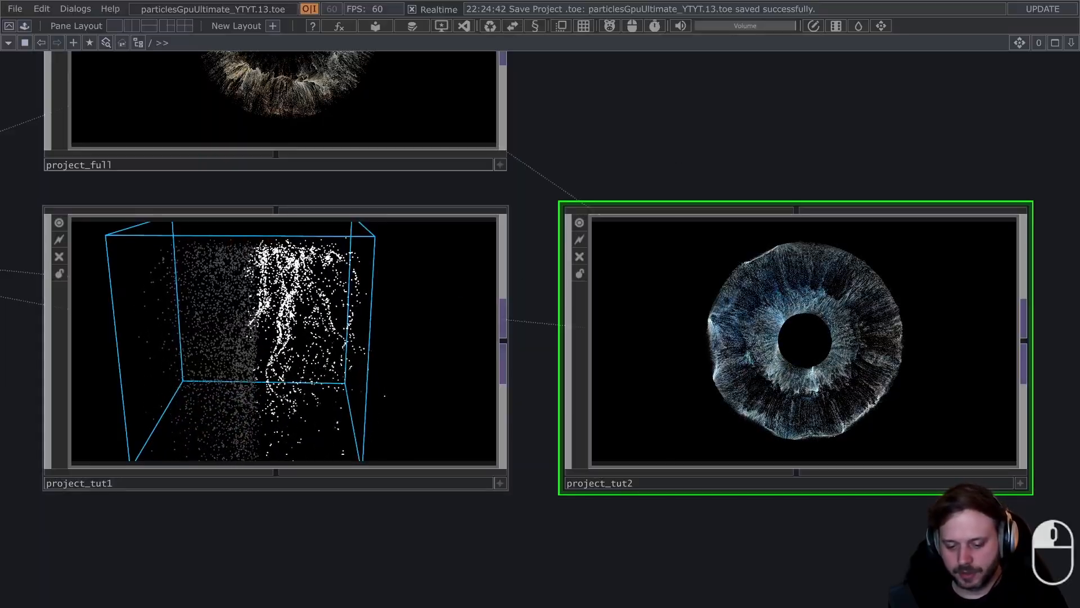
- Examine the particle simulation in project_tut1 from several angles inside its bounding box
left_click(312, 321)
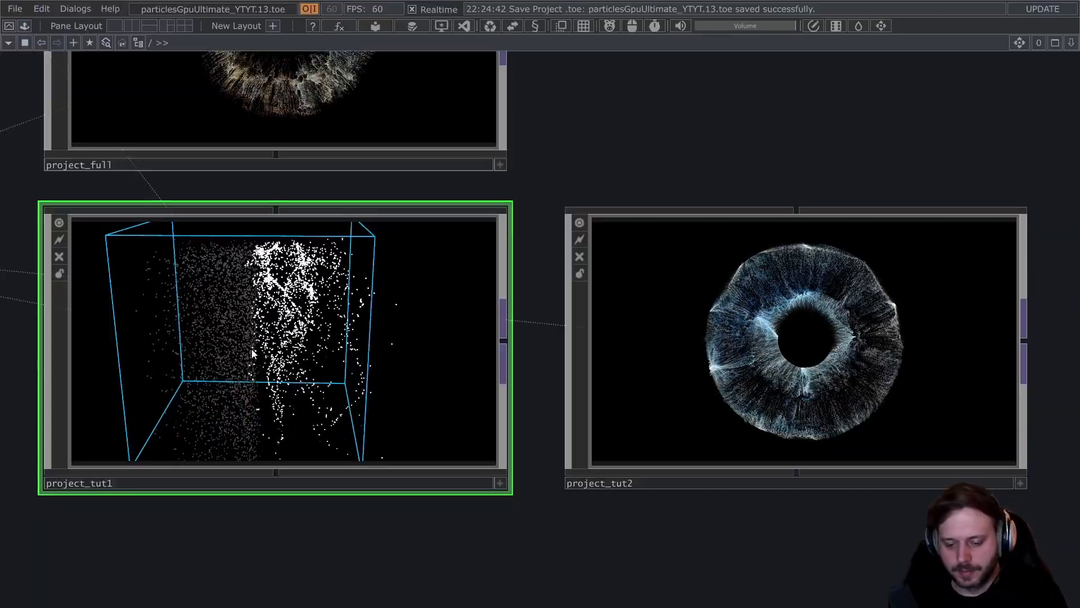
scroll(251, 348, "up", 3)
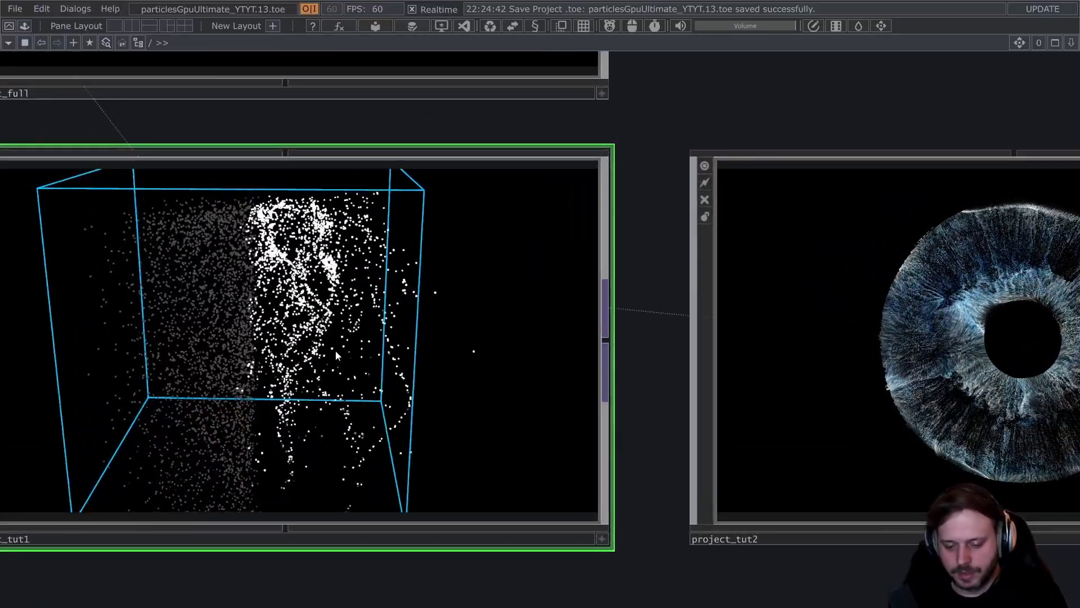
key("a")
left_click_drag(411, 349, 485, 356)
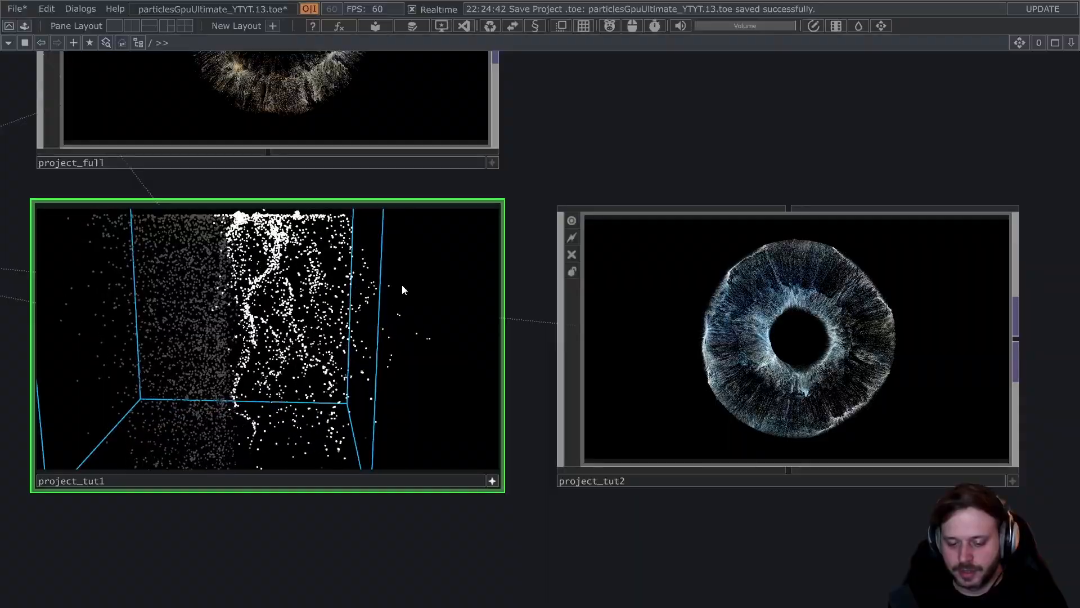
left_click_drag(205, 362, 220, 357)
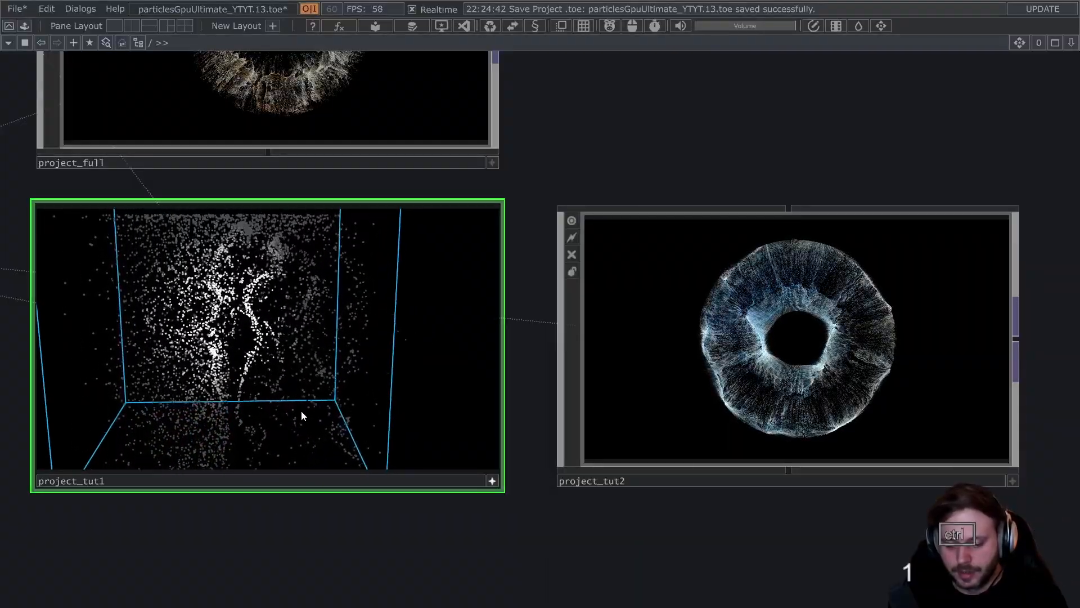
left_click_drag(301, 415, 263, 410)
left_click_drag(196, 364, 172, 327)
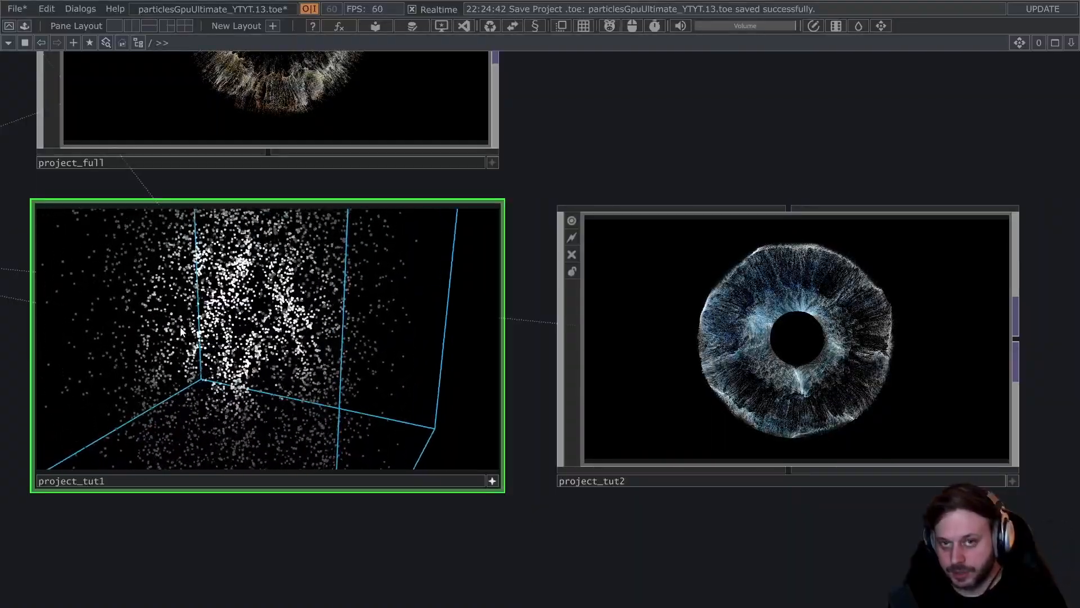
left_click_drag(270, 455, 348, 363)
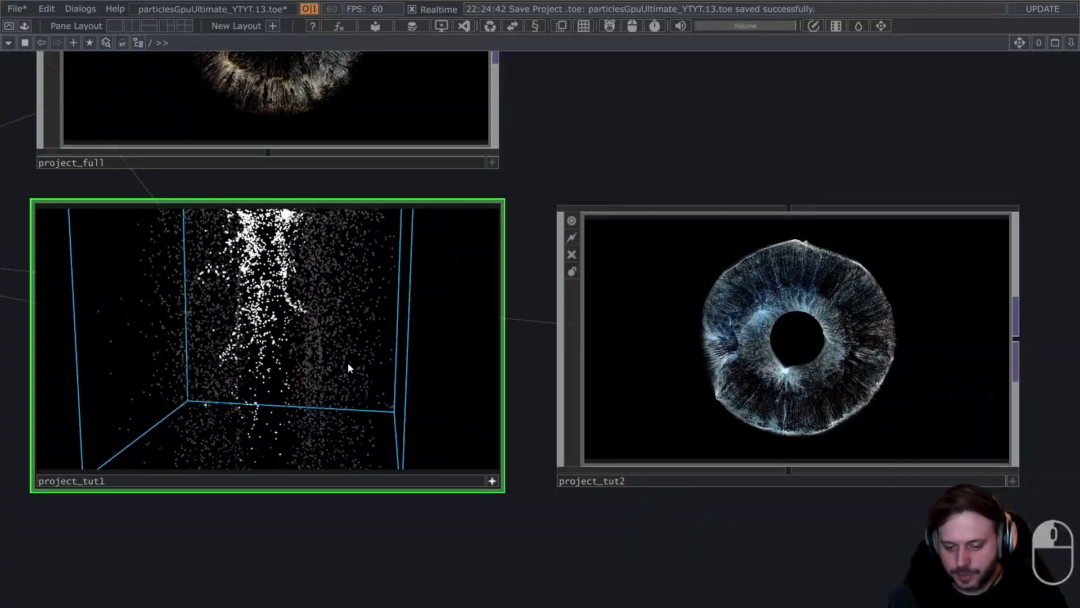
- Inspect the project_tut2 particle output up close while switching it through its different source images
left_click_drag(630, 535, 361, 478)
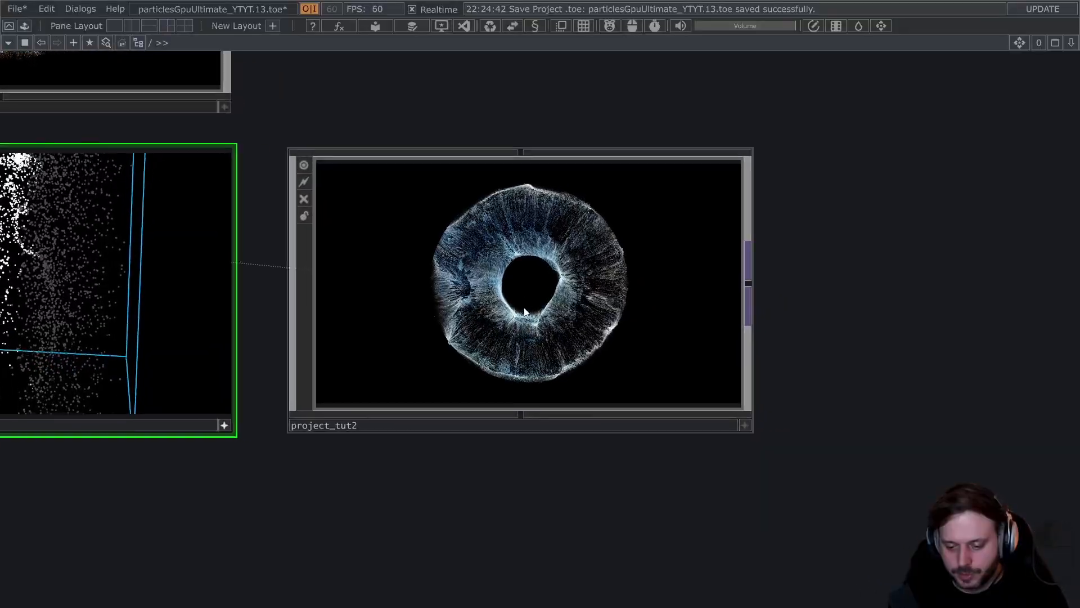
scroll(524, 309, "up", 5)
scroll(563, 304, "down", 2)
scroll(647, 295, "down", 3)
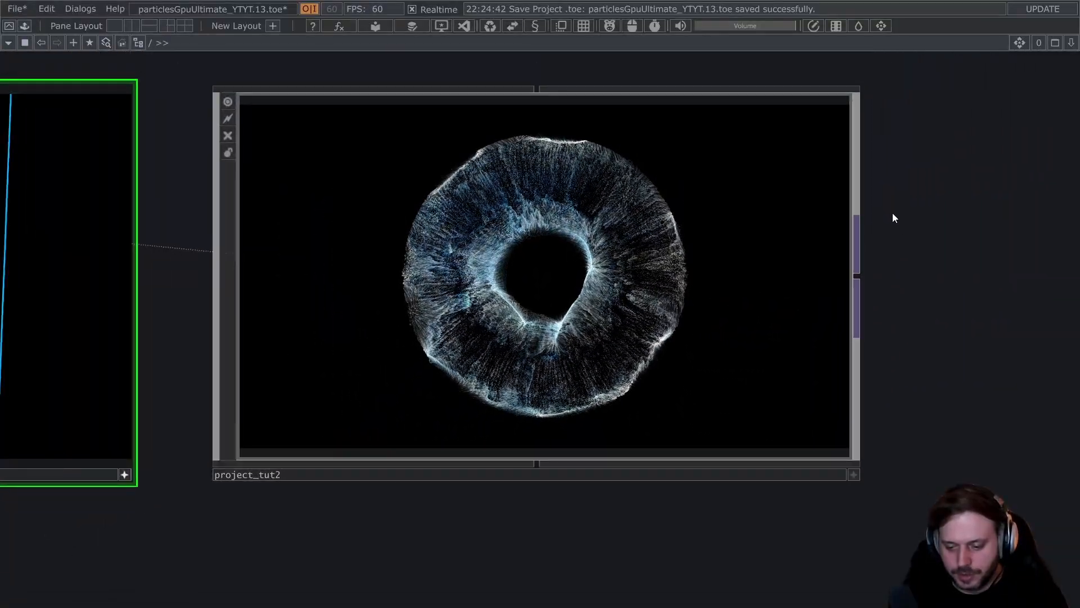
scroll(893, 211, "up", 4)
scroll(489, 343, "up", 3)
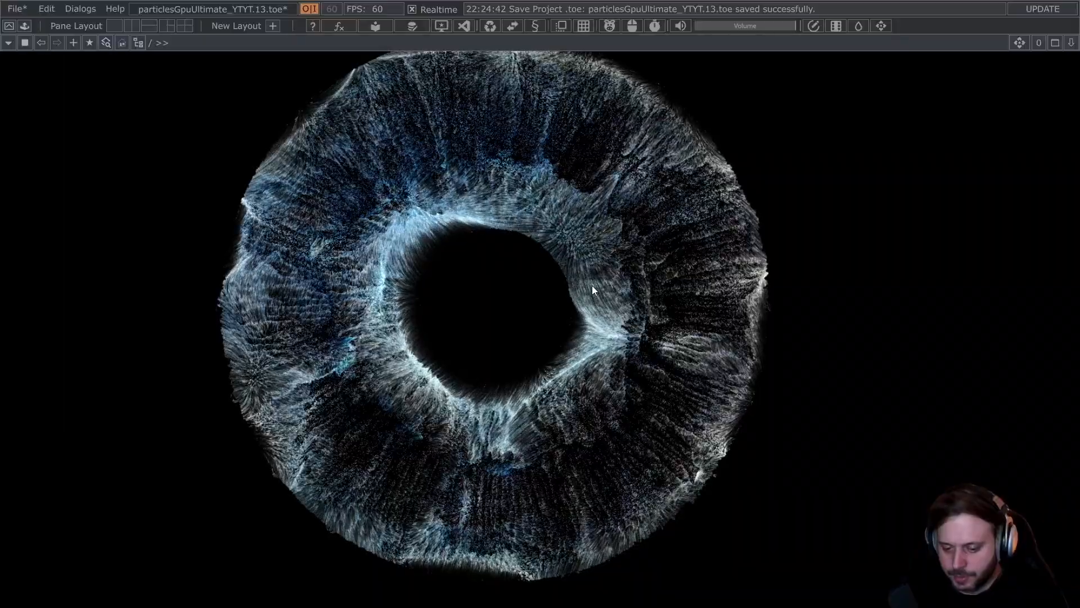
key("ctrl+2")
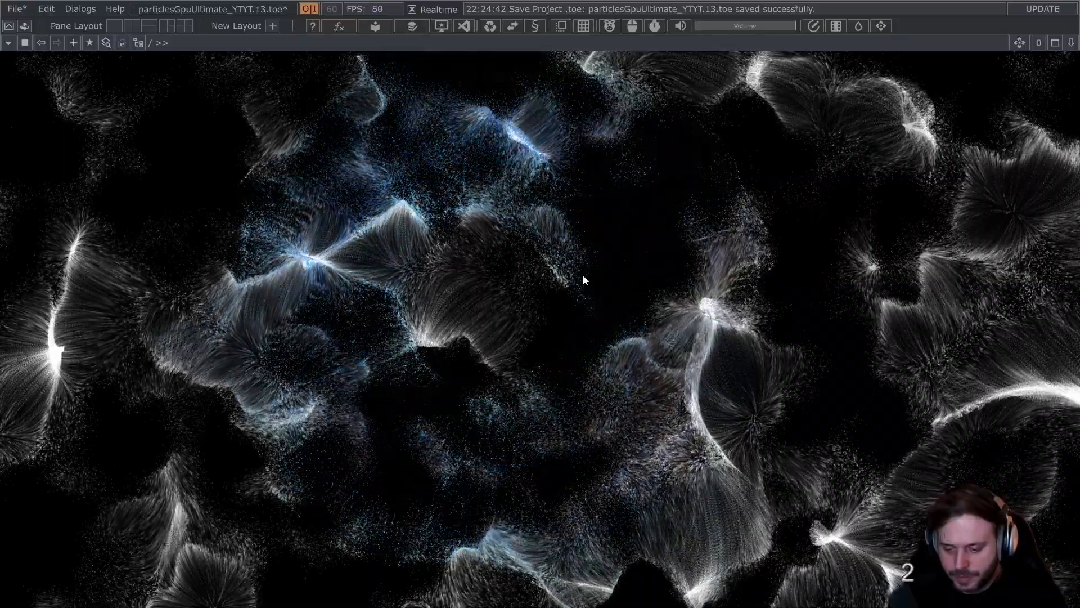
scroll(594, 278, "down", 3)
scroll(552, 246, "up", 2)
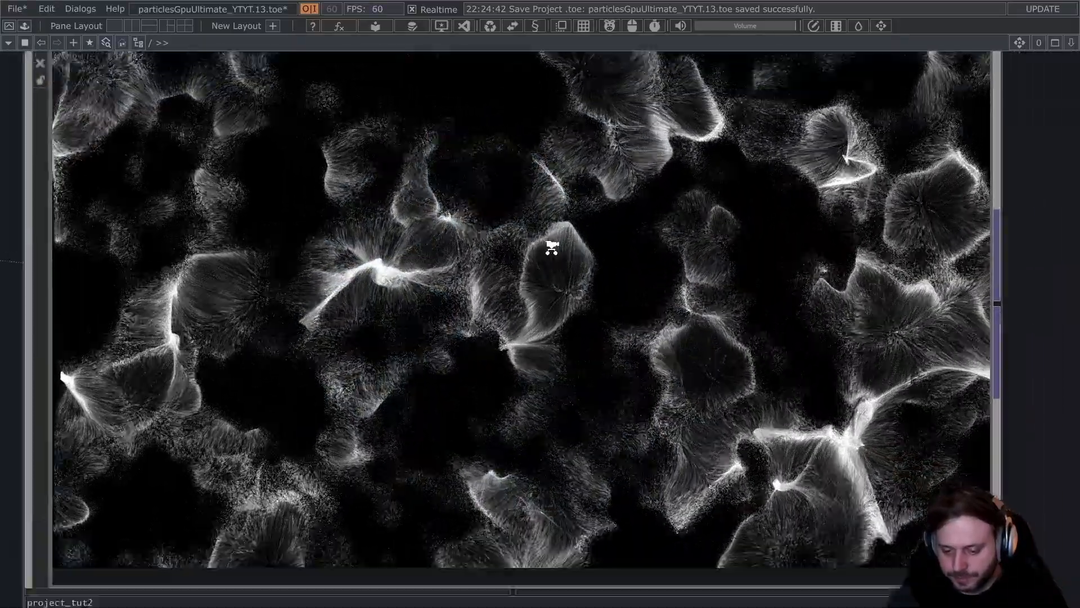
scroll(552, 248, "down", 2)
key("ctrl+2")
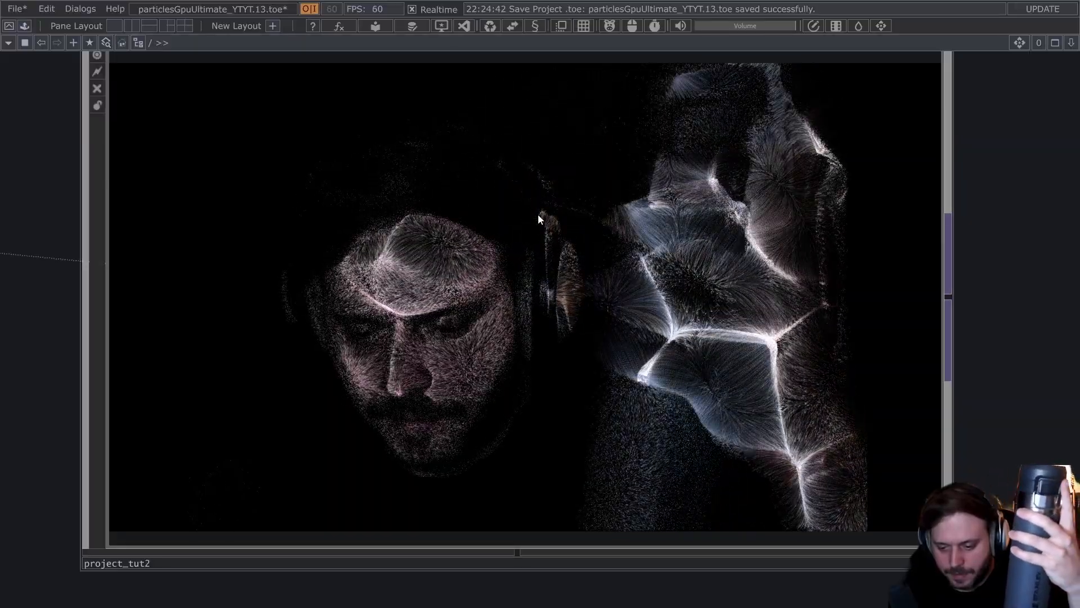
scroll(519, 231, "down", 2)
scroll(519, 238, "down", 3)
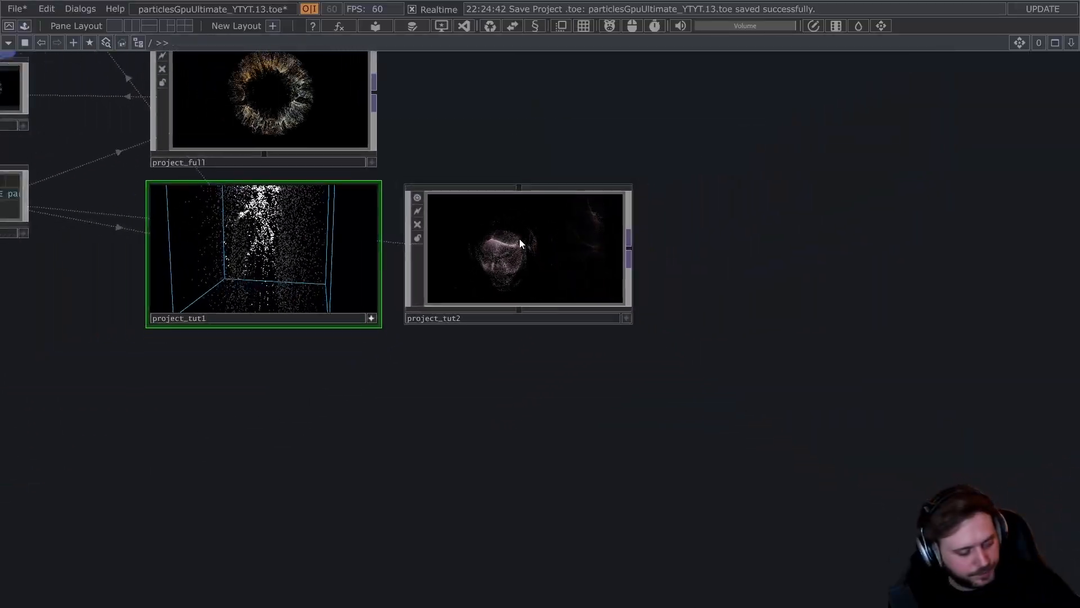
- Go inside the project_full component and show the parameters of particlesGpuUltimate1
scroll(566, 518, "up", 3)
scroll(566, 517, "up", 2)
scroll(574, 473, "down", 2)
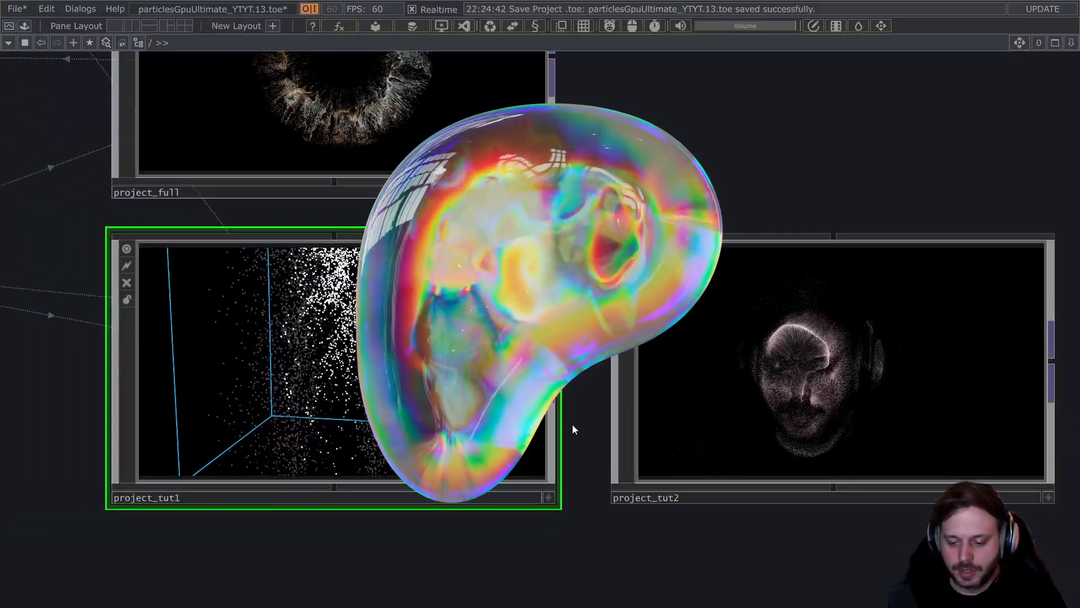
middle_click_drag(574, 429, 591, 533)
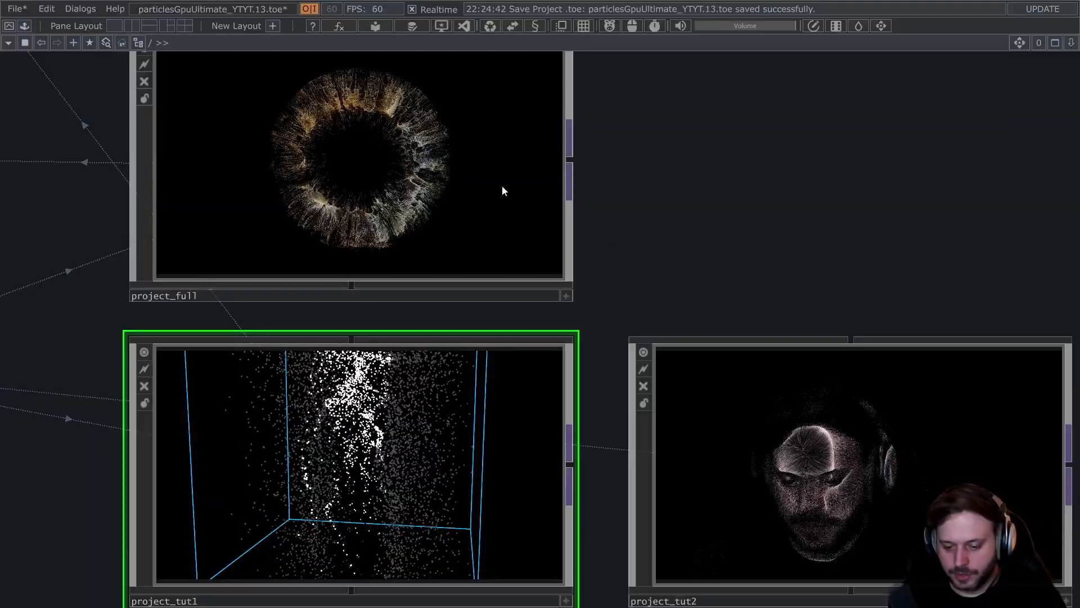
left_click(422, 164)
key("i")
scroll(572, 363, "up", 5)
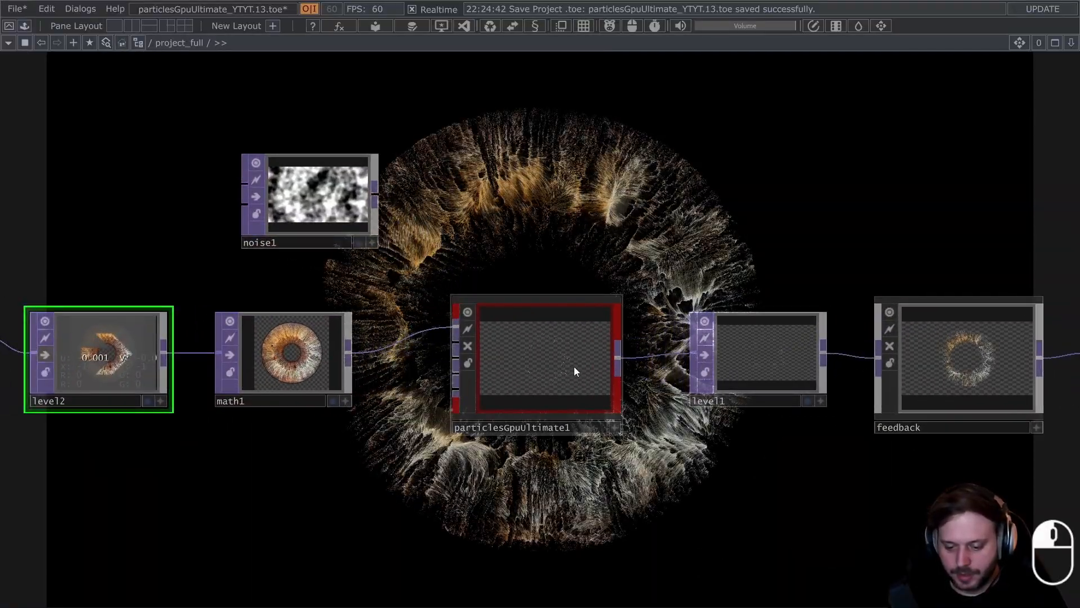
left_click(574, 366)
middle_click_drag(650, 235, 472, 303)
key("p")
- Look through the Source, pGpu, Life, Turb, Wind and Forces parameters of particlesGpuUltimate1
left_click(754, 118)
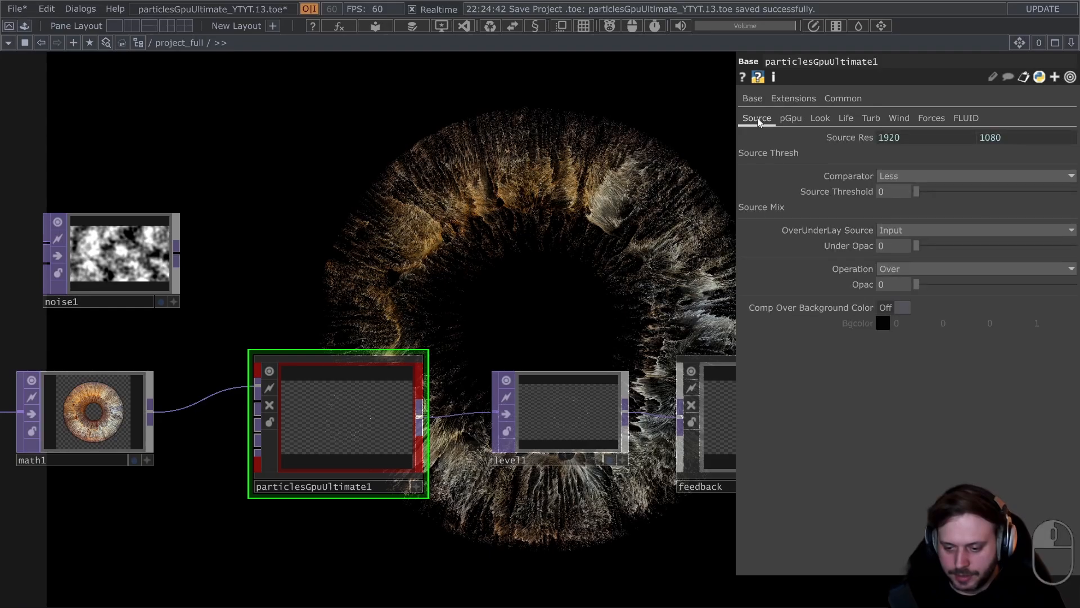
left_click(792, 120)
left_click(845, 122)
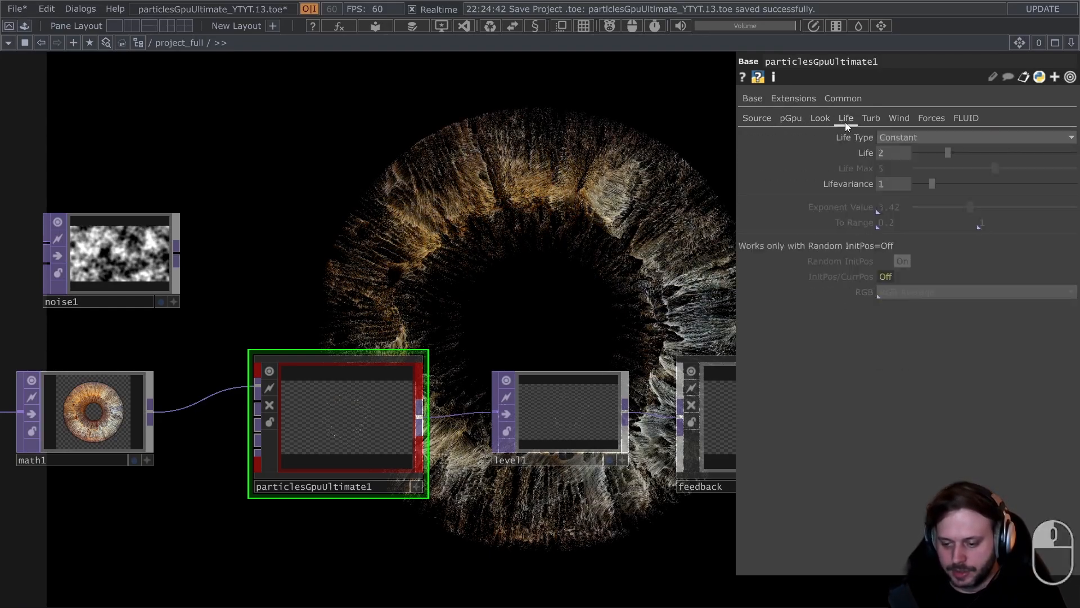
left_click(872, 121)
left_click(844, 118)
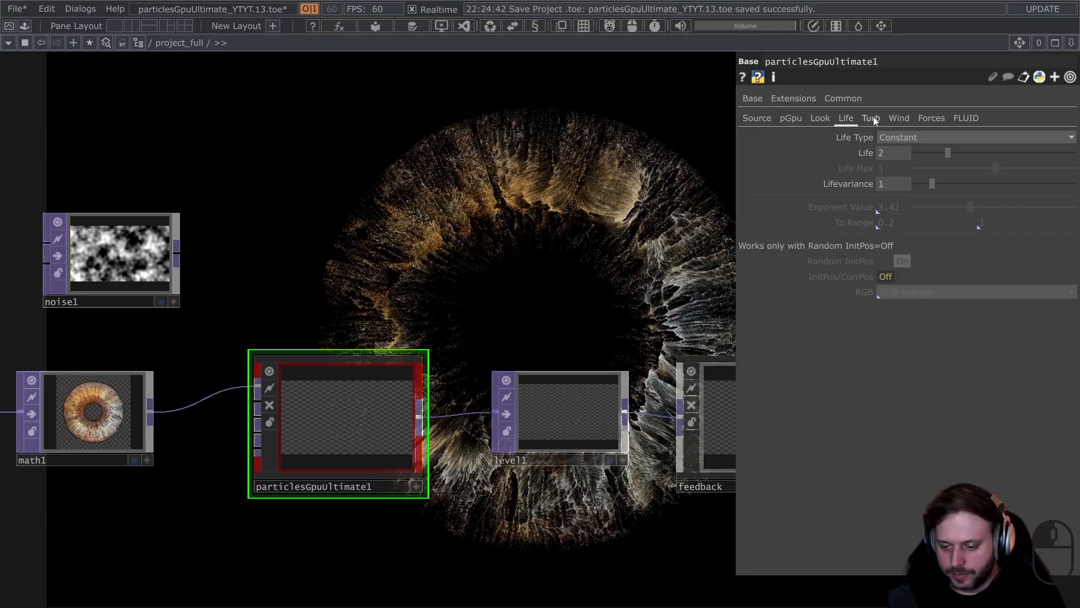
left_click(871, 118)
left_click(898, 119)
left_click(931, 118)
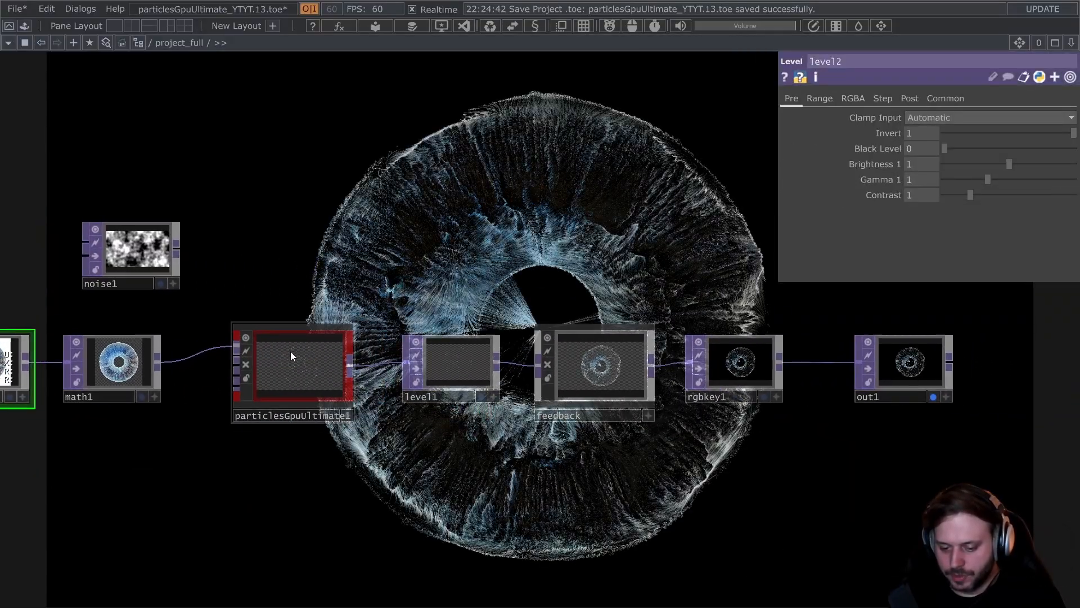
- On particlesGpuUltimate1, raise the radial force amount to 1.98 and the existing vortex force amount to 2
left_click(291, 355)
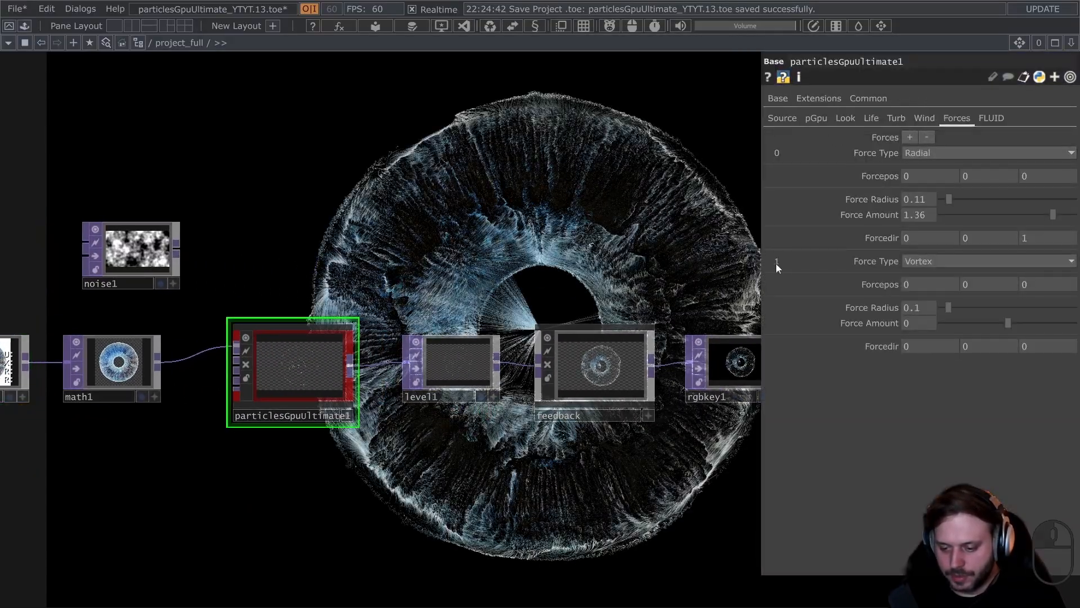
left_click_drag(608, 231, 597, 330)
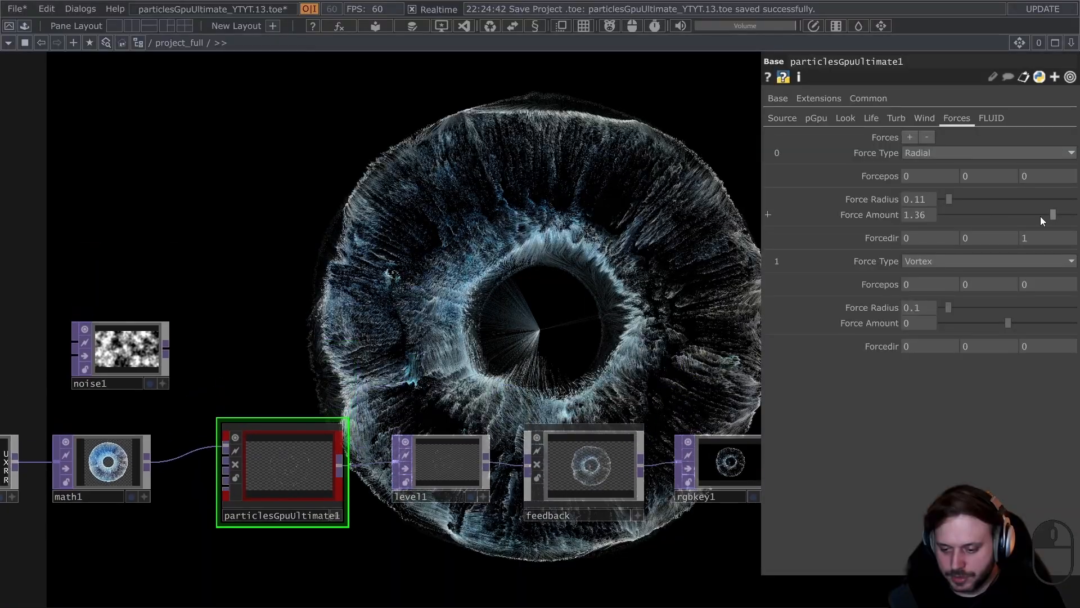
left_click_drag(999, 330, 1076, 325)
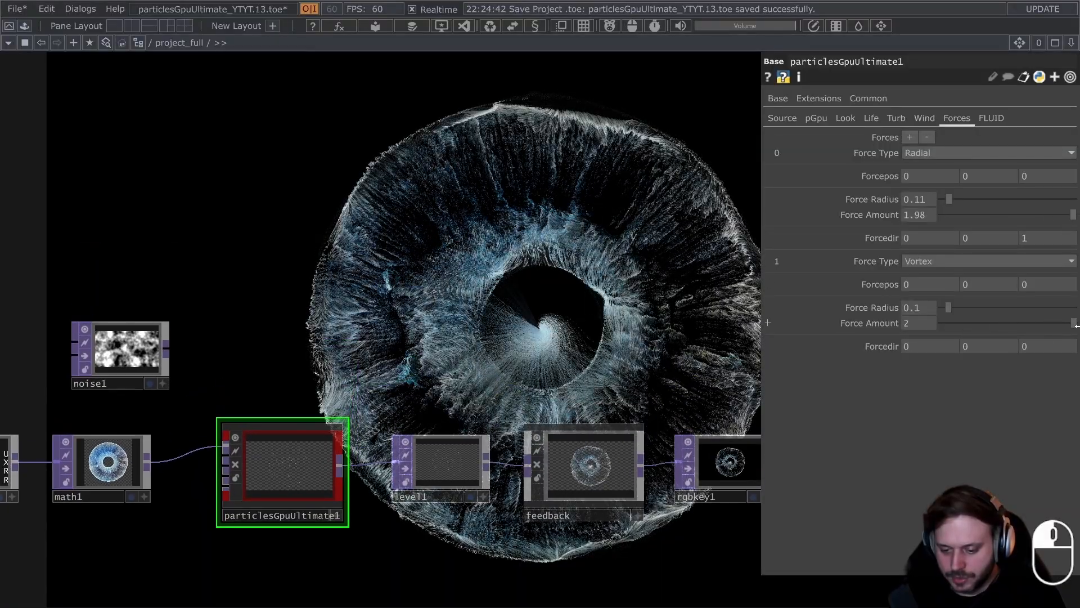
- Add a third force of type Vortex and lower its force amount to about -1.96
left_click(910, 137)
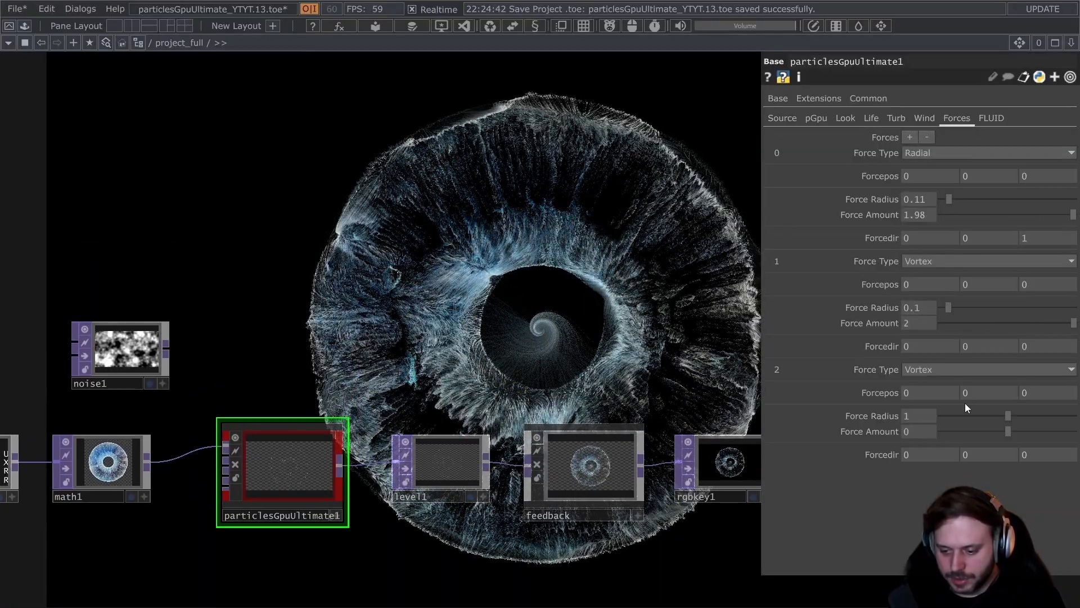
left_click_drag(1008, 431, 915, 429)
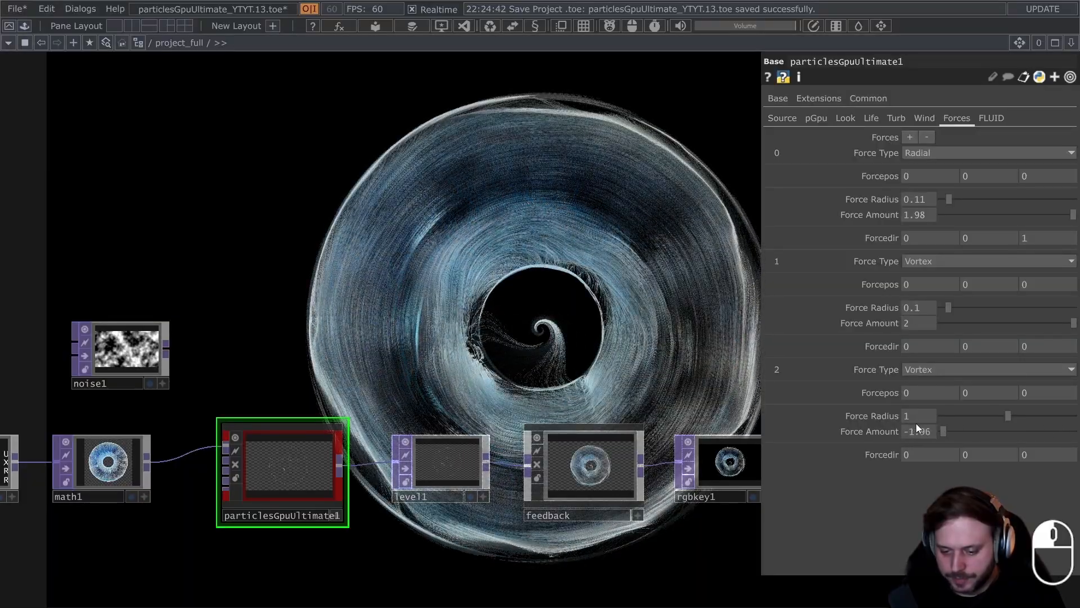
- Review the Source, Look and Life parameters of particlesGpuUltimate1 in the project_full network
left_click_drag(459, 316, 524, 238)
left_click(816, 118)
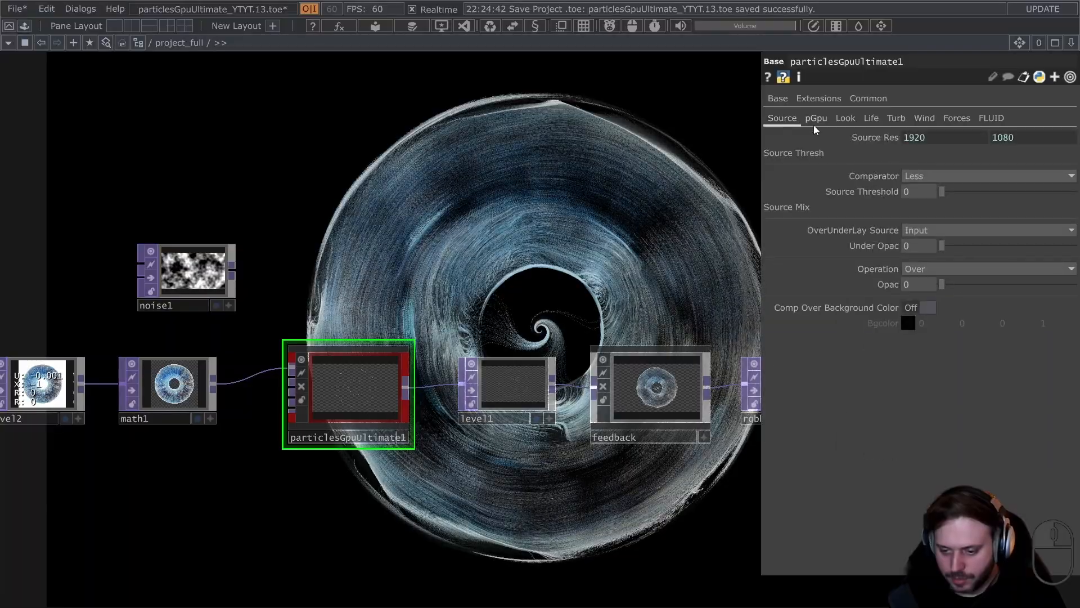
left_click(845, 125)
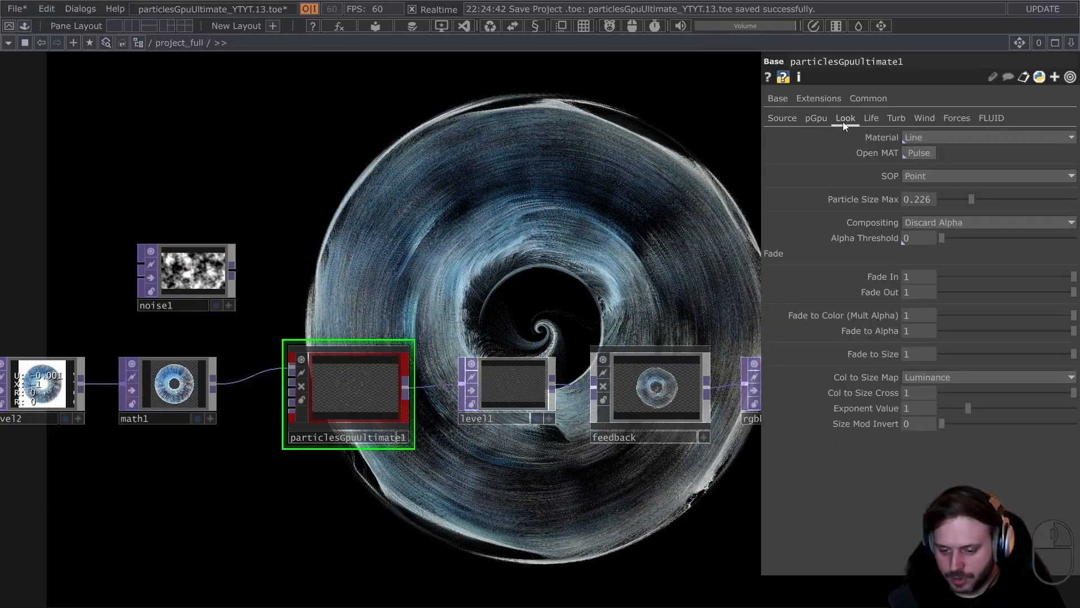
left_click(871, 120)
left_click_drag(555, 154, 501, 285)
scroll(501, 286, "down", 8)
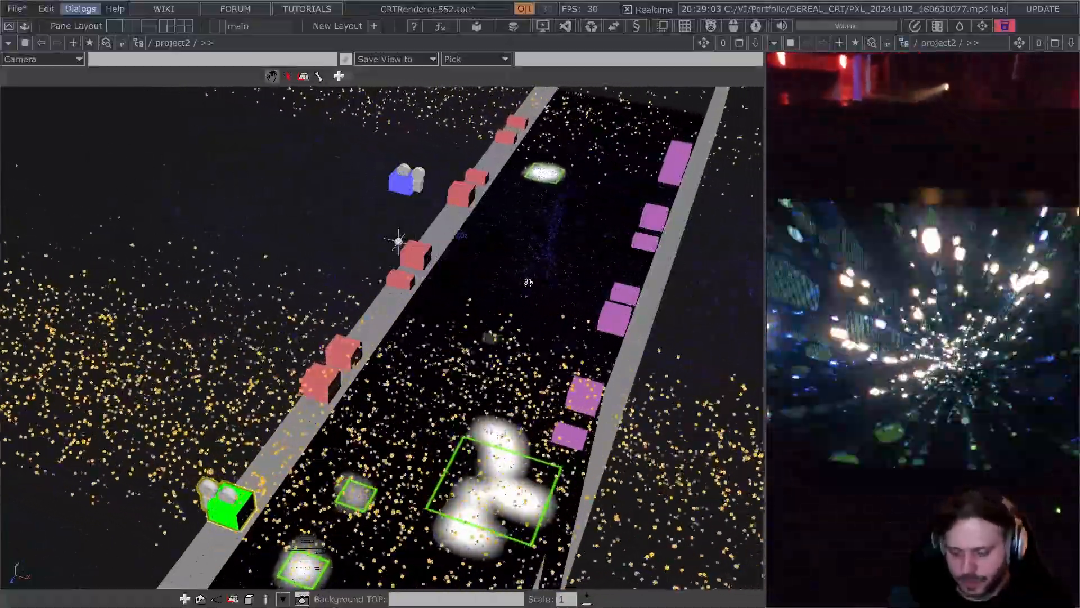
- Inspect the 3D installation scene in CRTRenderer.552.toe from other angles, and skip ahead in the projection footage video
middle_click_drag(532, 263, 534, 292)
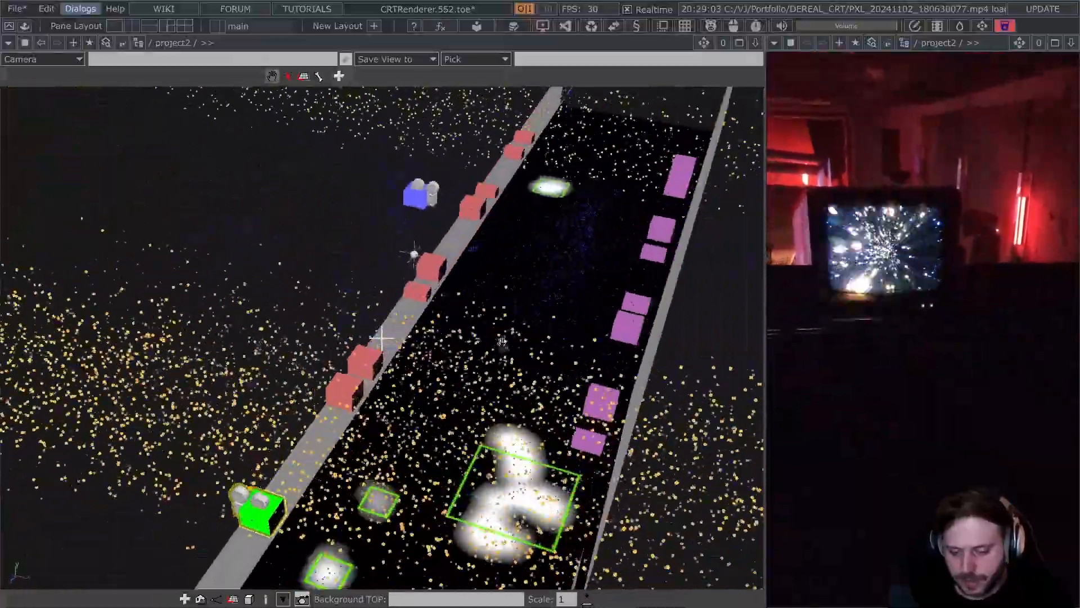
middle_click_drag(572, 269, 545, 299)
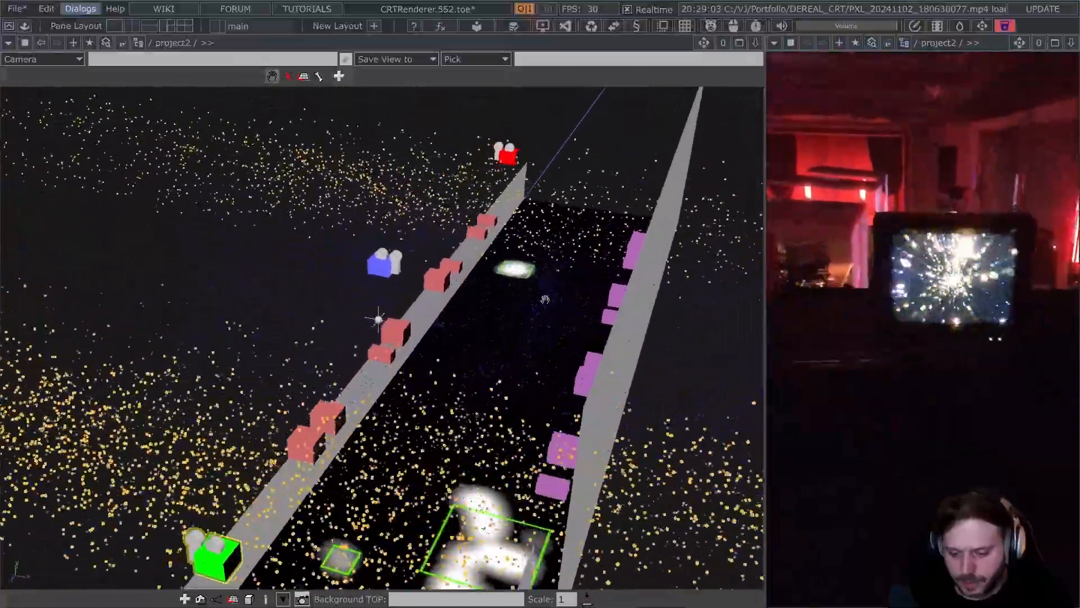
left_click_drag(545, 298, 521, 323)
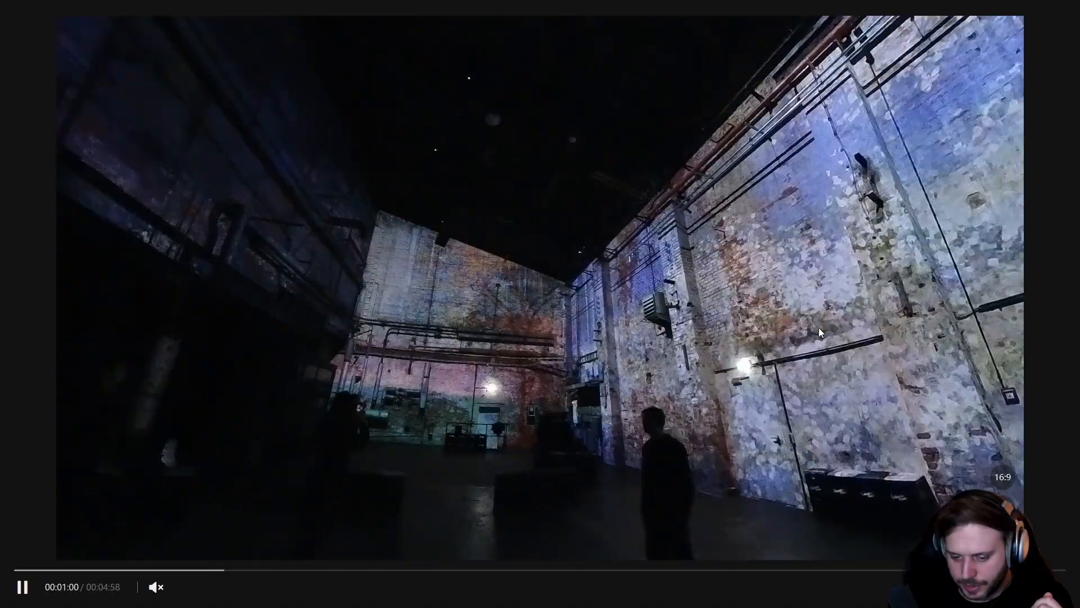
left_click(385, 569)
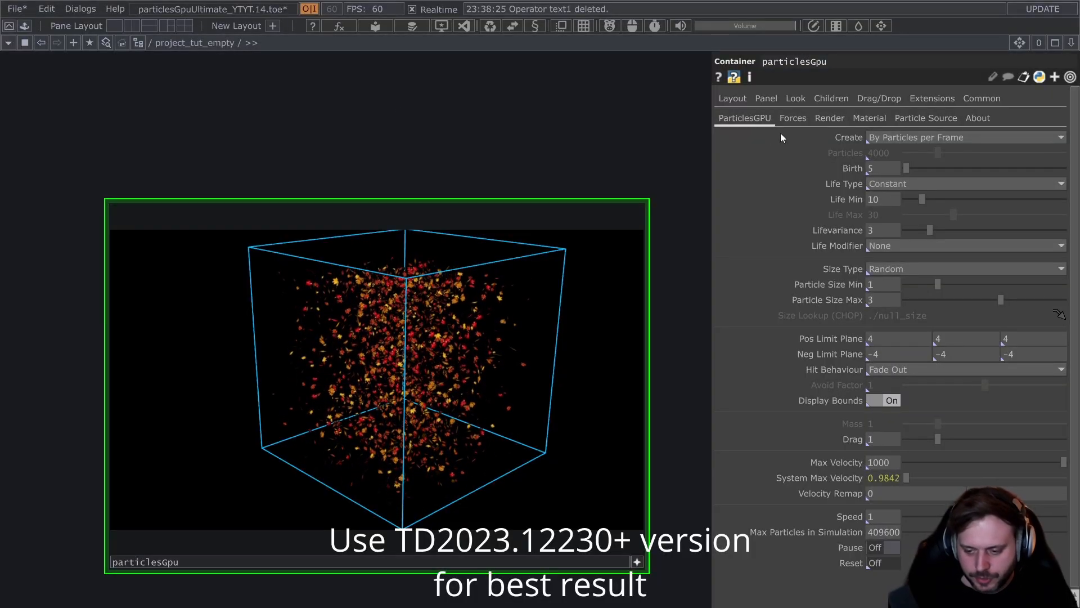
- Set the particlesGpu container's material to Line and examine the particles inside the bounding box
left_click(874, 123)
left_click(914, 139)
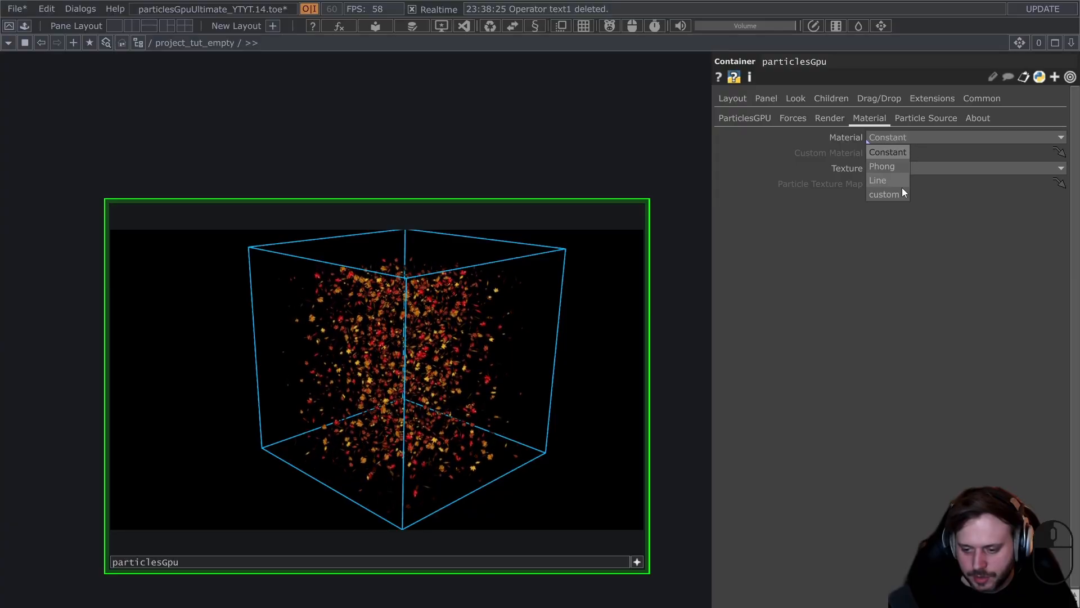
left_click(894, 184)
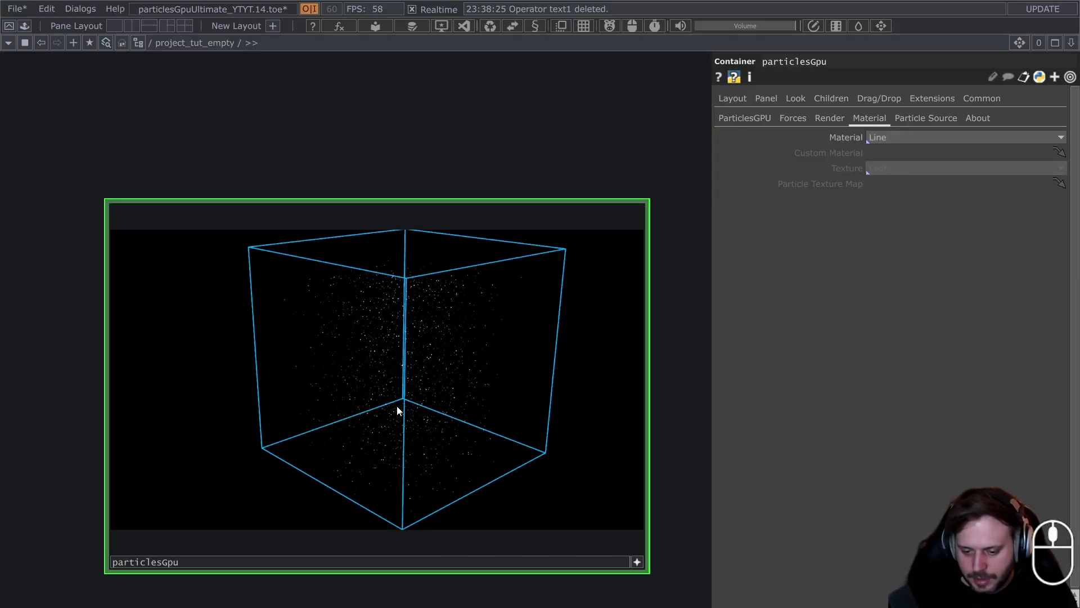
middle_click_drag(397, 408, 428, 332)
middle_click_drag(438, 137, 451, 59)
left_click_drag(457, 165, 463, 96)
scroll(463, 96, "down", 10)
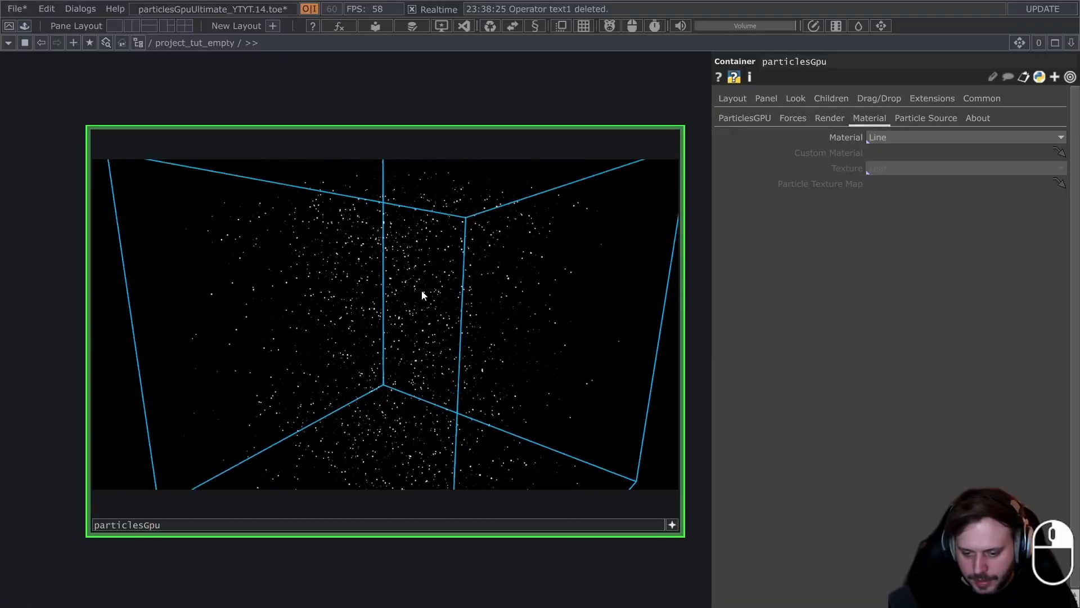
- Review the particlesGpu container's Forces parameters, including the Turbulence Type options, and its main ParticlesGPU parameters
left_click(793, 118)
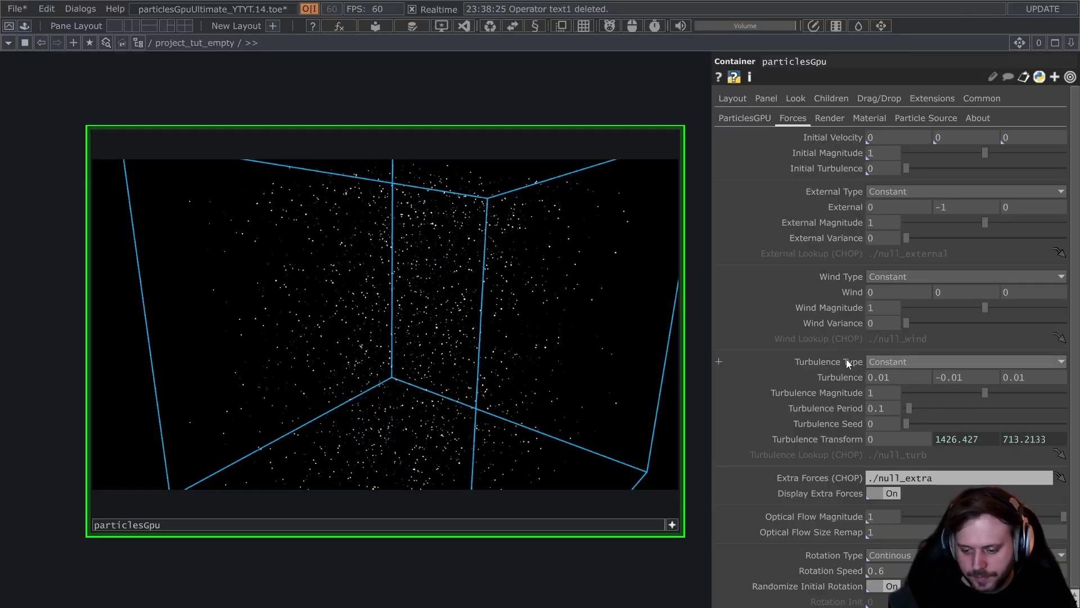
left_click(895, 361)
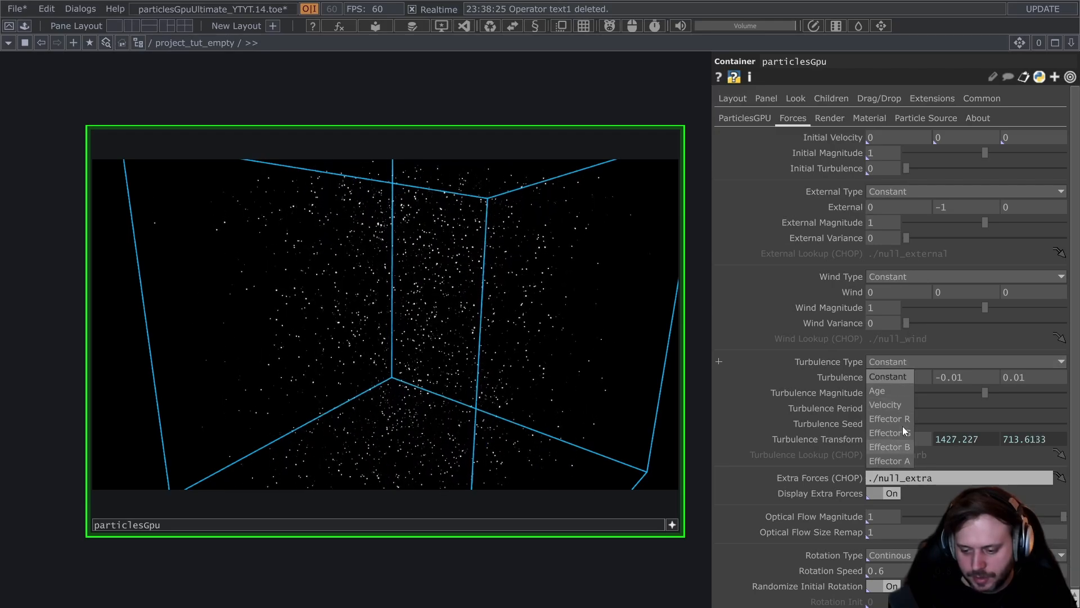
left_click(917, 278)
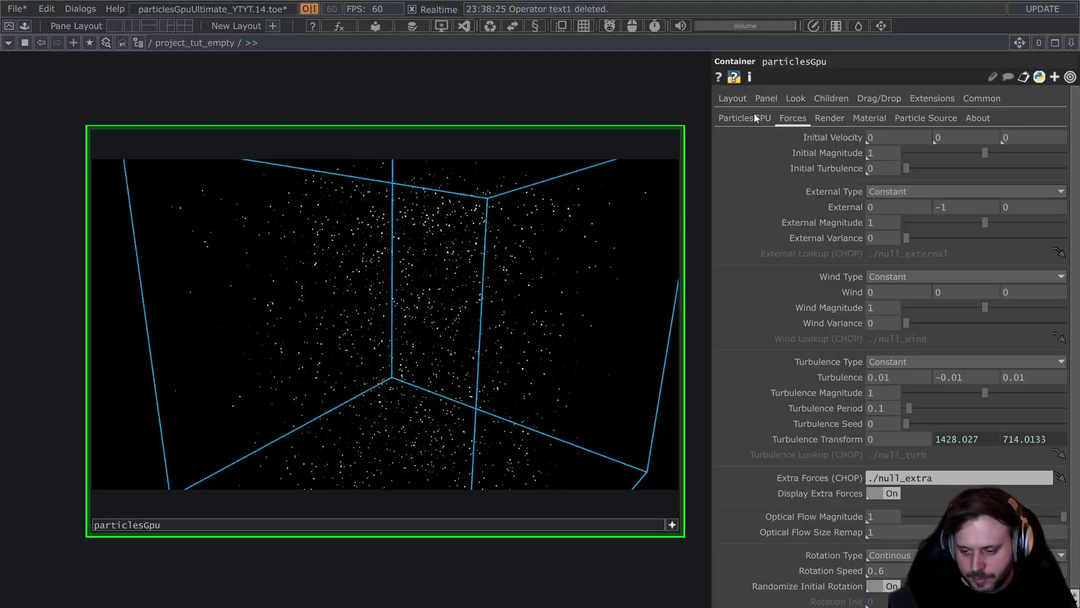
left_click(748, 117)
left_click(929, 271)
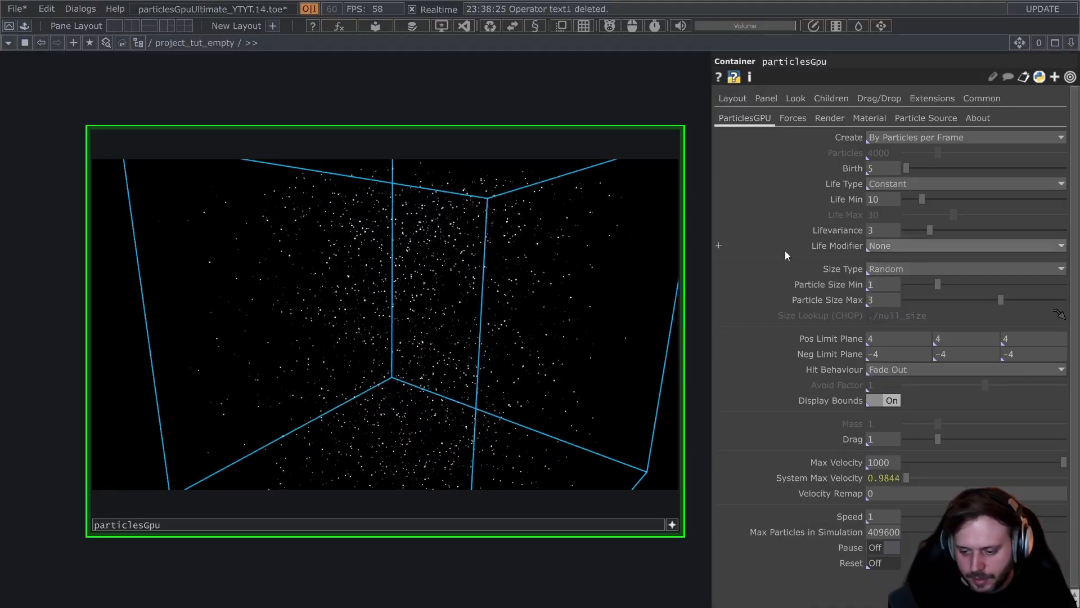
- Raise particlesGpu's Turbulence Magnitude to 2 and its three Turbulence values to 0.41, 0.39 and 0.41
left_click(783, 123)
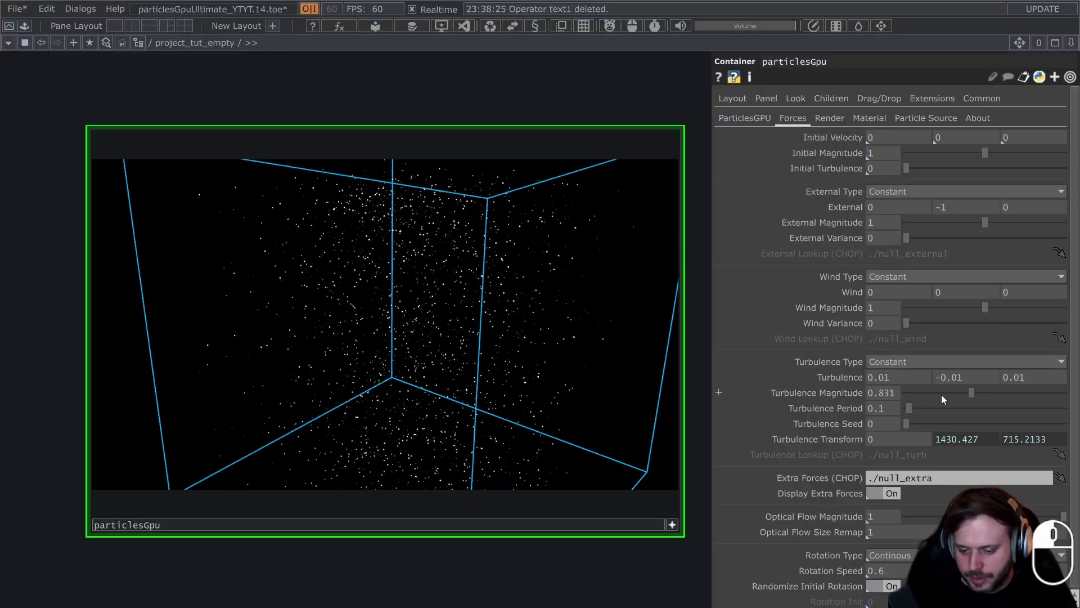
left_click_drag(951, 395, 1077, 384)
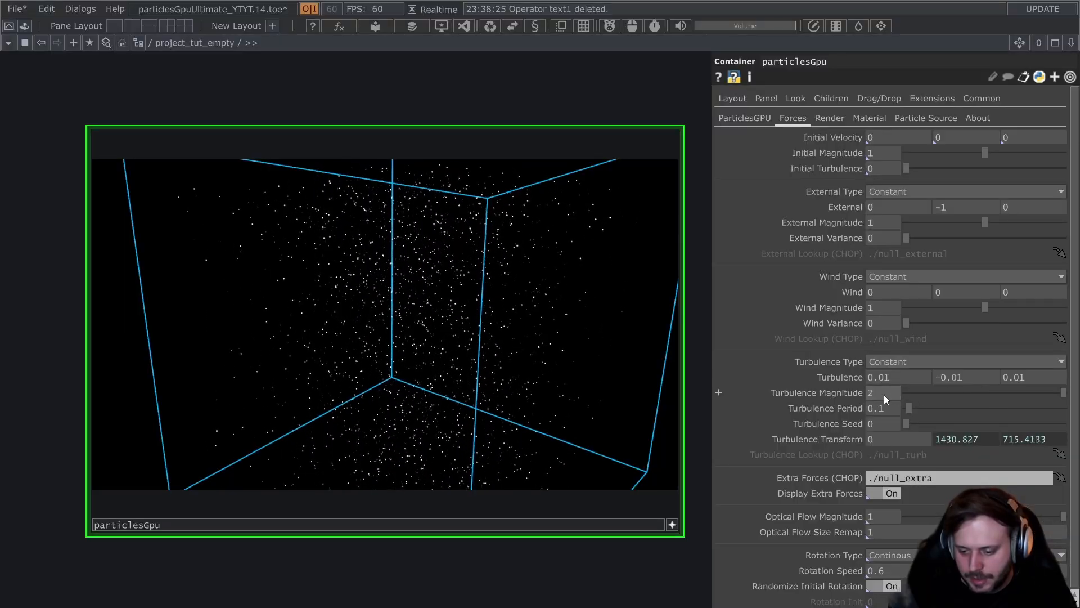
mouse_move(840, 382)
middle_mouse_down()
mouse_move(840, 351)
mouse_move(841, 382)
middle_mouse_up()
- Try the Age and Velocity Turbulence Types on particlesGpu, observing the particles, and set the type to Effector R
left_click(956, 362)
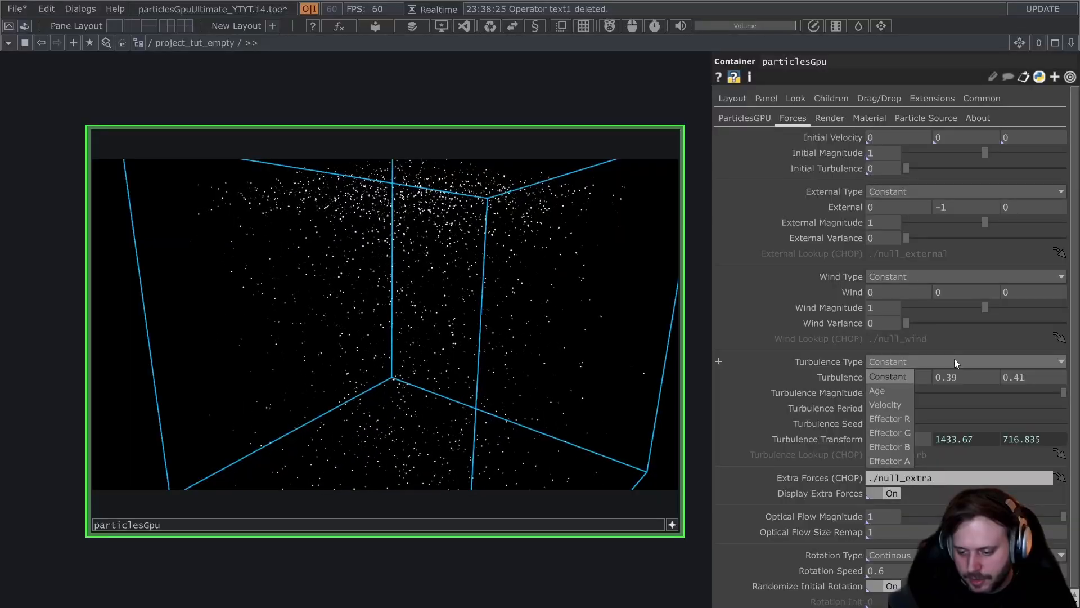
left_click(877, 394)
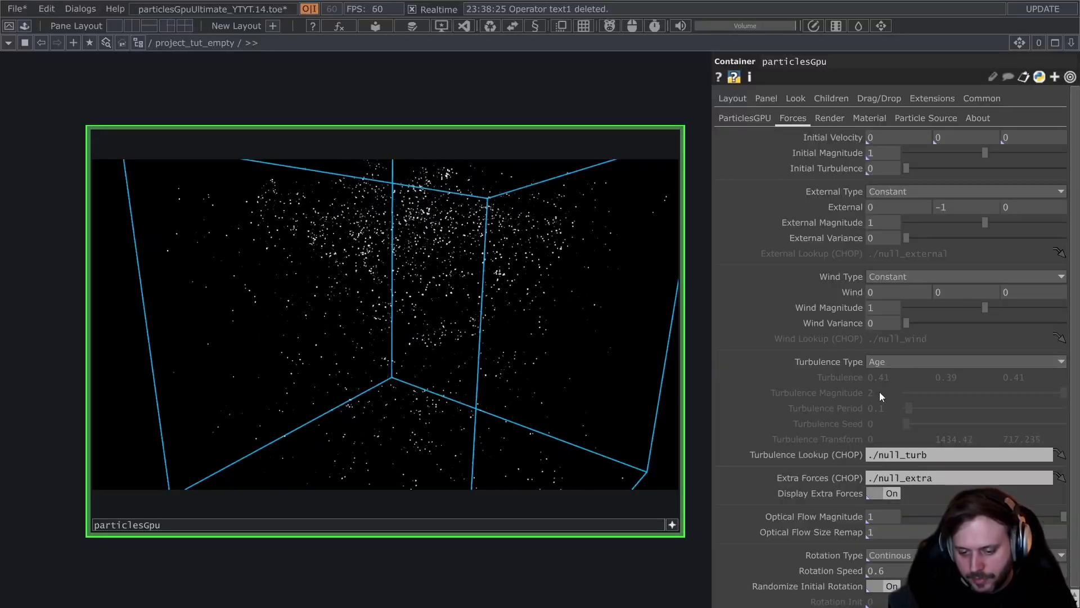
left_click(909, 357)
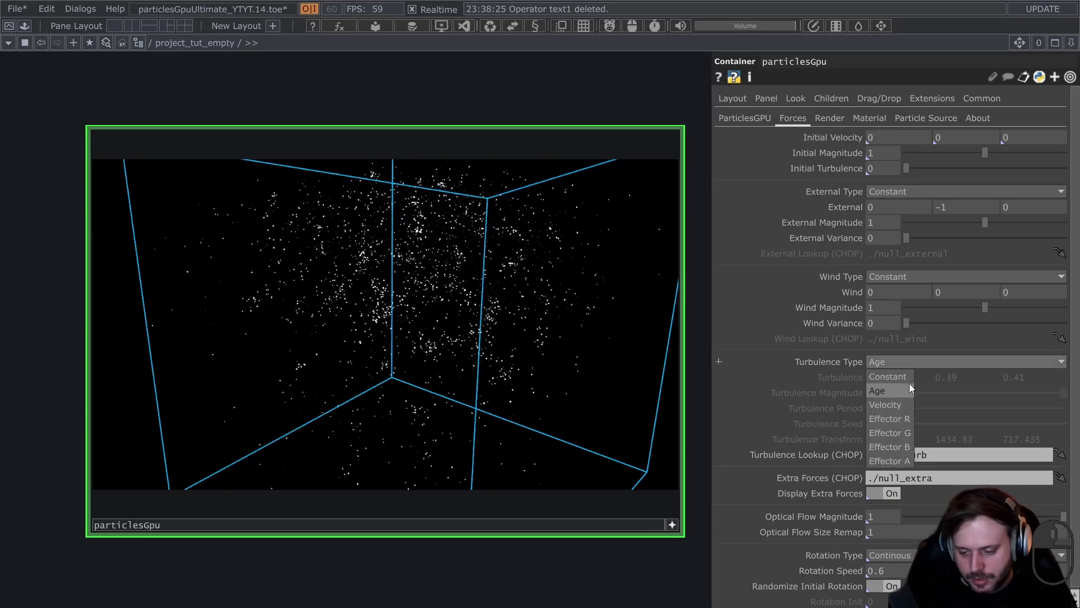
left_click(898, 405)
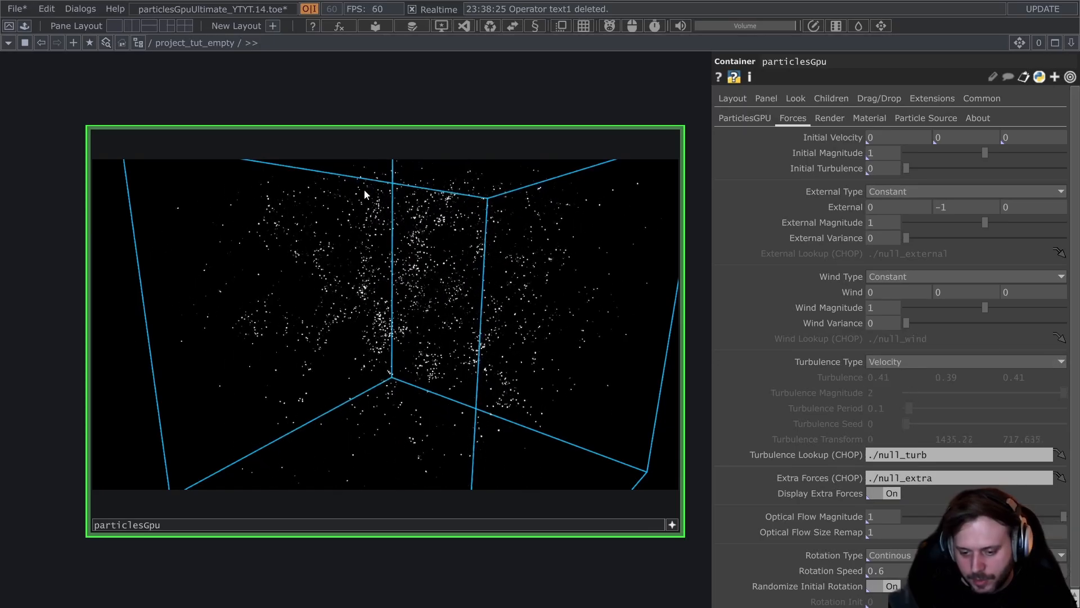
left_click_drag(394, 321, 433, 243)
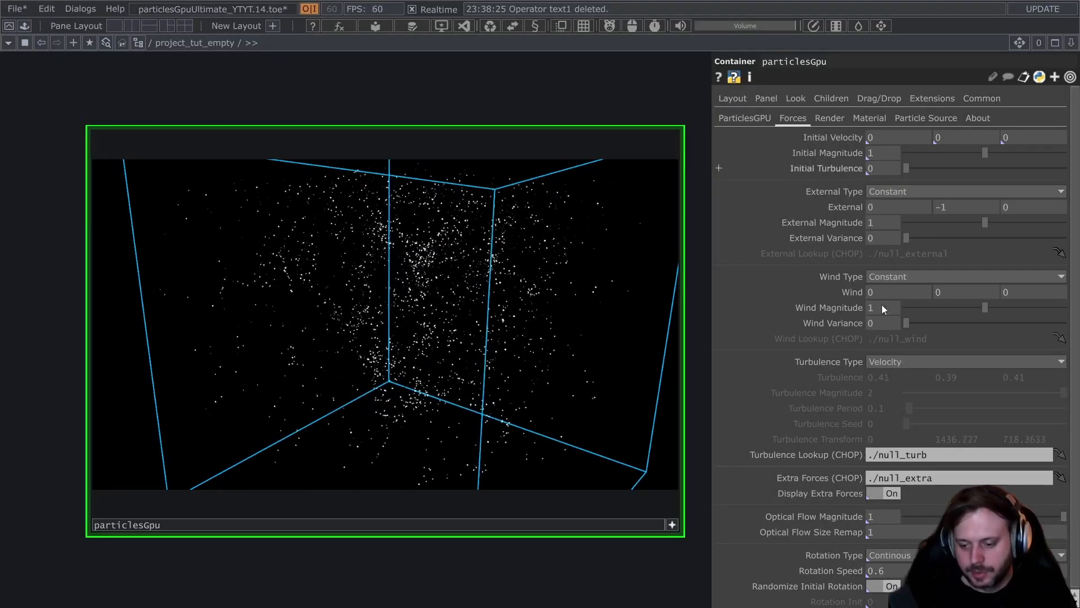
left_click(931, 364)
left_click(890, 418)
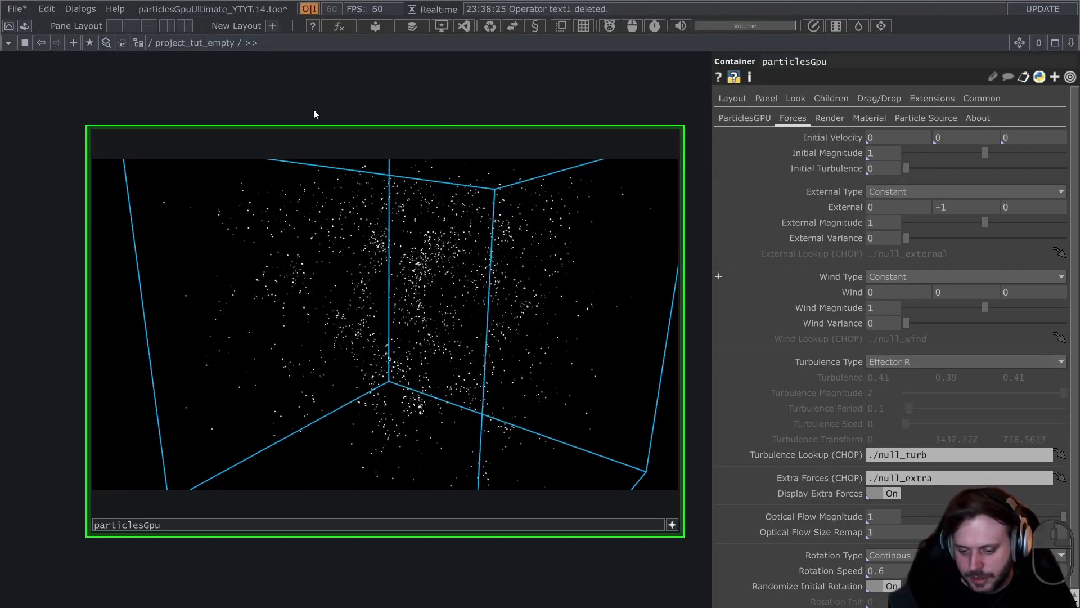
- Attach a Null TOP to the particle position output of the particlesGpu container
scroll(473, 96, "down", 5)
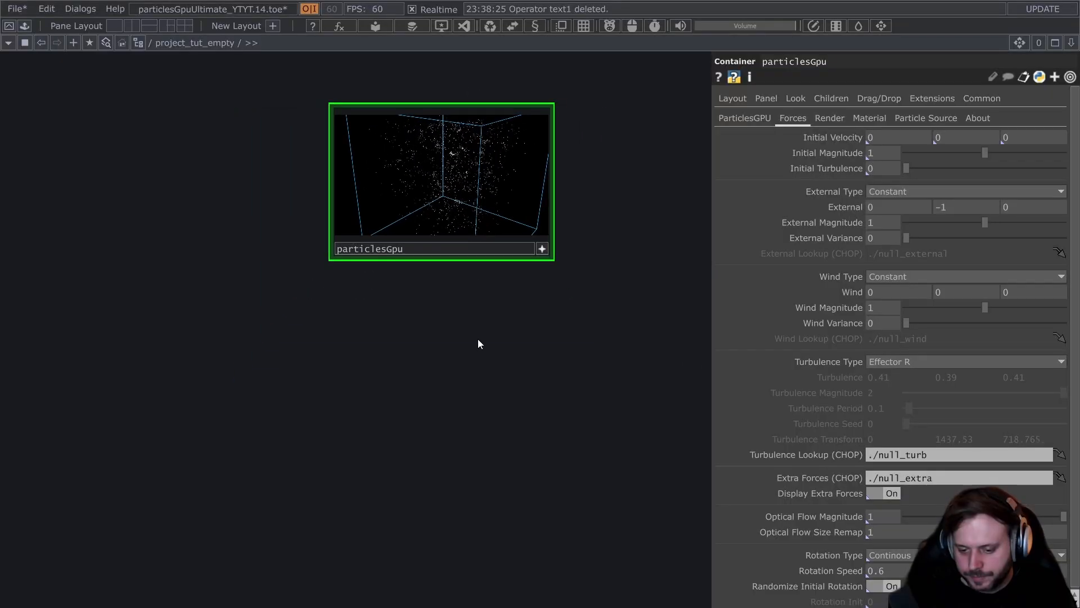
left_click_drag(478, 339, 471, 477)
key("h")
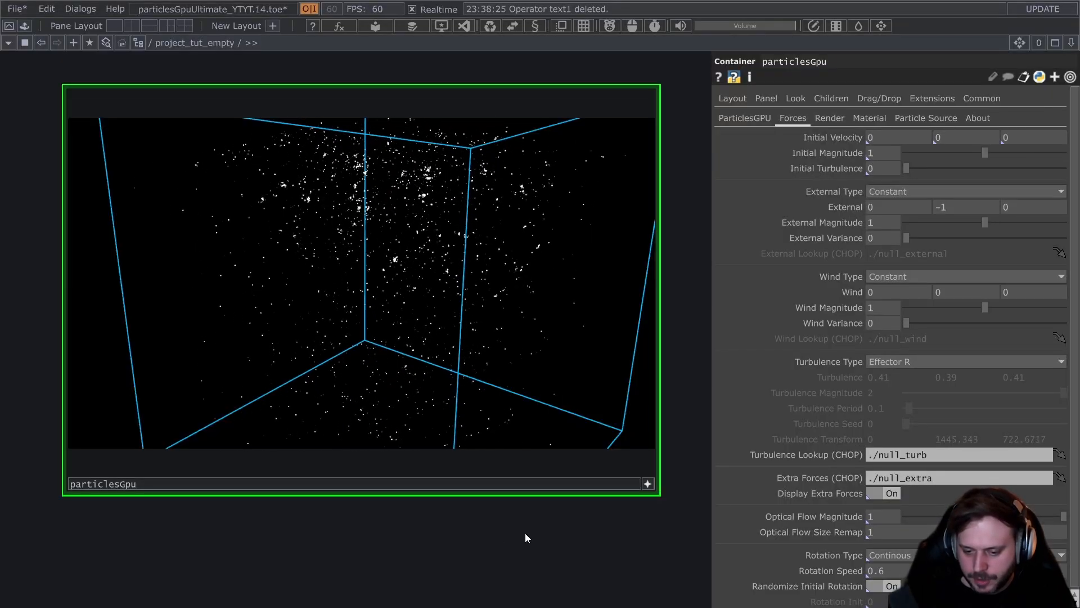
scroll(525, 538, "down", 3)
left_click_drag(525, 538, 334, 506)
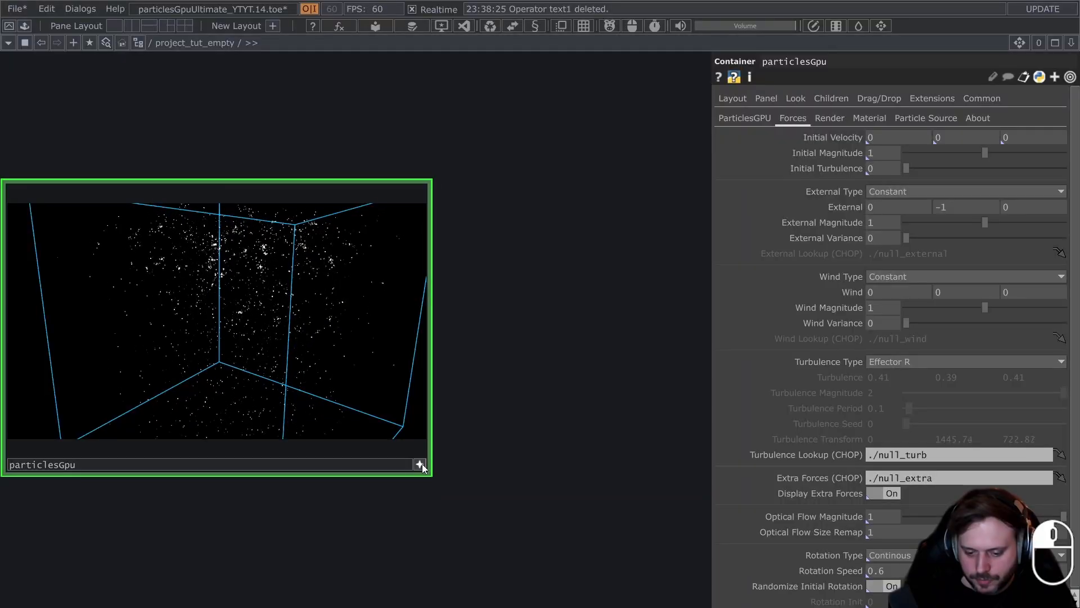
left_click(419, 465)
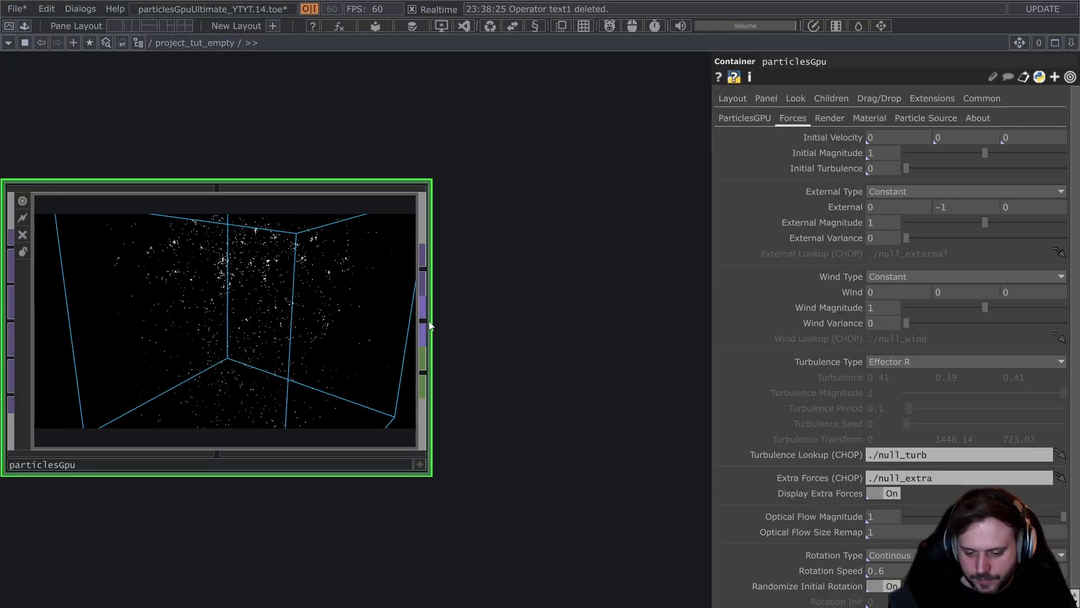
right_click(430, 325)
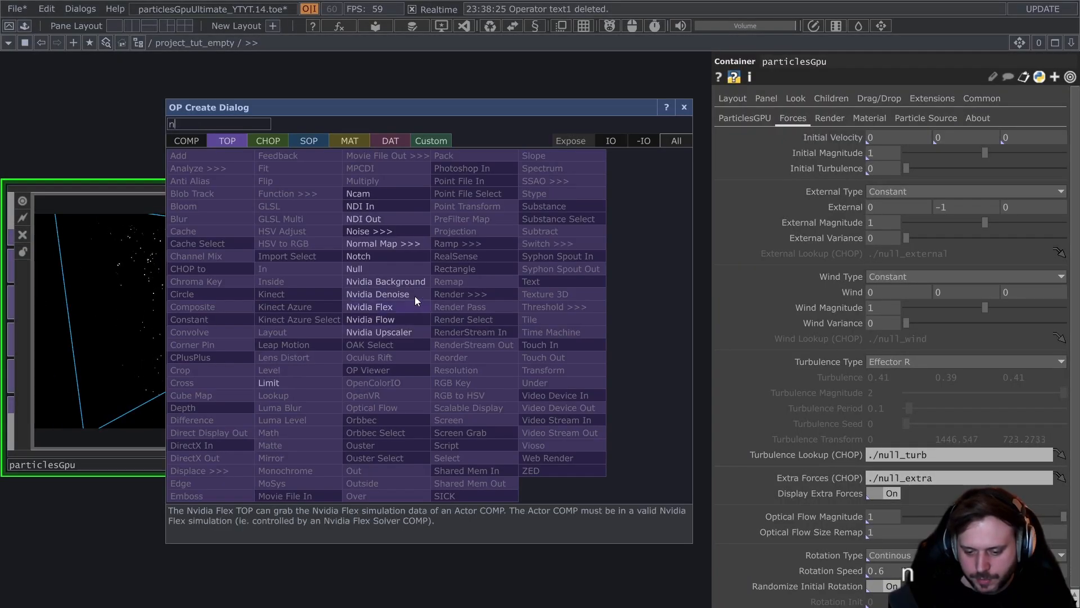
left_click(398, 280)
left_click(653, 324)
- Show null1's texture as a 3D point cloud in its active viewer and inspect the particle positions
left_click_drag(596, 453, 465, 430)
scroll(524, 334, "up", 3)
key("a")
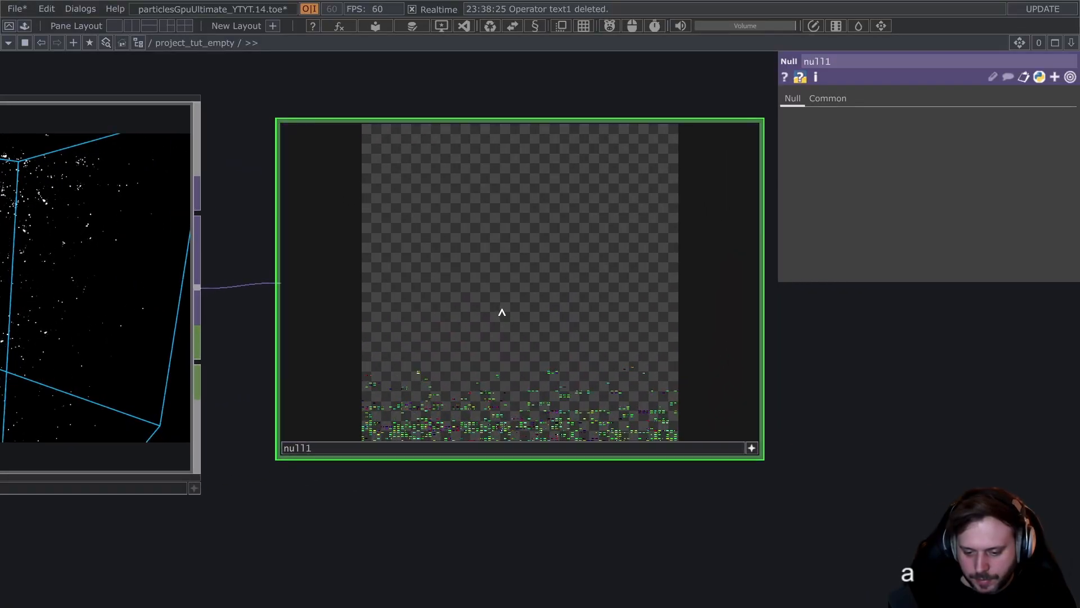
key("v")
key("q")
left_click_drag(518, 275, 523, 304)
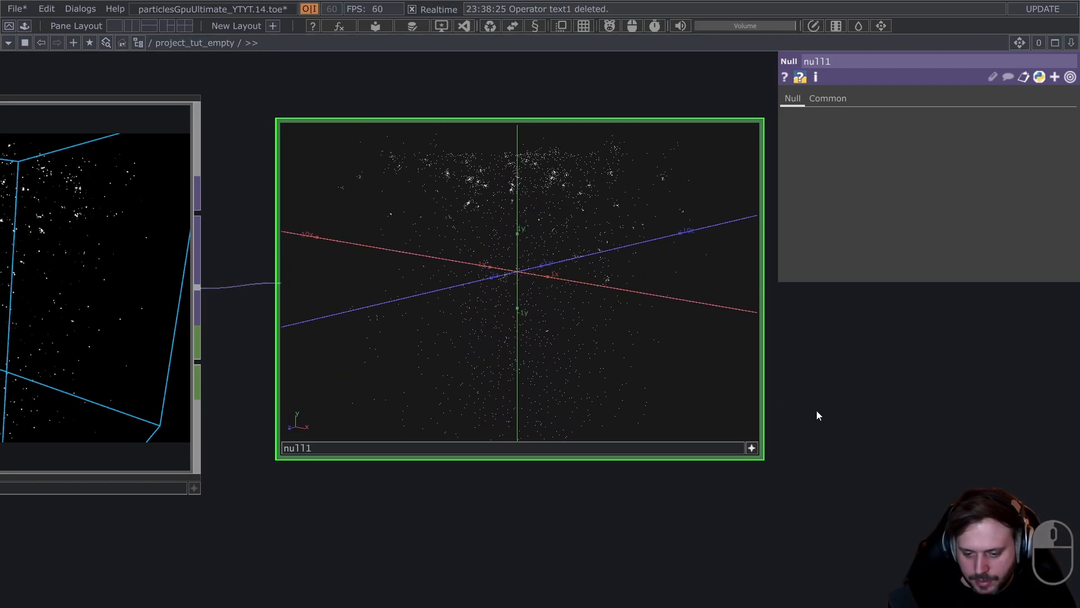
- Return null1's viewer to the flat image and examine the coloured pixels that store the particle positions
left_click(753, 448)
key("a")
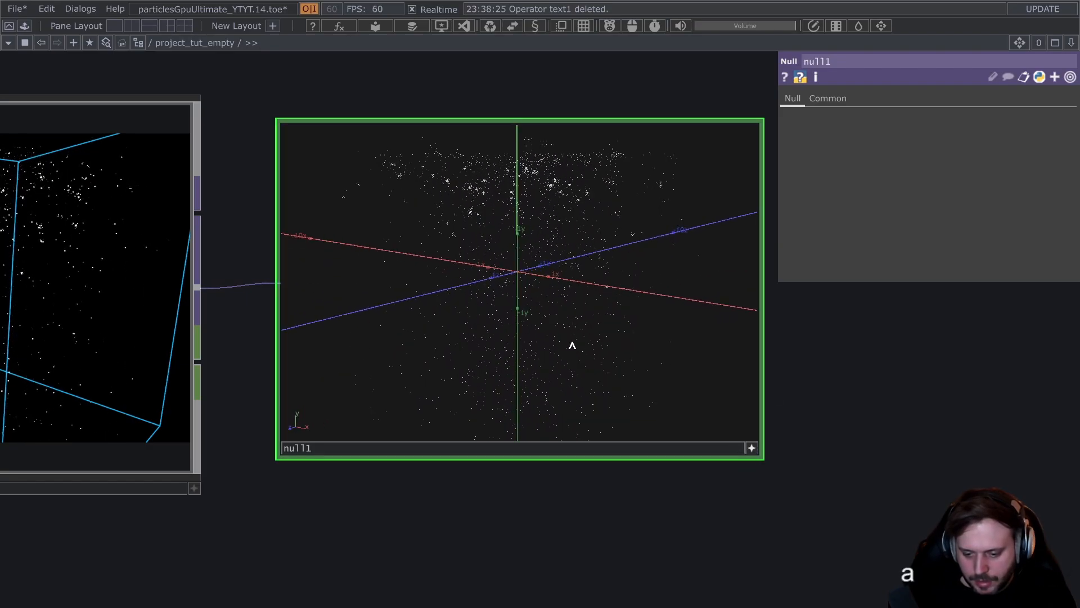
key("v")
scroll(565, 412, "up", 3)
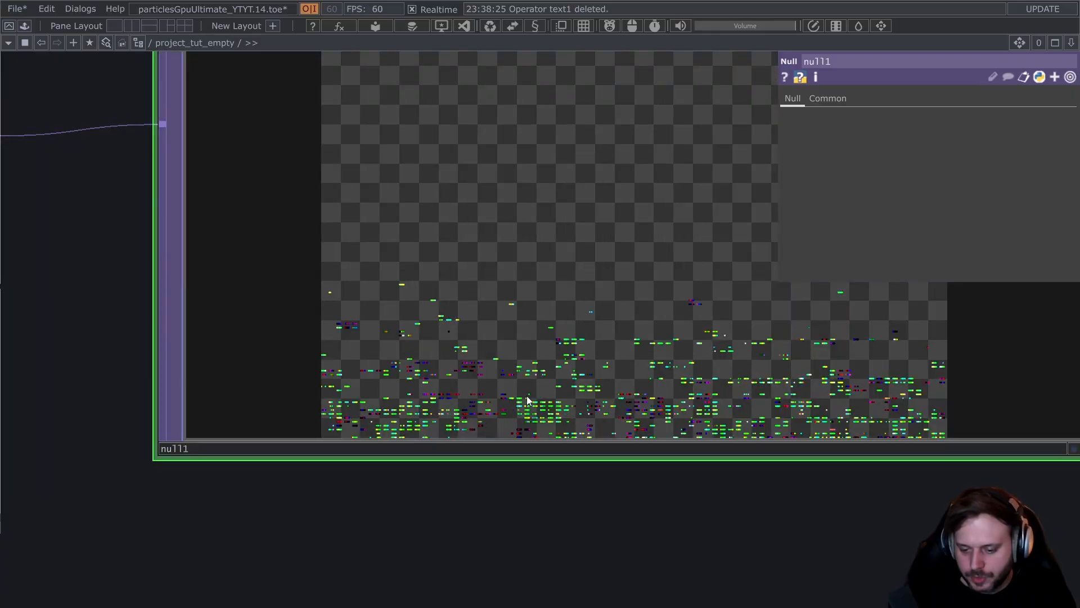
scroll(526, 396, "down", 4)
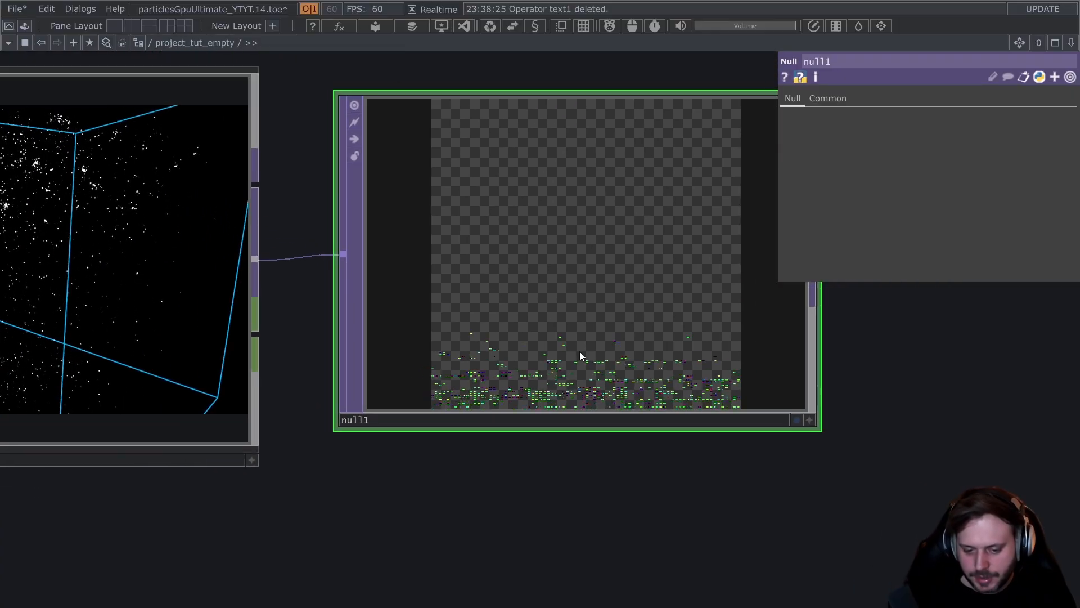
scroll(606, 393, "up", 4)
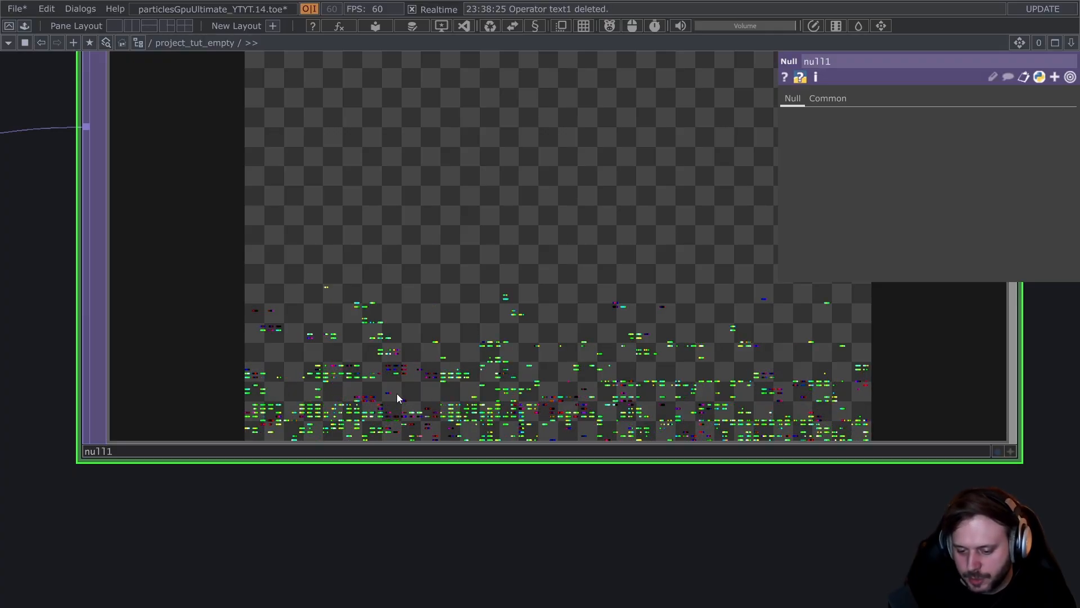
scroll(397, 395, "down", 5)
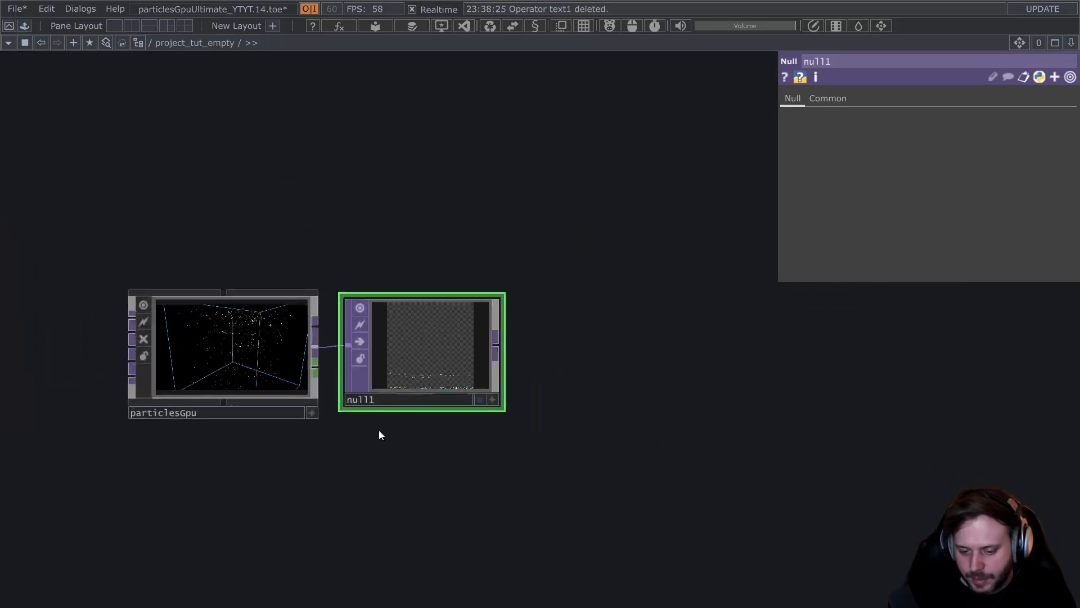
- Compare the particles in the particlesGpu container with the position texture in the connected null1
left_click(501, 345)
scroll(501, 345, "up", 3)
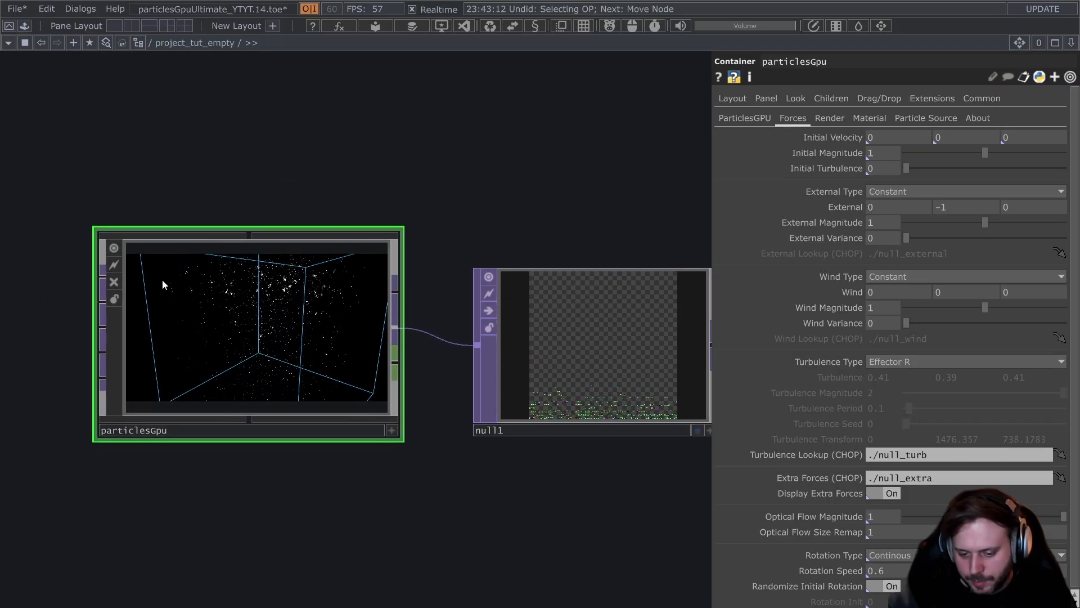
scroll(593, 412, "up", 5)
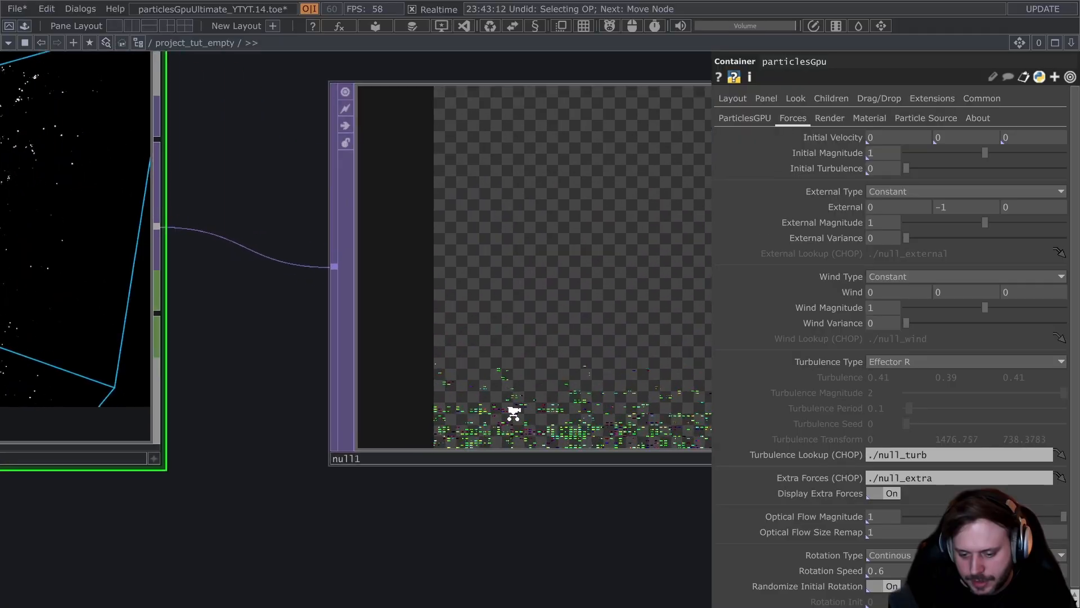
scroll(471, 449, "down", 6)
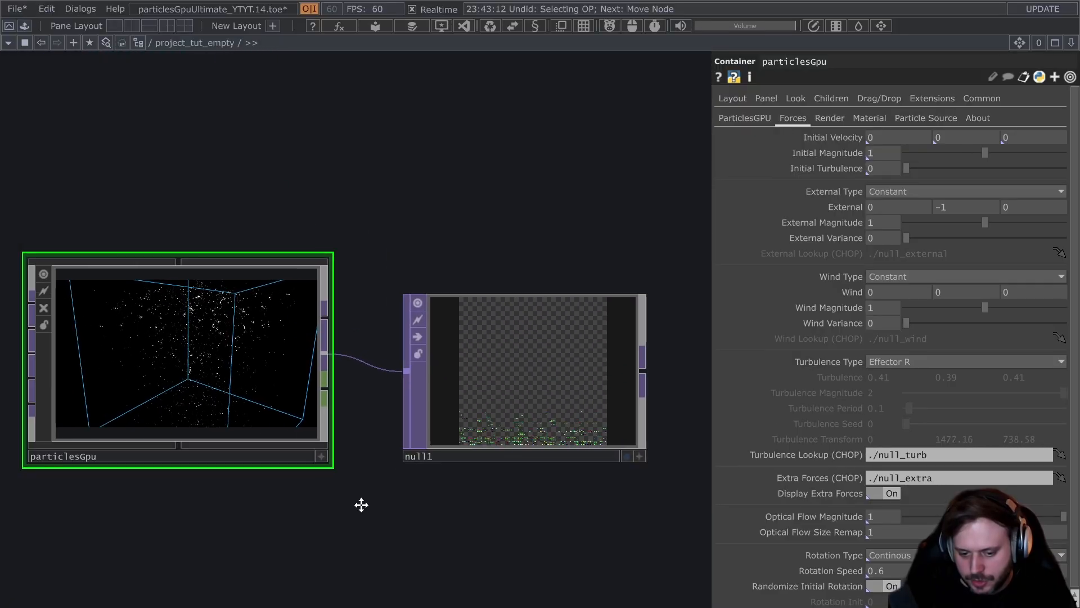
left_click_drag(361, 504, 412, 466)
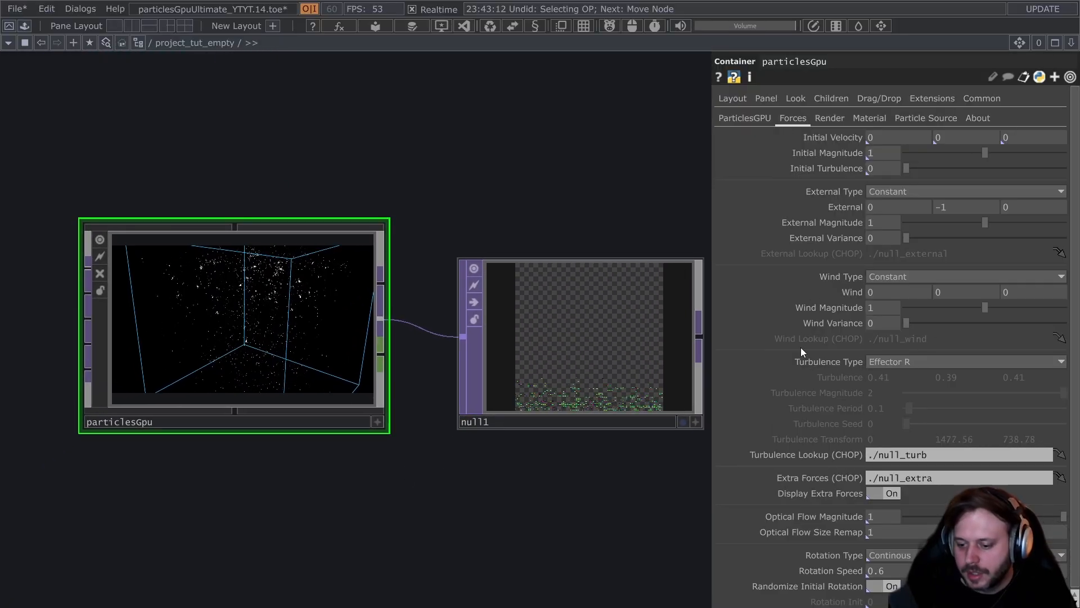
scroll(415, 250, "down", 3)
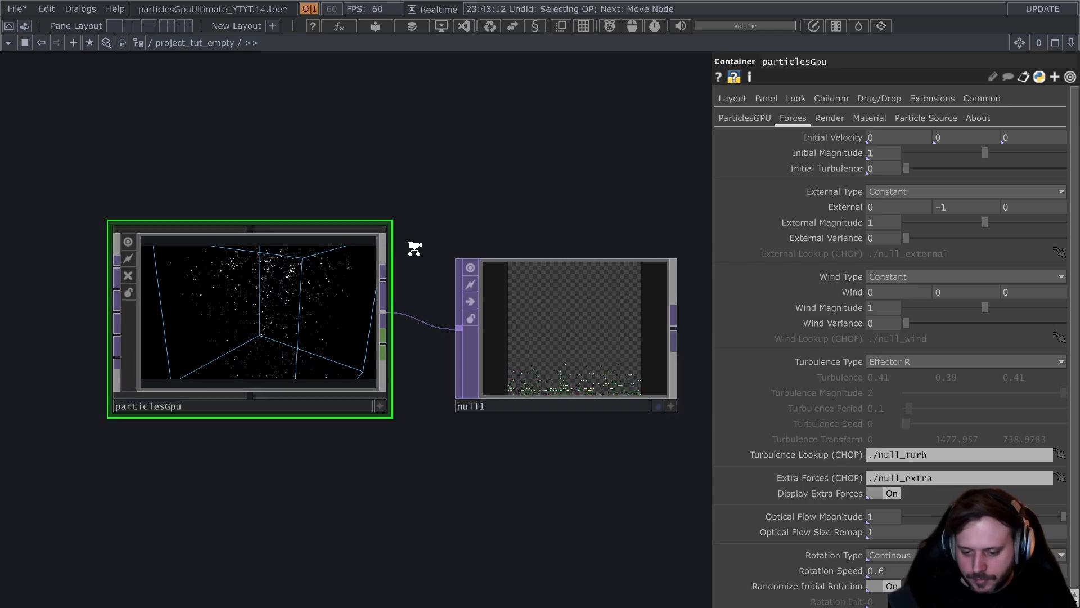
scroll(414, 249, "down", 3)
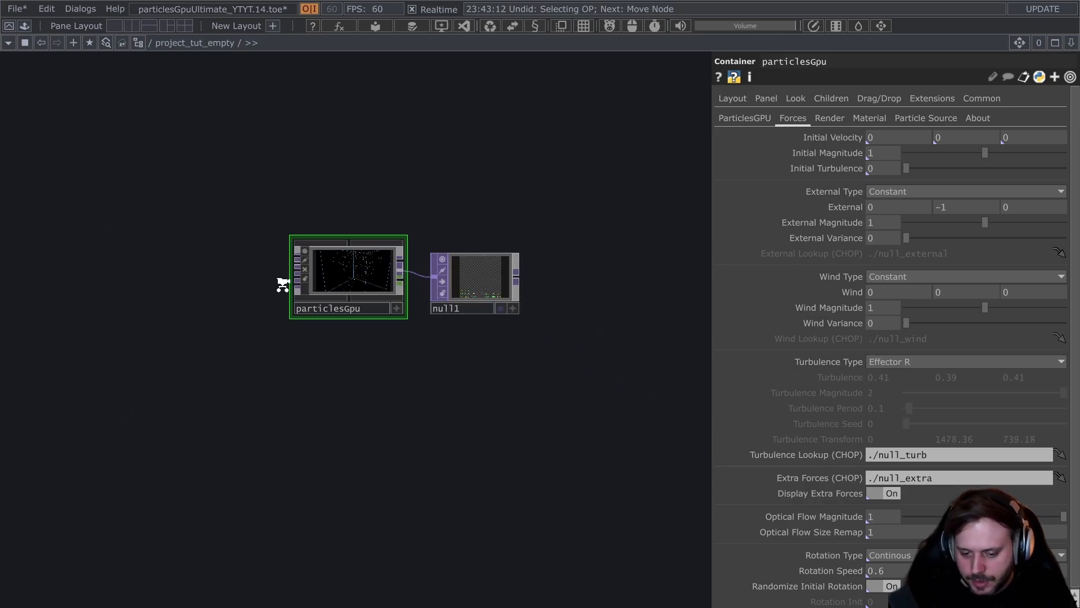
- Connect null1's output back into the last input of the particlesGpu container
scroll(283, 284, "up", 3)
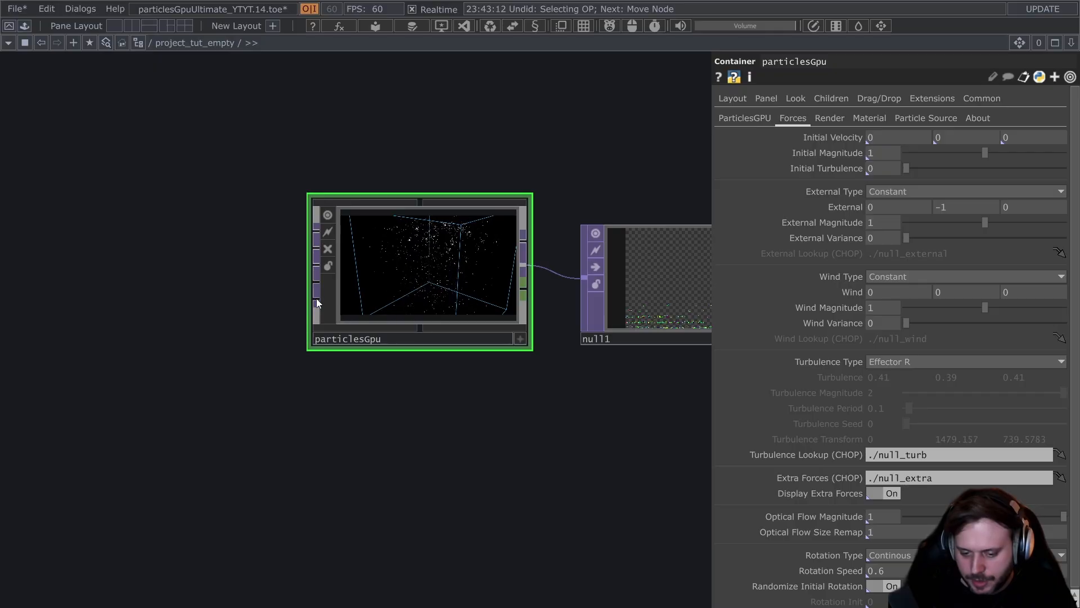
scroll(277, 301, "down", 3)
left_click(464, 297)
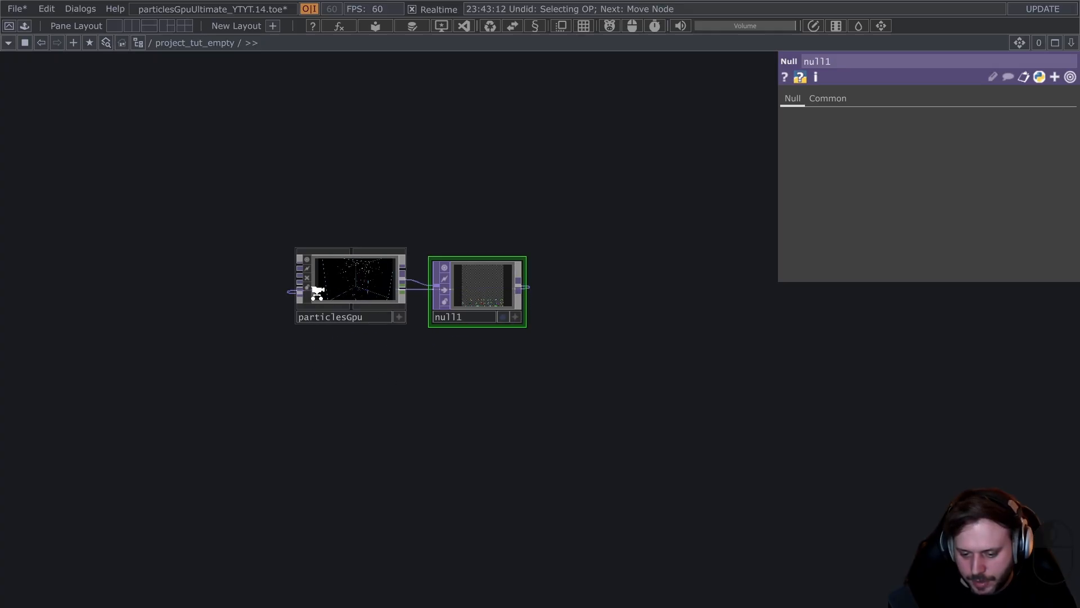
scroll(316, 292, "up", 5)
scroll(387, 276, "up", 3)
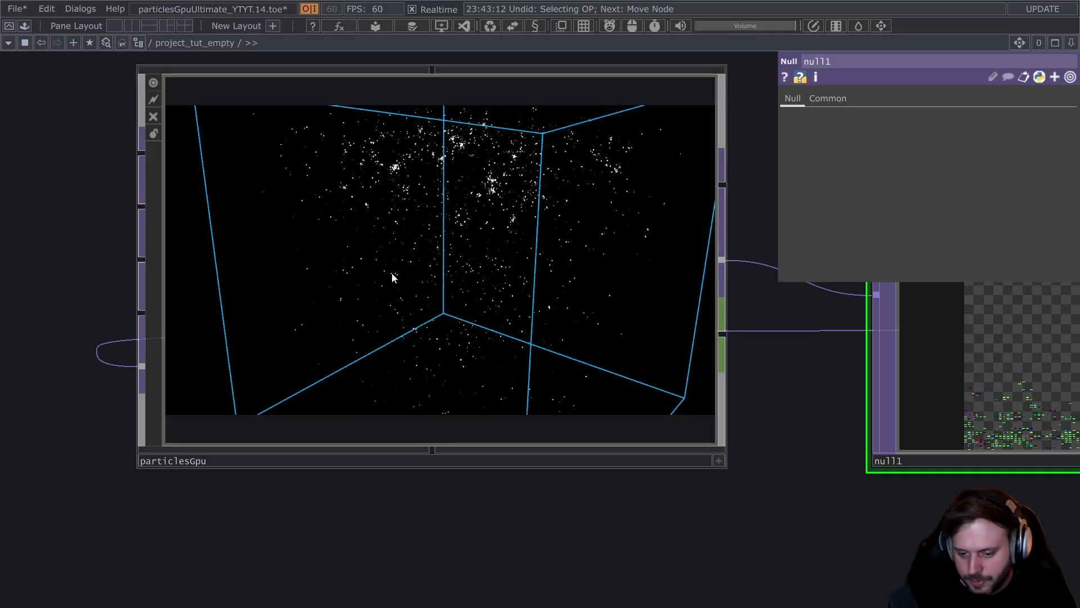
scroll(394, 274, "down", 3)
middle_click(396, 275)
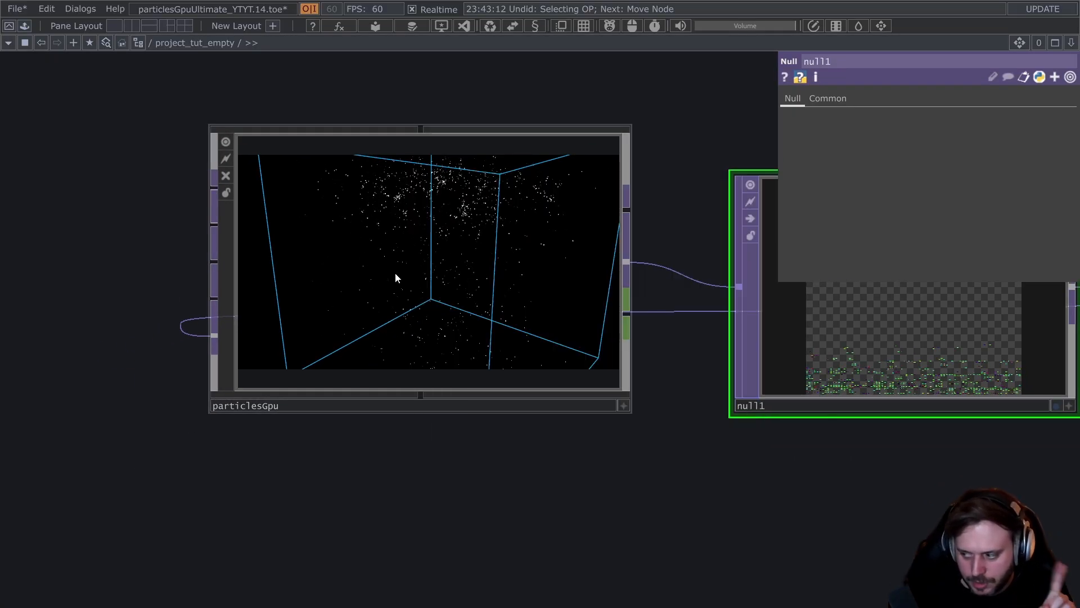
- Disconnect the wire that feeds null1 back into the particlesGpu container
right_click(663, 312)
left_click(710, 353)
scroll(646, 454, "down", 3)
left_click_drag(457, 470, 258, 439)
scroll(327, 456, "down", 2)
scroll(405, 461, "down", 1)
left_click_drag(426, 459, 529, 436)
scroll(569, 422, "down", 2)
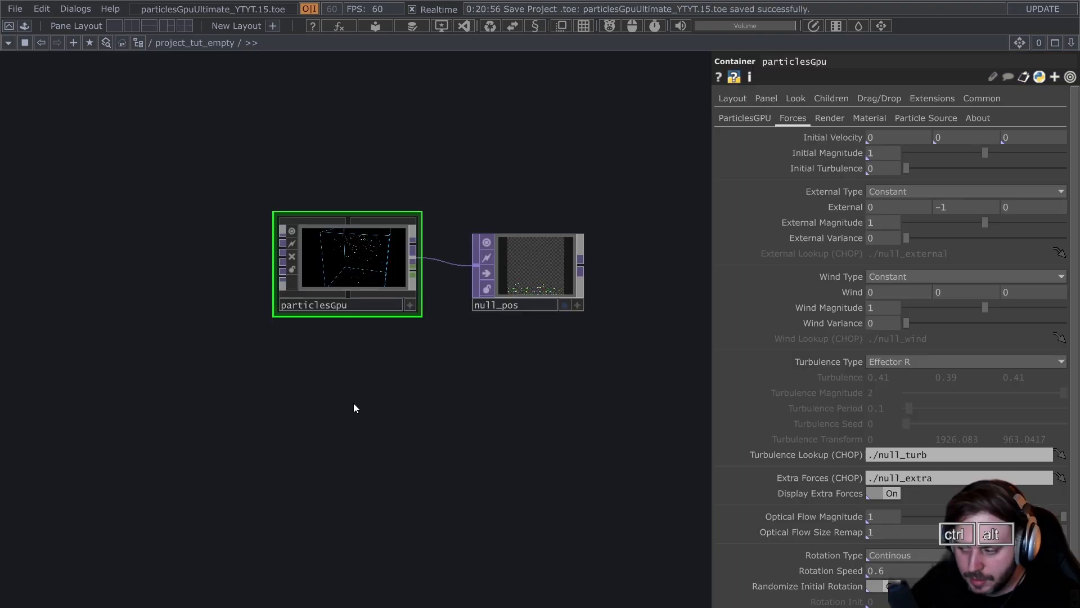
- Add a Feedback TOP to the network and set its Target TOP to null_pos
scroll(304, 403, "down", 2)
key("Tab")
type("fee")
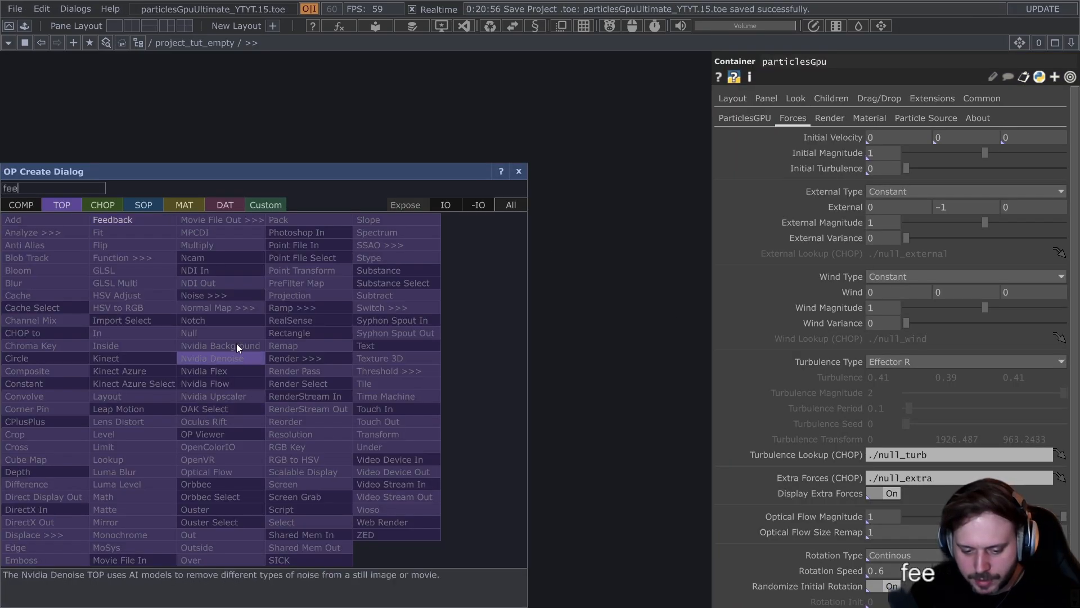
left_click(113, 220)
left_click(190, 408)
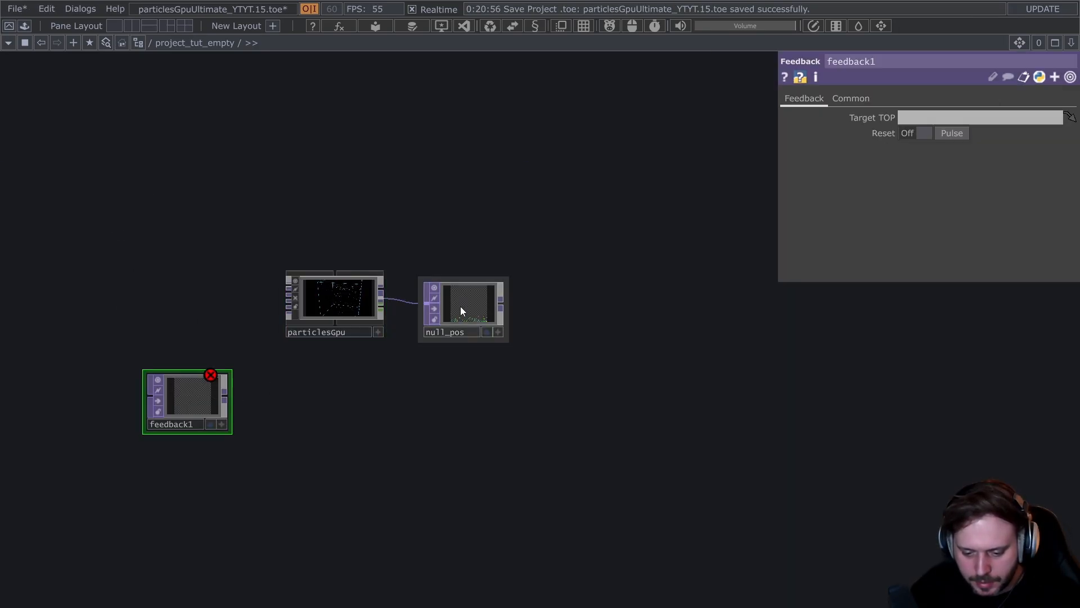
left_click_drag(460, 308, 960, 133)
left_click_drag(905, 117, 901, 120)
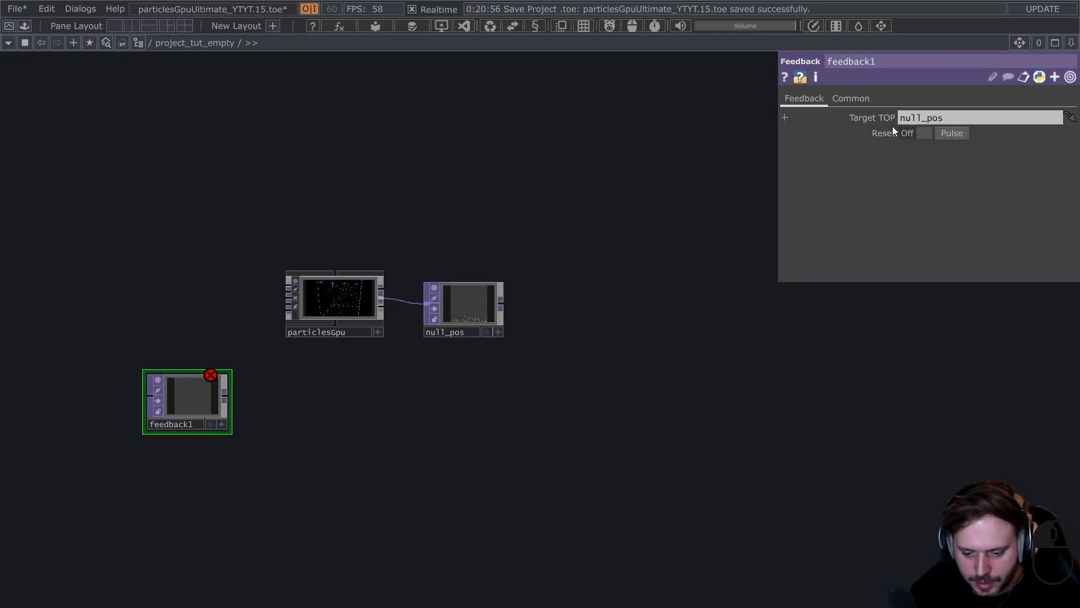
- Wire null_pos into feedback1 and feedback1 into the last input of particlesGpu, and inspect the particles
scroll(196, 417, "up", 3)
left_click_drag(63, 416, 250, 380)
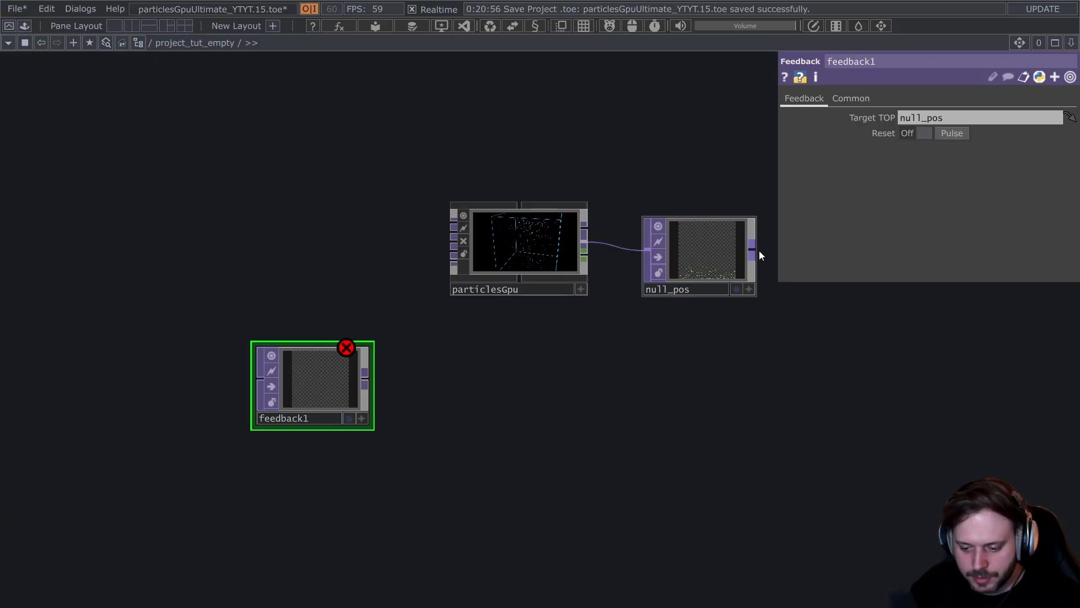
left_click_drag(754, 251, 283, 384)
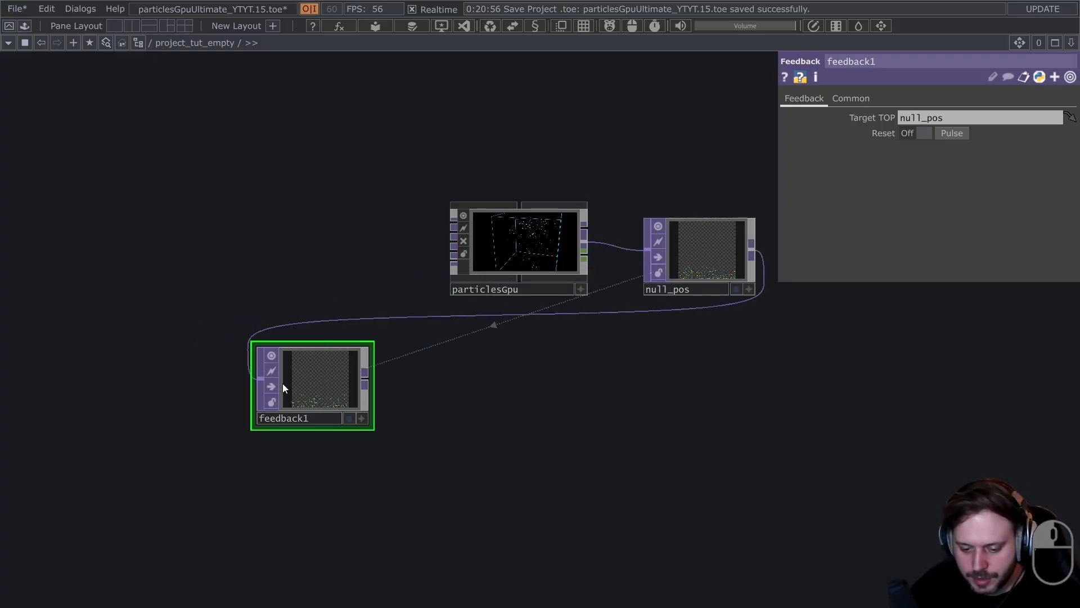
left_click_drag(366, 376, 430, 265)
scroll(532, 242, "up", 5)
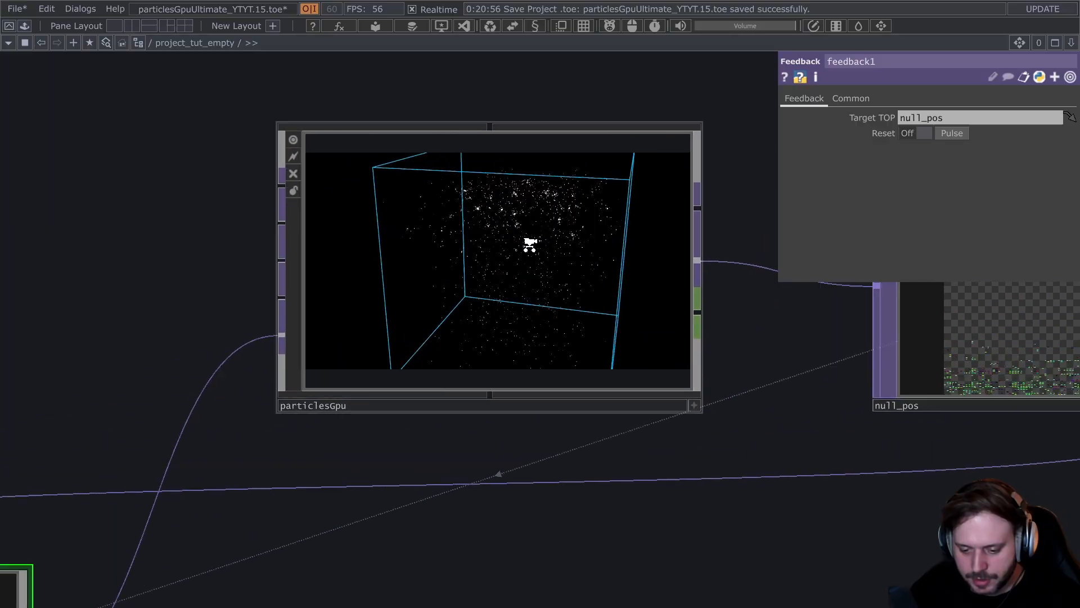
scroll(528, 244, "up", 2)
scroll(529, 242, "down", 8)
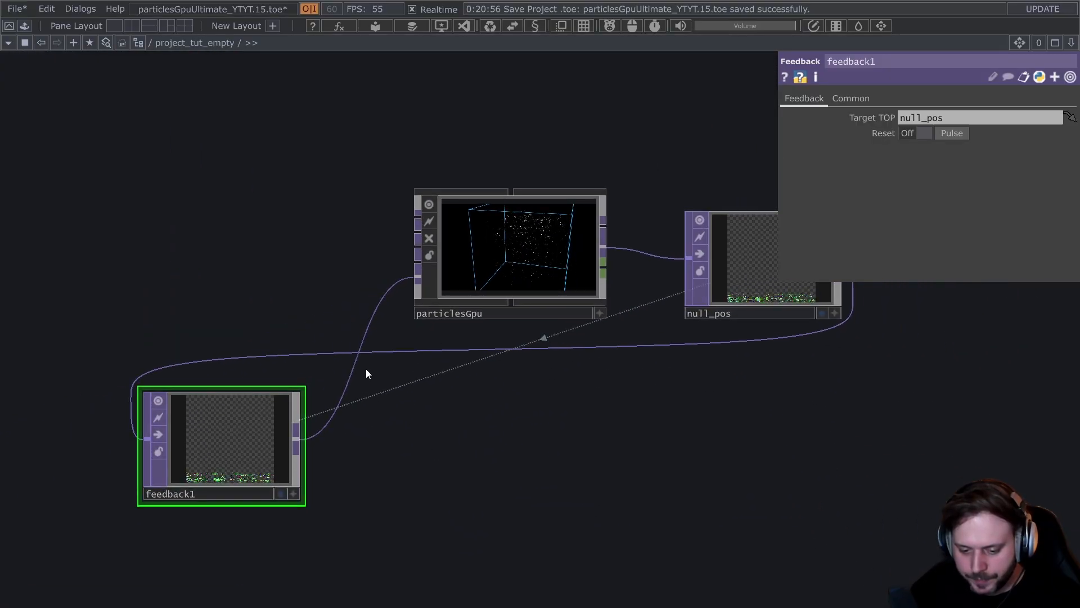
- Disconnect the wire running from null_pos into feedback1's input
right_click(429, 352)
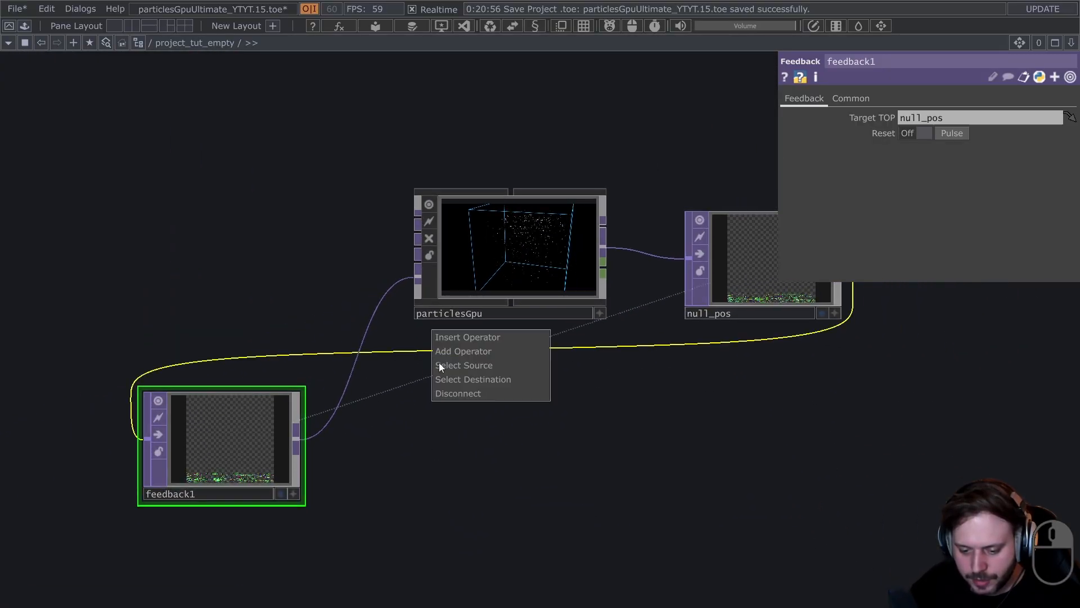
left_click(454, 391)
scroll(455, 391, "down", 3)
left_click_drag(334, 422, 304, 424)
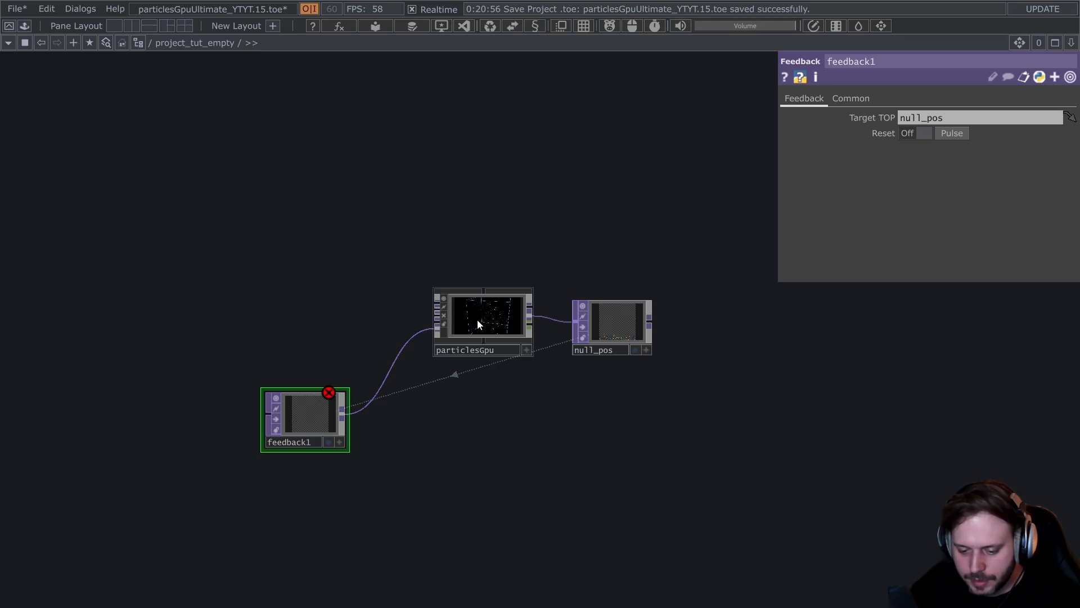
- Open the network inside particlesGpu, copy the name of the constant_maxParticles operator, and return to the parent network
key("i")
left_click_drag(145, 253, 300, 350)
scroll(215, 193, "up", 2)
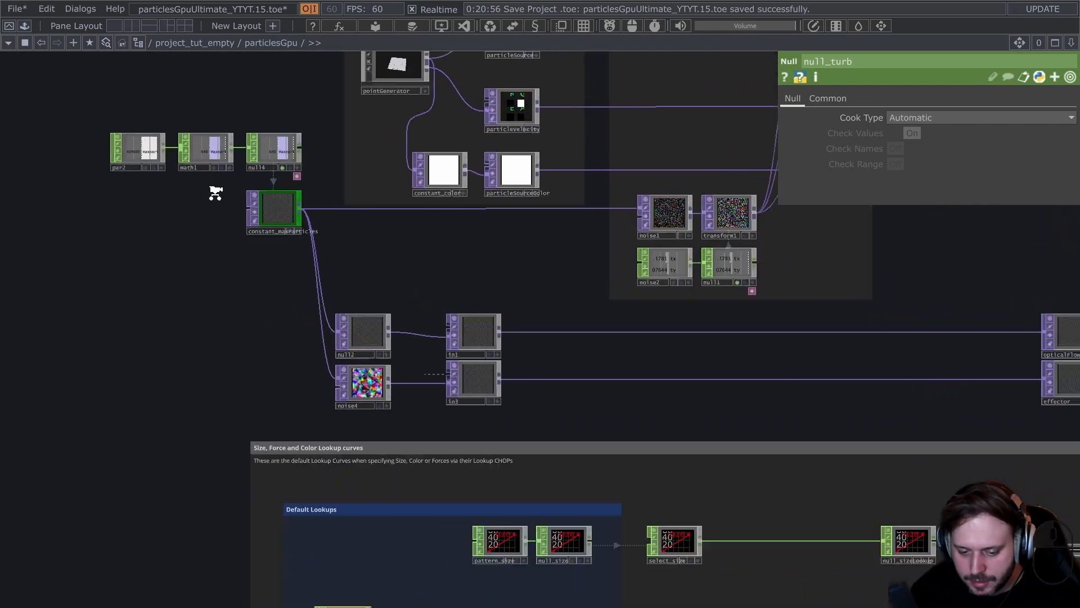
scroll(248, 211, "up", 5)
left_click(366, 245)
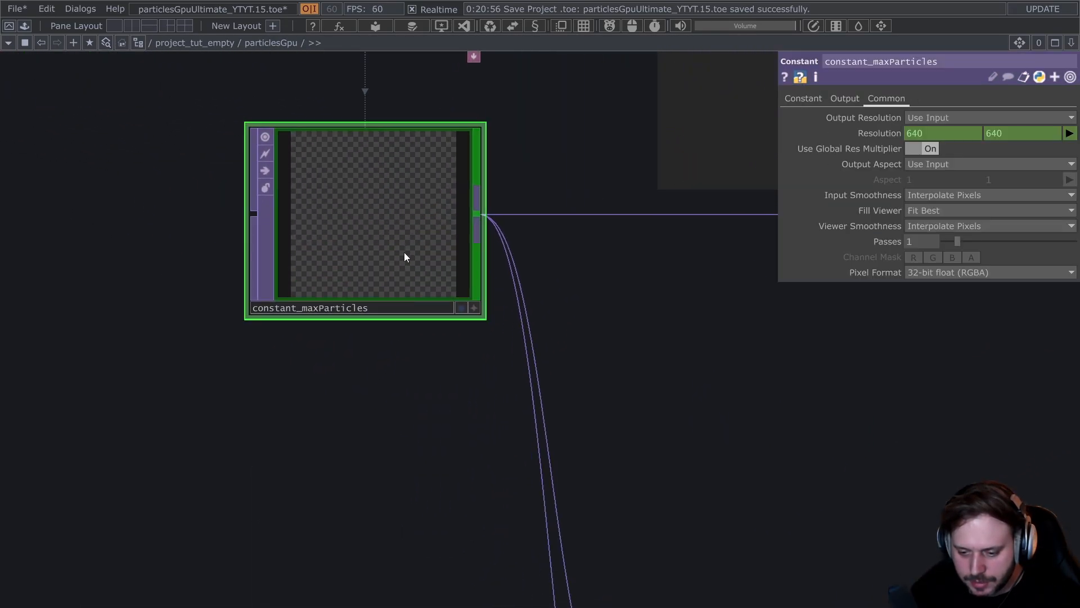
double_click(386, 307)
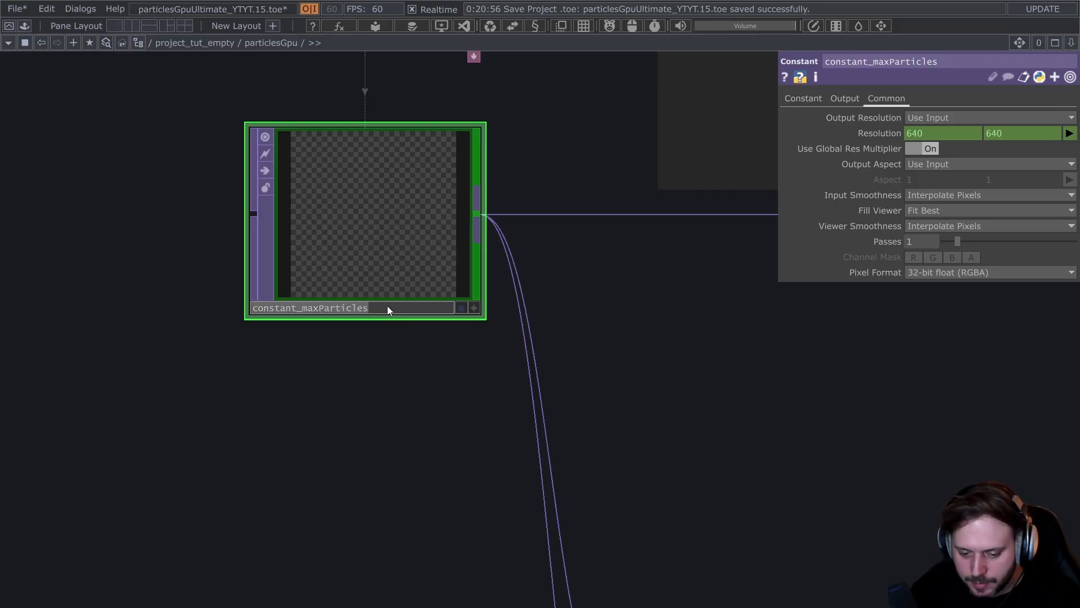
left_click(395, 262)
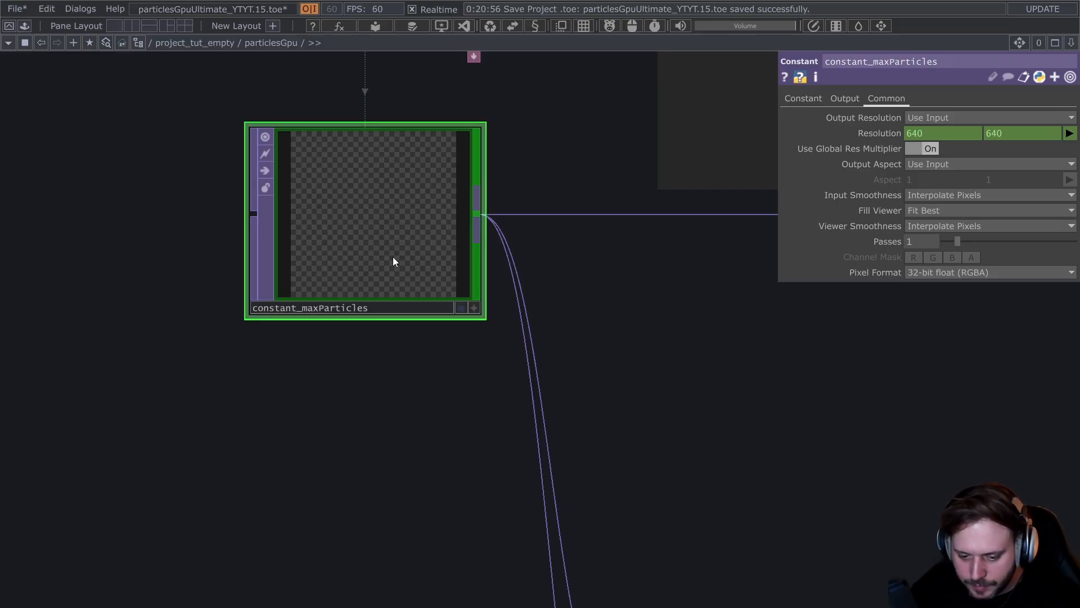
scroll(393, 257, "up", 2)
scroll(362, 287, "down", 10)
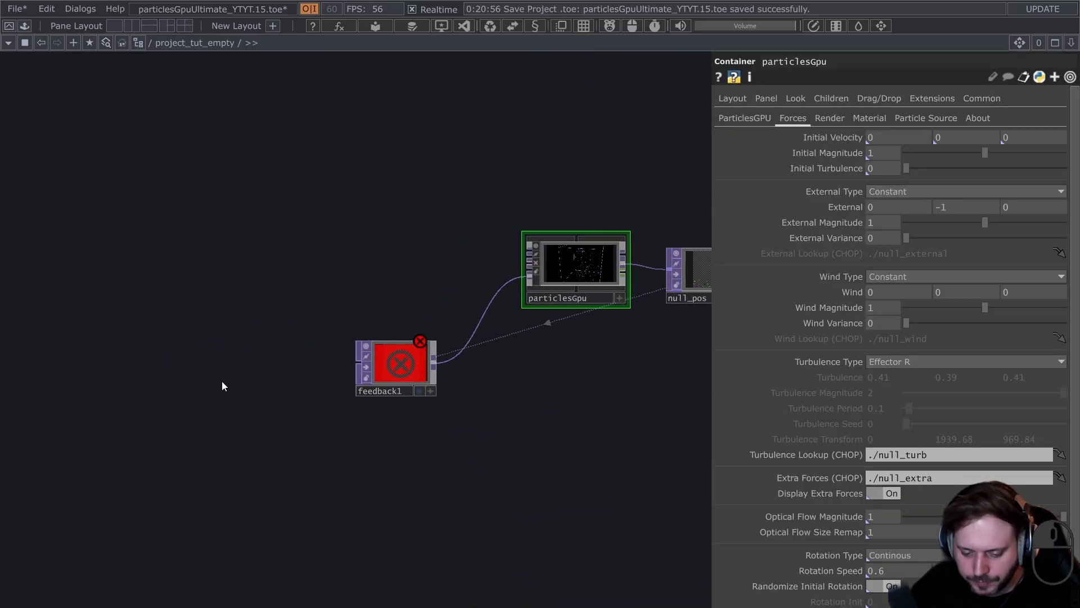
- Add a Select TOP beside feedback1 and set its TOP reference to particlesGpu/constant_maxParticles
key("Tab")
type("se")
left_click(300, 511)
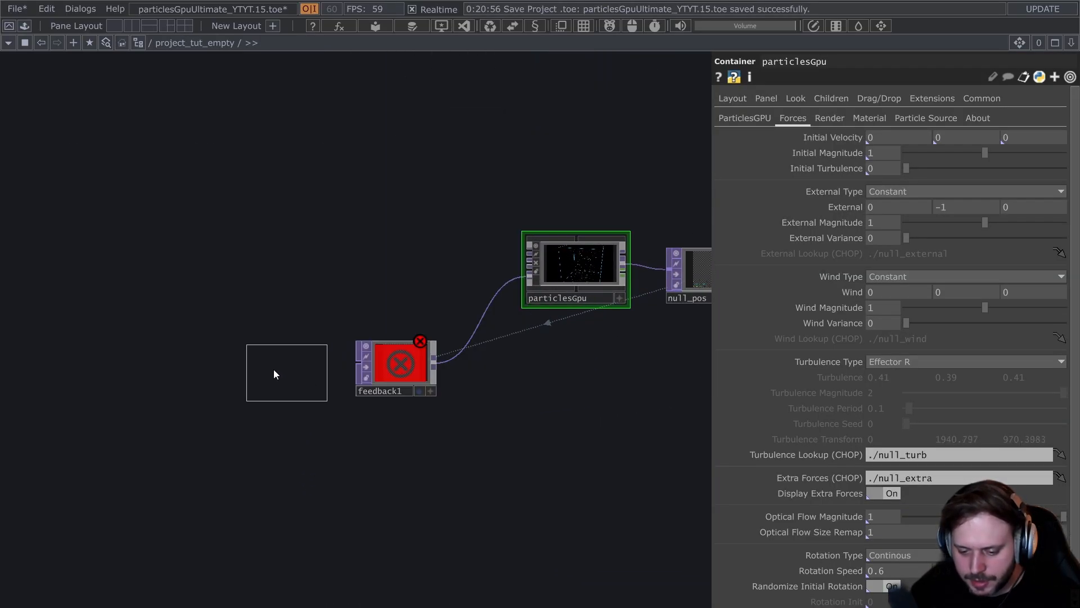
left_click(272, 369)
left_click(949, 117)
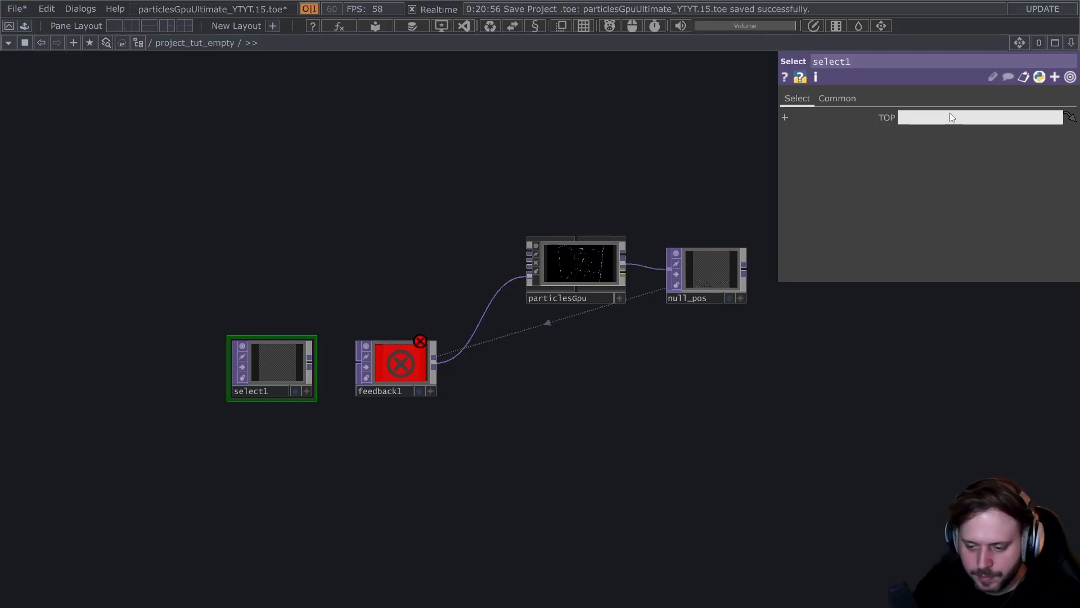
type("particlesGpu/")
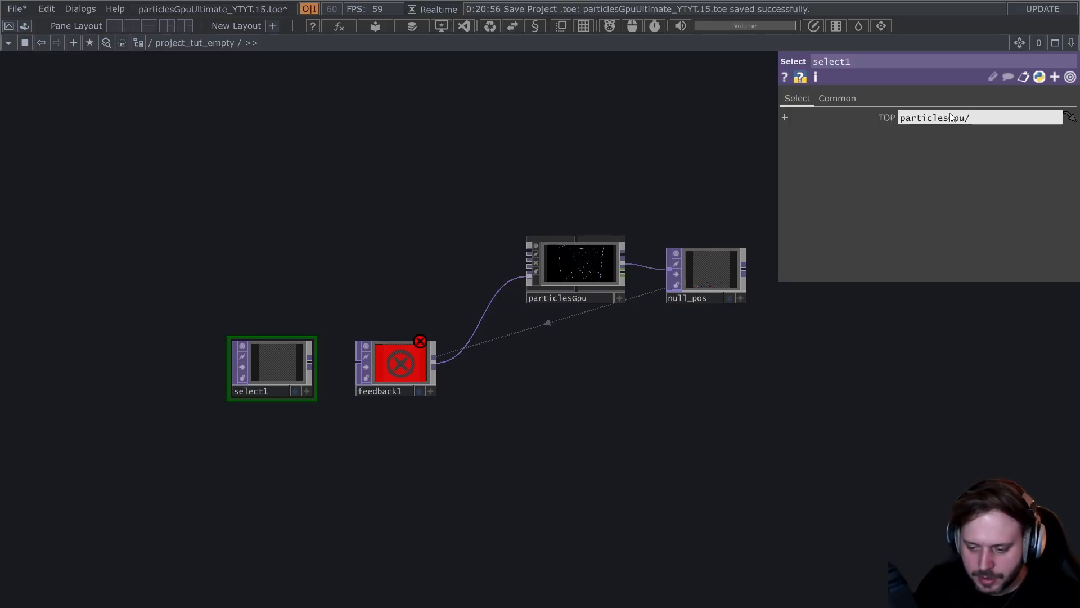
key("Return")
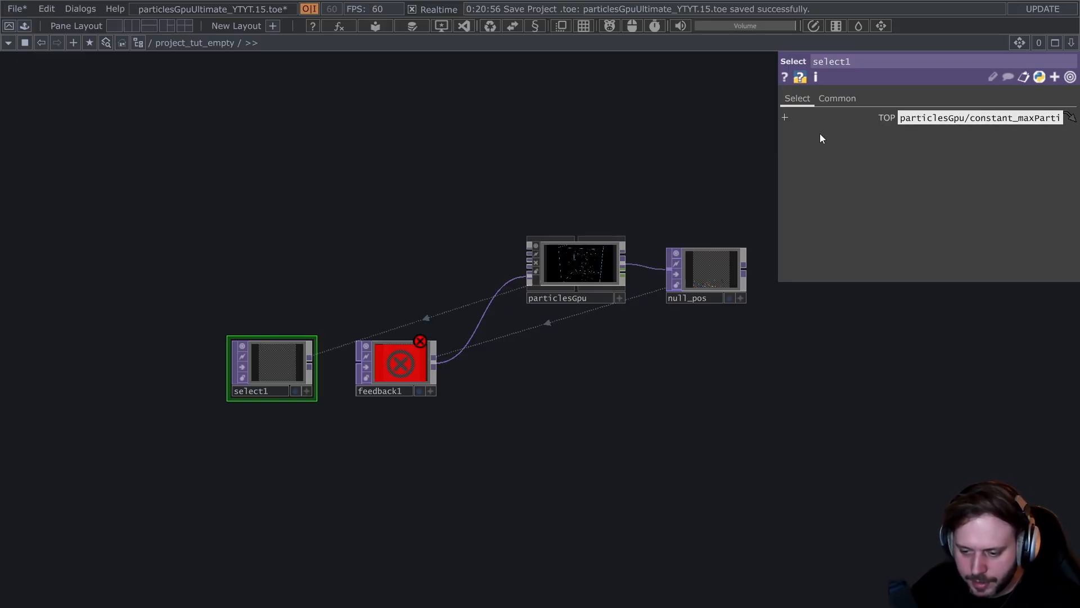
left_click_drag(780, 143, 836, 152)
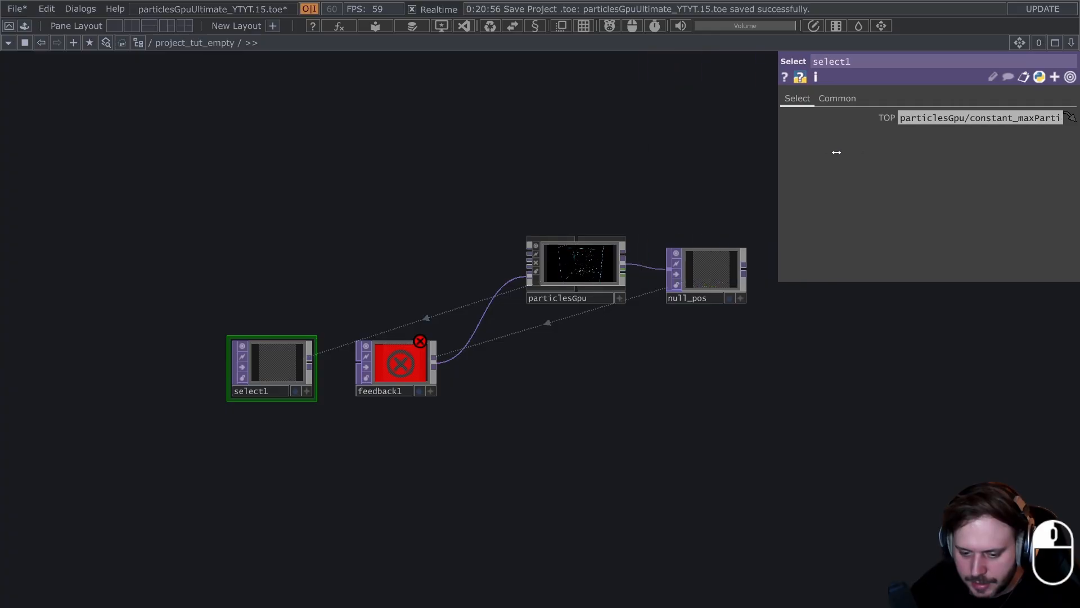
- Wire select1 into feedback1's input and inspect the particles in the particlesGpu viewer
left_click_drag(309, 366, 359, 362)
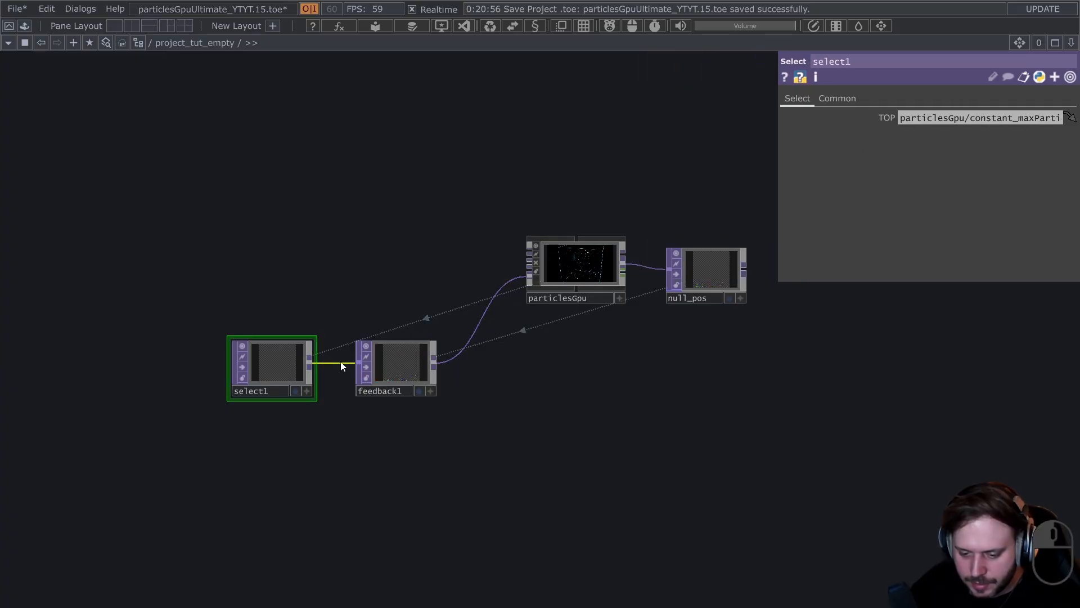
scroll(339, 275, "up", 4)
scroll(314, 224, "up", 4)
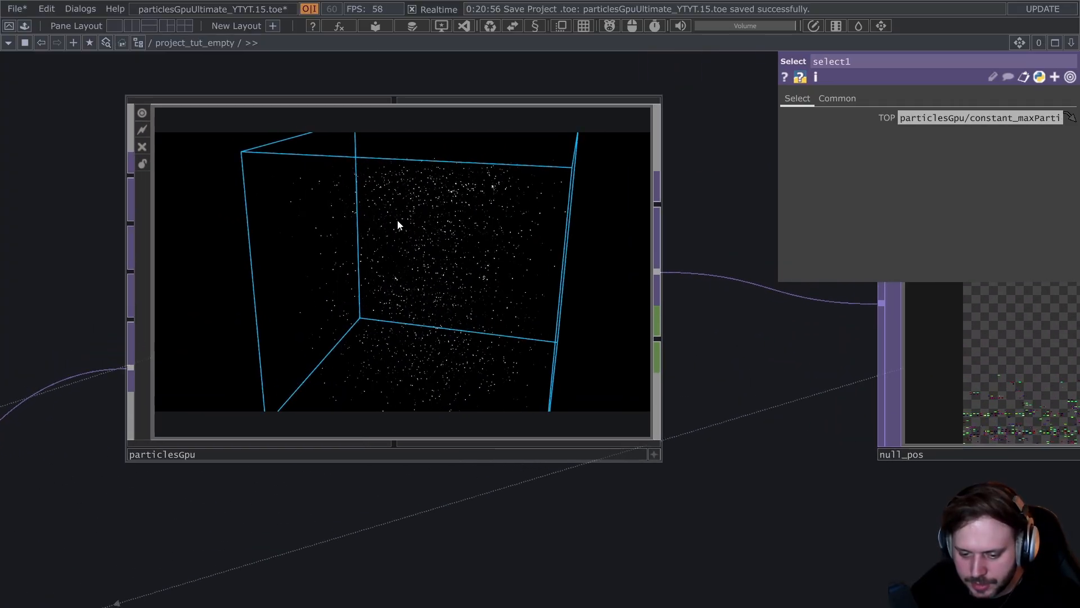
- Undo the last Turbulence Type change on the particlesGpu container
left_click(397, 224)
scroll(398, 228, "down", 3)
scroll(397, 228, "down", 3)
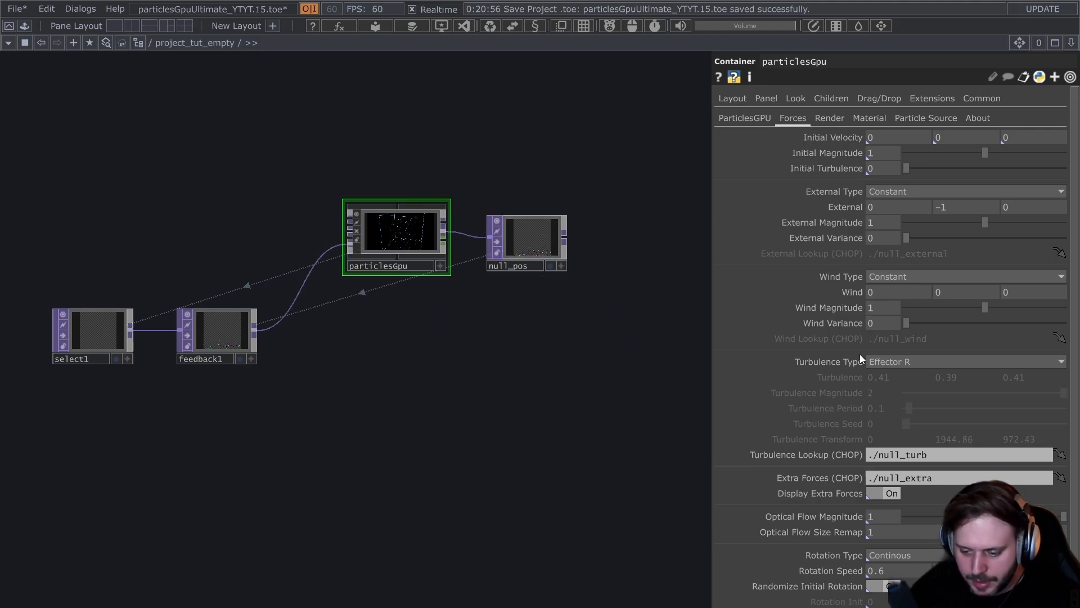
scroll(405, 242, "up", 4)
key("ctrl+z")
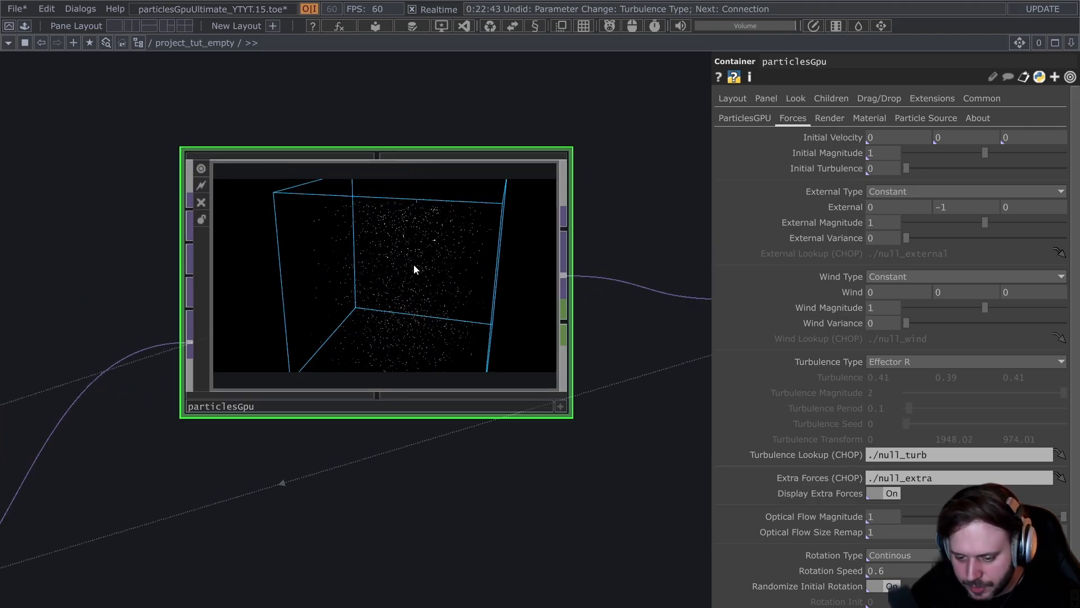
scroll(415, 270, "down", 2)
- Move select1 and feedback1 well away from particlesGpu and disconnect the wire from feedback1 to particlesGpu
scroll(380, 319, "down", 4)
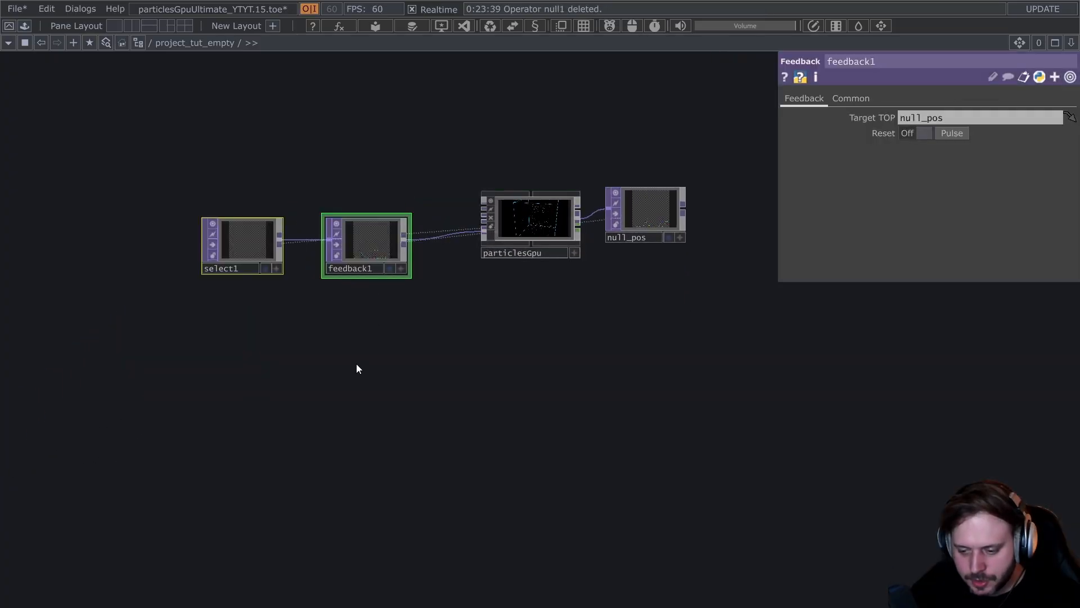
left_click_drag(307, 375, 475, 264)
right_click_drag(359, 223, 518, 123)
left_click_drag(518, 123, 265, 355)
right_click(492, 204)
left_click(516, 238)
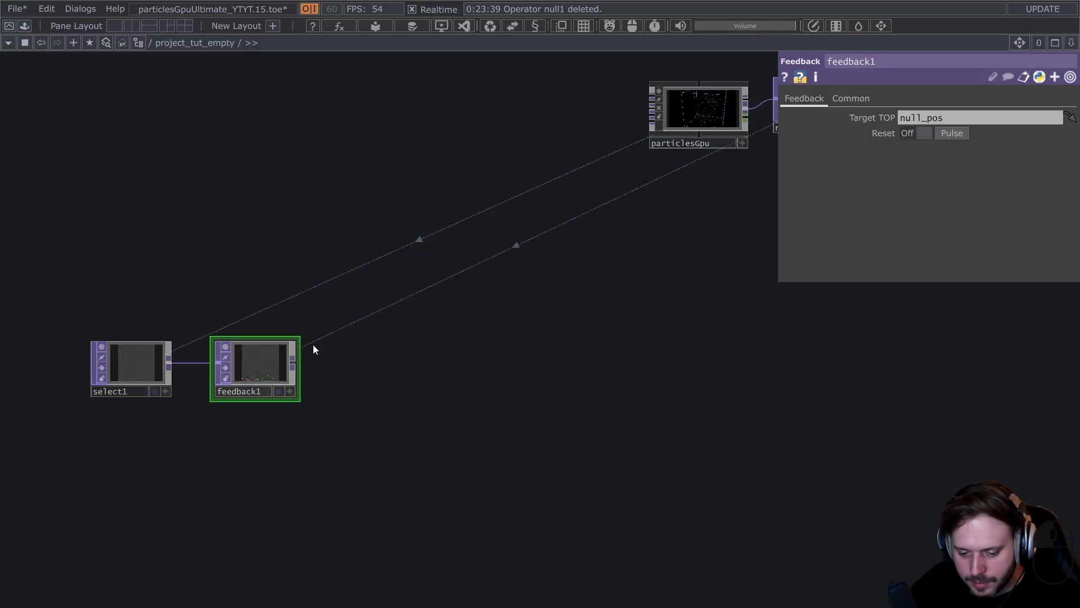
- Append a Null TOP to feedback1's output and rename it null_posfb
right_click(292, 364)
left_click(395, 360)
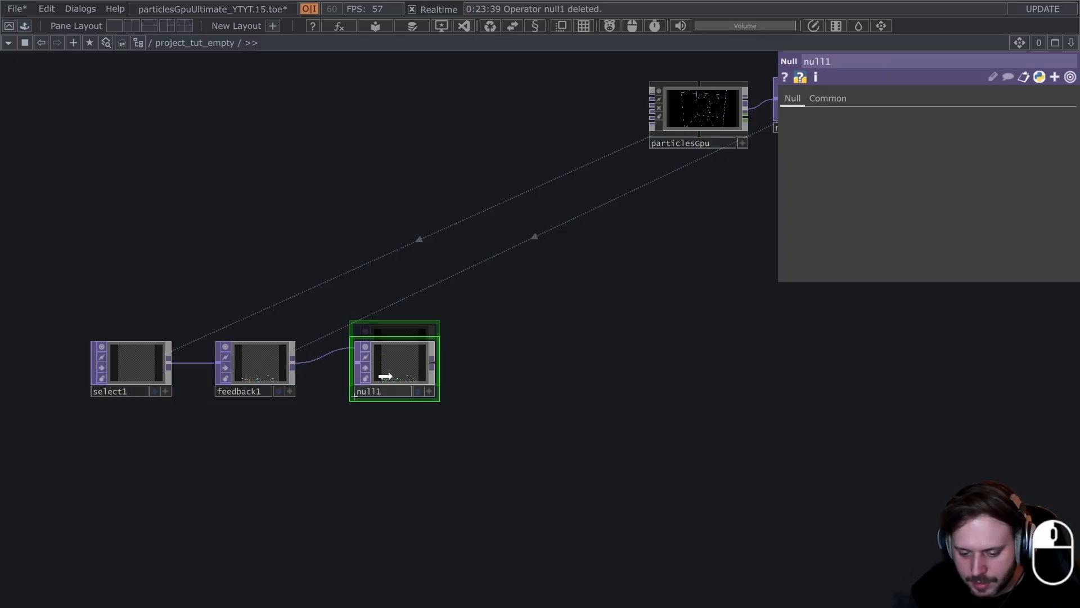
left_click_drag(392, 376, 393, 376)
left_click(395, 393)
type("null_")
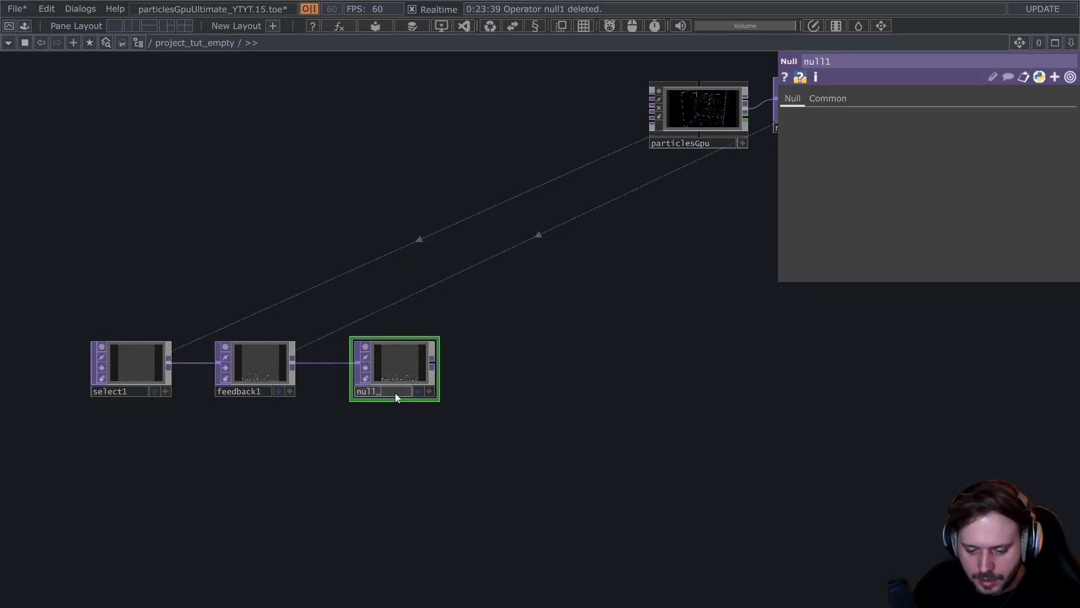
type("posfb")
key("Return")
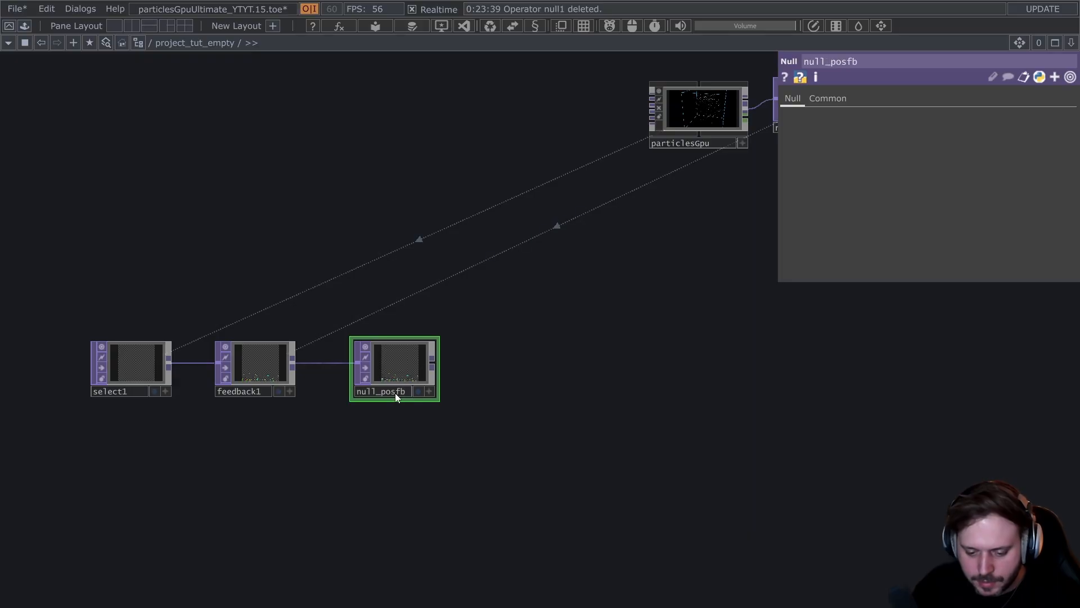
- Display null_posfb's pixels as a 3D point cloud in its viewer and orbit around the particle positions
scroll(408, 391, "up", 3)
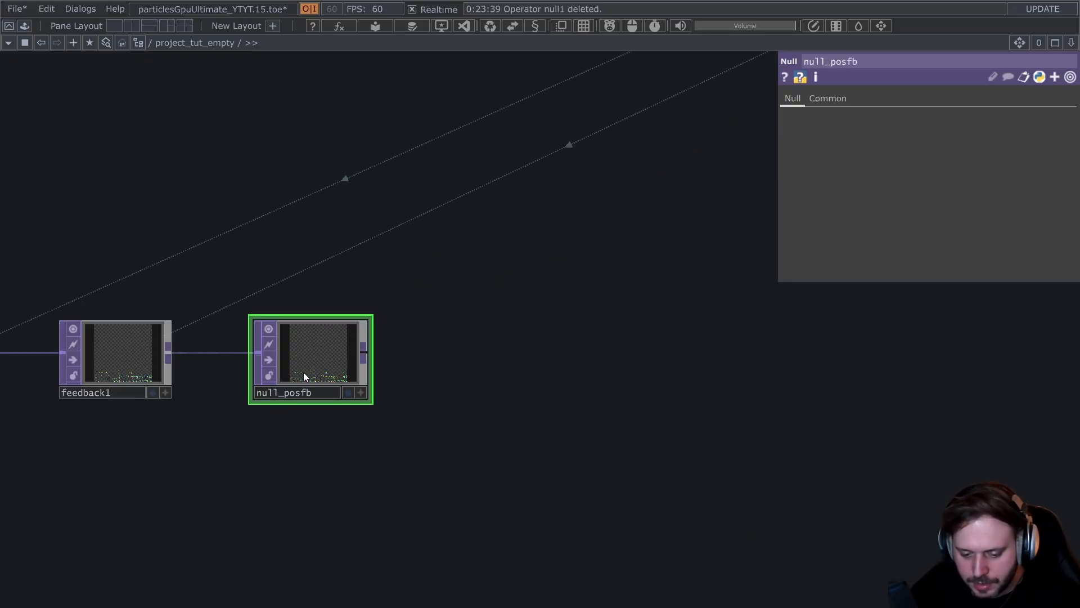
scroll(297, 393, "up", 6)
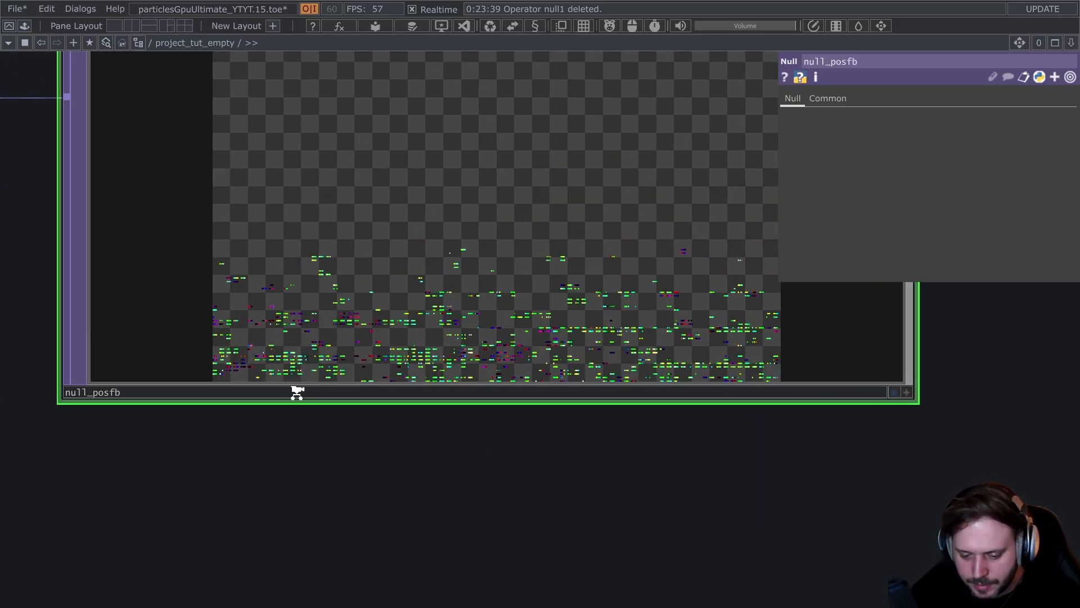
scroll(296, 392, "down", 6)
key("a")
key("v")
key("q")
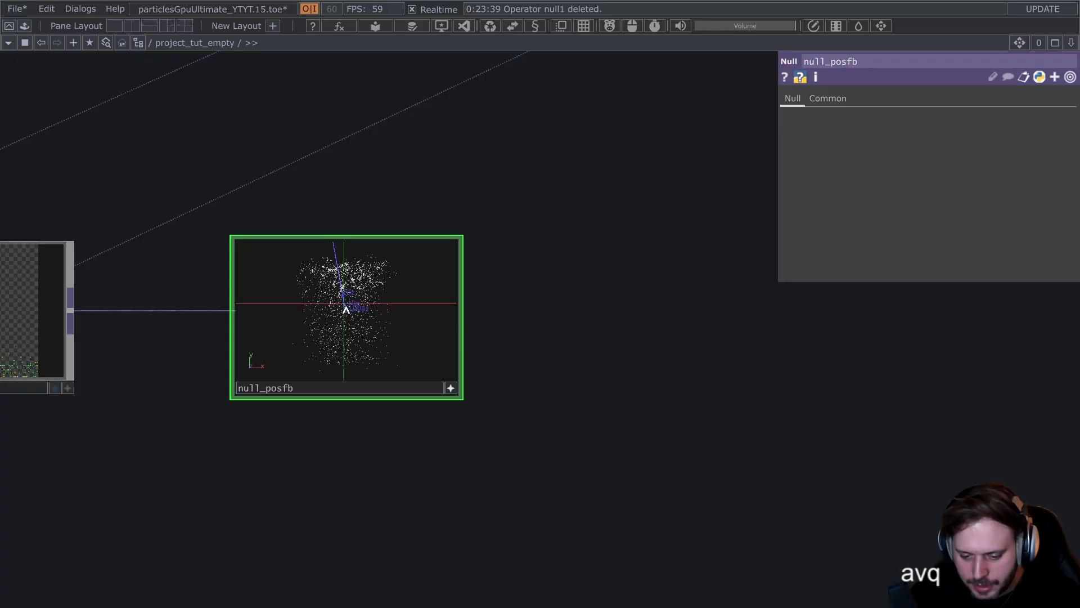
left_click_drag(346, 308, 399, 322)
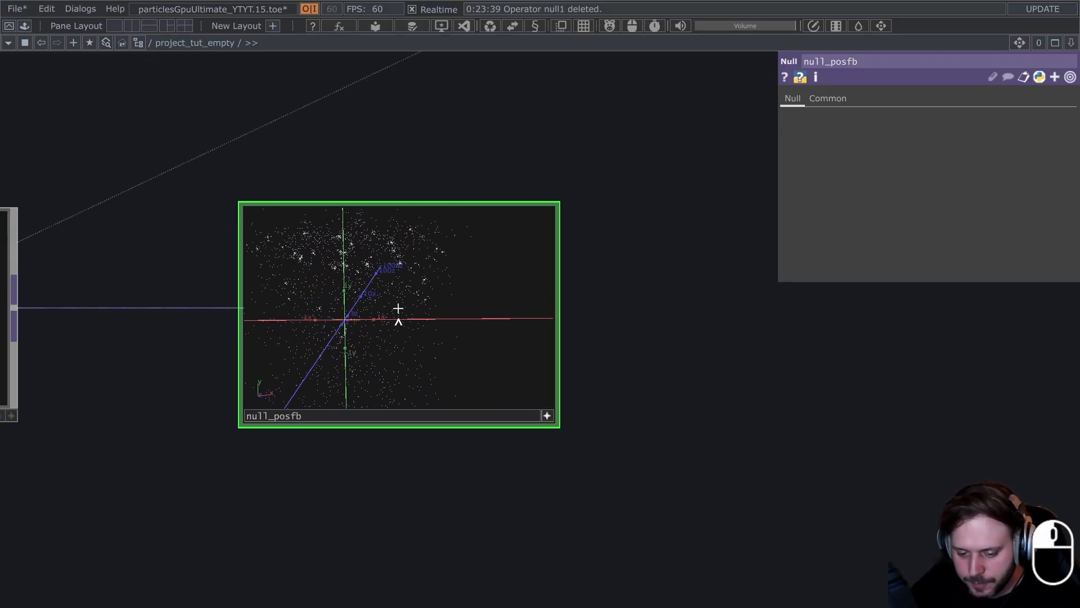
left_click_drag(508, 497, 452, 470)
left_click(490, 388)
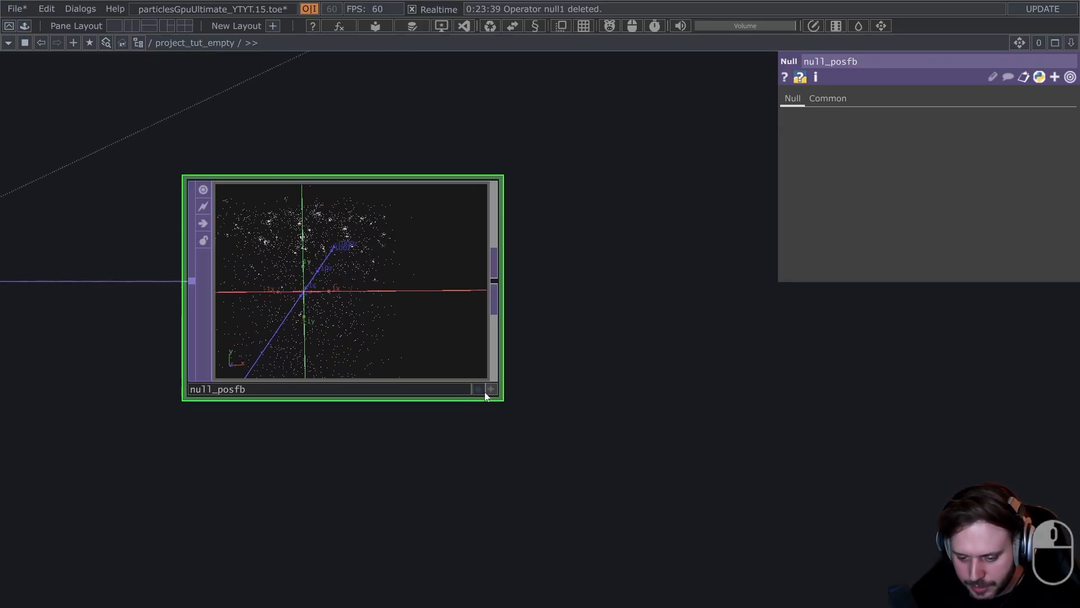
- Create a Select TOP named select_posfb below the chain that references null_posfb
scroll(487, 396, "down", 5)
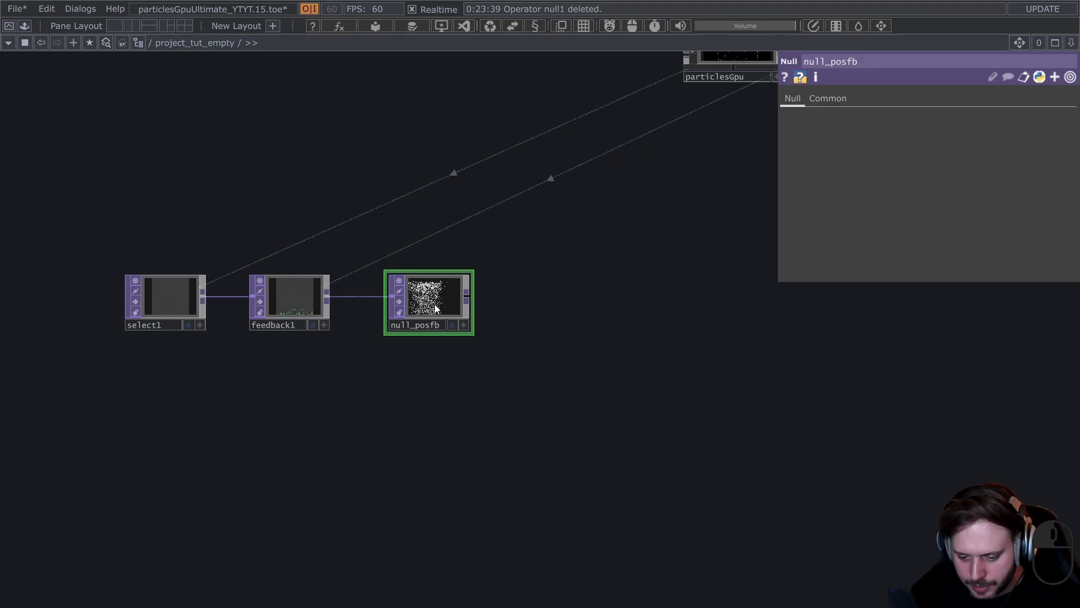
left_click_drag(434, 309, 310, 422, "alt")
left_click(428, 303)
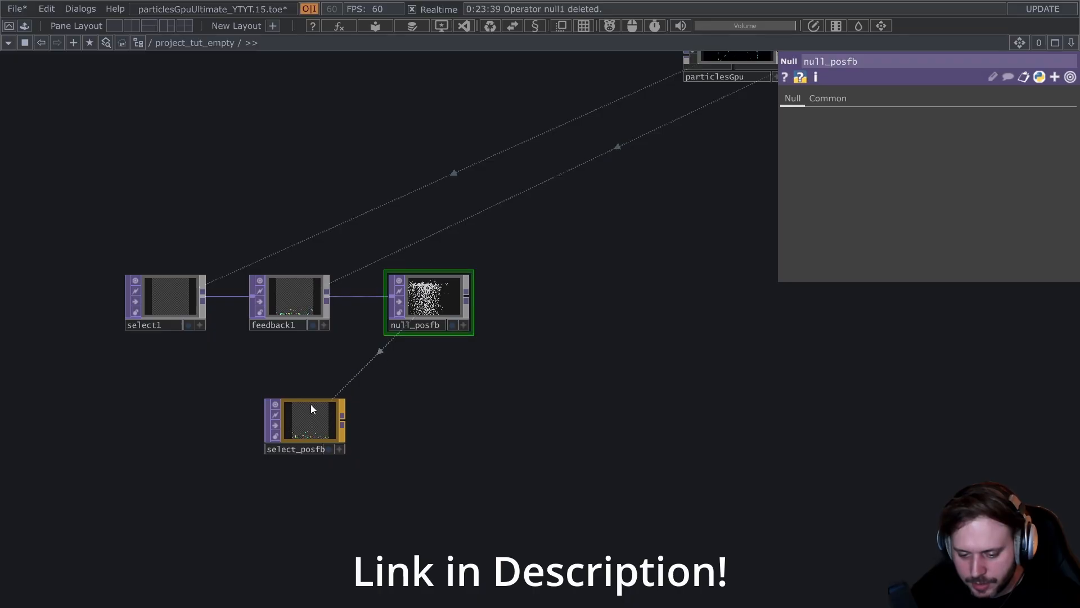
- Cut select_posfb and paste it a little lower, below feedback1
left_click(301, 439)
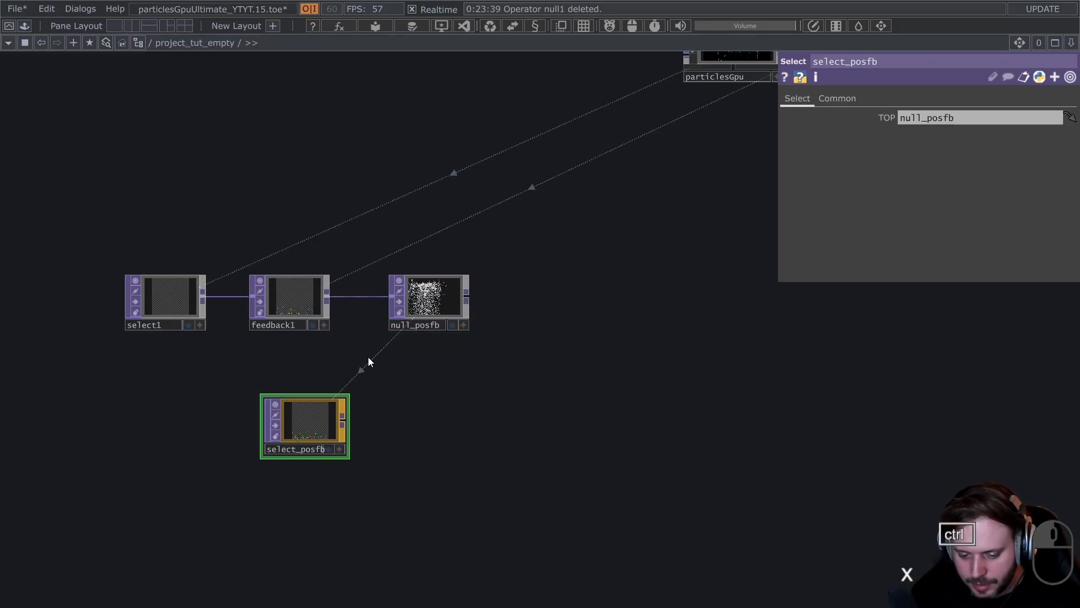
key("ctrl+x")
key("ctrl+v")
left_click(242, 455)
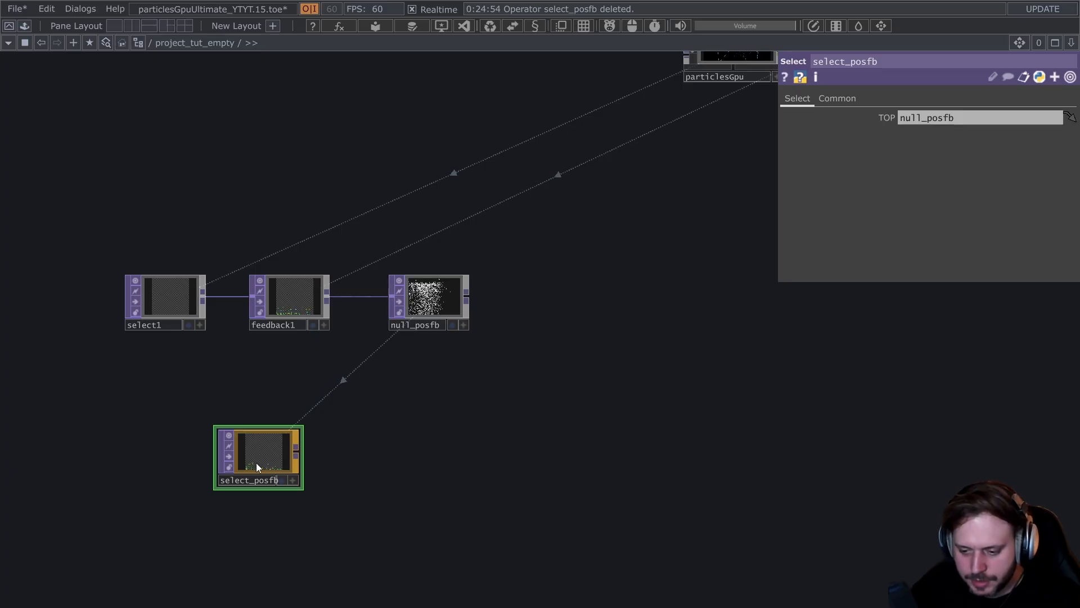
- Append a Threshold TOP to select_posfb's output
right_click(301, 452)
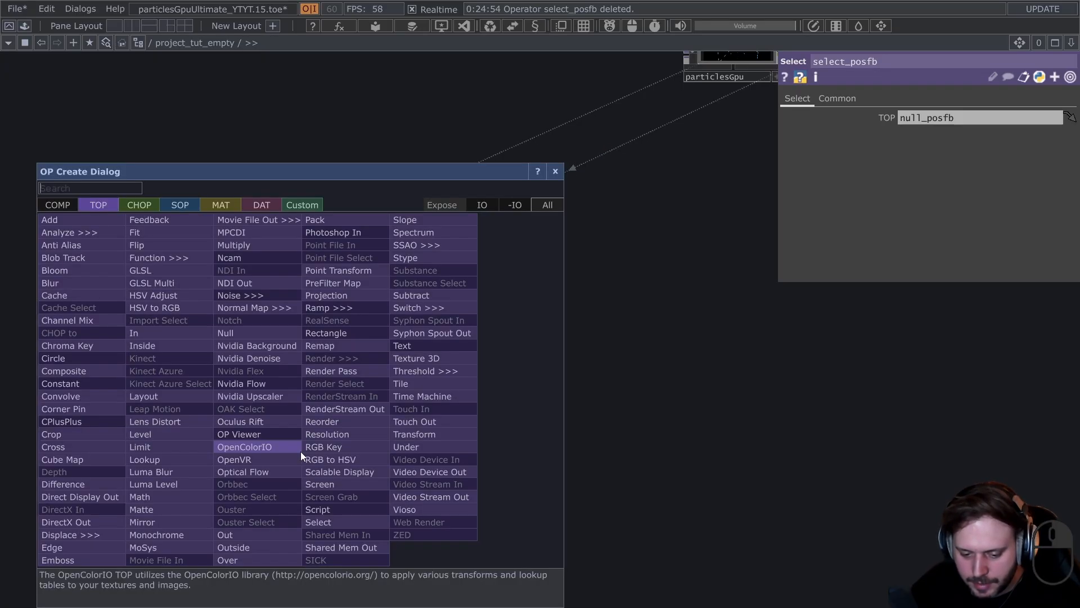
type("th")
left_click(407, 396)
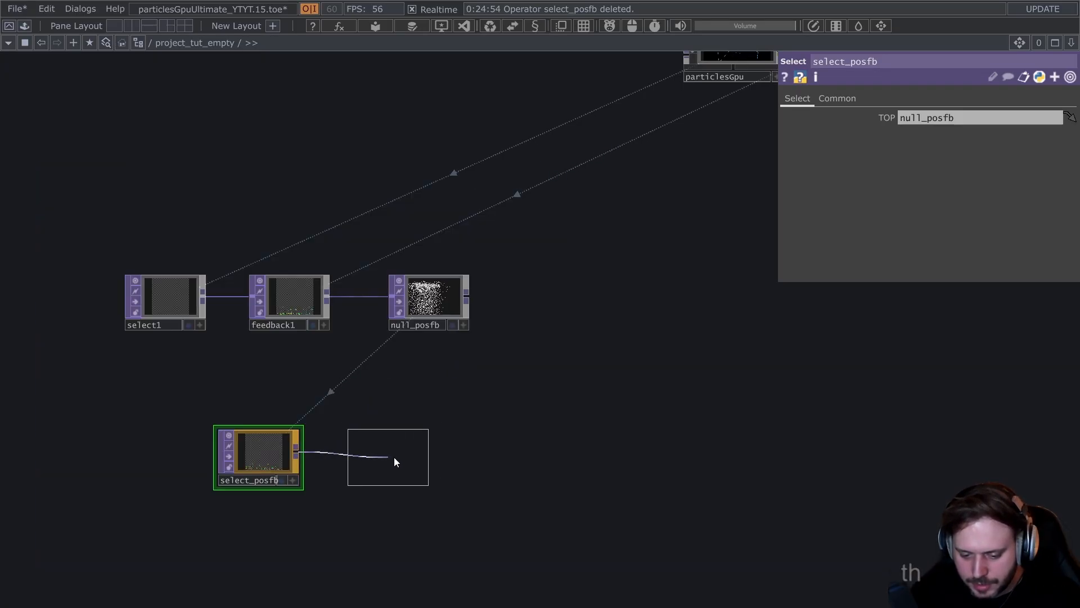
left_click(394, 456)
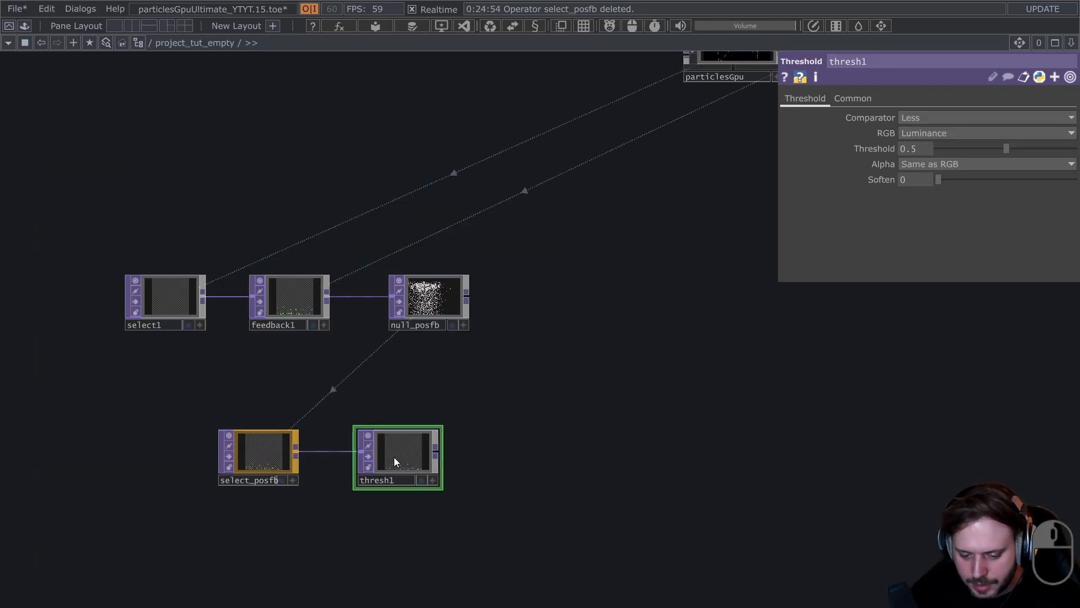
- Set thresh1 to test the Red channel and lower its threshold to 0
left_click(949, 130)
left_click(921, 162)
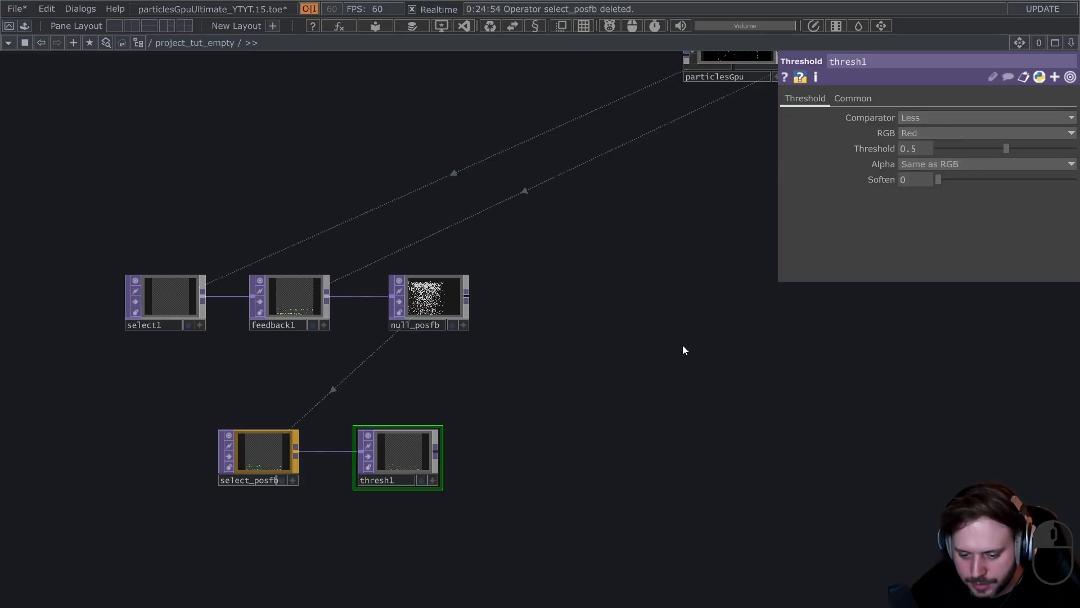
scroll(656, 386, "up", 5)
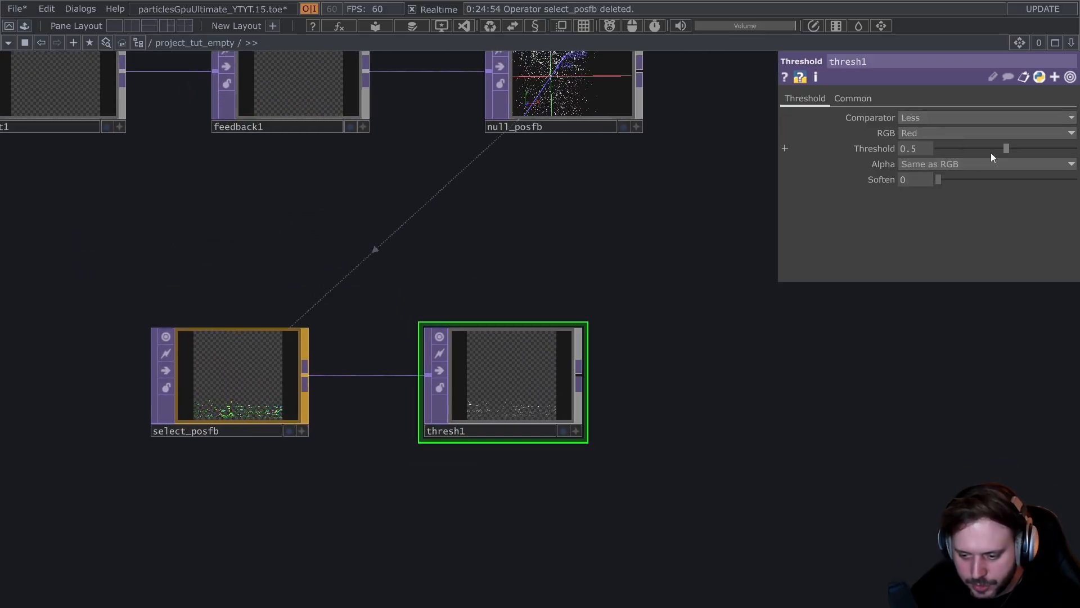
left_click_drag(1001, 148, 930, 152)
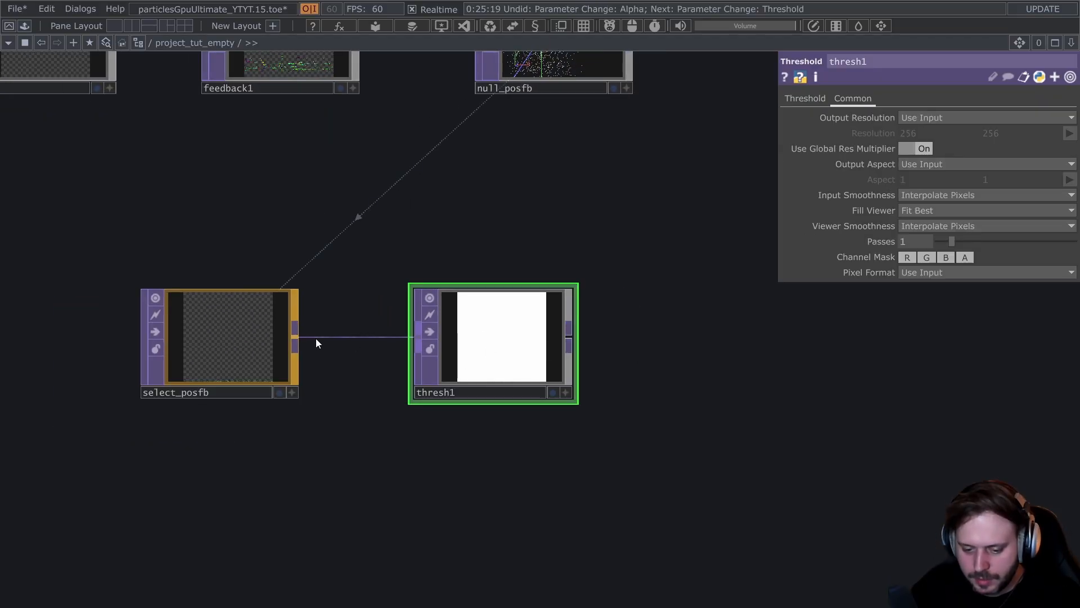
- Branch a Multiply TOP off select_posfb, place it above thresh1, and wire thresh1 into its second input
scroll(253, 336, "up", 5)
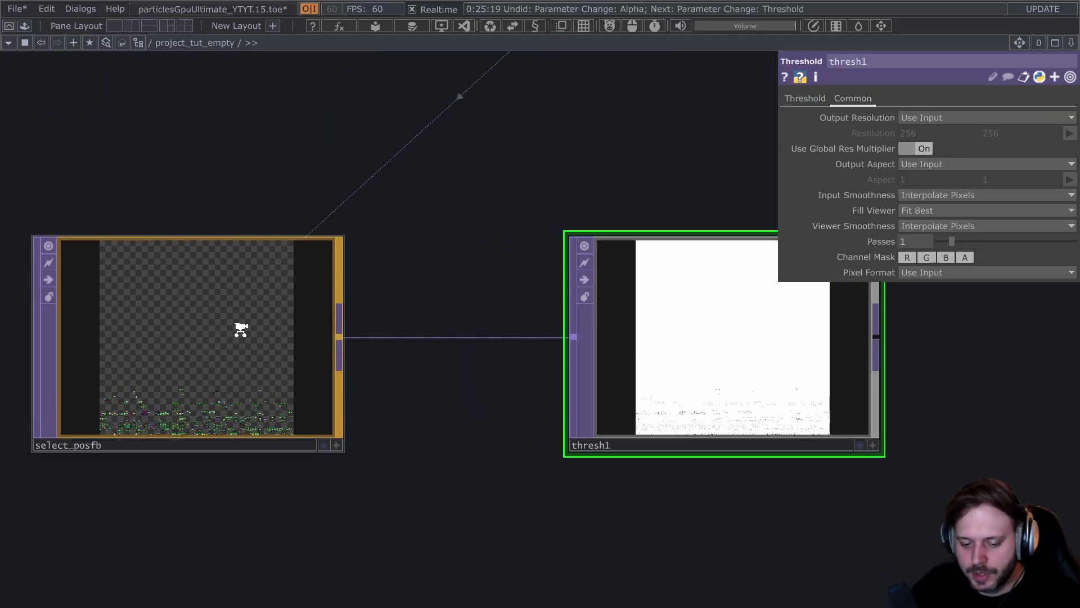
scroll(241, 327, "down", 3)
scroll(458, 358, "down", 5)
left_click_drag(407, 439, 354, 453)
right_click_drag(280, 441, 464, 345)
left_click_drag(464, 345, 464, 411)
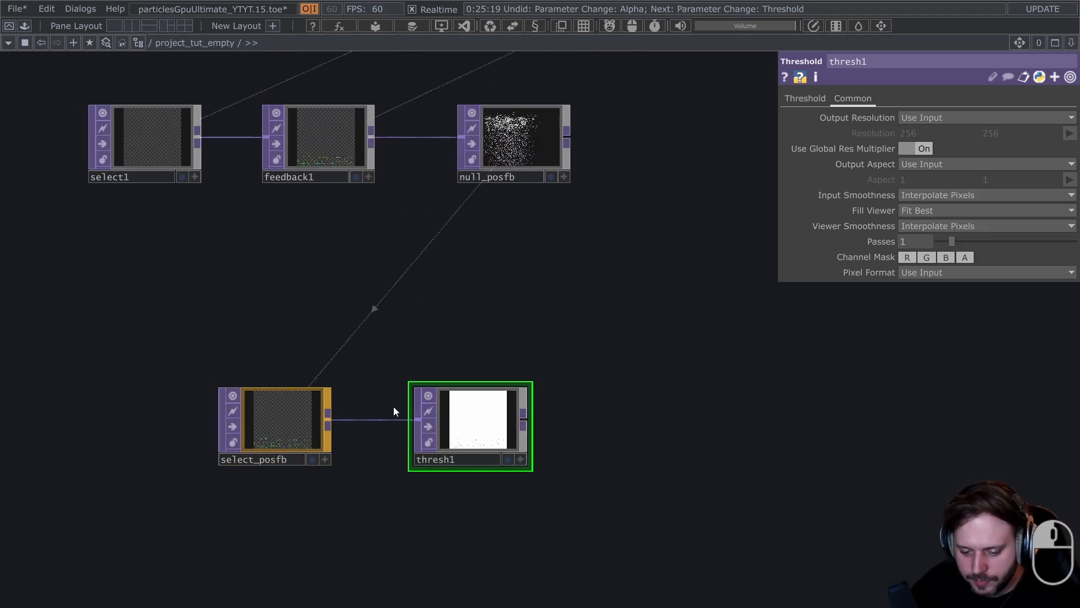
right_click(354, 424)
left_click(378, 417)
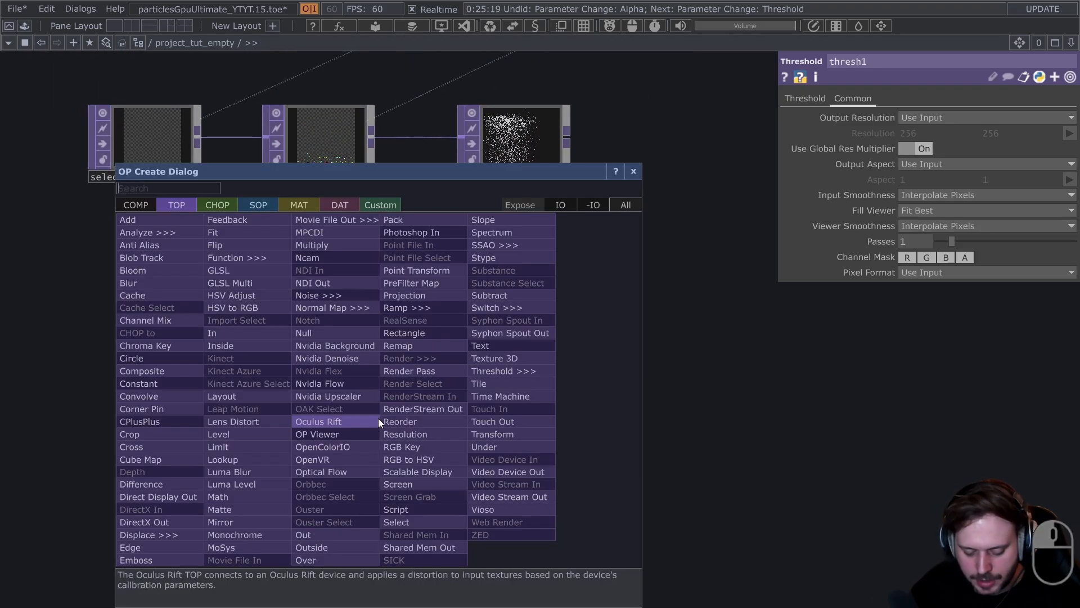
type("mu")
left_click(322, 246)
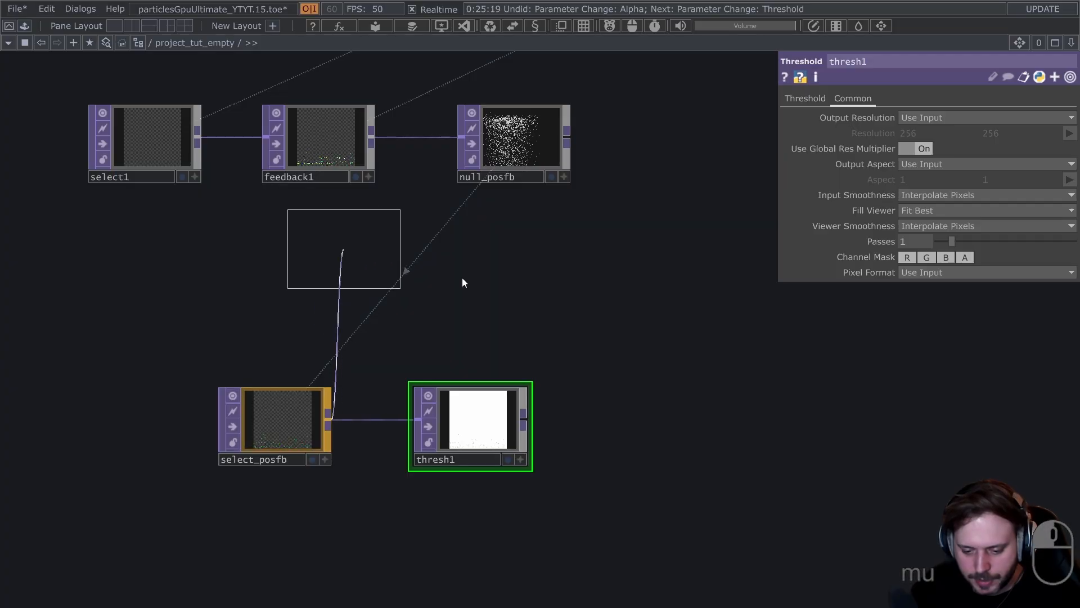
left_click(541, 320)
left_click_drag(531, 420, 482, 297)
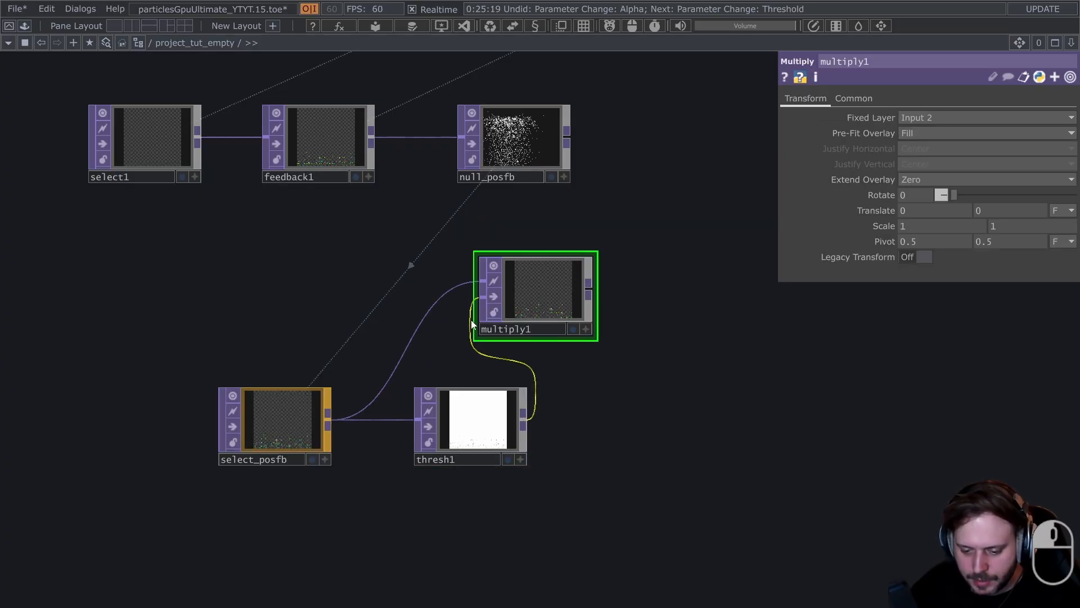
- Display multiply1's pixels as a 3D point cloud in its viewer and orbit around the masked particle positions
scroll(538, 299, "up", 5)
key("a")
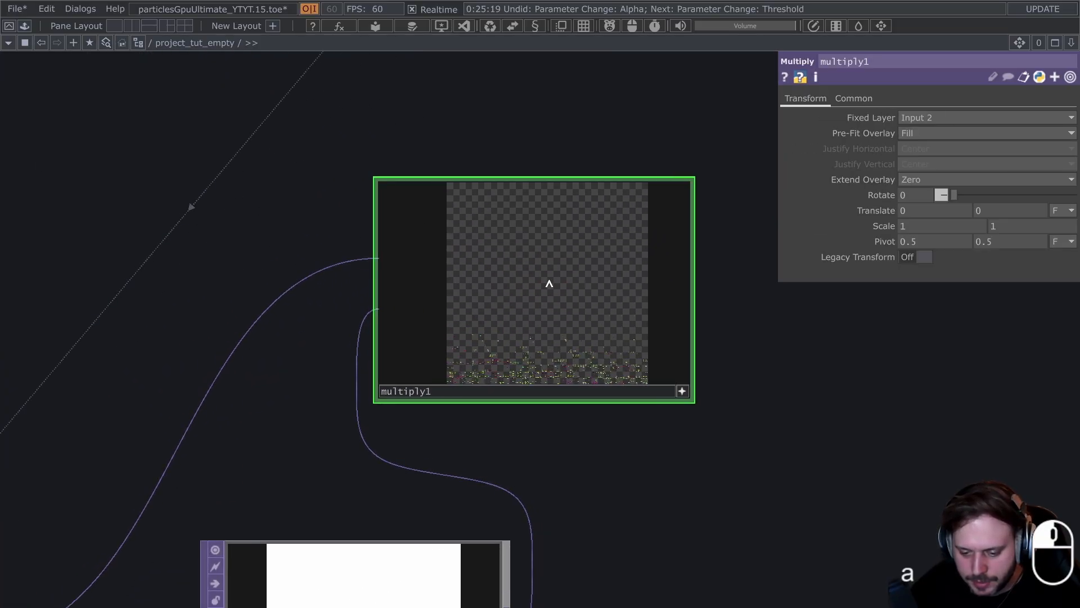
key("v")
mouse_move(550, 269)
middle_mouse_down()
mouse_move(542, 386)
mouse_move(553, 439)
middle_mouse_up()
middle_click_drag(593, 285, 621, 337)
left_click_drag(620, 339, 564, 313)
left_click_drag(292, 391, 309, 358)
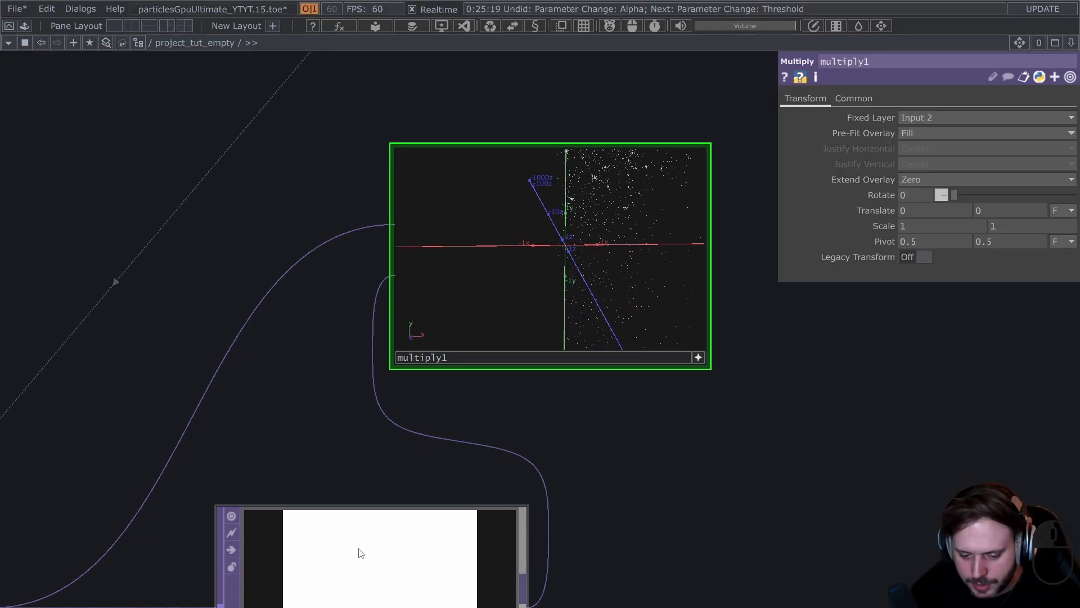
- Set thresh1's threshold to 0.2
left_click(361, 553)
left_click(812, 100)
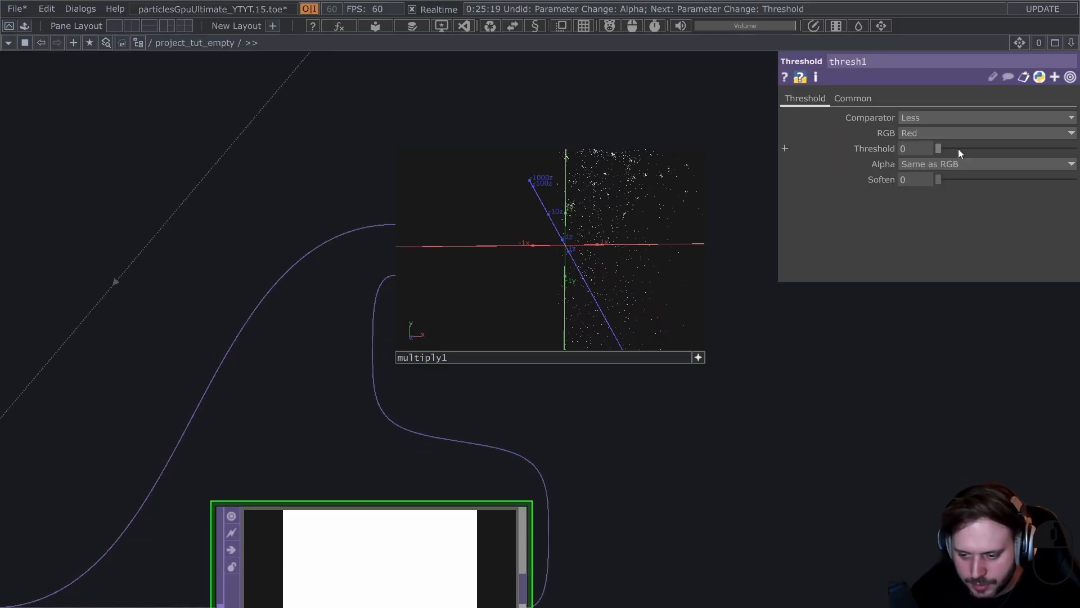
left_click_drag(958, 148, 923, 151)
middle_click_drag(922, 151, 924, 121)
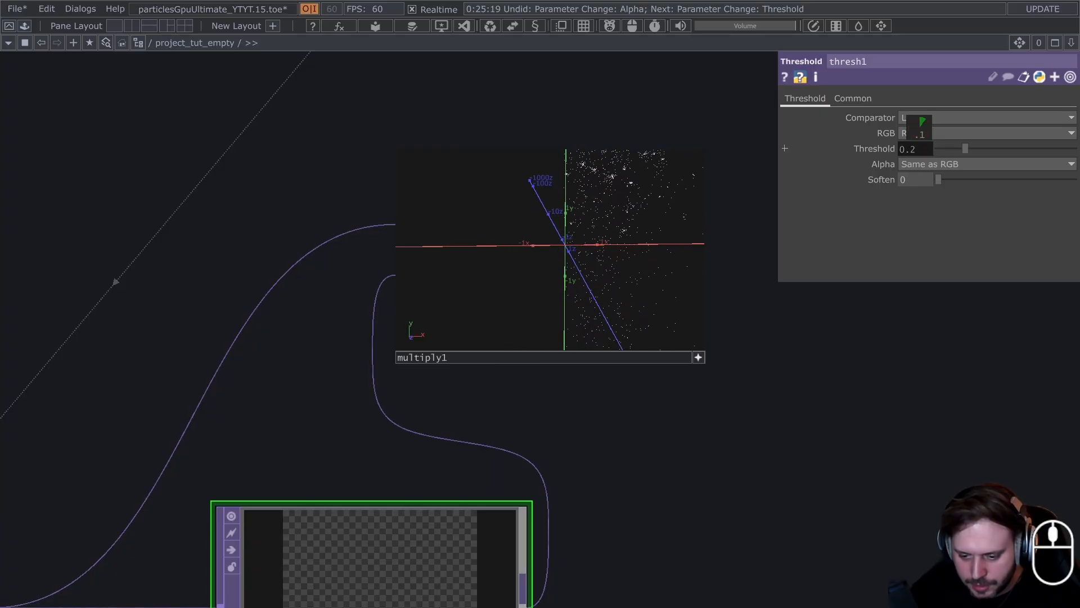
- Bypass multiply1 and move it between null_posfb and thresh1
scroll(664, 335, "down", 5)
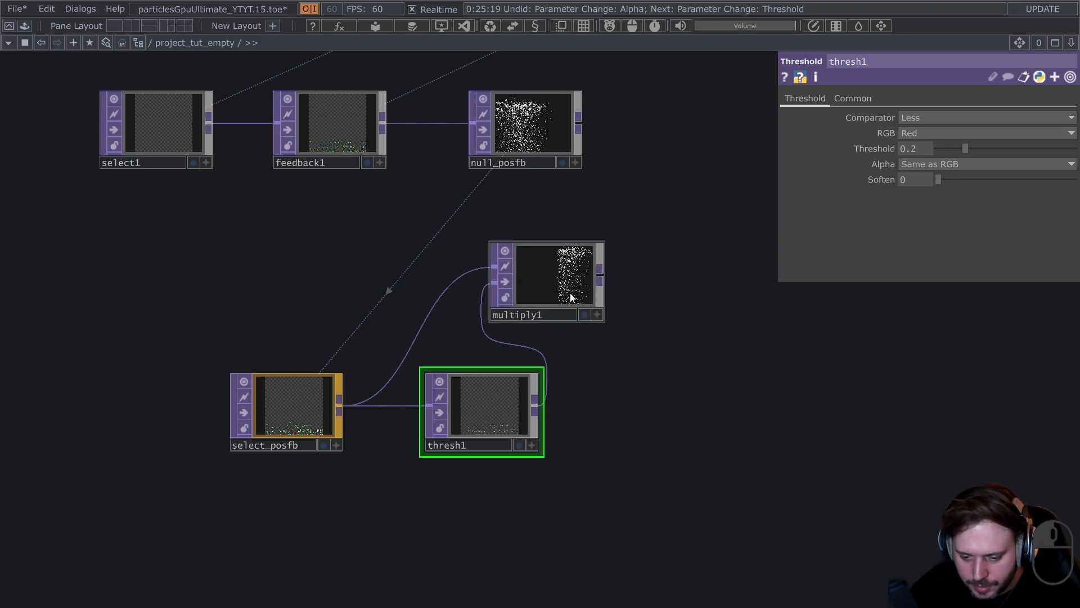
left_click_drag(570, 295, 481, 278)
key("b")
left_click_drag(552, 324, 451, 362)
scroll(451, 362, "down", 3)
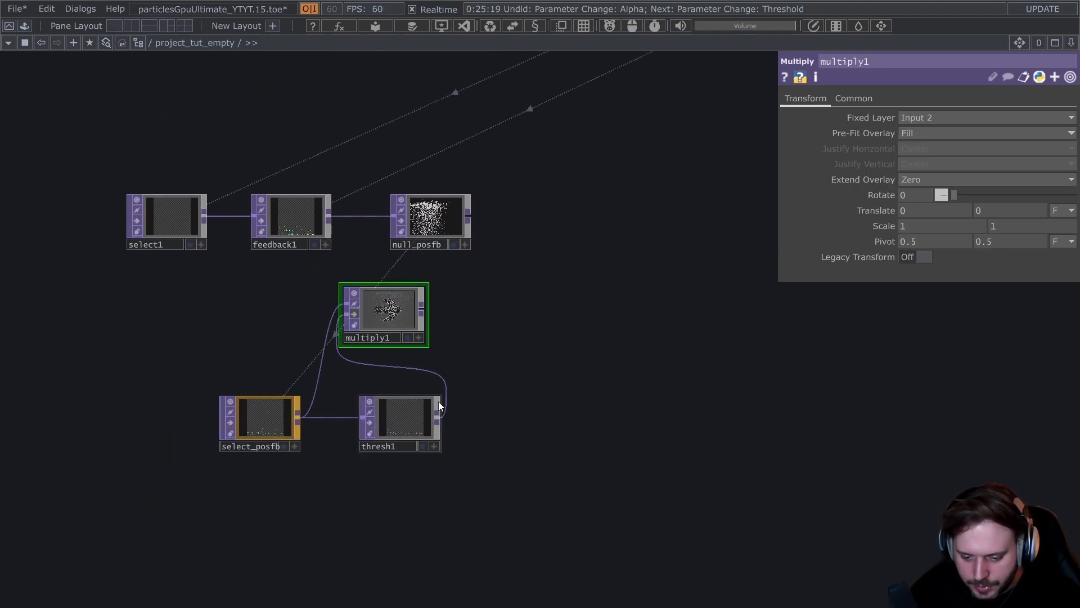
- Append a Null TOP to thresh1's output and rename it null_eturb
left_click(425, 417)
key("n")
left_click(562, 426)
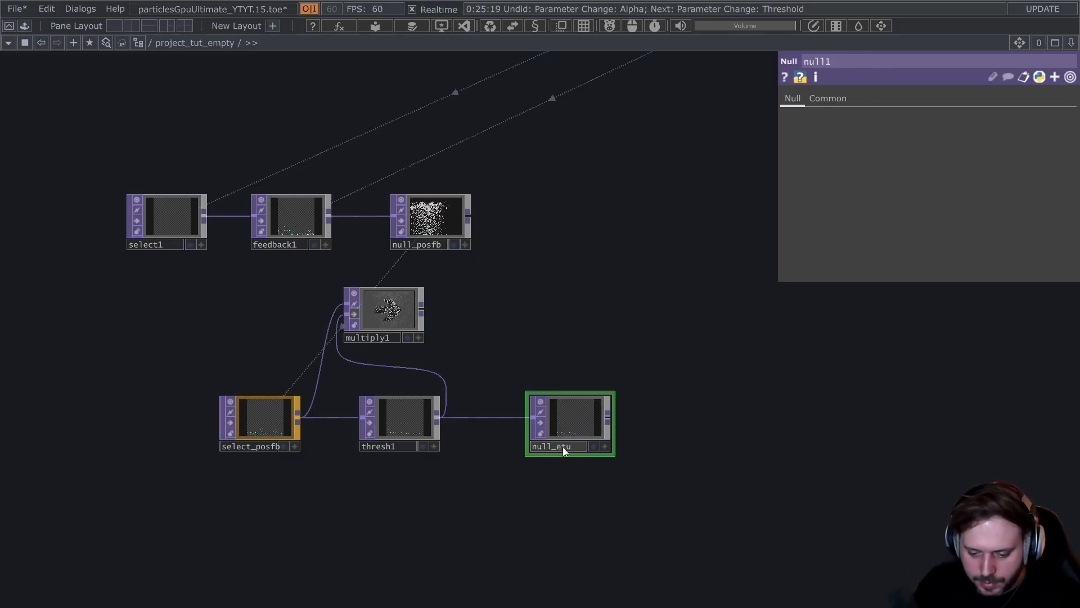
- Move select1, feedback1 and null_posfb together into line ahead of select_posfb
scroll(527, 290, "down", 3)
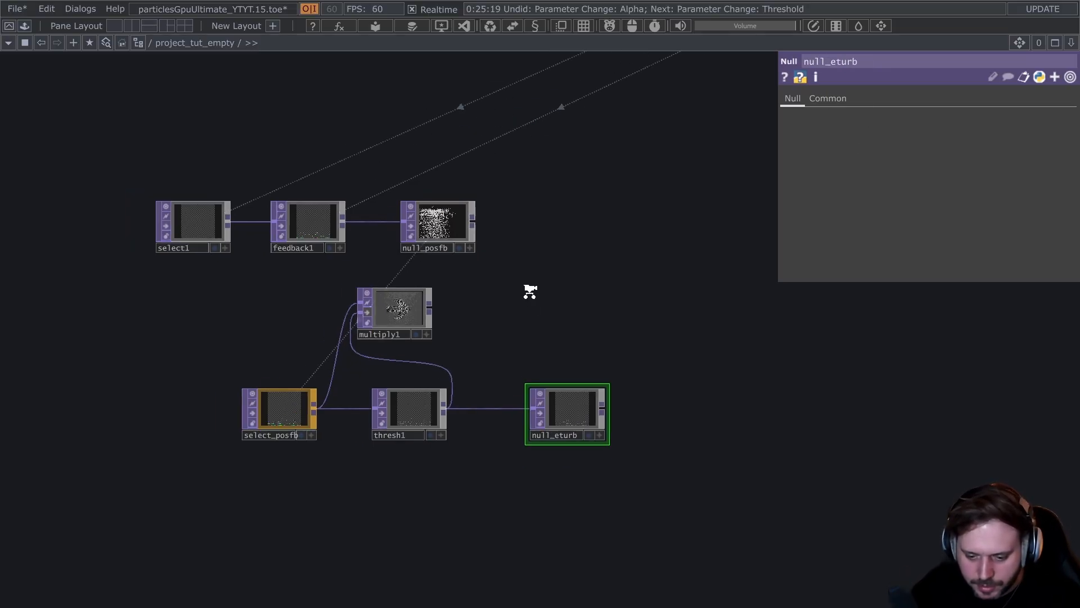
right_click_drag(589, 218, 251, 246)
left_click_drag(475, 232, 248, 382)
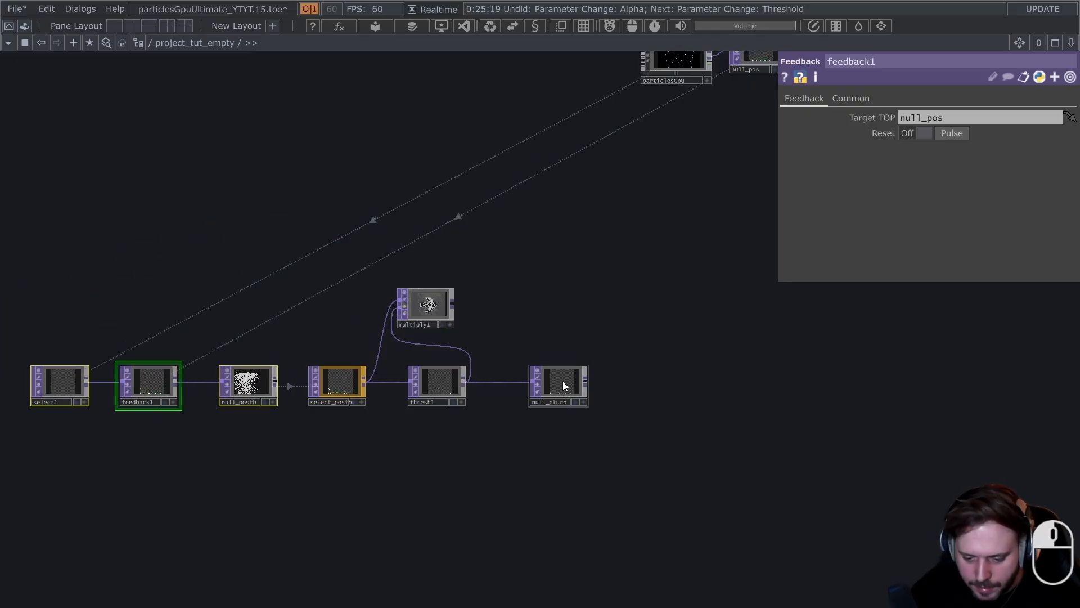
- Create a Select TOP named select_eturb ahead of particlesGpu that references null_eturb
left_click(565, 386)
left_click_drag(631, 368, 462, 464)
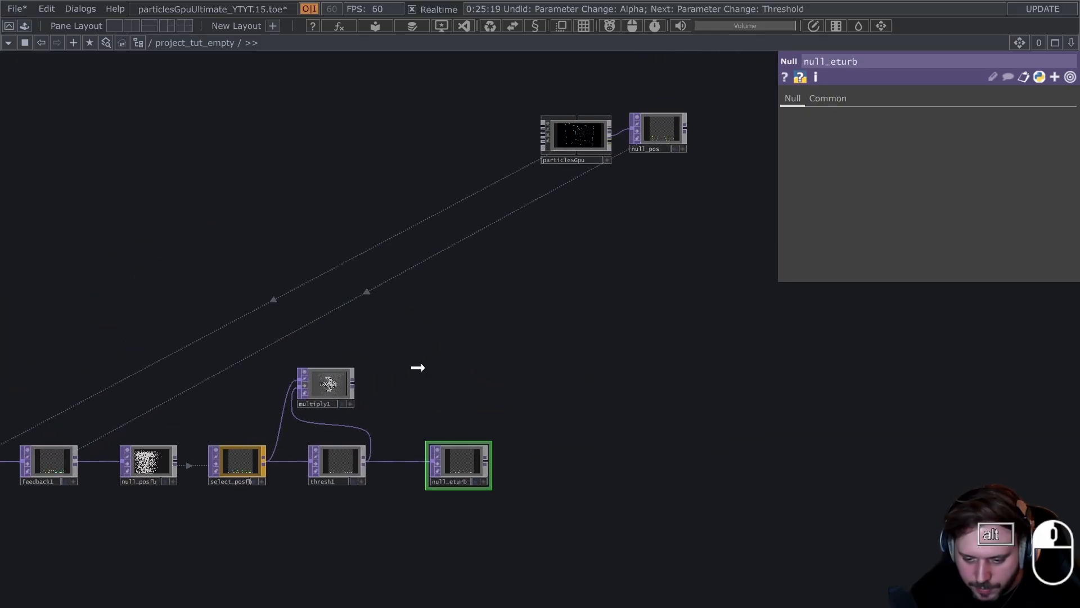
left_click_drag(418, 367, 322, 163, "alt")
left_click_drag(434, 239, 518, 301)
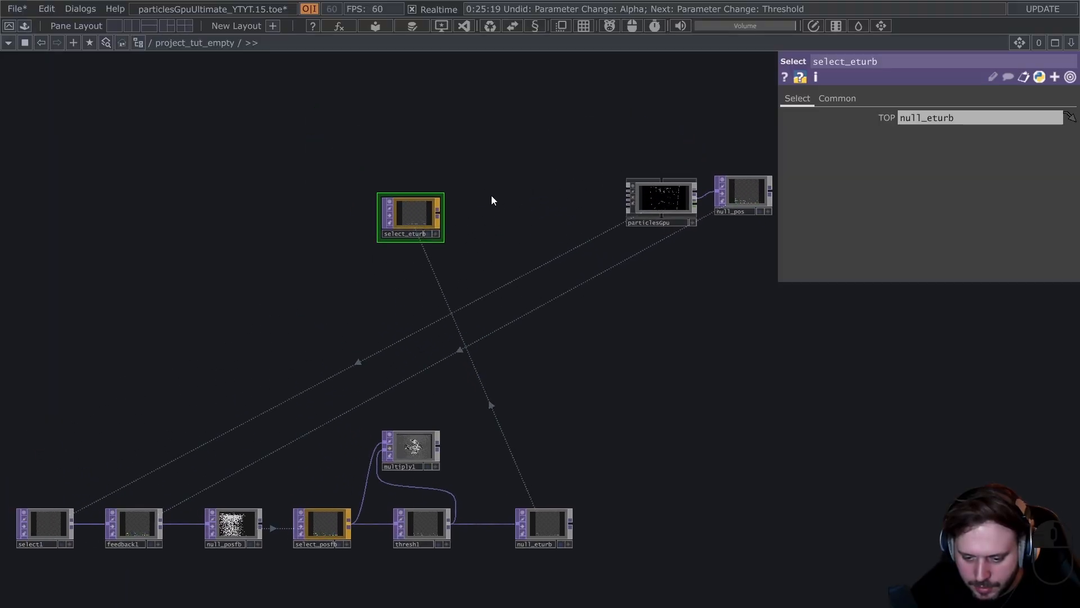
- Wire select_eturb into the last input of particlesGpu
scroll(492, 201, "up", 2)
left_click_drag(403, 218, 681, 215)
left_click_drag(692, 279, 487, 283)
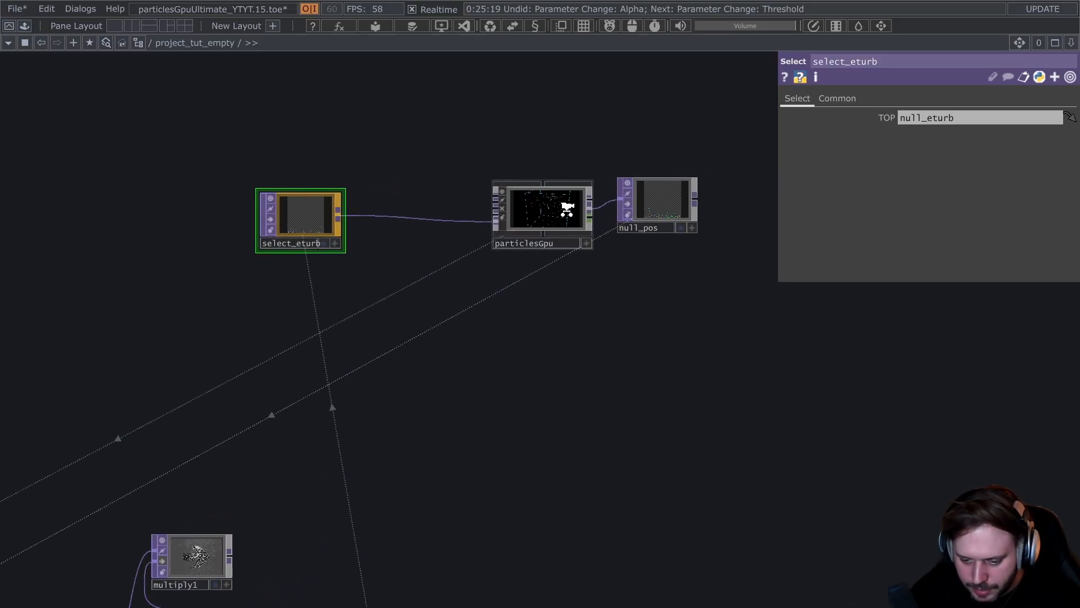
- Inspect particlesGpu's turbulence force settings and open the network of its Turbulence Lookup null_turb in a floating pane
scroll(563, 207, "up", 5)
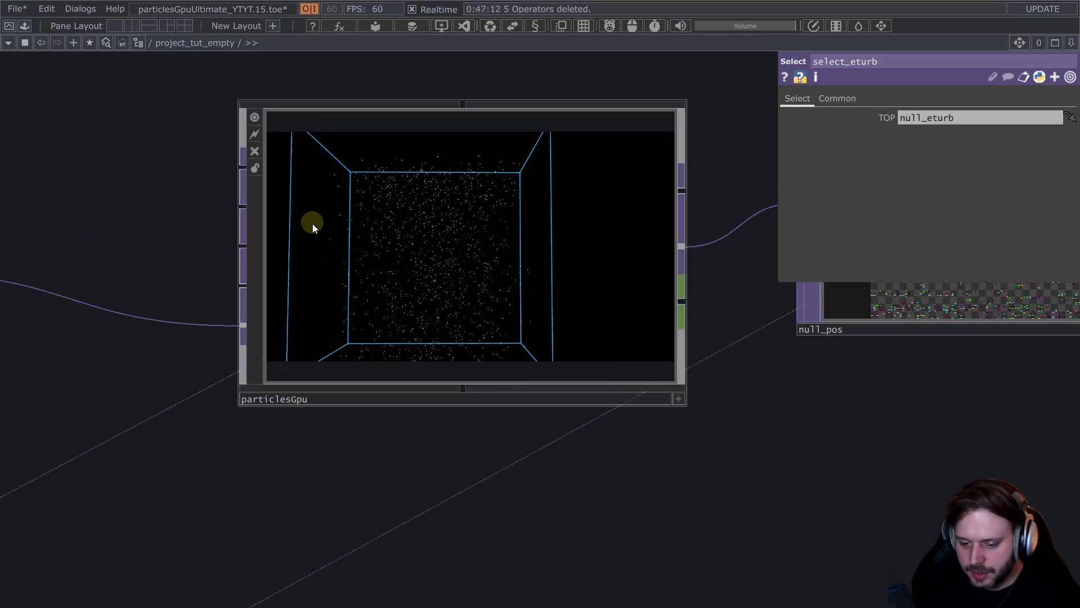
scroll(312, 224, "down", 2)
scroll(313, 224, "down", 2)
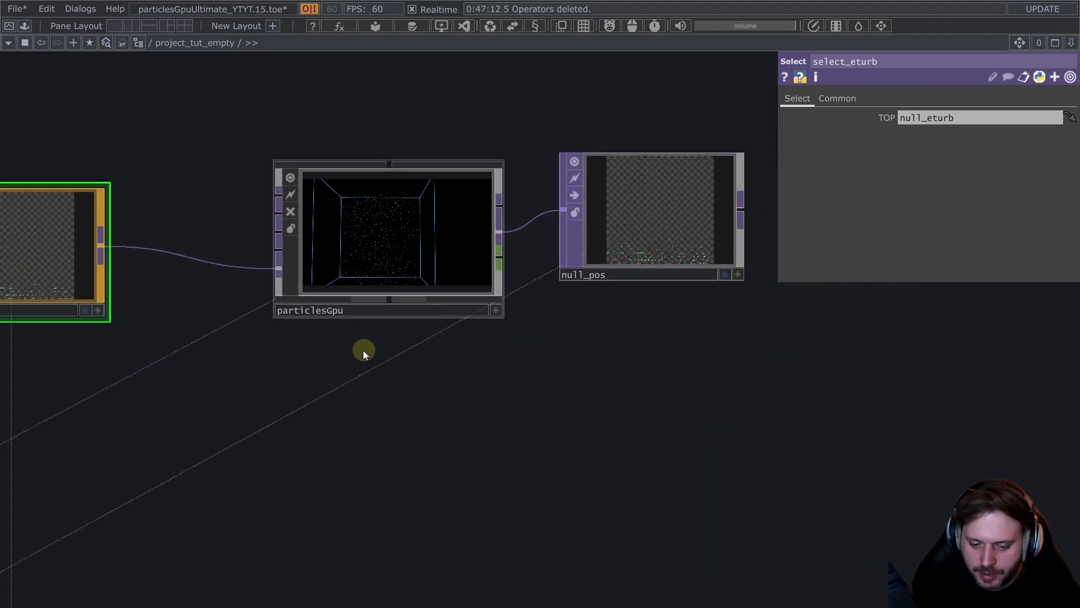
left_click_drag(394, 469, 482, 560)
left_click(477, 325)
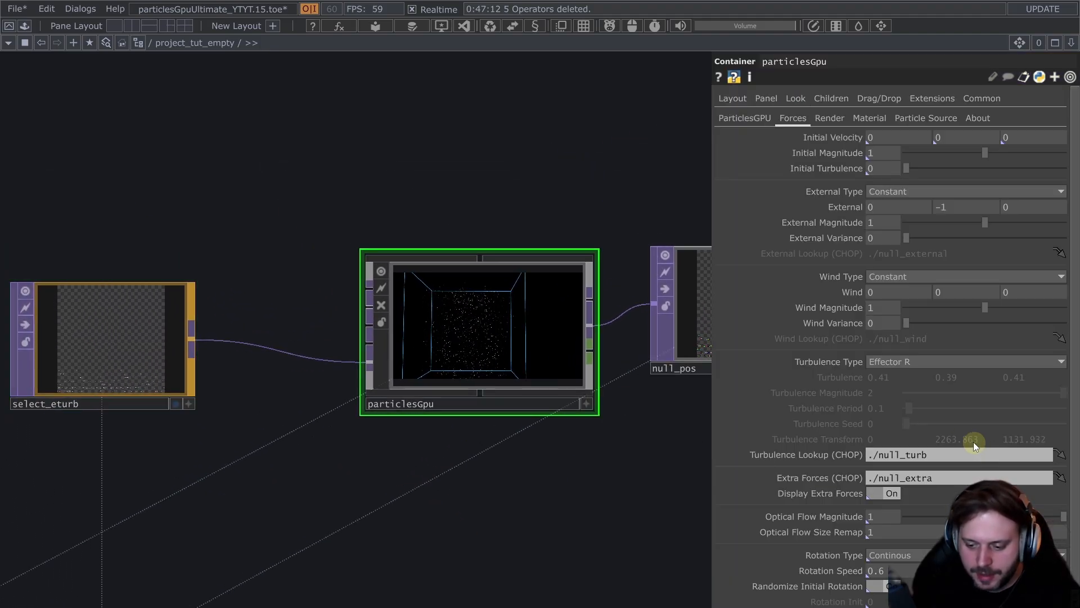
left_click(869, 454)
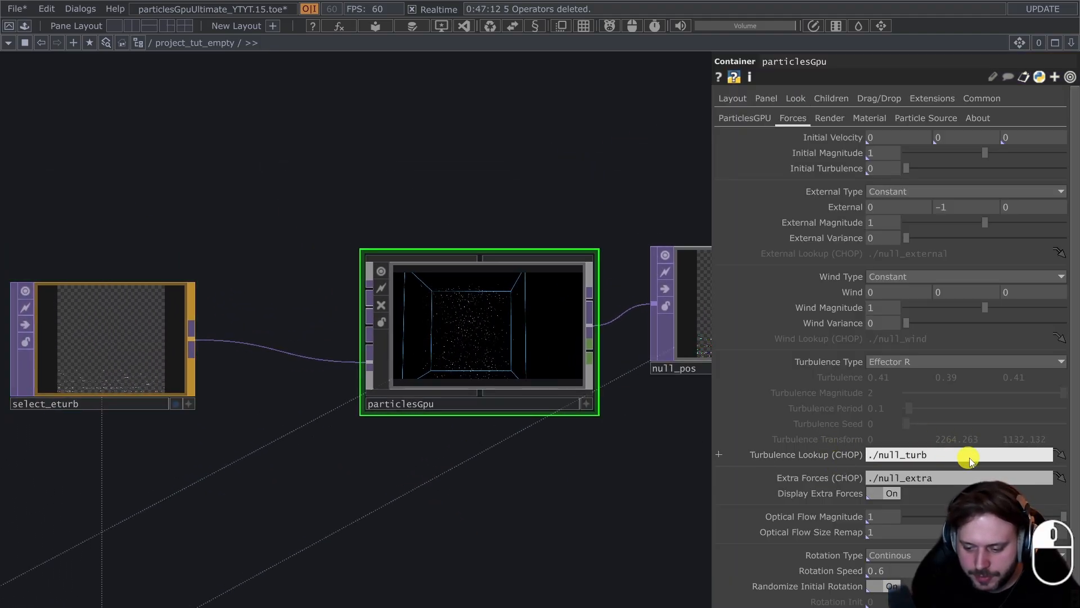
left_click(1061, 456)
left_click(1061, 456)
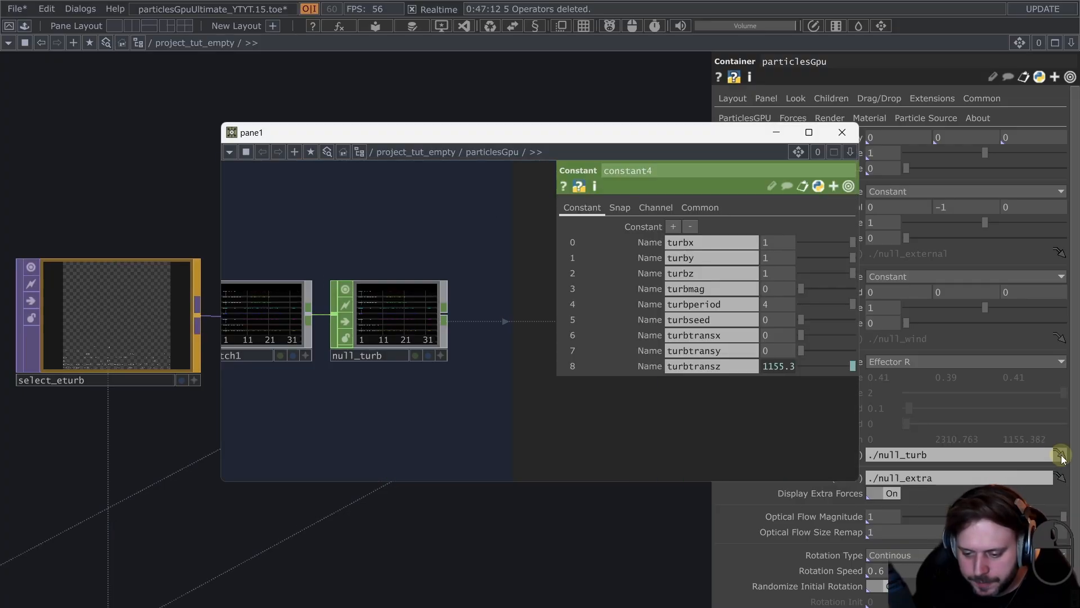
- Move the floating pane below the particlesGpu viewer and set constant4's turbmag to 0.57
scroll(380, 269, "down", 5)
left_click_drag(353, 343, 422, 371)
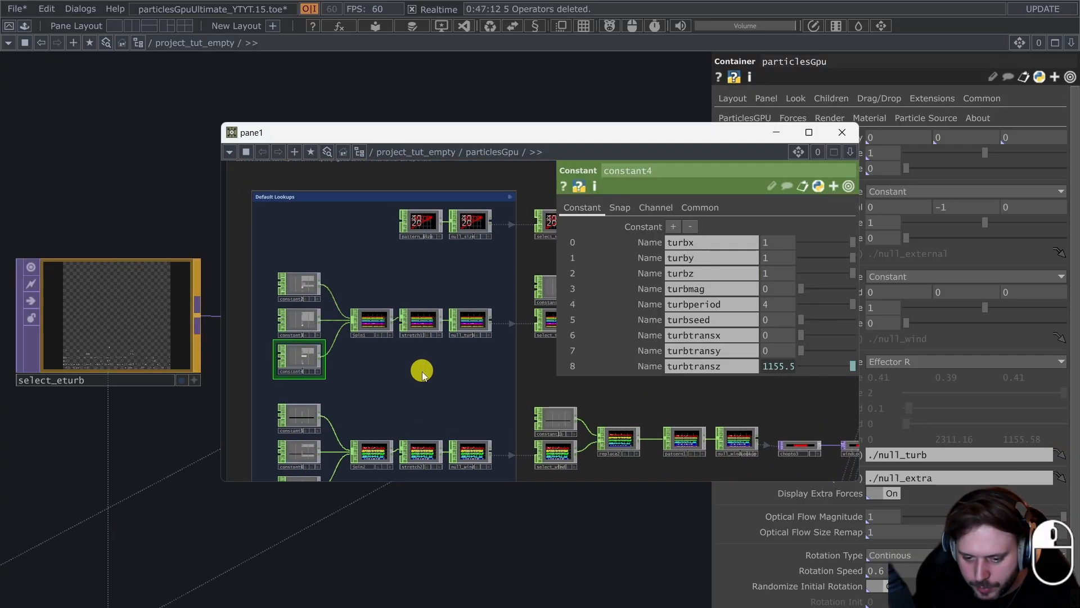
scroll(295, 319, "up", 2)
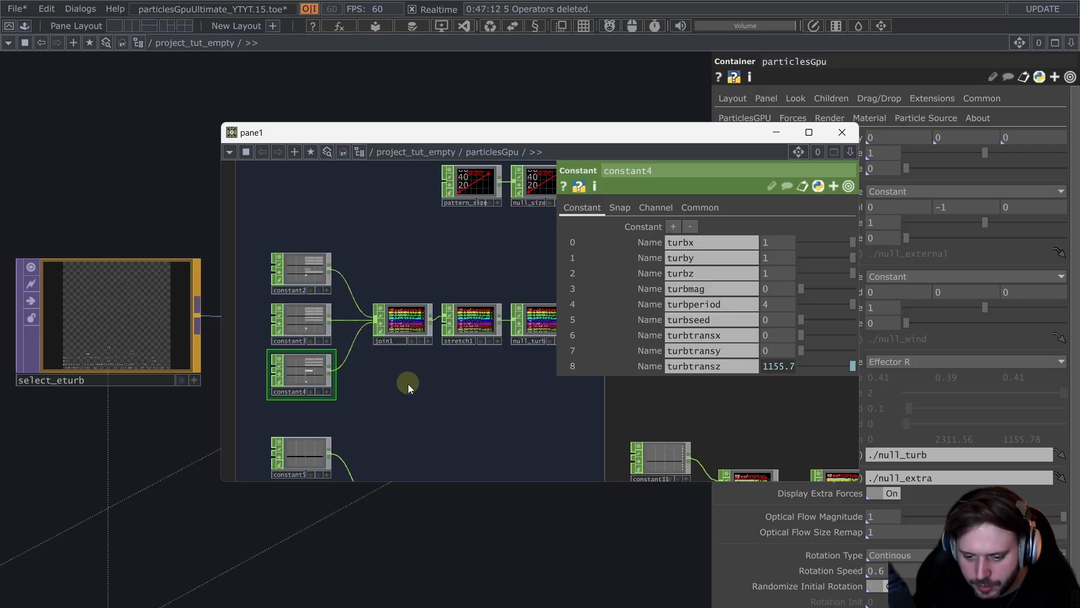
left_click_drag(581, 131, 708, 402)
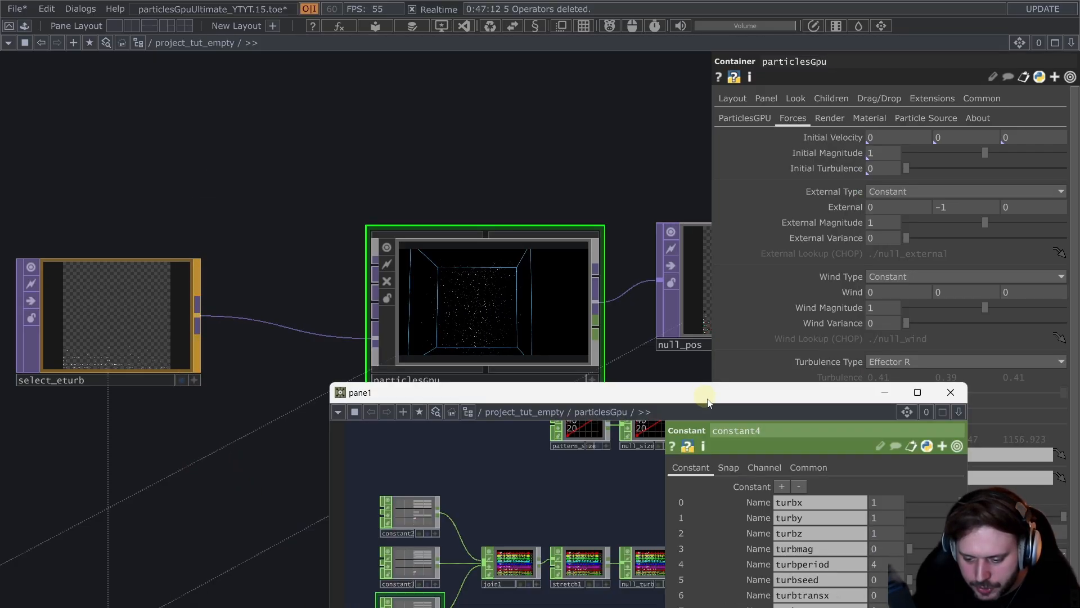
left_click_drag(523, 499, 519, 436)
left_click(398, 561)
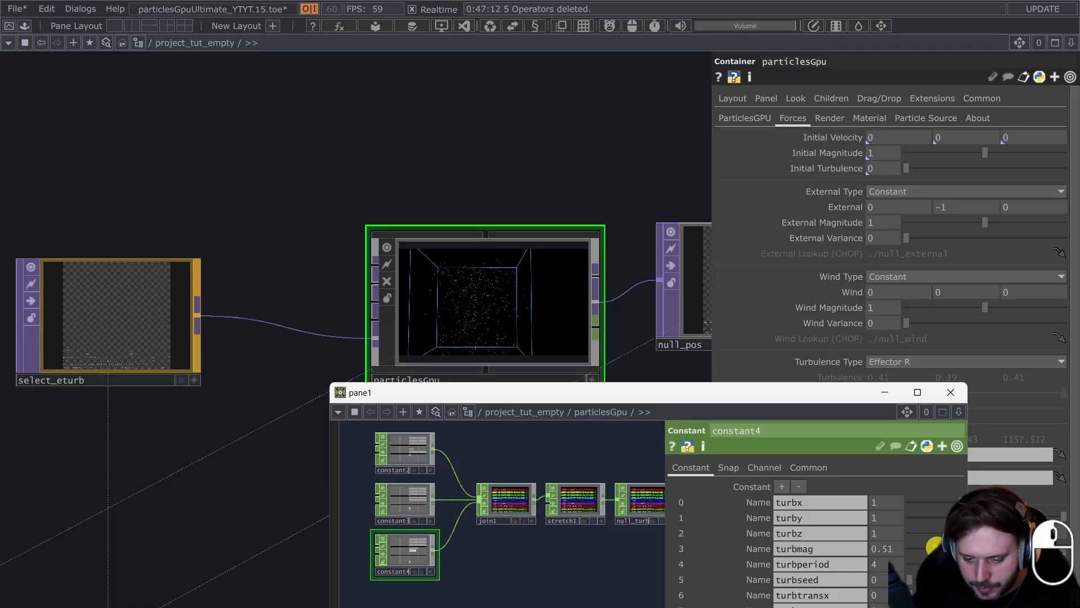
scroll(627, 313, "up", 5)
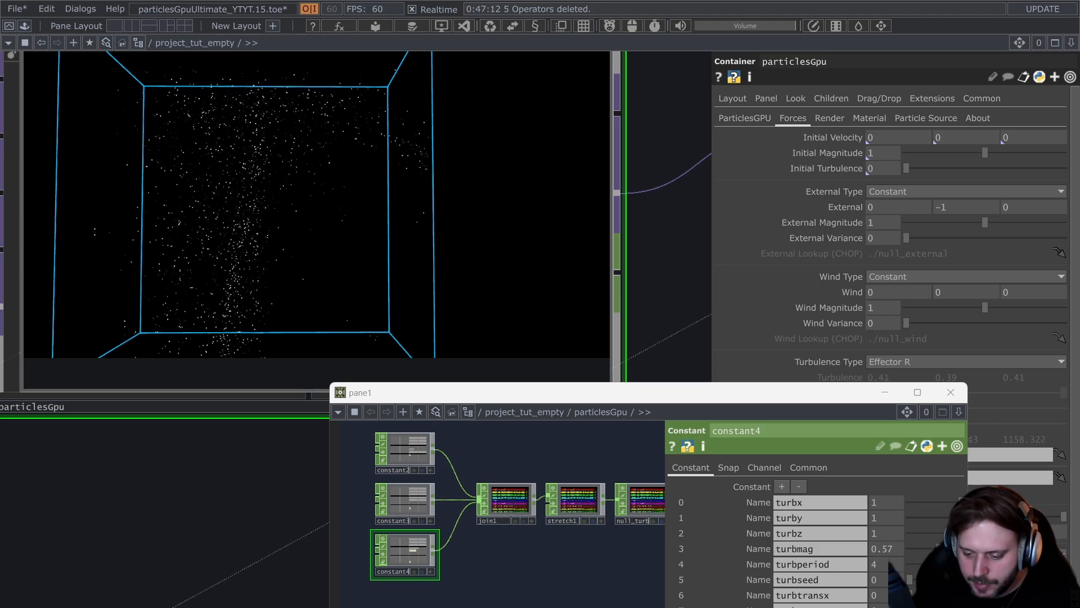
- Try a lower turbperiod of about 0.5 on constant4 inside the particlesGpu network
left_click(943, 567)
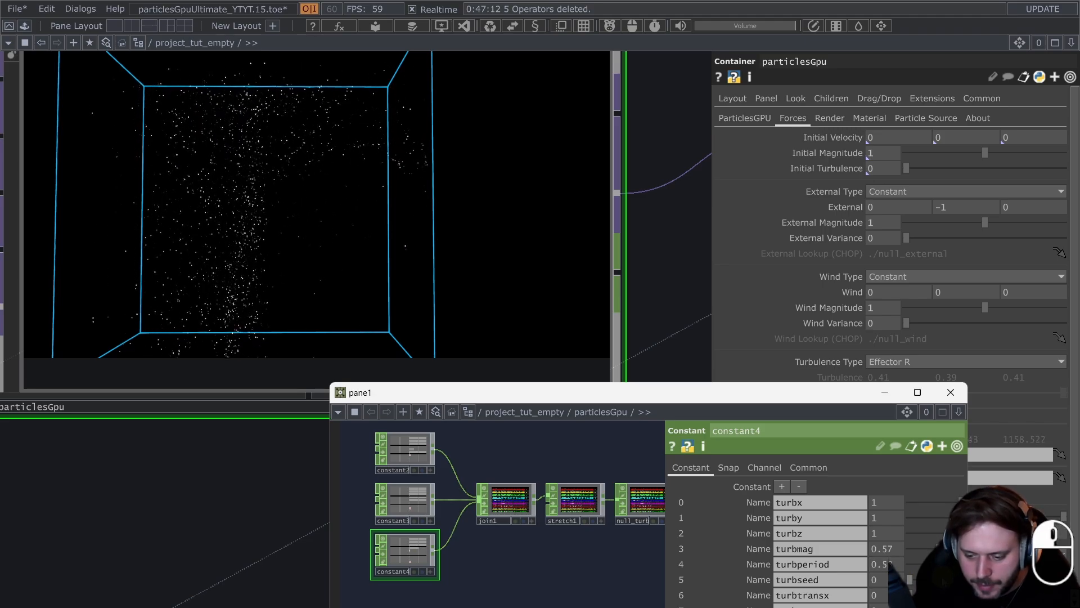
left_click_drag(938, 565, 948, 564)
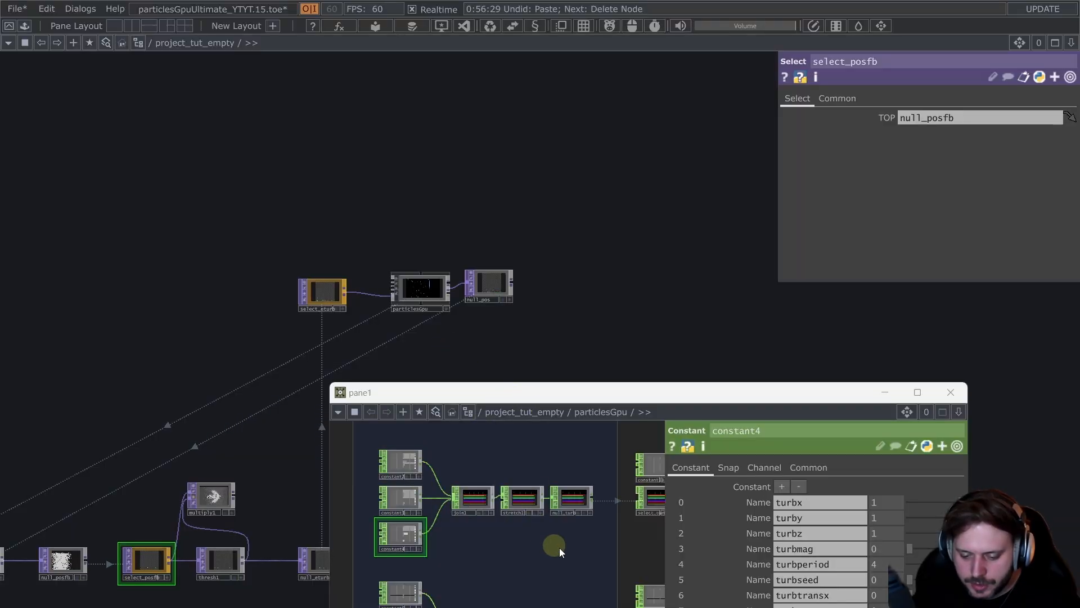
- Copy the three turbulence constants, join1, stretch1 and null_turb from inside particlesGpu into the project network and close the floating pane
left_click_drag(585, 551, 387, 453)
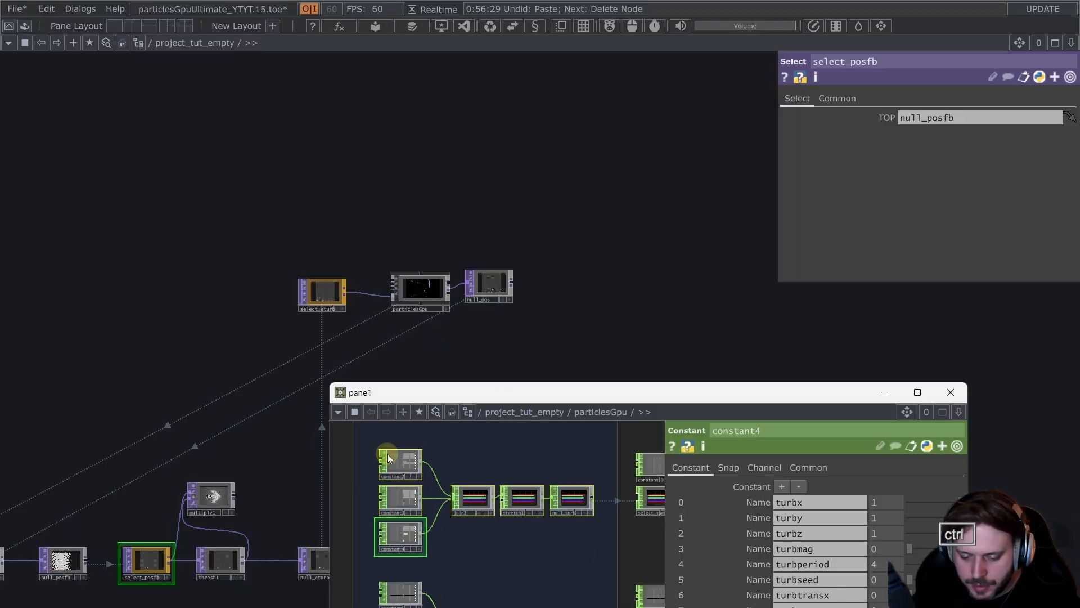
key("ctrl+c")
key("ctrl+v")
left_click(348, 185)
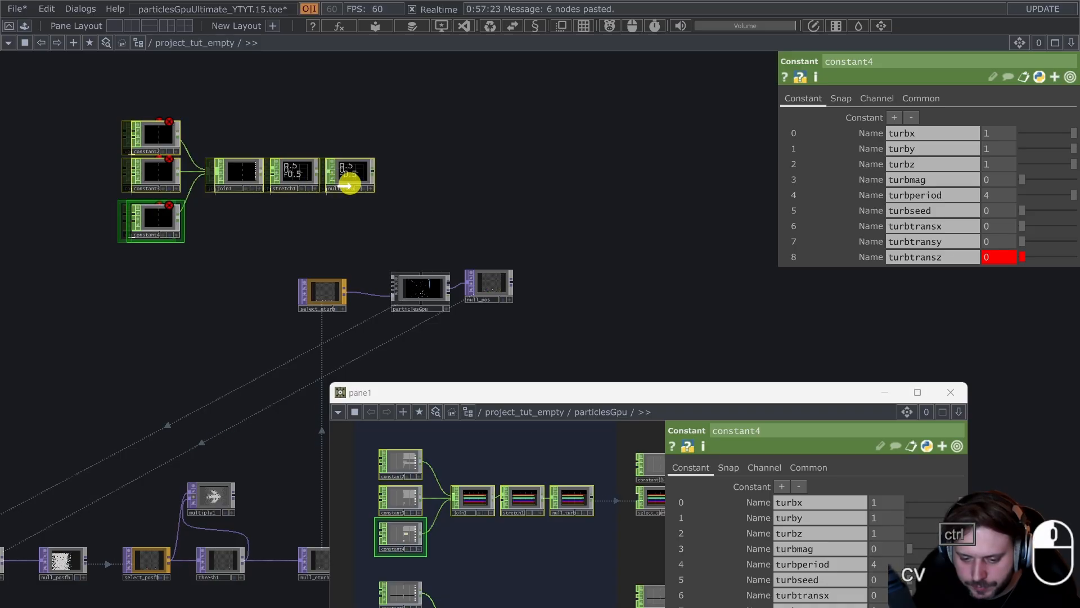
left_click(949, 393)
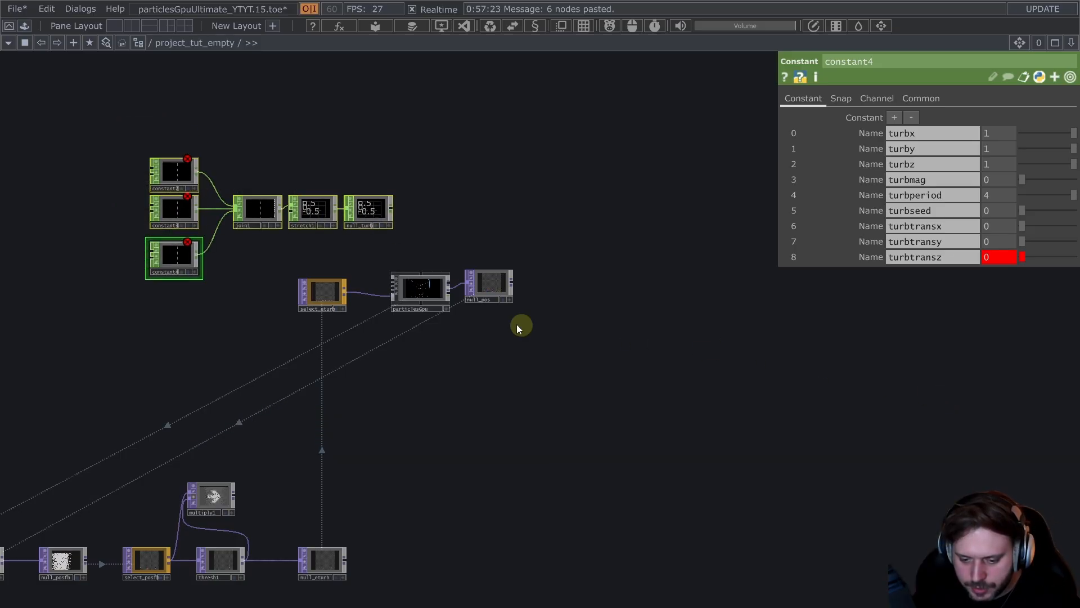
- Set particlesGpu's Turbulence Lookup CHOP to the pasted null_turb in the project network
left_click(416, 282)
scroll(365, 219, "up", 5)
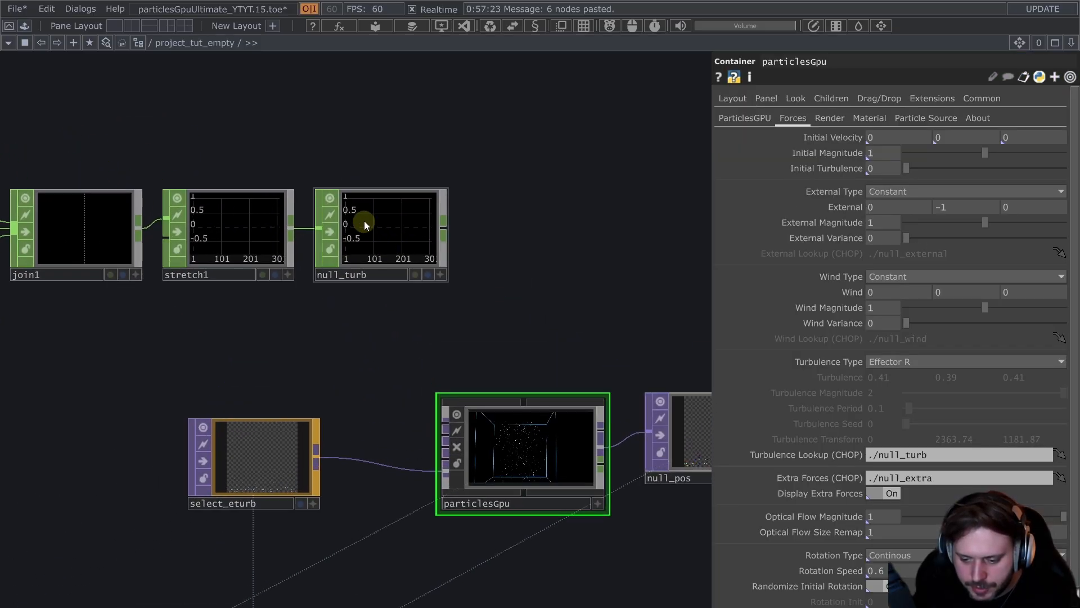
left_click_drag(363, 222, 870, 455)
left_click_drag(932, 467, 923, 454)
scroll(314, 309, "down", 4)
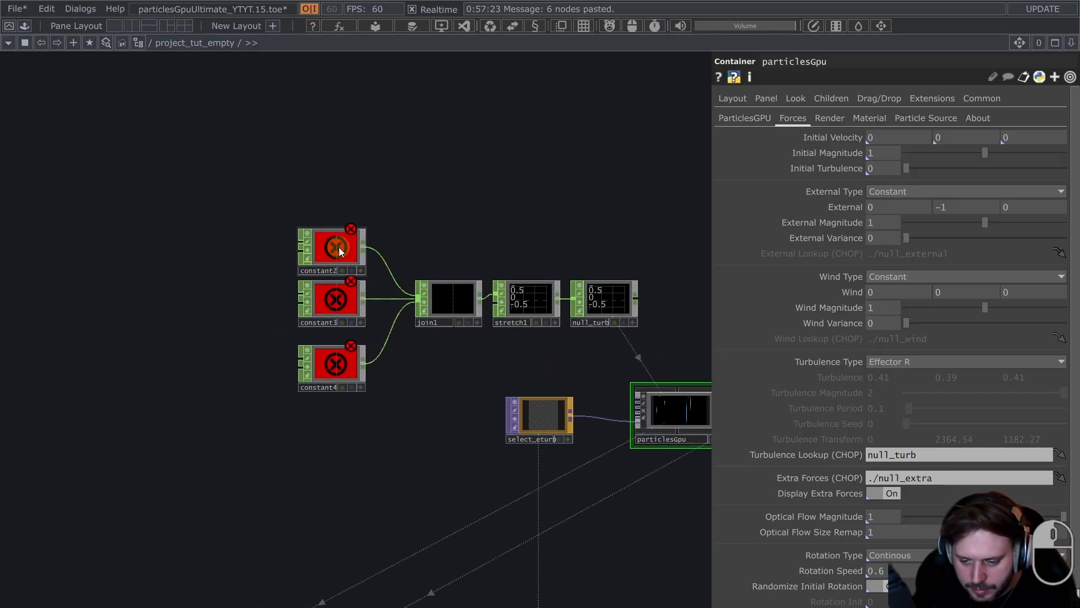
- Reset the broken turbtransx value of constant2 to 0 and delete constant3 from the turbulence chain
left_click(338, 252)
left_click_drag(1038, 228, 993, 237)
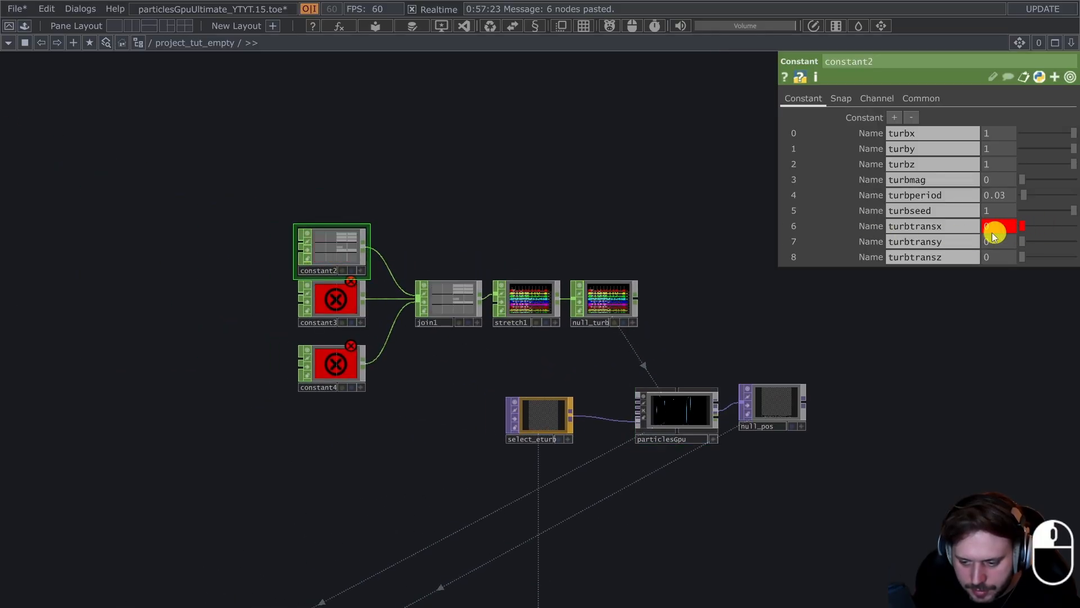
left_click(352, 292)
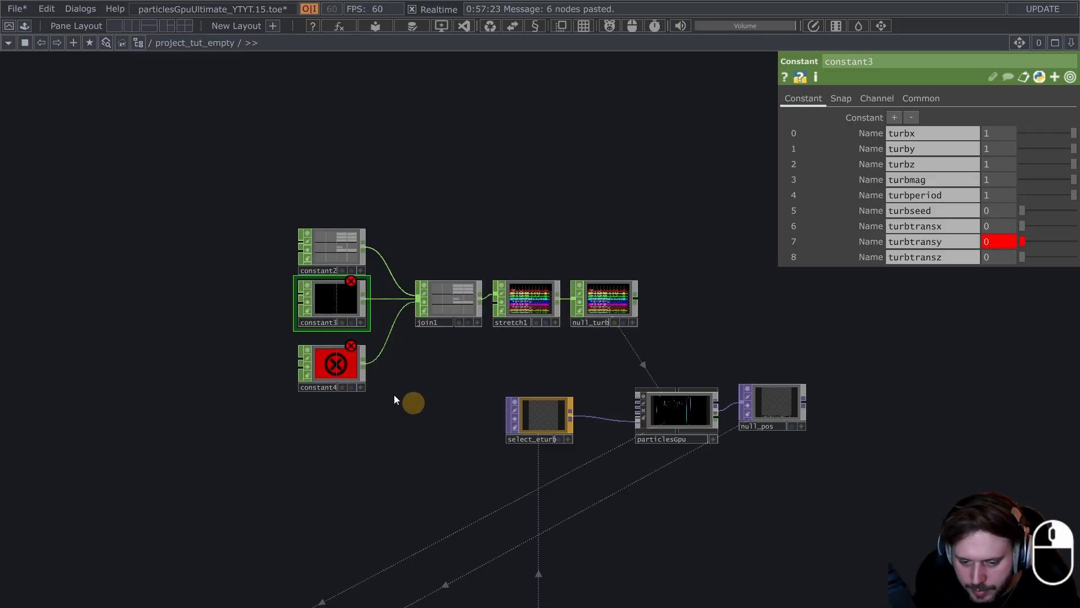
right_click_drag(262, 348, 275, 356)
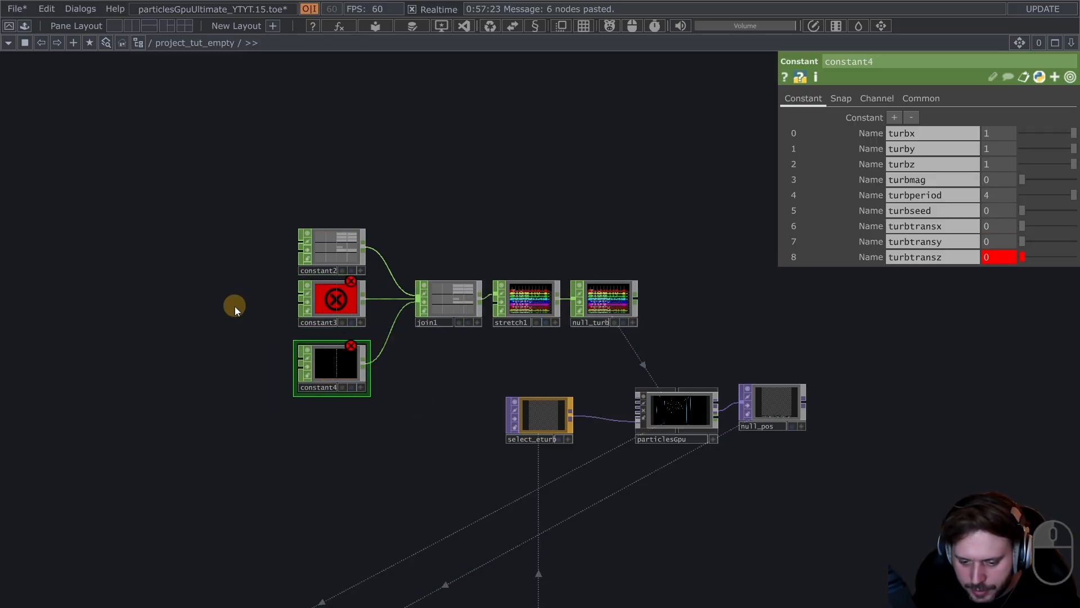
right_click_drag(355, 322, 355, 313)
key("ctrl+x")
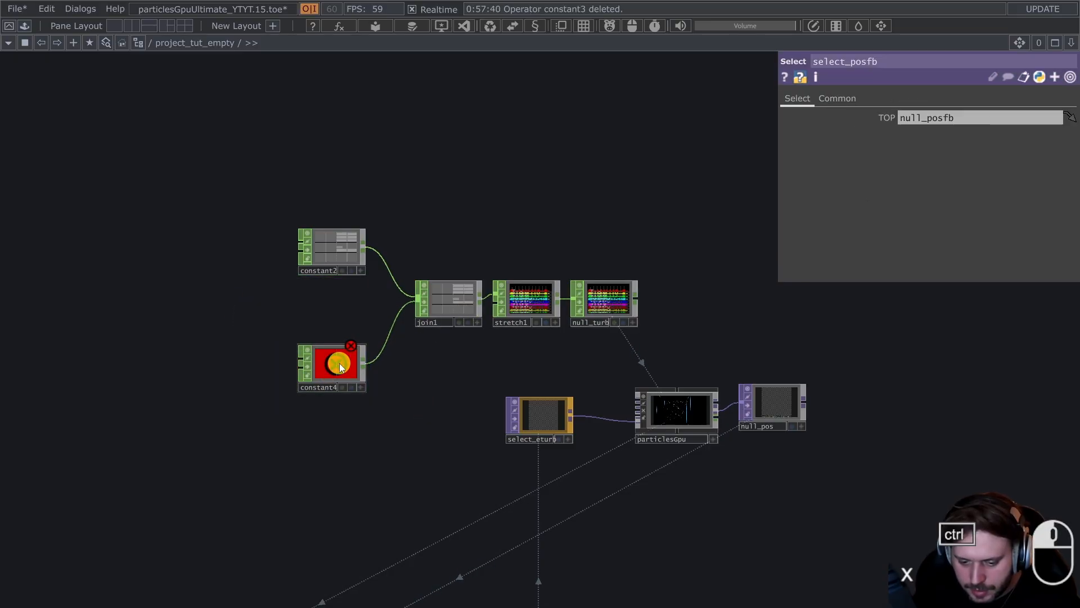
- Reset constant4's broken turbtransz value to 0 and move constant2 and constant4 closer together ahead of join1
left_click_drag(1038, 260, 1015, 260)
left_click_drag(356, 256, 352, 283)
left_click_drag(341, 362, 342, 340)
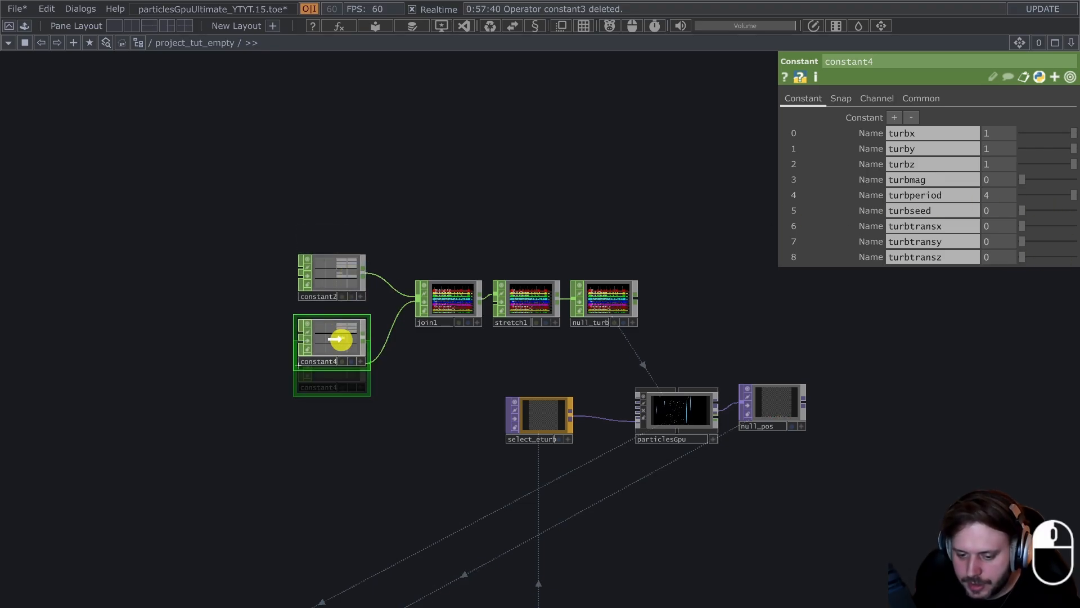
- Compare the turbulence channel values of constant2 and constant4 and how they feed join1
left_click_drag(234, 395, 171, 384)
scroll(283, 284, "up", 5)
left_click(284, 307)
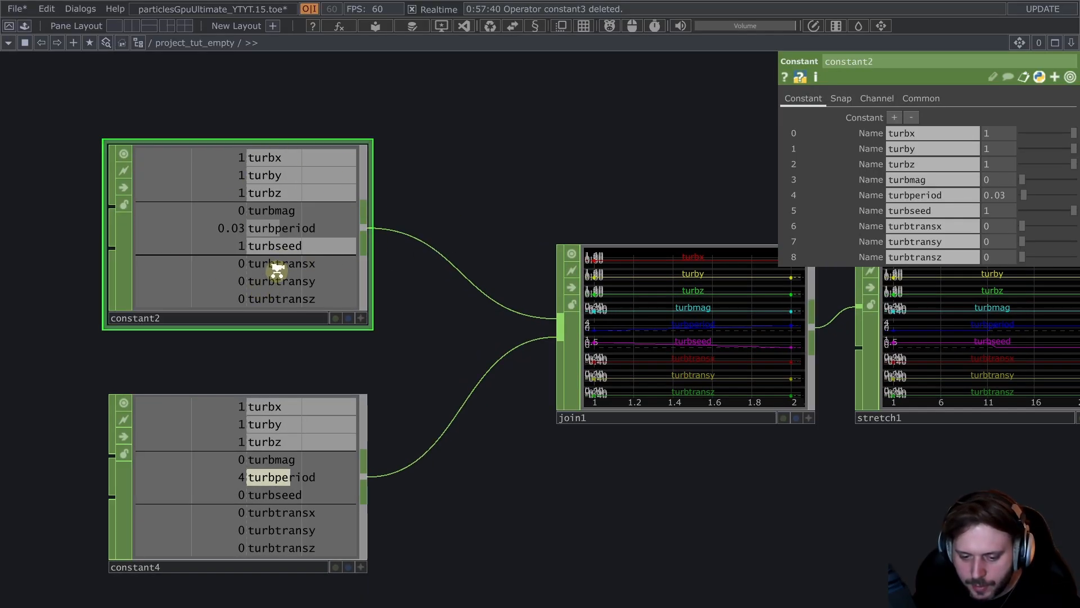
scroll(278, 272, "down", 3)
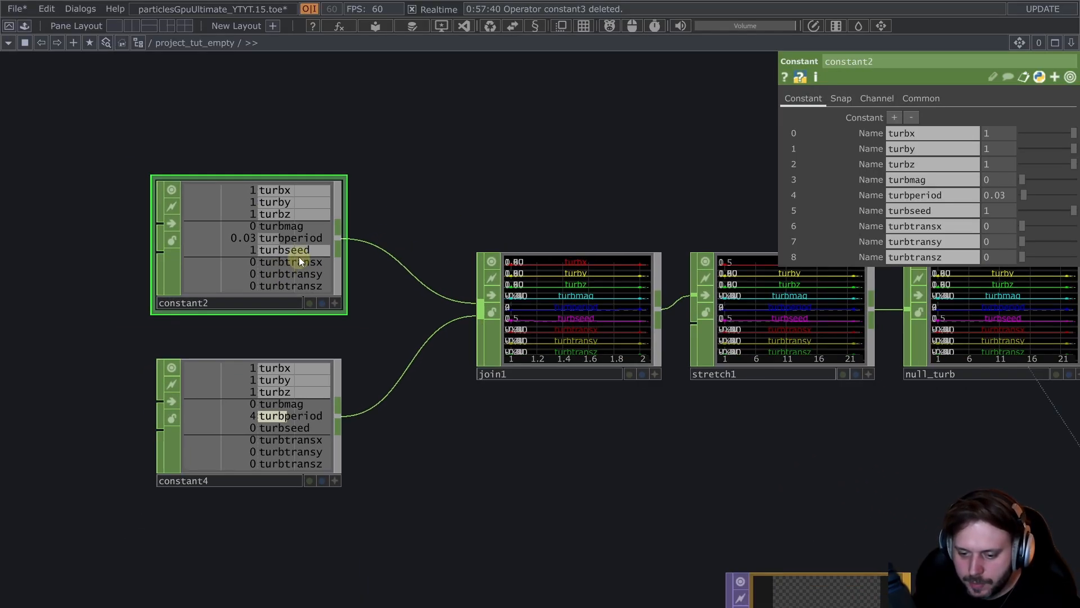
scroll(298, 256, "down", 4)
scroll(299, 256, "up", 4)
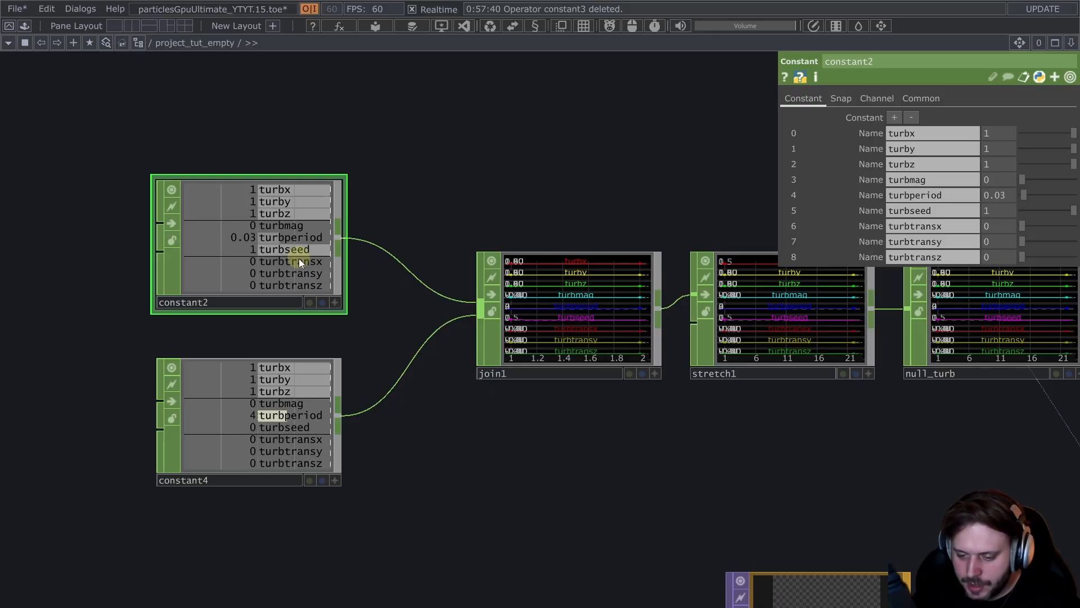
scroll(299, 259, "down", 3)
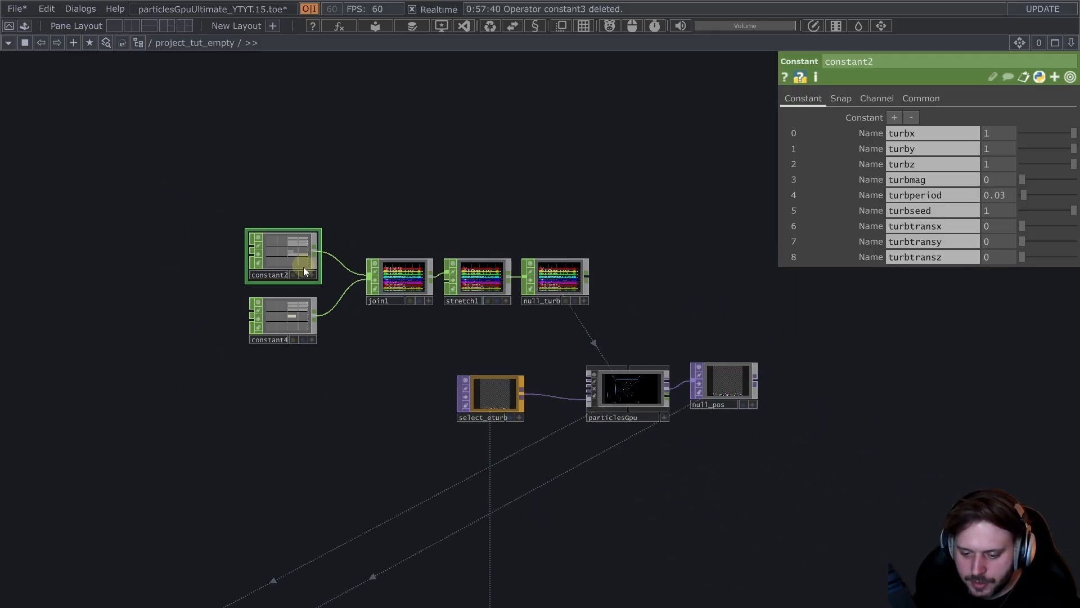
scroll(286, 244, "up", 5)
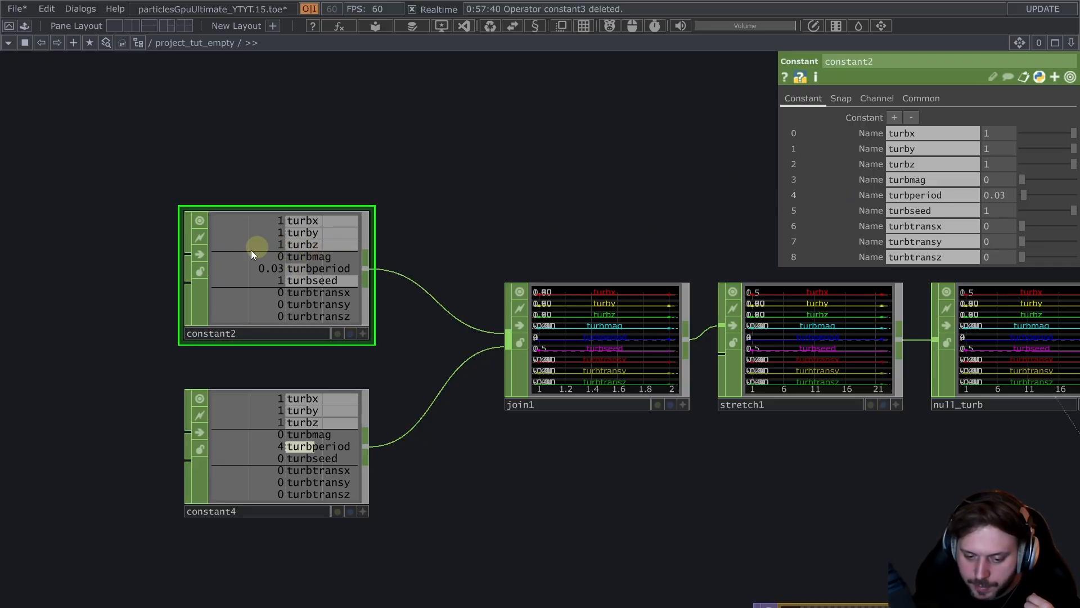
- Set constant4's turbmag to 0.32 and its turbperiod to 0.91 while watching the particlesGpu viewer
left_click(320, 476)
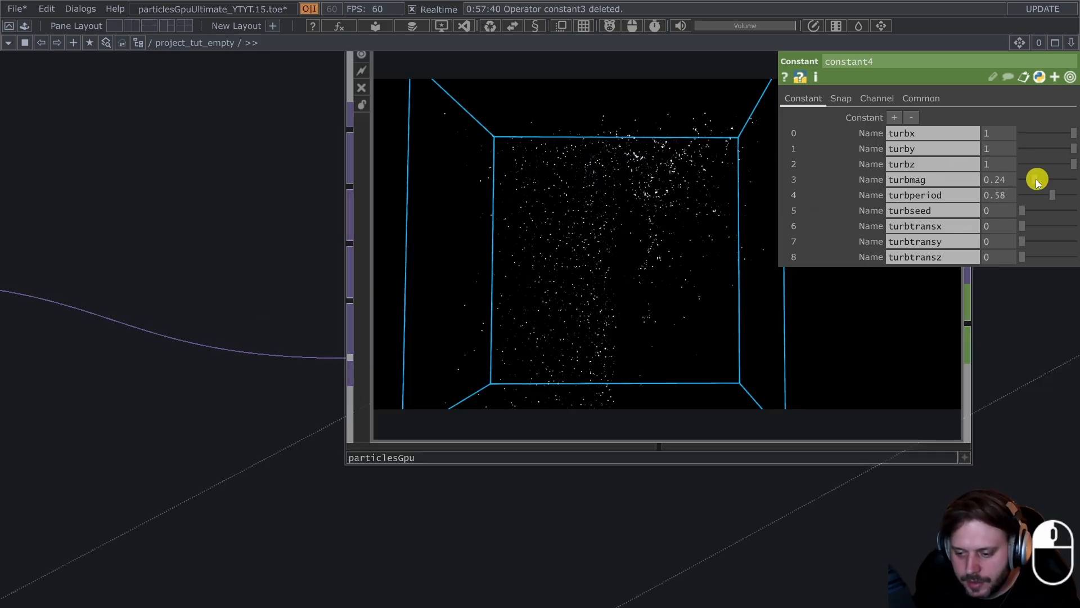
left_click_drag(1050, 193, 1030, 200)
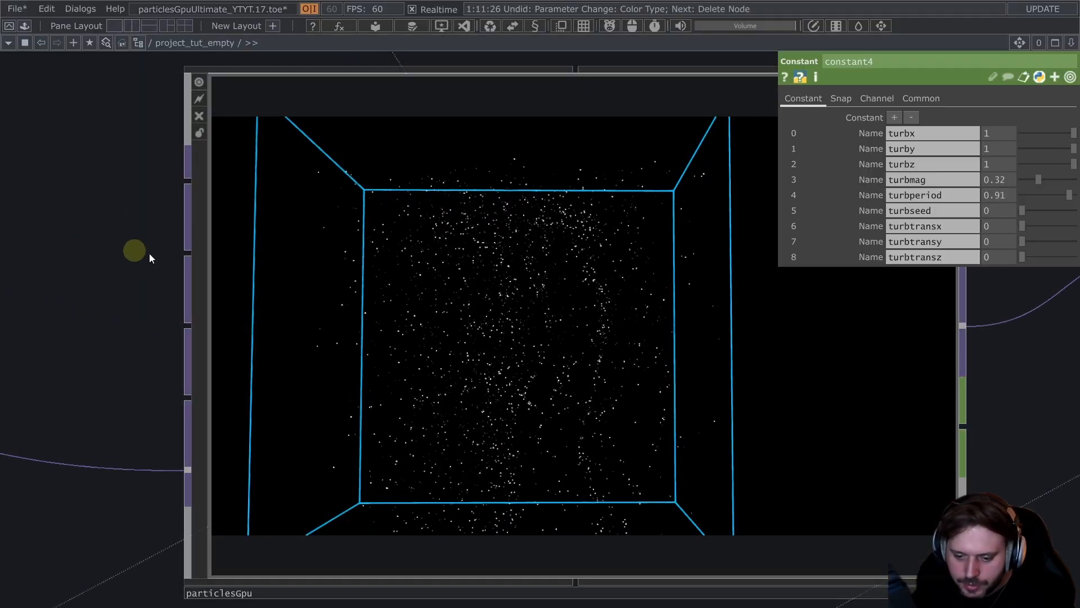
- Set particlesGpu's render Color Type to Effector R and check the particle colours in its viewer
left_click(495, 321)
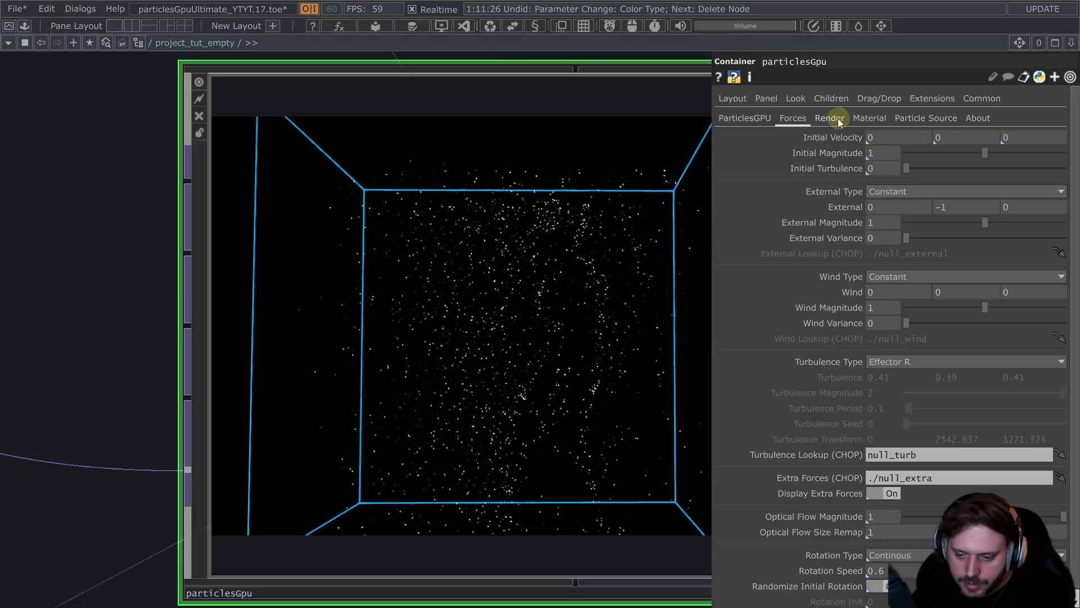
left_click(838, 118)
scroll(270, 216, "down", 3)
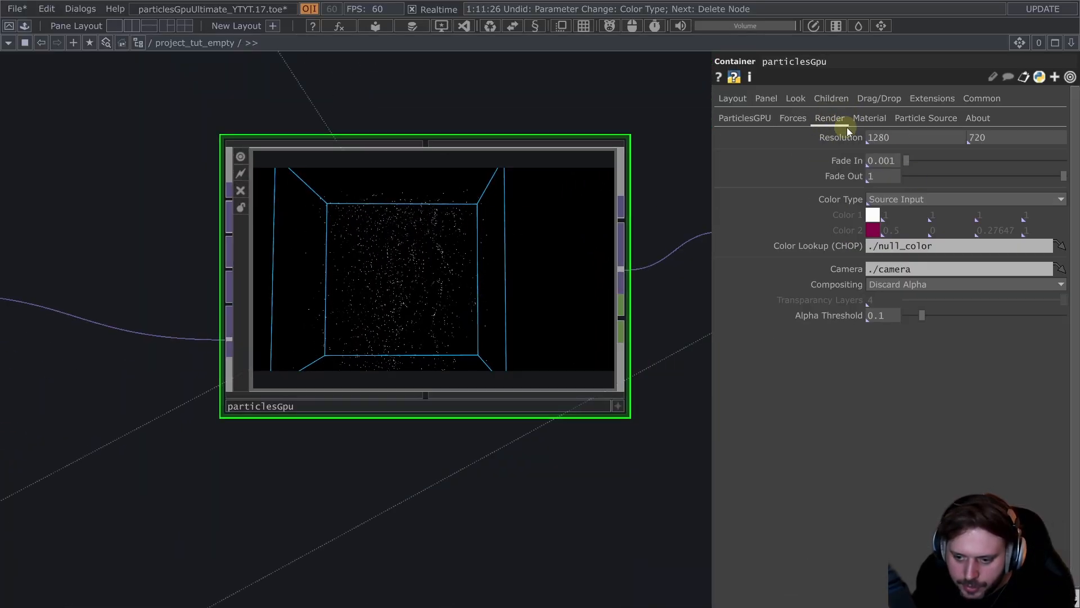
left_click(939, 198)
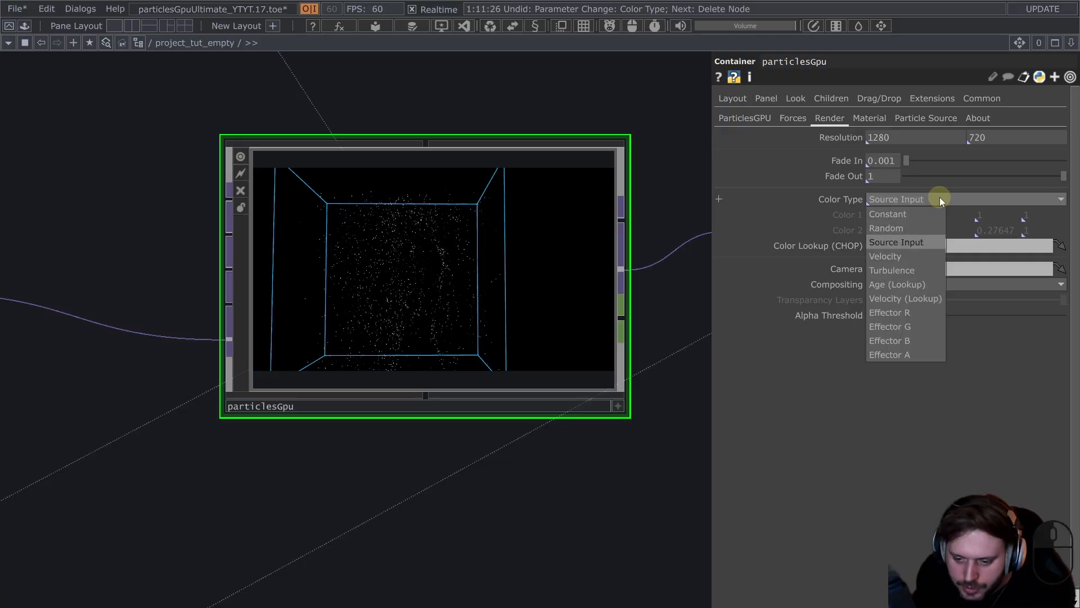
left_click(919, 312)
scroll(496, 234, "up", 2)
scroll(497, 234, "up", 5)
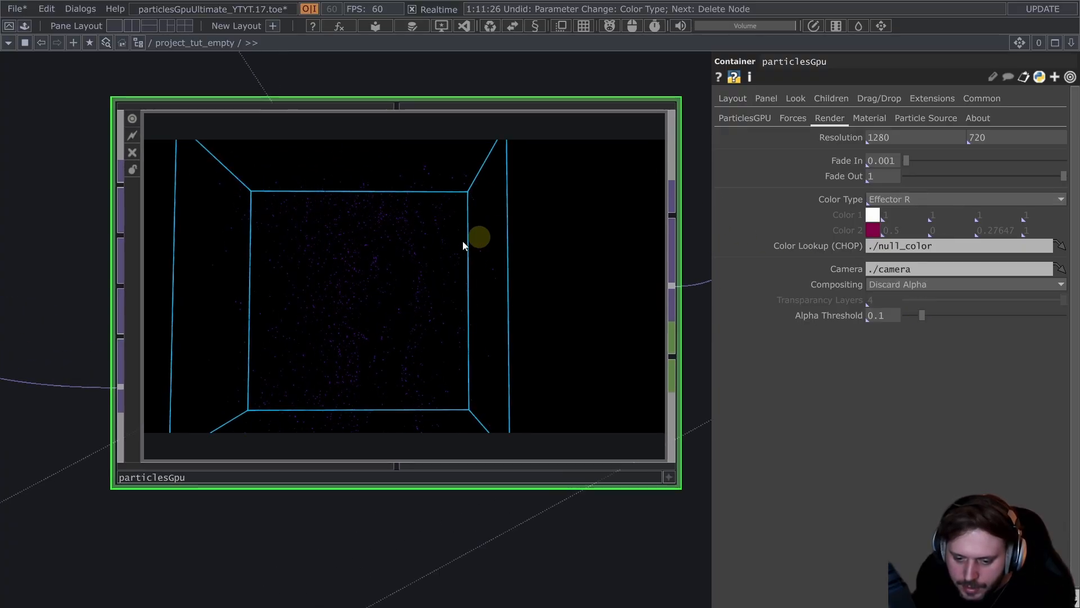
scroll(452, 274, "down", 4)
scroll(451, 275, "down", 2)
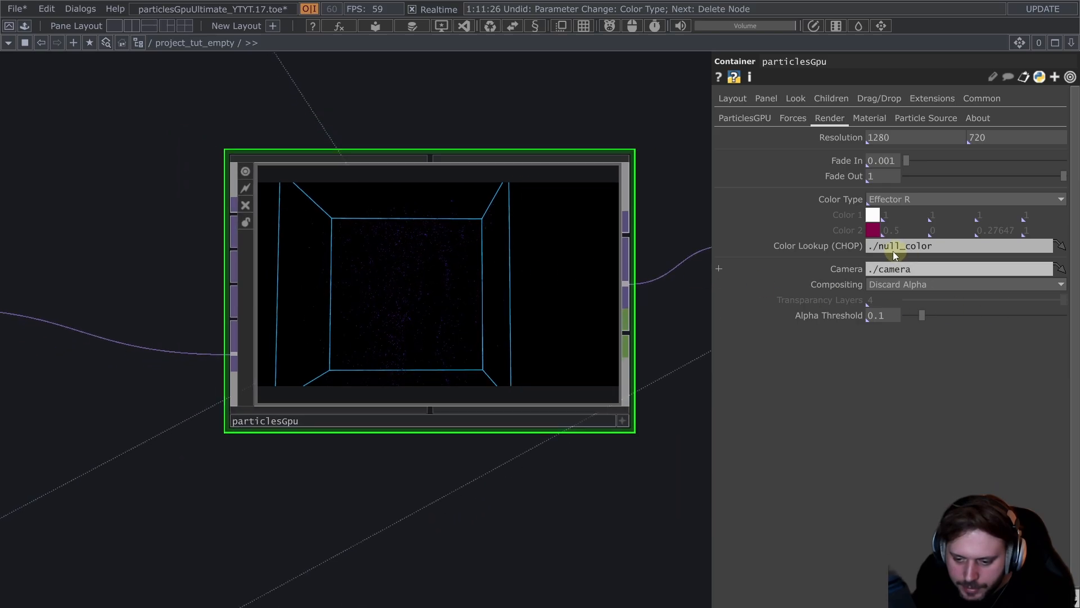
- Copy pattern3, pattern4 and null_color from inside particlesGpu and paste them below particlesGpu in the project network
left_click(1060, 246)
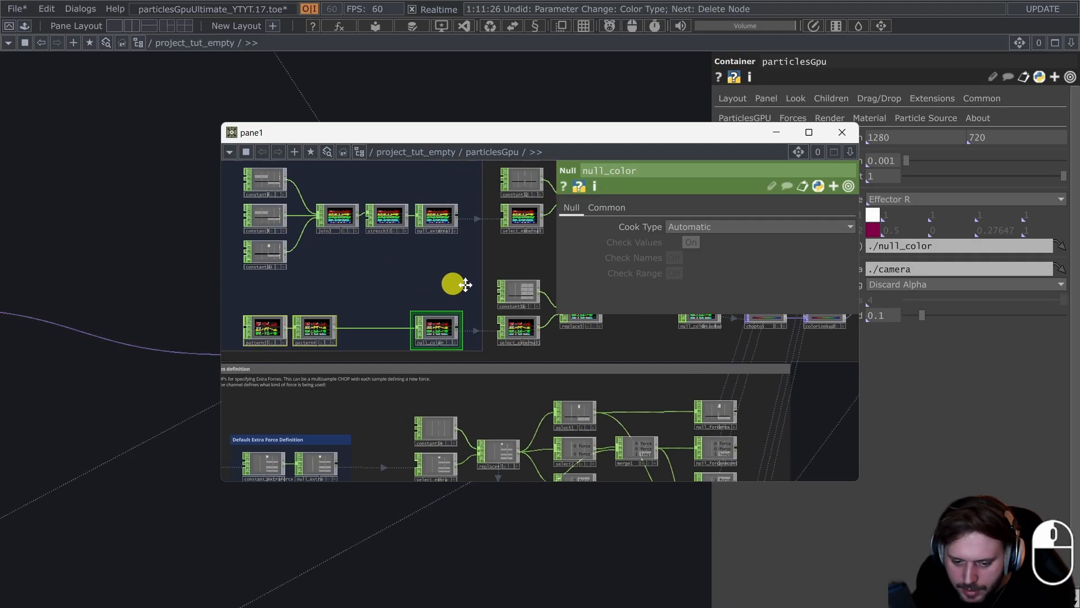
scroll(386, 344, "up", 3)
scroll(260, 358, "up", 2)
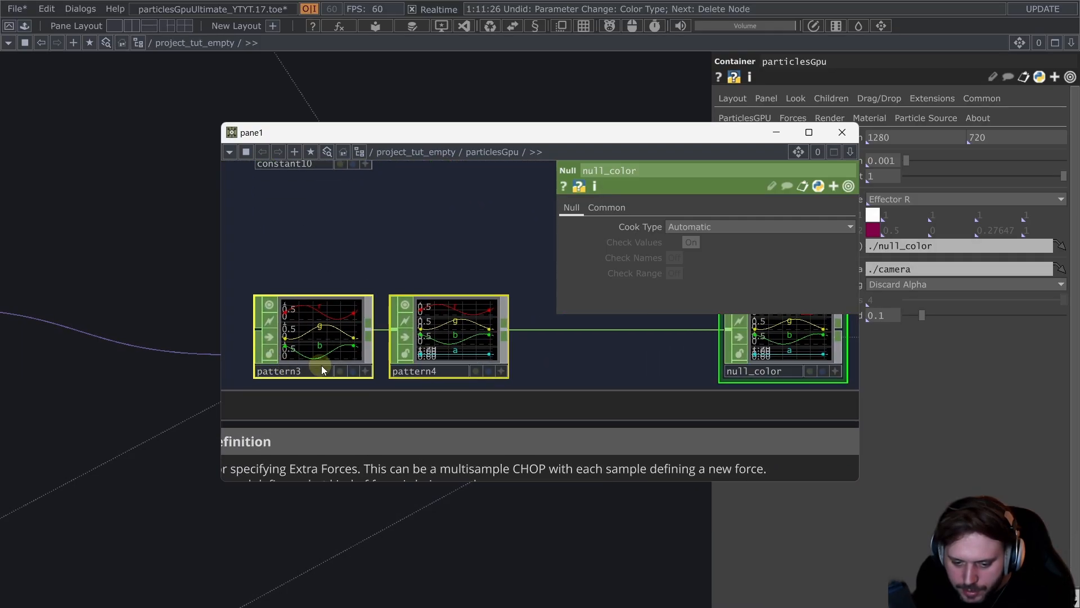
scroll(468, 329, "down", 3)
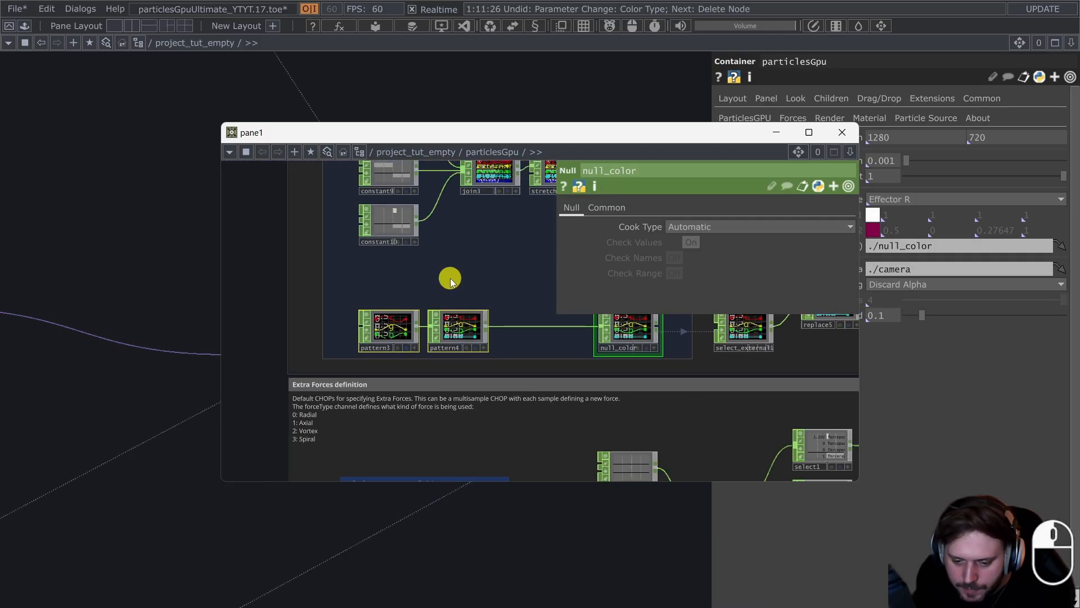
left_click_drag(360, 280, 632, 357)
key("ctrl+c")
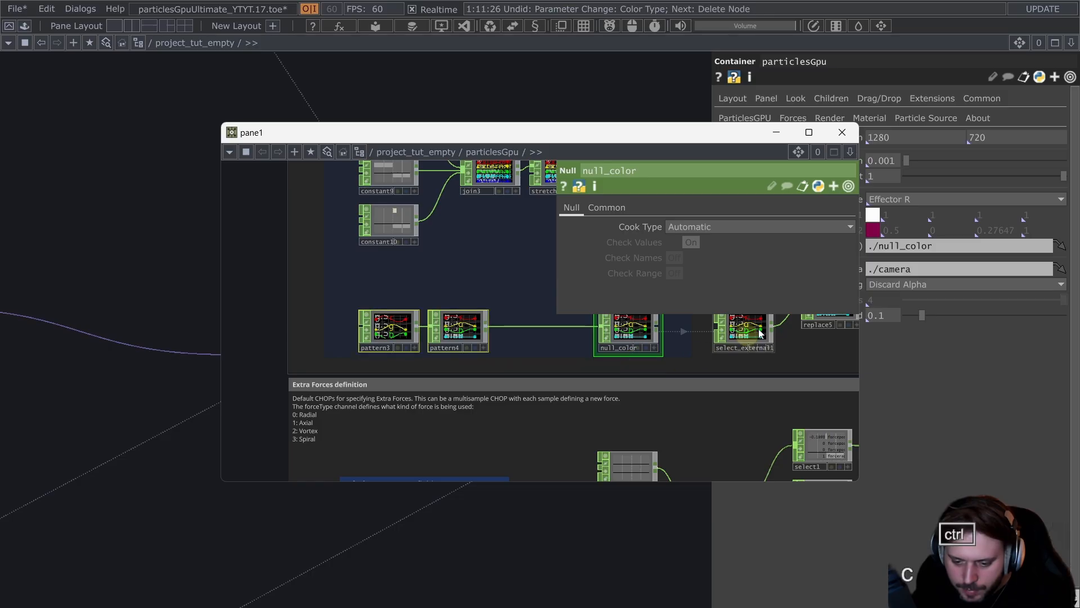
left_click(842, 132)
scroll(543, 217, "down", 4)
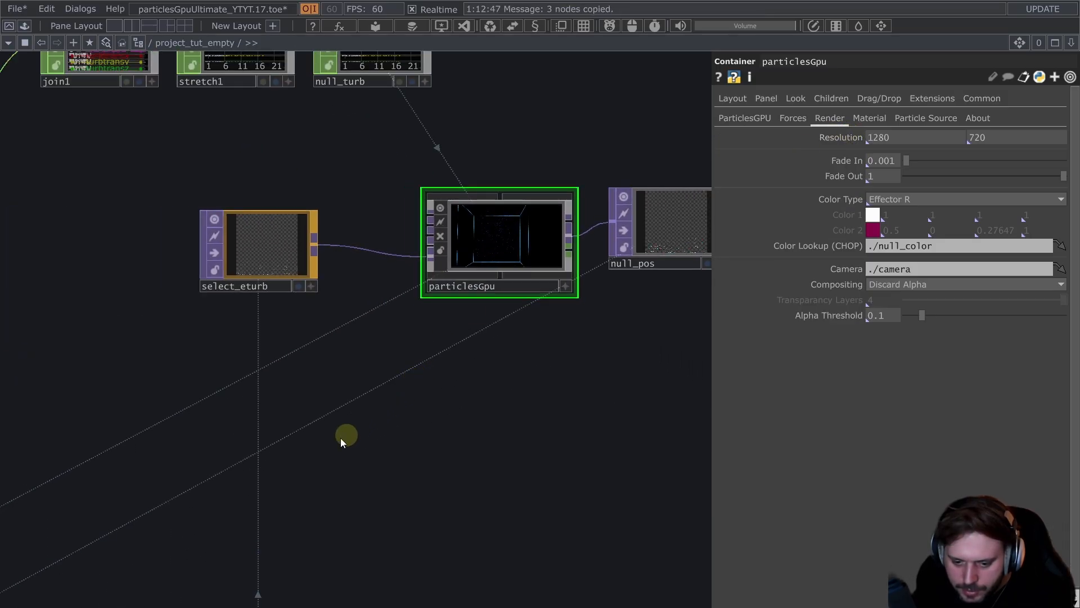
key("ctrl+v")
left_click_drag(751, 454, 478, 386)
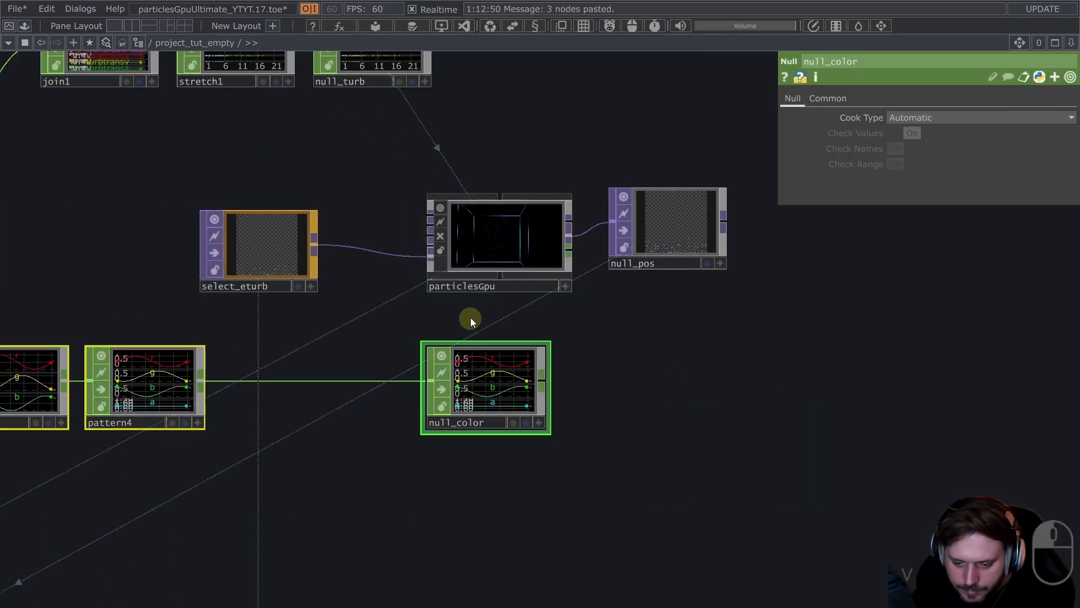
- Set particlesGpu's Color Lookup CHOP to the pasted null_color in the project network
left_click(501, 261)
scroll(498, 319, "up", 3)
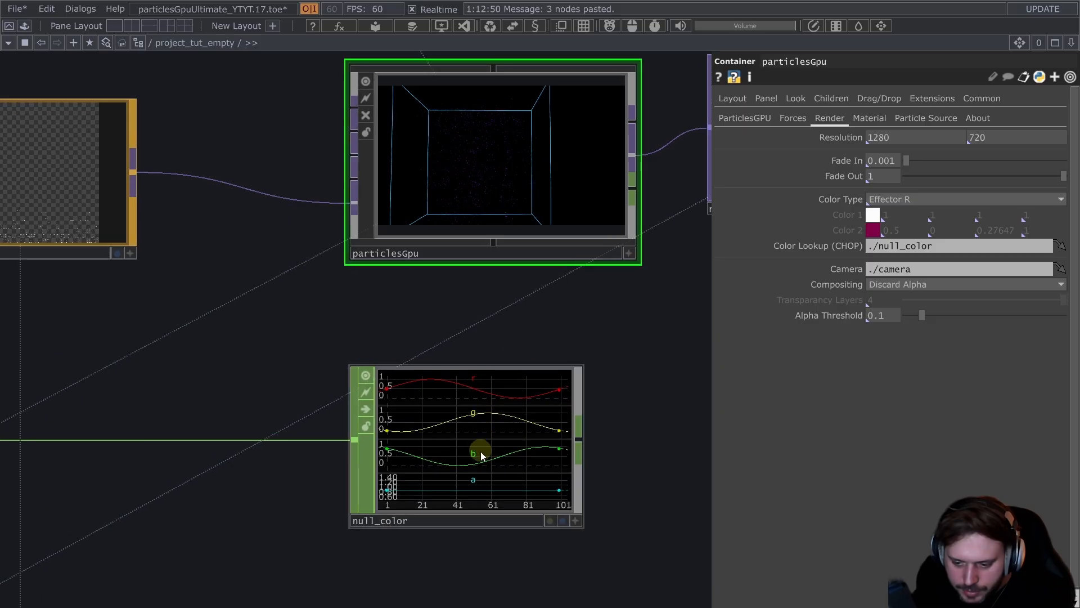
left_click_drag(480, 452, 969, 254)
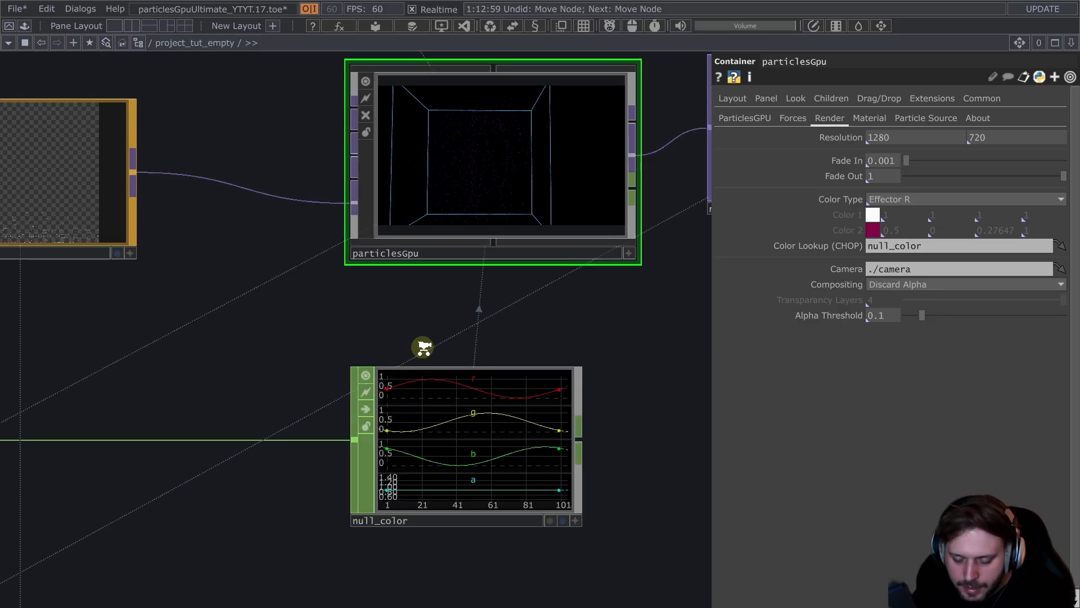
- Select the pasted pattern3 and open particlesGpu's viewer in a floating window reduced in size so pattern3's parameters stay accessible
scroll(422, 349, "down", 5)
left_click(116, 371)
scroll(135, 368, "up", 3)
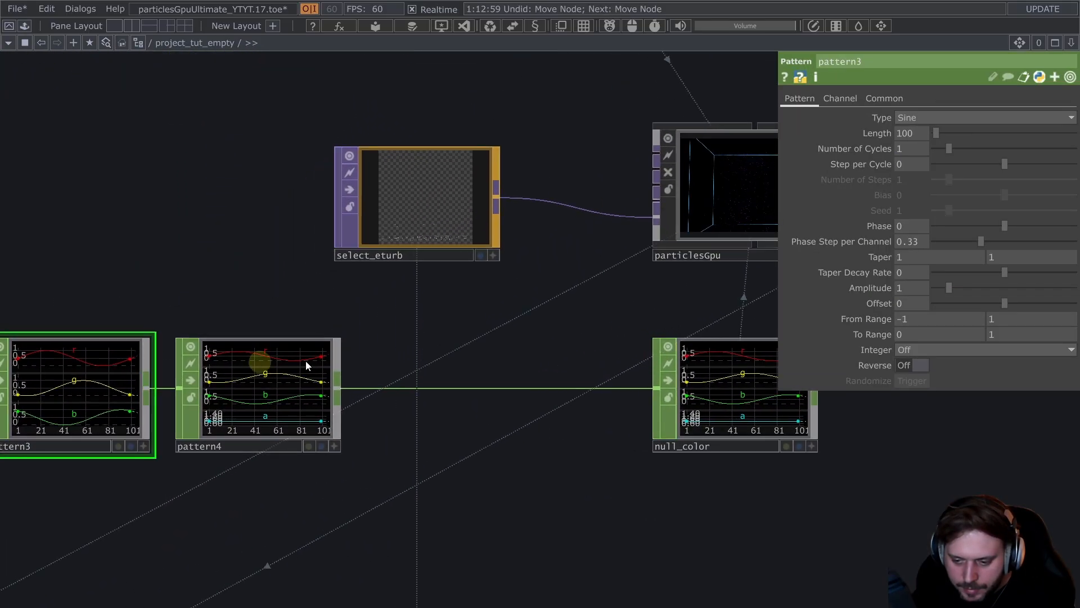
right_click(721, 208)
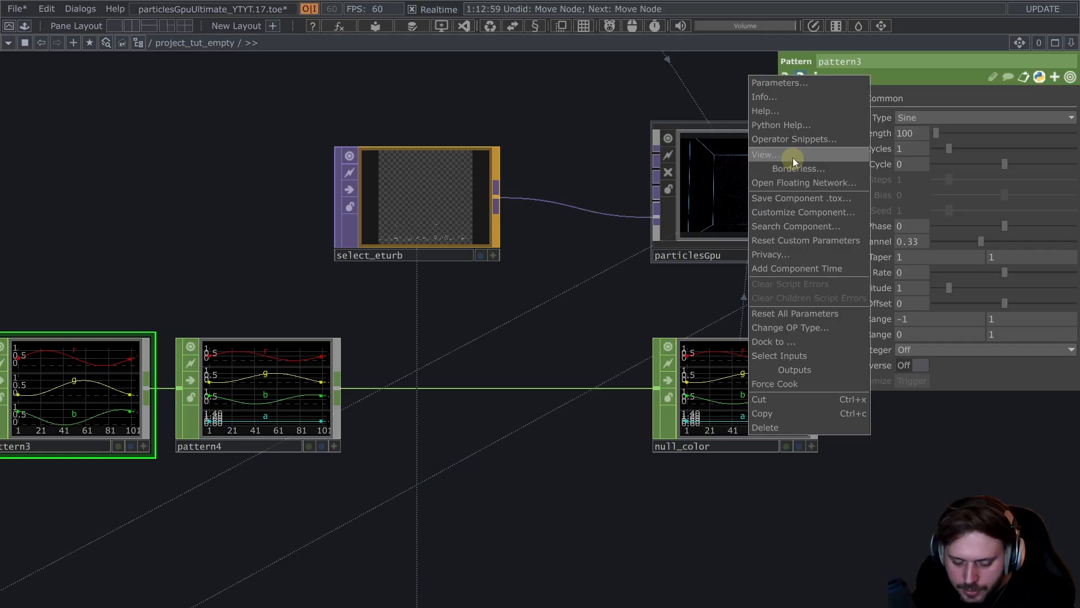
left_click(589, 134)
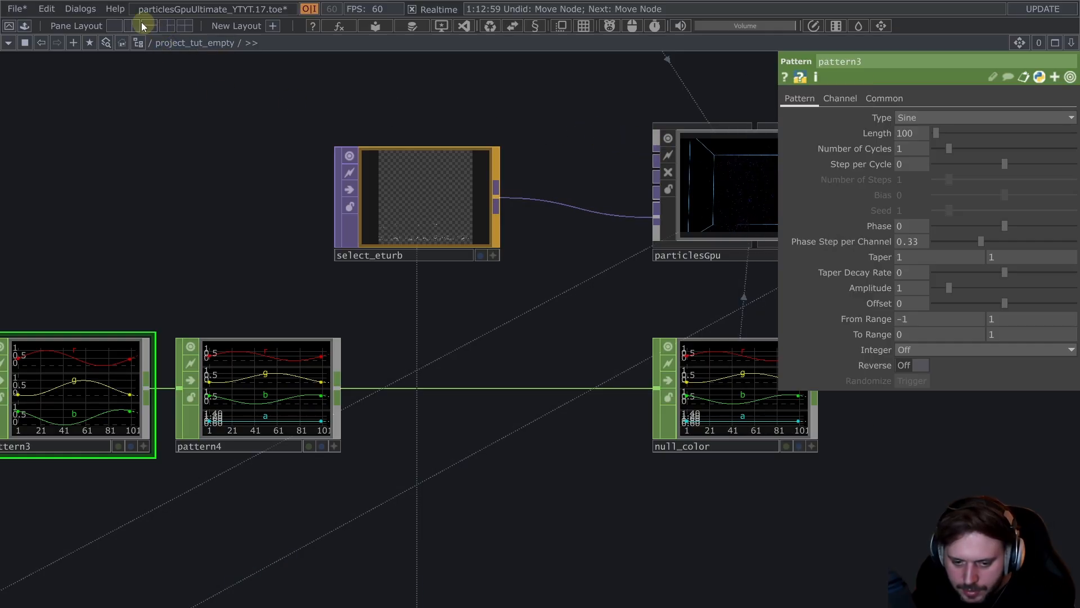
right_click(728, 159)
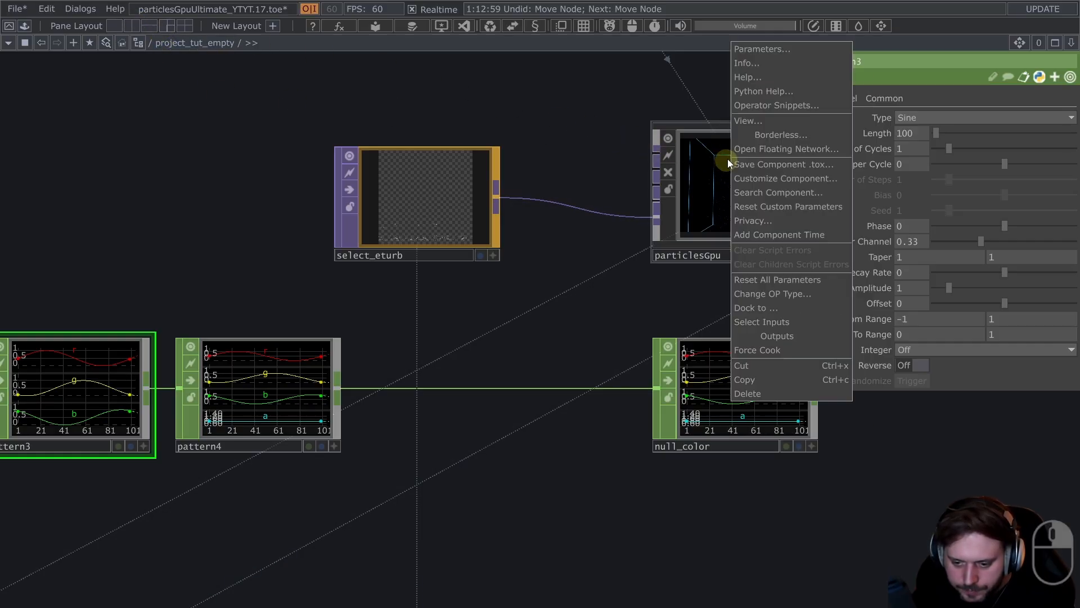
left_click(761, 121)
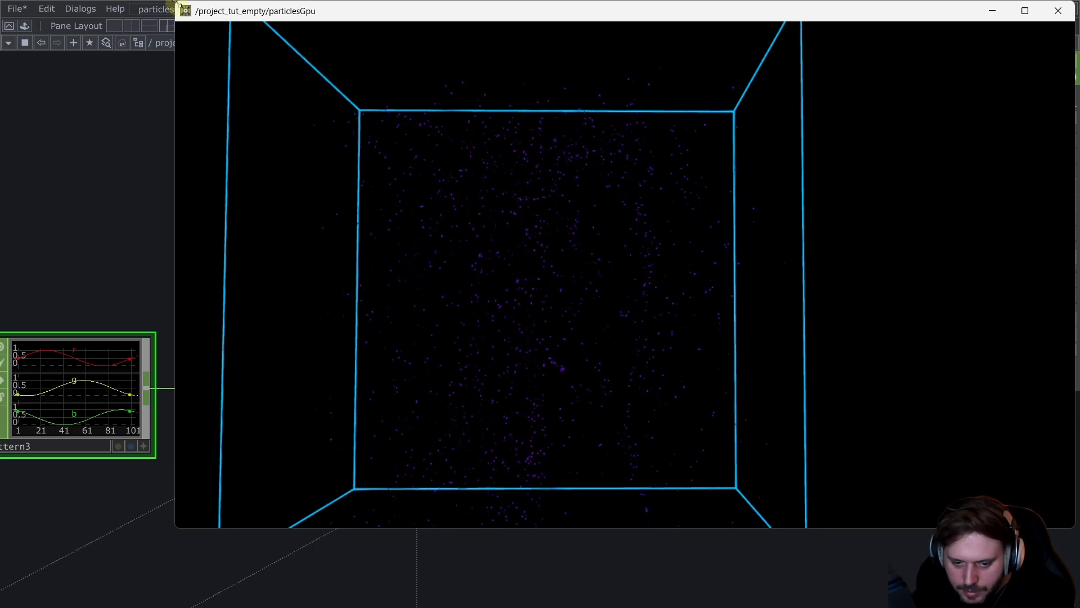
left_click_drag(176, 2, 438, 247)
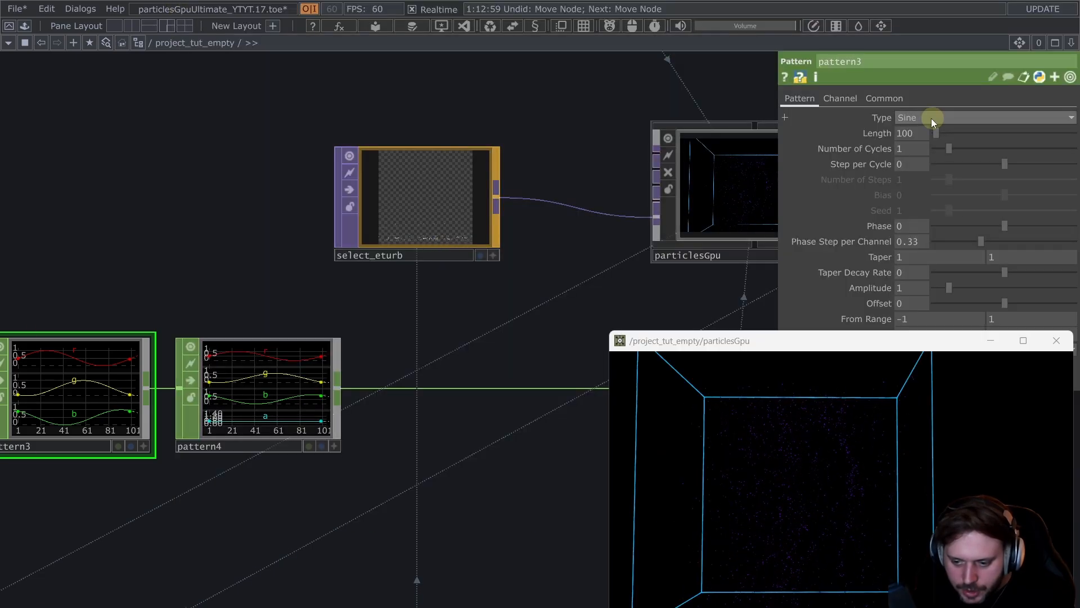
- Set pattern3's Type to Ramp and its Phase Step per Channel to 0
left_click(930, 118)
left_click(920, 191)
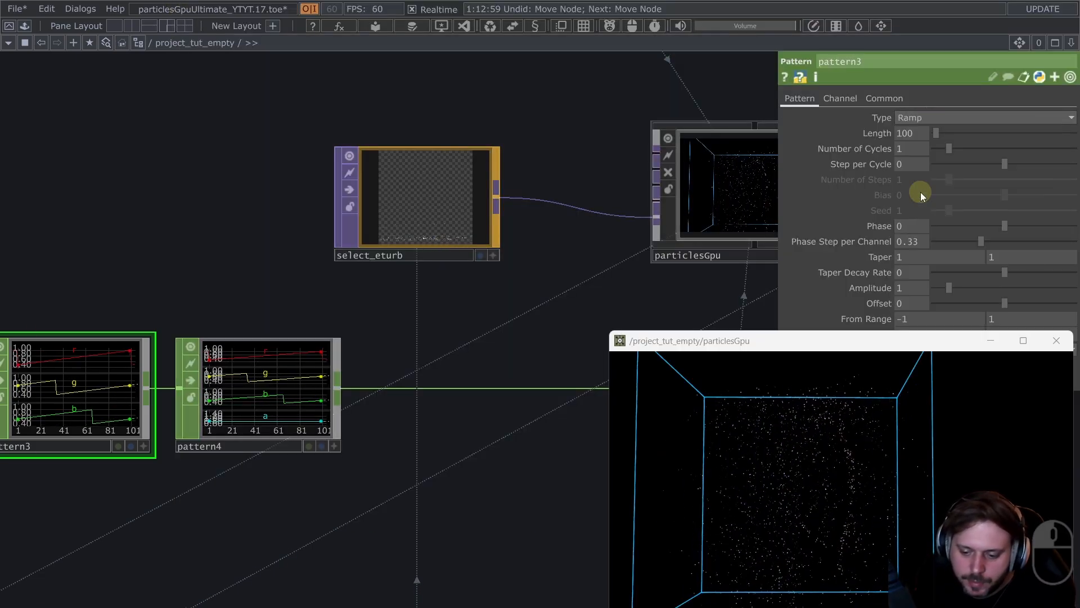
mouse_move(835, 508)
left_mouse_down()
mouse_move(804, 532)
mouse_move(838, 527)
mouse_move(817, 519)
left_mouse_up()
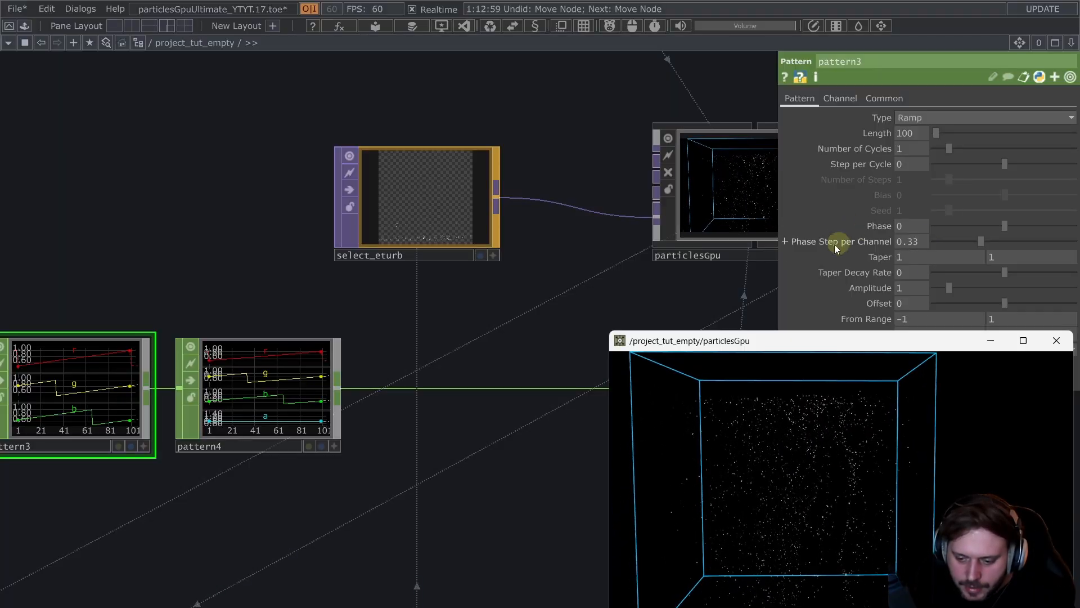
left_click_drag(977, 243, 911, 243)
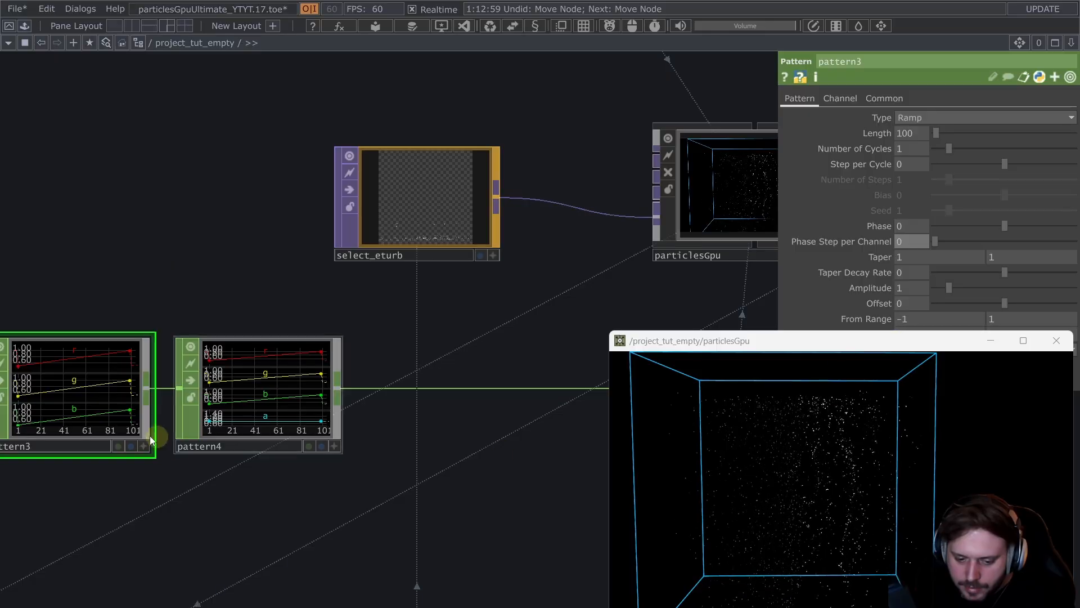
- Set the start of pattern3's From Range to 0 and check the particle colours in the floating viewer
left_click_drag(181, 466, 306, 376)
left_click_drag(891, 338, 875, 362)
left_click(928, 321)
type("0")
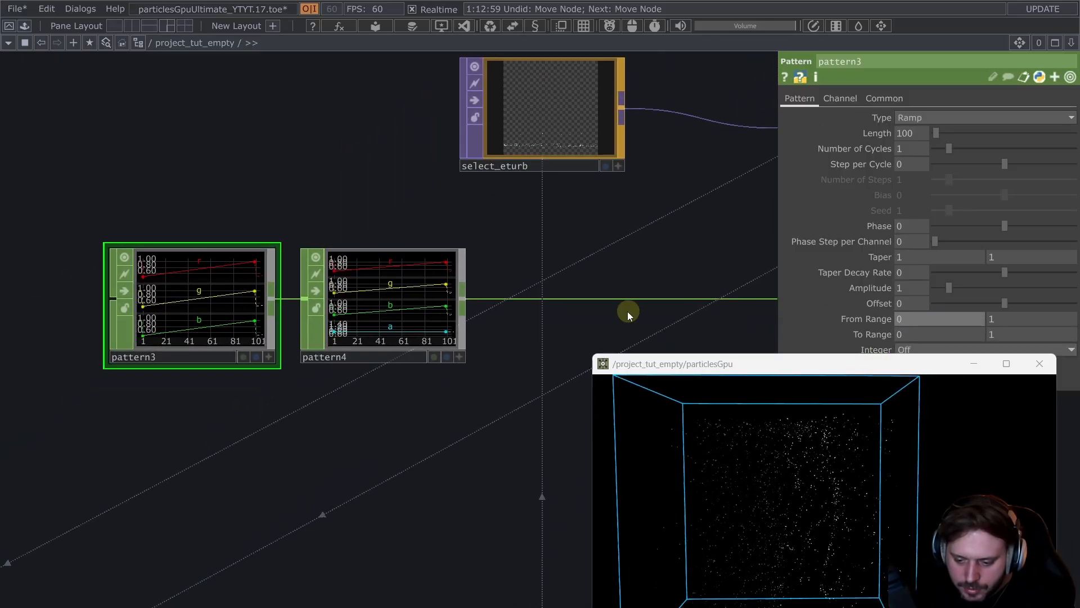
key("Return")
left_click_drag(808, 363, 780, 318)
mouse_move(787, 493)
left_mouse_down()
mouse_move(774, 499)
mouse_move(786, 498)
left_mouse_up()
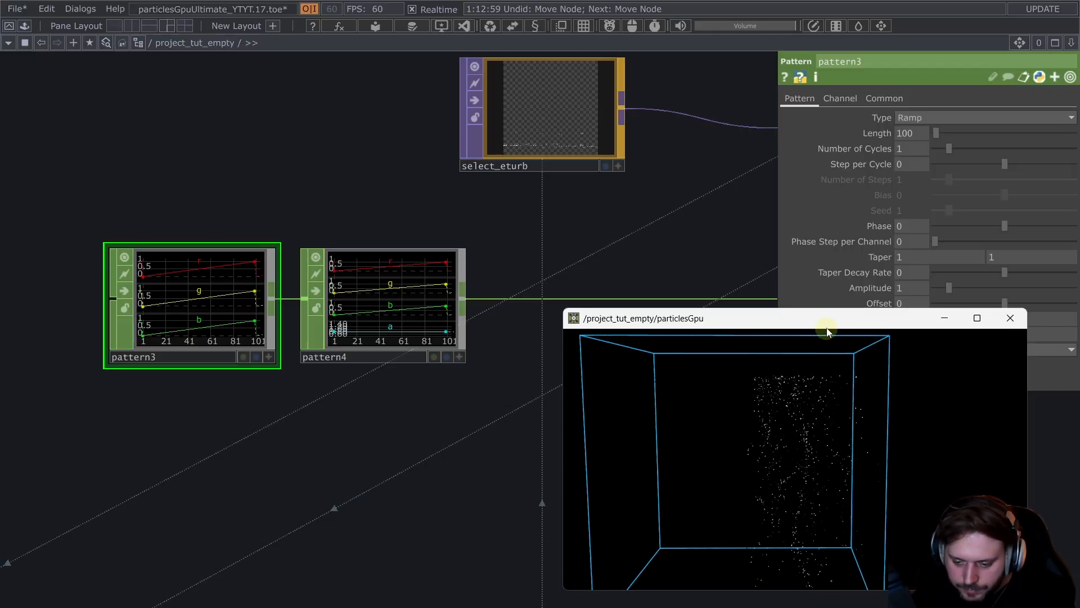
- Set the start of pattern3's To Range to 0.5 while watching the particles in the floating viewer
left_click_drag(827, 331, 836, 363)
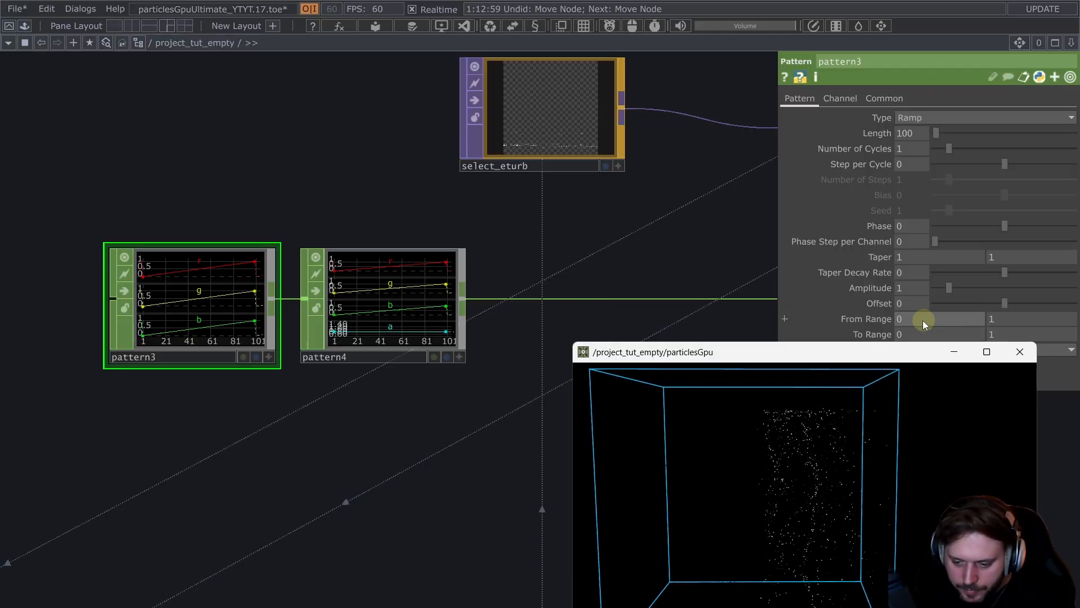
middle_click_drag(925, 333, 999, 304)
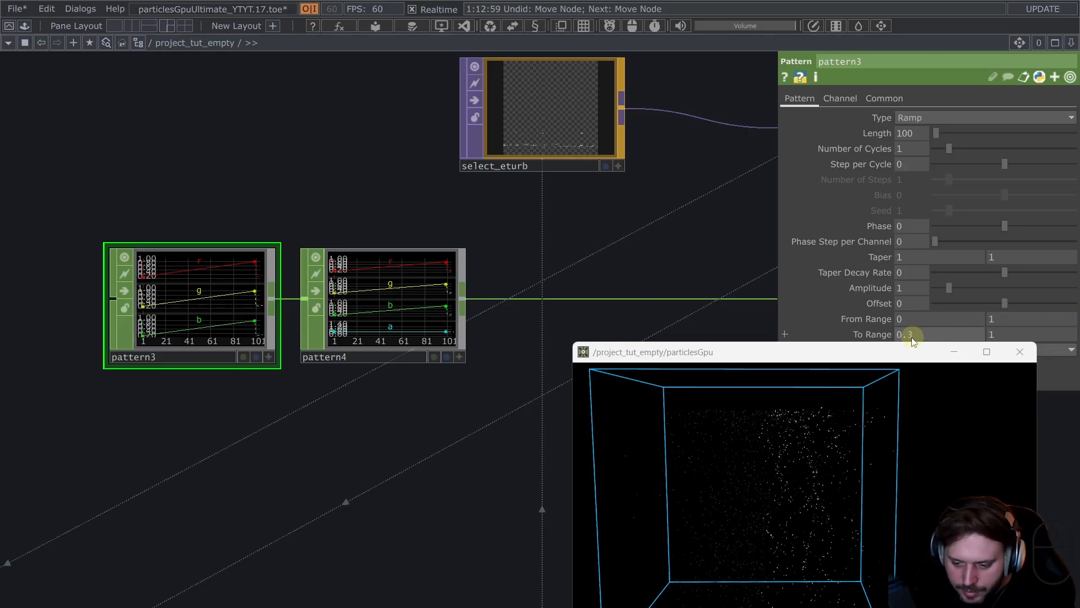
middle_click_drag(912, 335, 976, 332)
left_click_drag(807, 435, 790, 473)
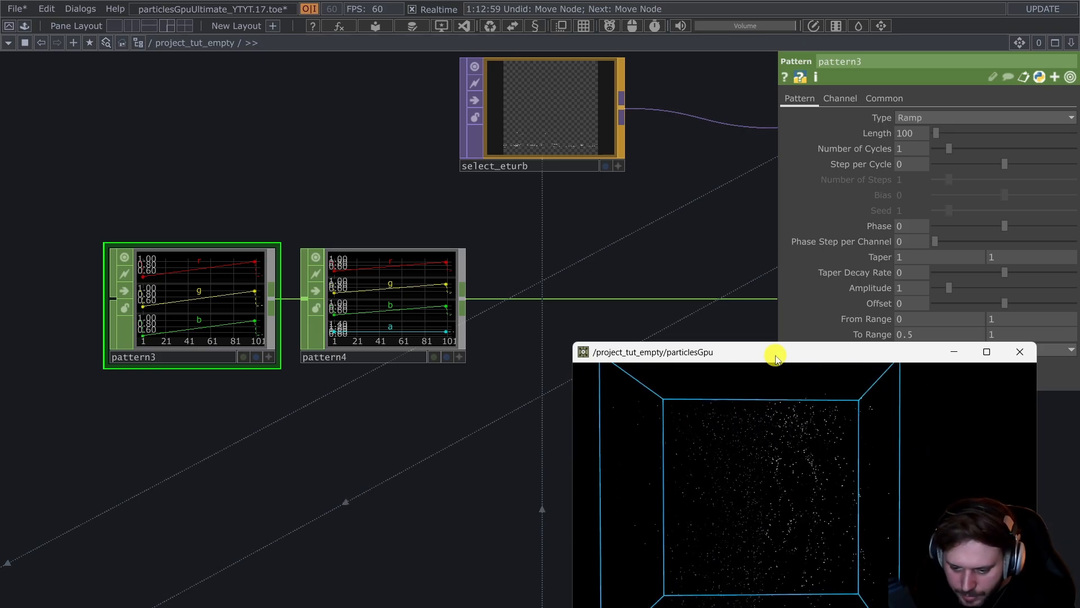
left_click_drag(775, 358, 716, 332)
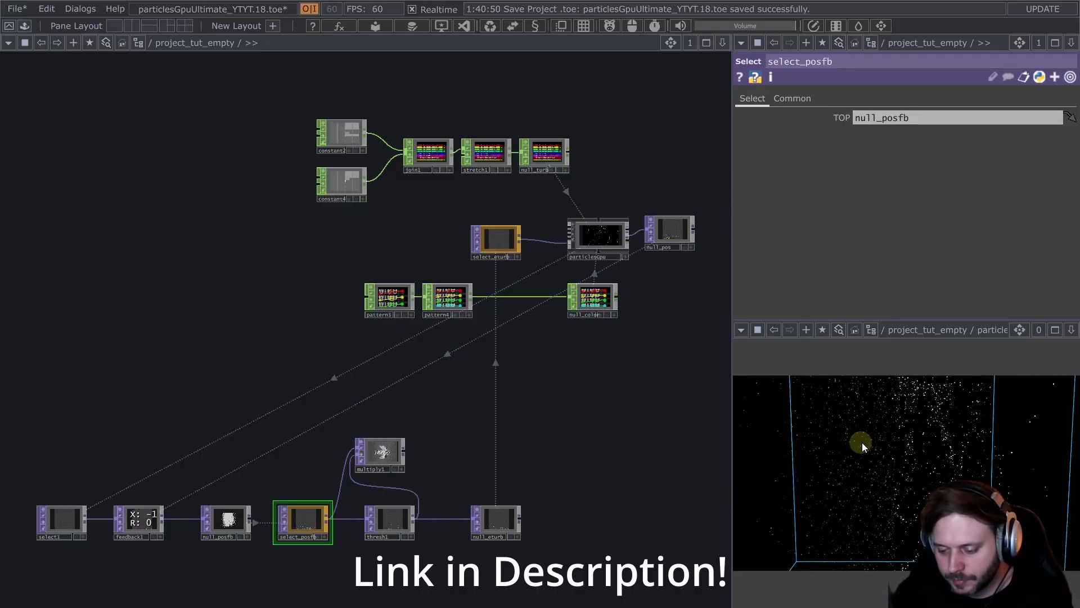
- Look over the project_tut2 example at the project root and return inside project_tut_empty to the select_posfb and thresh1 nodes
scroll(559, 352, "down", 5)
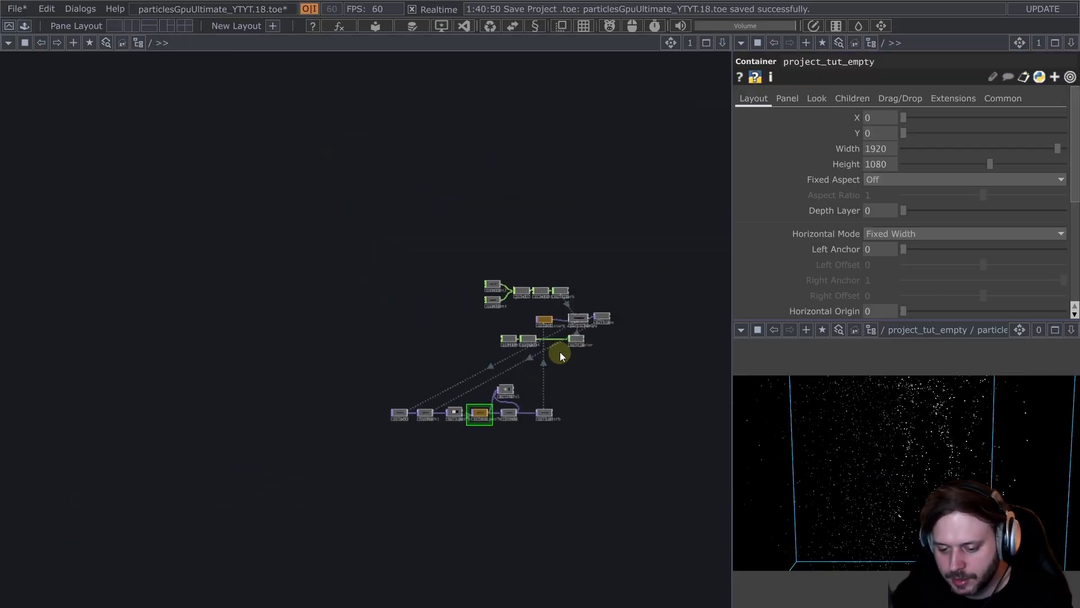
scroll(515, 293, "up", 6)
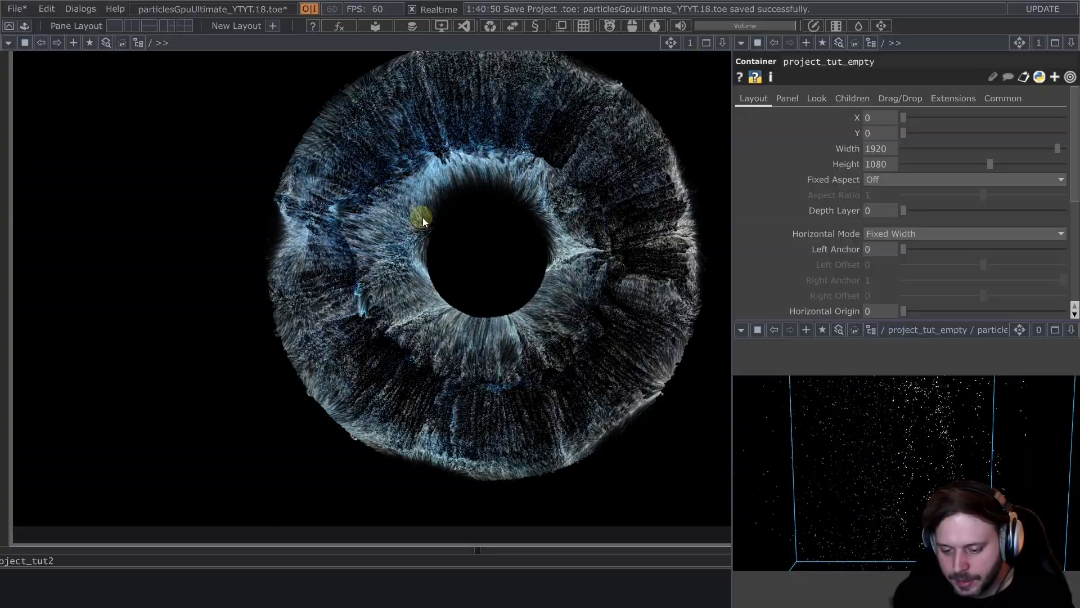
scroll(423, 217, "down", 3)
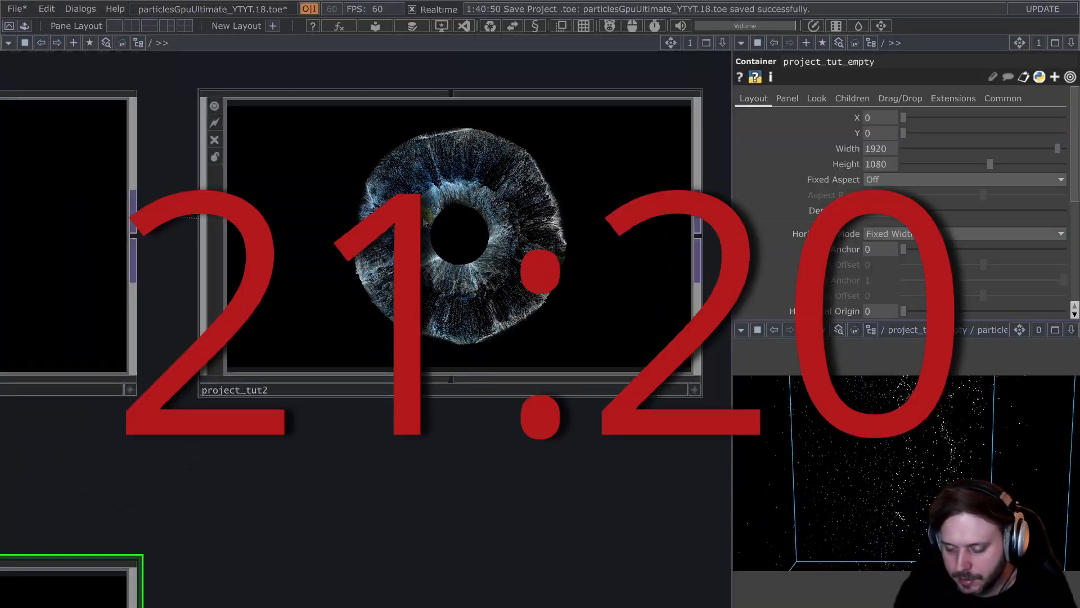
scroll(423, 217, "down", 3)
left_click_drag(514, 456, 553, 443)
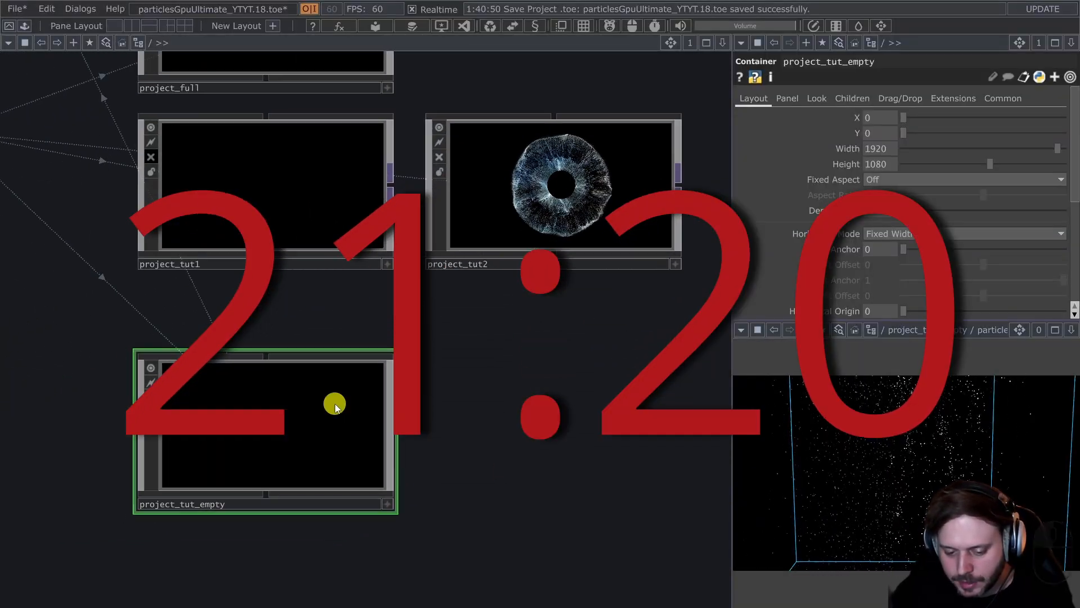
left_click(335, 403)
key("i")
middle_click_drag(538, 419, 476, 407)
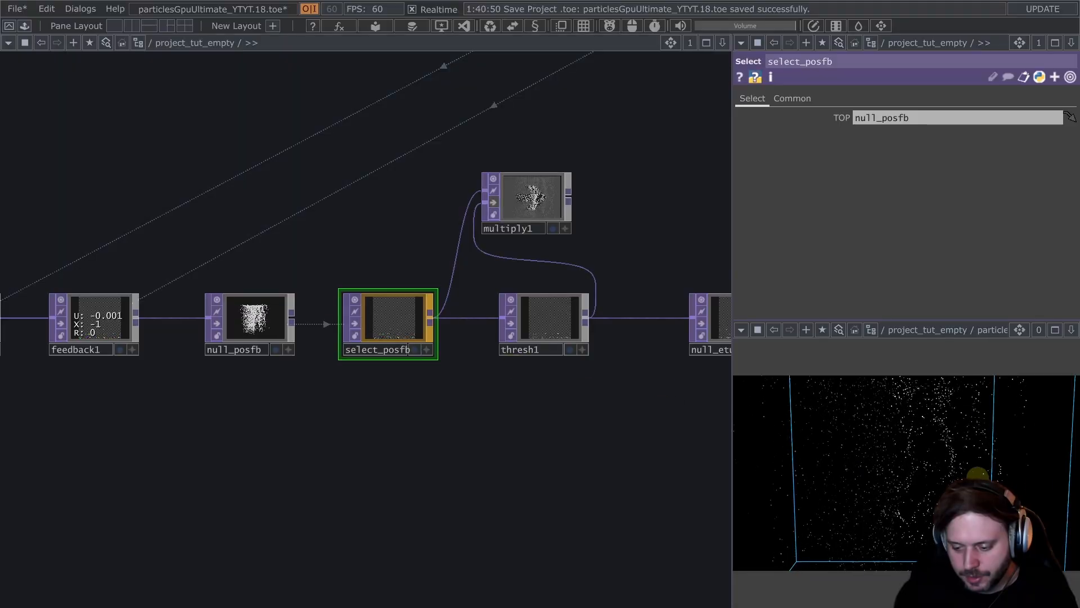
mouse_move(967, 456)
left_mouse_down()
mouse_move(984, 464)
mouse_move(966, 472)
left_mouse_up()
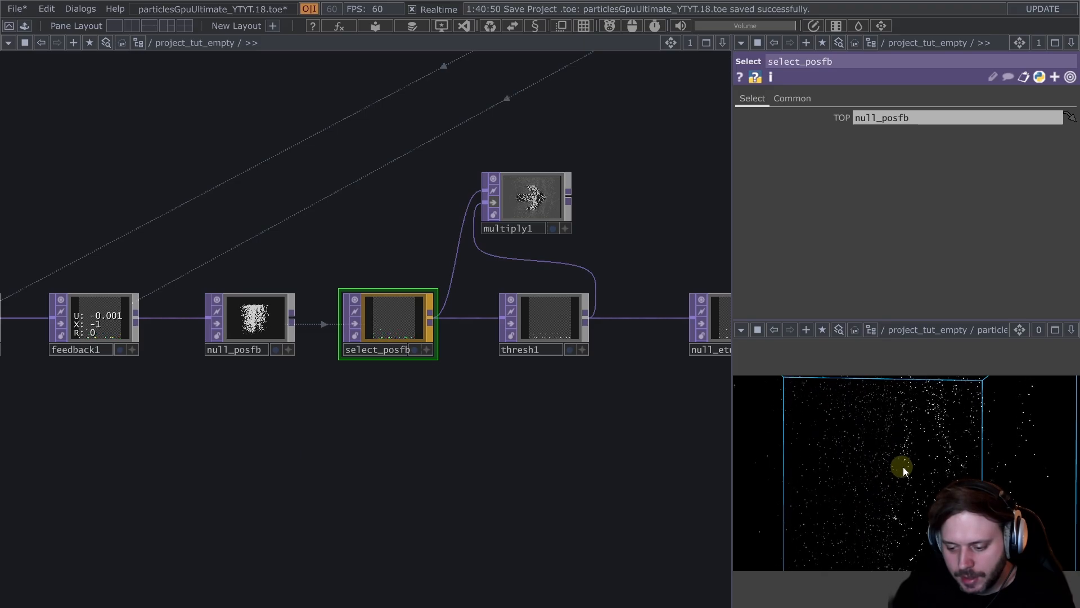
- Branch a GLSL TOP off select_posfb's output and place it below thresh1
right_click(456, 317)
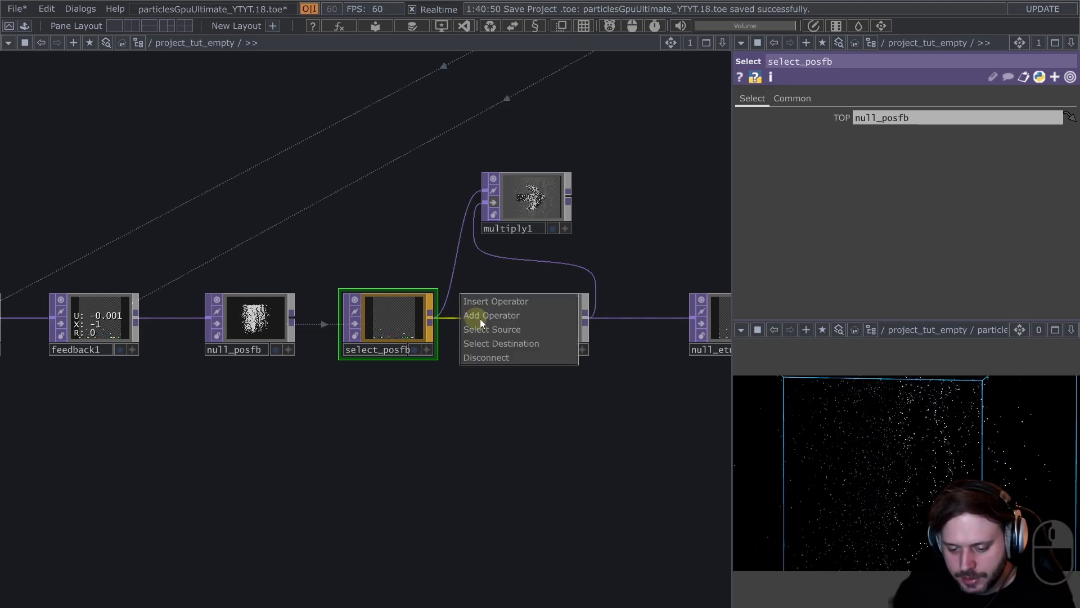
left_click(481, 319)
type("gl")
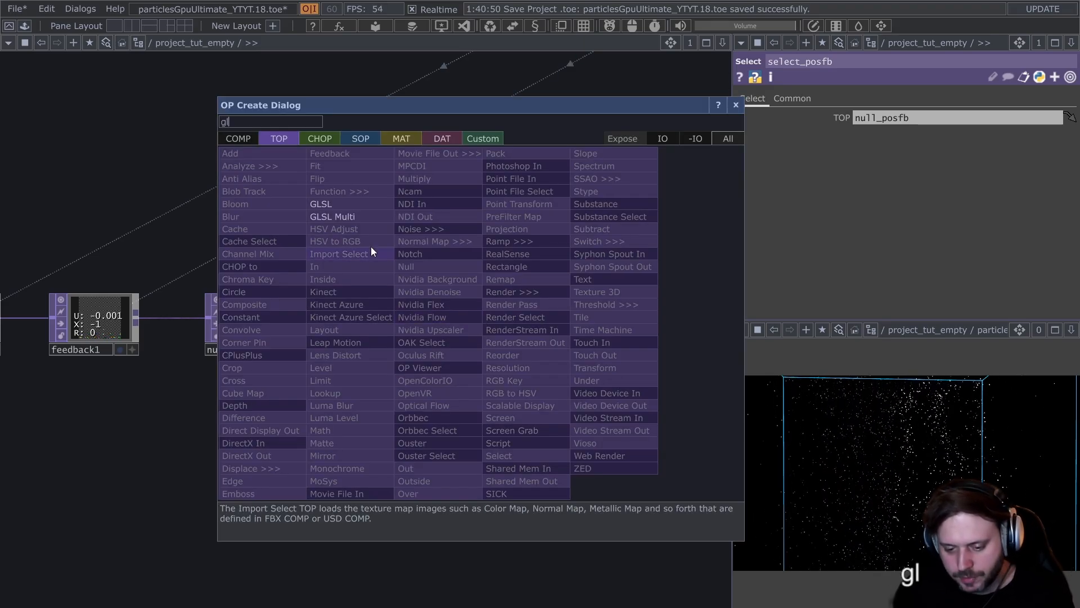
left_click(342, 213)
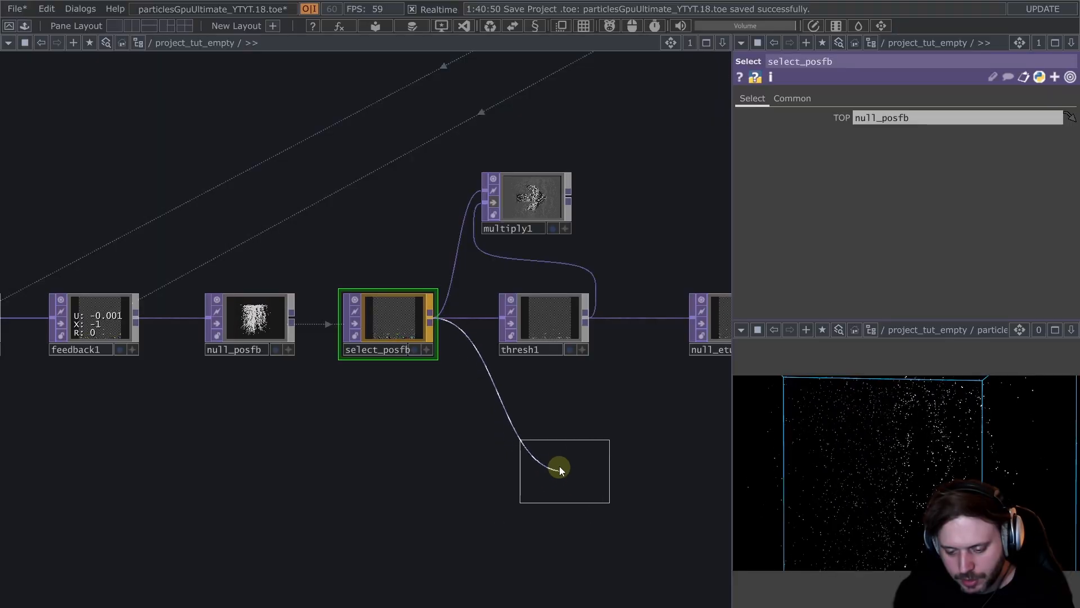
left_click(558, 467)
middle_click_drag(546, 476, 499, 329)
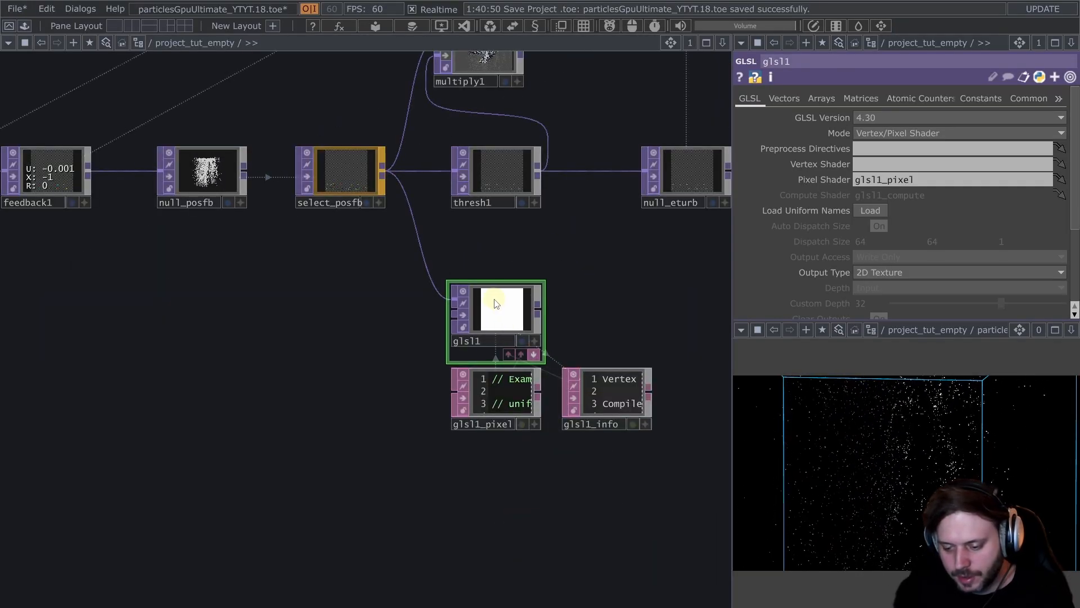
- Open the glsl1_pixel shader code in the external Cursor editor and maximize its window
left_click(502, 390)
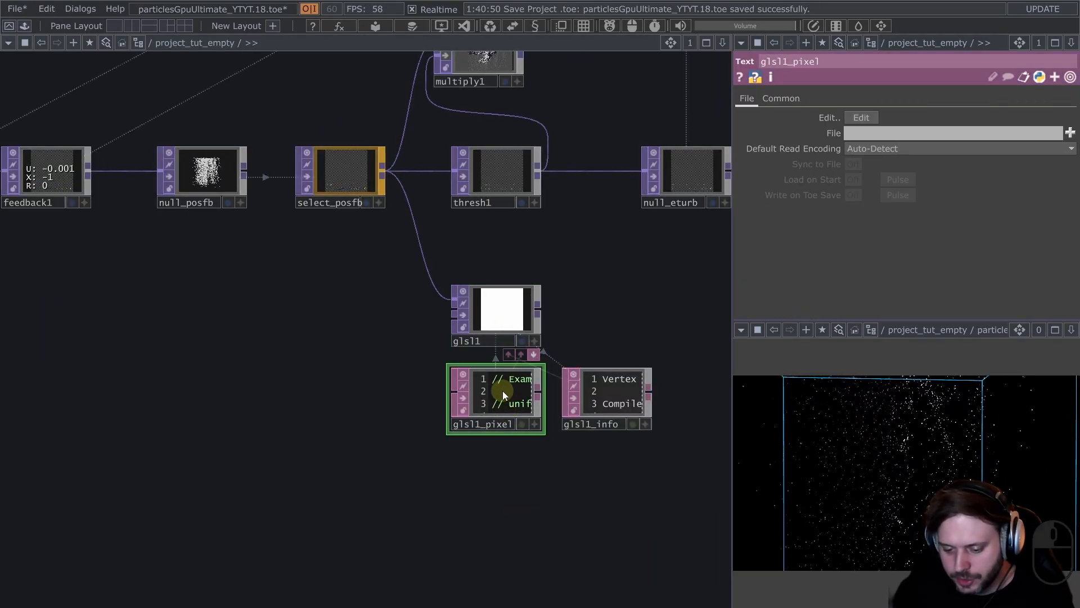
scroll(501, 391, "up", 5)
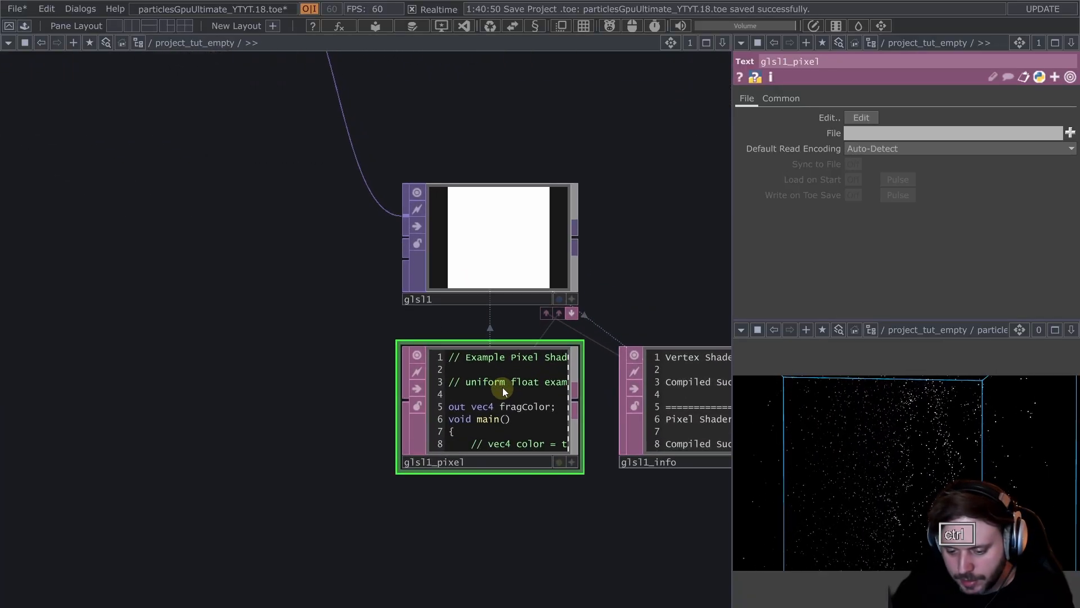
scroll(464, 266, "down", 3)
left_click(464, 267)
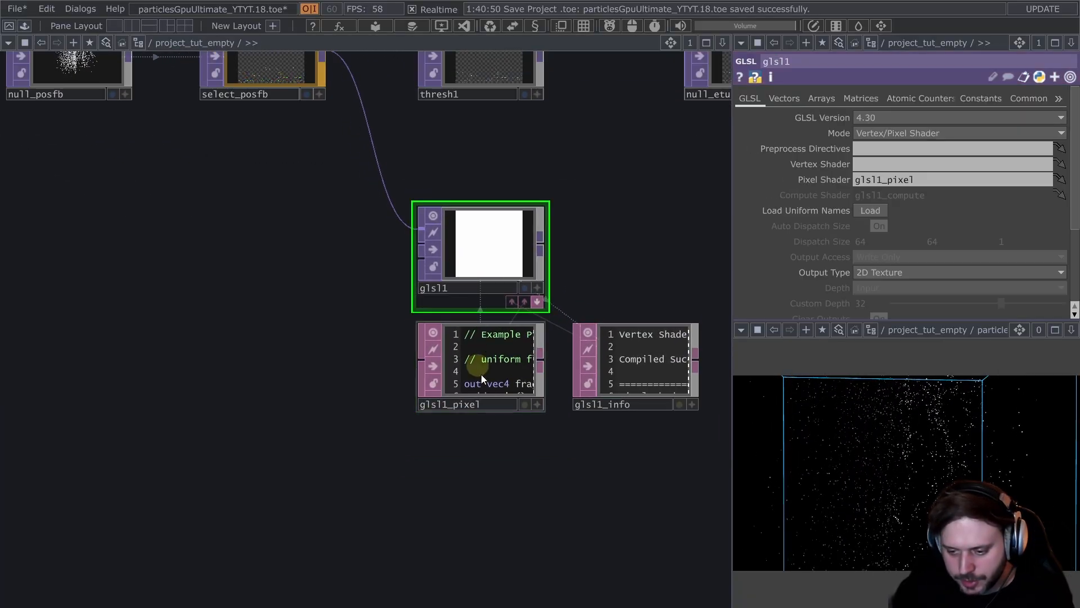
left_click(488, 385)
scroll(489, 385, "up", 5)
key("ctrl+e")
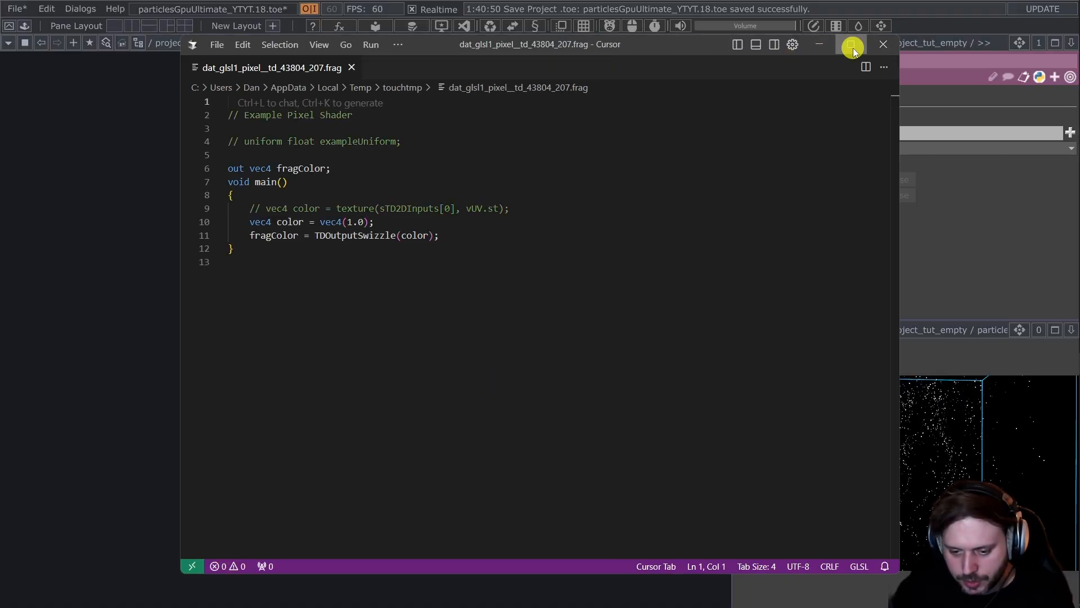
left_click(853, 49)
left_click(560, 164)
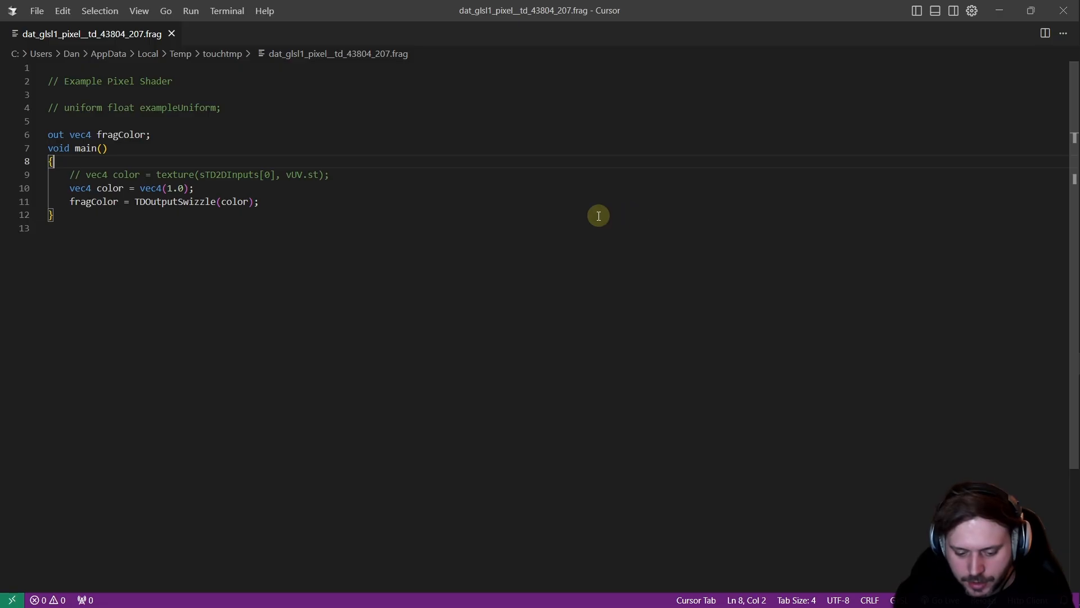
- Have the AI chat rewrite the shader as a mask for incoming position pixel values inside a sphere with radius 1, and accept the file changes
key("ctrl+l")
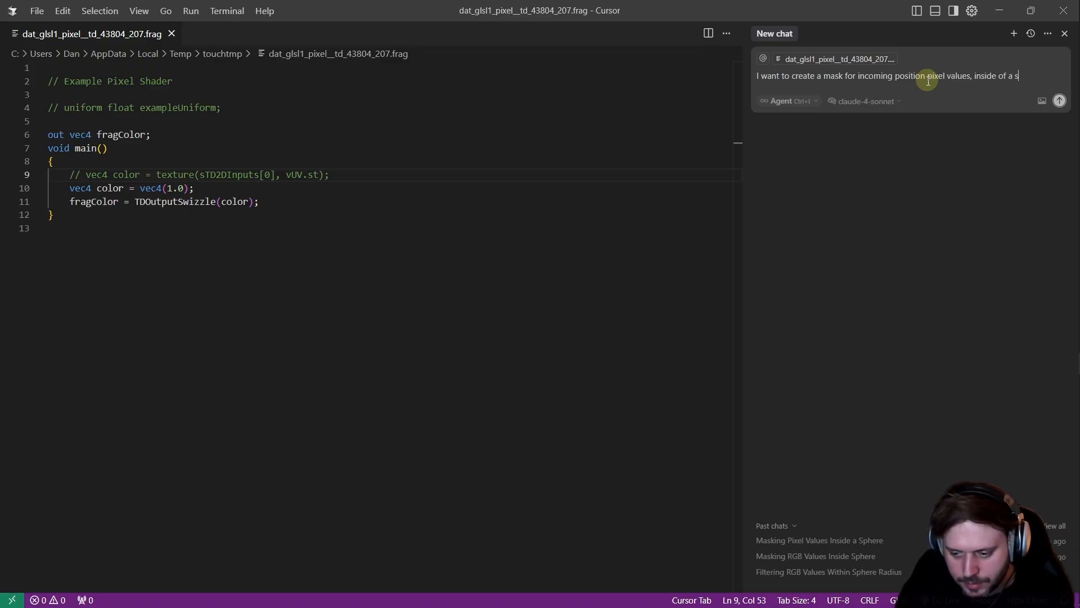
type("h radius 1.")
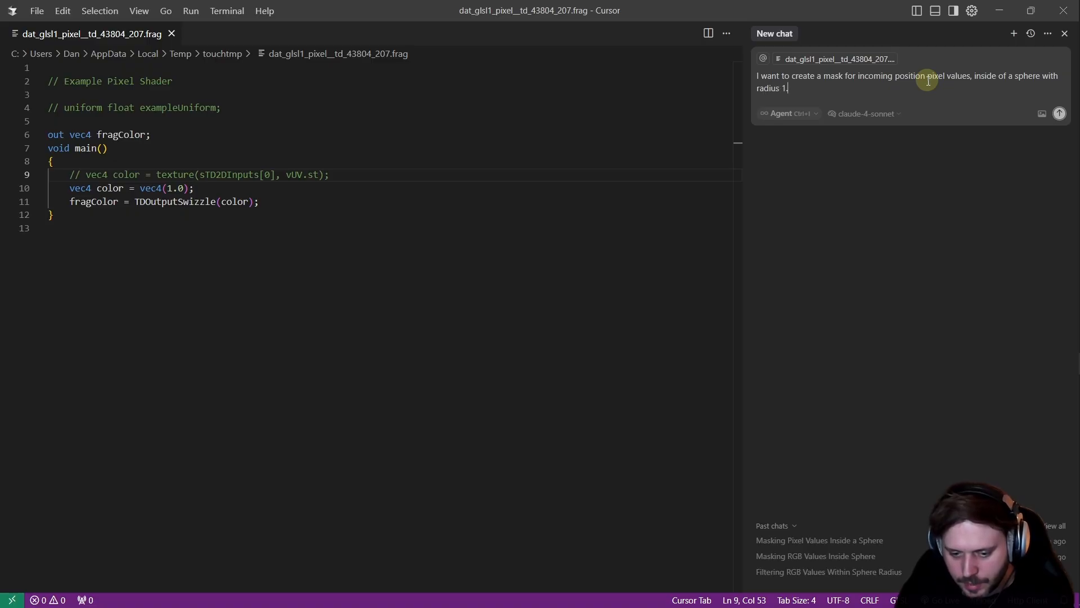
key("Return")
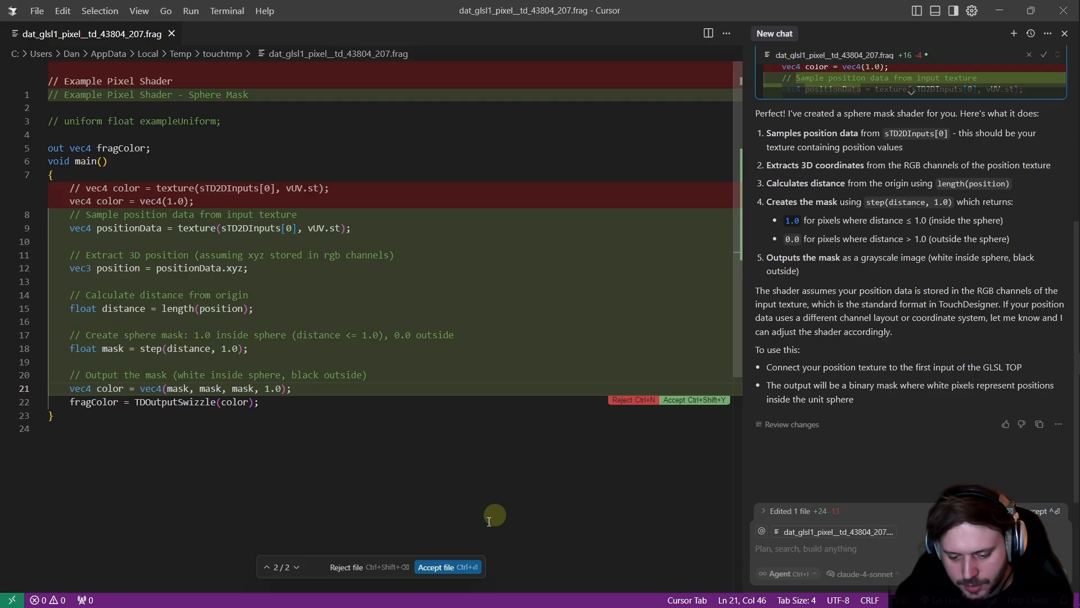
left_click(465, 567)
- Switch back to TouchDesigner and examine the glsl1 mask alongside select_posfb, thresh1 and null_eturb
key("alt+Tab")
key("alt+Tab")
key("alt+Tab")
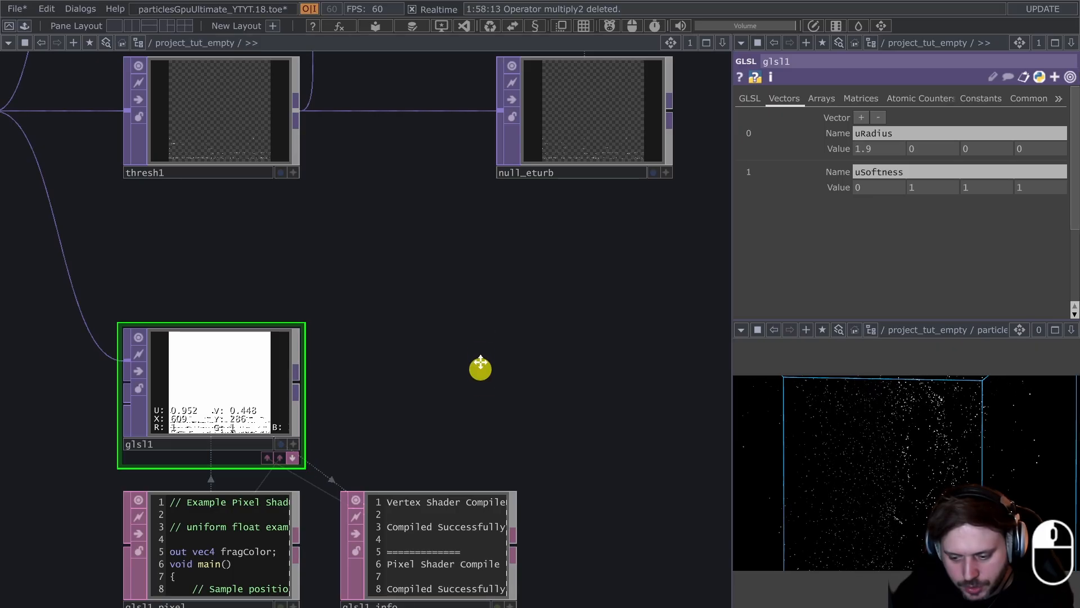
scroll(350, 338, "down", 1)
scroll(256, 328, "down", 3)
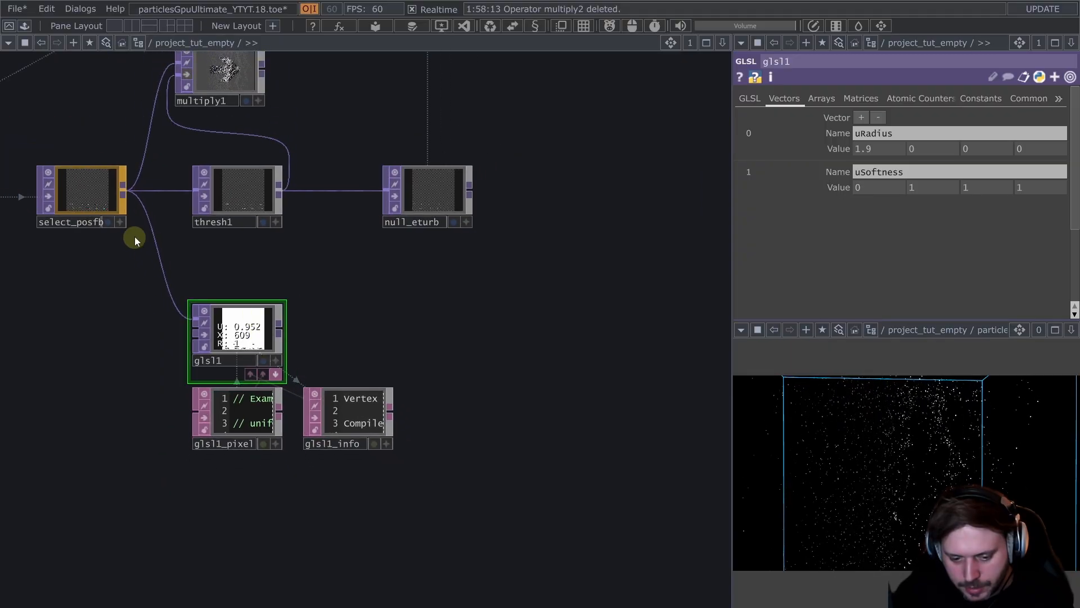
- Feed glsl1 into multiply1 in place of thresh1 and activate multiply1's viewer
right_click(169, 189)
left_click(404, 295)
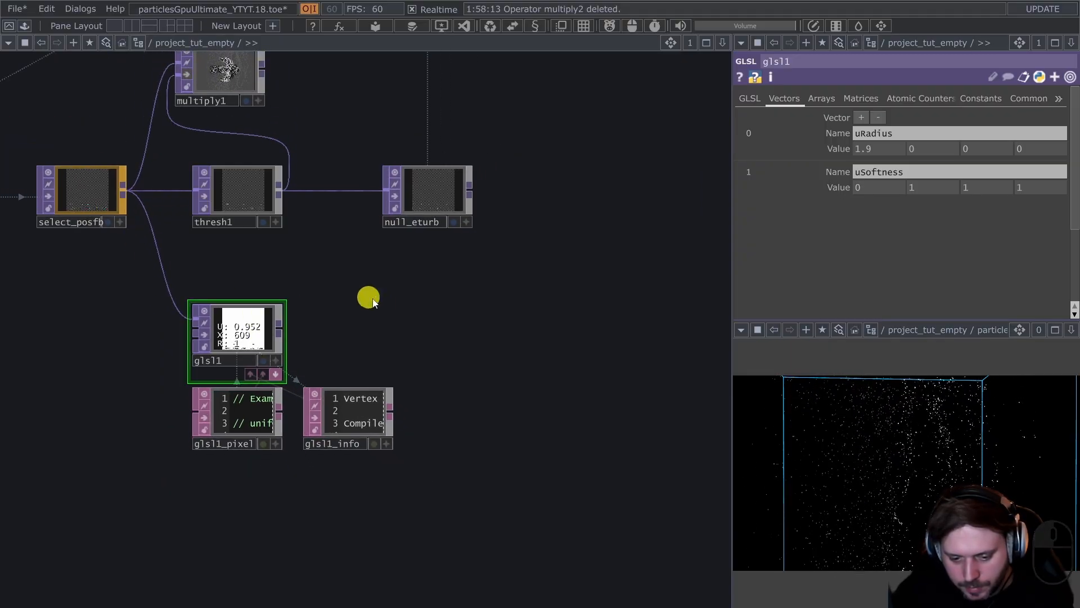
left_click_drag(376, 321, 447, 452)
left_click_drag(350, 460, 292, 564)
scroll(286, 201, "up", 5)
key("a")
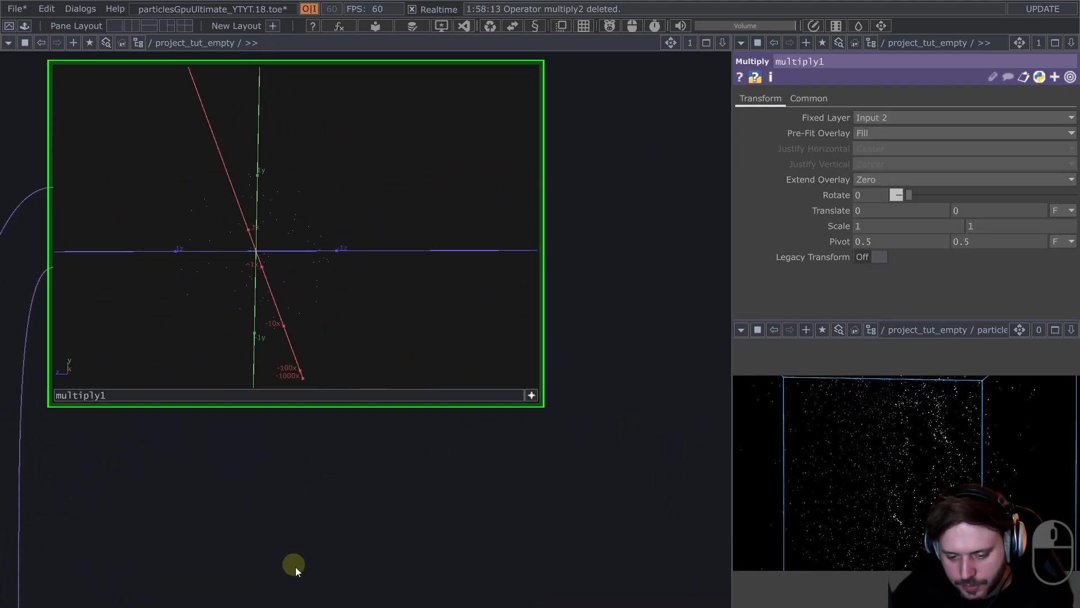
- Connect glsl1's output to null_eturb in place of thresh1
scroll(321, 386, "down", 10)
left_click_drag(494, 398, 403, 415)
left_click_drag(366, 594, 416, 446)
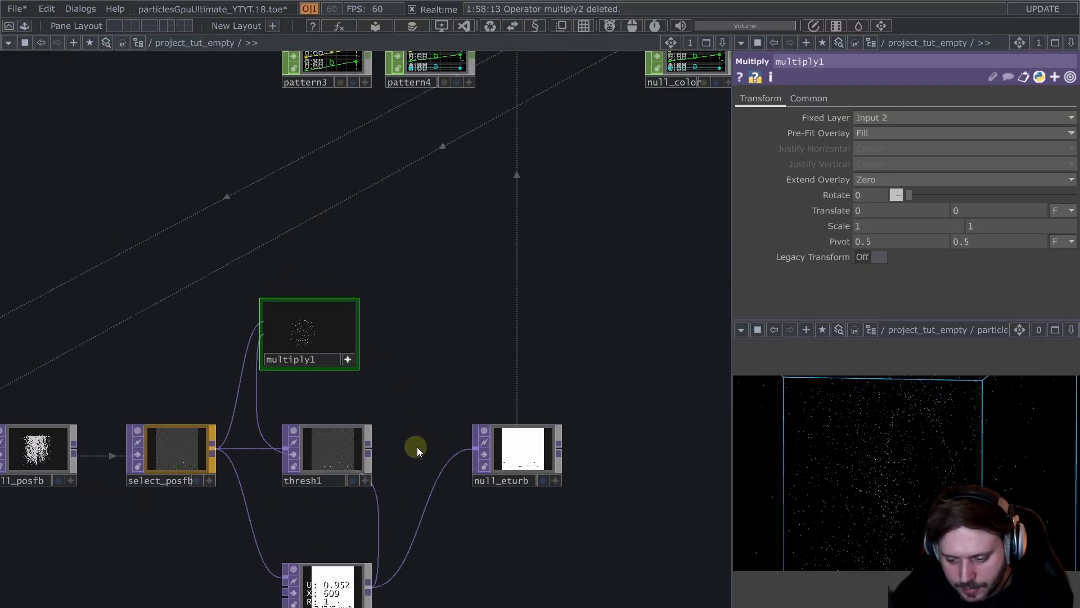
left_click_drag(896, 510, 893, 484)
left_click_drag(518, 579, 550, 462)
- Switch to Cursor, change the sphere radius in the mask's step function to 3.0, and return to TouchDesigner
key("alt+Tab")
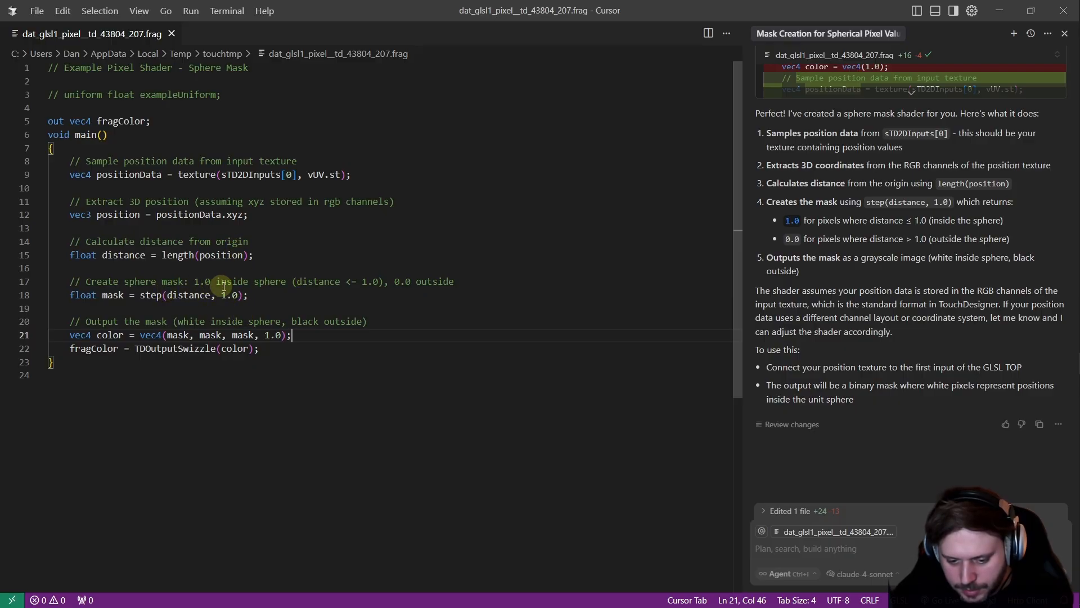
left_click_drag(223, 295, 227, 295)
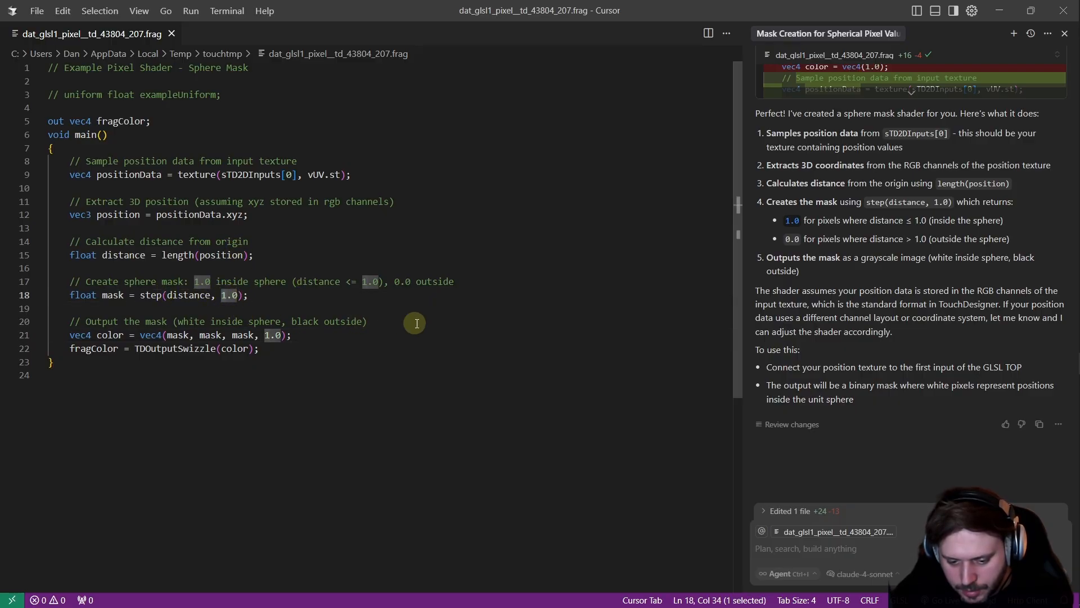
type("3")
key("alt+Tab")
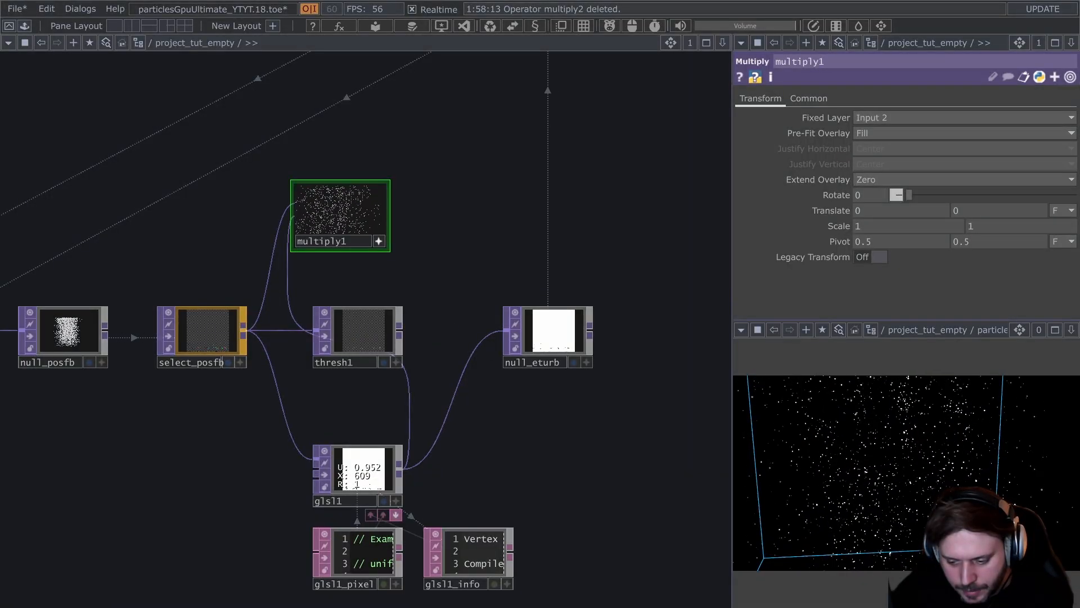
- Bring up the particlesGpu viewer window and set particlesGpu's Birth to 10
left_click_drag(813, 494, 861, 489)
key("alt+Tab")
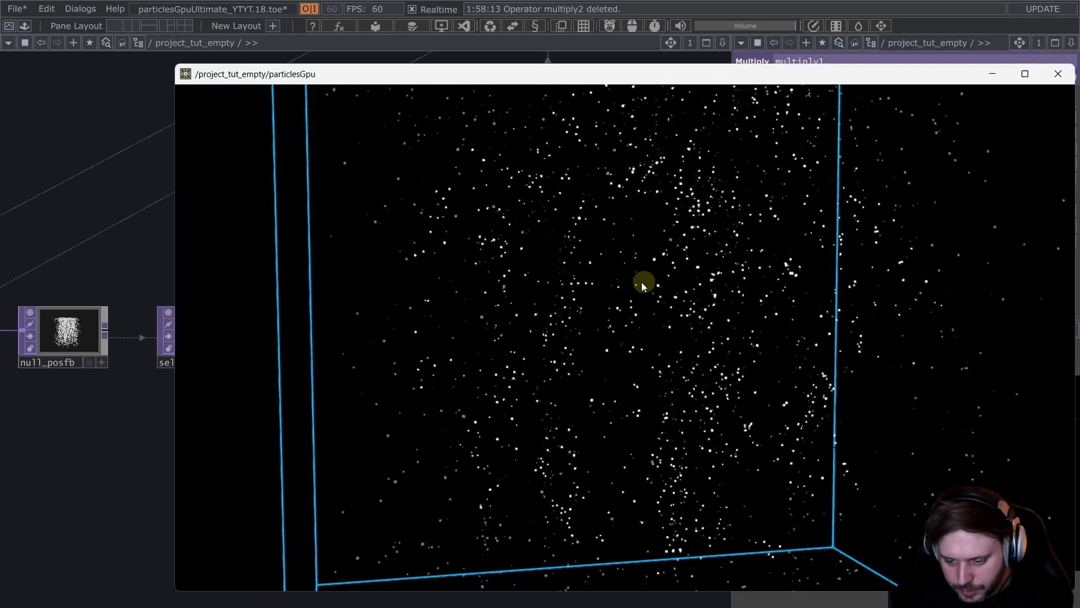
left_click_drag(641, 280, 364, 366)
left_click_drag(646, 74, 593, 251)
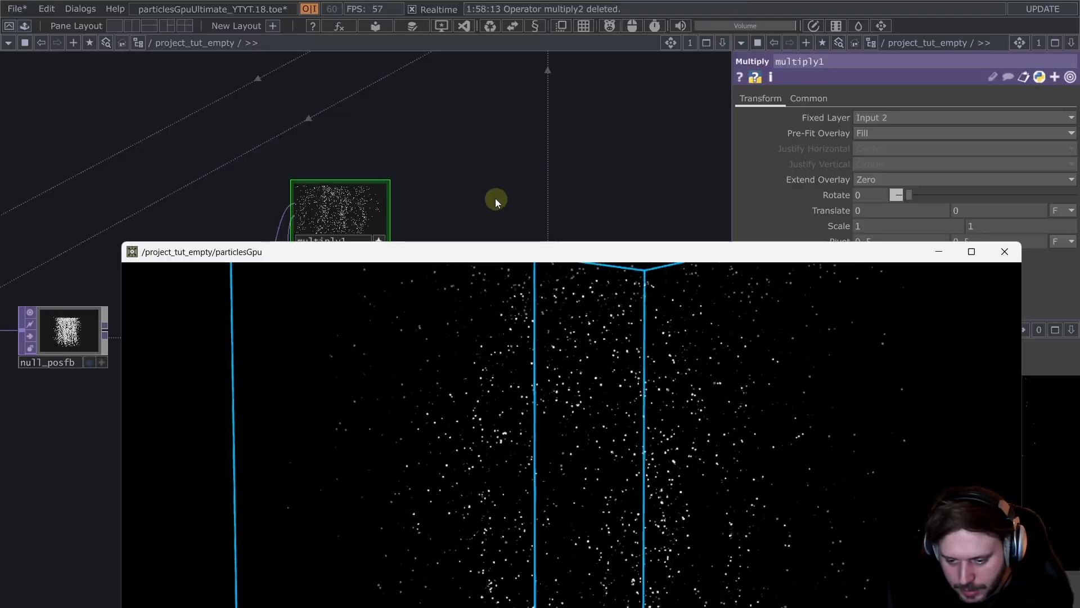
scroll(501, 199, "down", 5)
left_click_drag(521, 163, 458, 206)
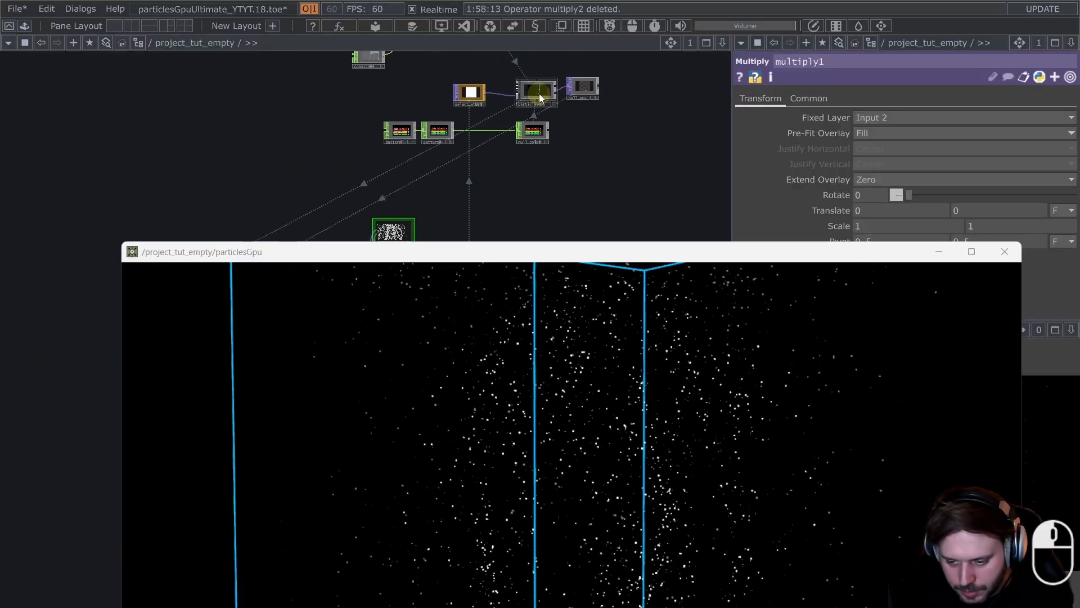
left_click(536, 90)
left_click(779, 119)
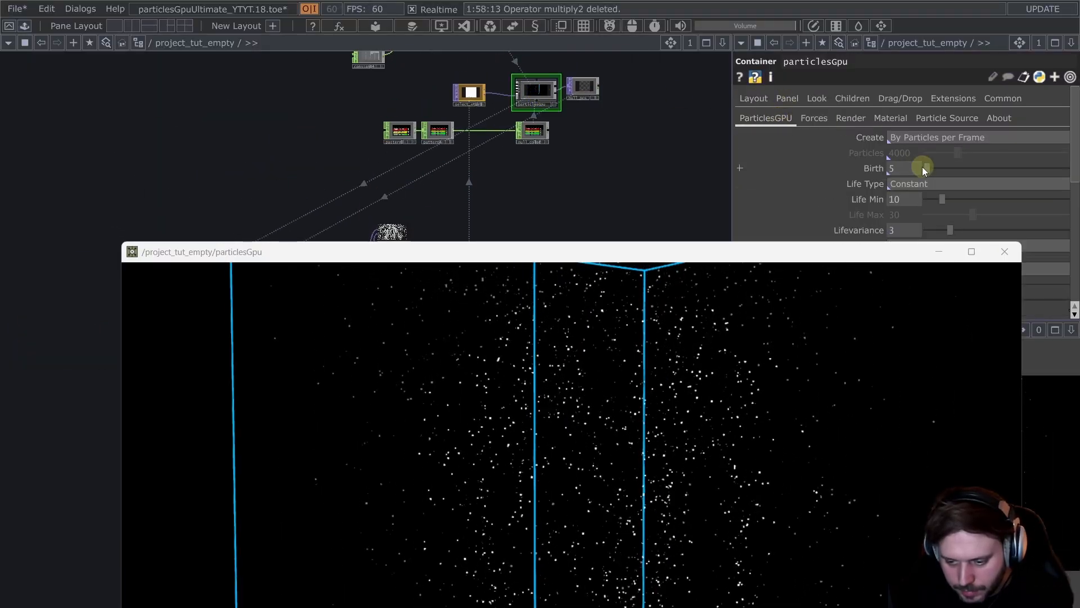
type("0")
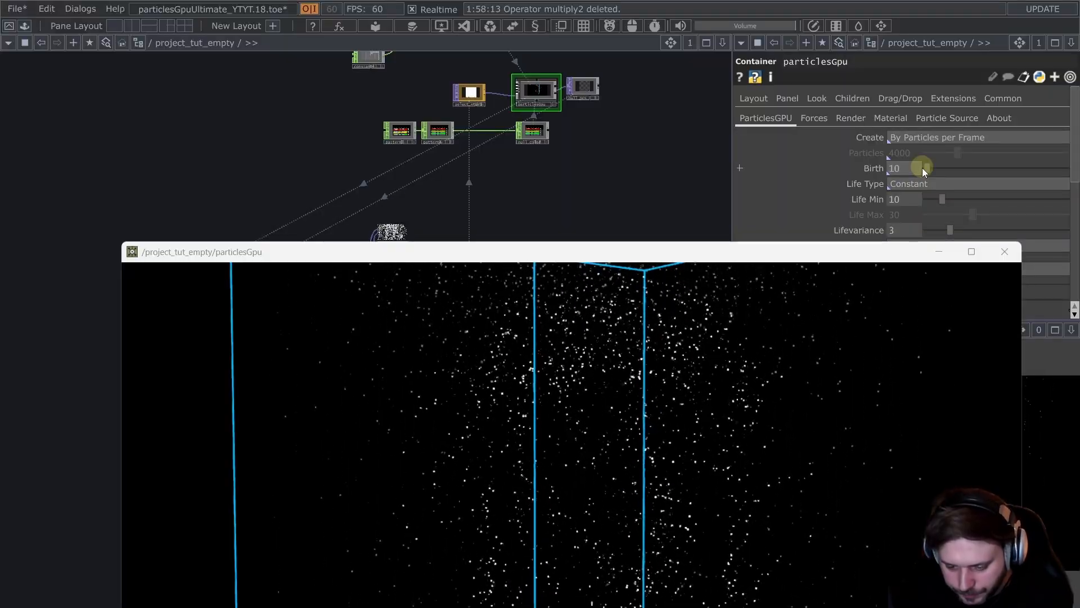
- Check the particles in the floating particlesGpu window, close it, and widen the parameter and preview panes
left_click_drag(699, 250, 699, 109)
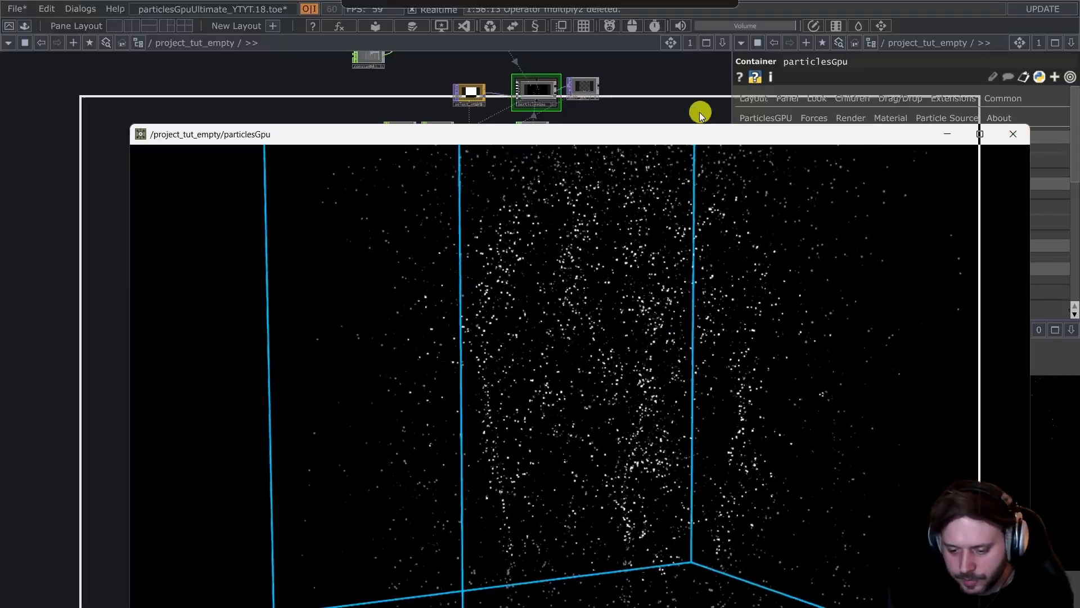
left_click_drag(664, 186, 584, 294)
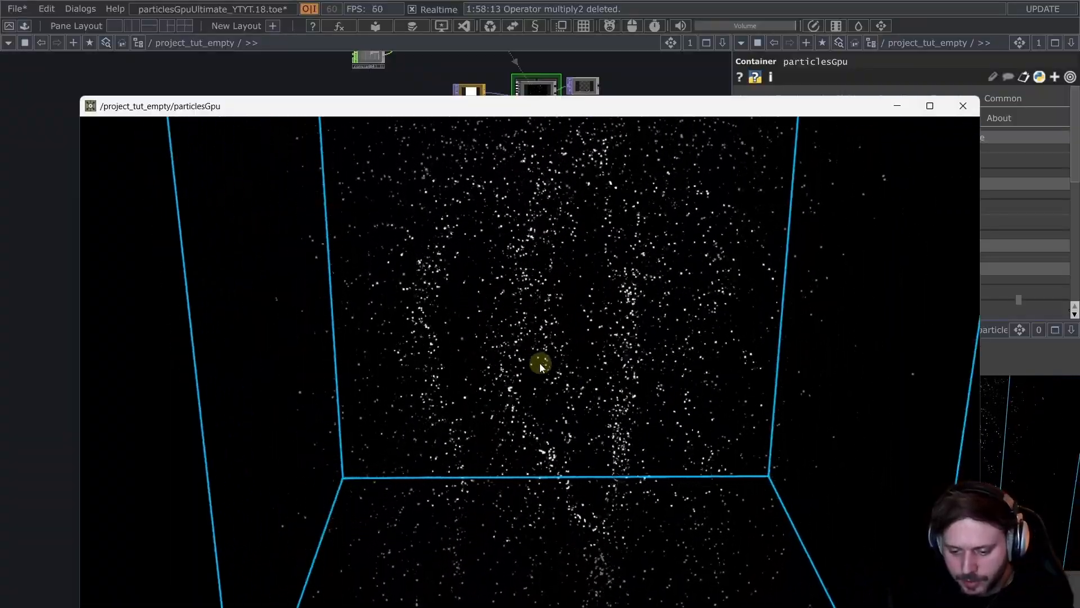
left_click_drag(554, 264, 670, 309)
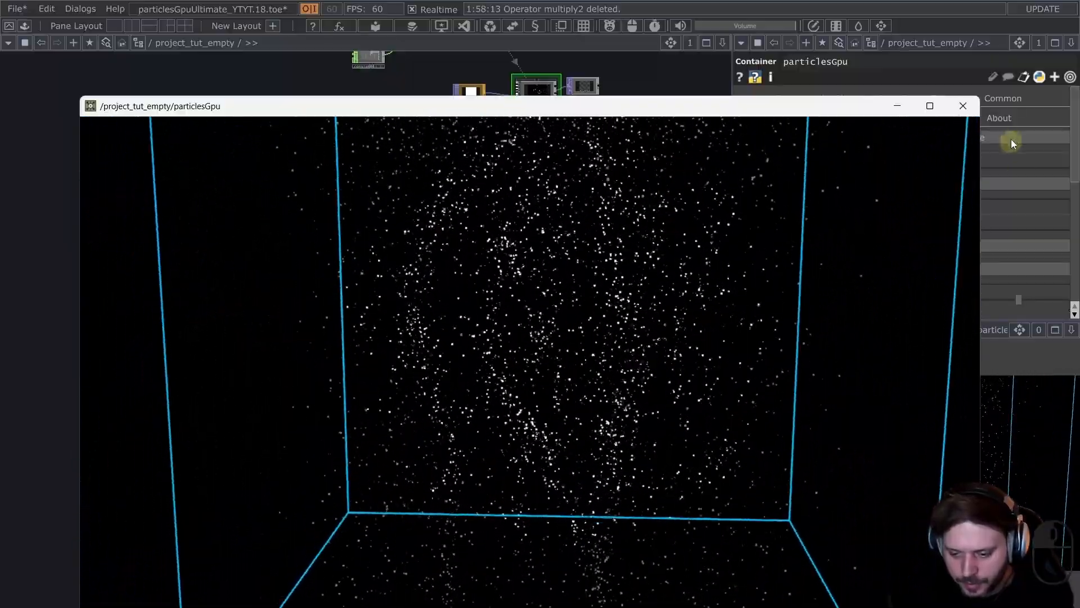
left_click(963, 106)
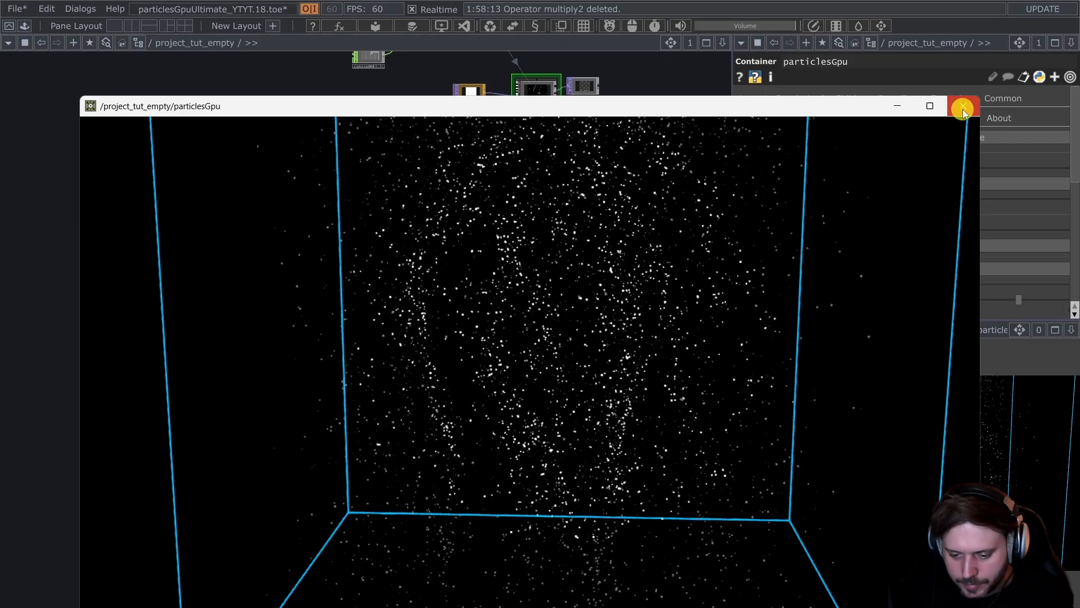
key("alt+Tab")
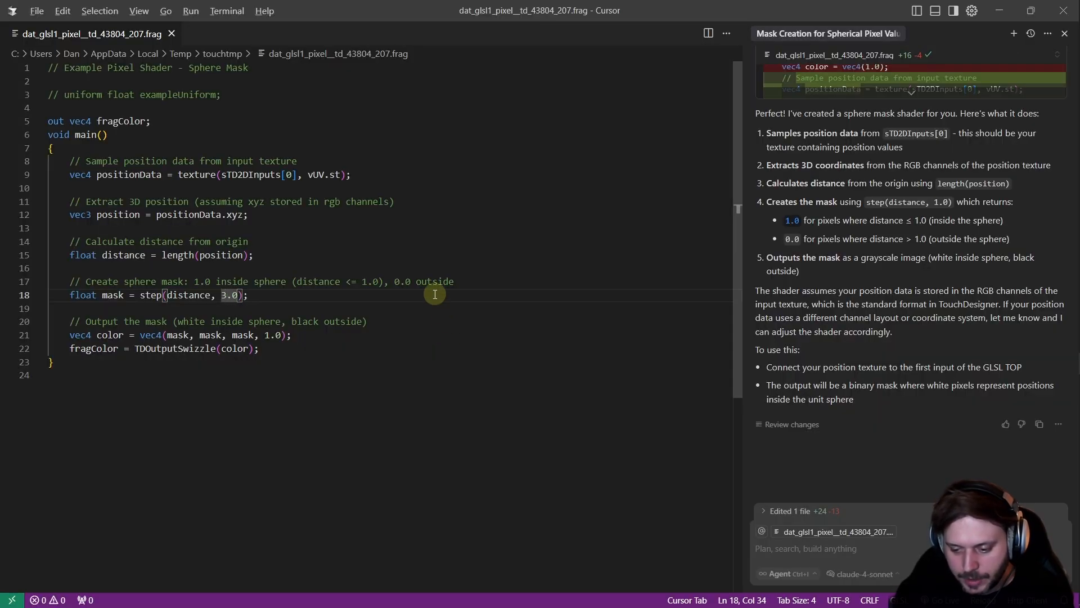
key("alt+Tab")
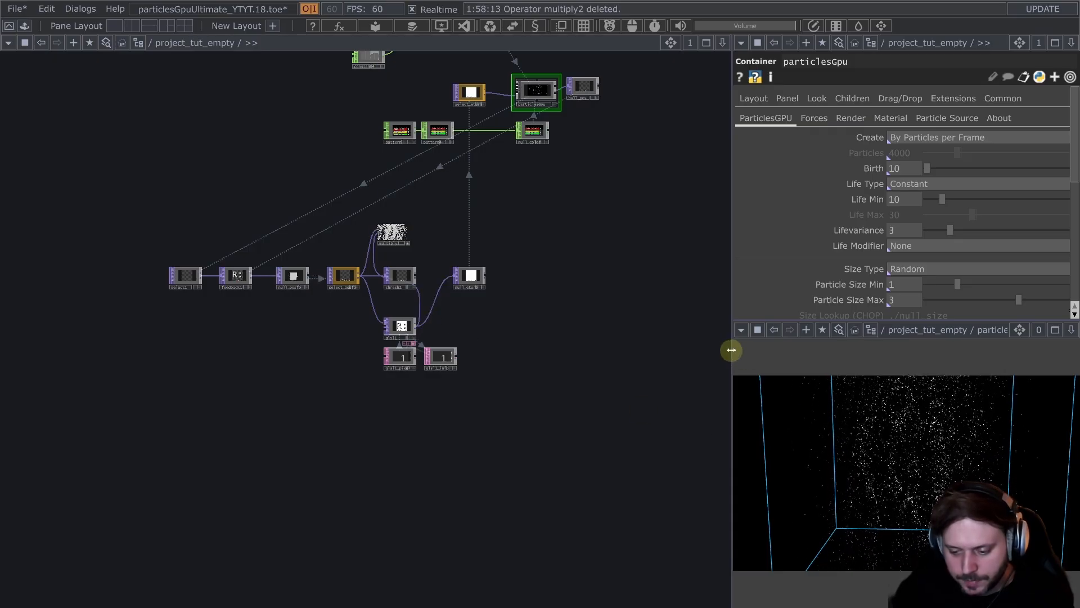
left_click_drag(731, 350, 594, 352)
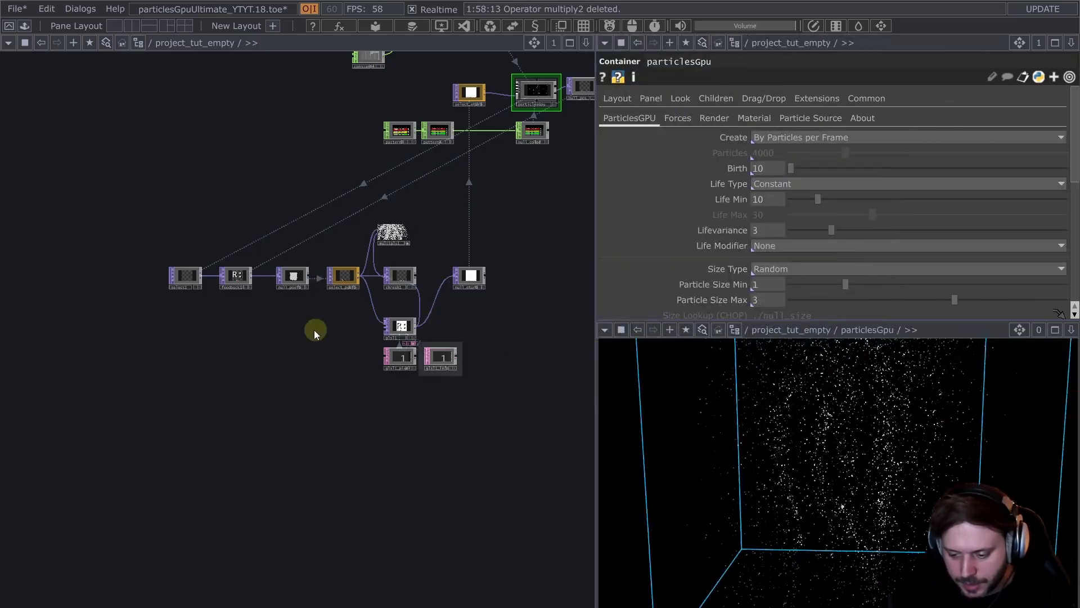
- In Cursor, have the AI chat give the mask two radiuses, one where a falloff begins and one where it ends, and accept the file changes
key("alt+Tab")
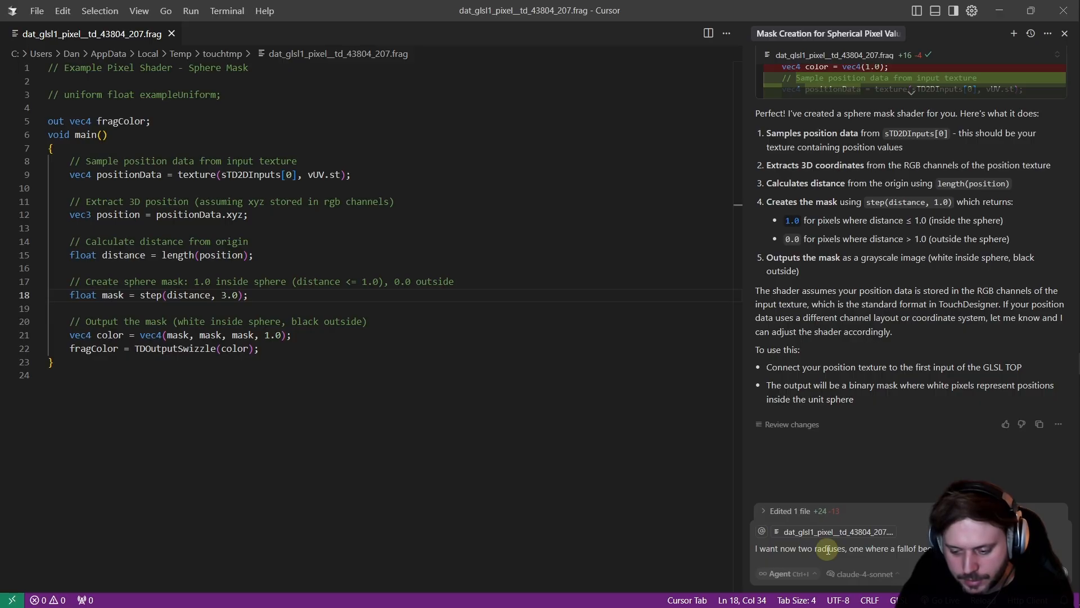
key("Return")
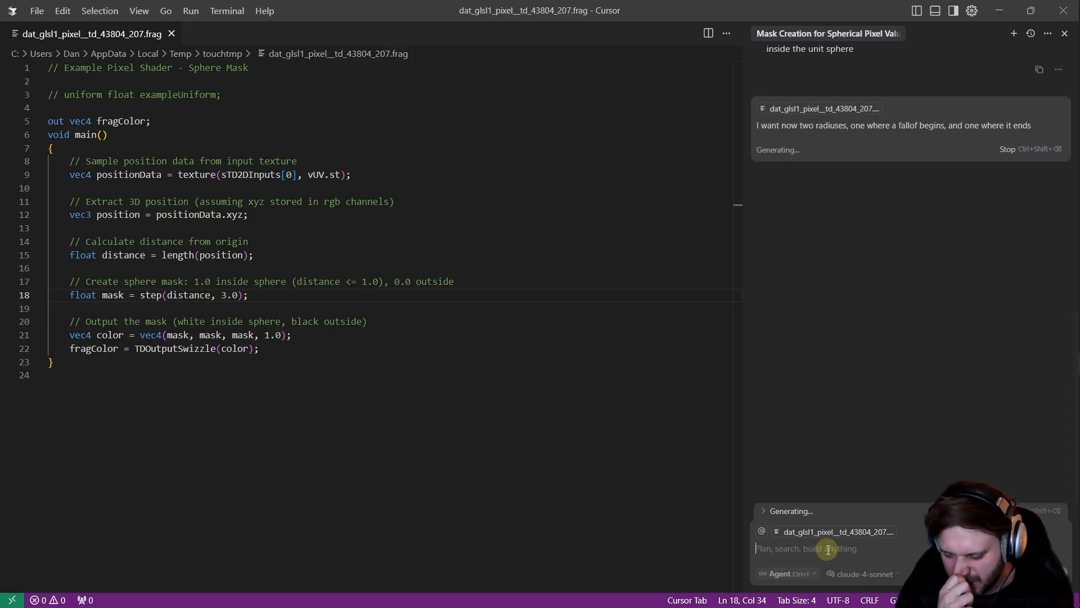
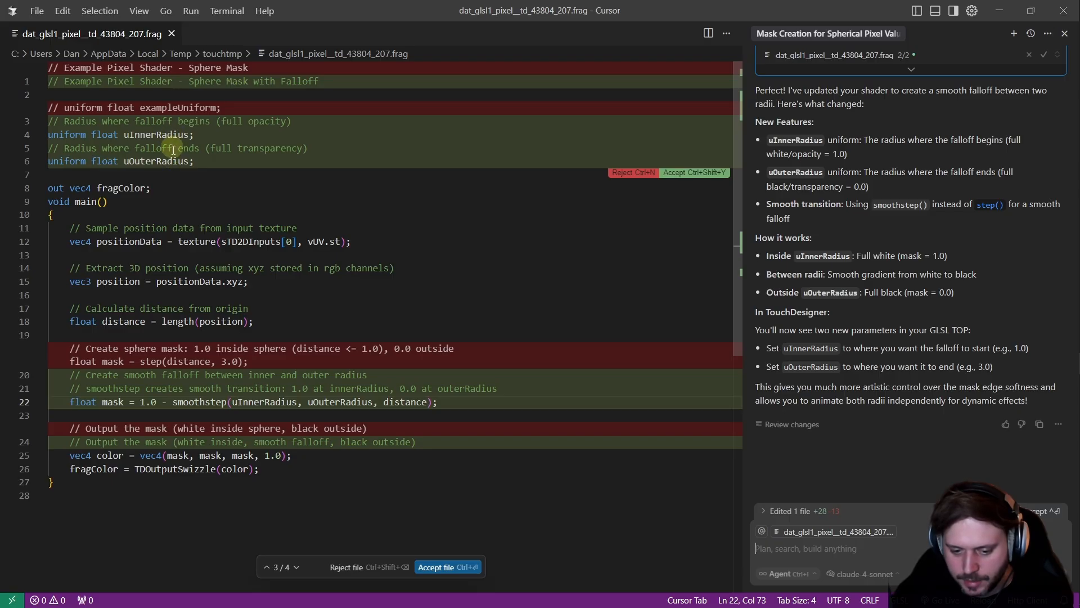
left_click(435, 568)
left_click(394, 348)
- Return to TouchDesigner, enlarge the glsl1_pixel node, and activate its viewer to expose the shader text
key("alt+Tab")
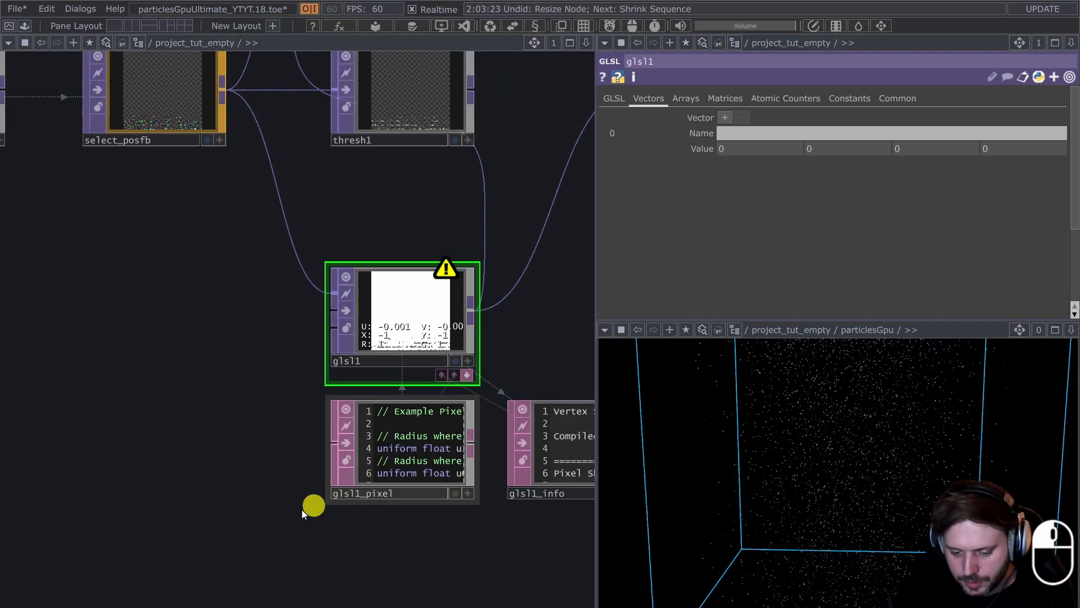
left_click_drag(313, 507, 145, 530)
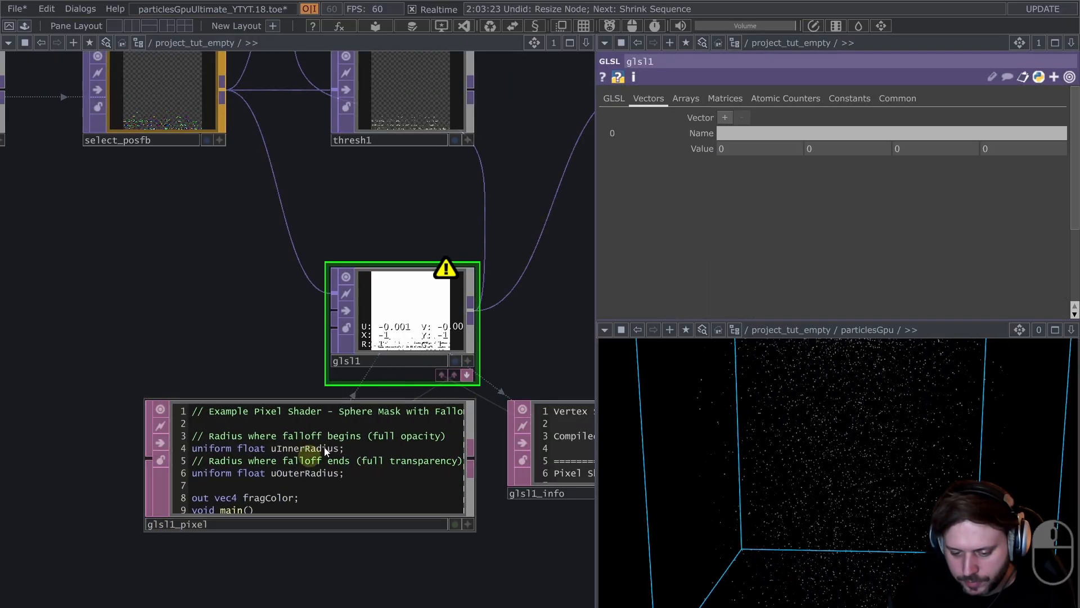
left_click(302, 452)
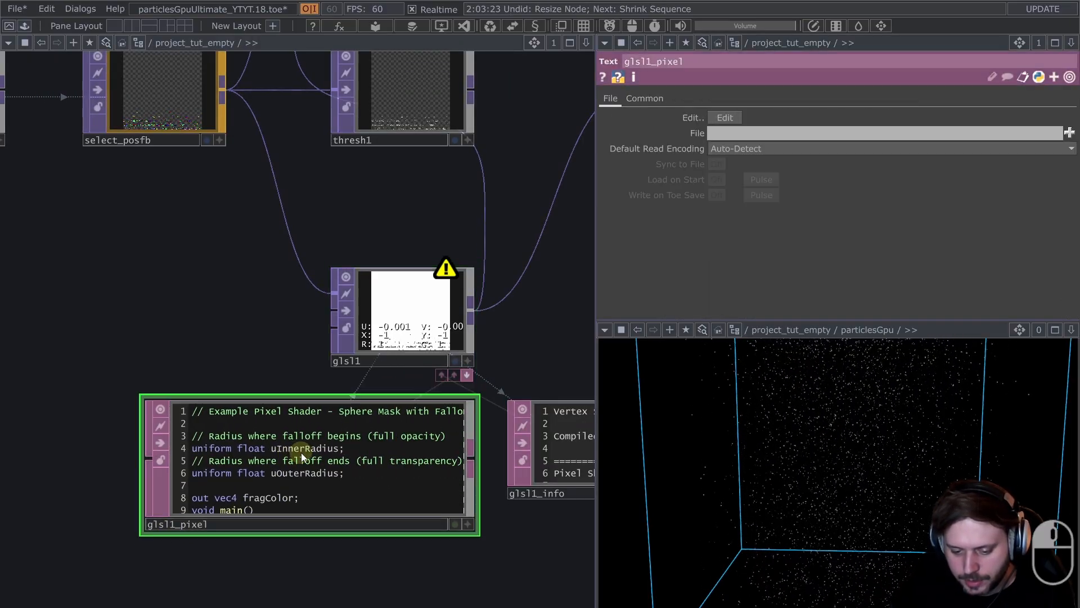
key("a")
- Define two vector uniforms on glsl1: uInnerRadius with value 0.2 and uOuterRadius with value 4.5
left_click(402, 315)
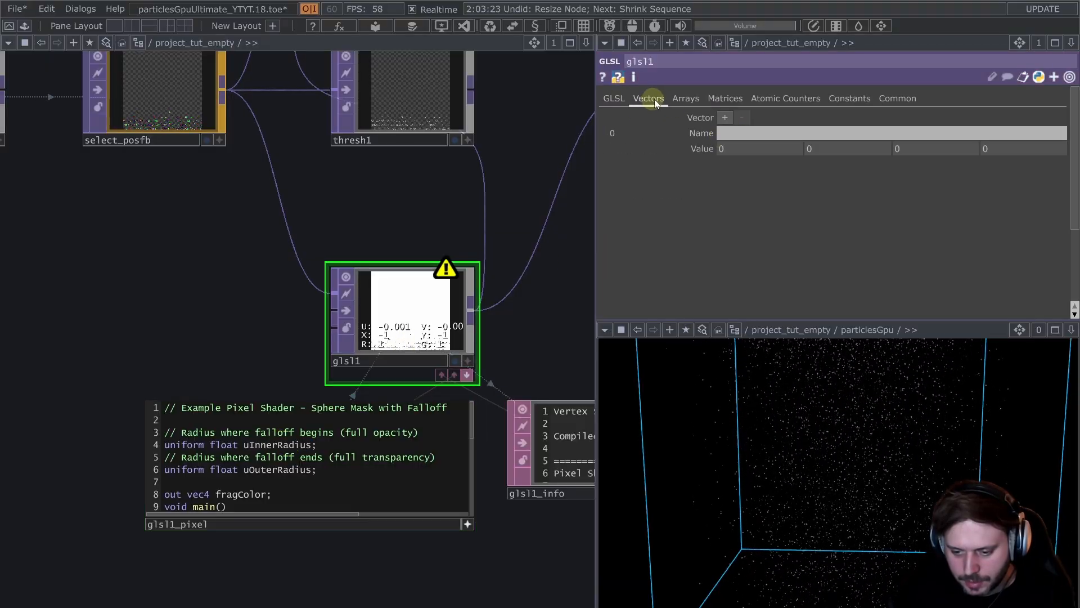
left_click(619, 104)
left_click(656, 101)
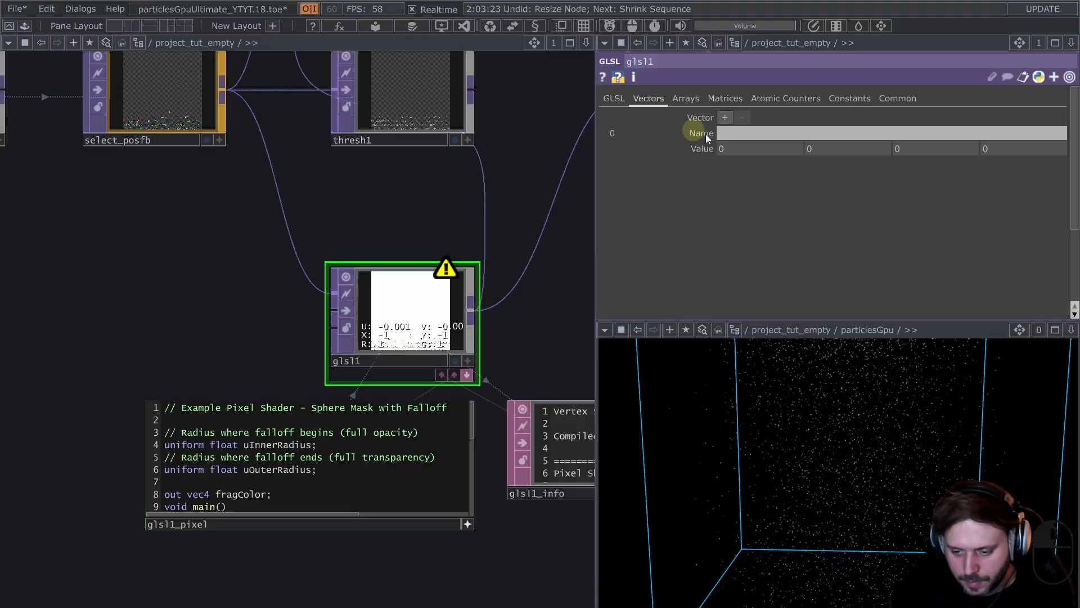
left_click(739, 134)
type("uInnerRadius")
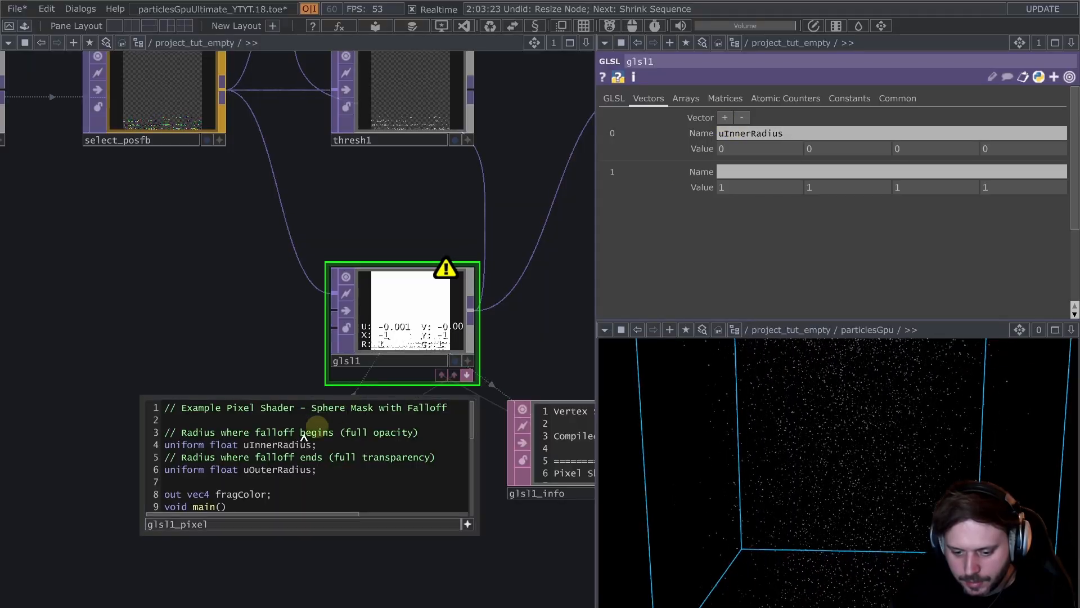
key("ctrl+c")
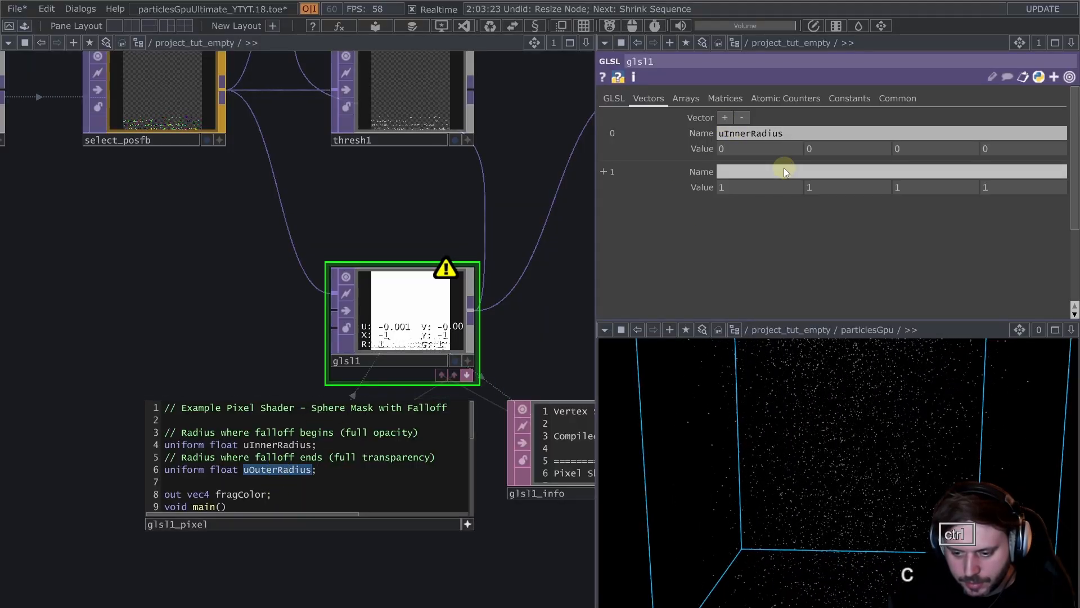
left_click(778, 170)
left_click(253, 212)
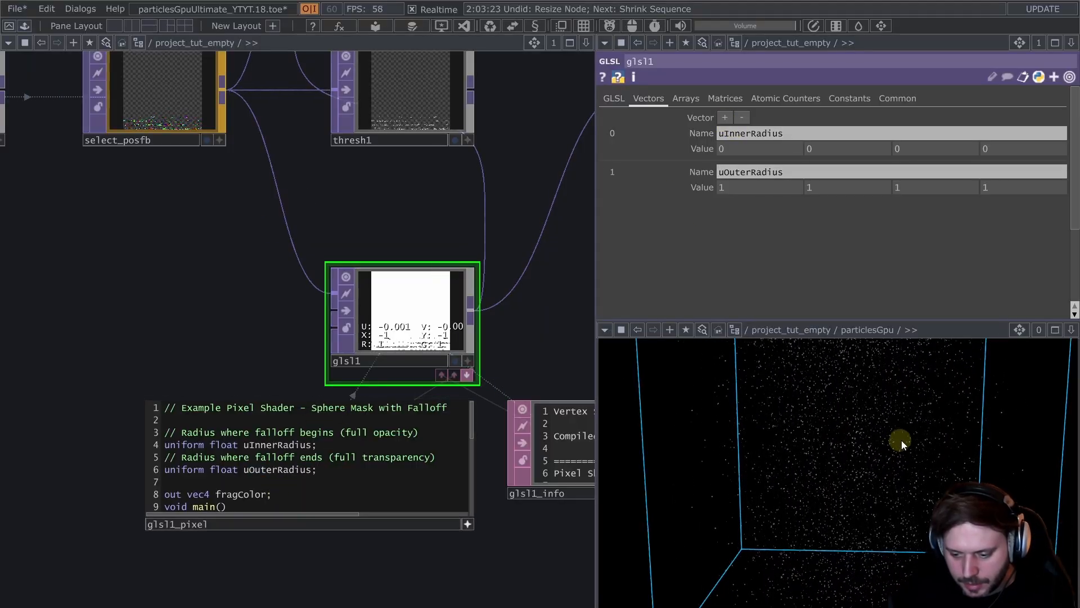
left_click_drag(848, 469, 895, 479)
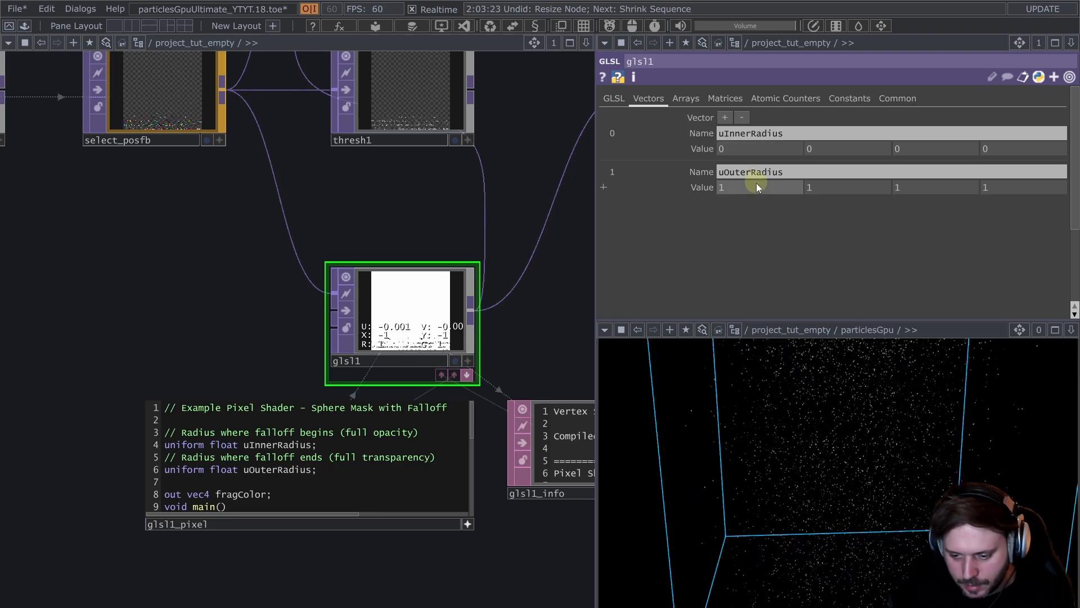
middle_click_drag(756, 184, 1074, 201)
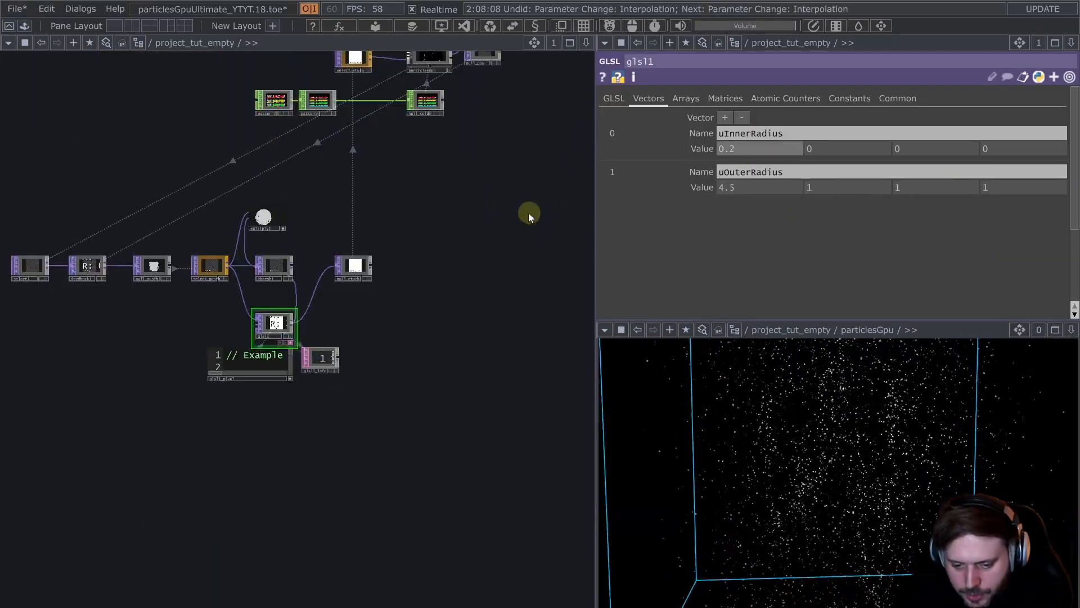
- Examine pattern3's parameters and the colour lookup chain alongside the multiply1 and glsl1 mask network
scroll(456, 306, "up", 3)
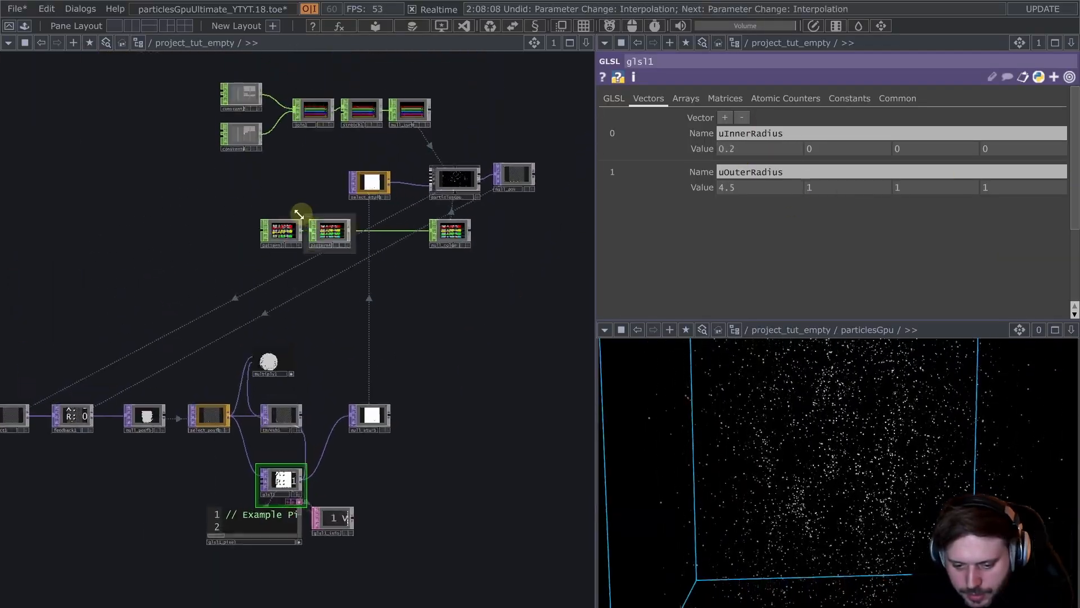
scroll(299, 214, "up", 5)
left_click(260, 240)
middle_click_drag(777, 302, 461, 294)
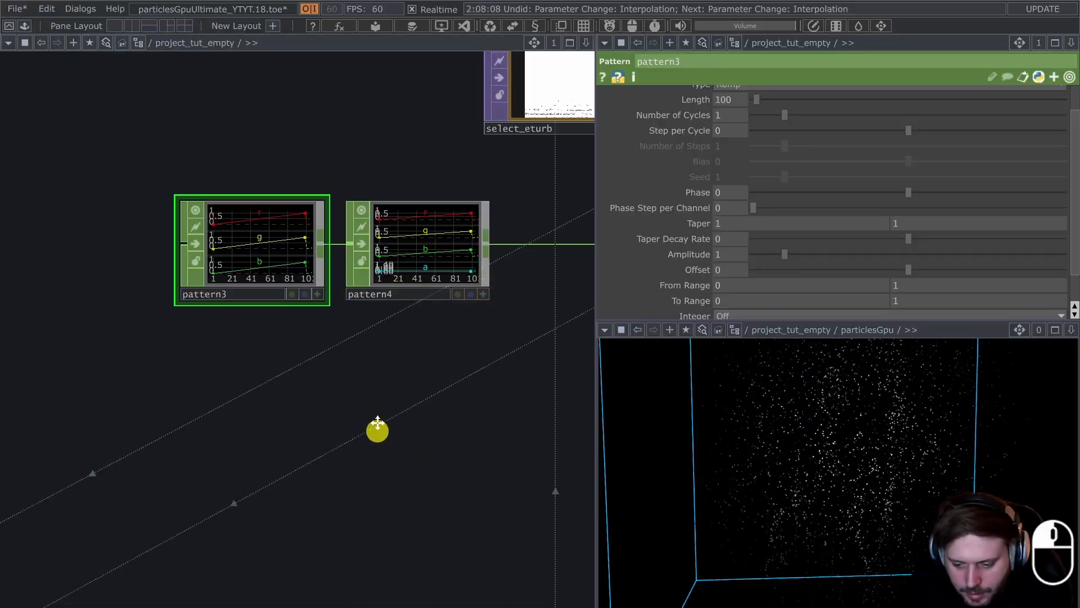
left_click_drag(377, 429, 352, 284)
scroll(352, 285, "down", 2)
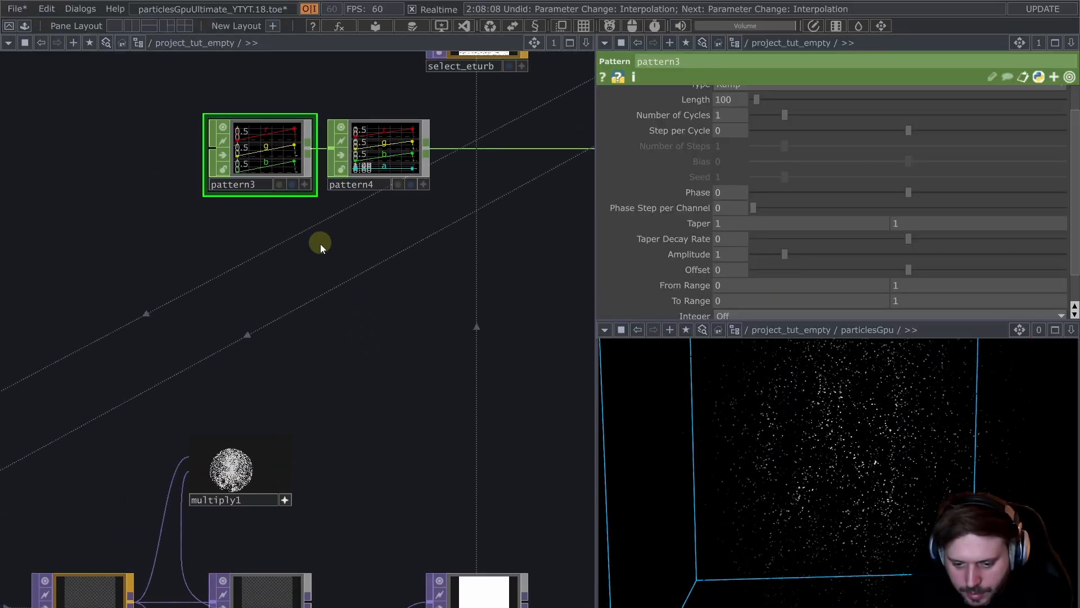
left_click_drag(321, 241, 289, 149)
scroll(323, 173, "down", 2)
scroll(323, 178, "down", 1)
scroll(253, 72, "up", 9)
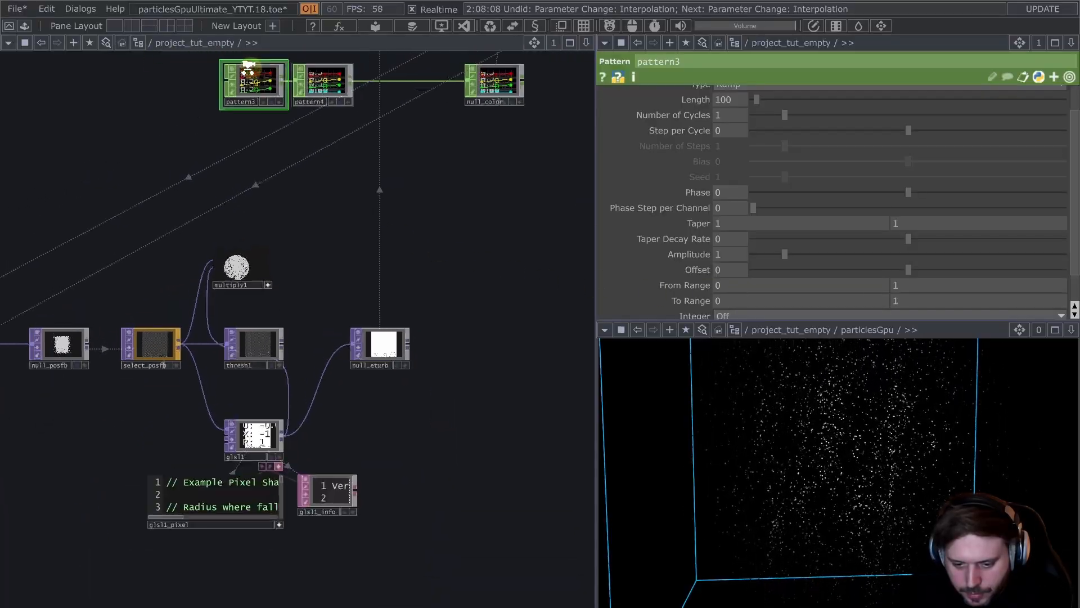
- Tune the mask falloff on glsl1 by setting uInnerRadius to 0.8 and uOuterRadius to 3.3
scroll(259, 132, "down", 7)
left_click_drag(347, 287, 320, 129)
left_click_drag(398, 369, 499, 351)
left_click(329, 388)
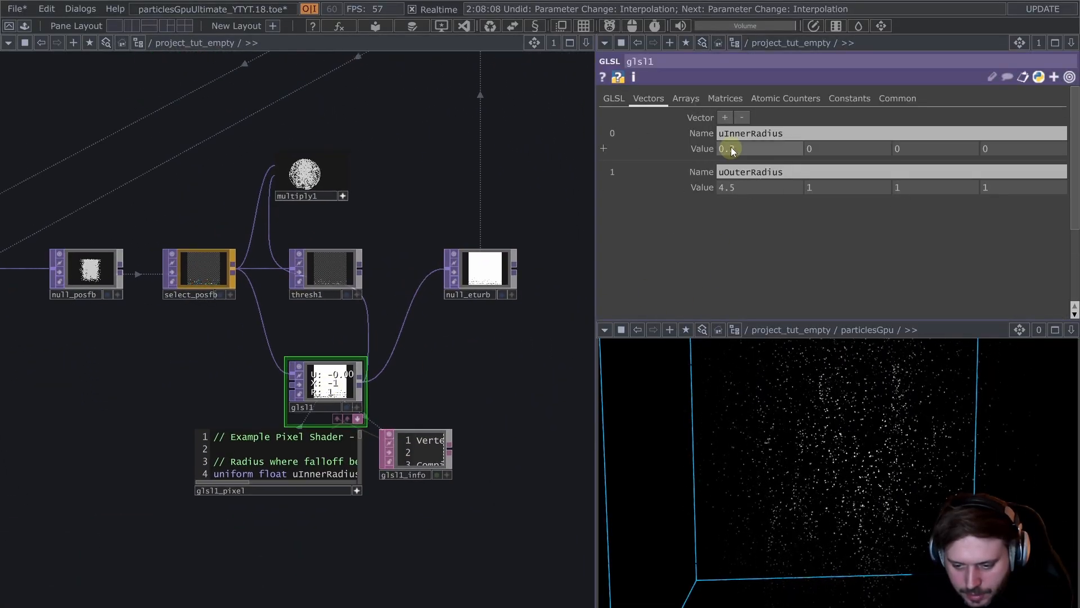
middle_click_drag(730, 149, 822, 179)
middle_click_drag(770, 201, 470, 179)
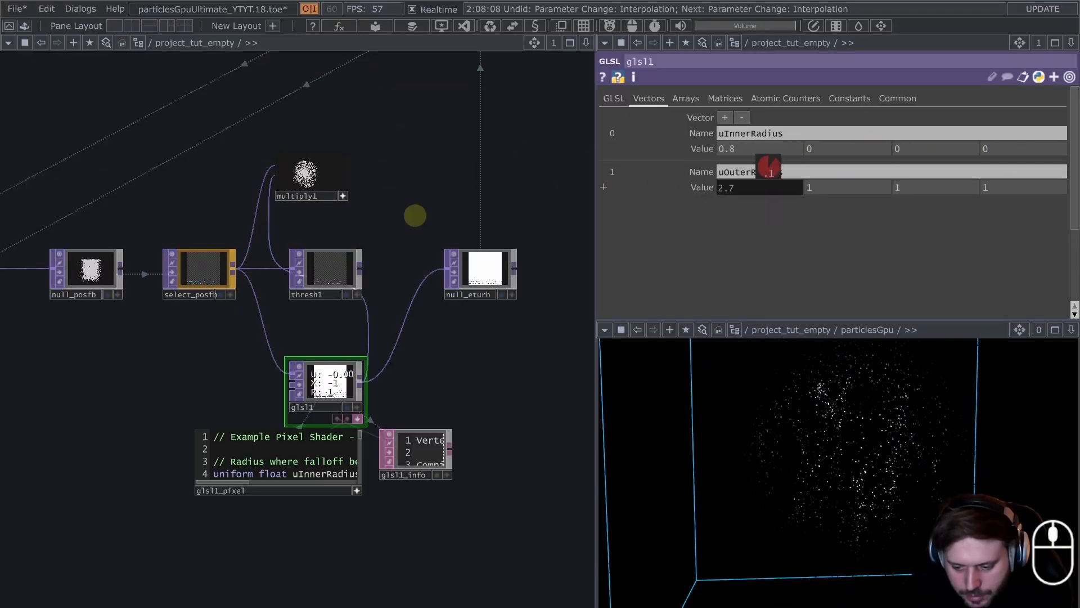
middle_click_drag(680, 188, 692, 187)
- Adjust the start value of the To Range on pattern3 in the colour lookup chain
left_click_drag(510, 194, 391, 550)
left_click(217, 279)
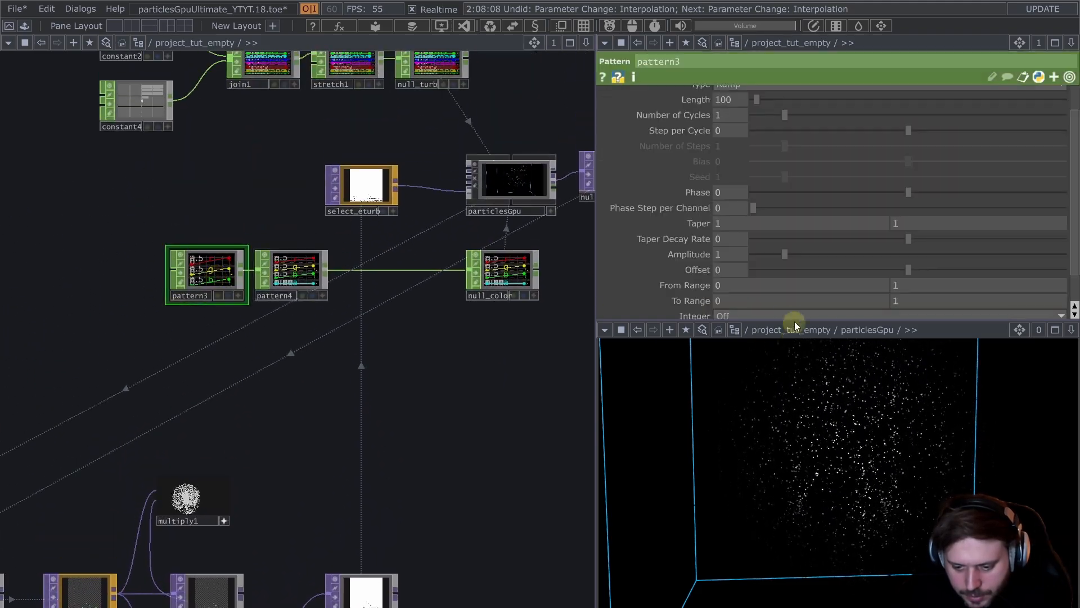
middle_click_drag(753, 296, 844, 304)
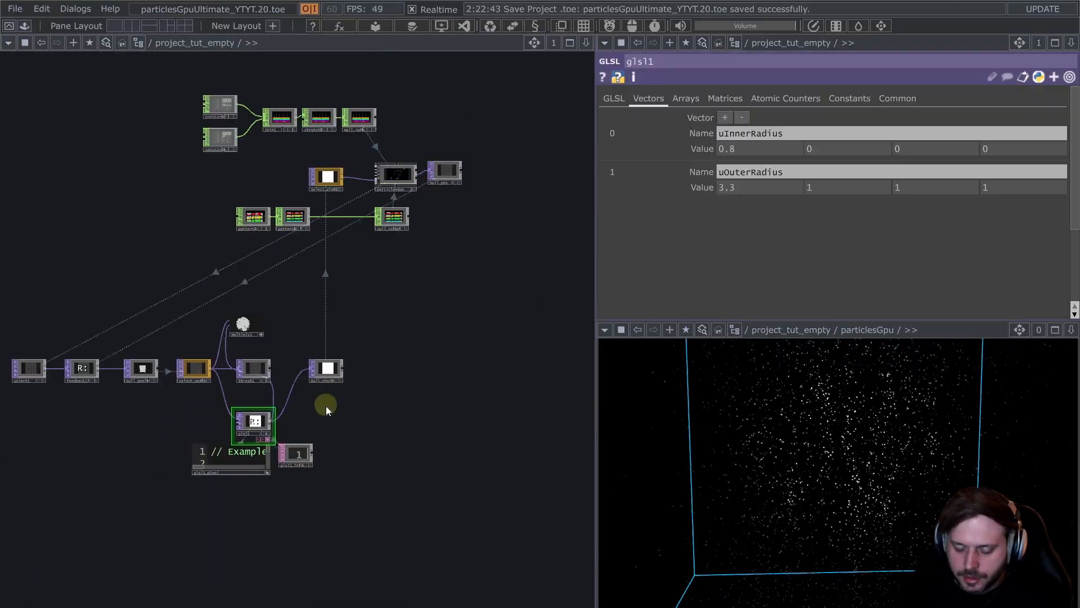
- Examine the glsl1 mask output up close and compare its empty-pixel alpha with the select_posfb texture
scroll(326, 403, "up", 10)
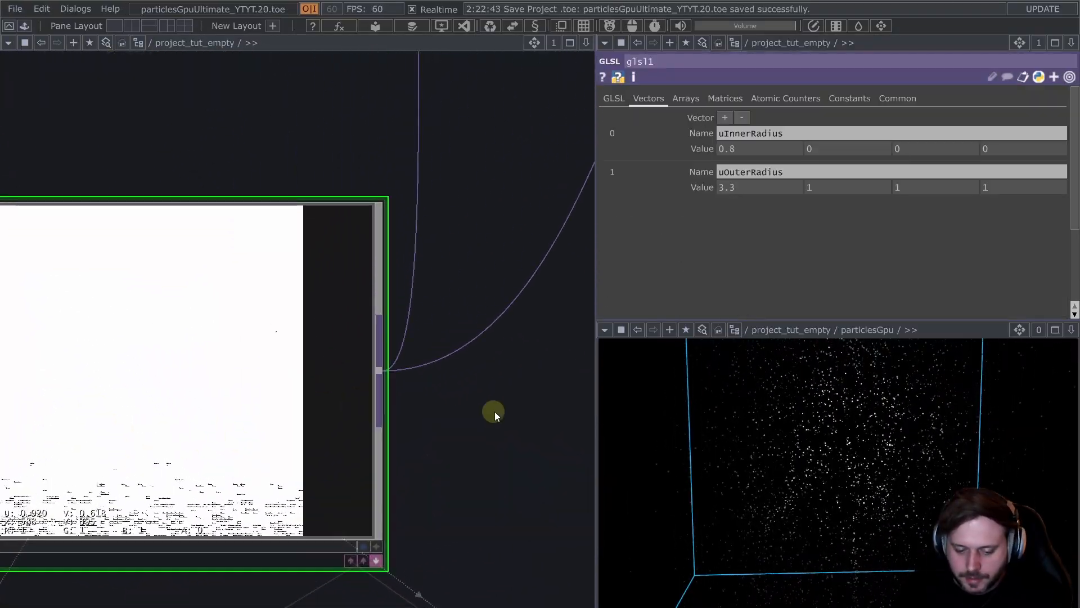
left_click_drag(505, 389, 553, 305)
scroll(553, 305, "down", 3)
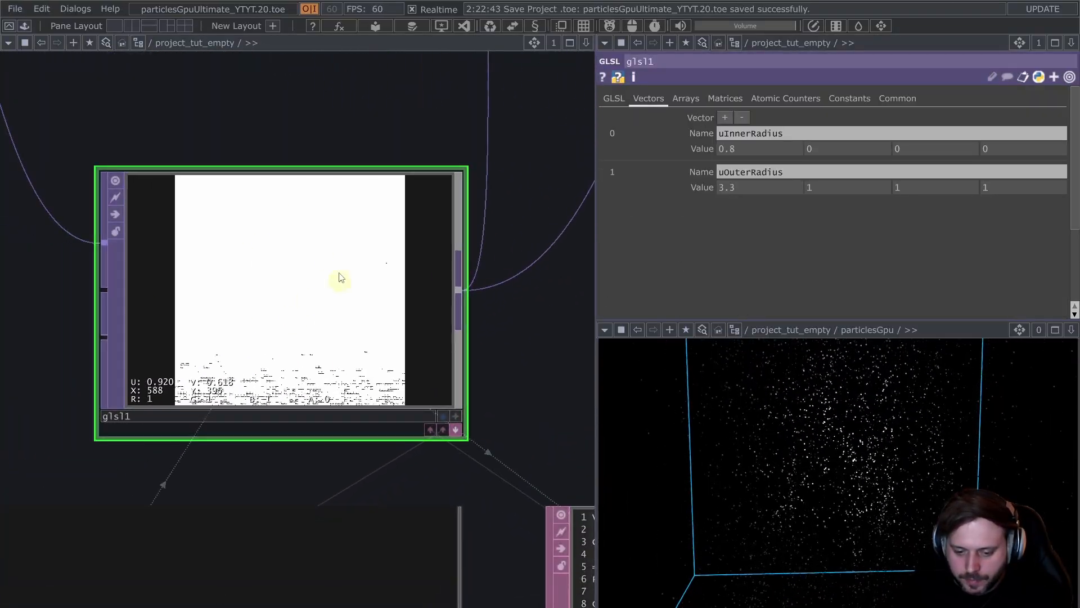
scroll(284, 284, "down", 5)
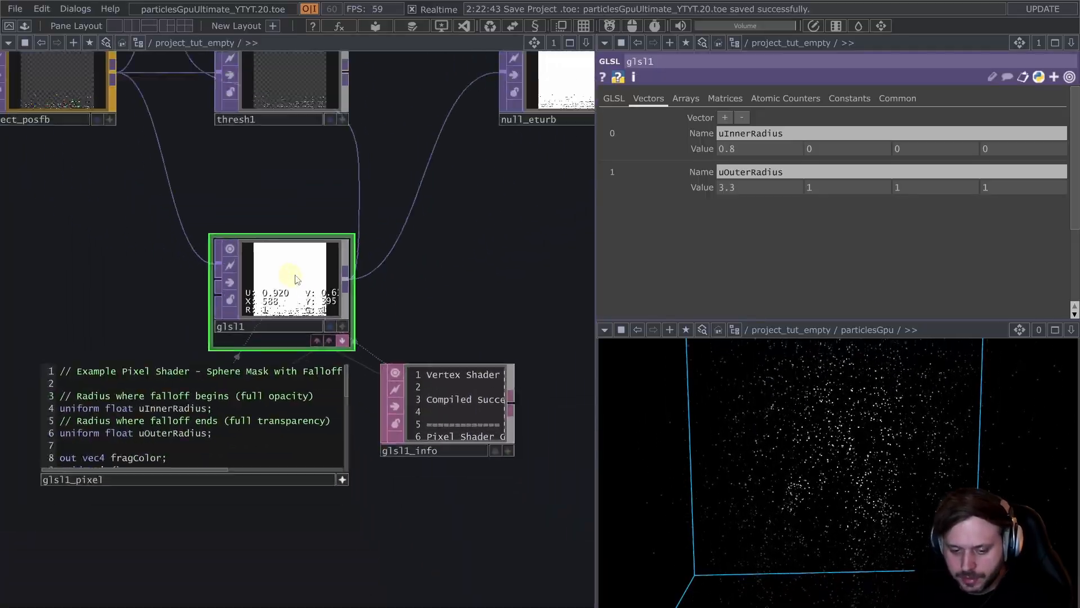
scroll(281, 287, "up", 10)
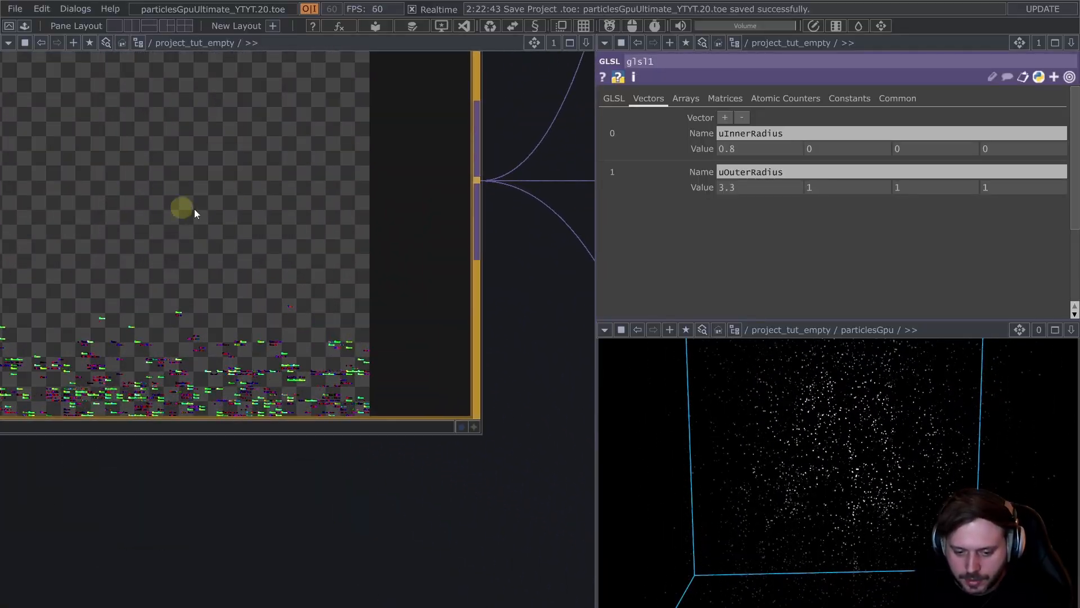
scroll(214, 180, "down", 5)
scroll(292, 225, "up", 5)
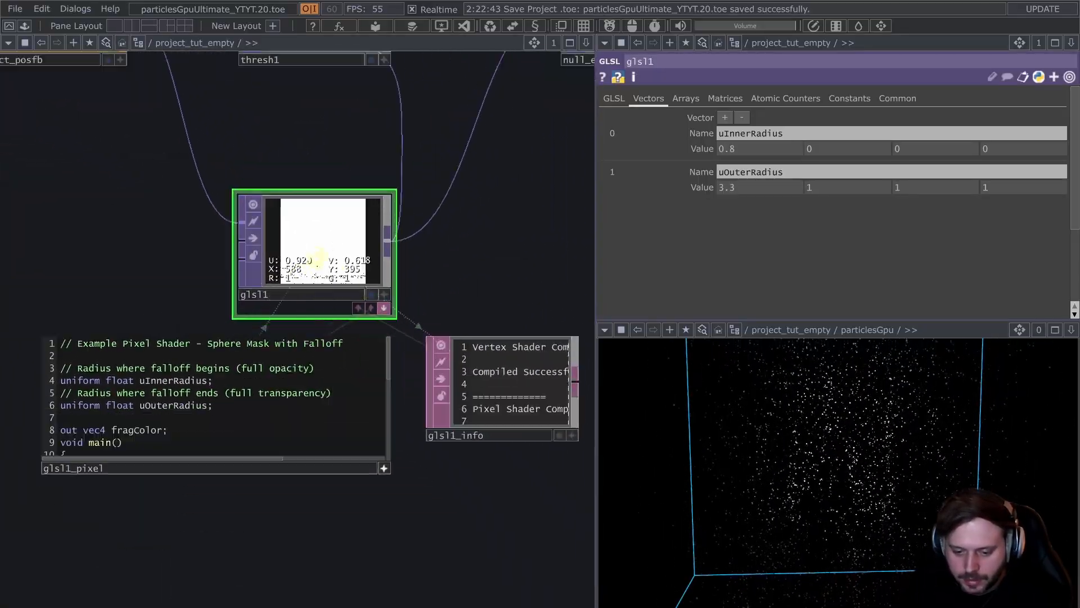
scroll(302, 234, "up", 2)
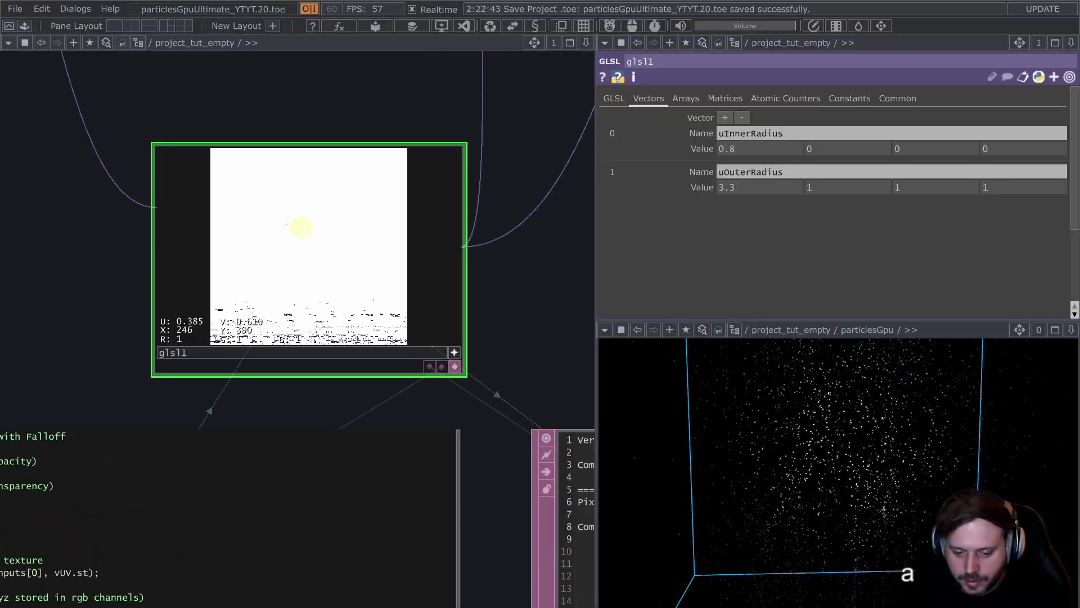
scroll(240, 240, "down", 5)
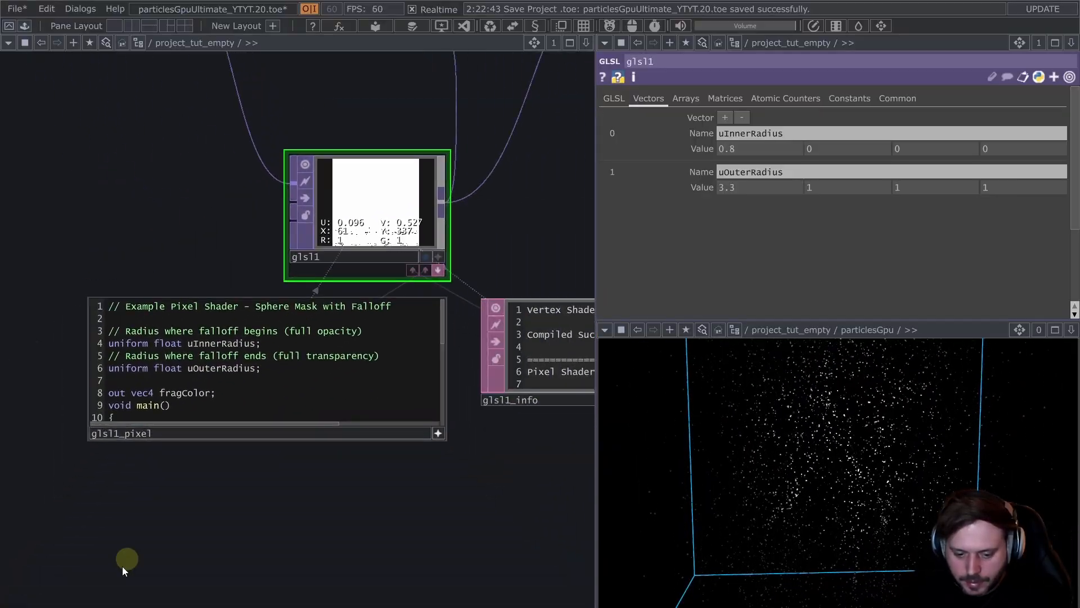
- In the glsl1_pixel shader, replace the 1.0 alpha in the vec4 color line with positionData.a
scroll(187, 515, "up", 3)
left_click_drag(225, 449, 263, 535)
left_click(486, 335)
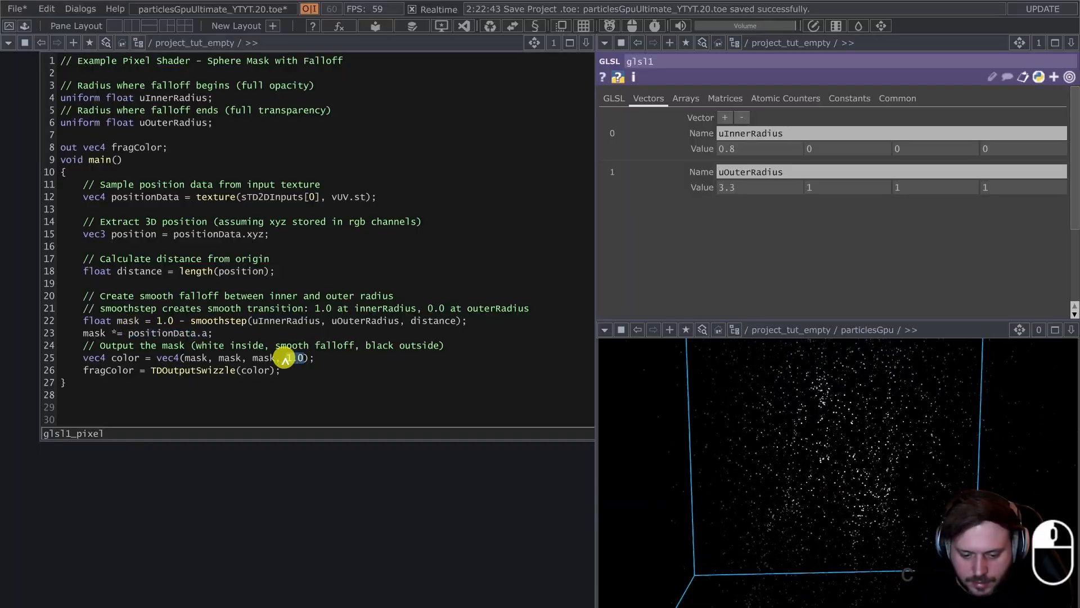
key("ctrl+v")
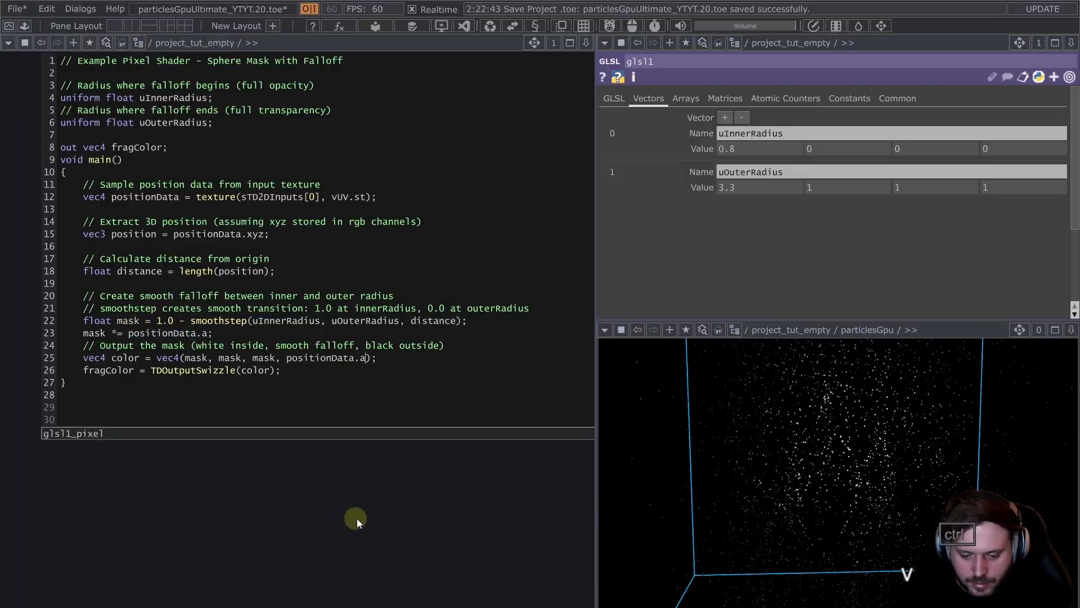
- Inspect the glsl1 mask output up close and read the RGBA values of individual particle pixels
scroll(358, 515, "down", 6)
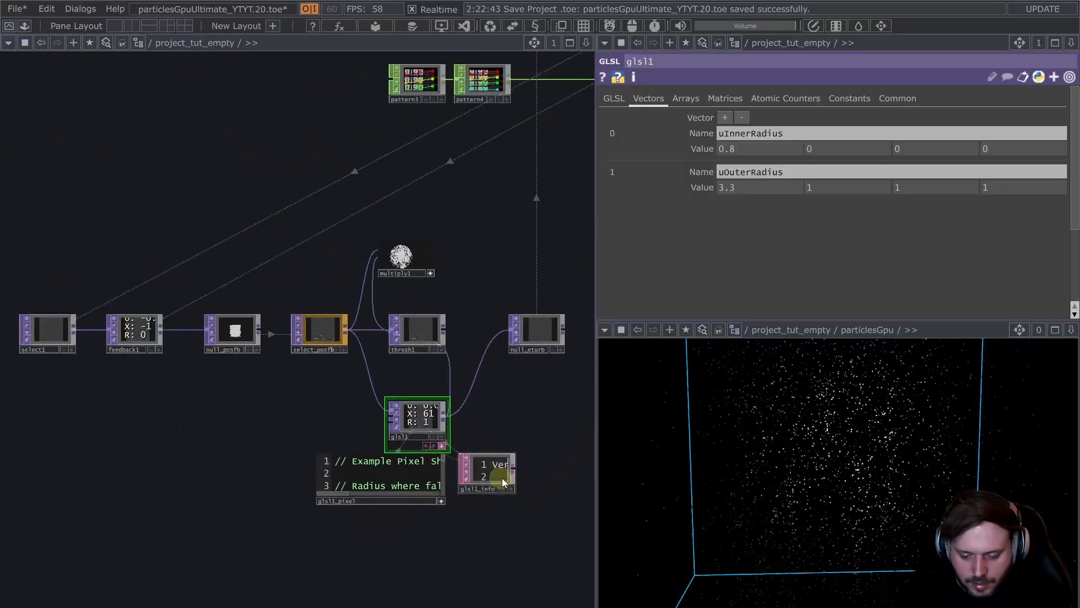
scroll(411, 413, "up", 8)
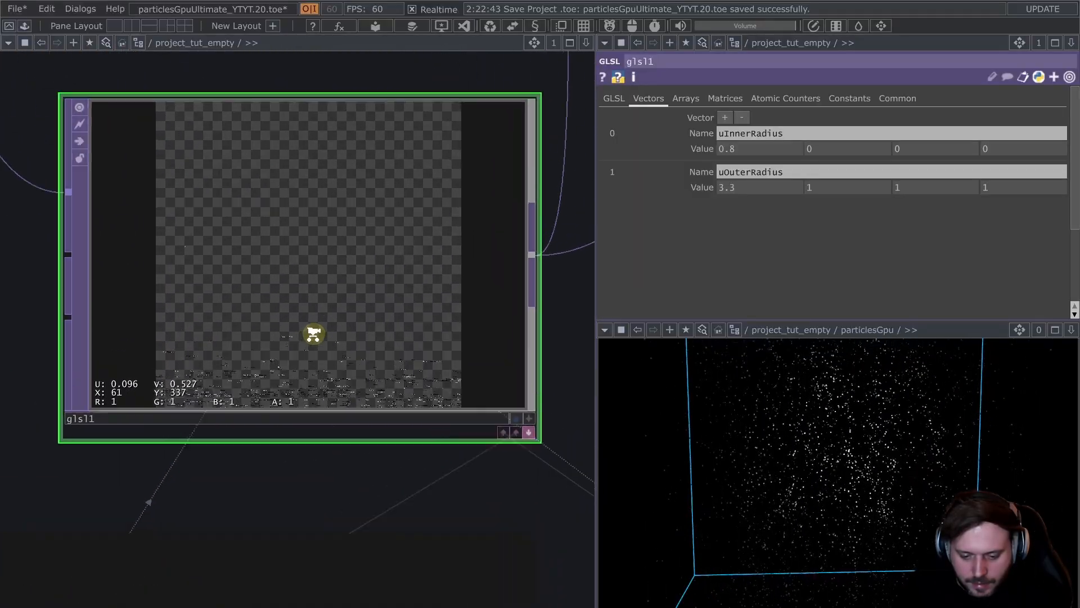
scroll(309, 385, "up", 4)
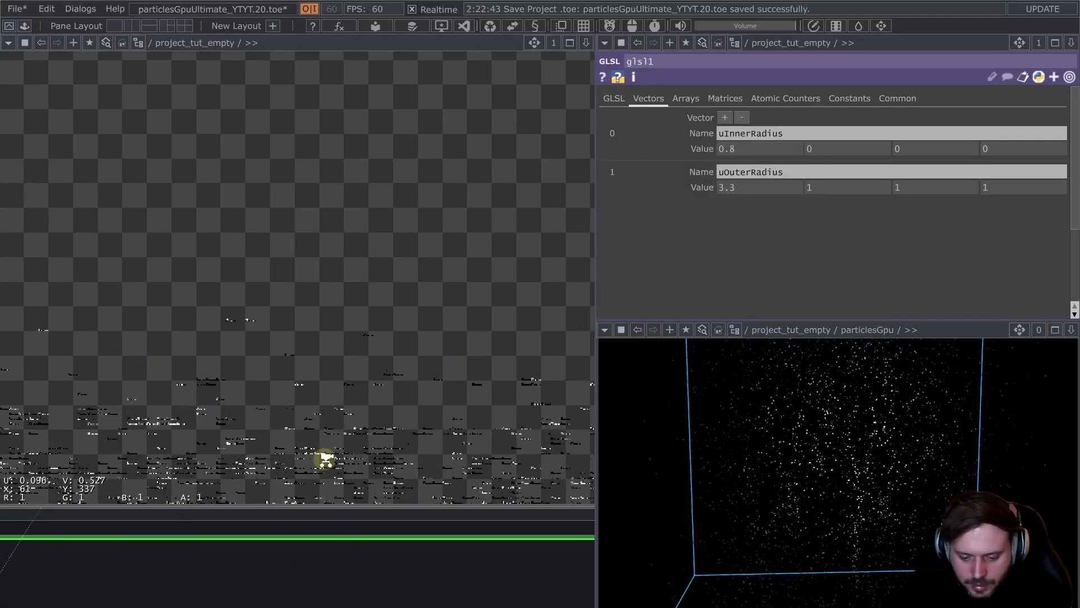
scroll(332, 448, "down", 2)
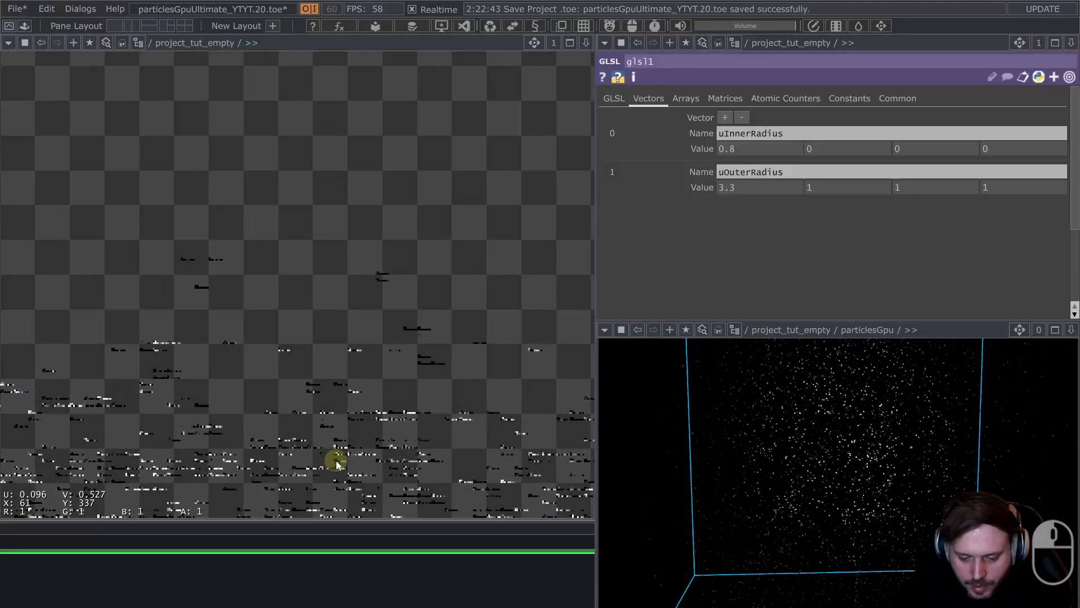
key("a")
key("d")
key("d")
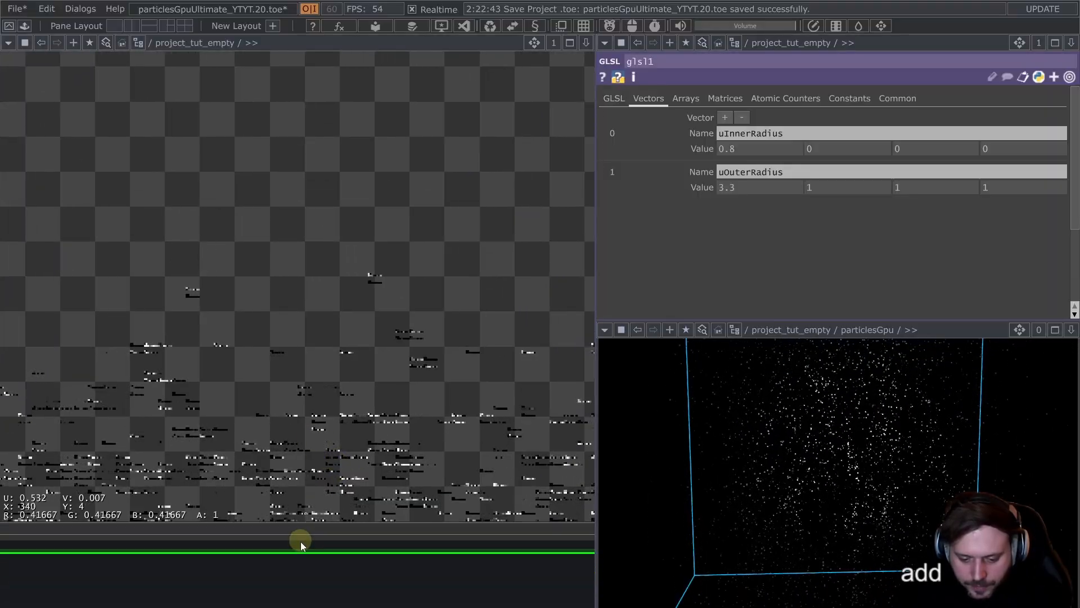
scroll(271, 558, "up", 4)
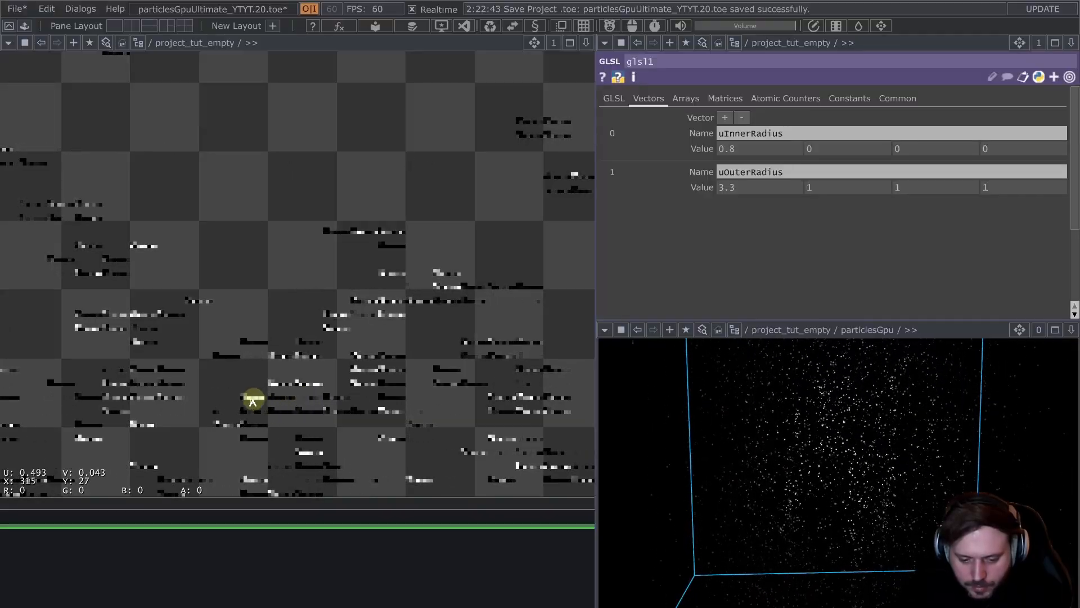
left_click_drag(223, 535, 476, 543)
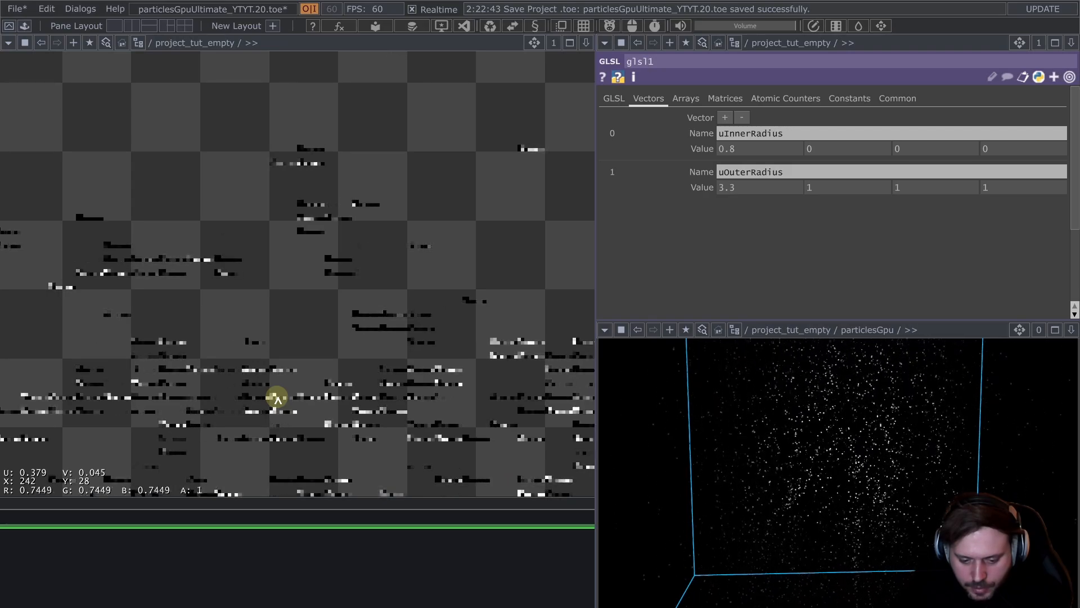
scroll(253, 560, "down", 5)
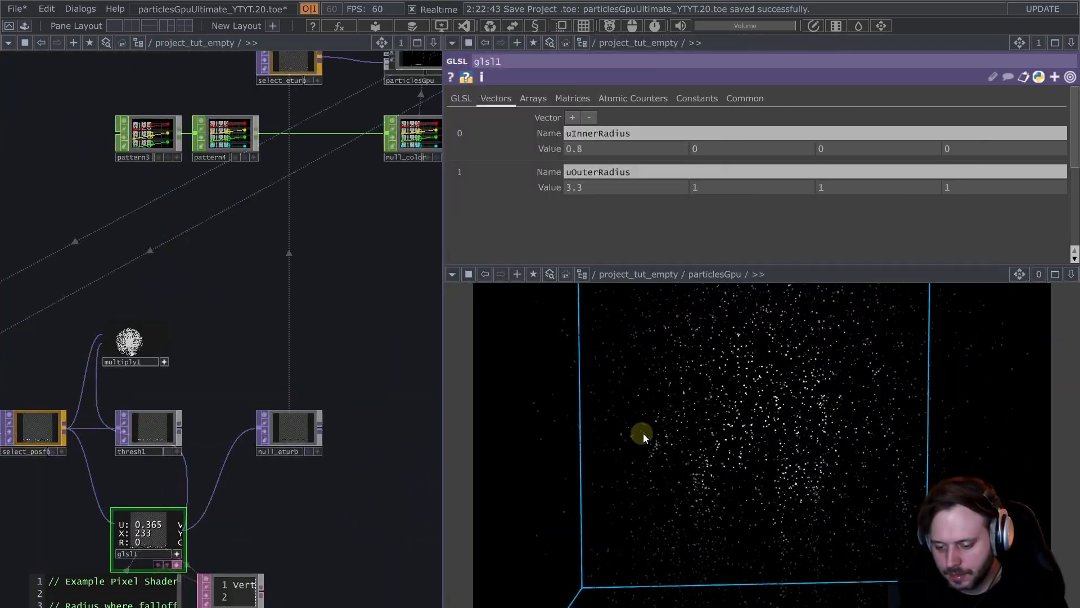
- Examine the particles from another angle, then the turbulence channels in null_turb and the settings of stretch1
left_click_drag(643, 433, 840, 482)
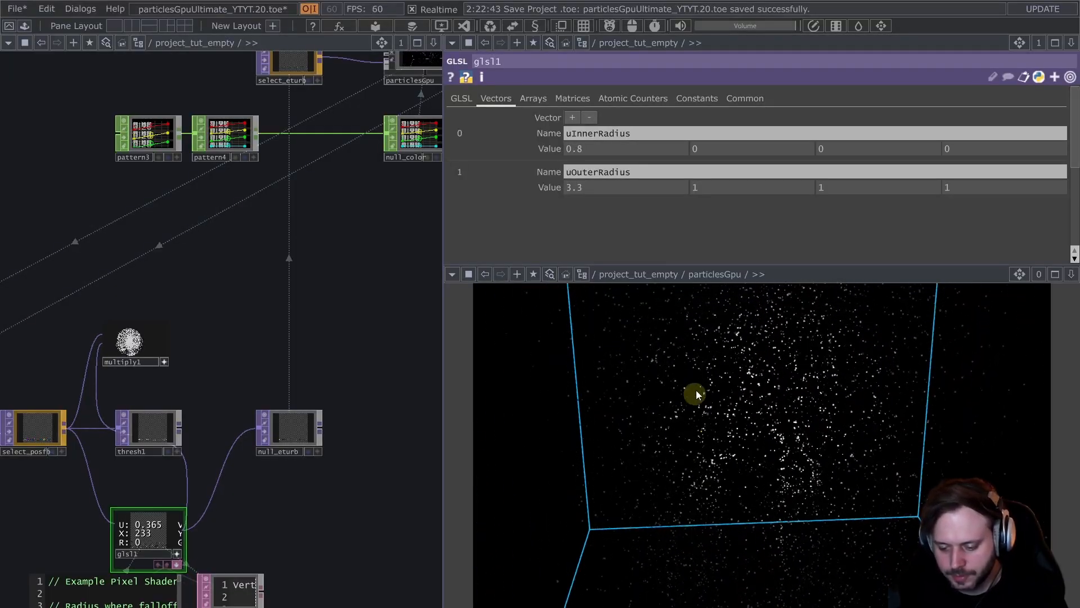
middle_click_drag(326, 297, 303, 495)
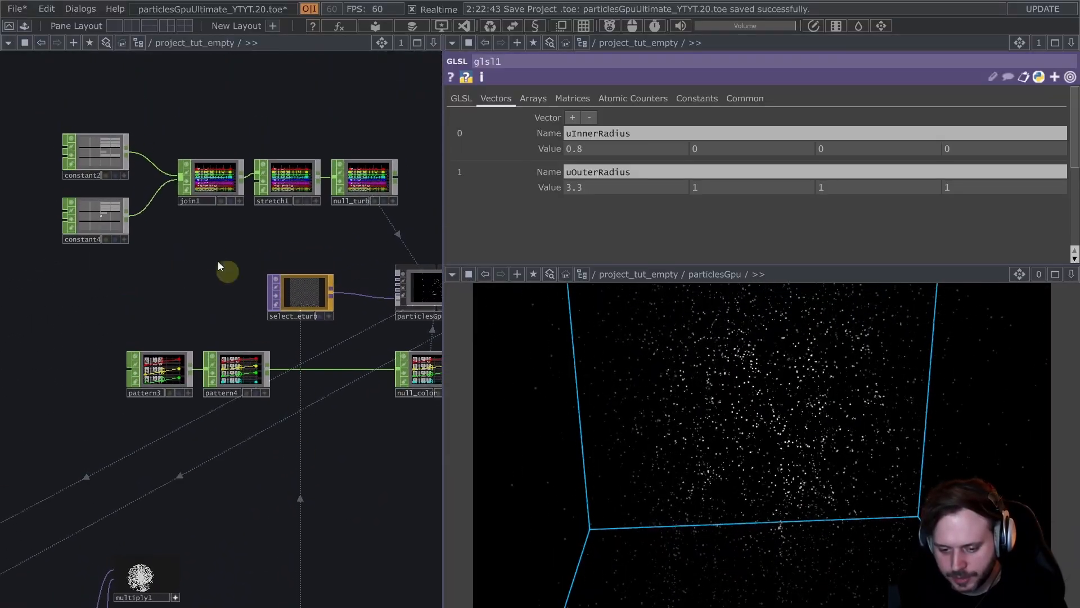
left_click(283, 175)
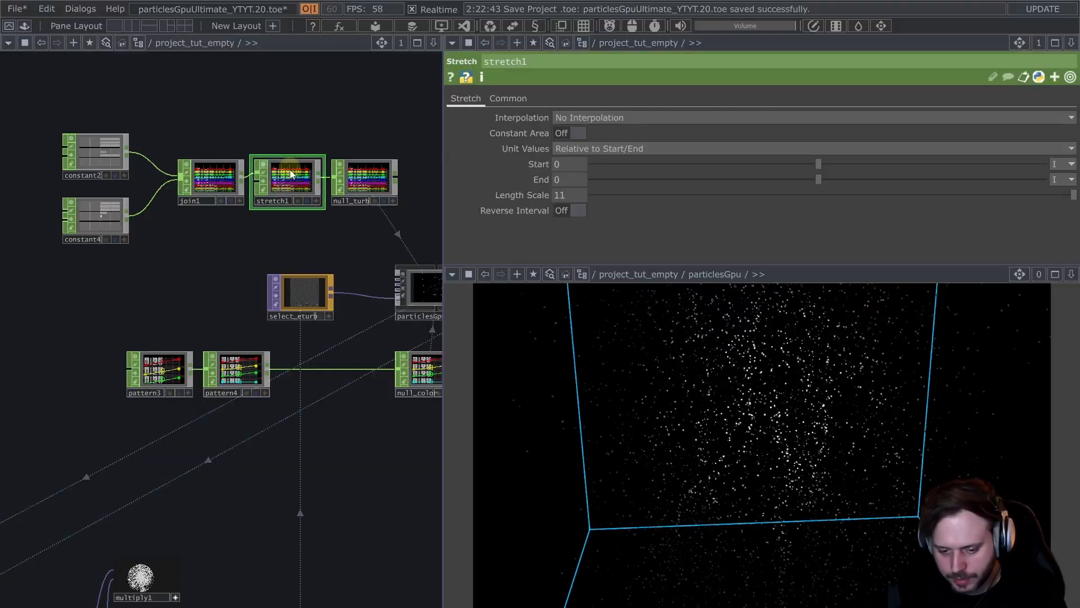
scroll(330, 177, "up", 10)
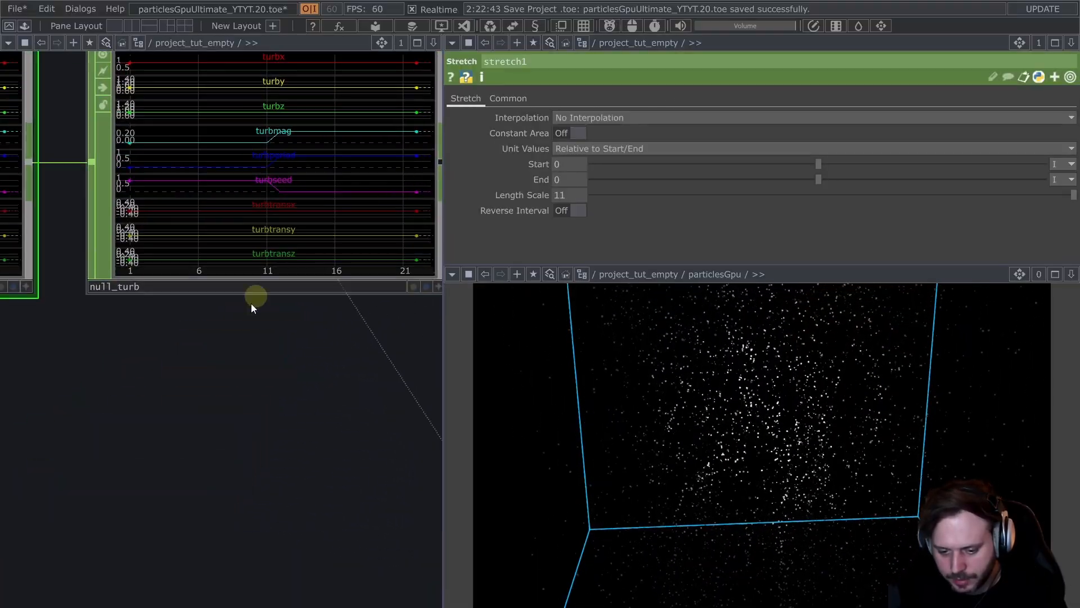
middle_click_drag(215, 458, 203, 496)
left_click_drag(201, 500, 167, 607)
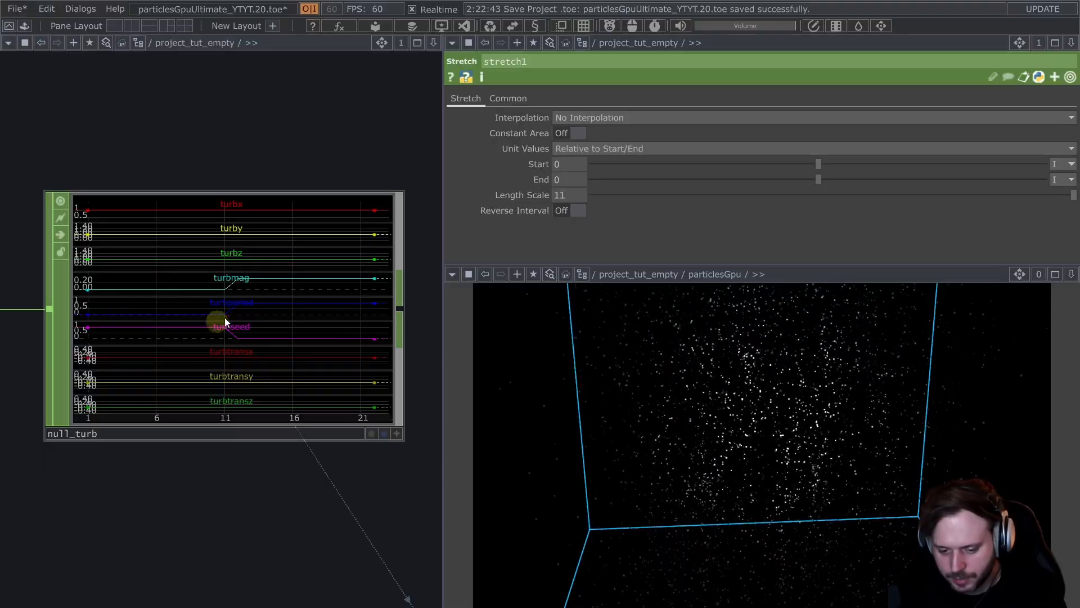
scroll(268, 485, "down", 3)
left_click_drag(262, 504, 417, 488)
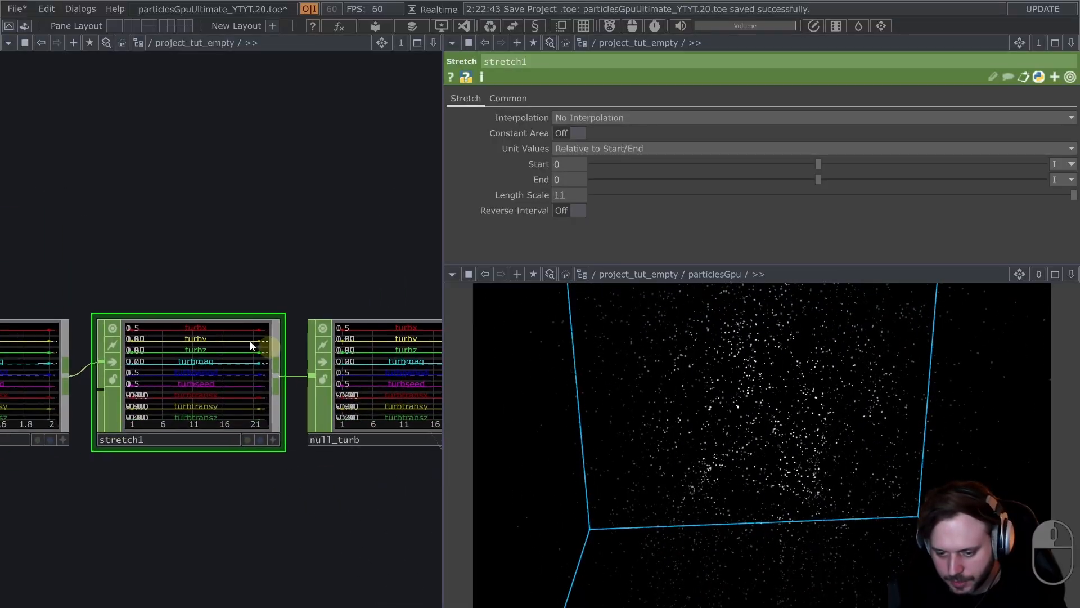
scroll(190, 407, "up", 2)
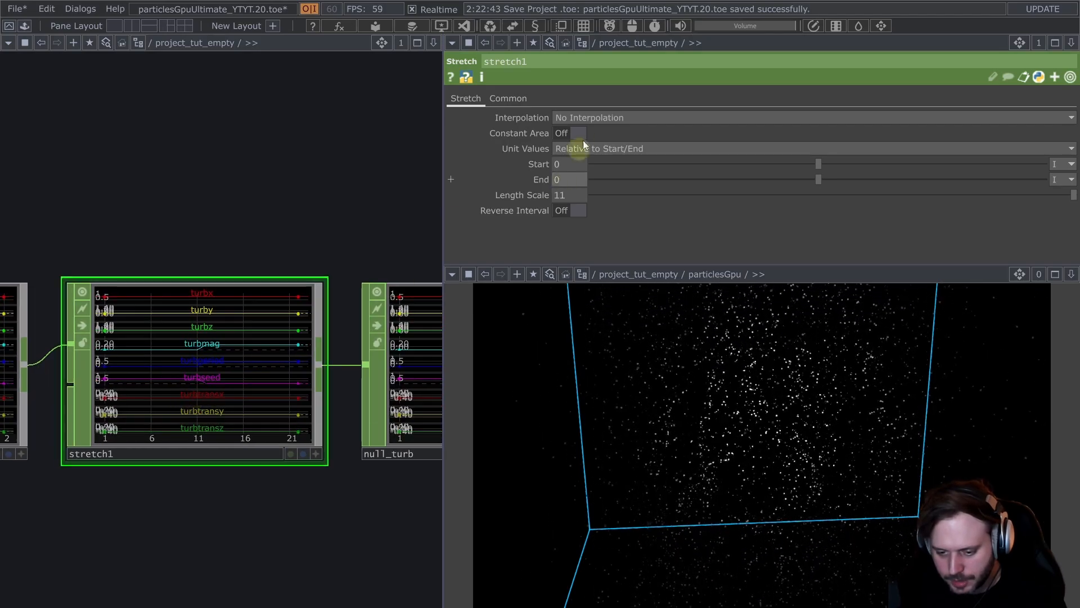
- Try Linear interpolation on stretch1 and inspect the particle motion in the particlesGpu view
left_click(590, 119)
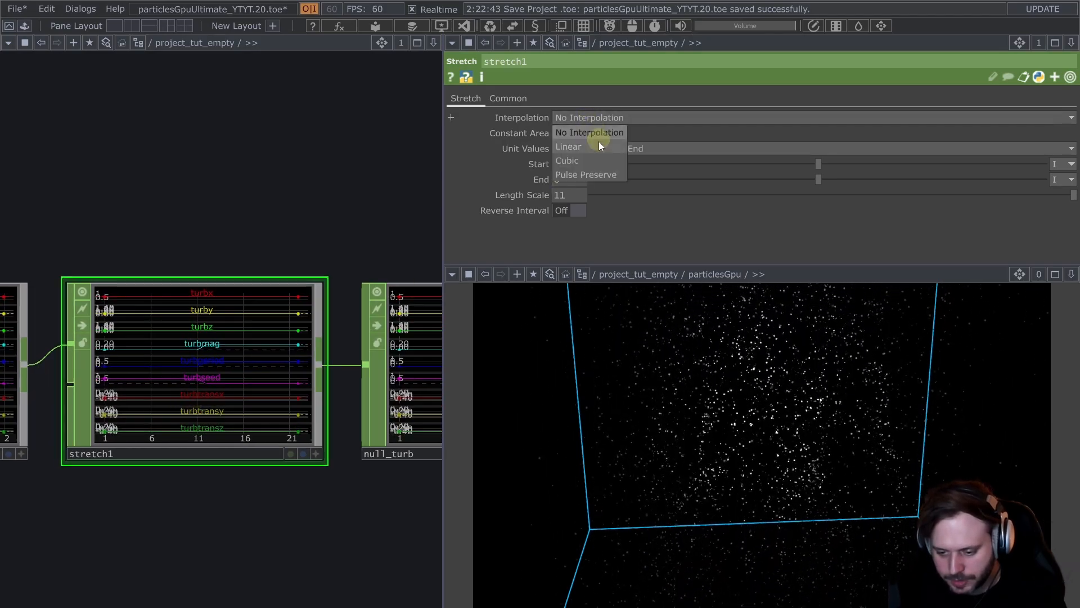
left_click(598, 145)
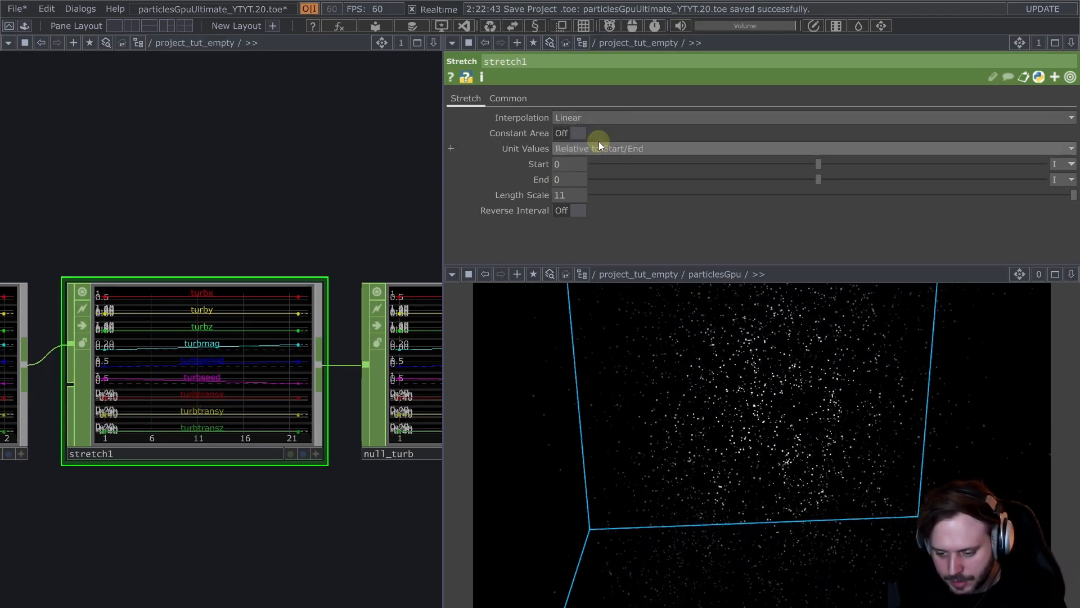
scroll(291, 163, "down", 3)
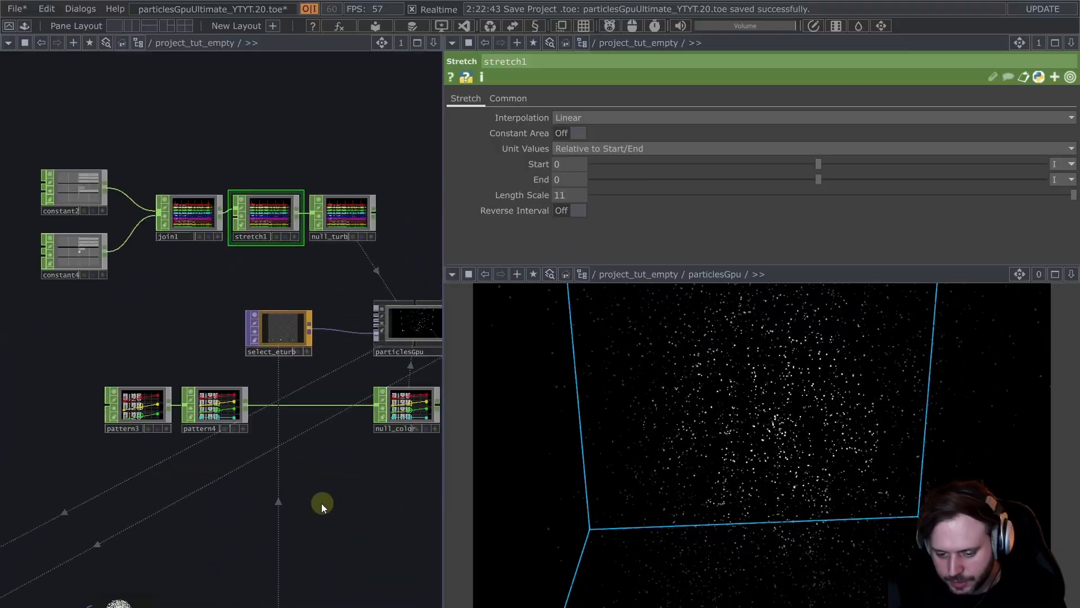
left_click_drag(321, 503, 235, 435)
left_click_drag(688, 433, 682, 397)
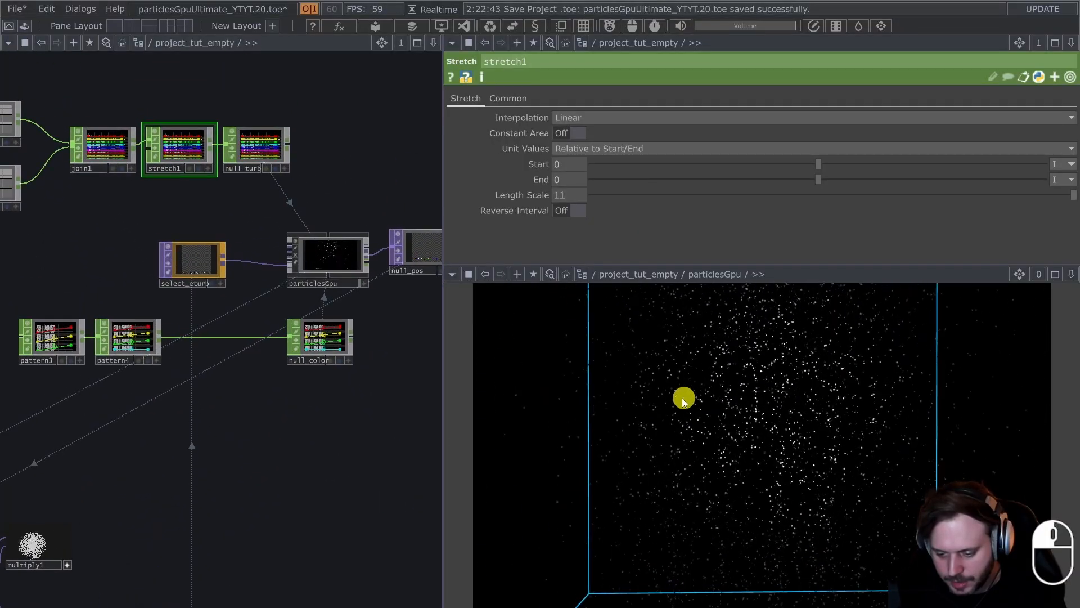
- Return stretch1 to No Interpolation, using undo and redo to compare it with Linear
left_click(644, 117)
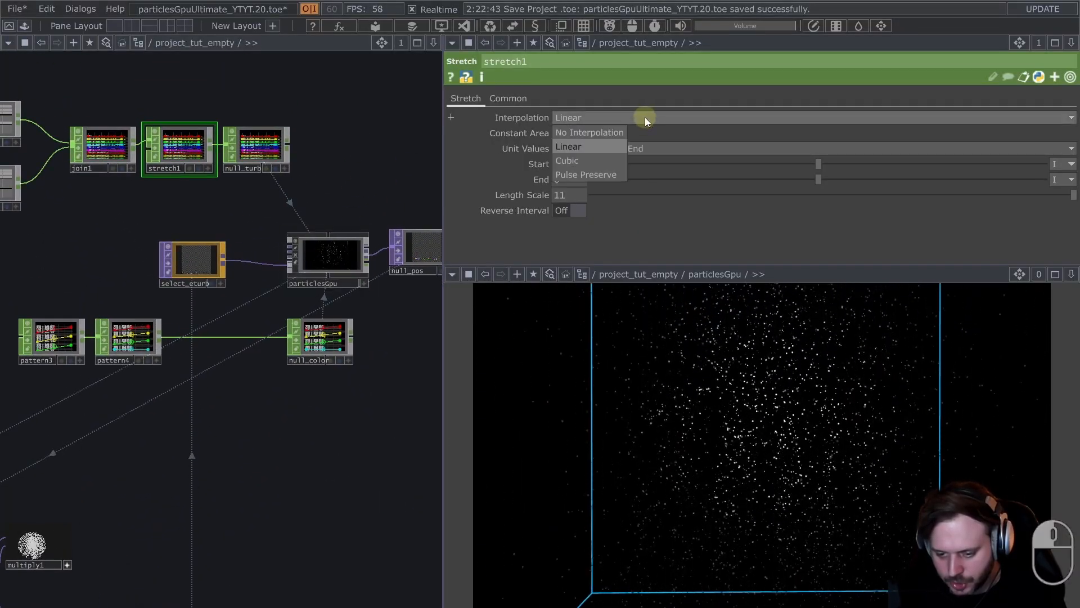
left_click(600, 132)
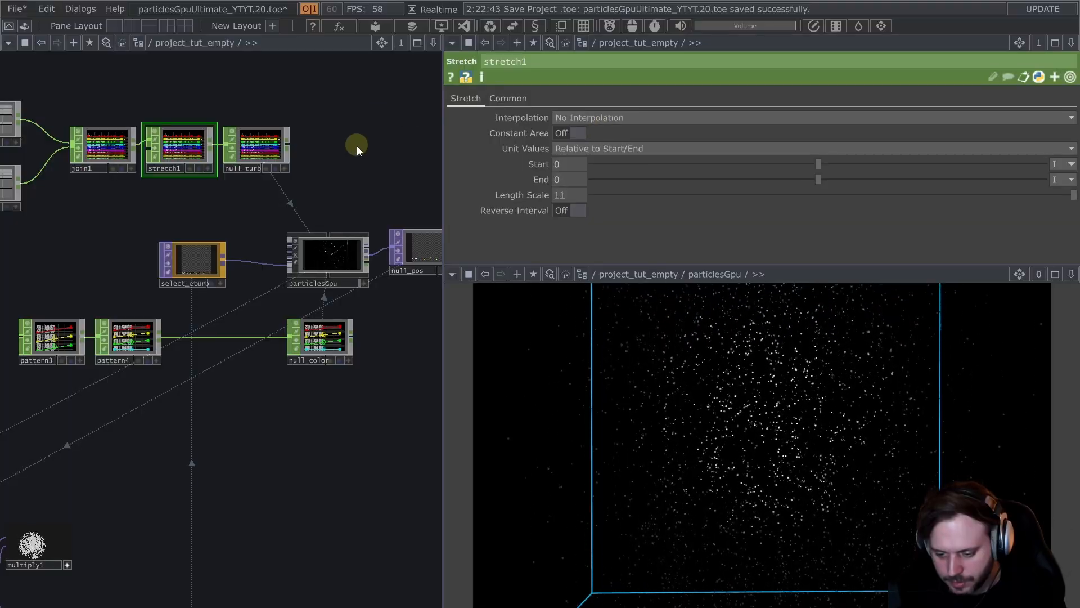
key("ctrl+z")
key("ctrl+y")
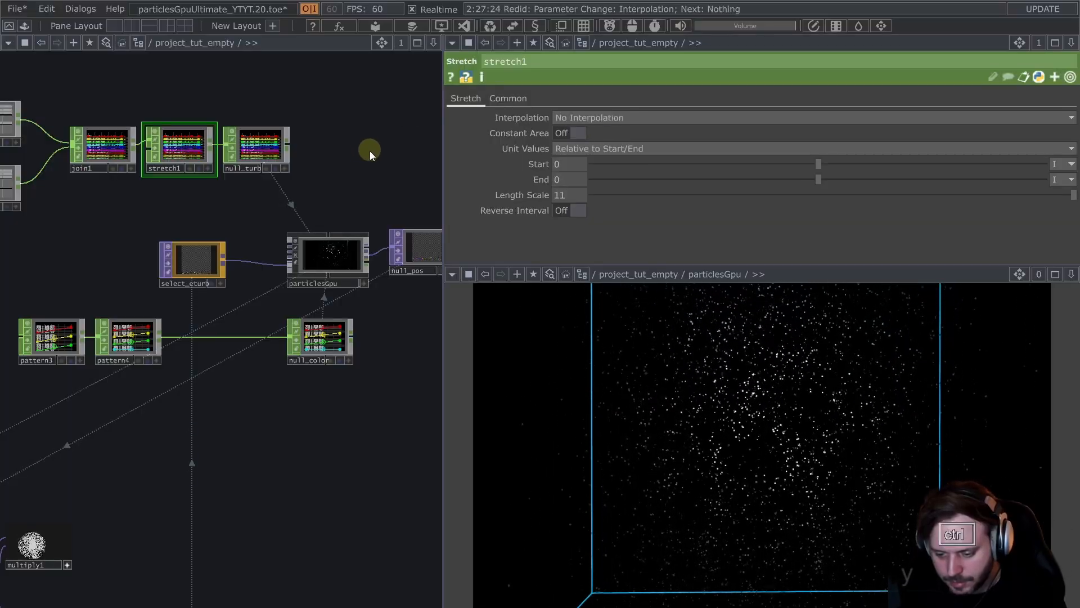
- Undo and redo the last interpolation change on stretch1 to compare the particle motion again
key("ctrl+z")
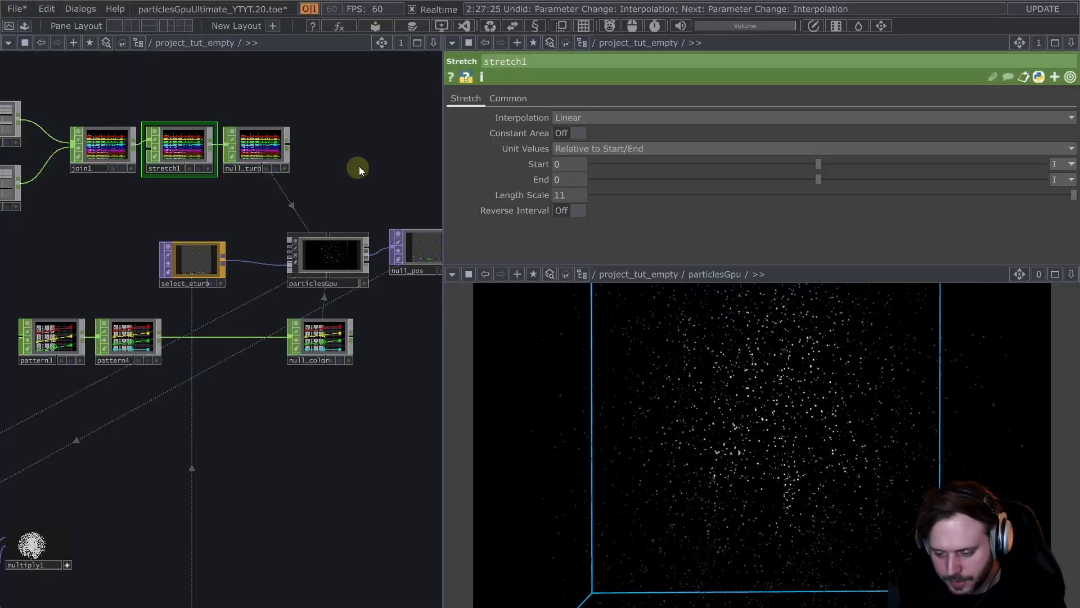
key("ctrl+y")
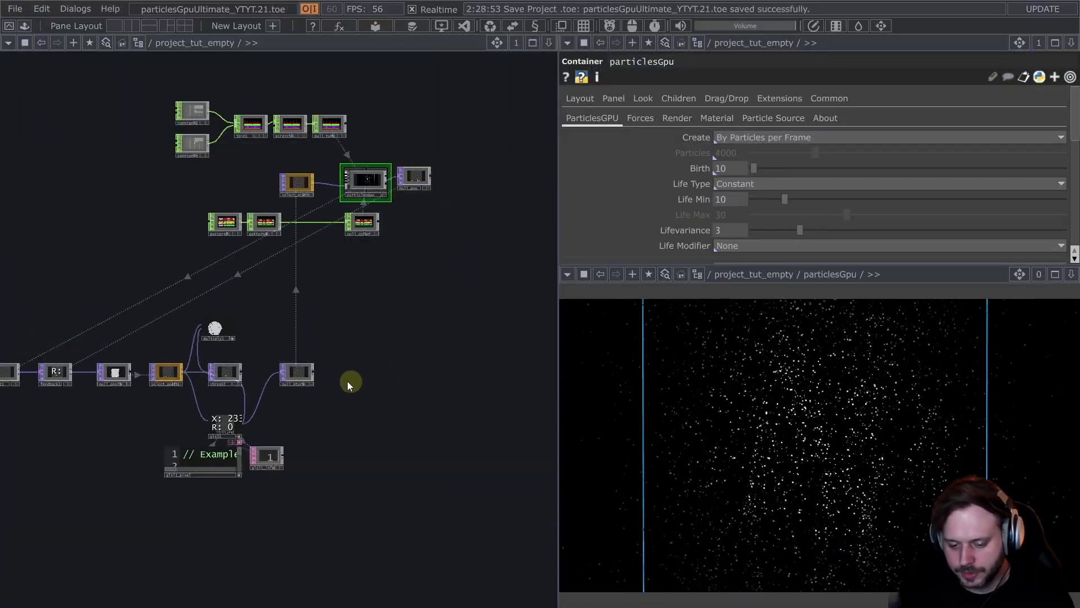
- Duplicate null_eturb with its glsl1 input and rename the copy null_ecolor
scroll(302, 374, "up", 4)
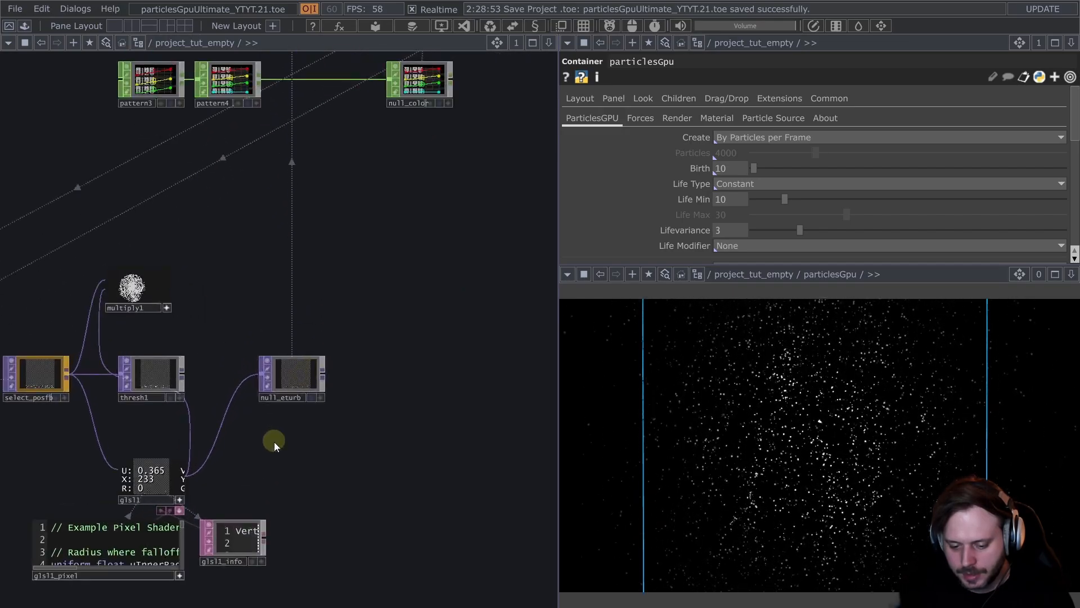
left_click_drag(274, 445, 291, 348)
left_click(317, 276)
key("ctrl+c")
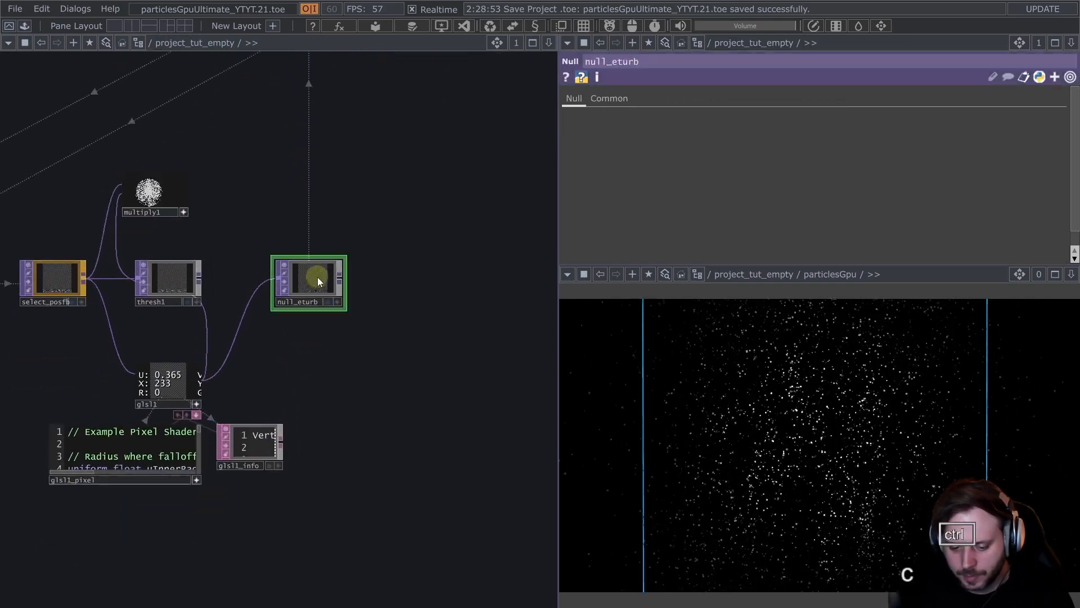
key("ctrl+v")
scroll(302, 338, "up", 3)
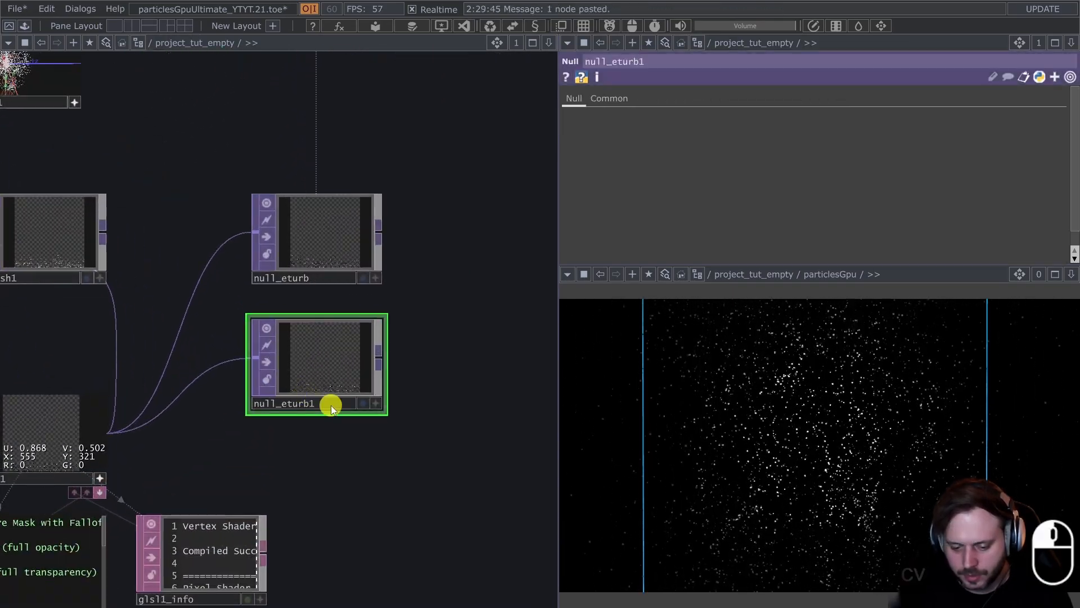
left_click(330, 405)
left_click_drag(331, 405, 285, 405)
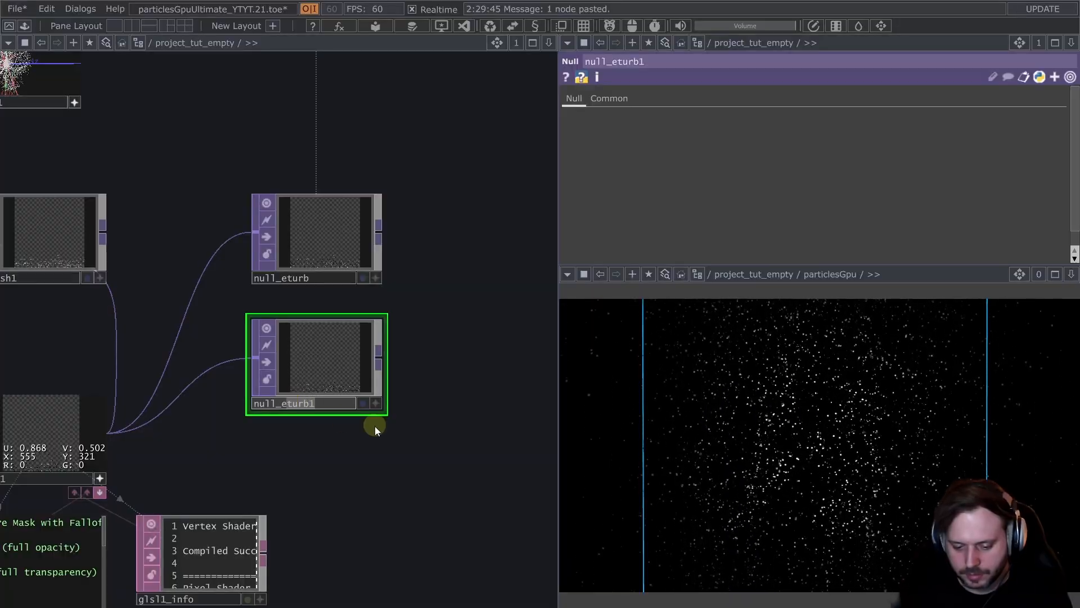
type("ecolor")
key("Return")
- Place a Select TOP named select_ecolor, referencing null_ecolor, directly below select_eturb
scroll(328, 405, "down", 5)
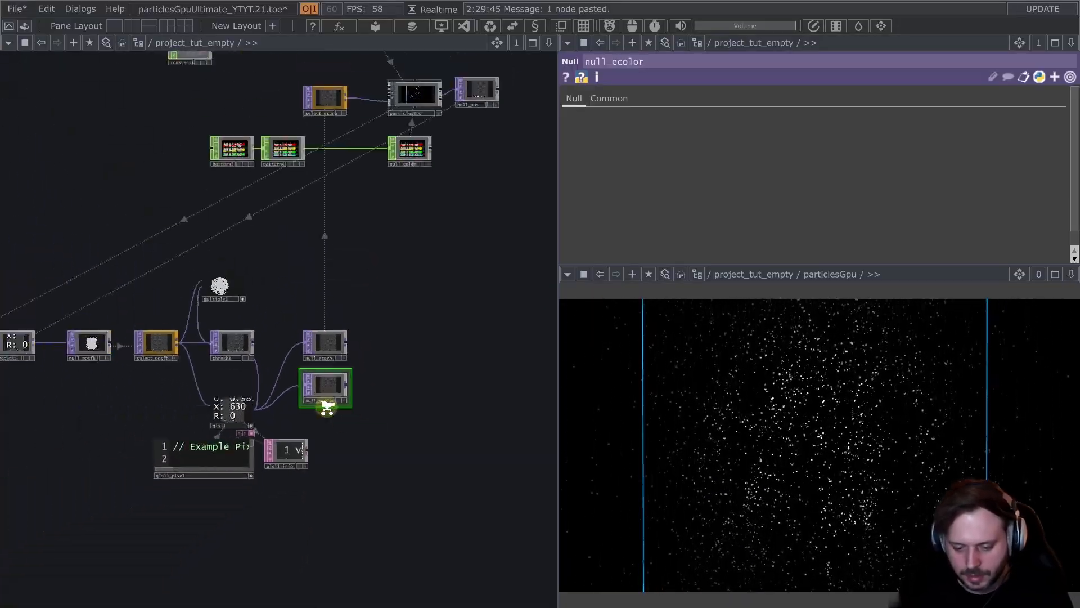
scroll(326, 408, "down", 2)
left_click_drag(400, 444, 391, 502)
left_click_drag(325, 453, 258, 229, "alt")
scroll(272, 212, "up", 3)
left_click_drag(363, 250, 280, 187)
left_click_drag(235, 279, 324, 279)
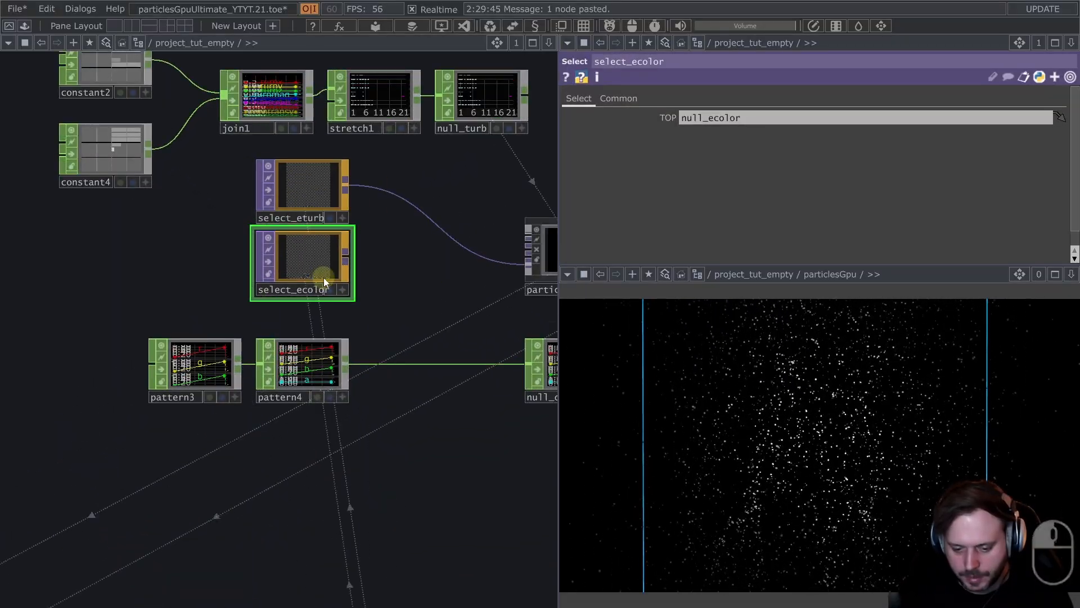
- Insert a Reorder TOP on the wire between select_eturb and particlesGpu
left_click_drag(396, 231, 282, 258)
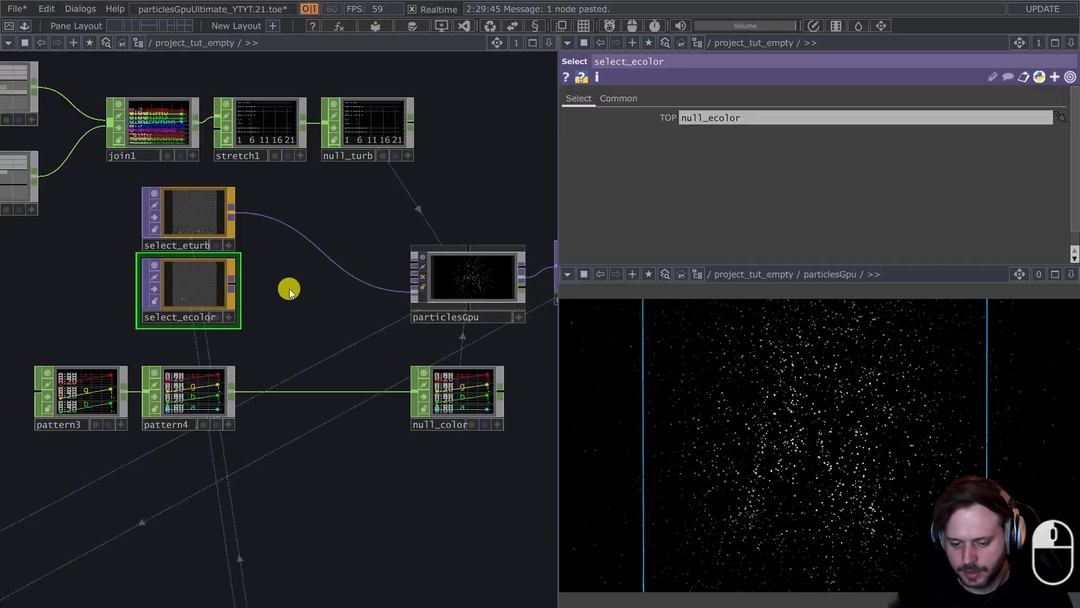
right_click(276, 221)
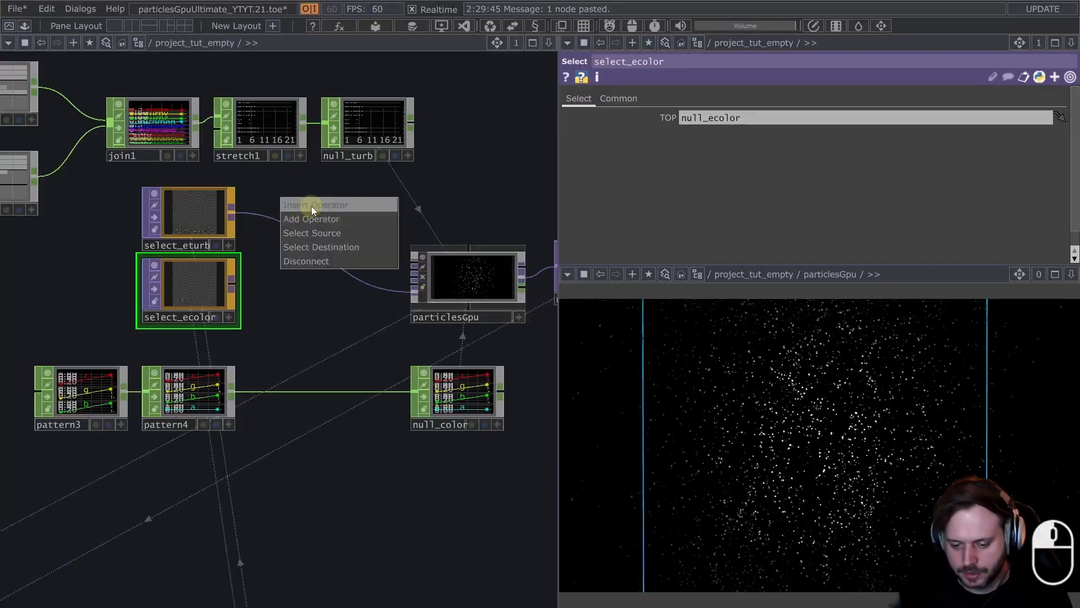
left_click(311, 206)
type("re")
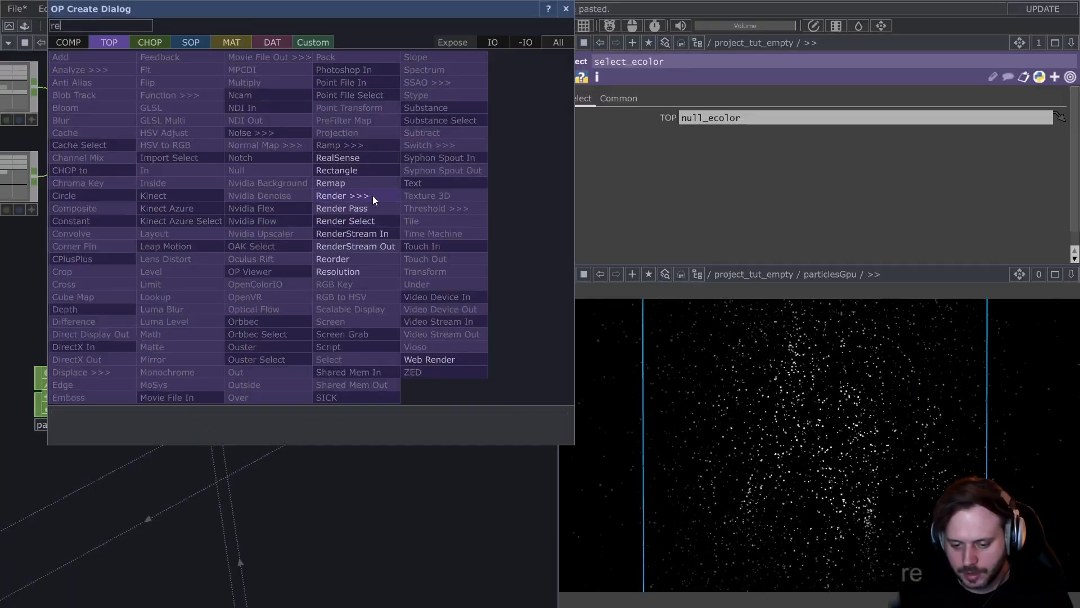
left_click(357, 258)
left_click(318, 268)
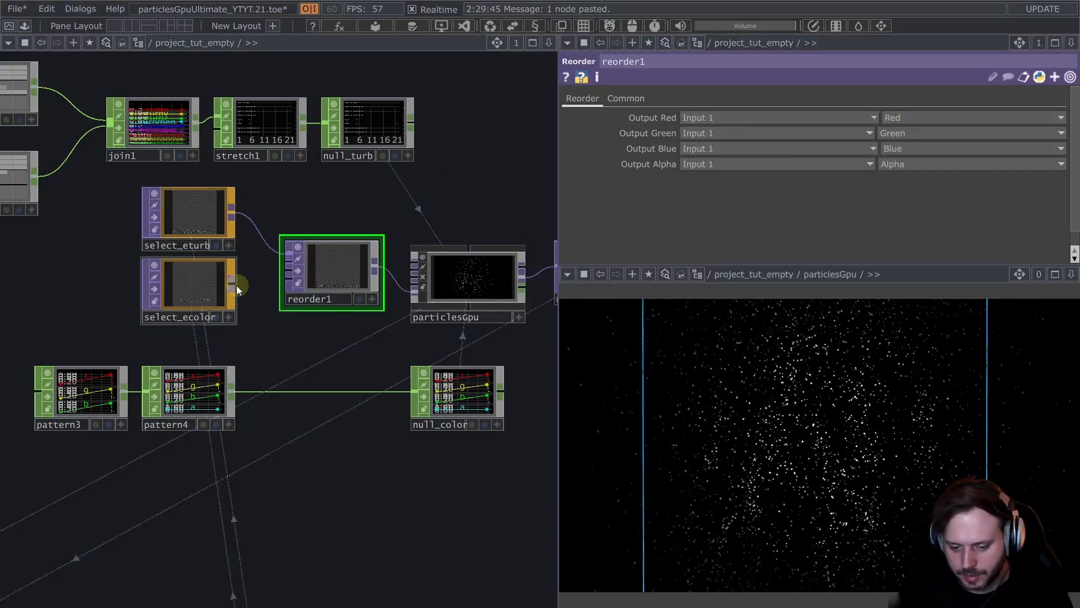
- Wire select_ecolor into reorder1's second input and source its Output Green from Input 2
left_click_drag(235, 285, 287, 264)
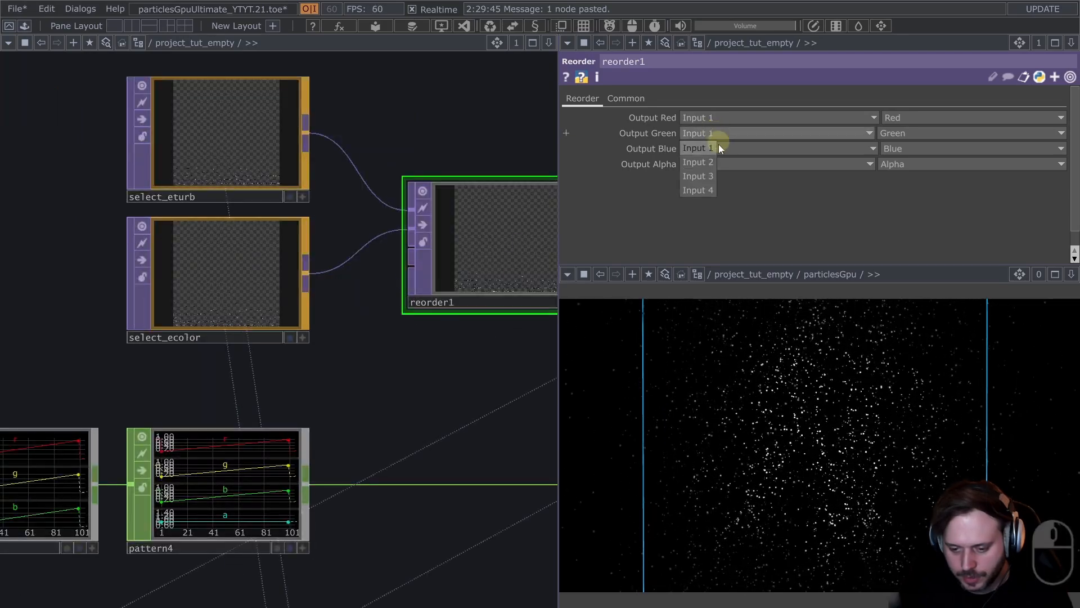
left_click(707, 162)
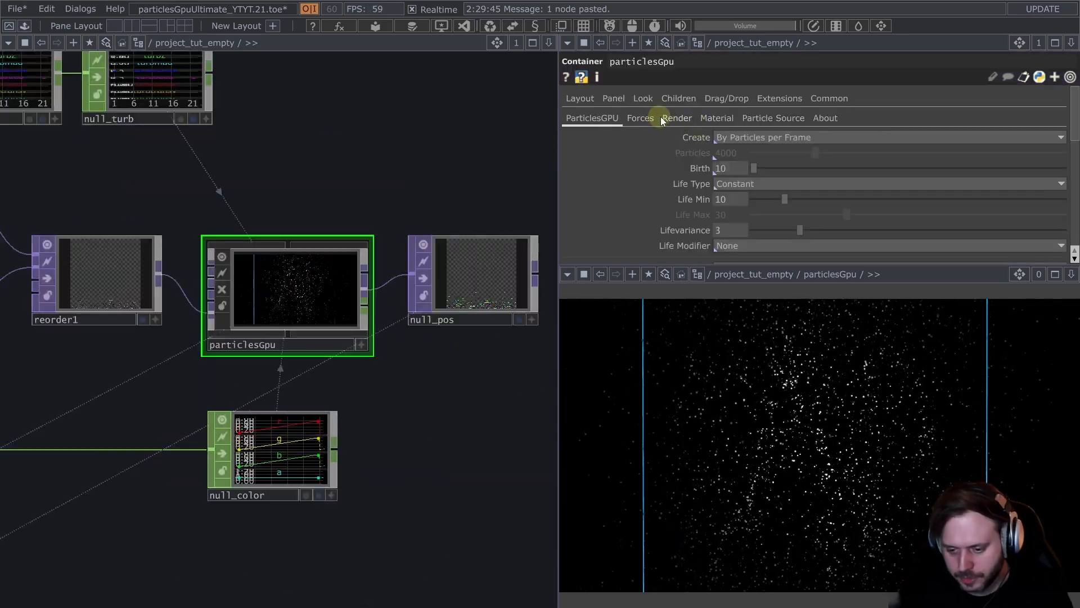
- Set the Color Type in particlesGpu's render settings to Effector G
left_click(675, 119)
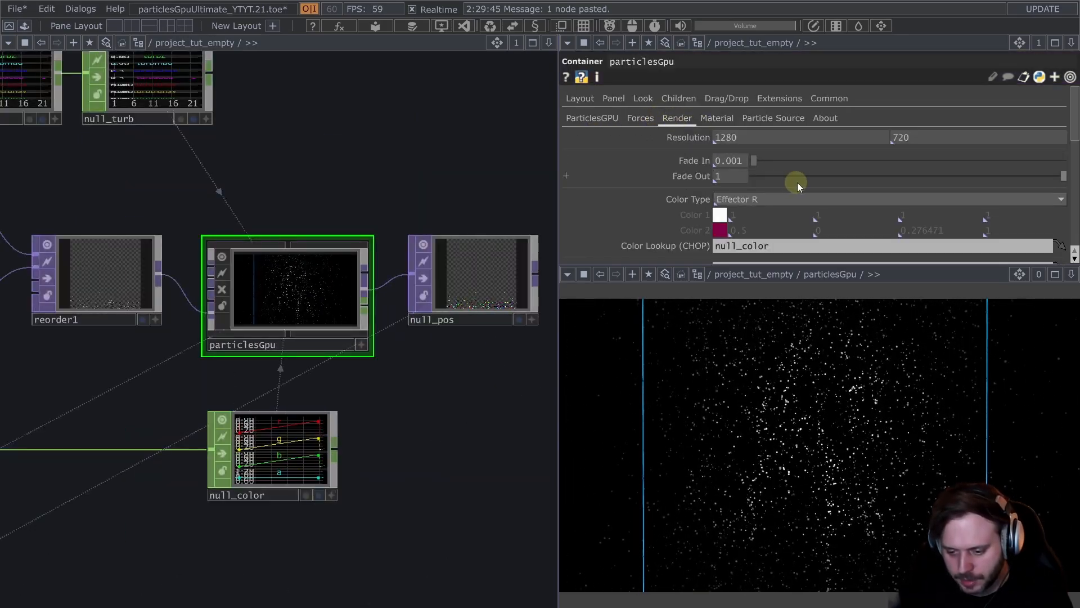
scroll(797, 182, "down", 1)
left_click(772, 182)
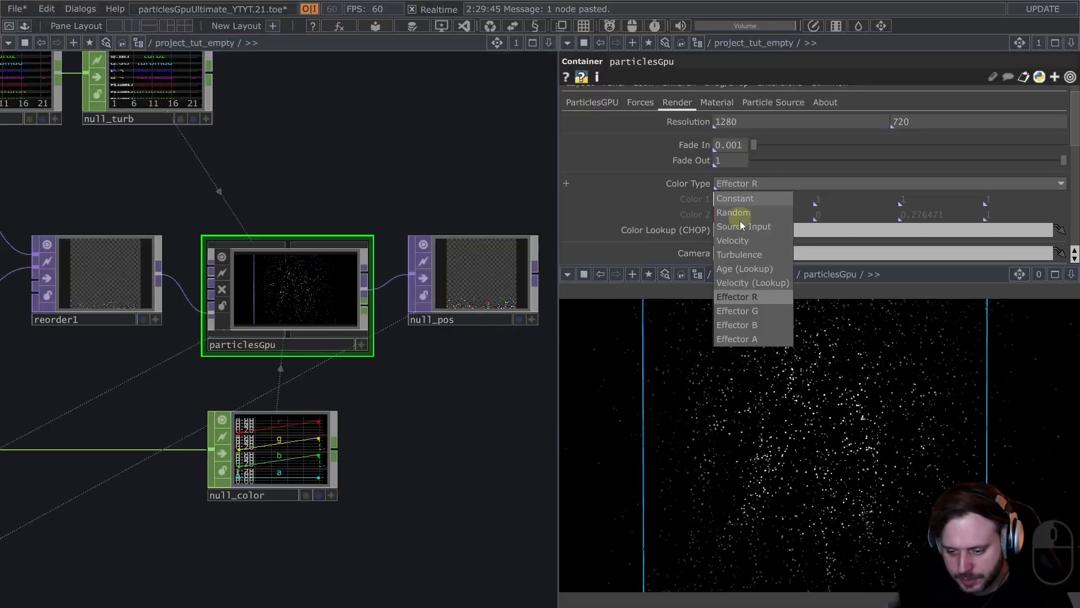
left_click(743, 310)
- Move null_ecolor and null_eturb farther right of glsl1 to leave room for operators between them
left_click_drag(397, 322, 375, 288)
scroll(383, 317, "down", 3)
scroll(308, 314, "up", 4)
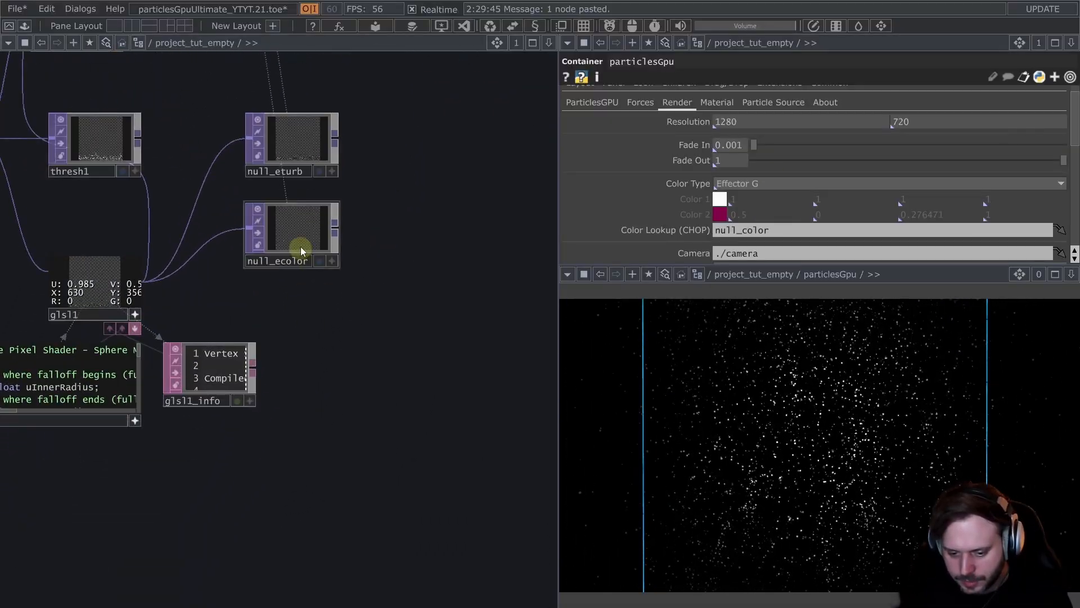
left_click_drag(302, 248, 407, 301)
left_click_drag(299, 168, 406, 185)
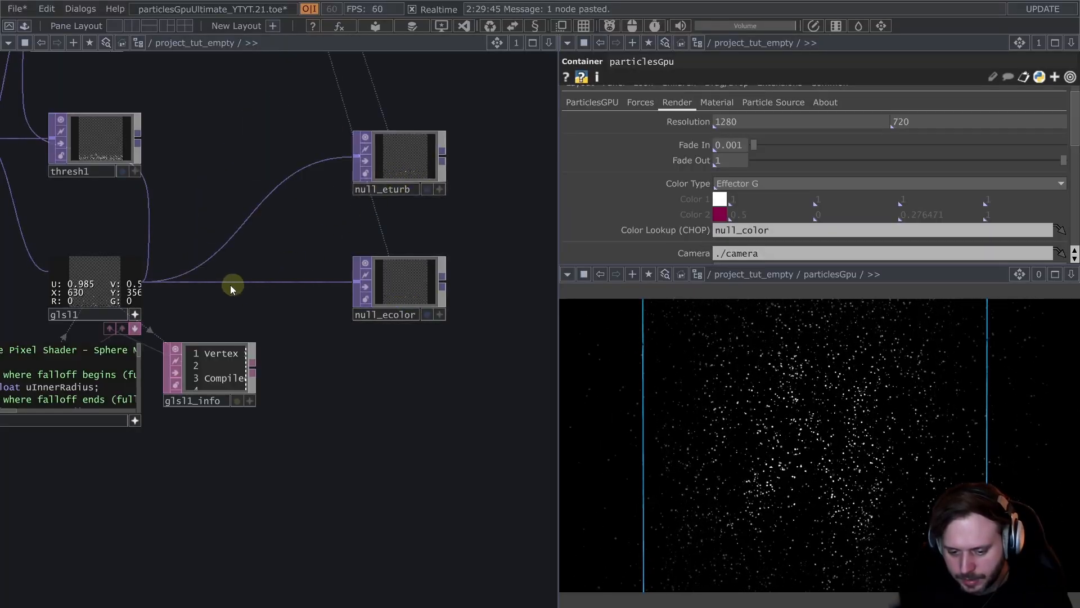
- Insert a Function TOP on the wire between glsl1 and null_ecolor
right_click(230, 283)
left_click(269, 269)
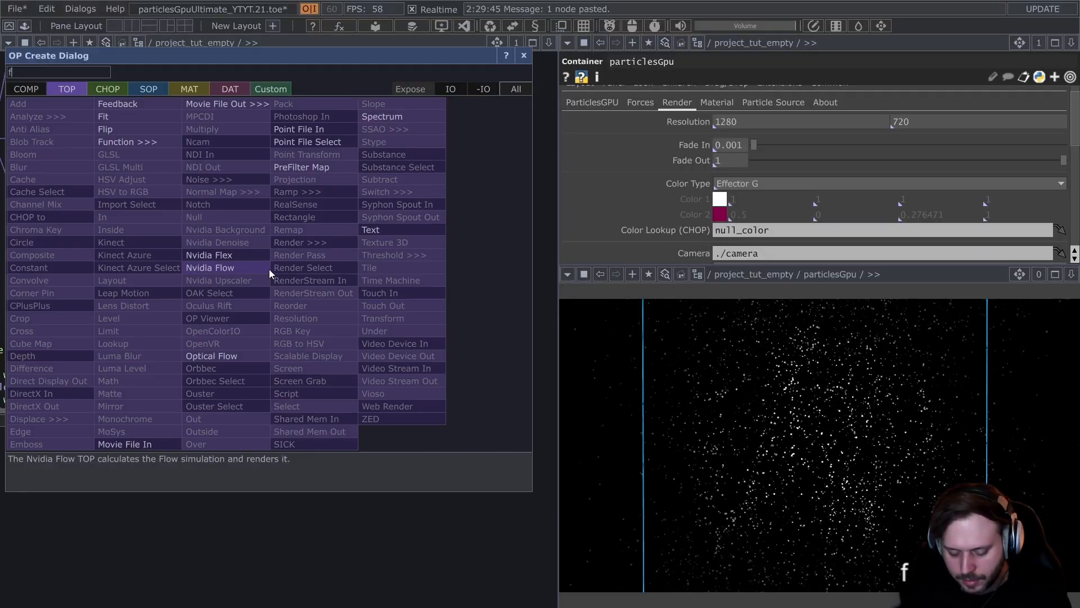
type("fun")
left_click(148, 141)
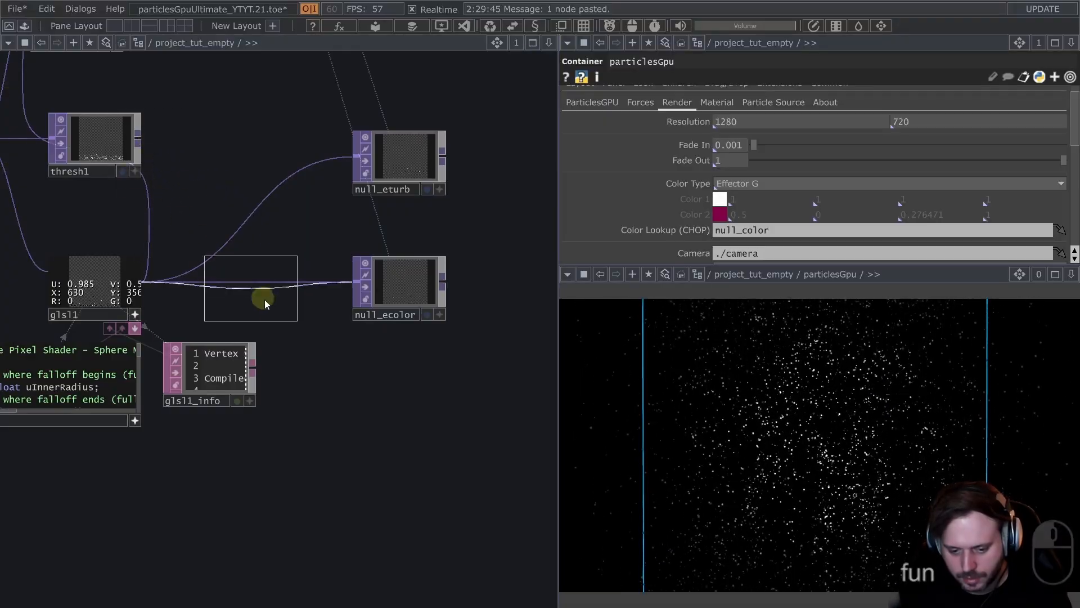
left_click(279, 286)
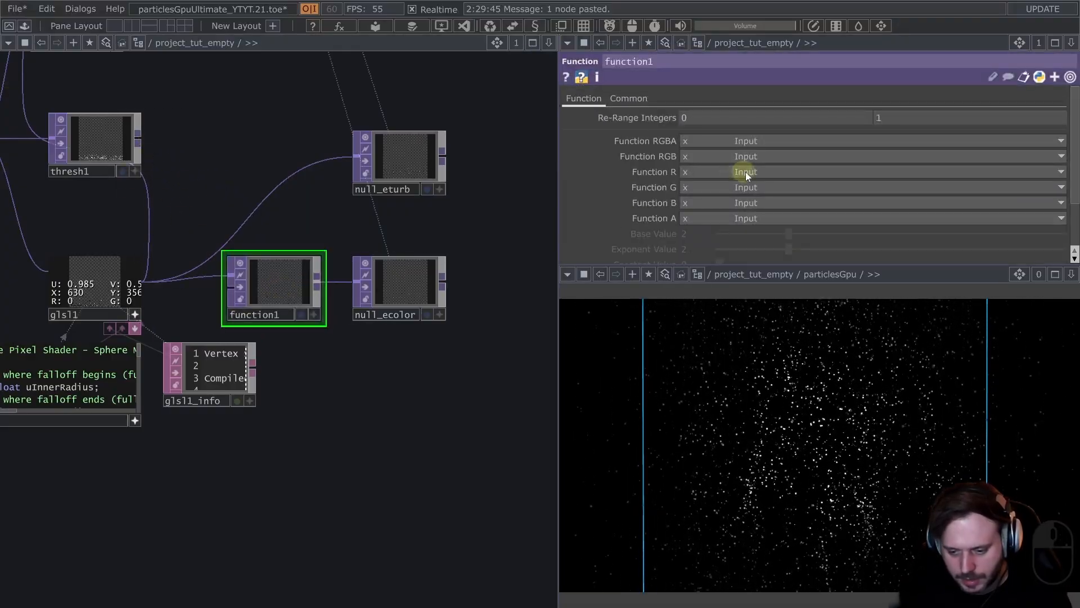
- Set function1's Function RGB to Input1 ^ Exponent and lower the Exponent Value to 0.92
left_click(719, 158)
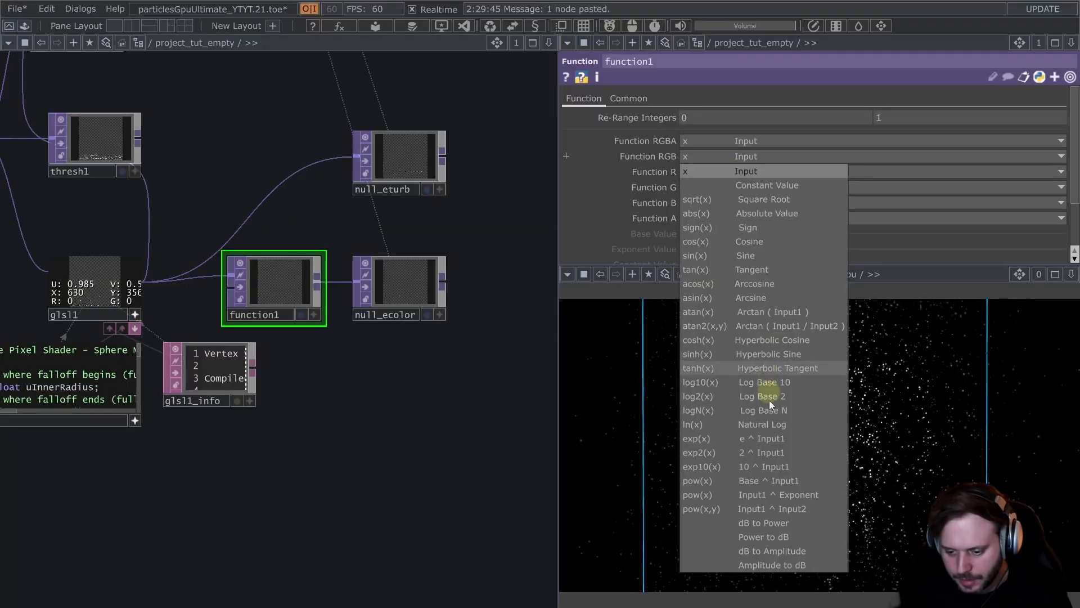
left_click(771, 495)
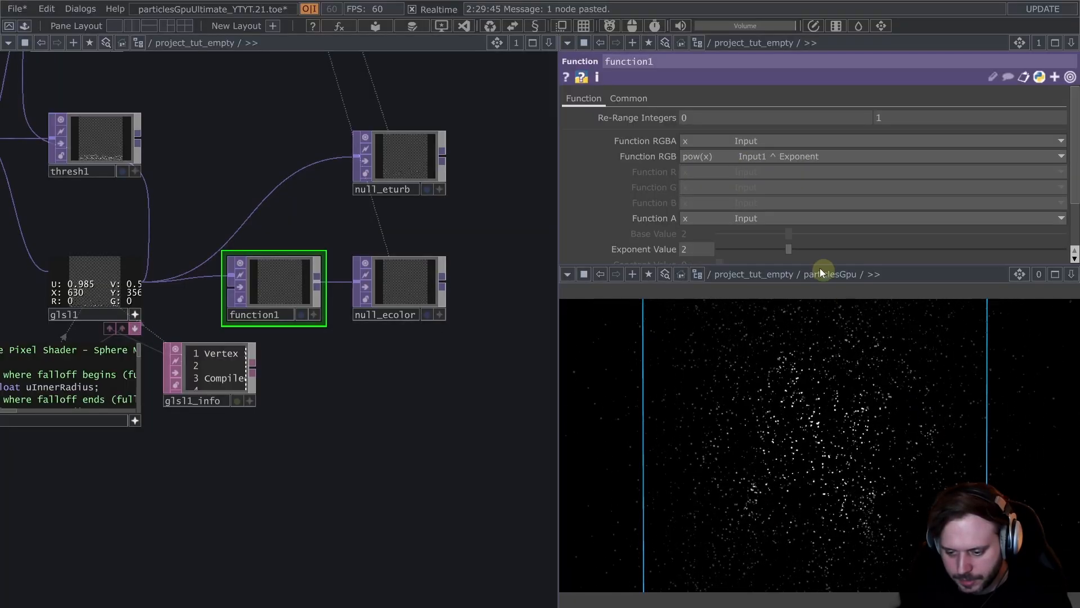
left_click_drag(739, 276, 791, 279)
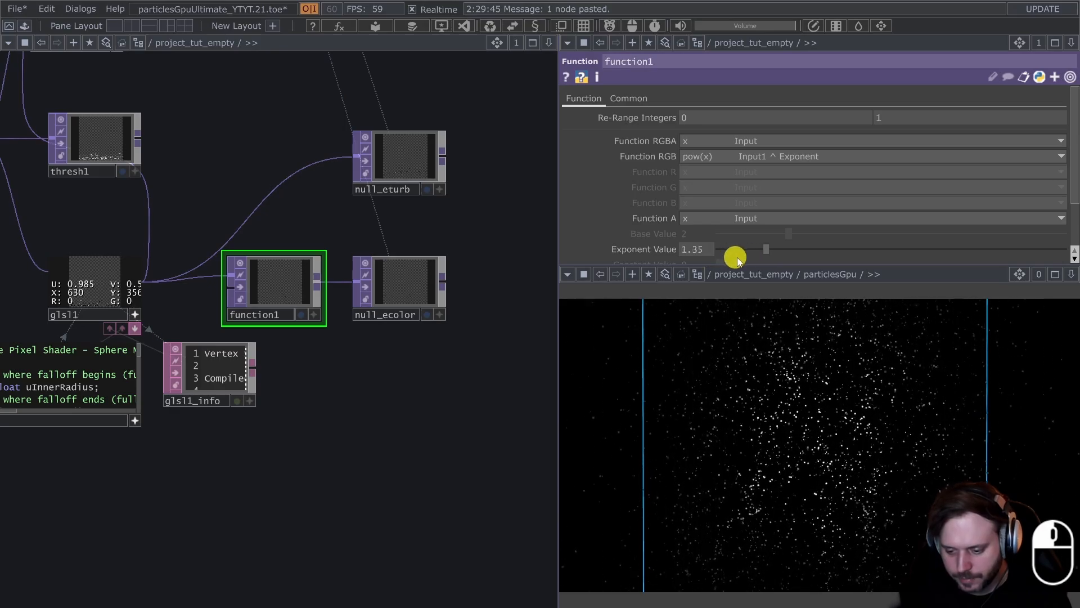
left_click_drag(721, 252, 719, 252)
- Duplicate function1 and place the copy between glsl1 and null_eturb
left_click(271, 288)
key("ctrl+c")
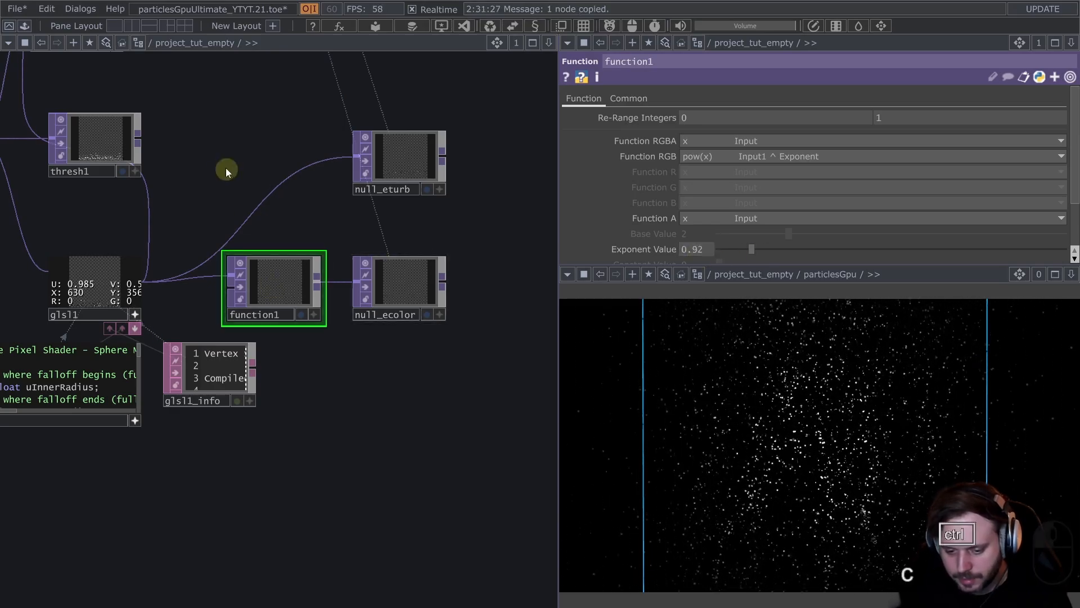
key("ctrl+v")
left_click(316, 121)
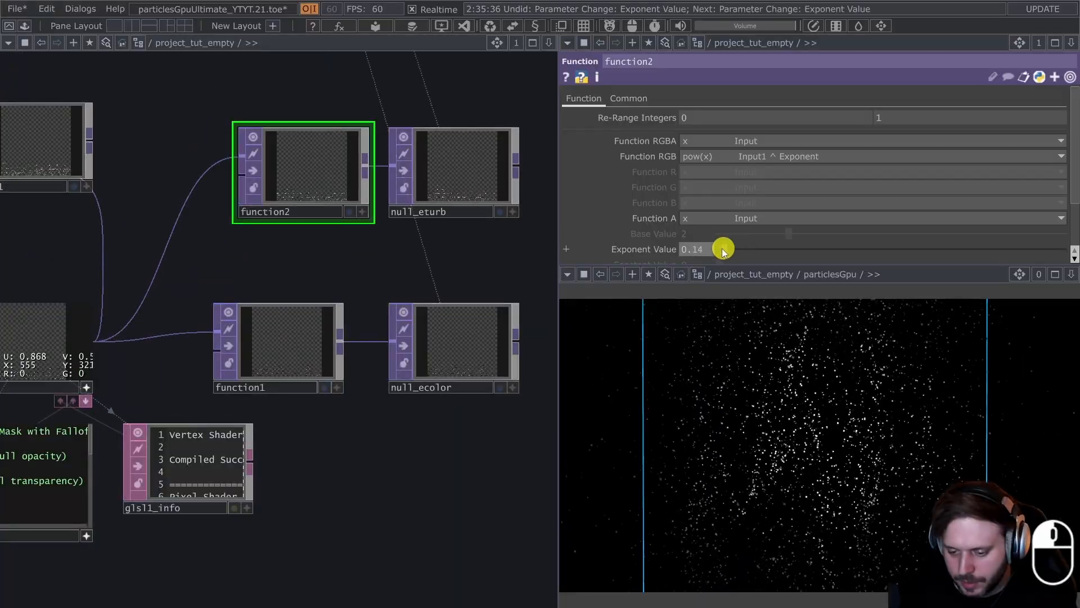
- Vary function2's Exponent Value between 0 and about 7.8 to test the turbulence falloff on the particles
key("ctrl+z")
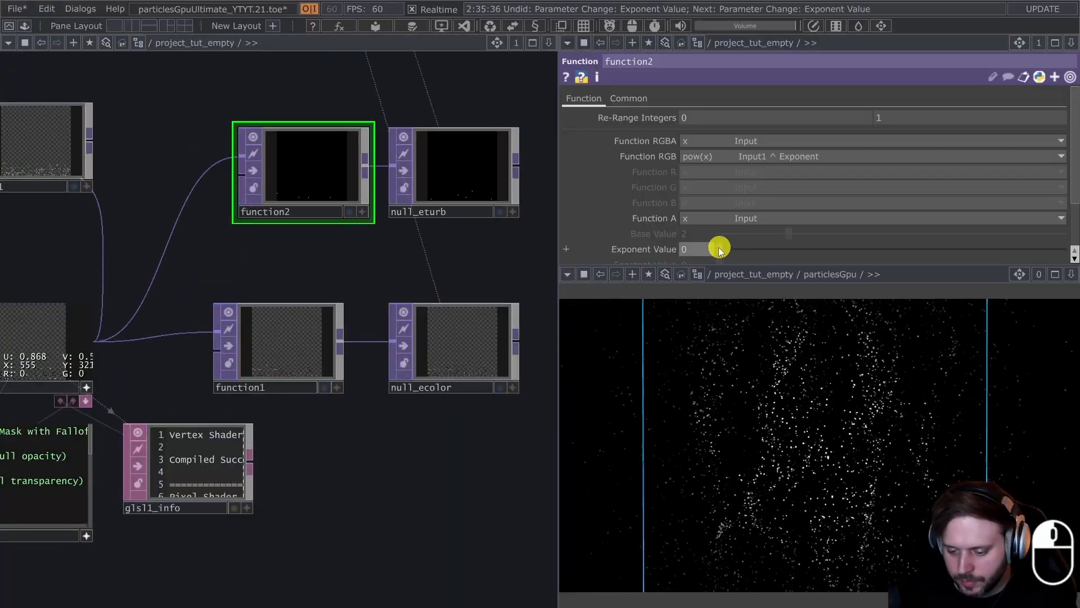
left_click_drag(720, 250, 785, 249)
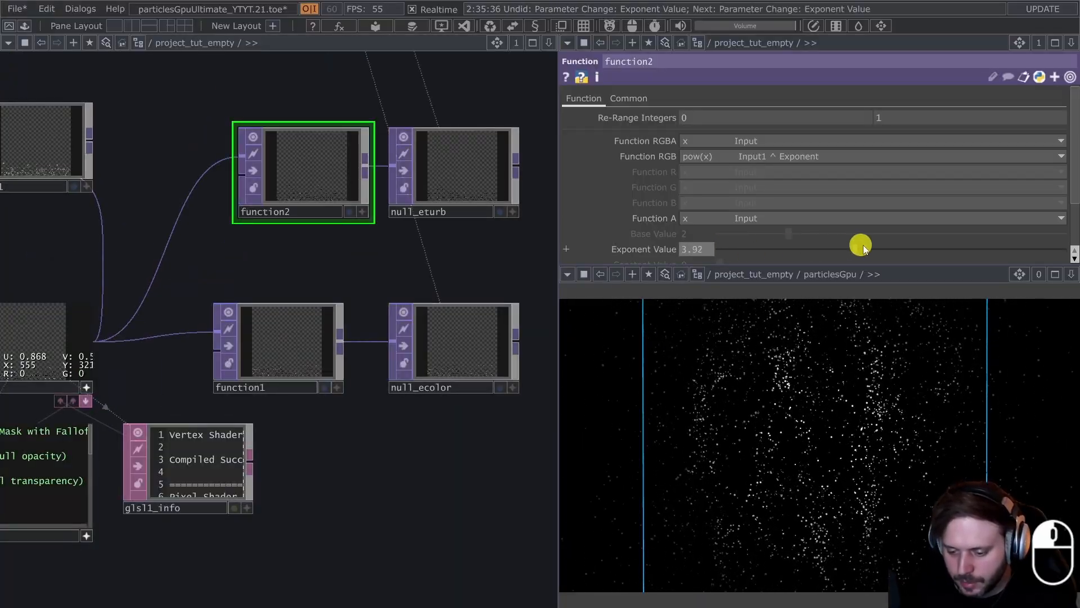
left_click_drag(864, 248, 930, 250)
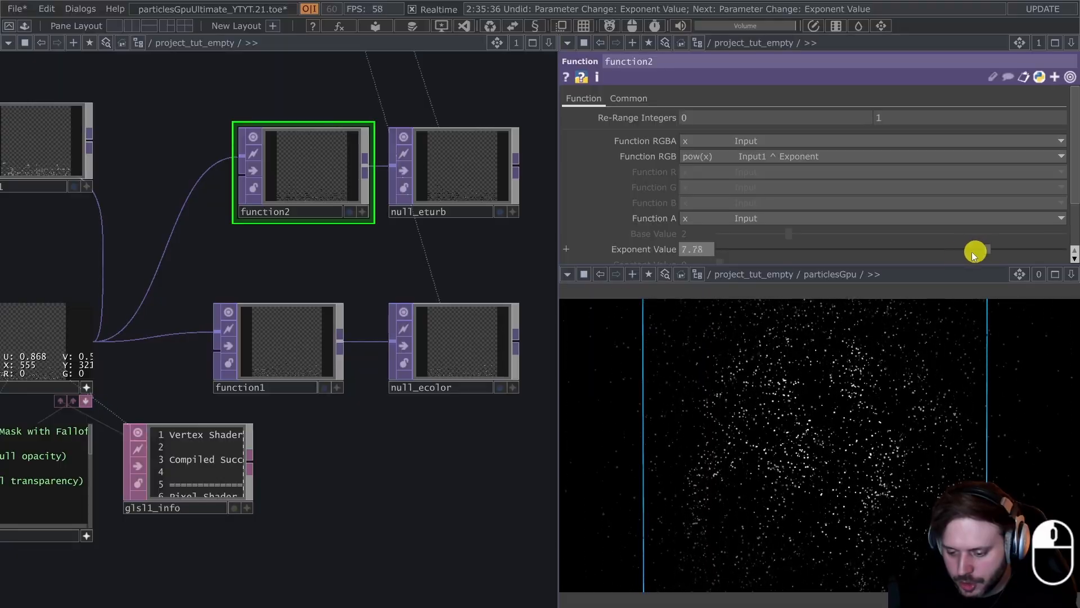
left_click_drag(799, 249, 723, 233)
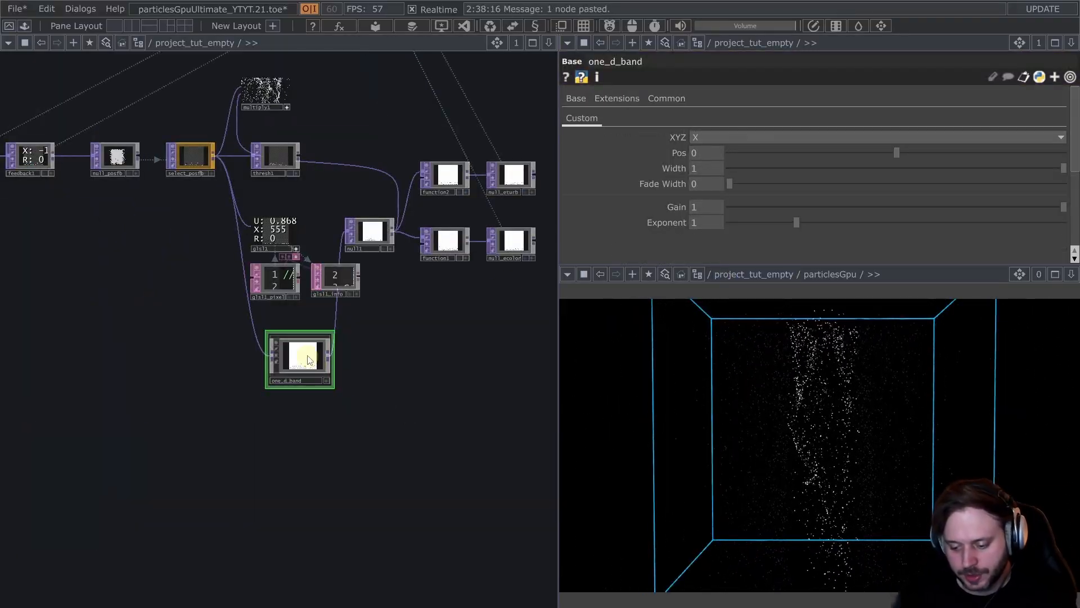
- Examine one_d_band and the particle box up close, then review the band's pixel shader code in Cursor and return to TouchDesigner
scroll(309, 360, "up", 4)
left_click_drag(822, 450, 903, 471)
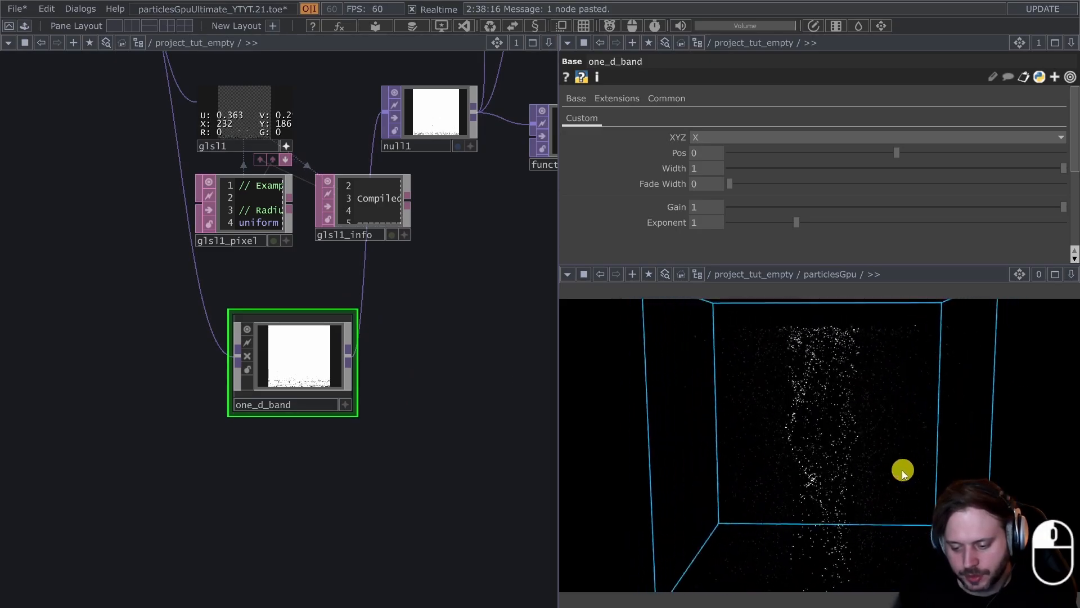
key("alt+Tab")
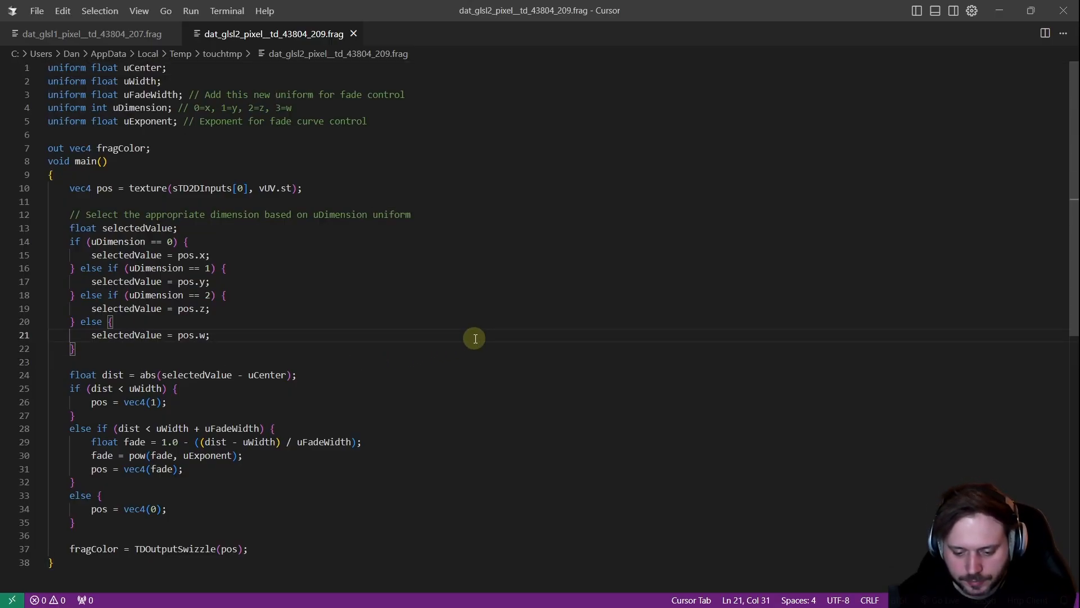
key("alt+Tab")
- Set one_d_band's XYZ axis to Y and raise its Fade Width to 1, checking the band in the particle view
mouse_move(694, 405)
left_mouse_down()
mouse_move(673, 410)
mouse_move(679, 429)
mouse_move(692, 420)
left_mouse_up()
left_click(761, 133)
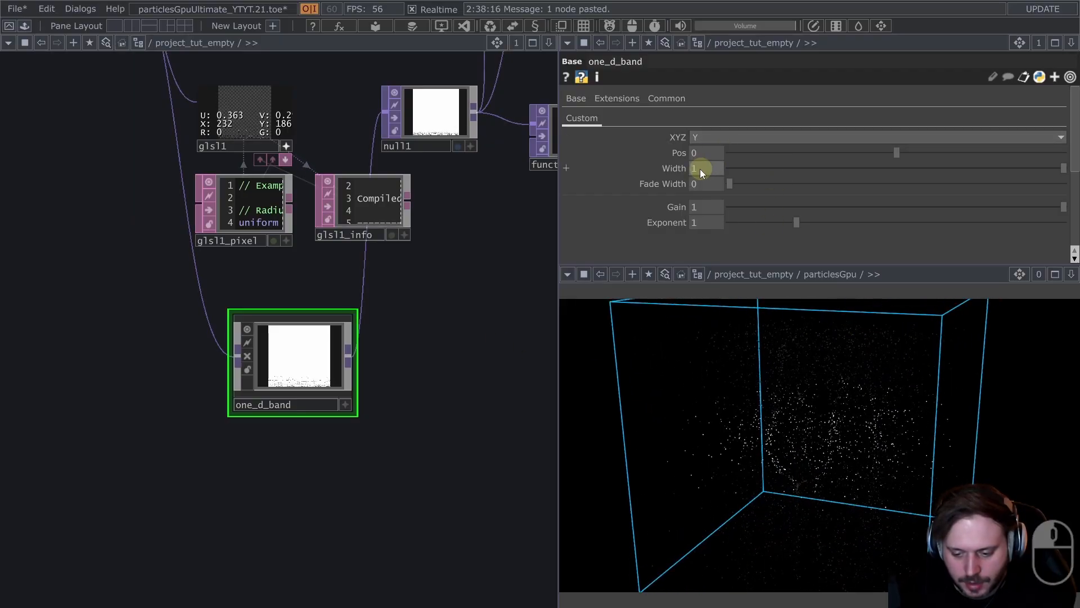
left_click_drag(827, 445, 778, 282)
left_click_drag(728, 189, 964, 189)
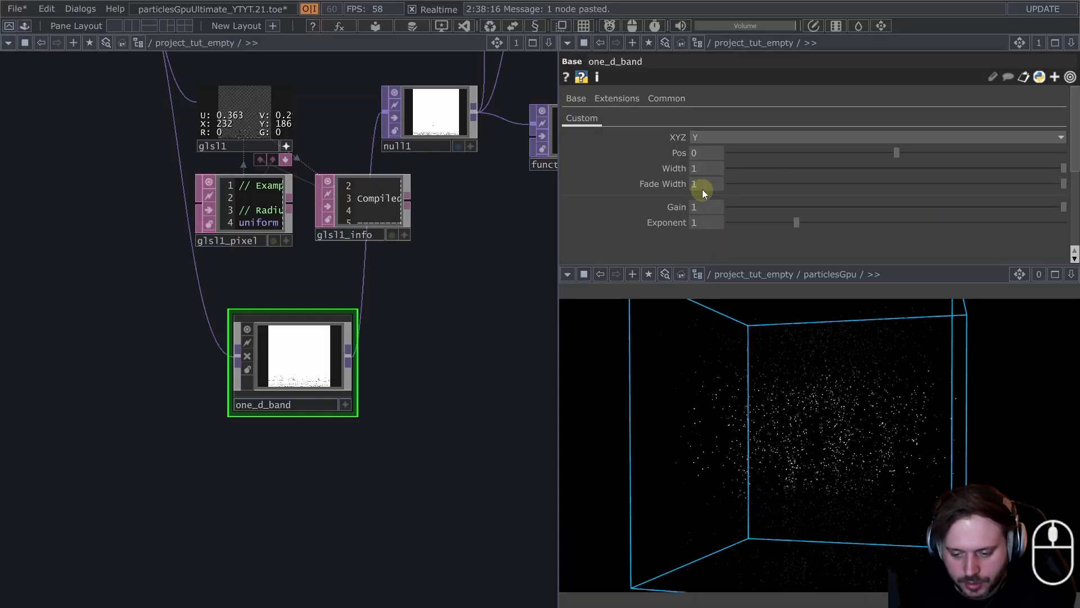
middle_click_drag(702, 189, 736, 164)
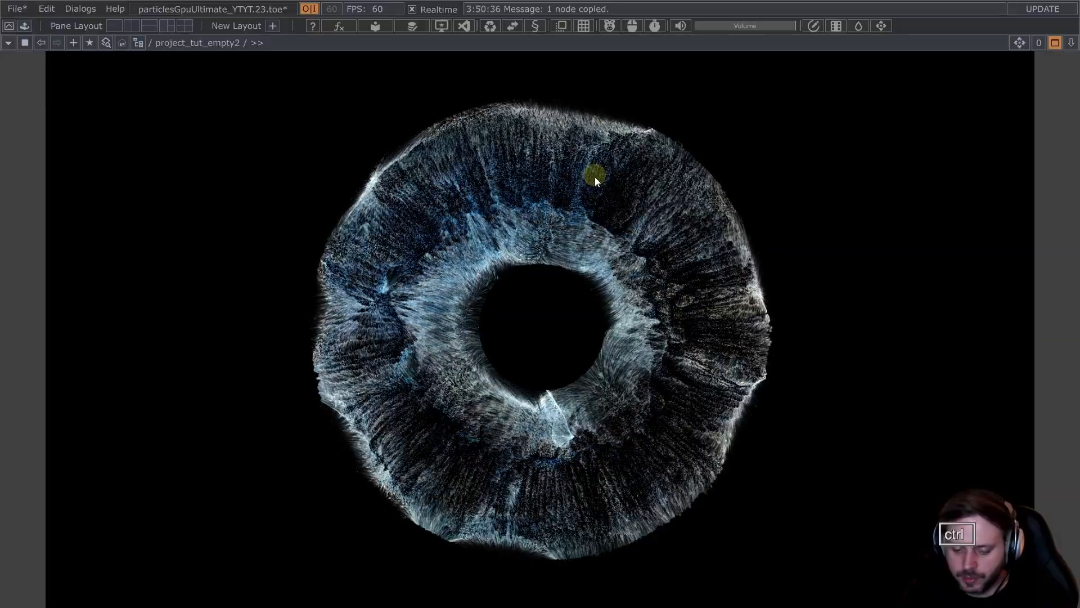
- Cycle through the finished particle examples full screen: the ring, the flowing patches and the face
key("ctrl+2")
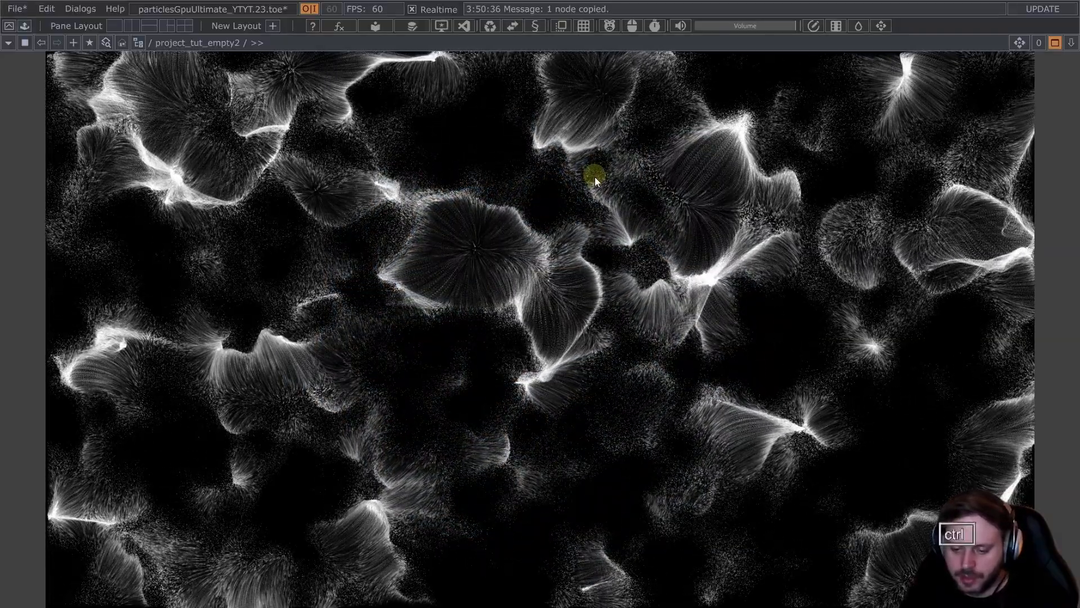
key("ctrl+2")
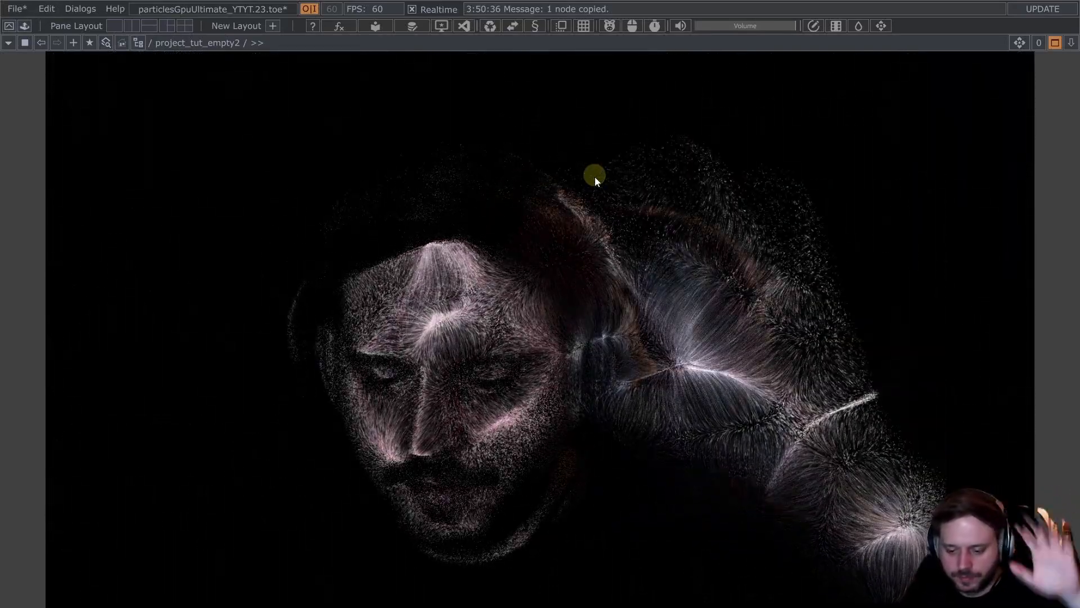
key("ctrl+2")
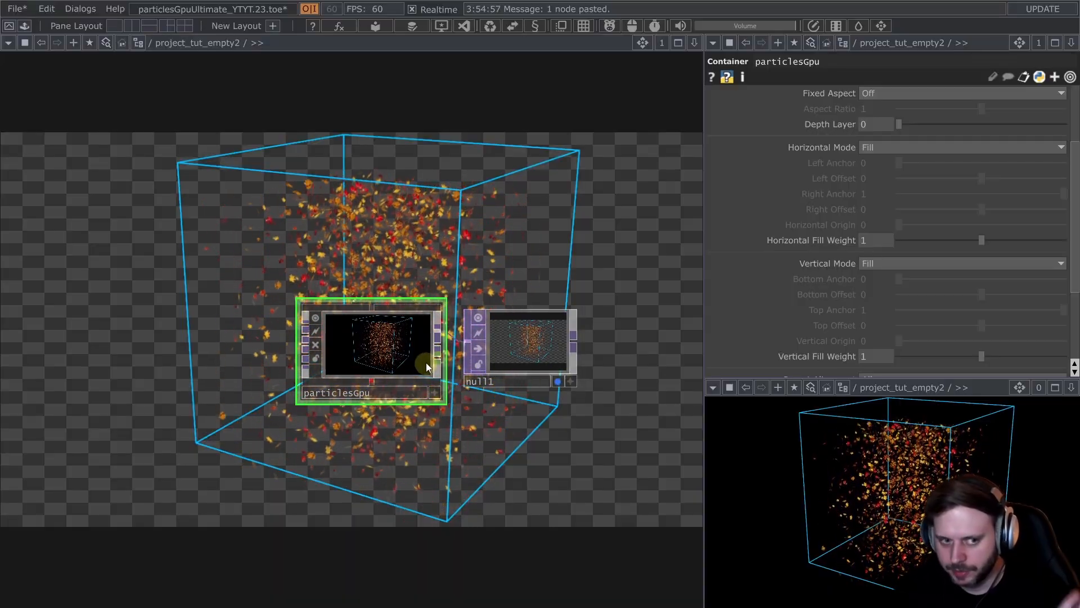
- Add a Noise TOP to the network beside particlesGpu
left_click_drag(245, 234, 430, 254)
scroll(430, 255, "down", 3)
left_click_drag(138, 300, 222, 312)
key("Tab")
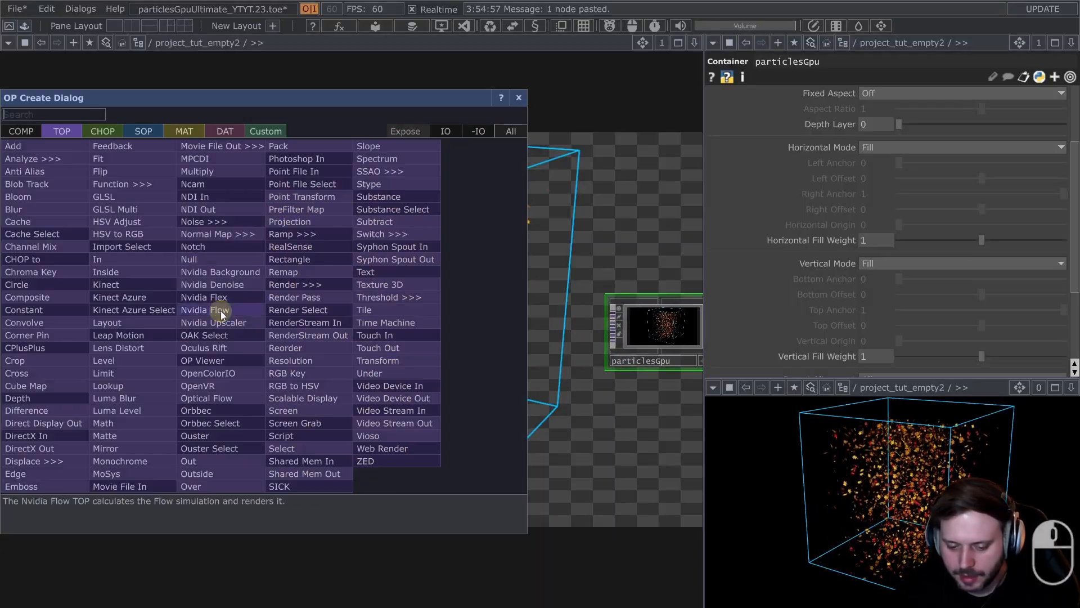
type("noi")
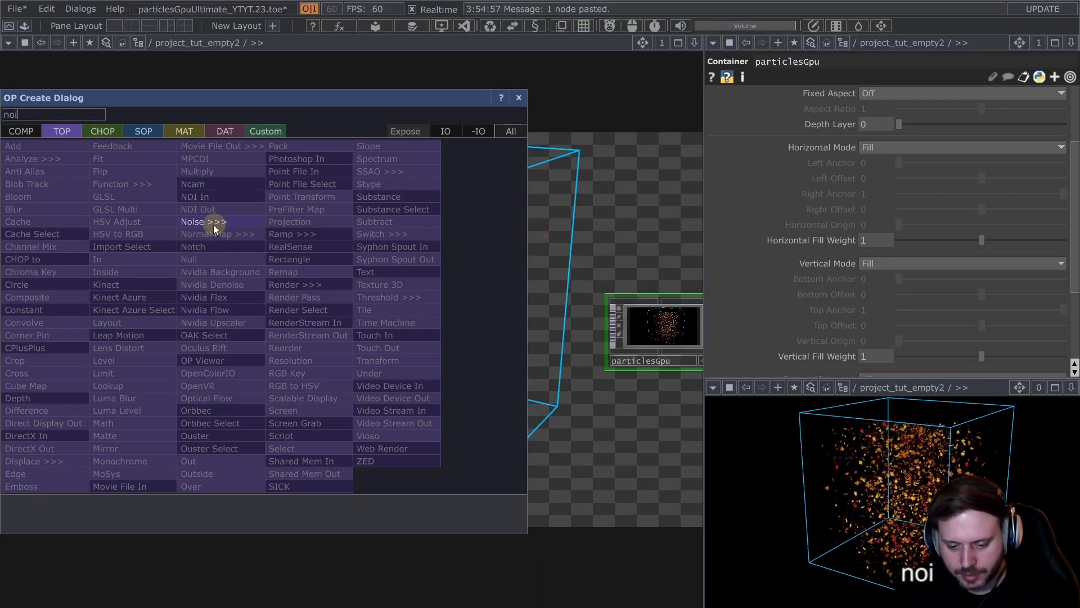
left_click(214, 223)
left_click(186, 305)
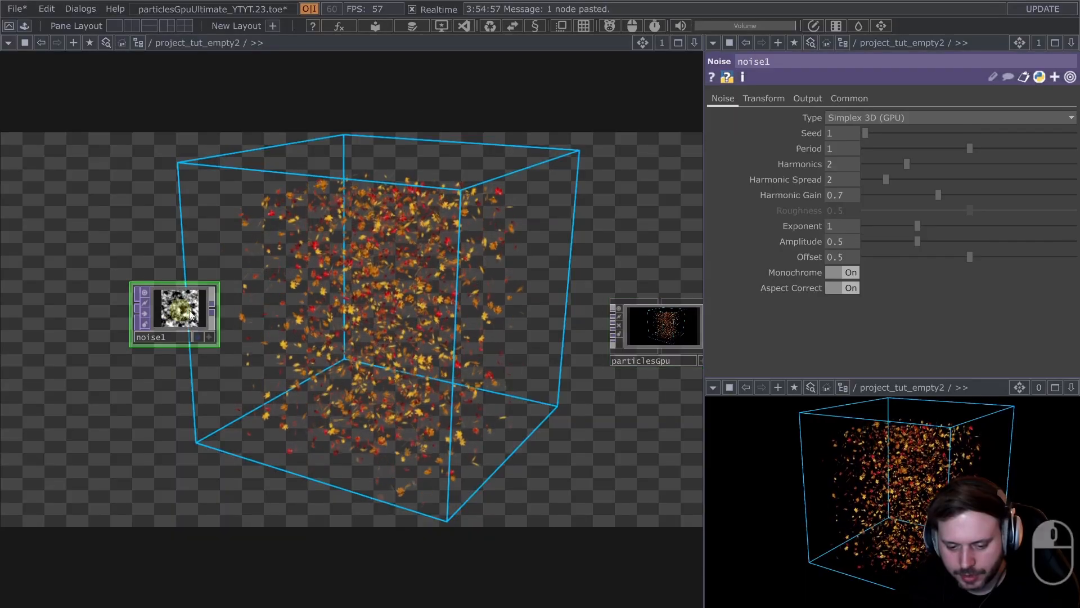
- Set noise1's resolution to 1920 by 1080
left_click(859, 103)
left_click(909, 133)
type("1")
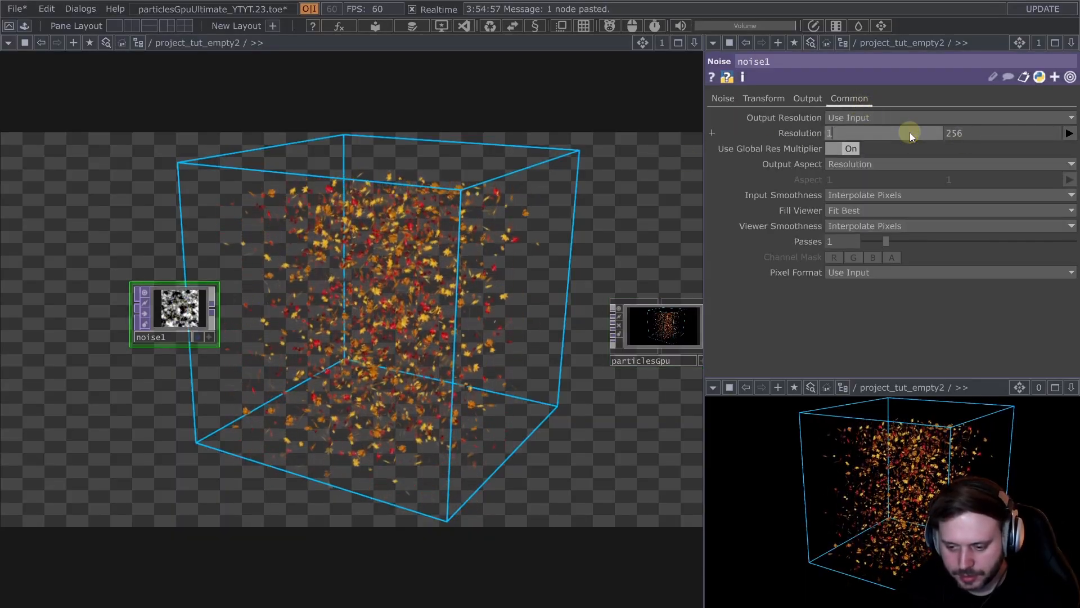
type("920")
key("Tab")
type("1080")
key("Return")
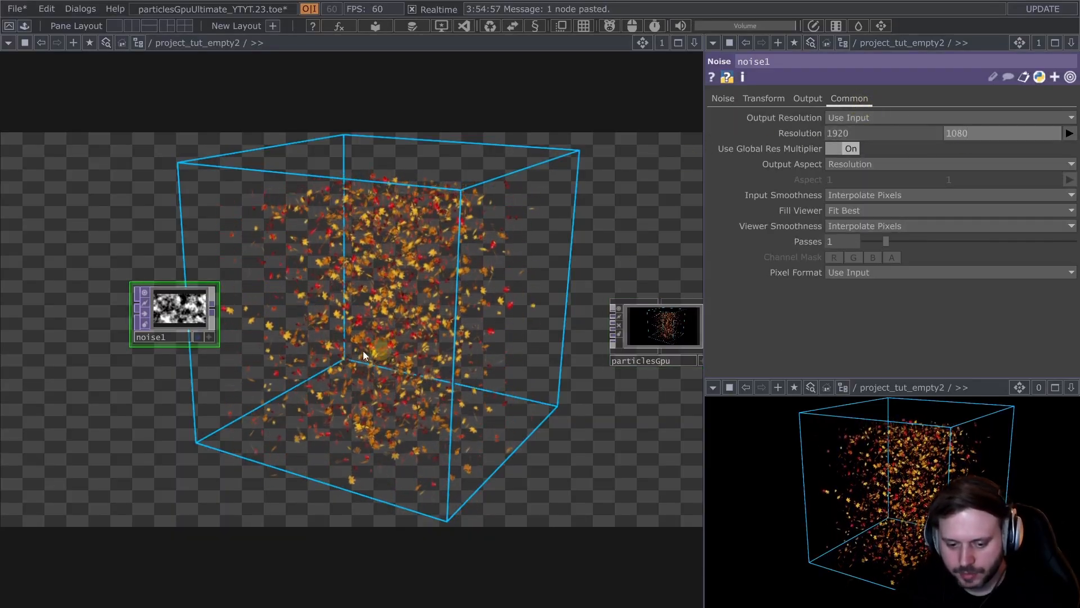
- Connect noise1 to particlesGpu's particleSourceColor input and place it beside the particle container
left_click_drag(206, 314, 424, 344)
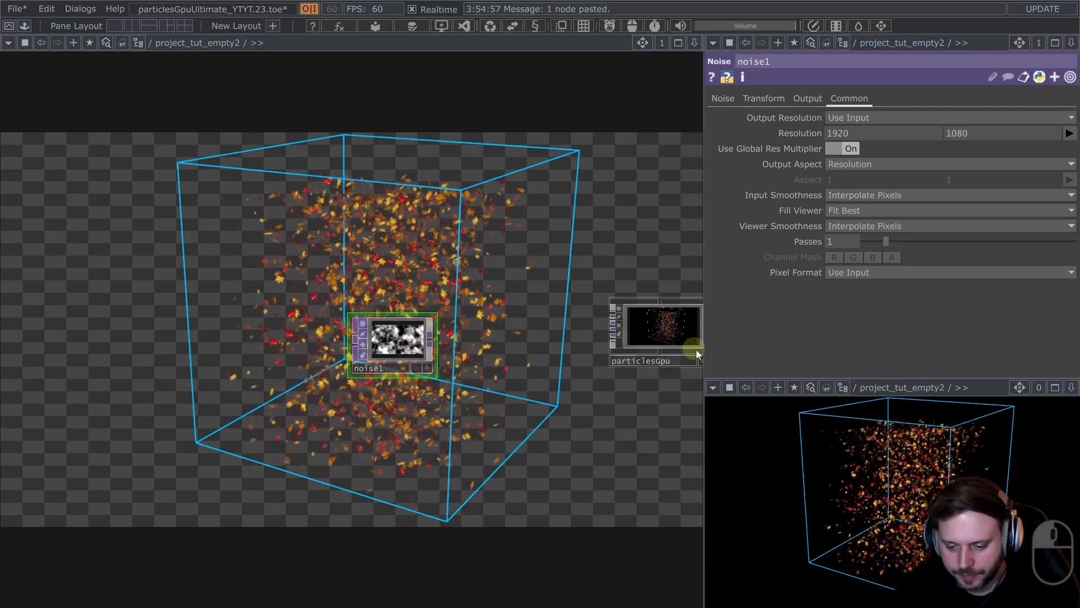
scroll(696, 343, "up", 3)
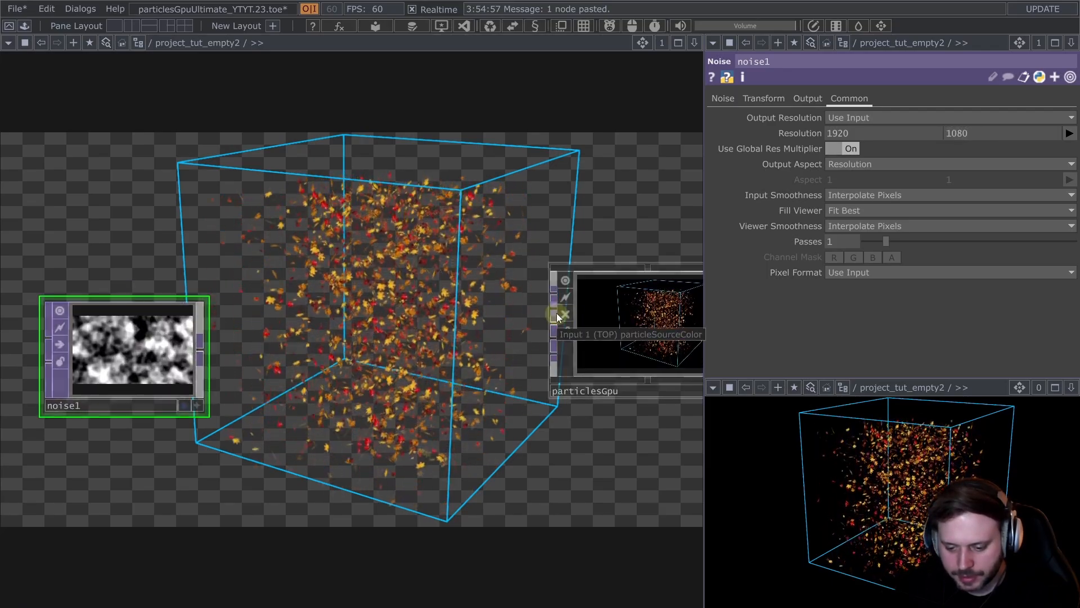
left_click_drag(204, 352, 523, 313)
scroll(470, 357, "down", 3)
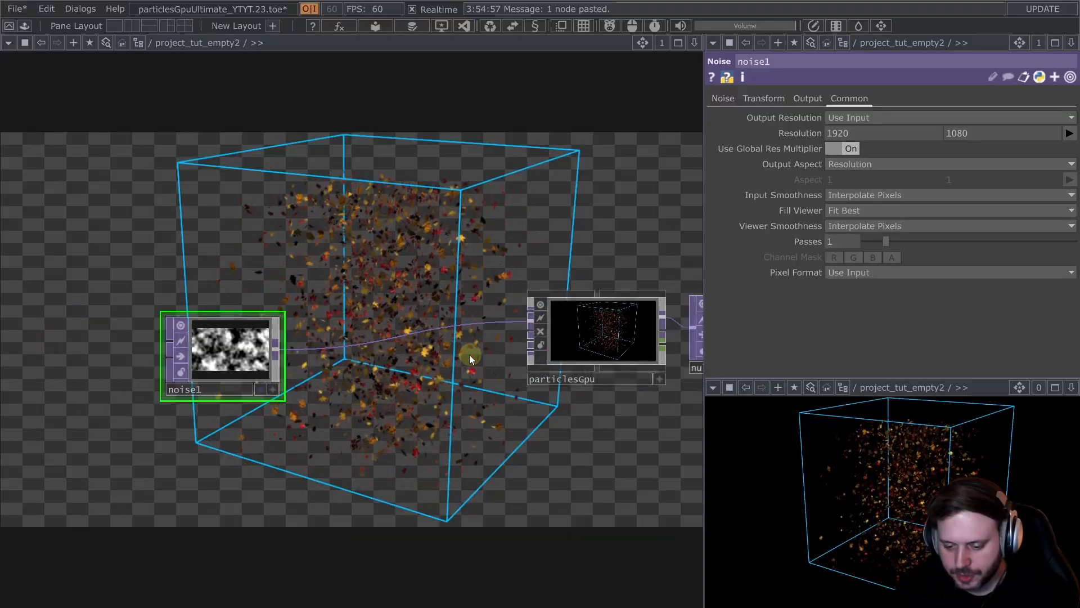
scroll(470, 357, "down", 3)
left_click_drag(349, 348, 339, 363)
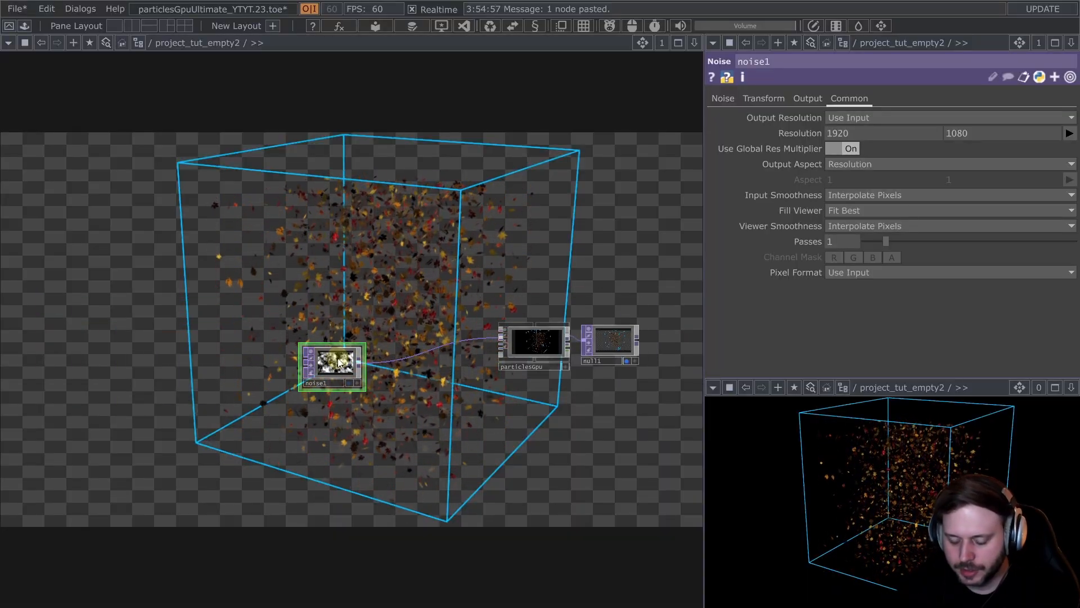
left_click_drag(315, 260, 286, 231)
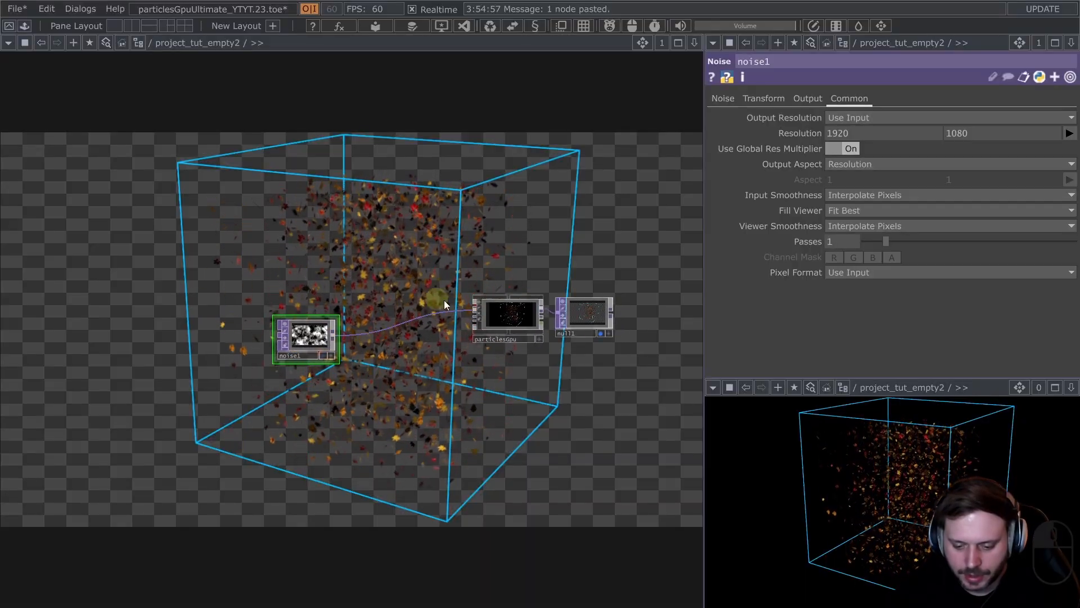
- Hide the particle render behind the network, add a Ramp TOP above noise1 and show its Common parameters
left_click(508, 318)
scroll(490, 322, "up", 4)
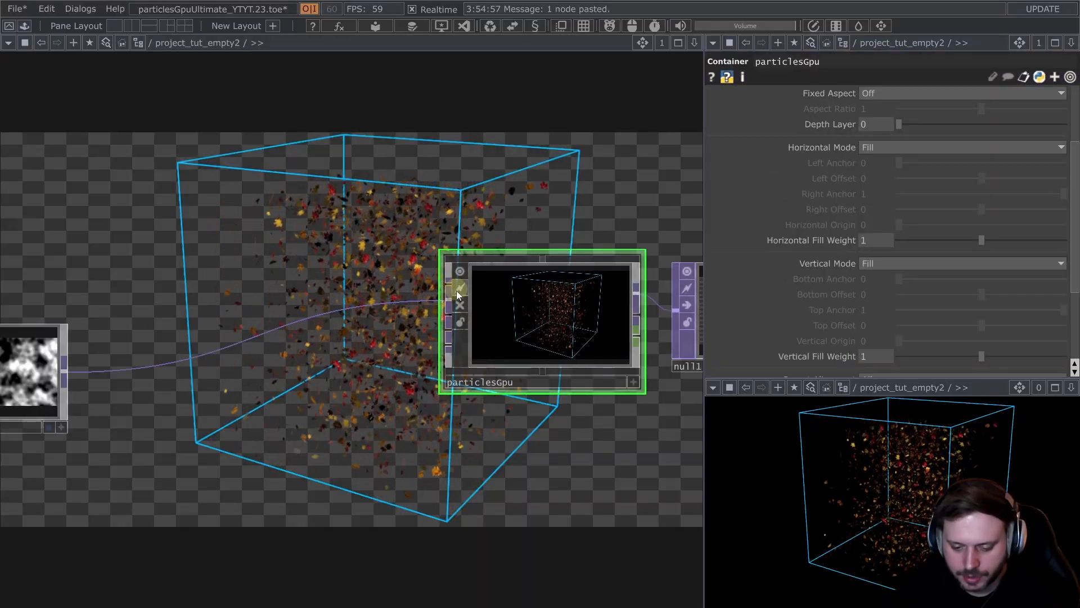
left_click(561, 25)
key("Tab")
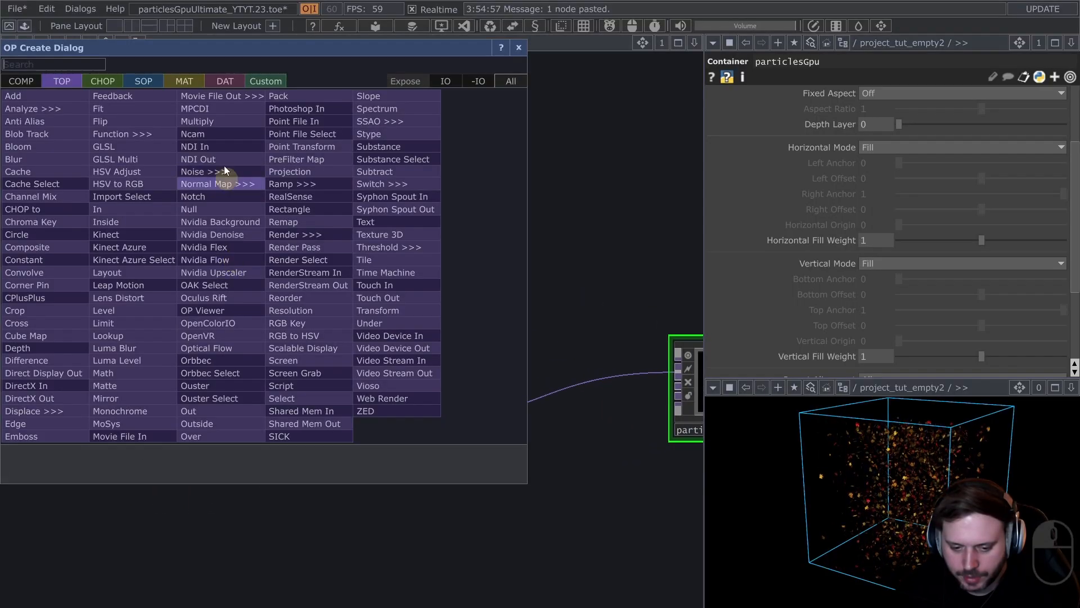
type("ra")
left_click(327, 184)
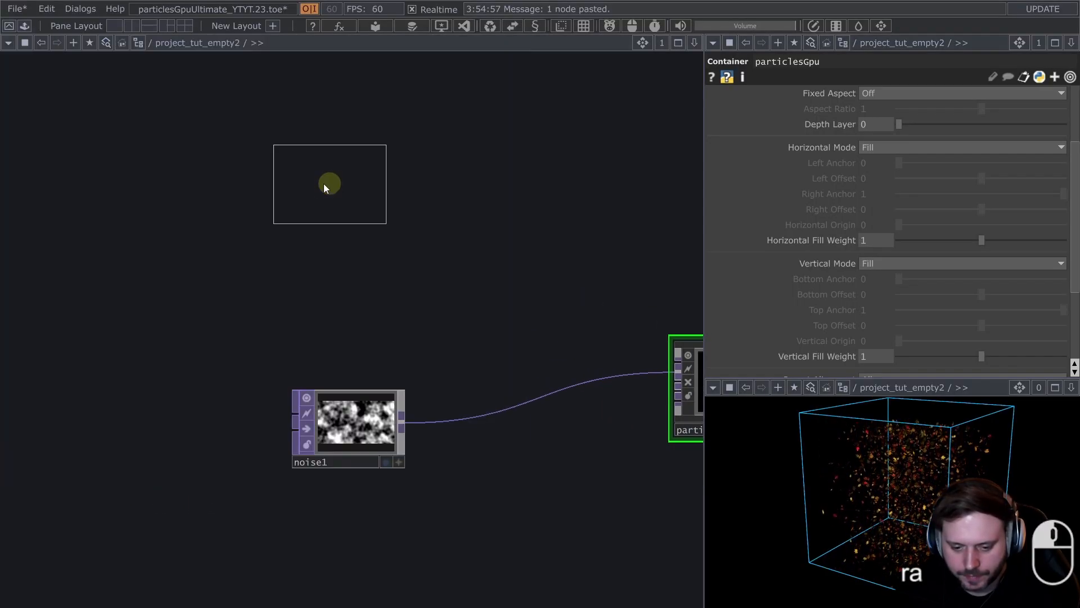
left_click(238, 211)
left_click(800, 99)
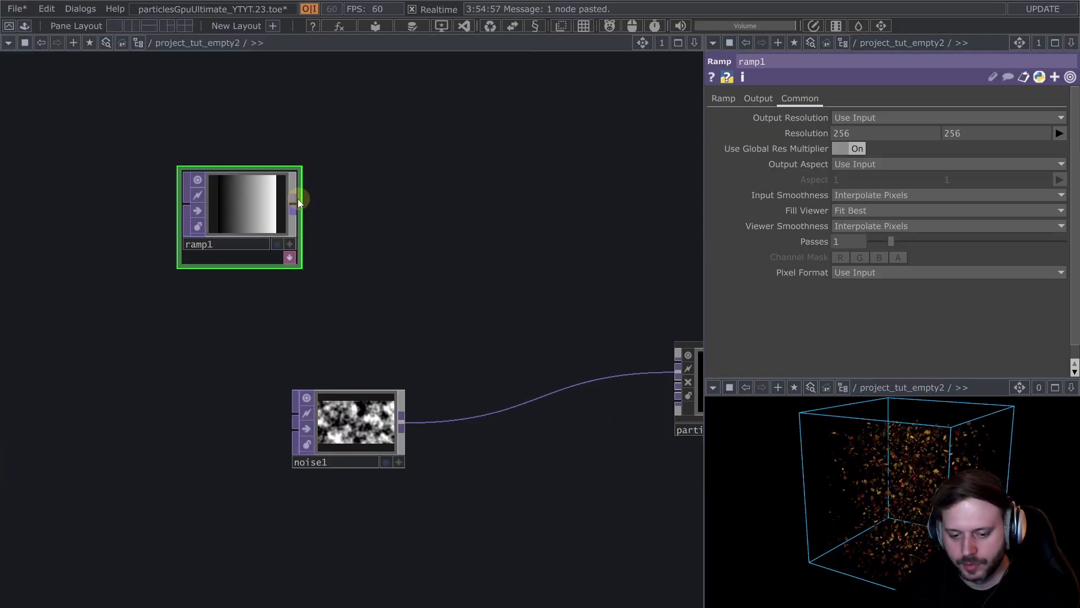
- Add a second Ramp TOP fed by ramp1 and place it directly below
right_click(299, 200)
type("ra")
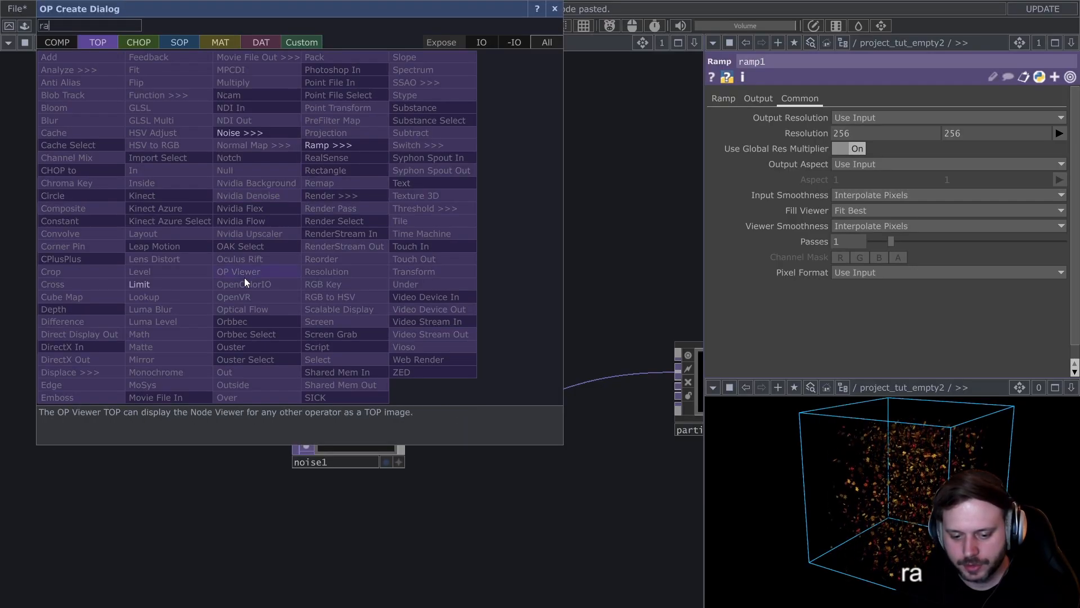
left_click(346, 149)
left_click(236, 322)
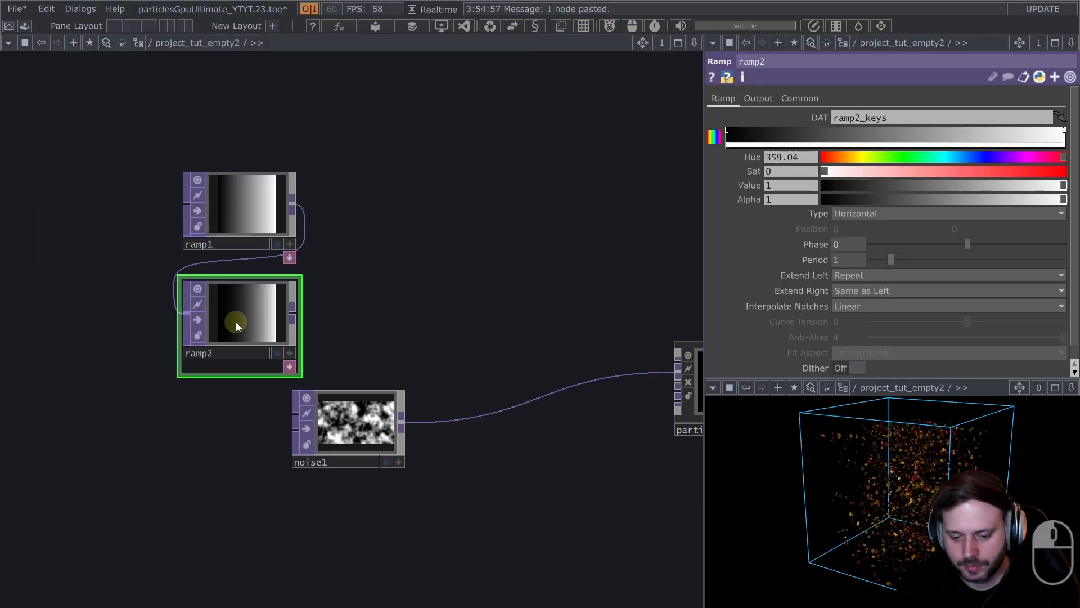
- Set ramp2's Type to Vertical and its Combine with Input option to Set Resolution Only
left_click(889, 214)
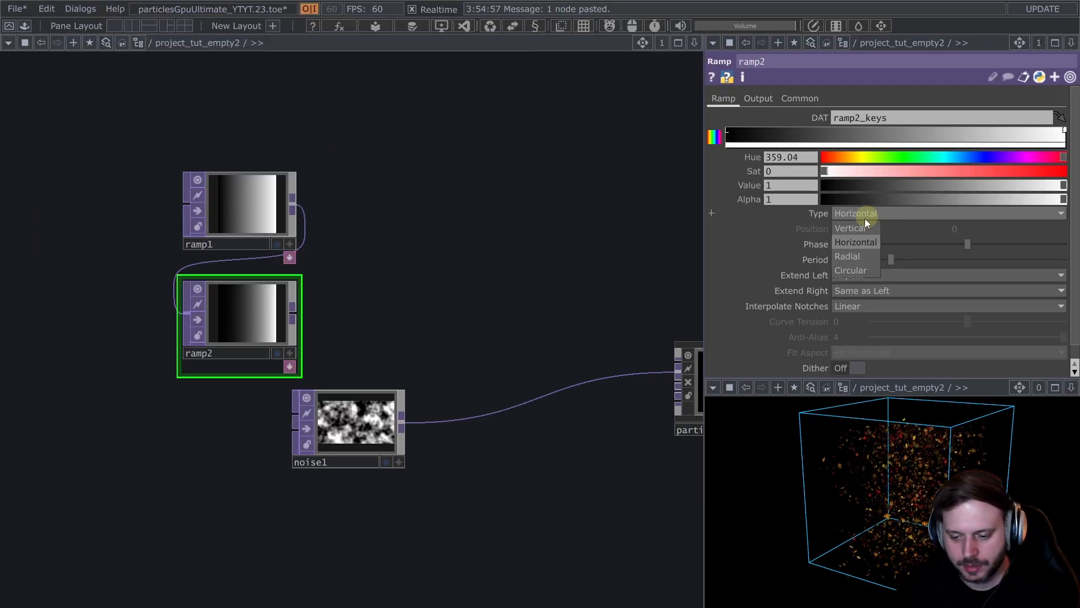
left_click(771, 99)
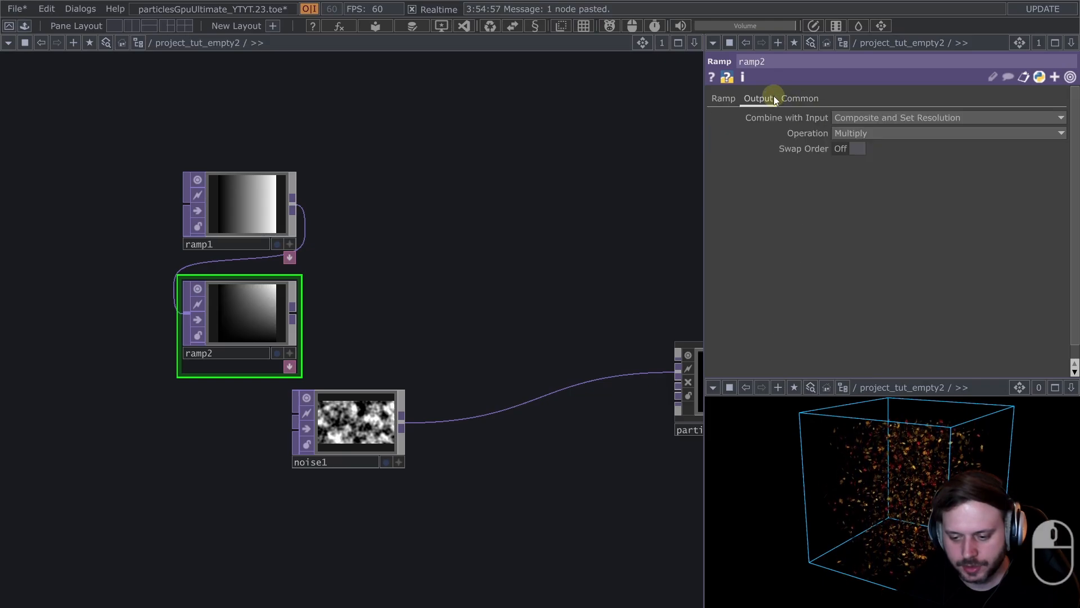
left_click(876, 117)
left_click(859, 134)
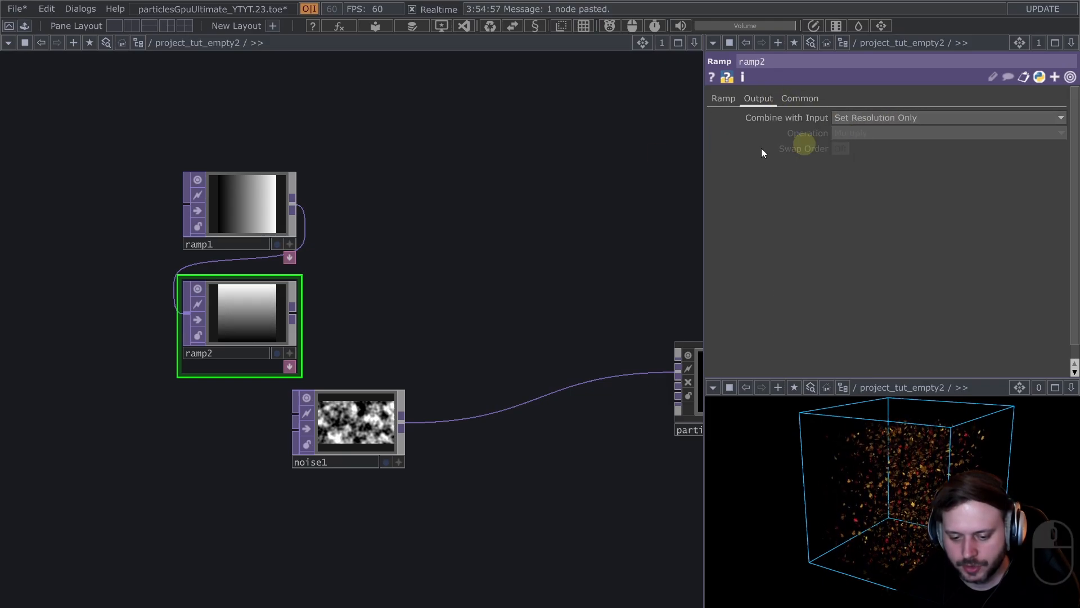
- Move both ramps away from noise1 and add a Reorder TOP with ramp1 and ramp2 as its first two inputs
left_click_drag(249, 232, 205, 146)
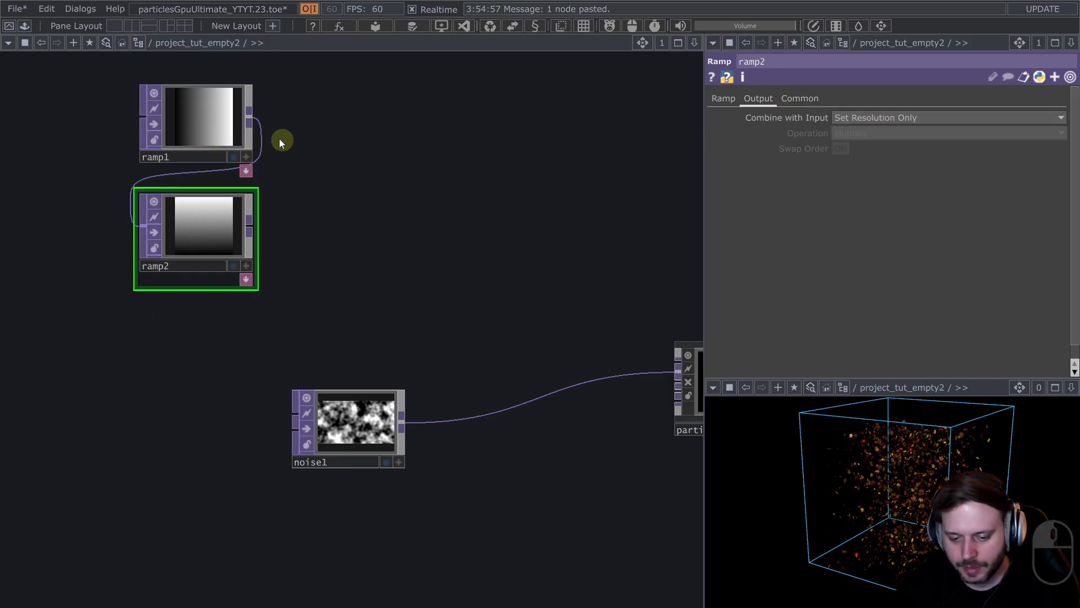
right_click(262, 140)
left_click(272, 134)
type("re")
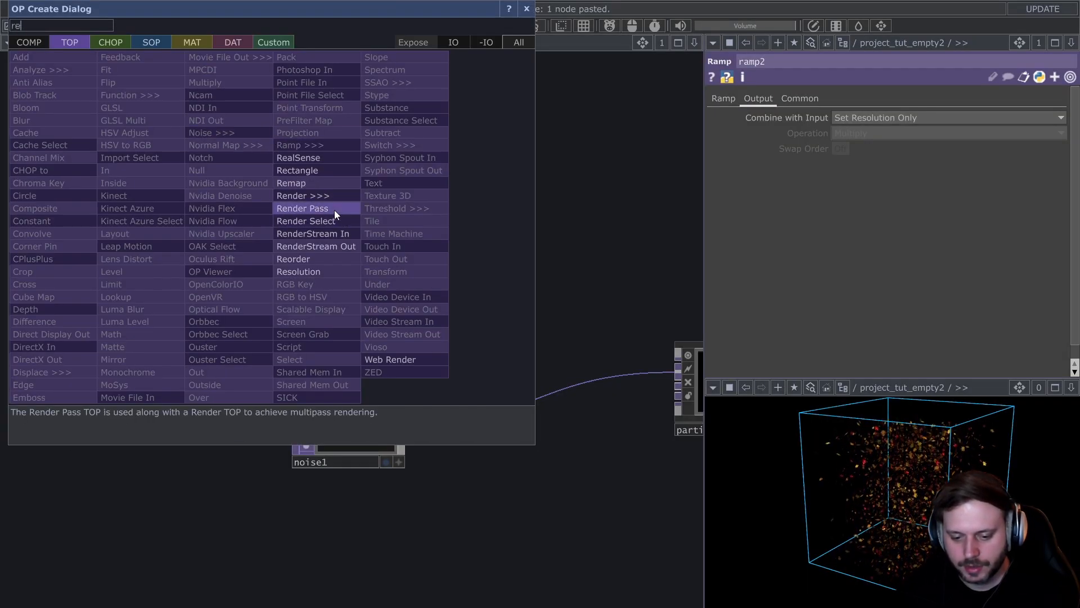
left_click(321, 260)
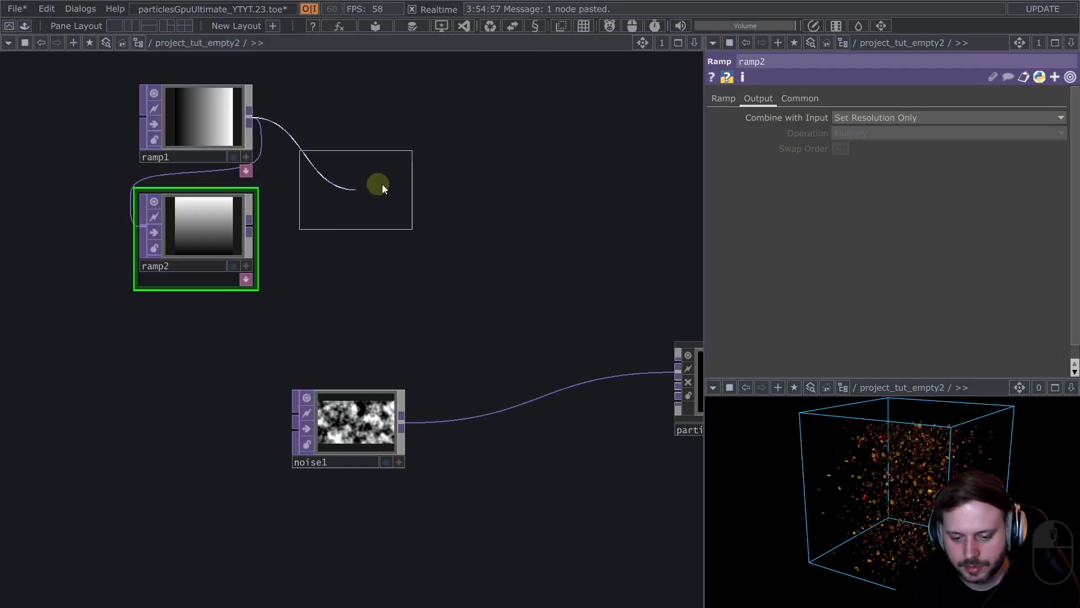
left_click(410, 180)
left_click_drag(326, 181, 380, 181)
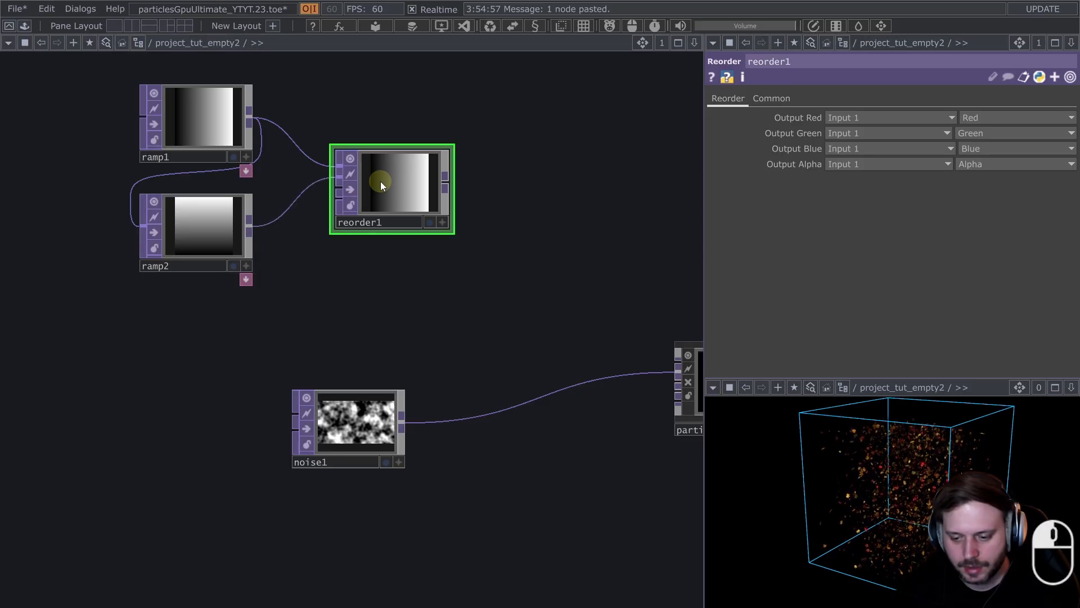
- Set reorder1's Output Green source to Input 2 and open the channel choices for Output Blue
left_click(888, 149)
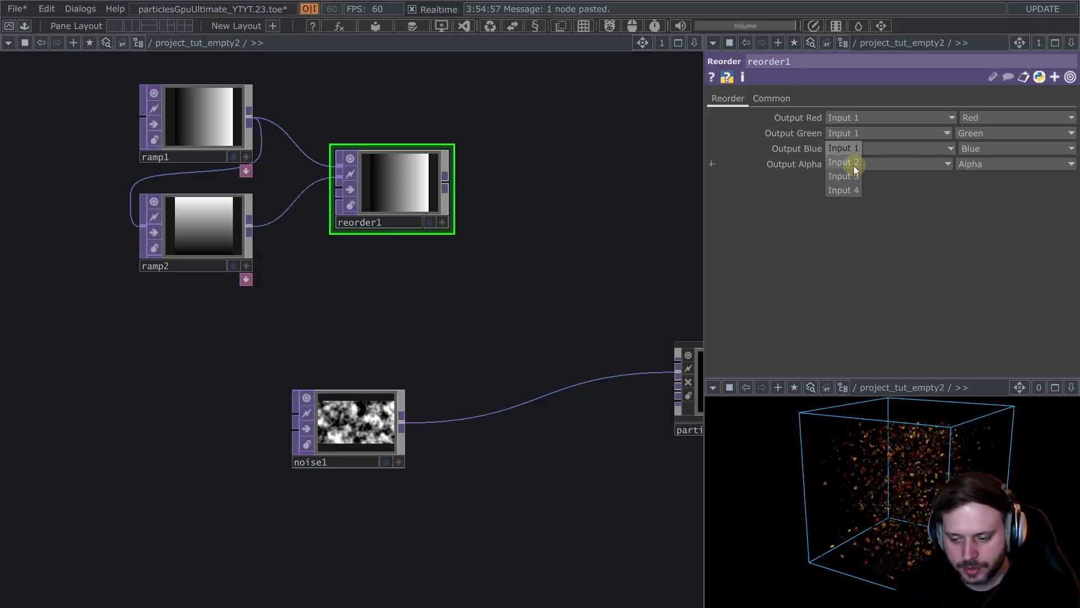
left_click(853, 165)
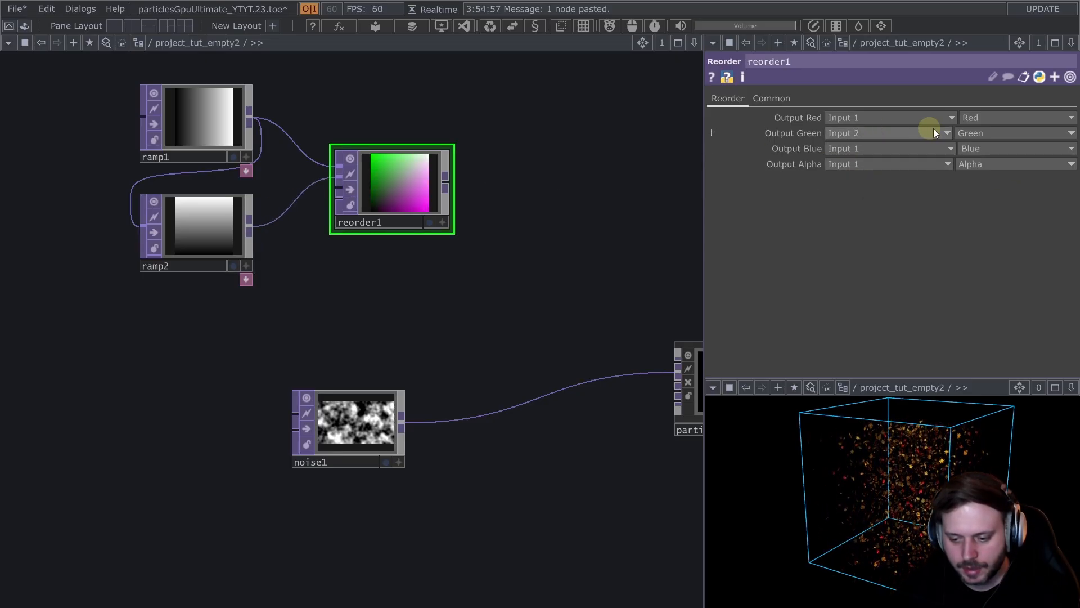
left_click(983, 150)
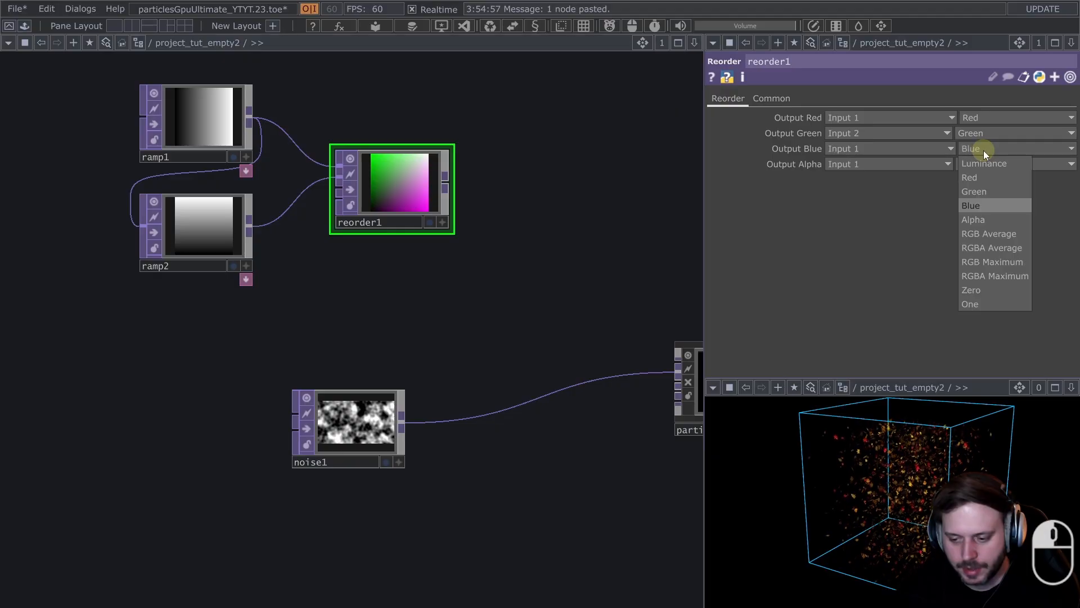
- Set the Output Blue channel of the reorder1 node to Zero
left_click(992, 295)
scroll(388, 162, "up", 3)
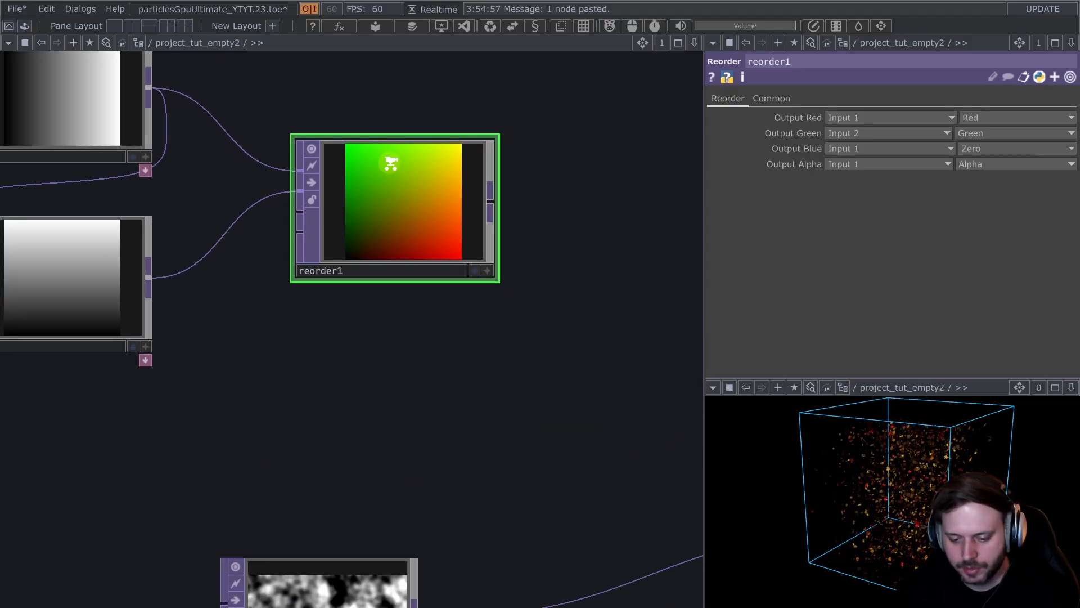
scroll(386, 163, "down", 3)
scroll(447, 260, "down", 3)
- Connect the output of reorder1 to the first input of particlesGpu
left_click_drag(509, 254, 357, 269)
scroll(358, 269, "up", 3)
left_click_drag(231, 206, 545, 417)
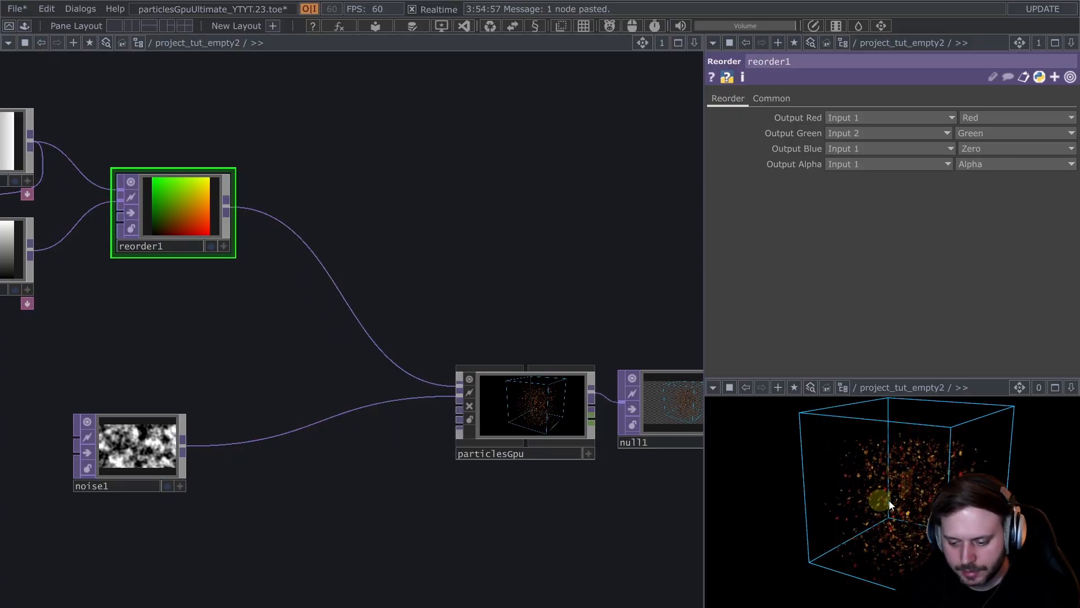
scroll(892, 492, "up", 3)
mouse_move(897, 465)
left_mouse_down()
mouse_move(914, 476)
mouse_move(788, 467)
mouse_move(907, 459)
left_mouse_up()
- Set the Y component of the External force on particlesGpu to 0
left_click(571, 415)
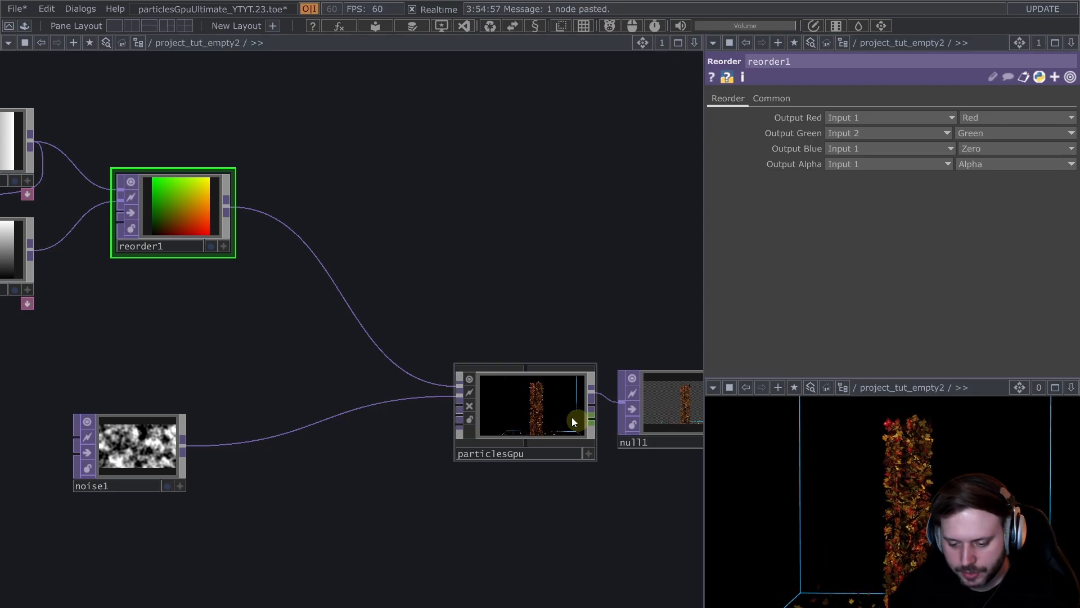
scroll(933, 207, "up", 3)
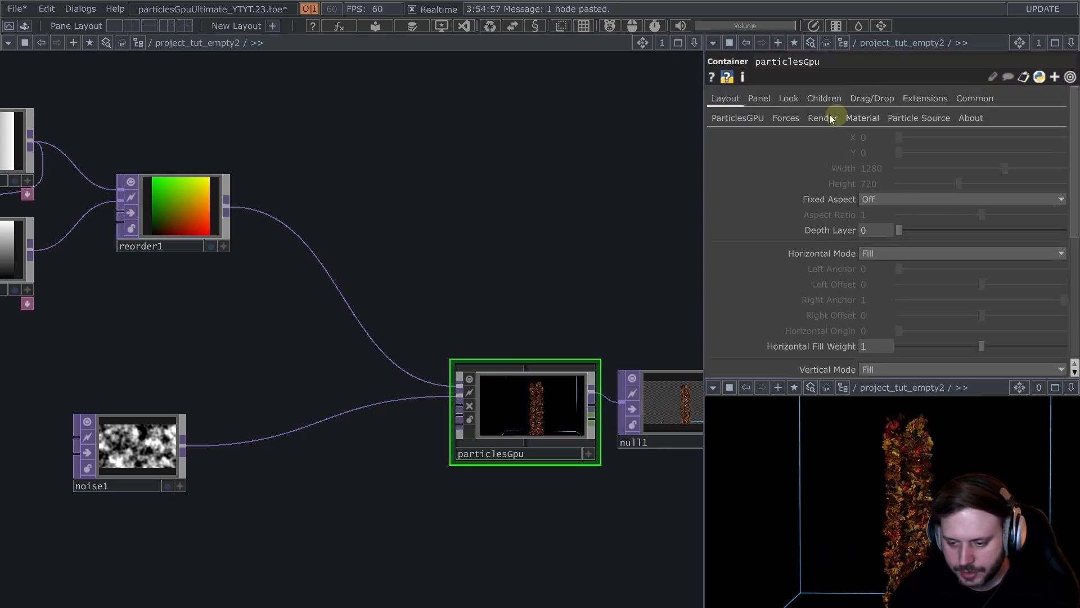
left_click(826, 117)
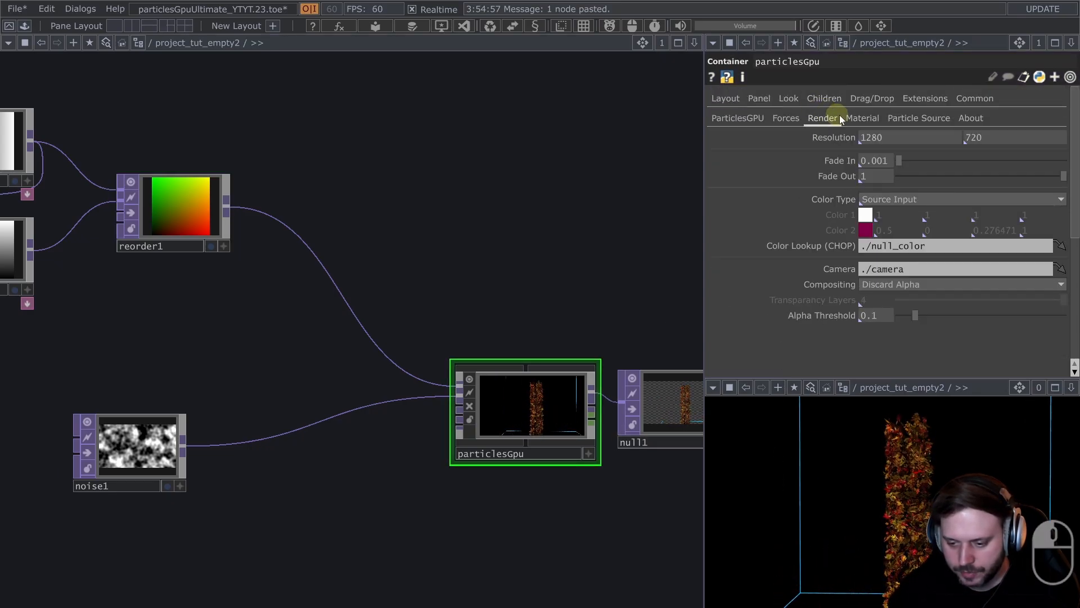
left_click(790, 118)
left_click(967, 206)
type("0")
left_click(496, 220)
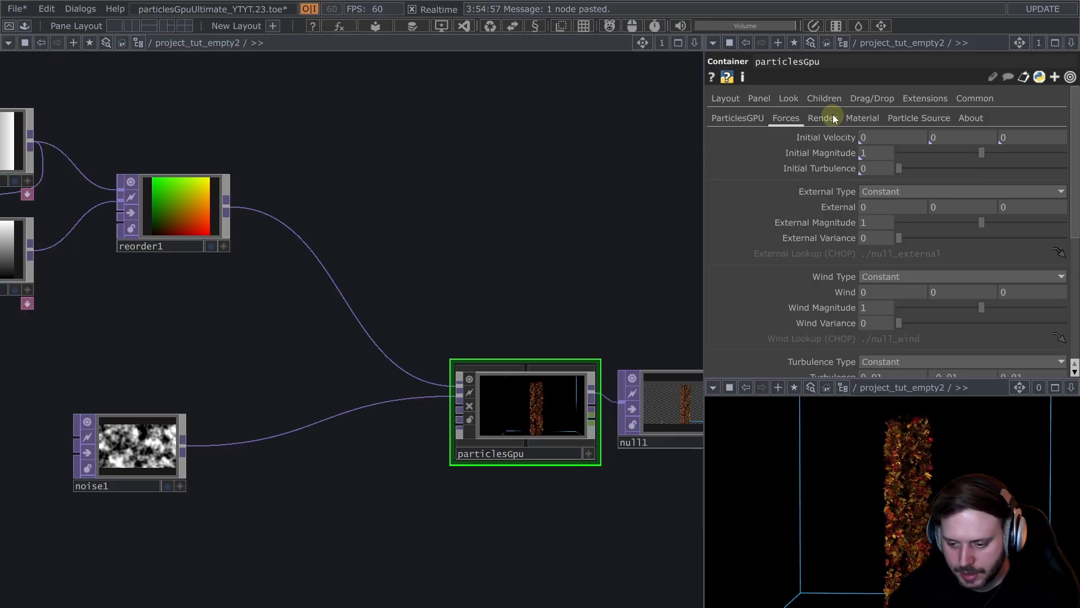
- Change the particle material of particlesGpu to Line
left_click(862, 118)
left_click(925, 167)
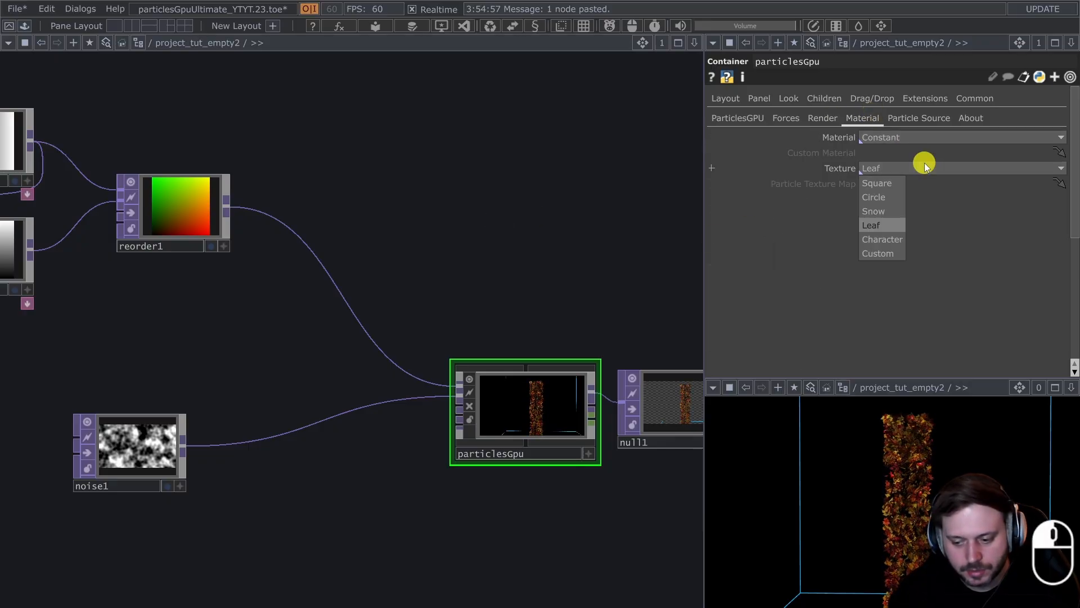
left_click(897, 132)
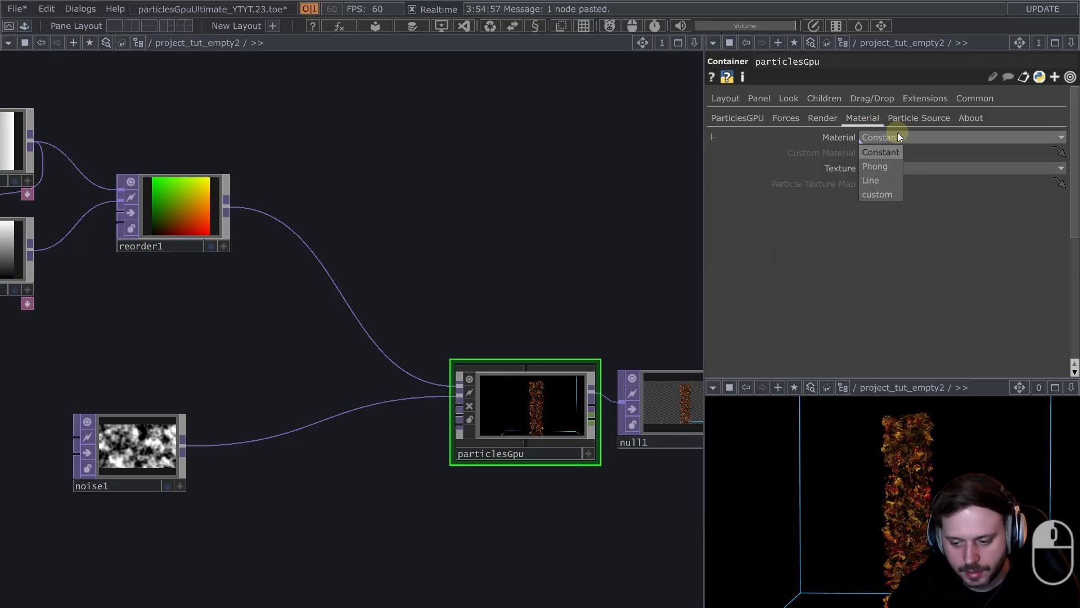
left_click(882, 184)
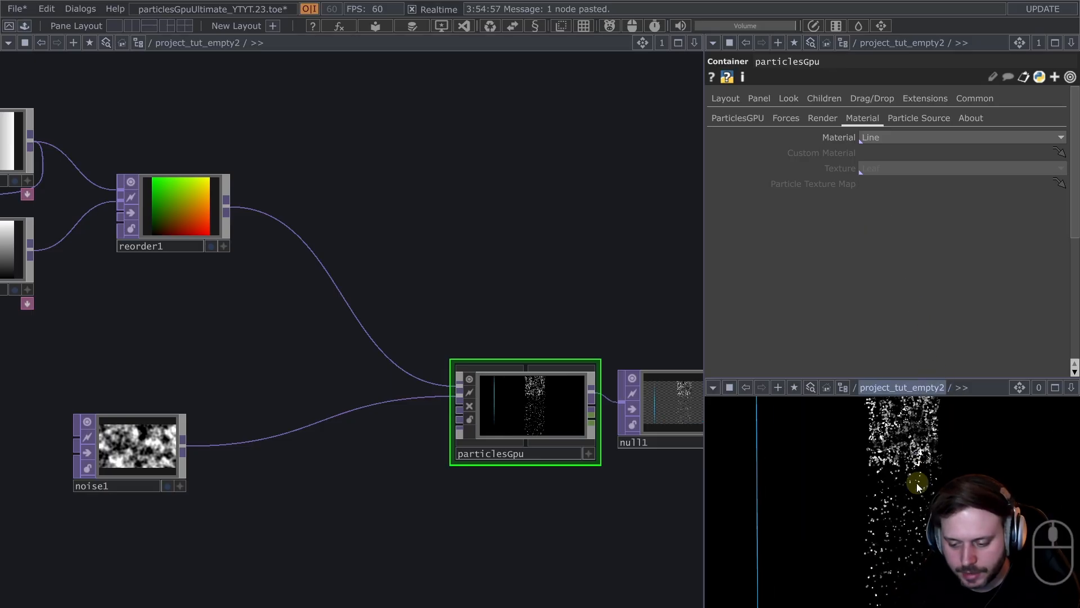
- Make room beside noise1 and insert a Null TOP between noise1 and particlesGpu
left_click_drag(373, 177, 437, 191)
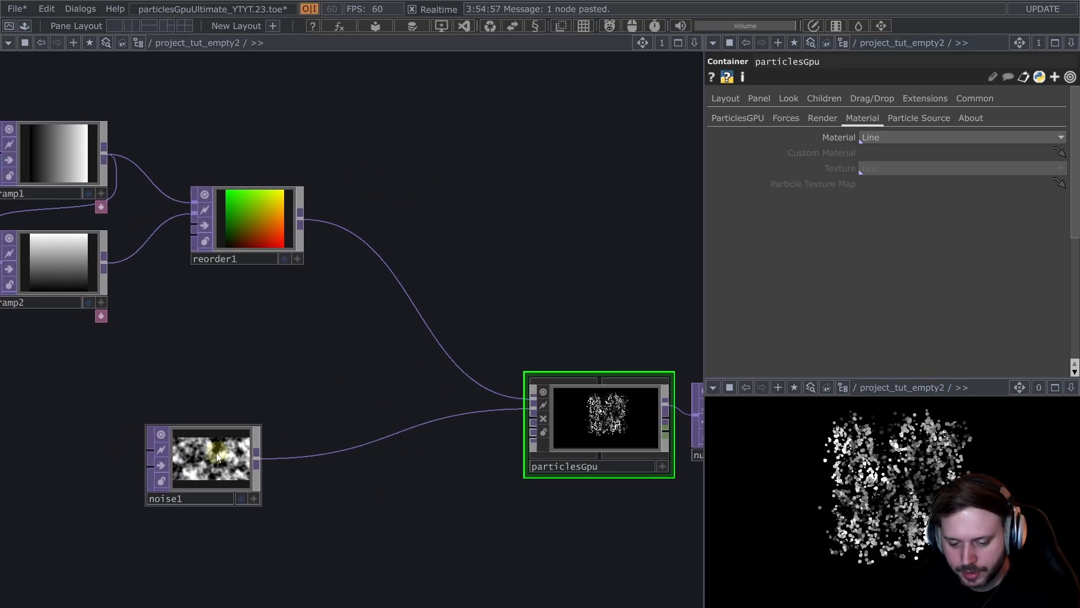
left_click_drag(234, 458, 104, 458)
left_click_drag(371, 495, 535, 458)
right_click(314, 415)
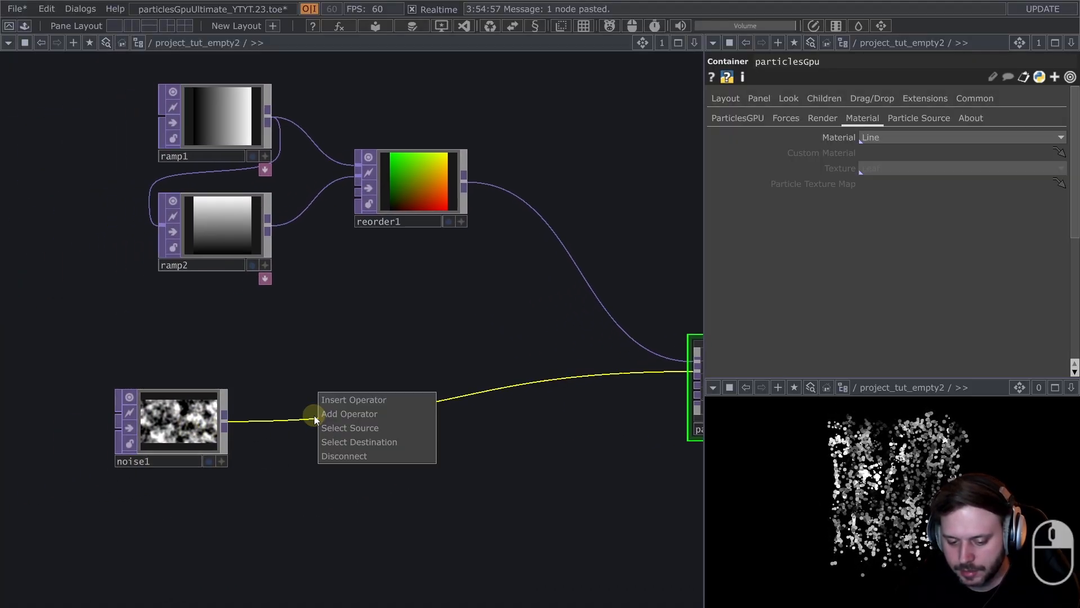
left_click(346, 396)
type("n")
left_click(321, 335)
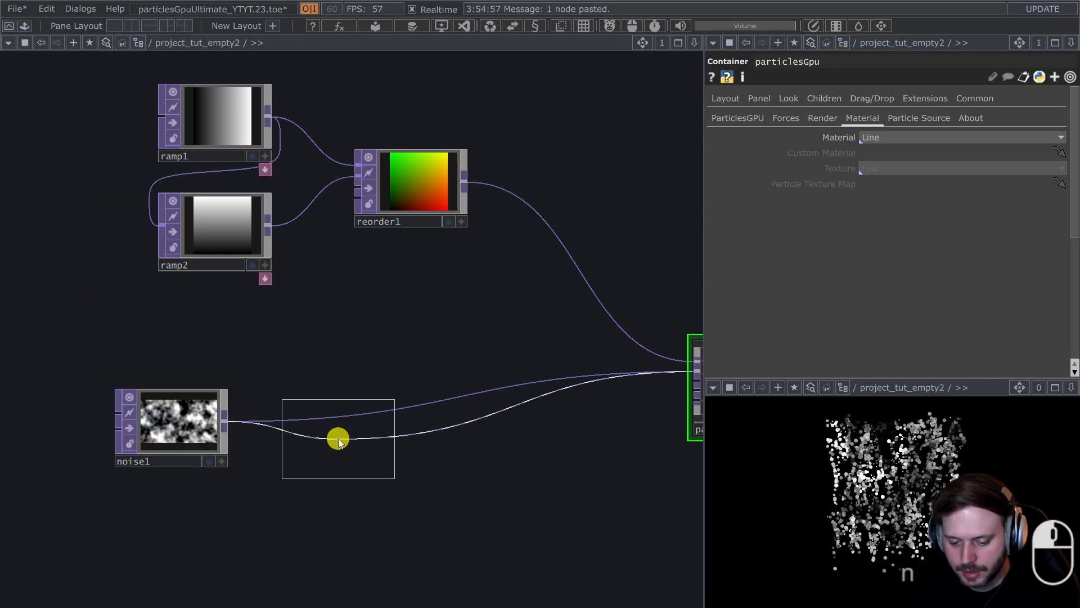
left_click(335, 429)
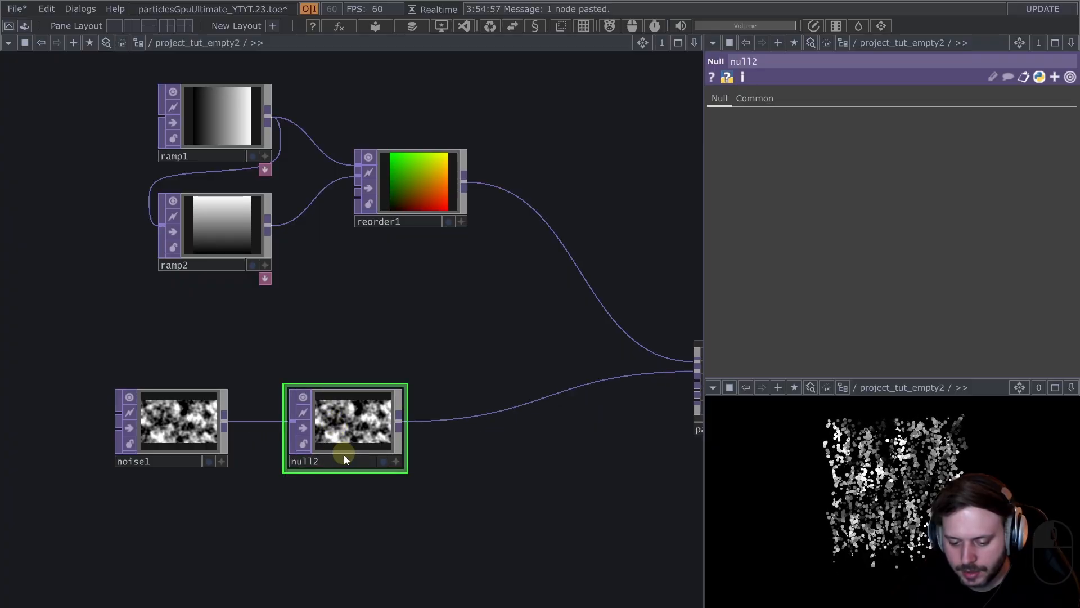
- Rename the Null node following noise1 as null_img
left_click(348, 456)
type("null_img")
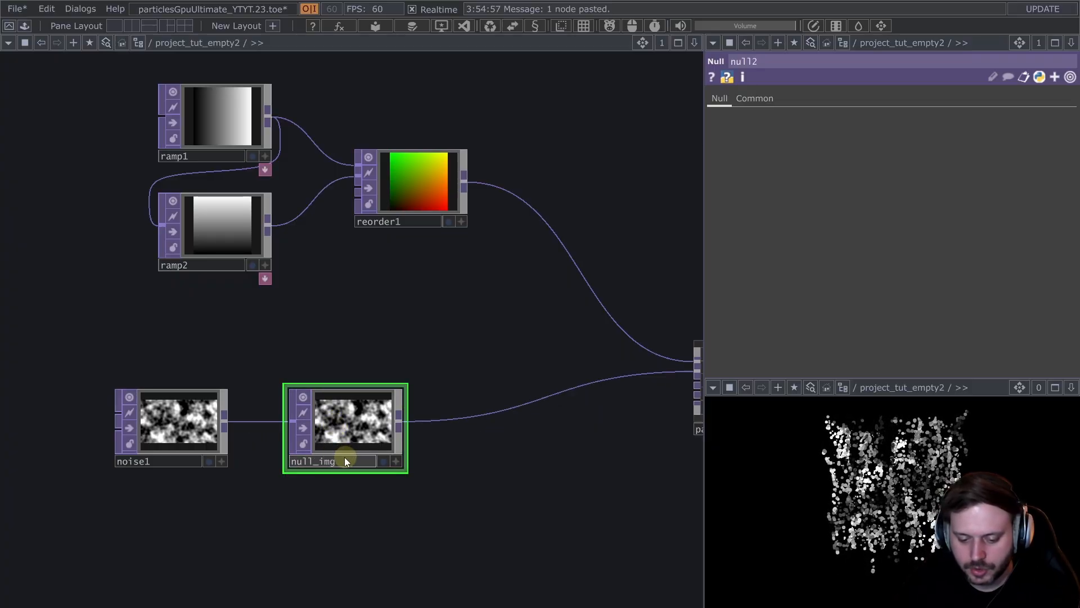
key("Return")
- Insert a Point Transform TOP between reorder1 and particlesGpu
key("h")
right_click(424, 240)
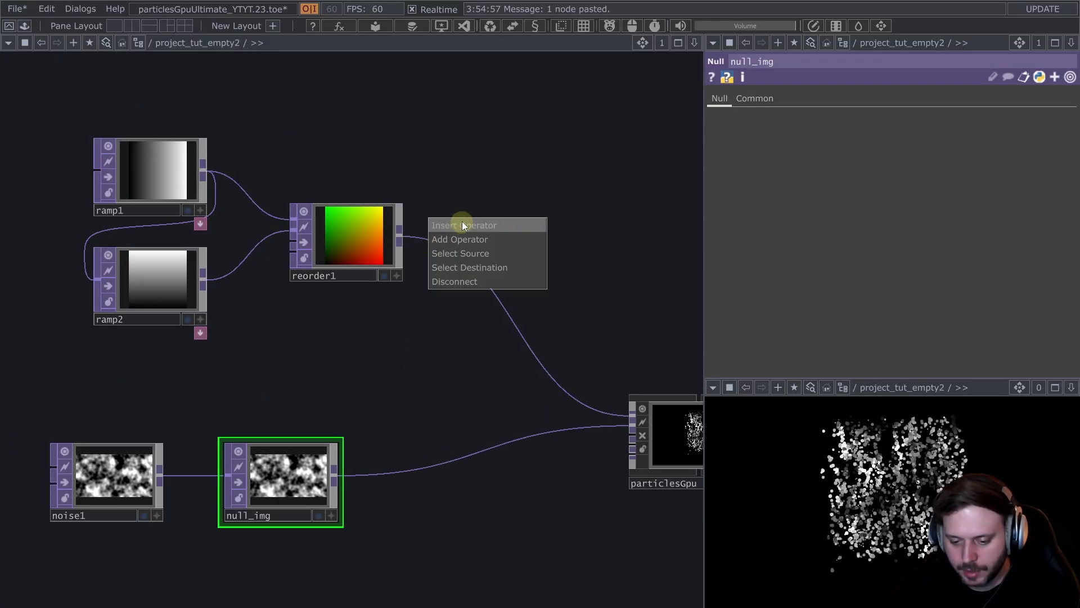
left_click(469, 225)
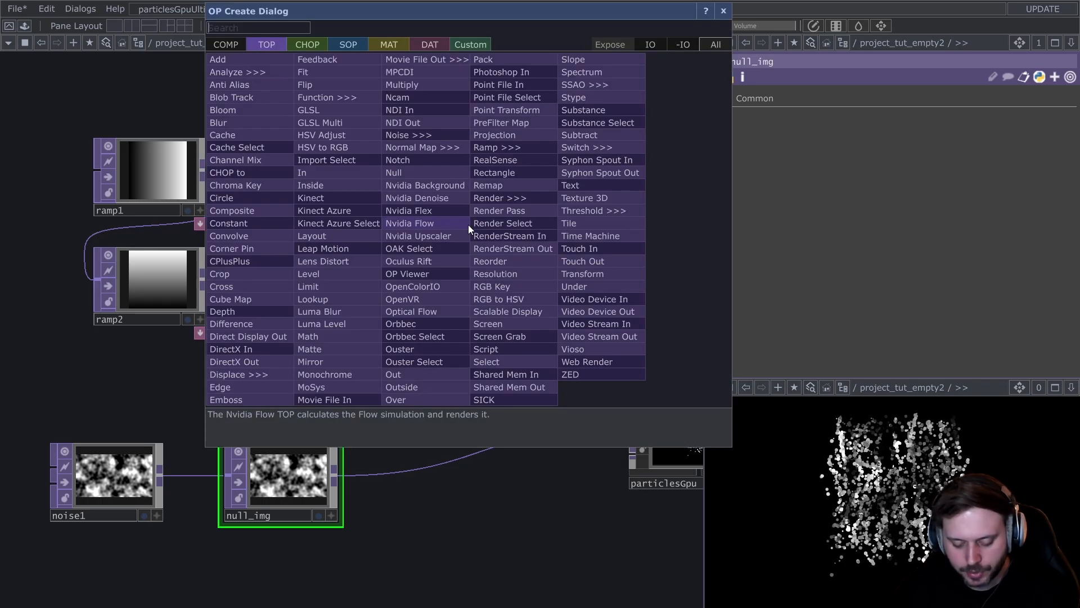
left_click(516, 109)
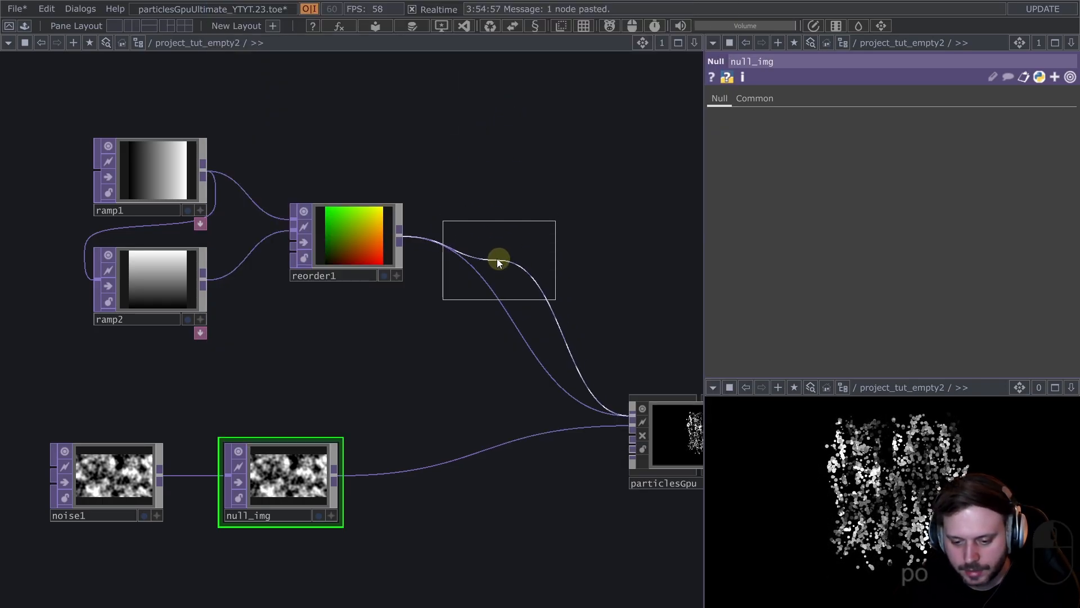
left_click(493, 246)
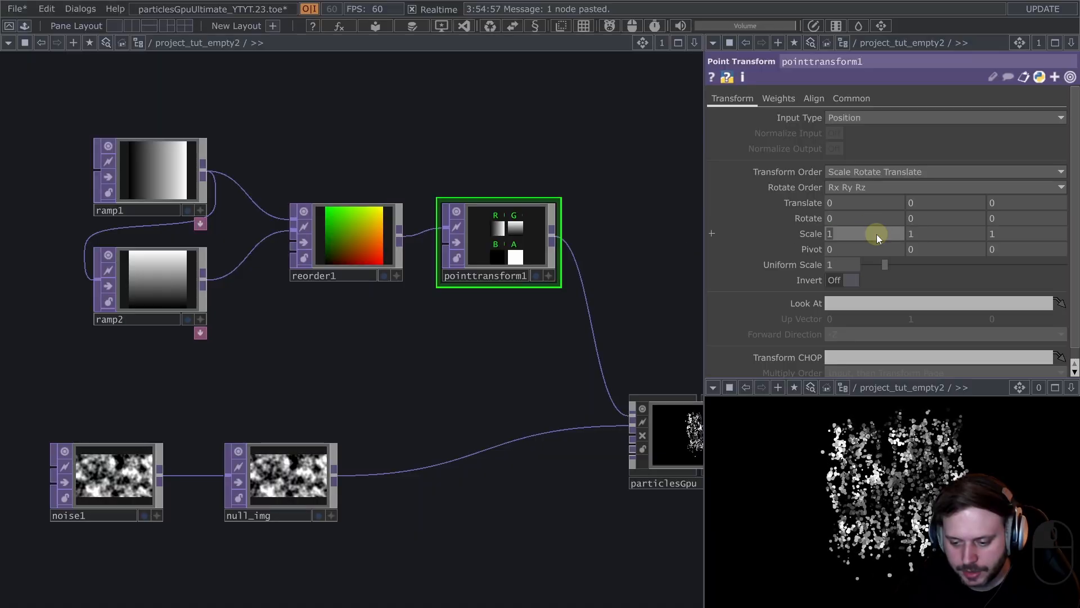
- Set the X scale of pointtransform1 to the expression op('null_img').aspect
type("op('null_img")
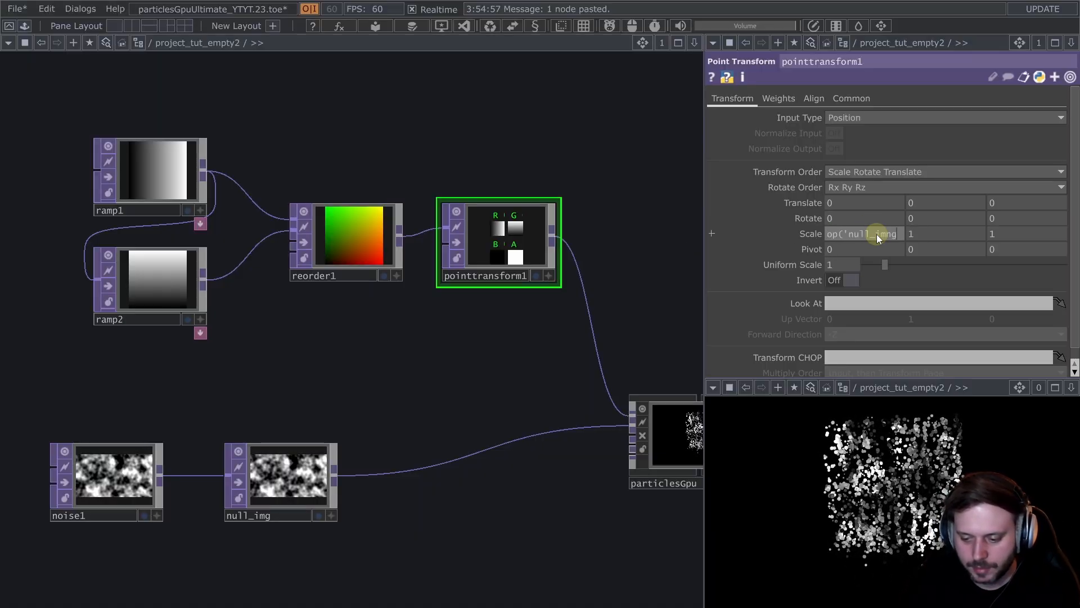
type("').aspect")
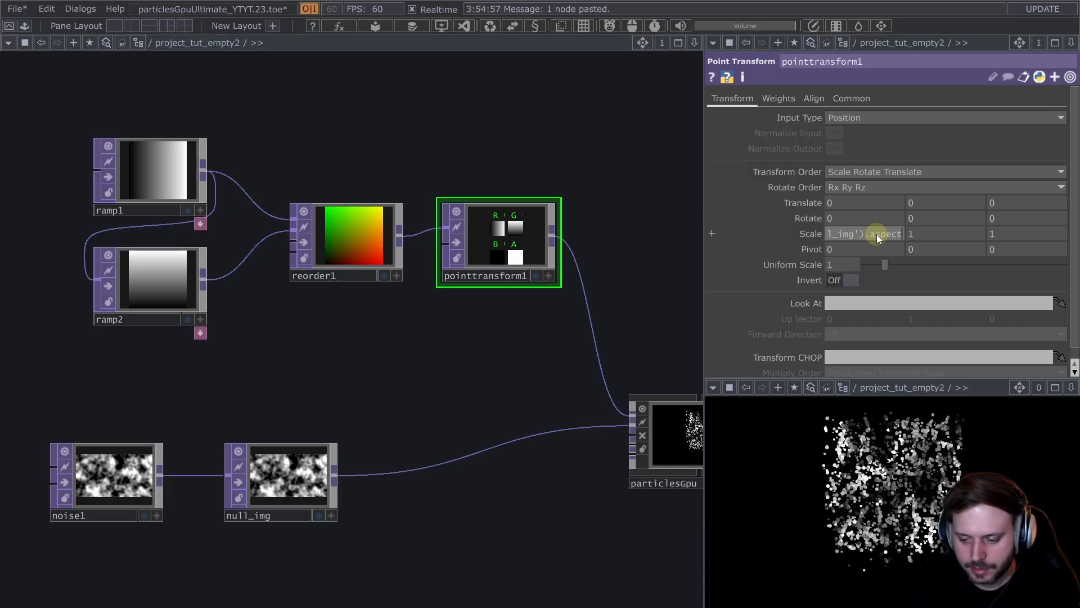
key("Return")
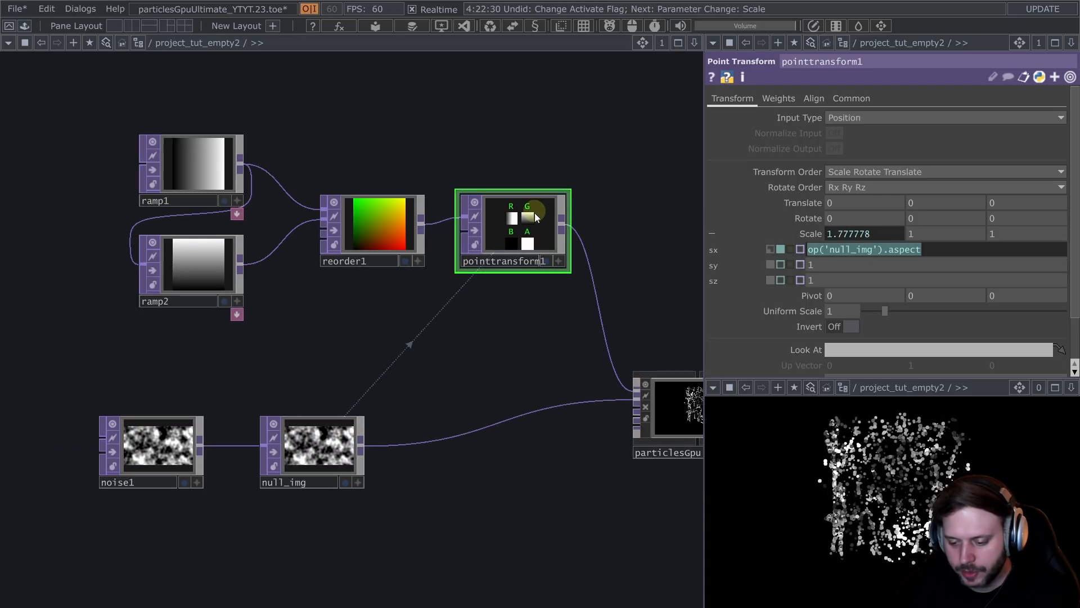
- Examine the pointtransform1 output as a 3D point cloud in its node viewer
scroll(535, 217, "up", 5)
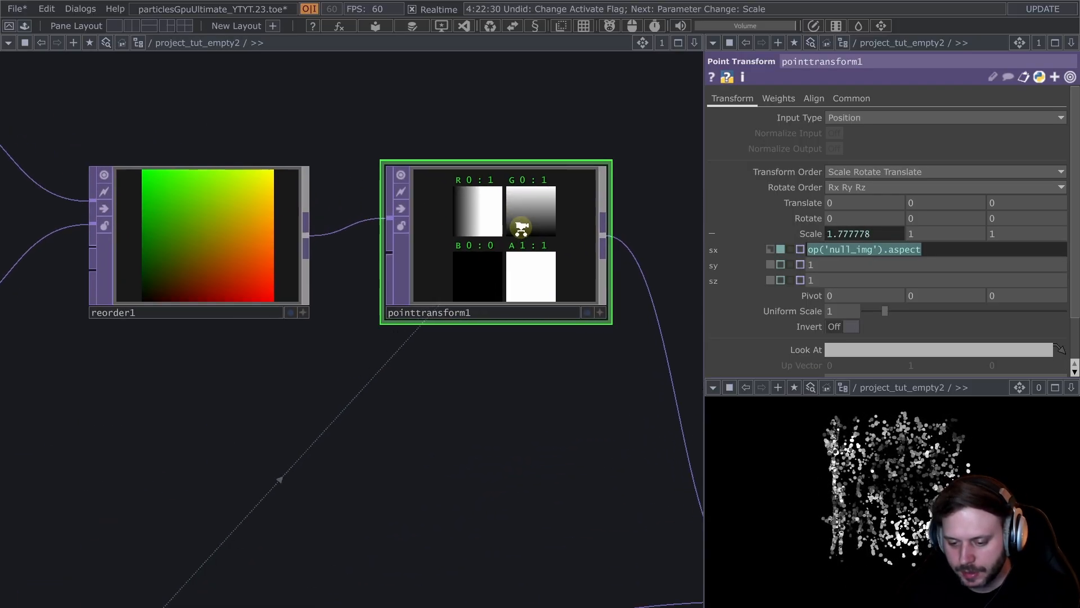
mouse_move(502, 241)
left_mouse_down()
mouse_move(540, 241)
mouse_move(511, 238)
left_mouse_up()
scroll(394, 424, "down", 5)
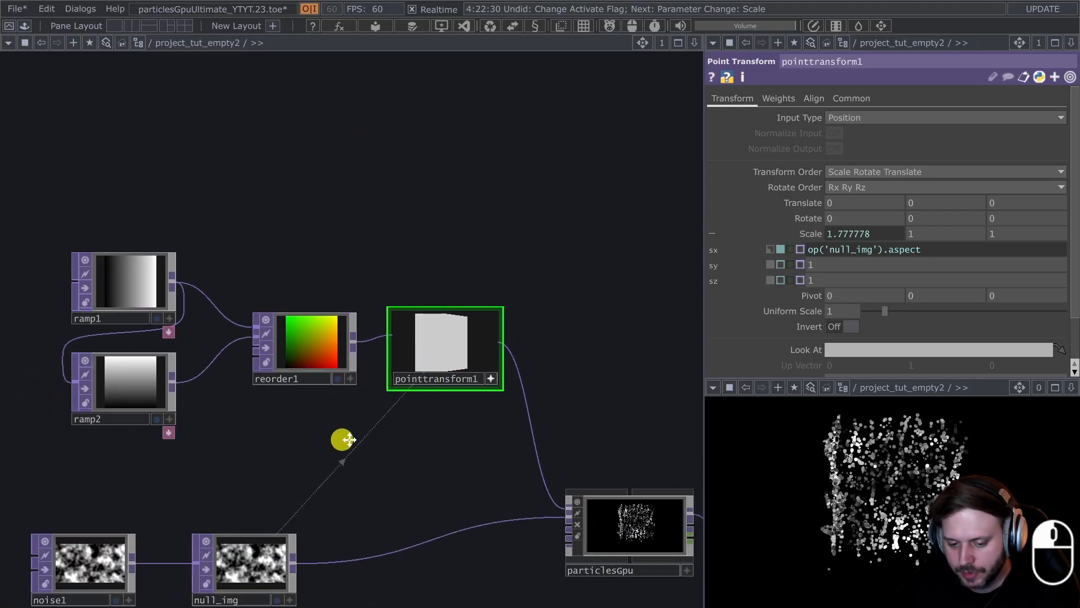
- Set the pixel format of ramp1 to 32-bit float (RGBA) and check the scaled points
left_click(146, 279)
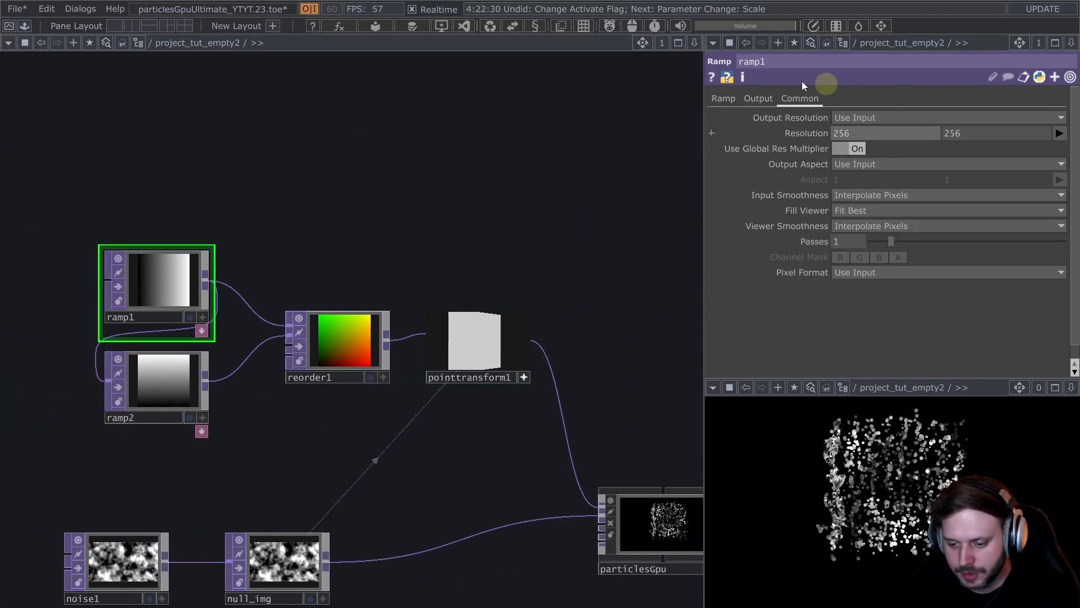
left_click(932, 274)
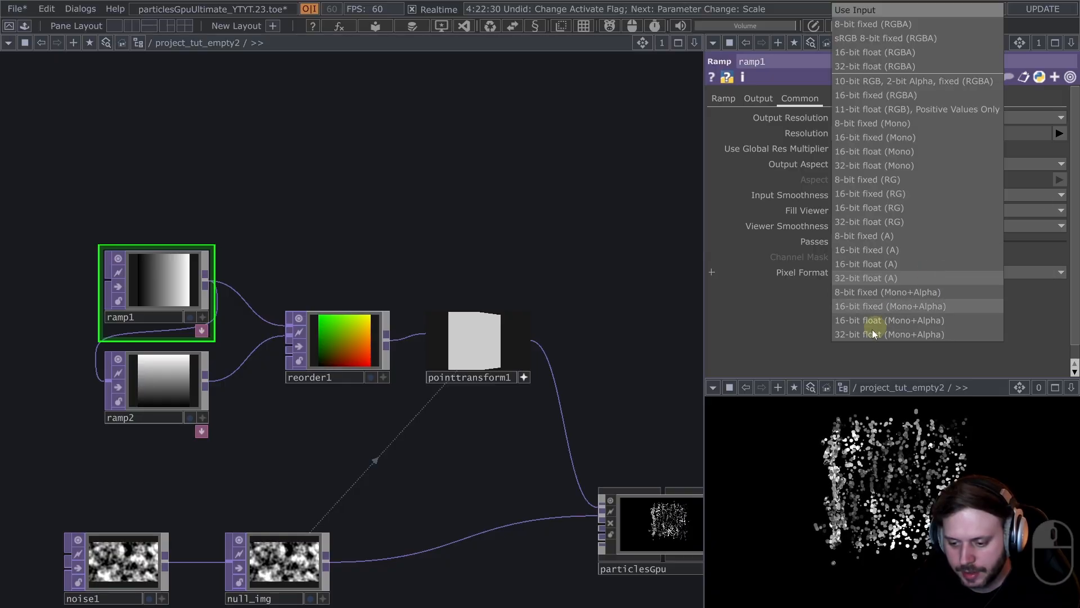
left_click(872, 72)
scroll(560, 313, "up", 5)
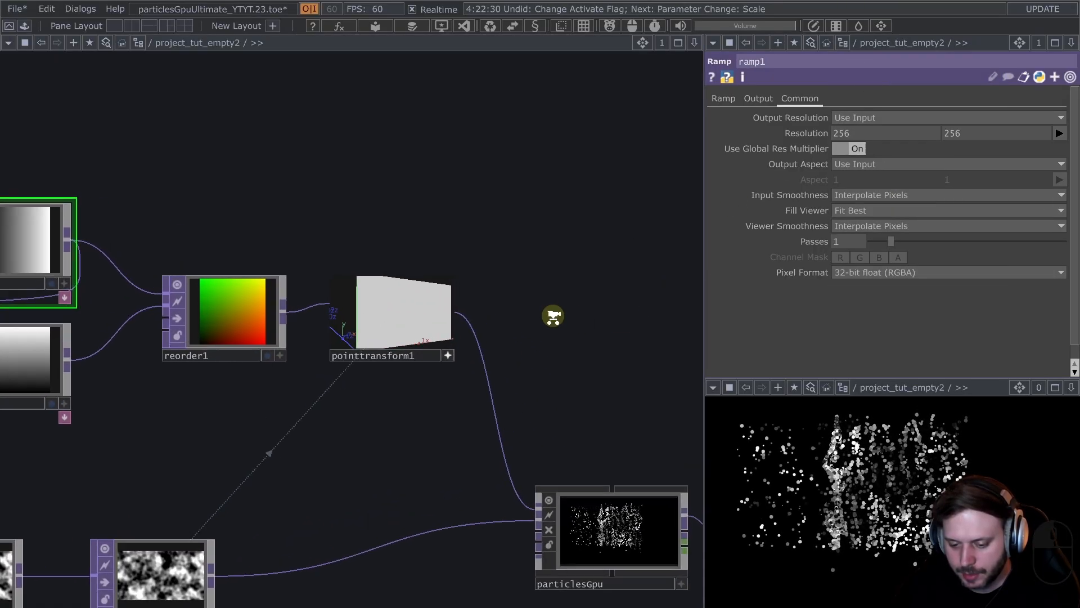
left_click_drag(290, 337, 847, 498)
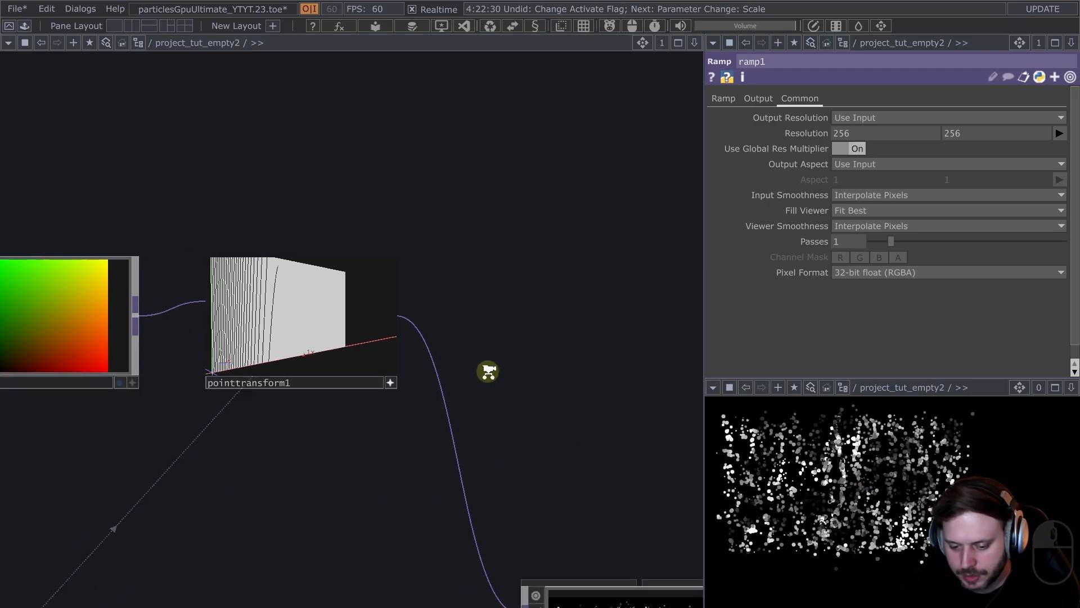
scroll(469, 422, "down", 8)
scroll(453, 481, "up", 3)
scroll(402, 491, "down", 3)
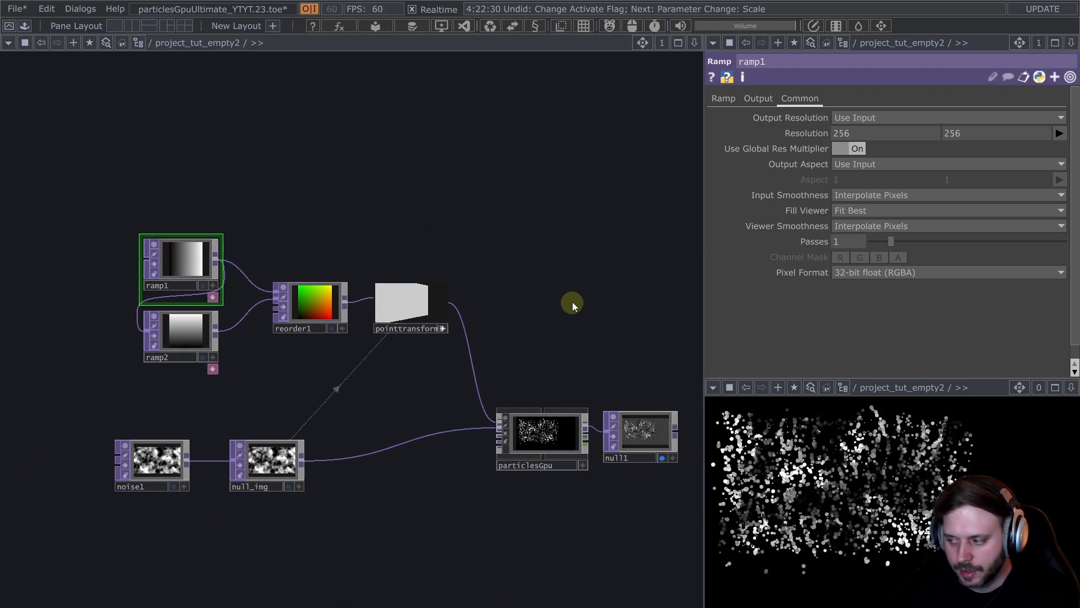
- Add a Camera component to the network and place it above particlesGpu
key("Tab")
type("ca")
left_click(323, 122)
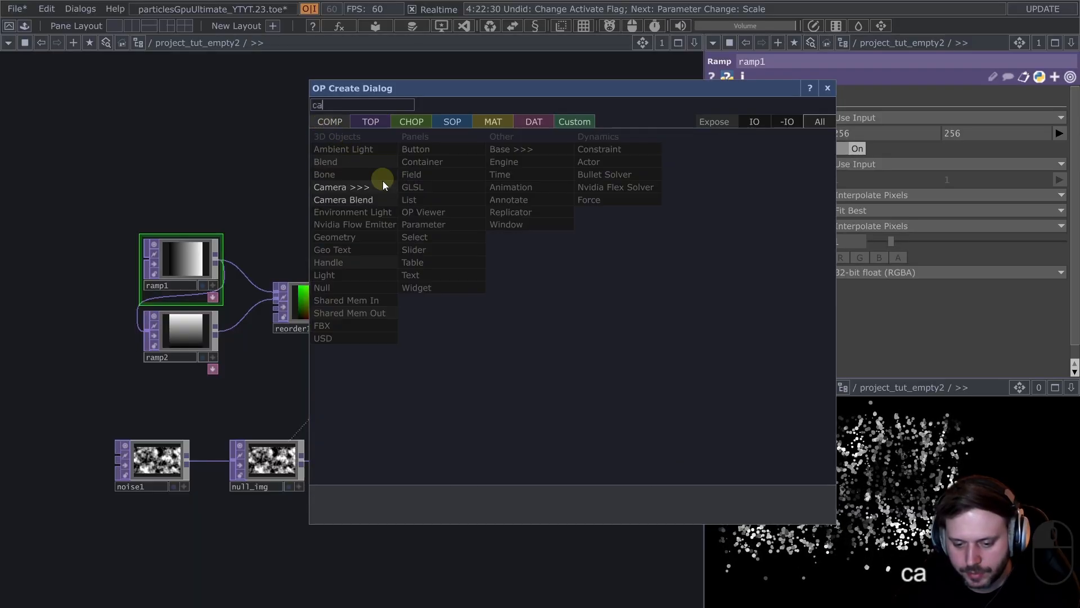
left_click(370, 182)
left_click(583, 316)
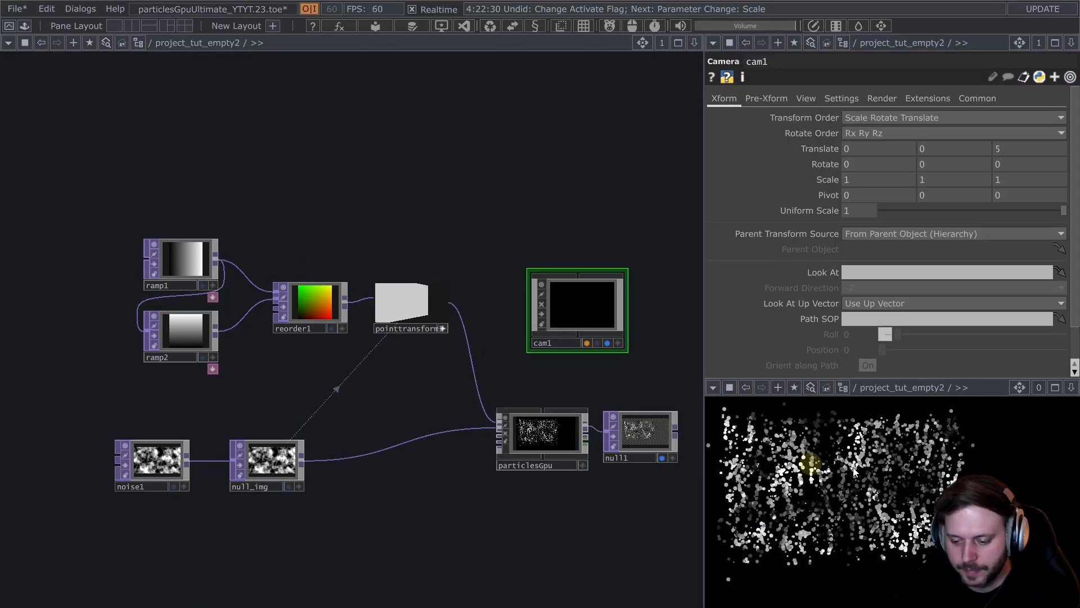
left_click_drag(887, 534, 929, 539)
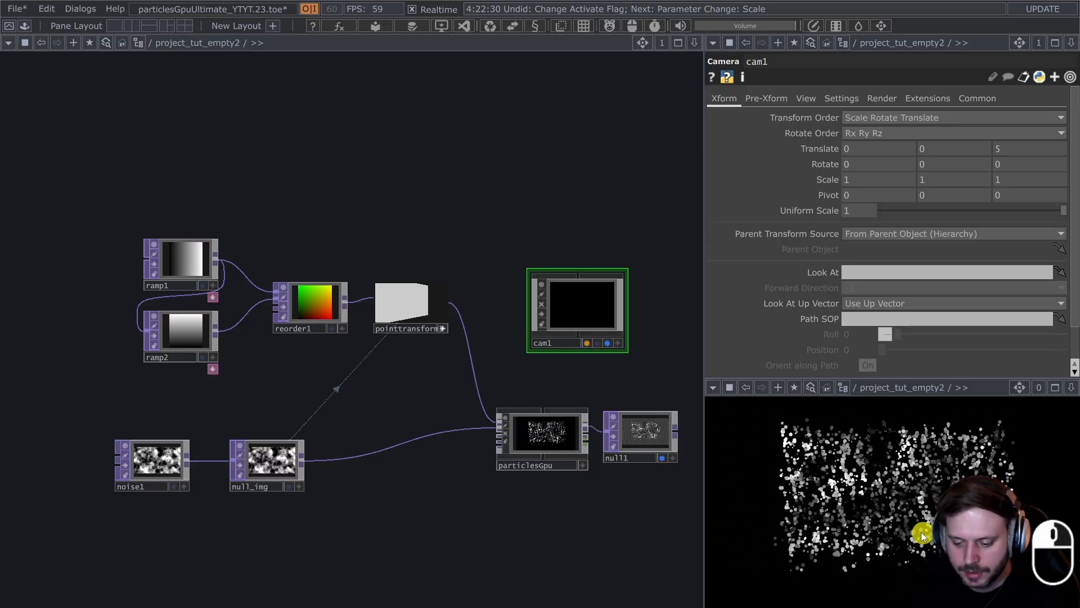
scroll(548, 397, "up", 3)
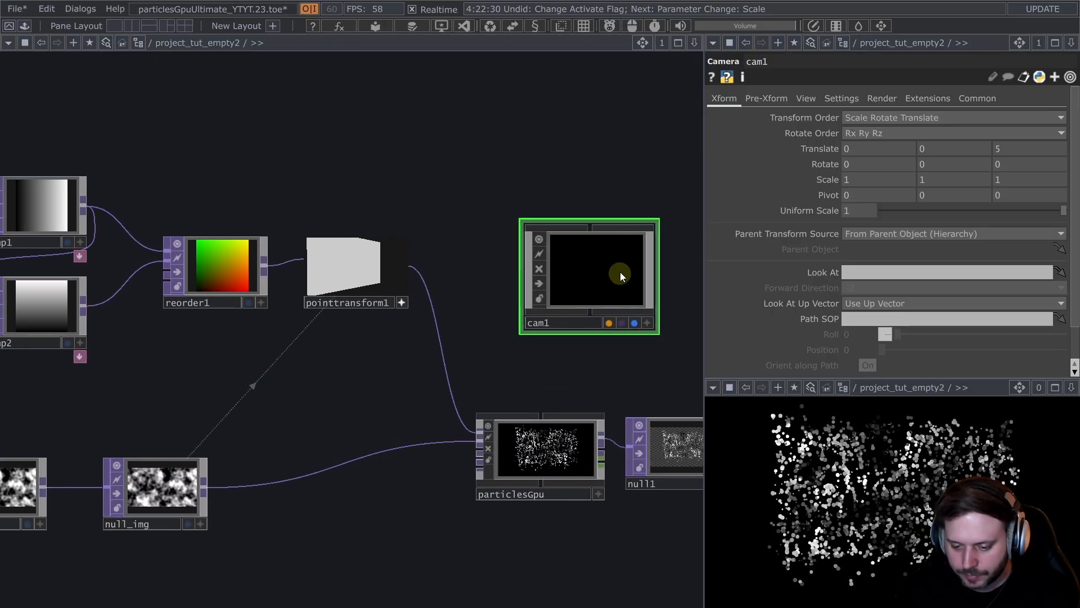
left_click_drag(622, 272, 569, 294)
- Assign cam1 as the render camera of particlesGpu
left_click(571, 482)
left_click(851, 122)
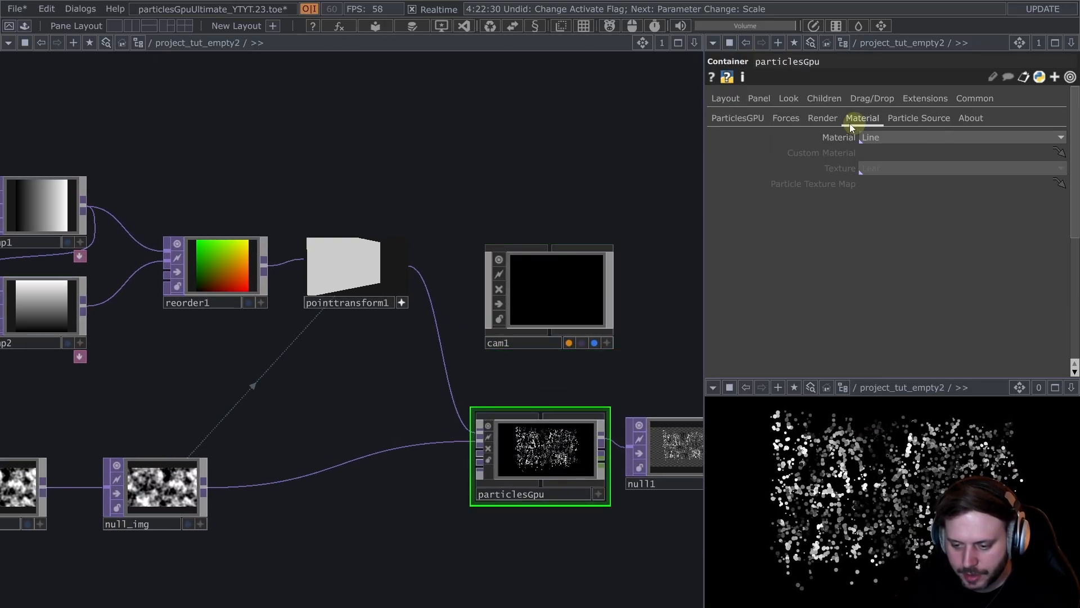
left_click(822, 118)
left_click(566, 311)
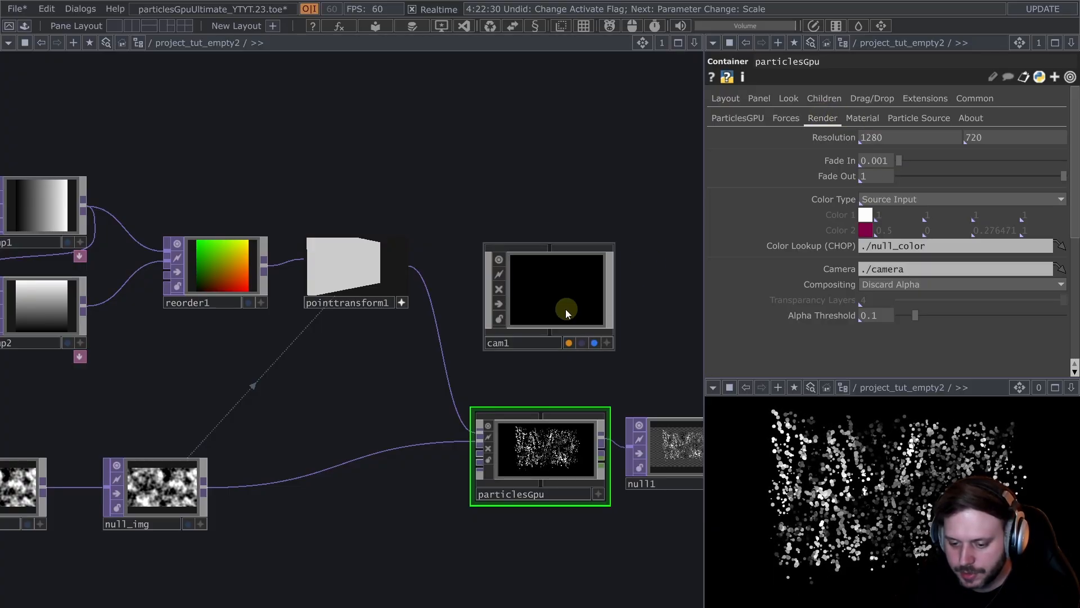
left_click_drag(580, 347, 916, 270)
left_click(560, 295)
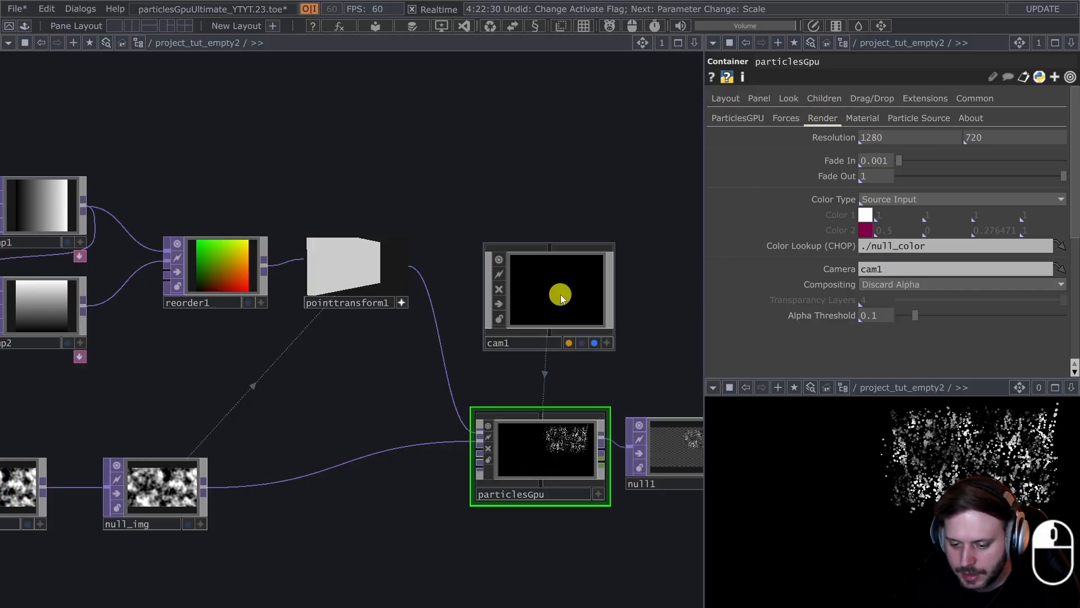
- Set the projection of cam1 to Orthographic
left_click_drag(559, 187, 513, 231)
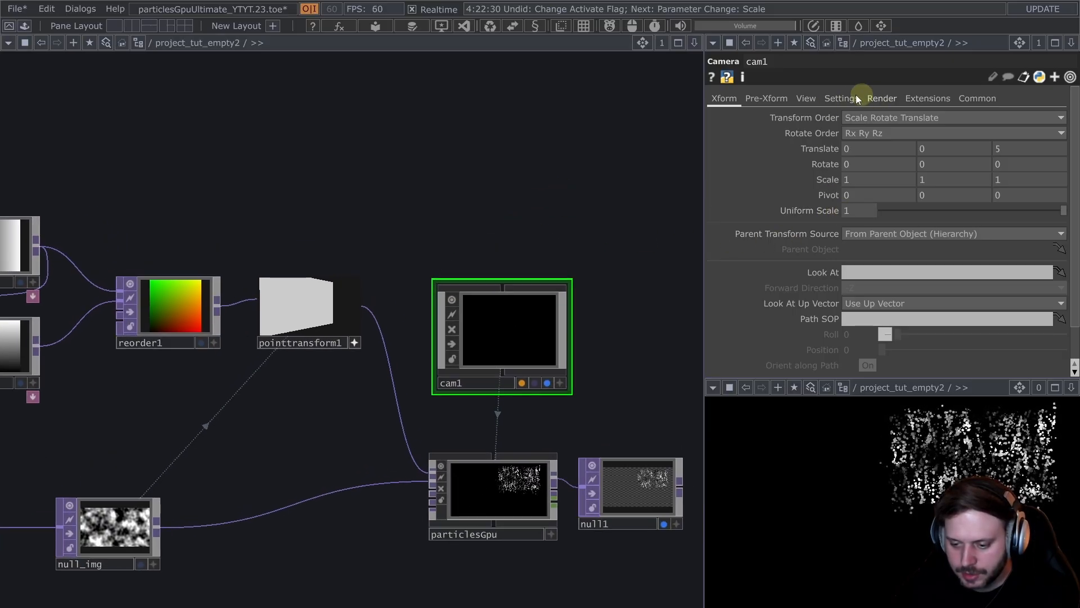
left_click(804, 100)
left_click(883, 118)
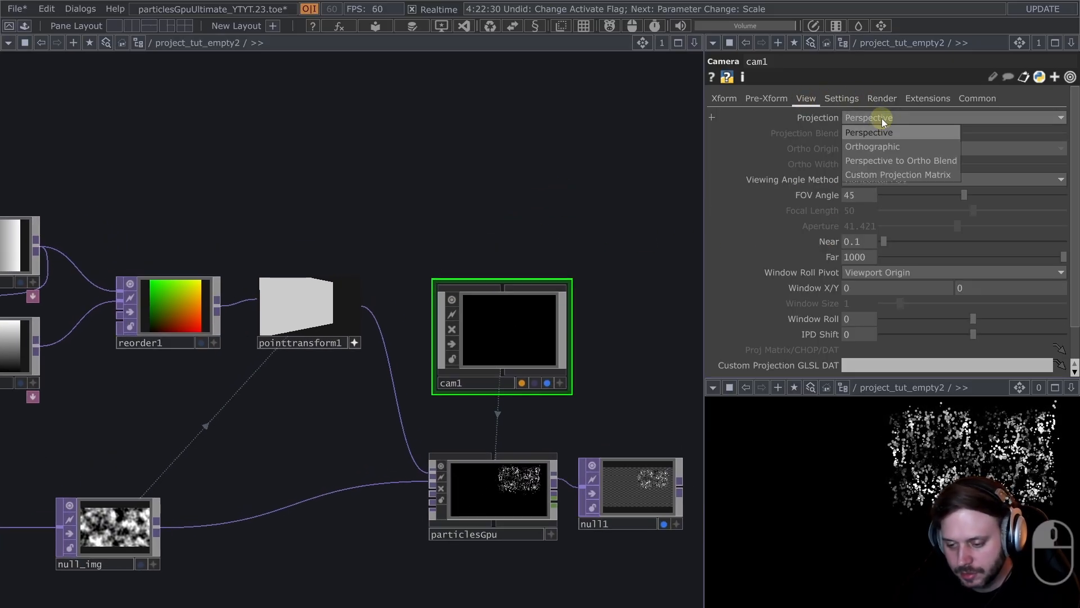
left_click(899, 146)
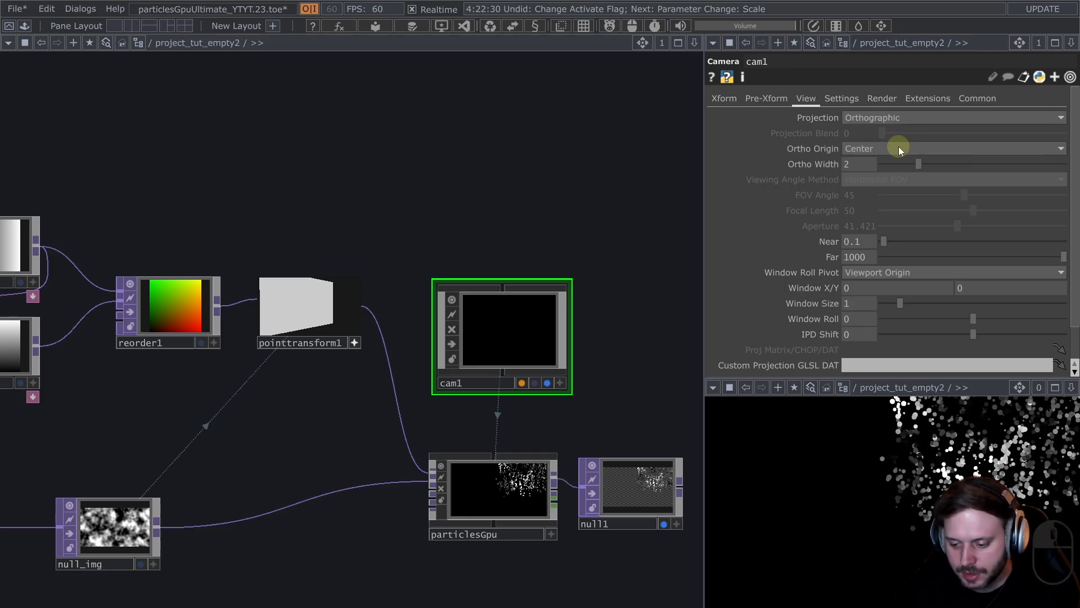
- Reference the particlesGpu Resolution width parameter in cam1's Ortho Width
left_click(870, 164)
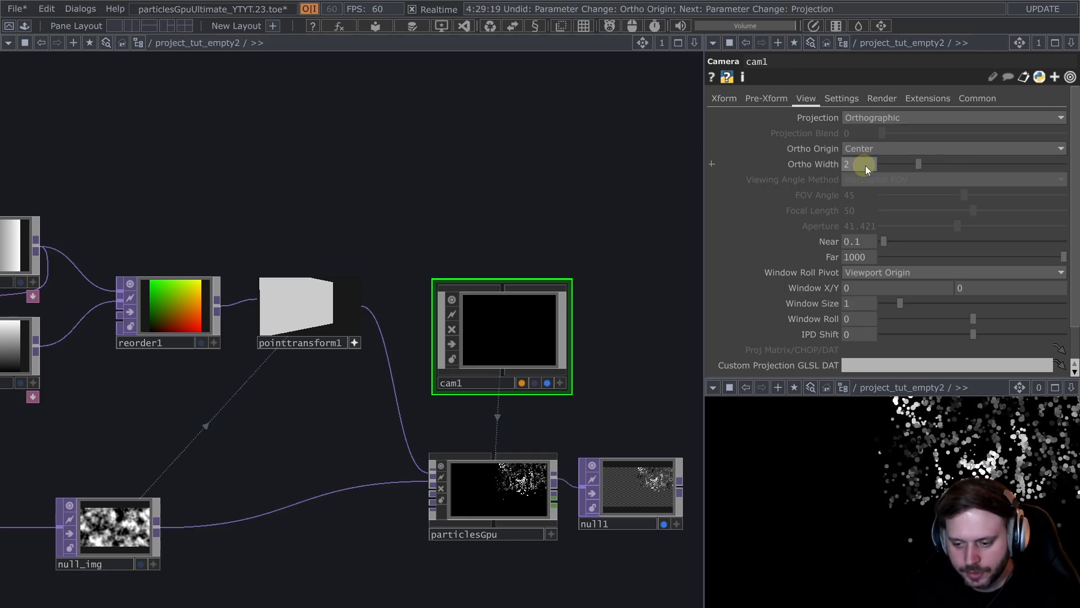
left_click(501, 490)
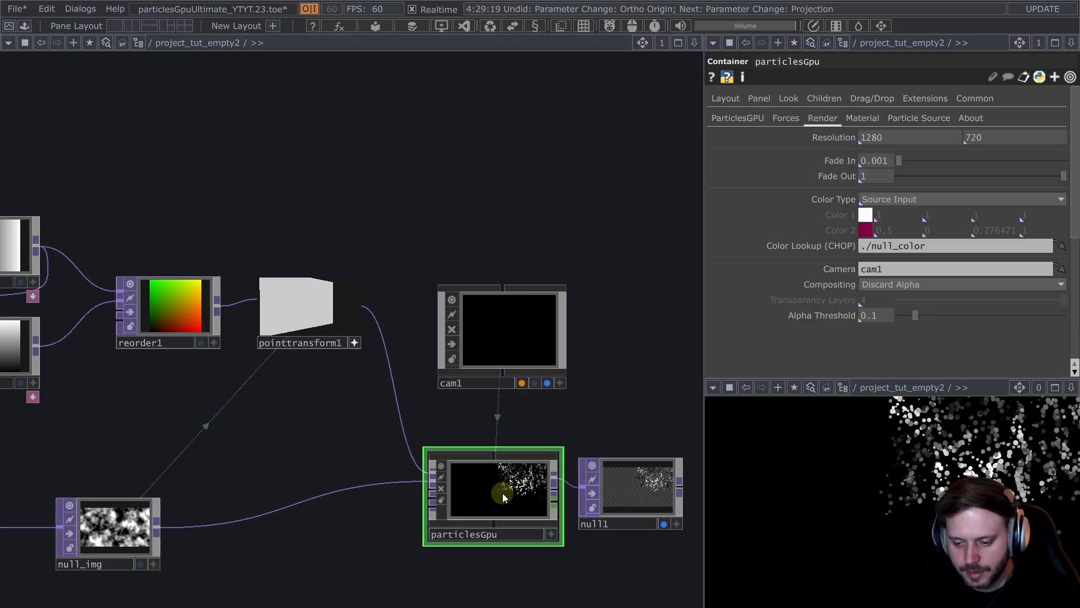
left_click(825, 139)
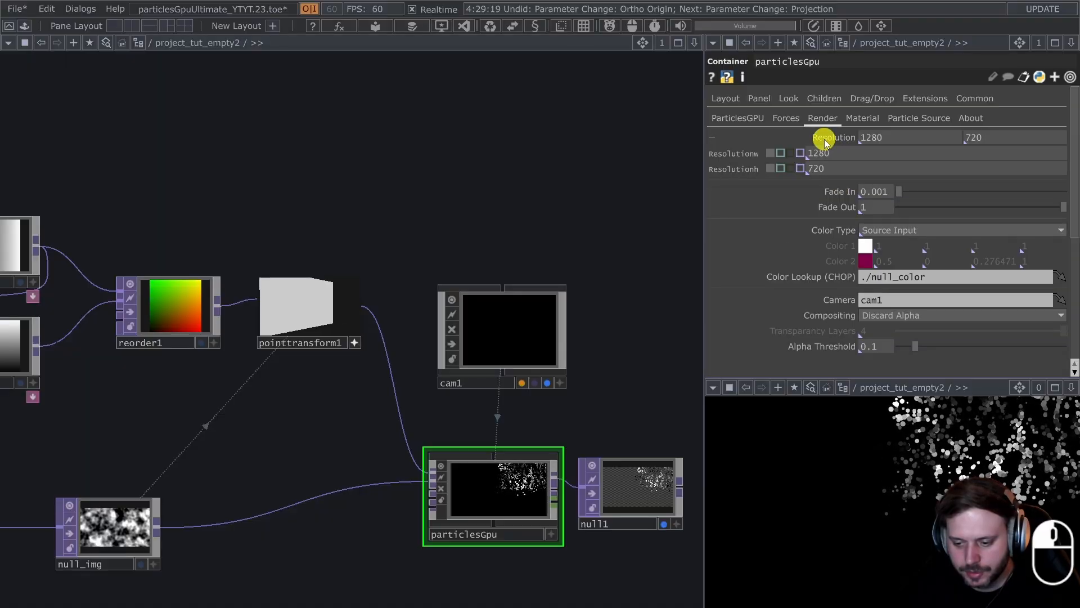
left_click(825, 139)
right_click(832, 137)
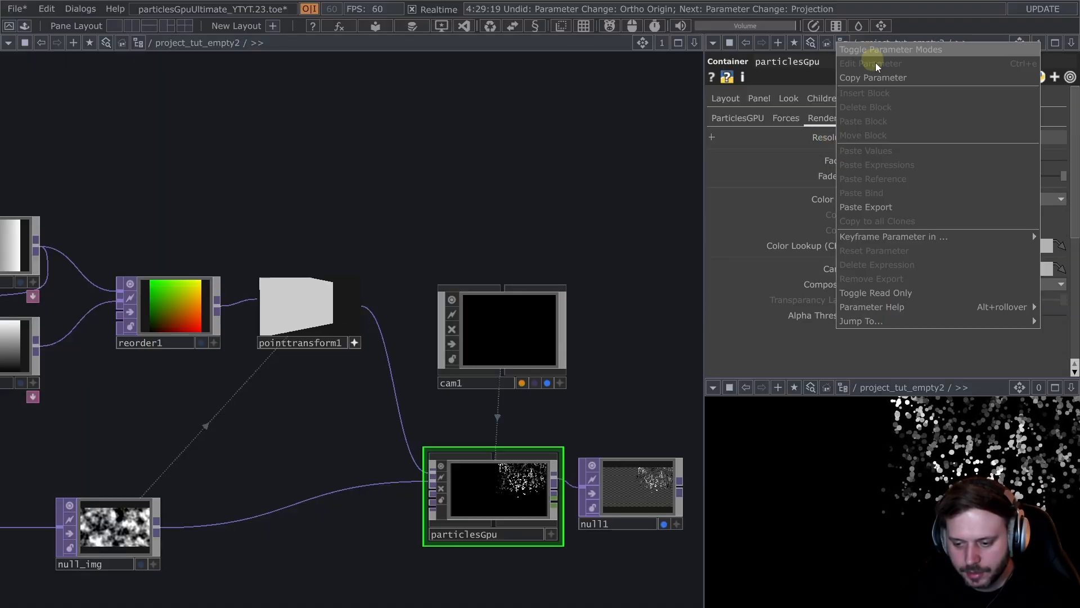
left_click(888, 77)
left_click(522, 339)
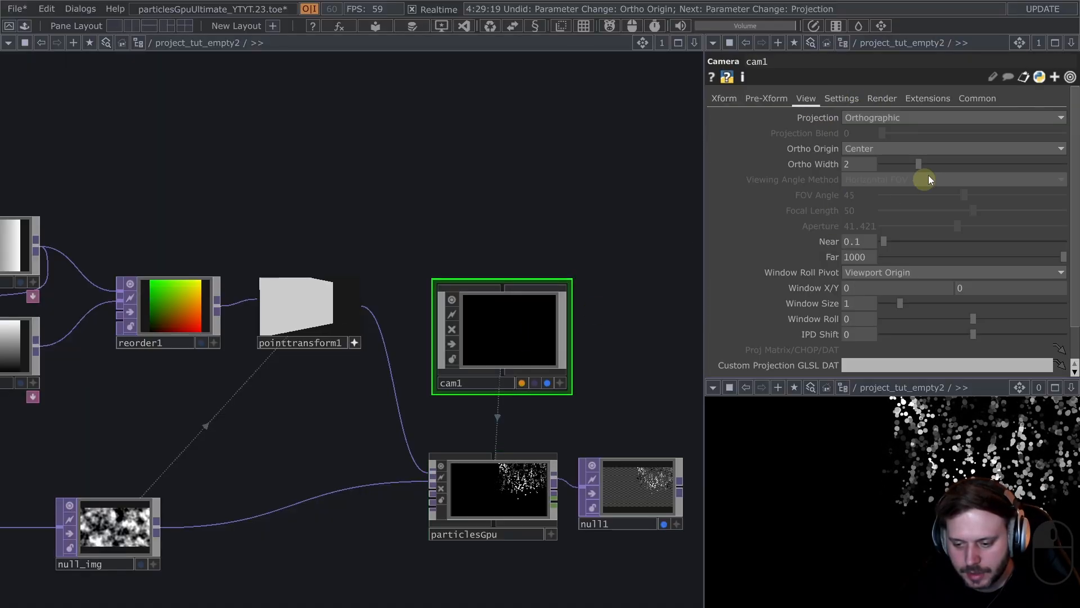
left_click(826, 164)
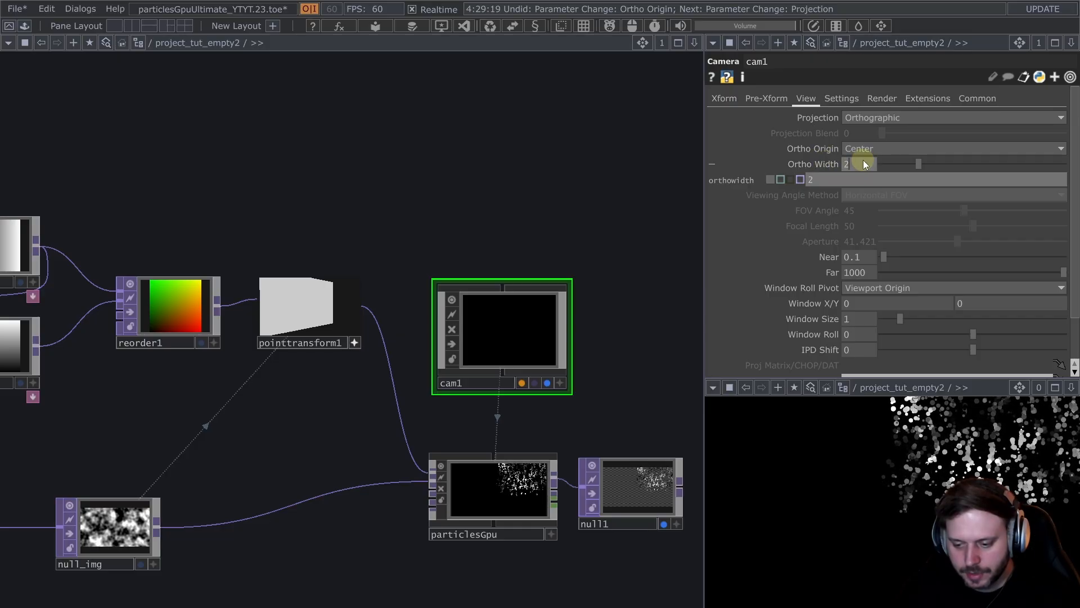
right_click(863, 160)
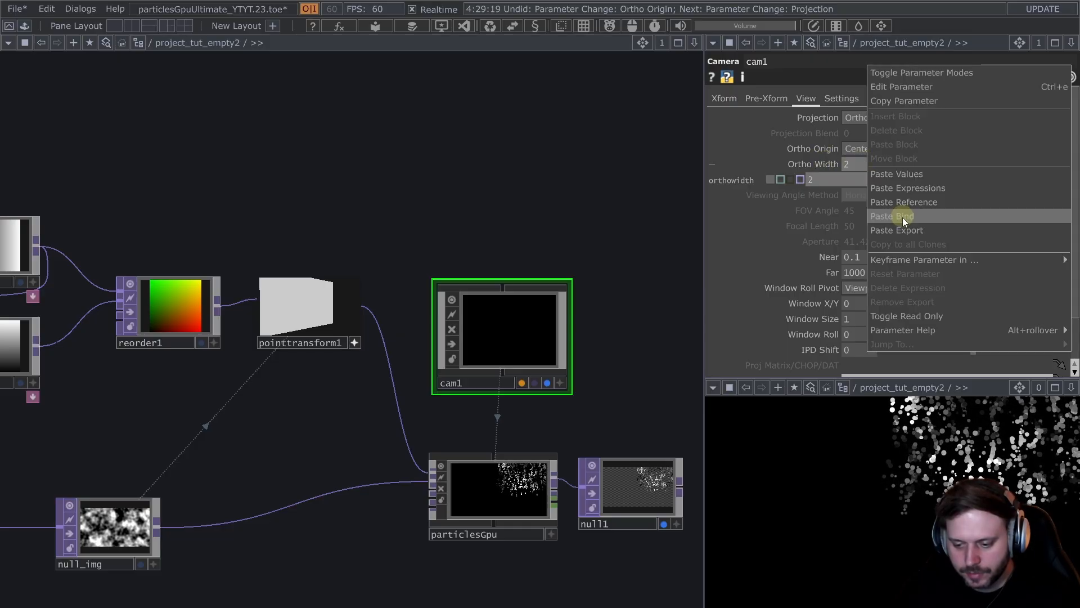
left_click(938, 198)
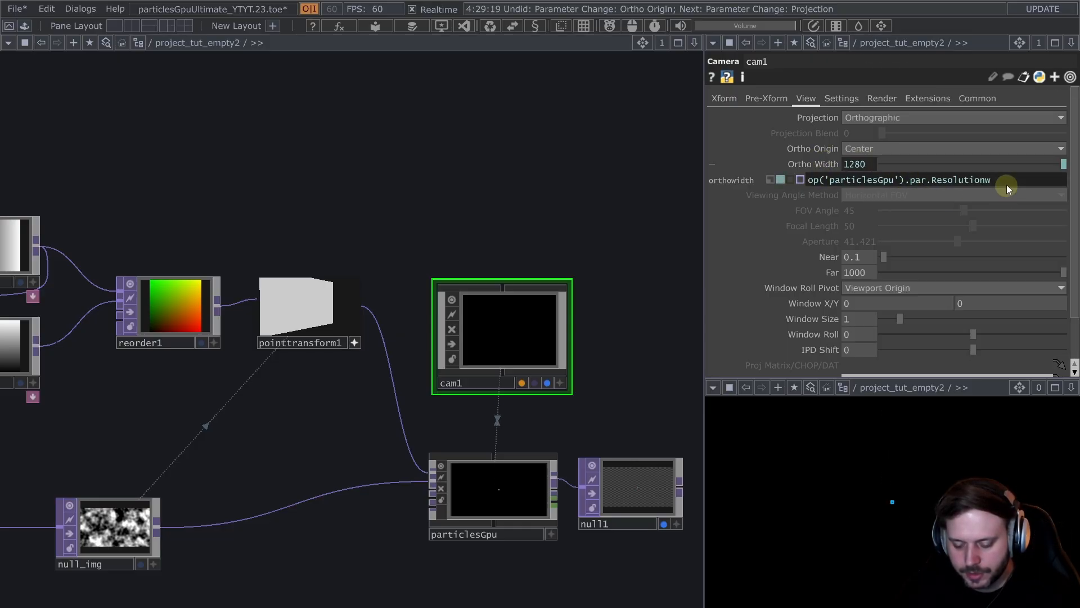
- Extend cam1's Ortho Width expression so the particlesGpu resolution width is divided by its resolution height
left_click_drag(1007, 184, 708, 187)
left_click(1019, 178)
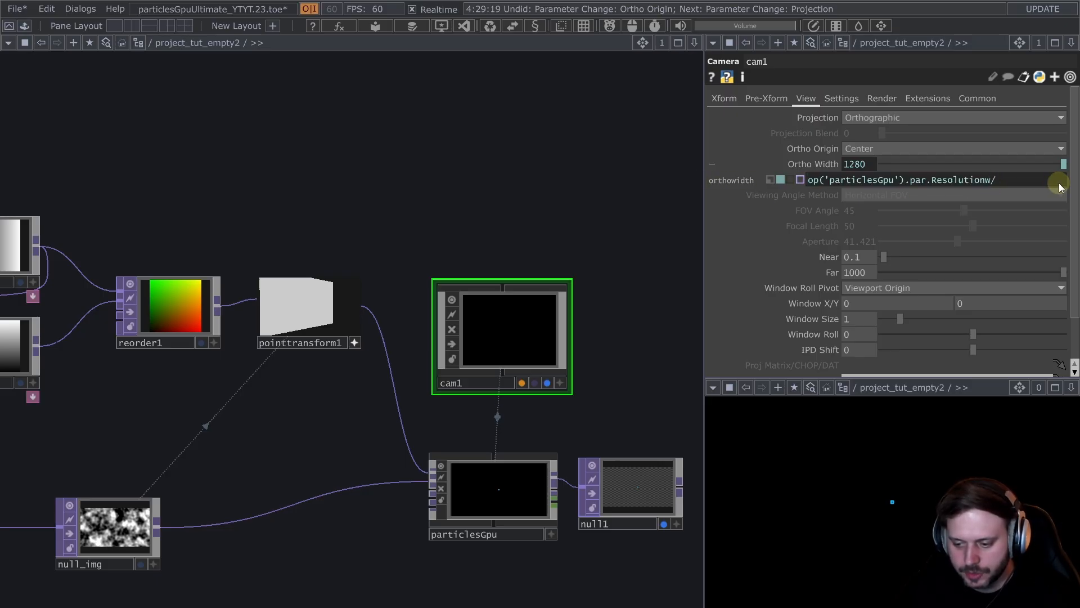
type("h")
key("Return")
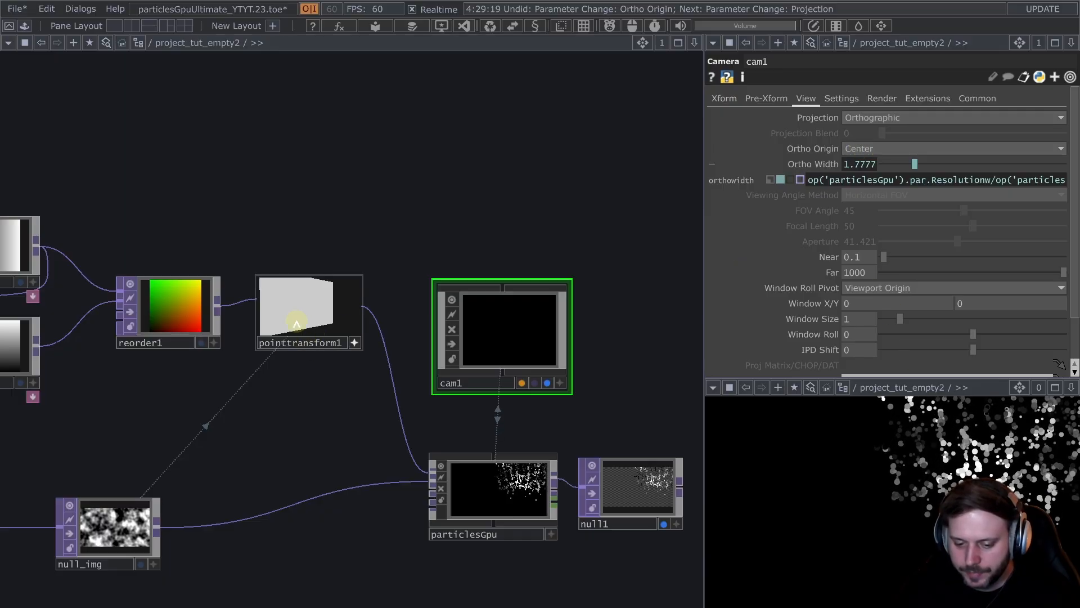
- Check the pointtransform1 point grid against the axes and set its Align Translate X and Y to Origin, from the input's center
scroll(304, 366, "up", 5)
left_click_drag(356, 448, 425, 534)
mouse_move(336, 224)
left_mouse_down()
mouse_move(342, 234)
mouse_move(357, 227)
mouse_move(343, 219)
left_mouse_up()
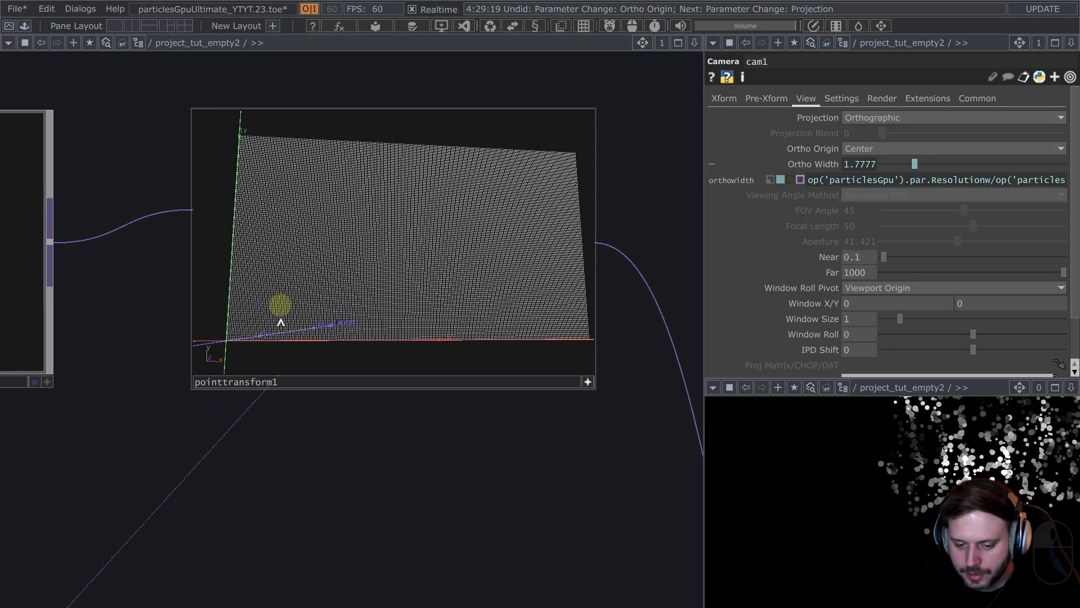
scroll(372, 292, "down", 2)
scroll(407, 464, "down", 2)
scroll(466, 455, "down", 1)
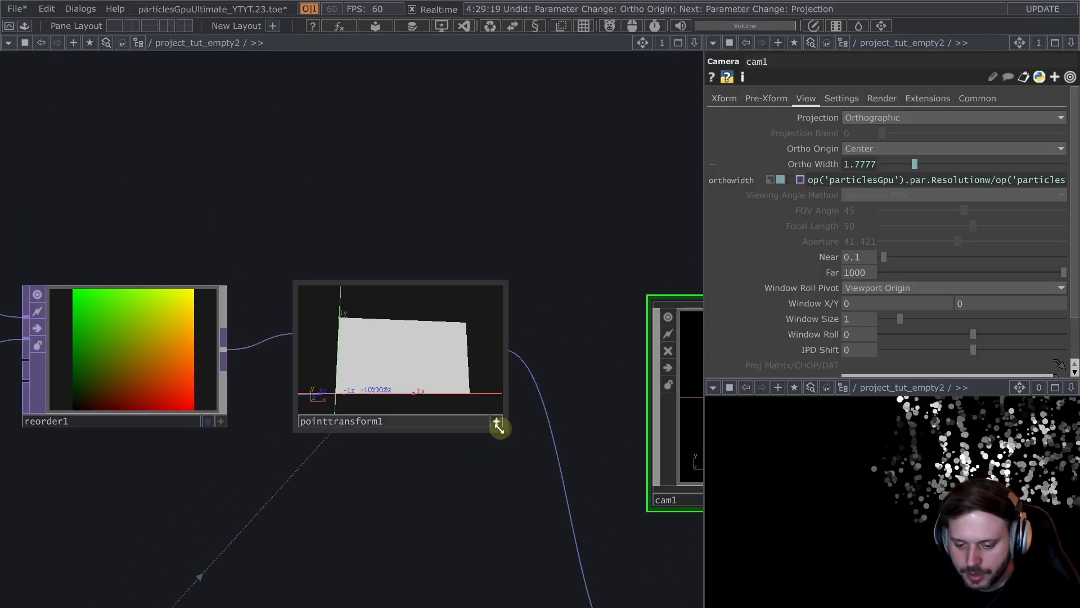
left_click(452, 392)
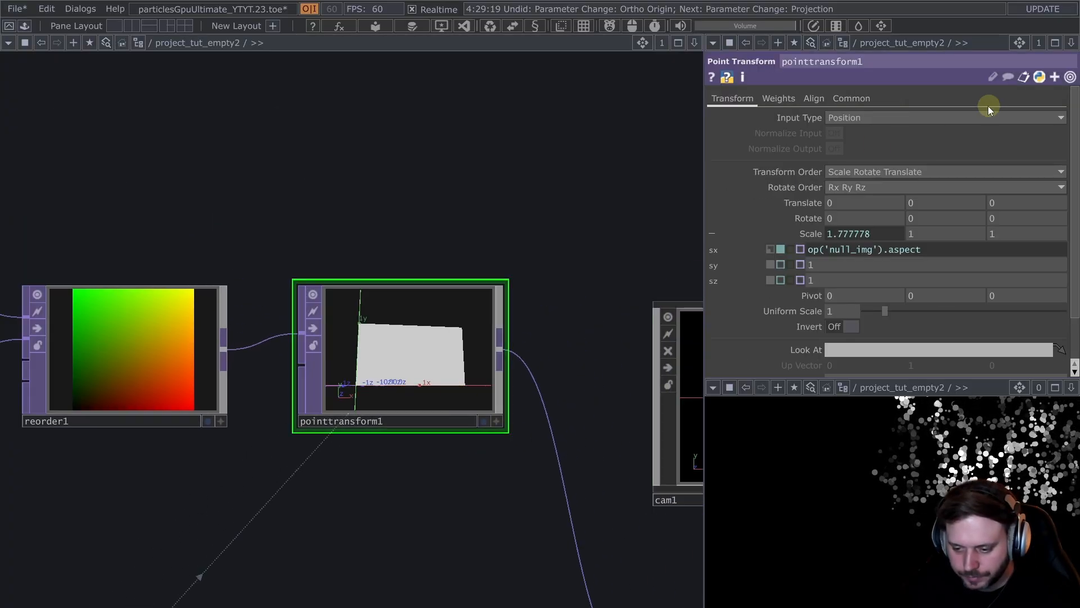
left_click(814, 99)
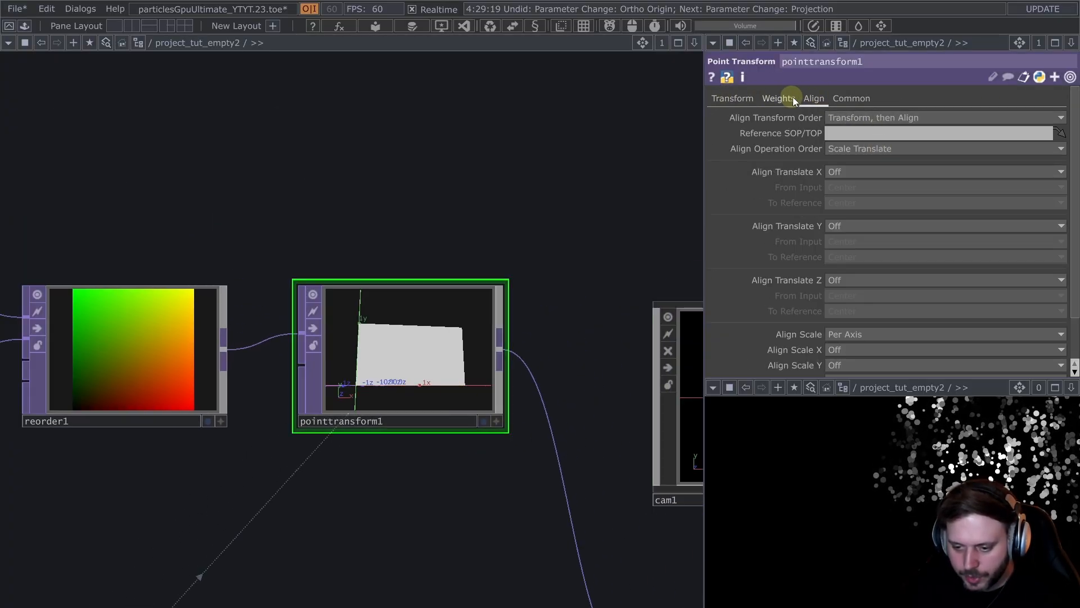
left_click(883, 174)
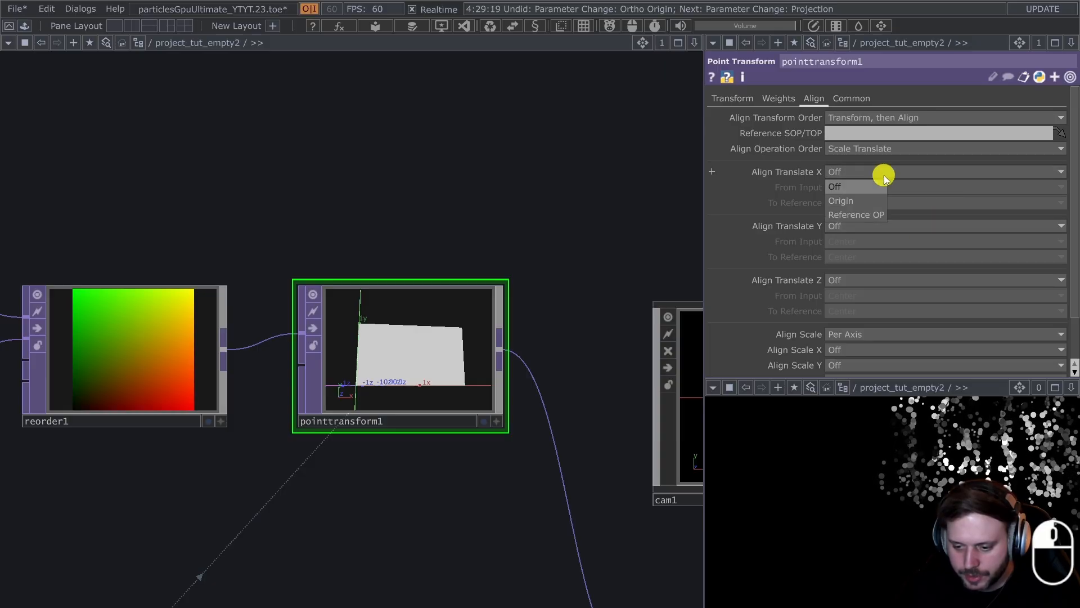
left_click(870, 201)
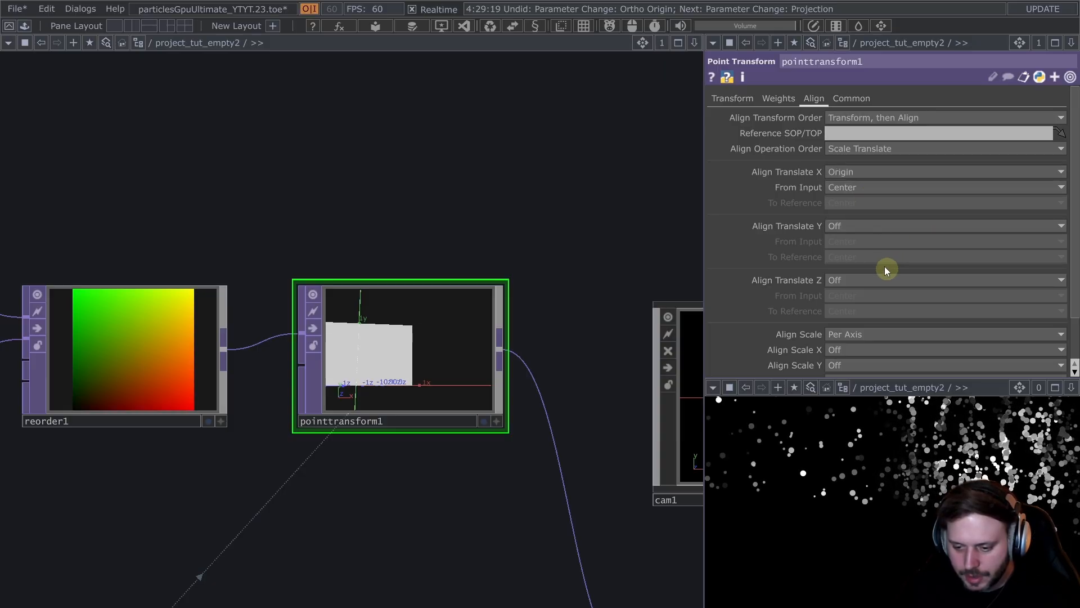
left_click(869, 226)
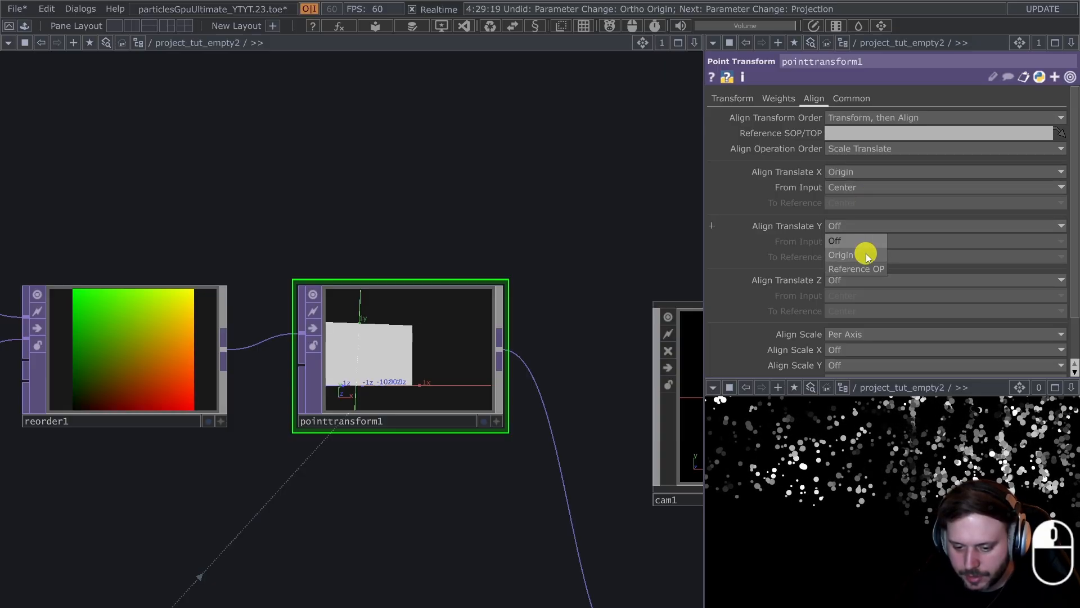
left_click(866, 253)
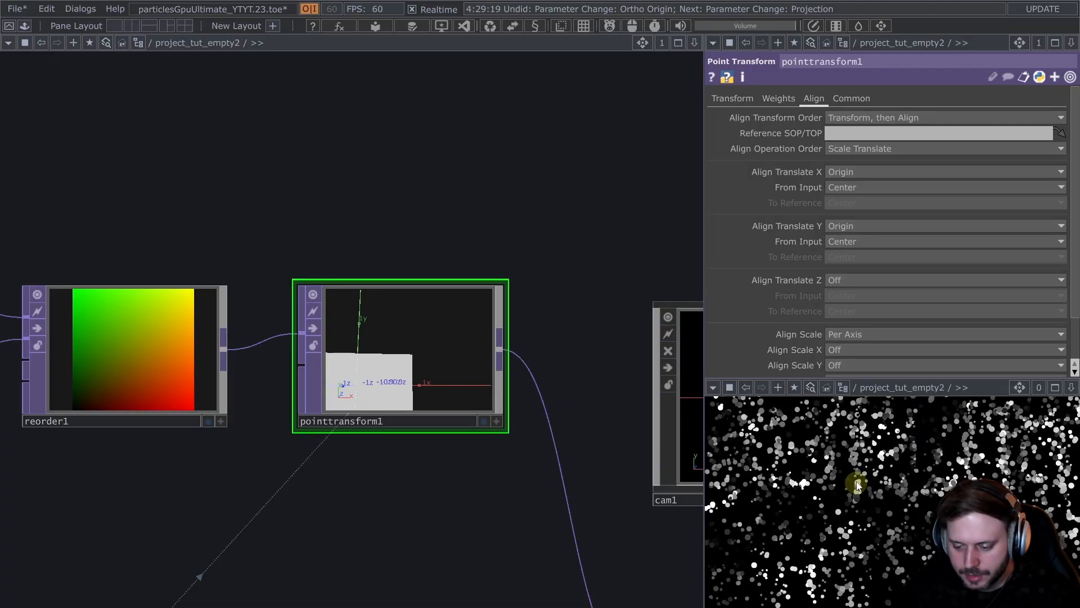
- Give particlesGpu a Constant size type with Particle Size Min 0.3 and raise Birth to about 4100 particles per frame
left_click_drag(569, 520, 485, 417)
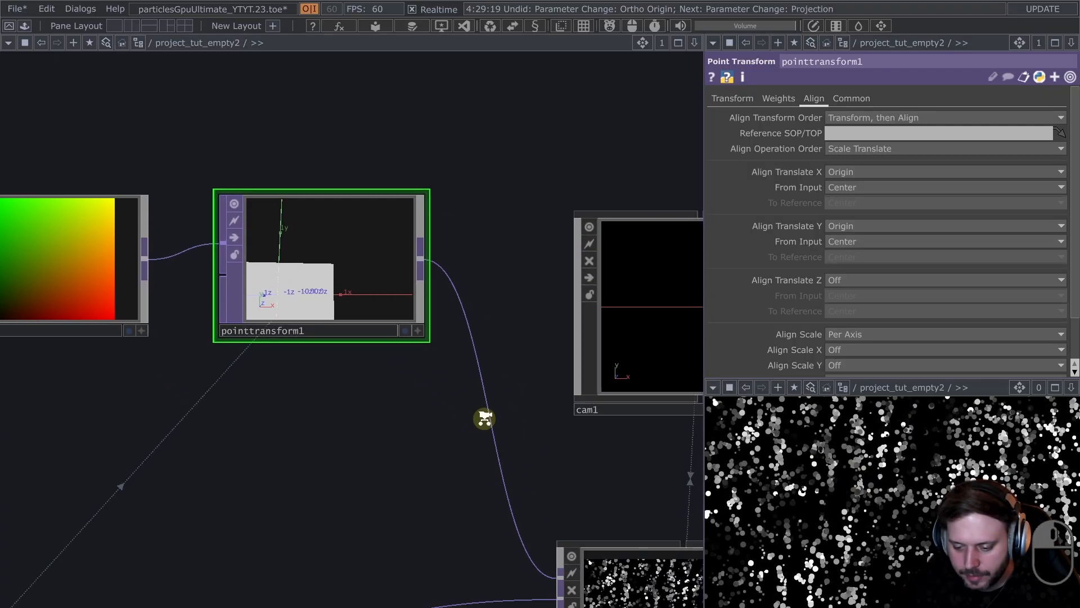
scroll(485, 418, "down", 3)
scroll(484, 417, "down", 2)
left_click(554, 484)
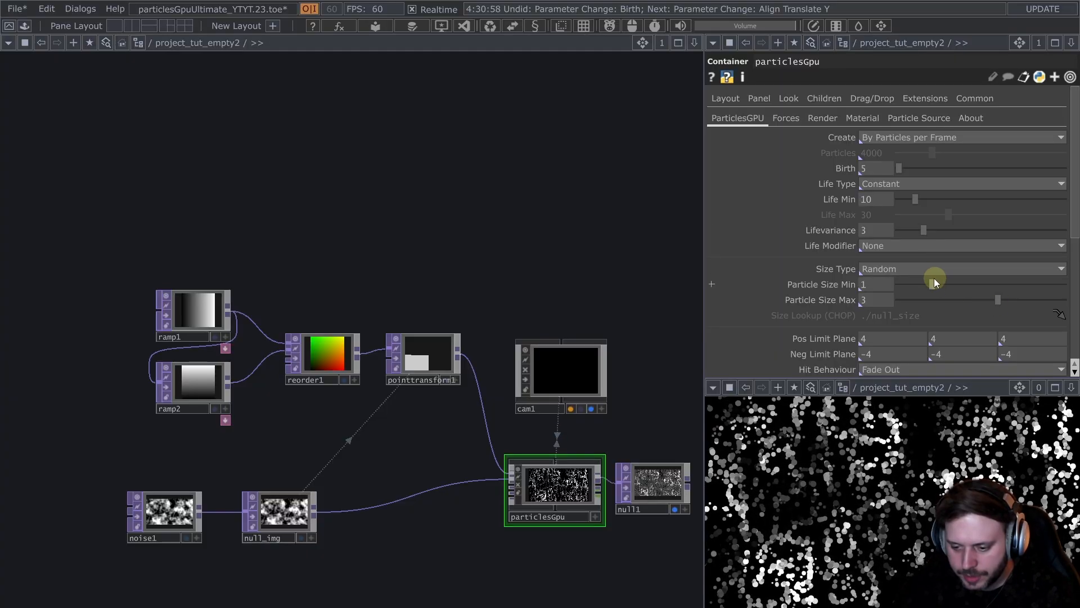
left_click_drag(933, 283, 925, 281)
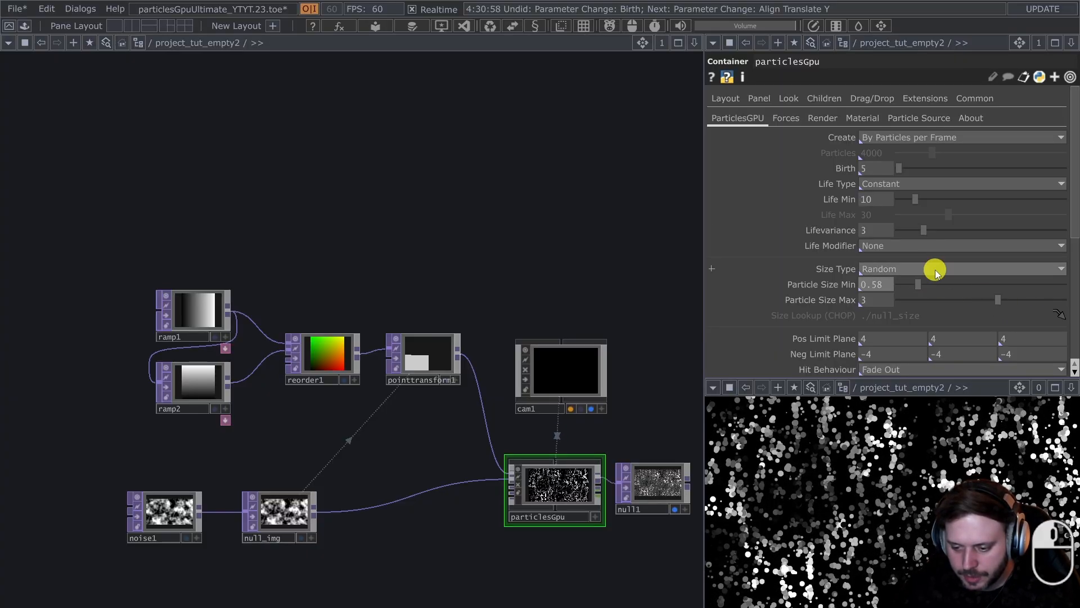
left_click(930, 269)
left_click(899, 283)
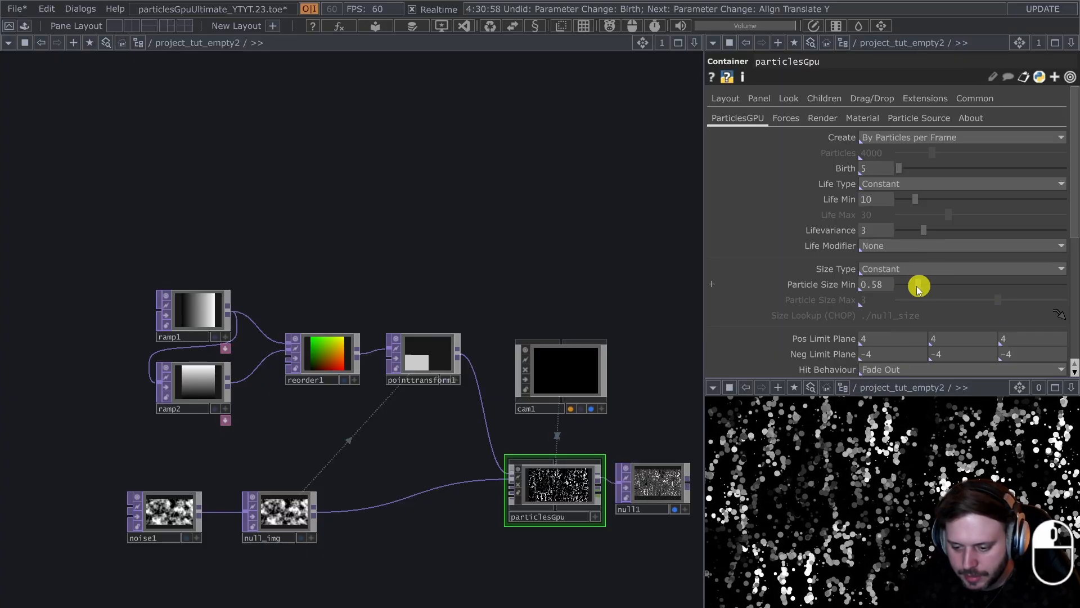
left_click_drag(913, 285, 912, 287)
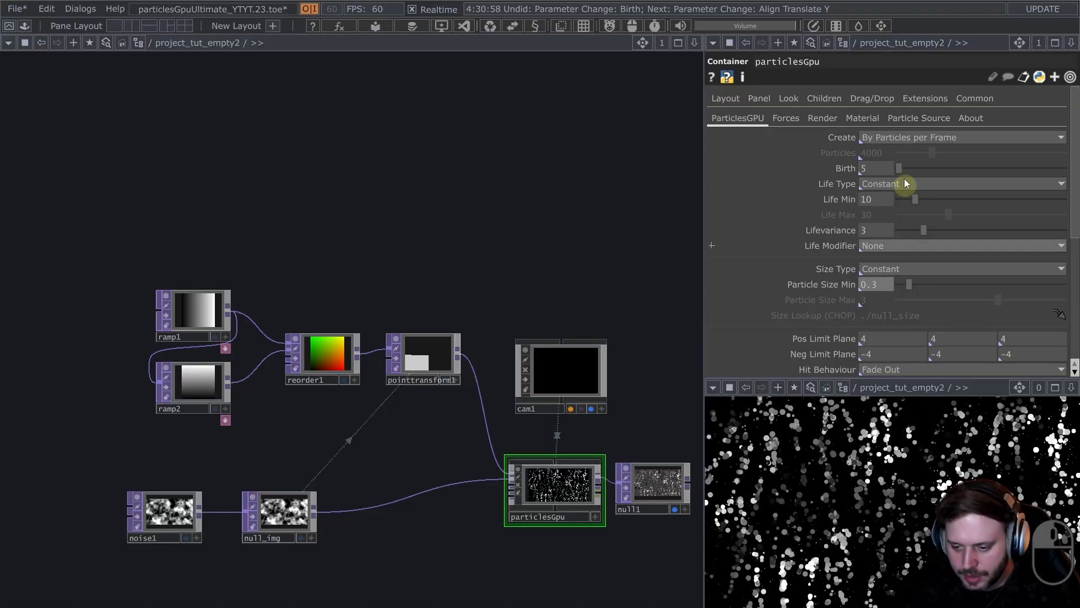
left_click_drag(900, 165, 956, 169)
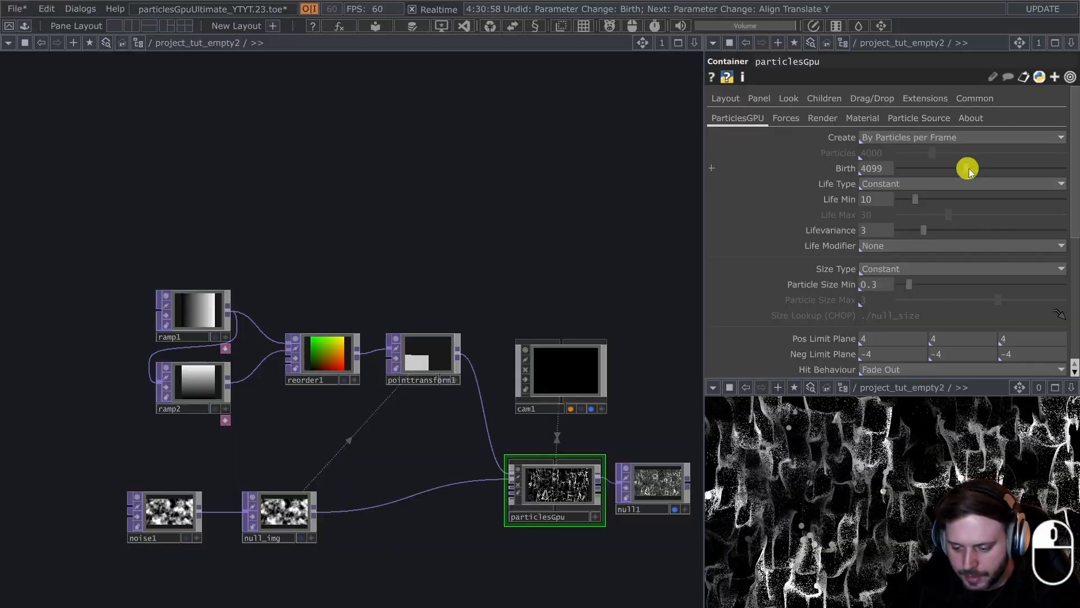
- Set the Turbulence Magnitude of particlesGpu to 0
left_click(825, 118)
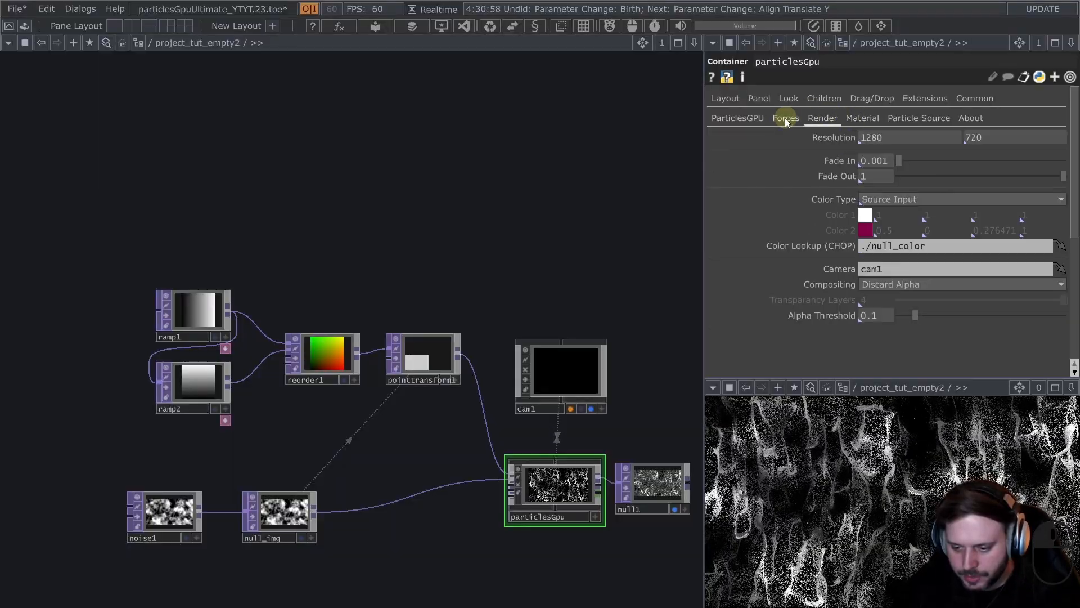
left_click(785, 118)
scroll(920, 269, "down", 5)
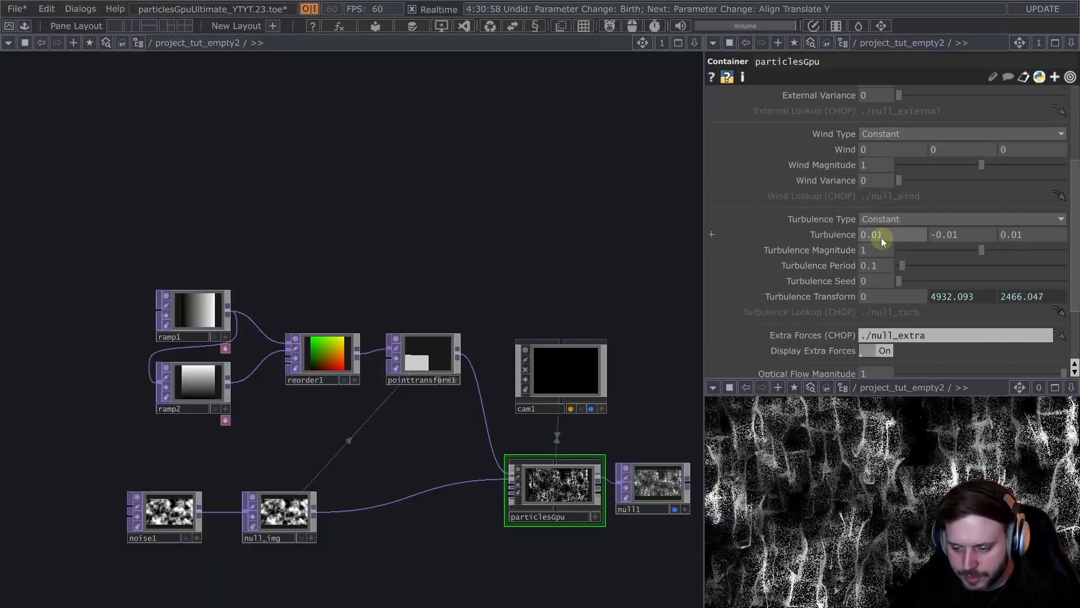
left_click_drag(942, 251, 839, 254)
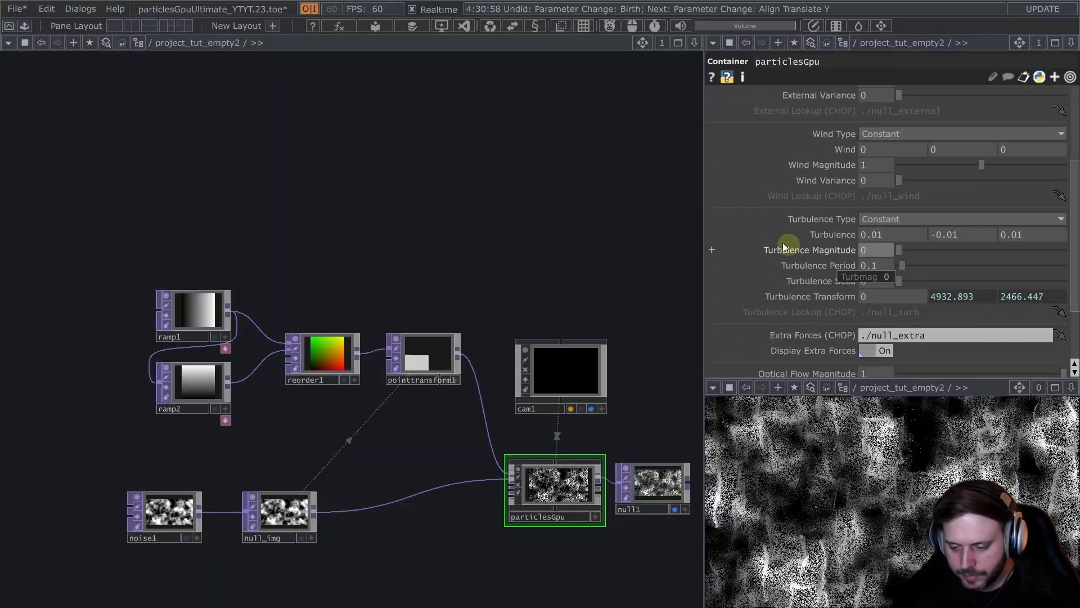
- Add a Select TOP to the network and place it below null_img
key("h")
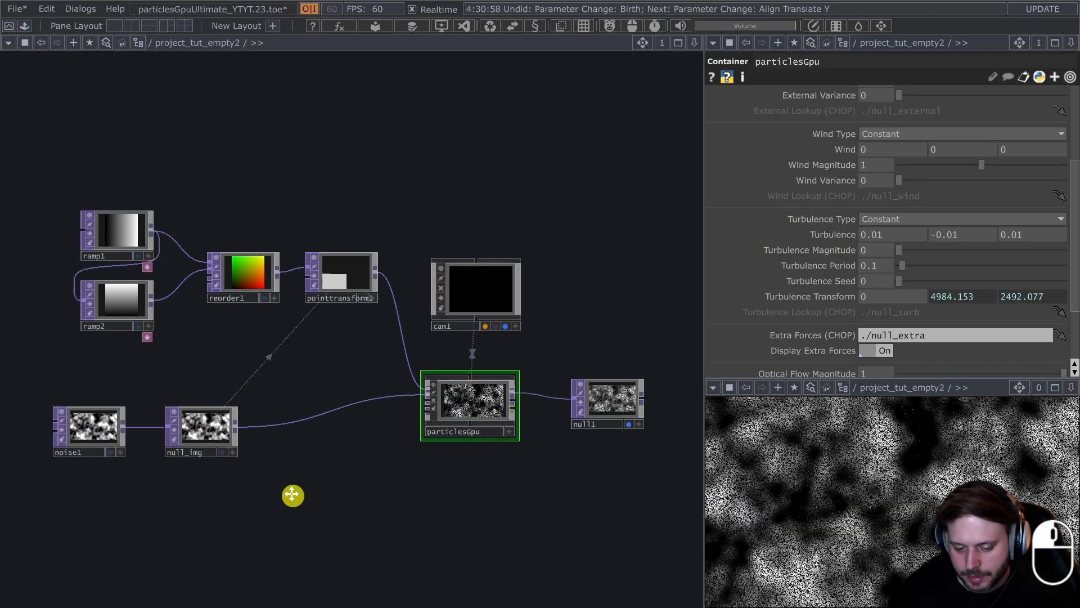
key("Tab")
type("se")
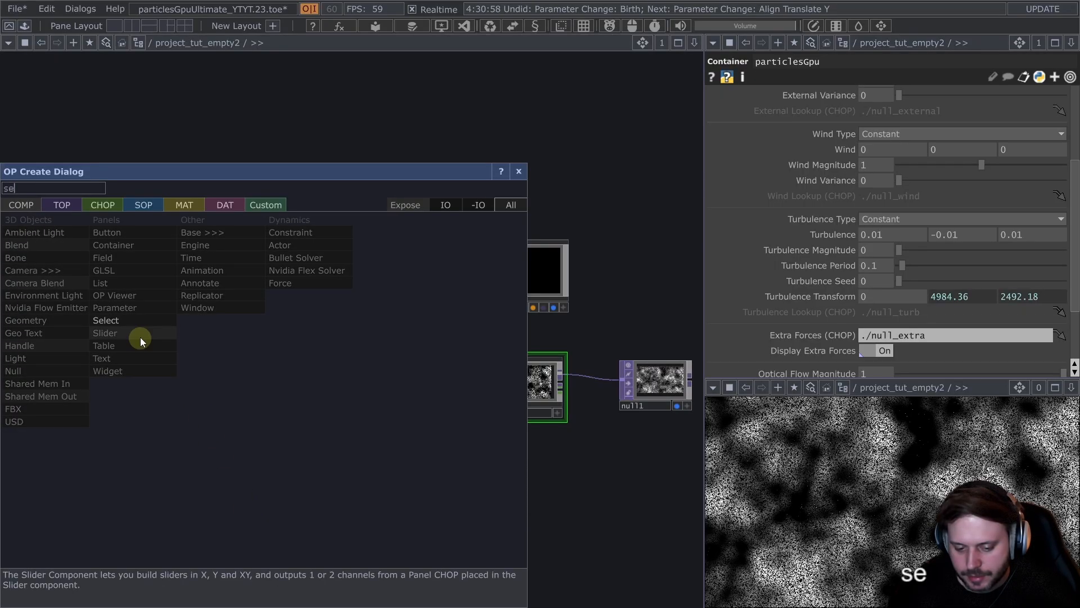
left_click(60, 205)
left_click(284, 522)
left_click(197, 461)
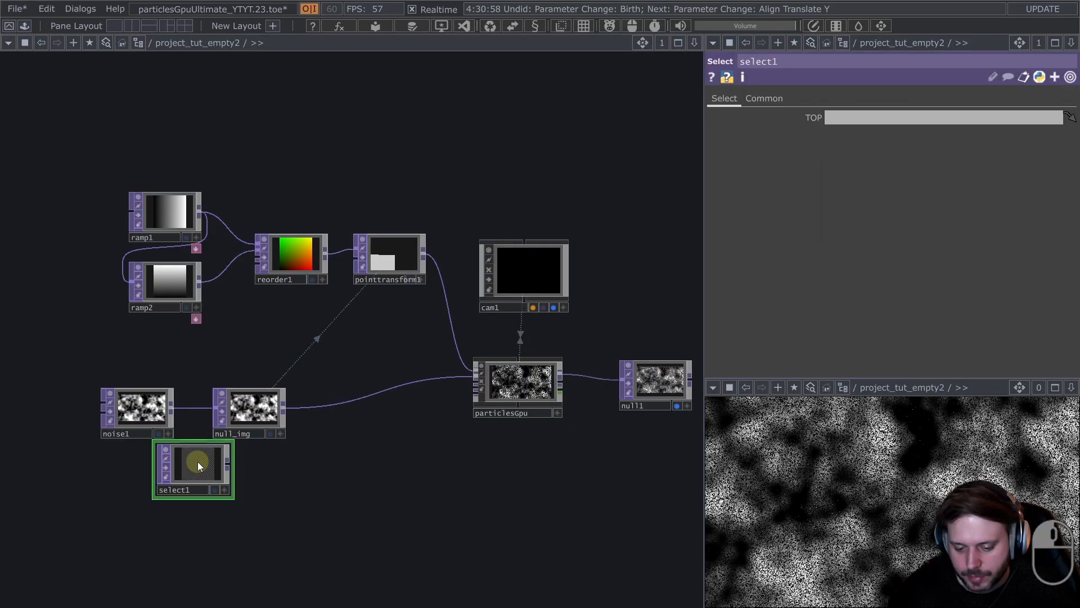
left_click_drag(193, 458, 233, 470)
- Start the TOP source path of select1 with the particlesGpu/ container
left_click(518, 415)
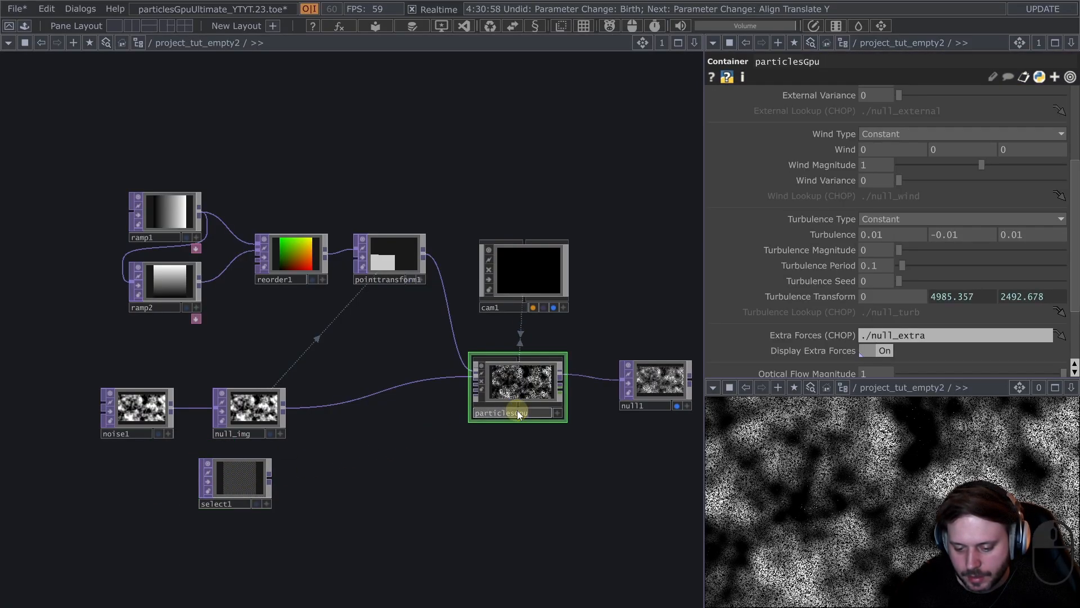
left_click(226, 484)
left_click(884, 116)
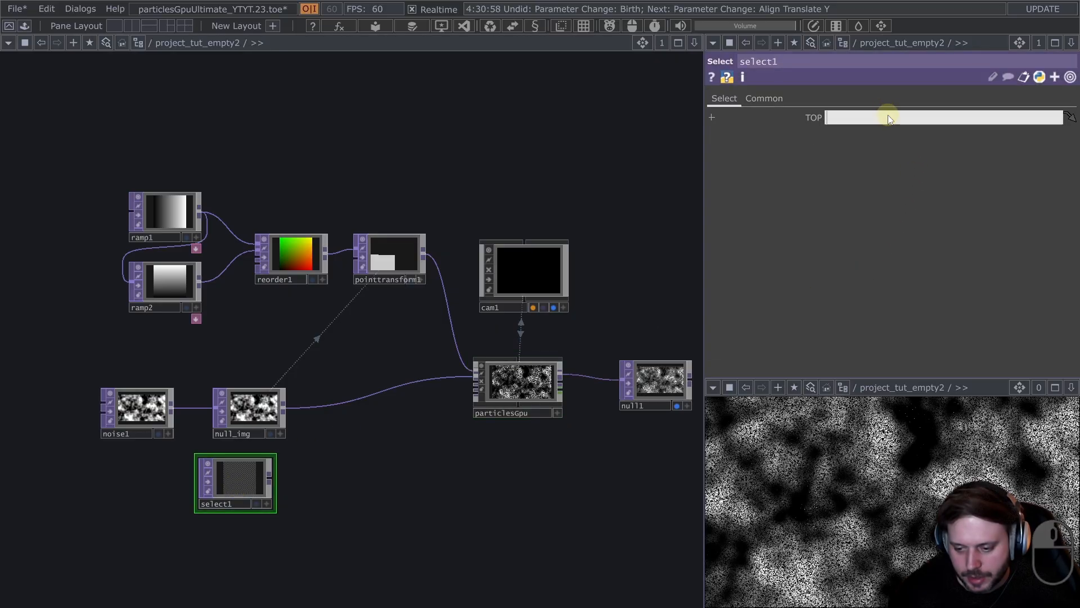
key("Return")
- Inspect the network inside particlesGpu to locate the constant_maxParticles operator and check its resolution
left_click(503, 376)
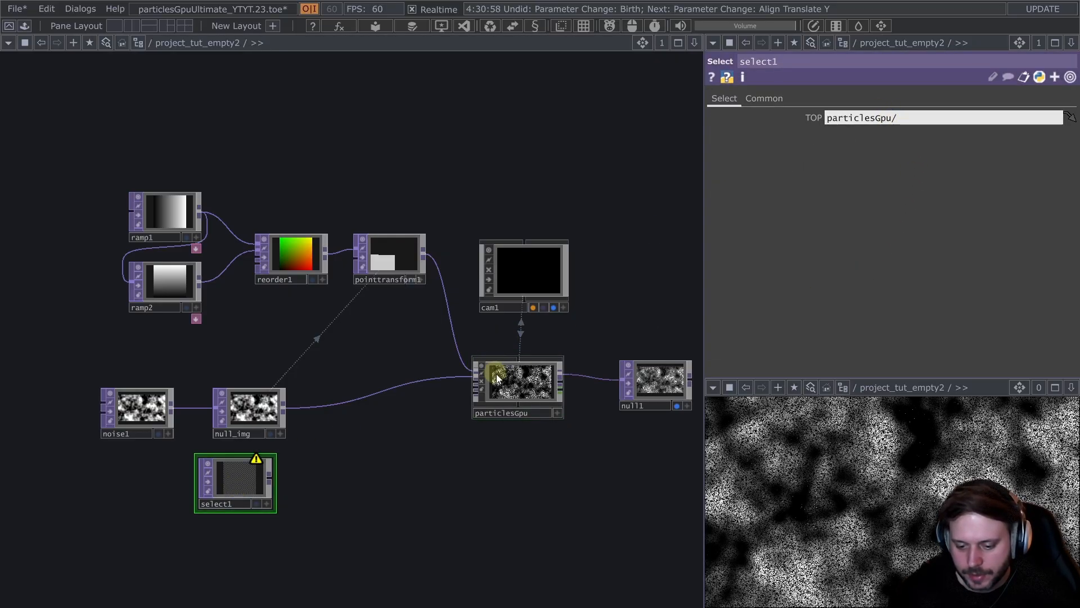
key("i")
key("h")
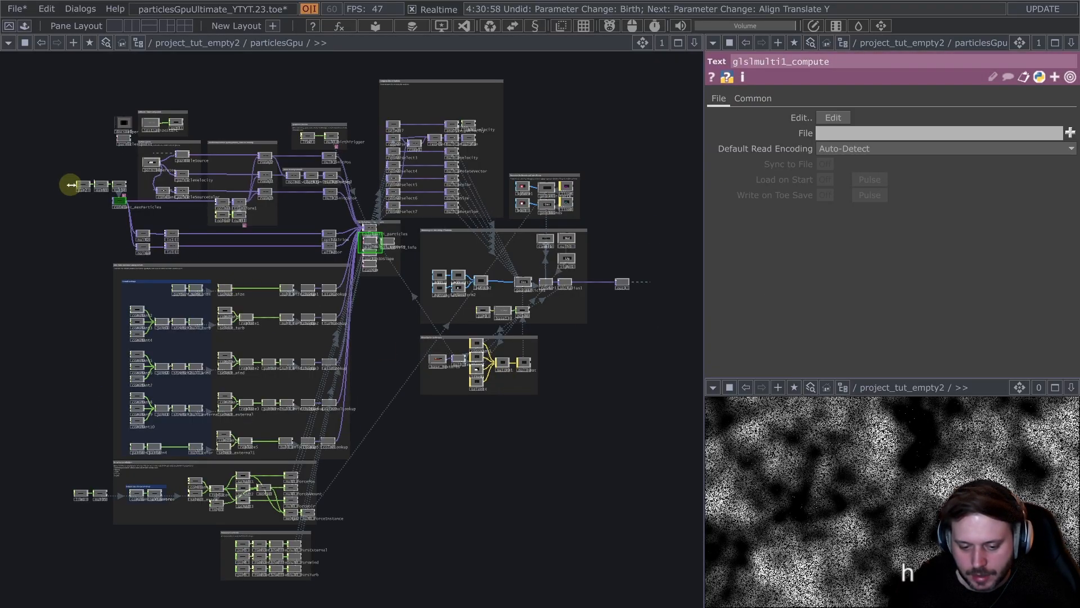
scroll(76, 186, "up", 7)
left_click(252, 245)
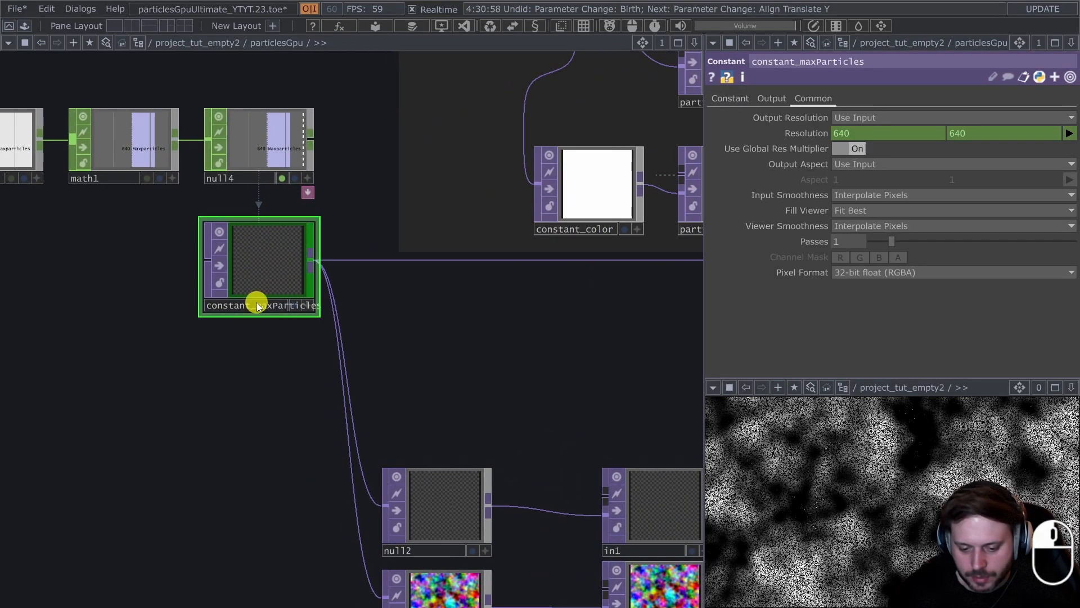
- Return to the project network and set the TOP of select1 to particlesGpu/constant_maxParticles
left_click(217, 43)
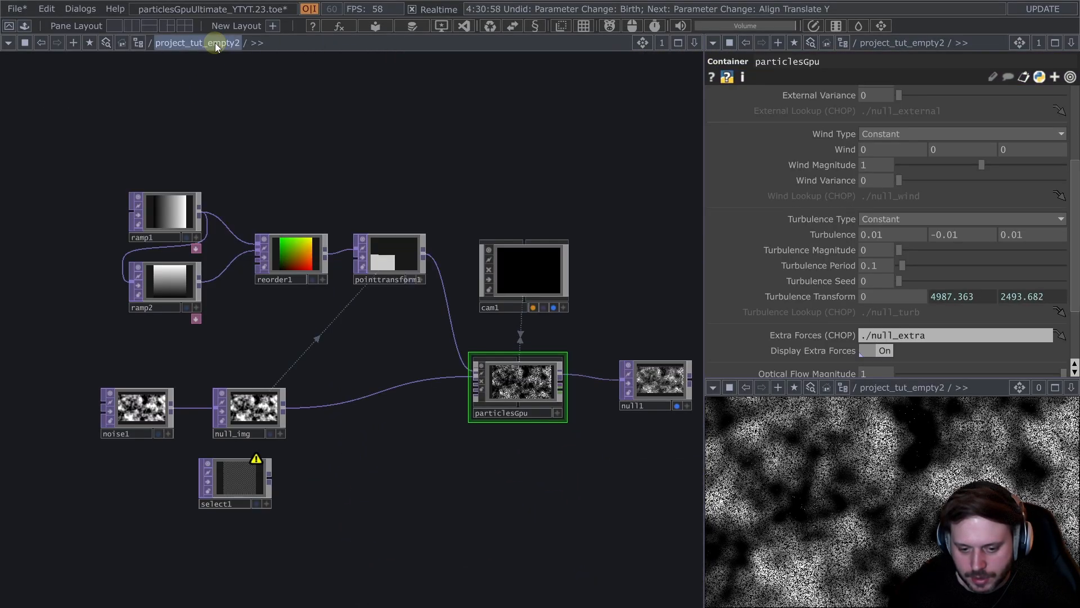
left_click(235, 479)
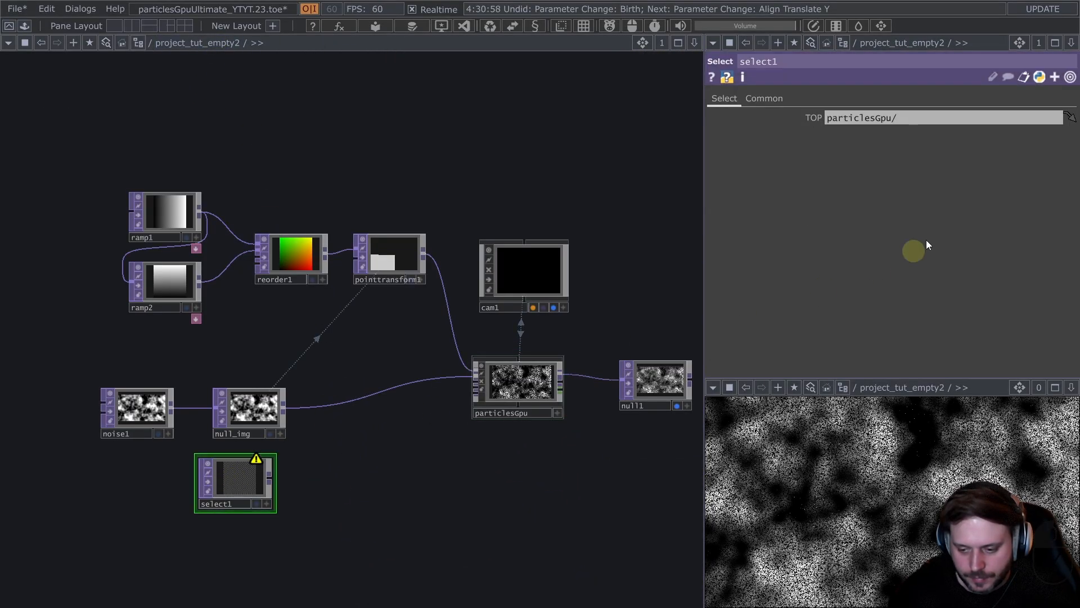
left_click(957, 117)
type("constant_maxParticles")
key("Return")
- Align select1 under null_img and append a Feedback TOP to its output
left_click_drag(260, 509, 282, 379)
right_click(295, 377)
type("feed")
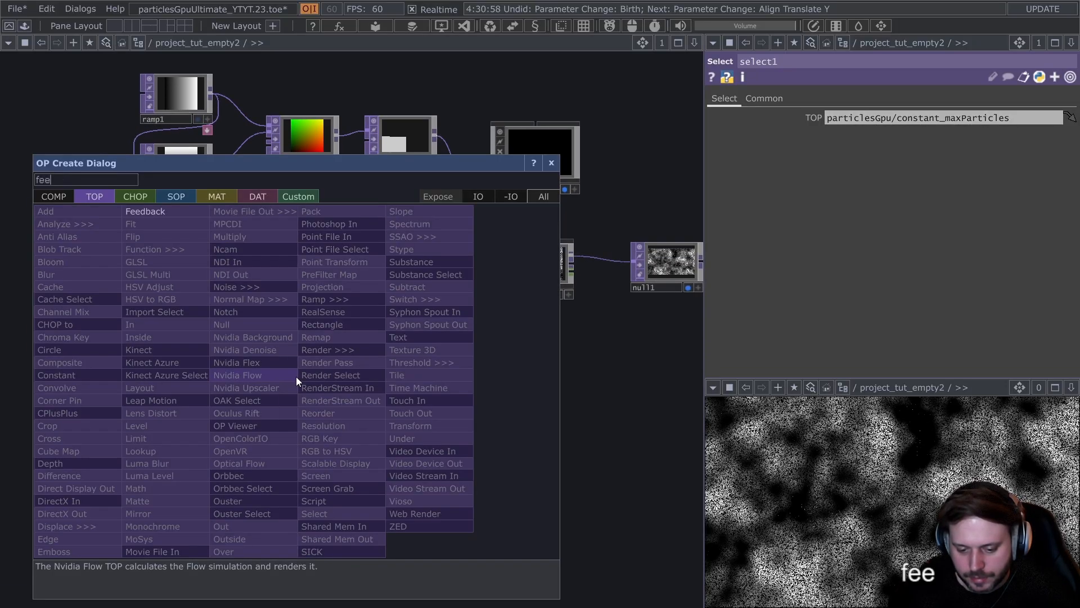
left_click(157, 213)
left_click(369, 377)
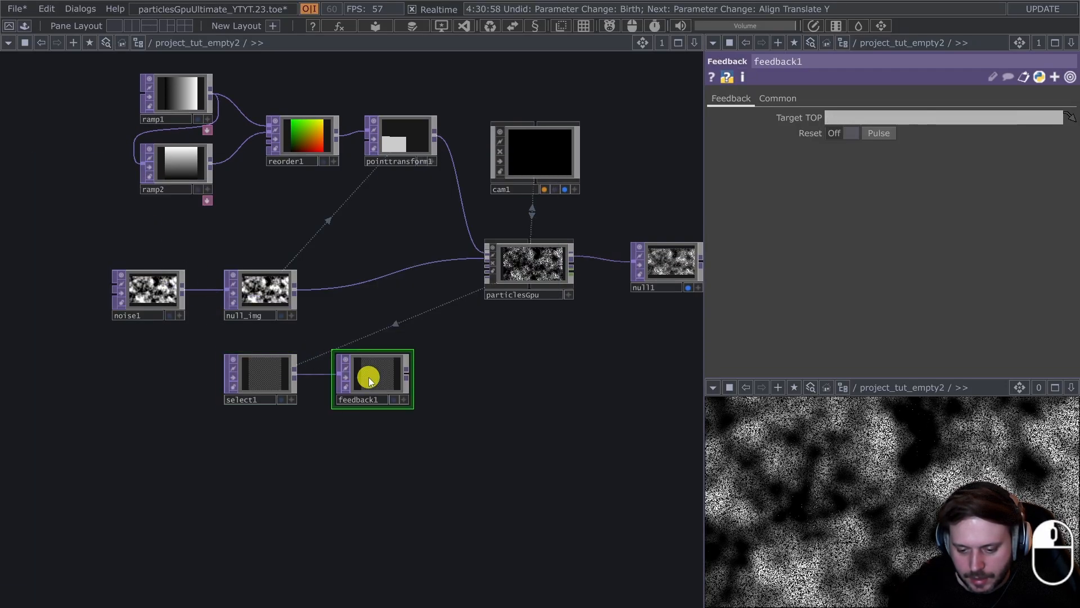
- Connect a Null TOP to the second output of particlesGpu and make it the Target TOP of feedback1
scroll(465, 259, "up", 4)
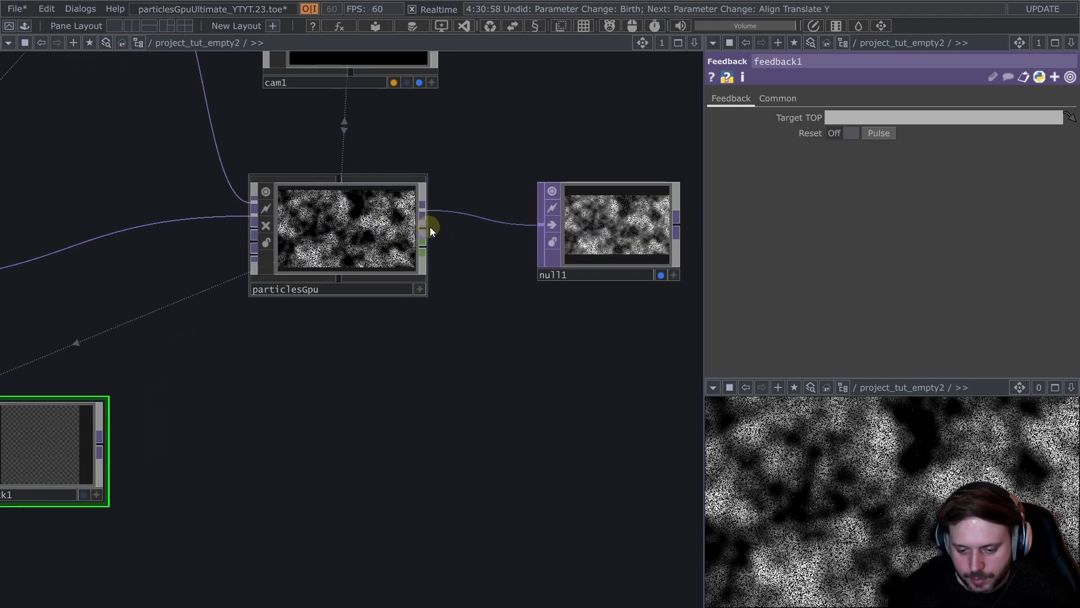
right_click(426, 227)
left_click(420, 202)
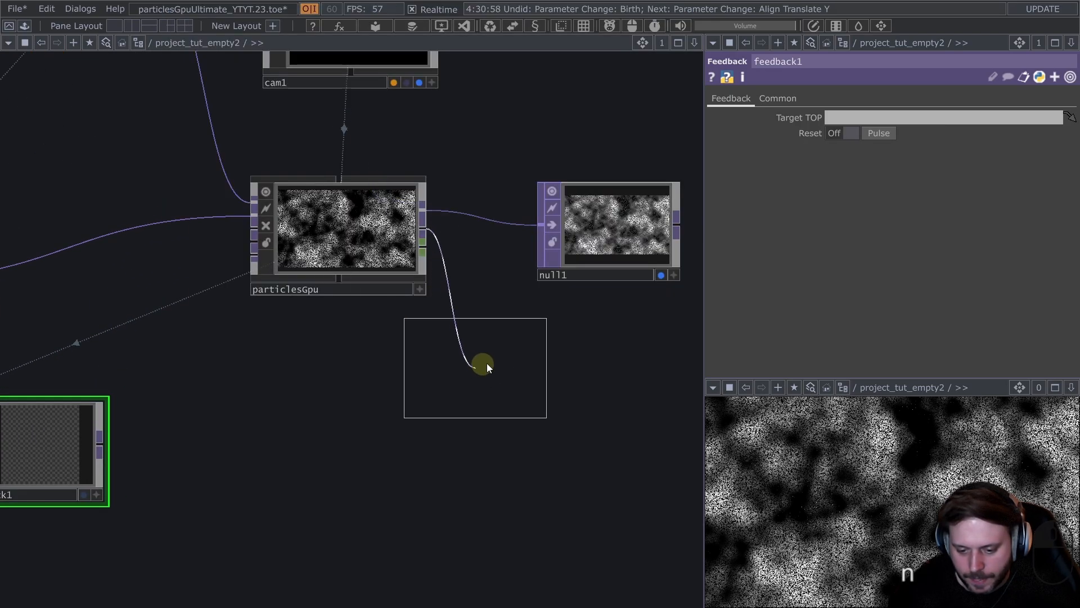
left_click(488, 362)
scroll(490, 366, "down", 4)
left_click_drag(496, 369, 256, 412)
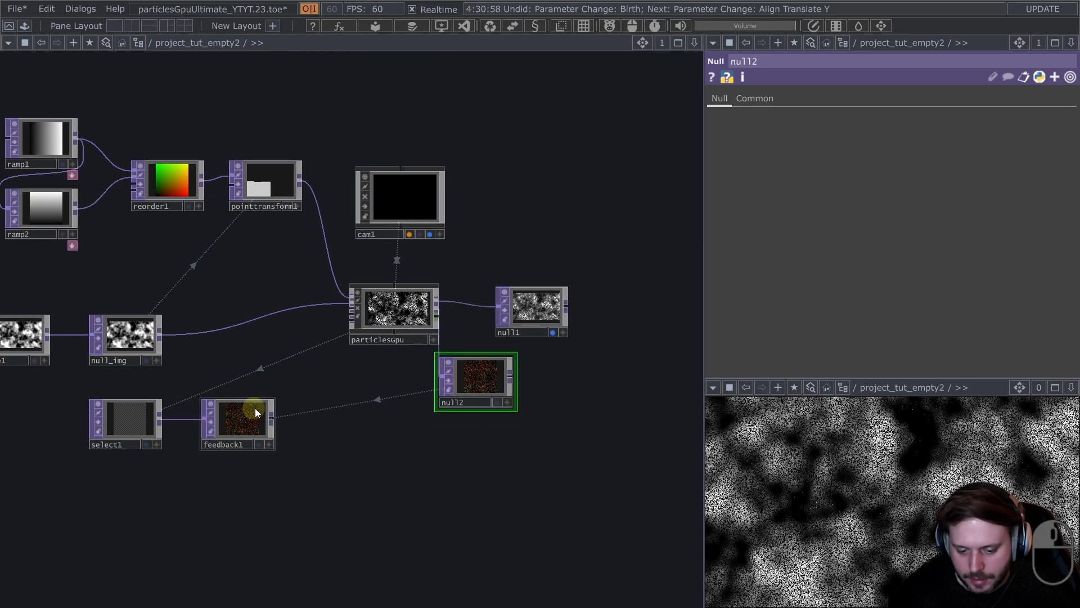
- Append a Null TOP to the output of feedback1 and place it beside it
scroll(260, 420, "up", 2)
left_click(249, 422)
key("alt+n")
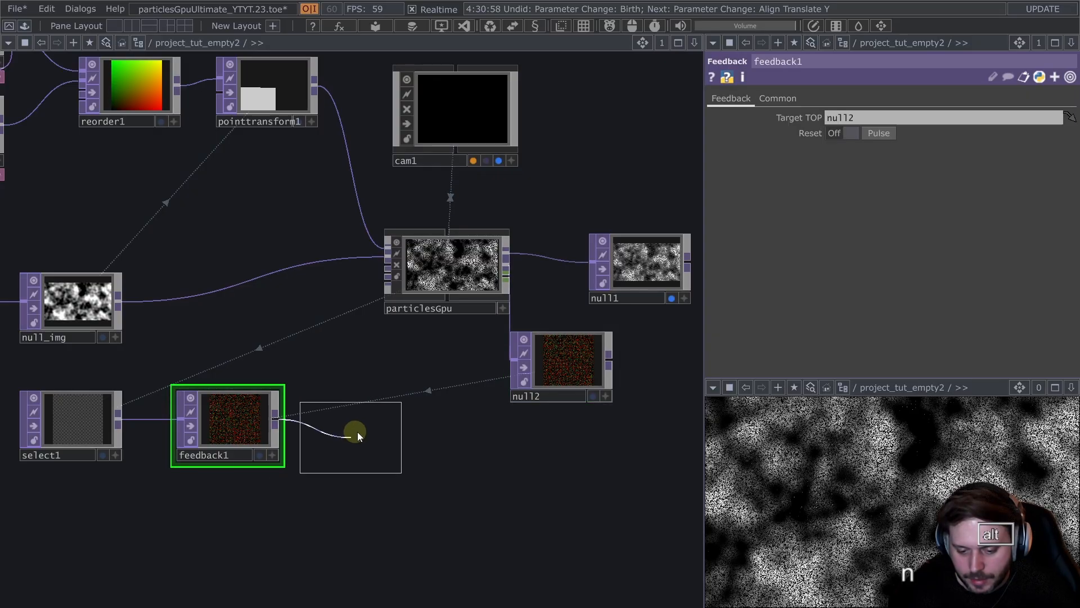
left_click(391, 432)
left_click_drag(328, 460, 508, 387)
- Shift the select1, feedback1 and null row aside from particlesGpu and rename the row's null to null_posfb
scroll(508, 387, "down", 2)
right_click_drag(292, 424, 539, 369)
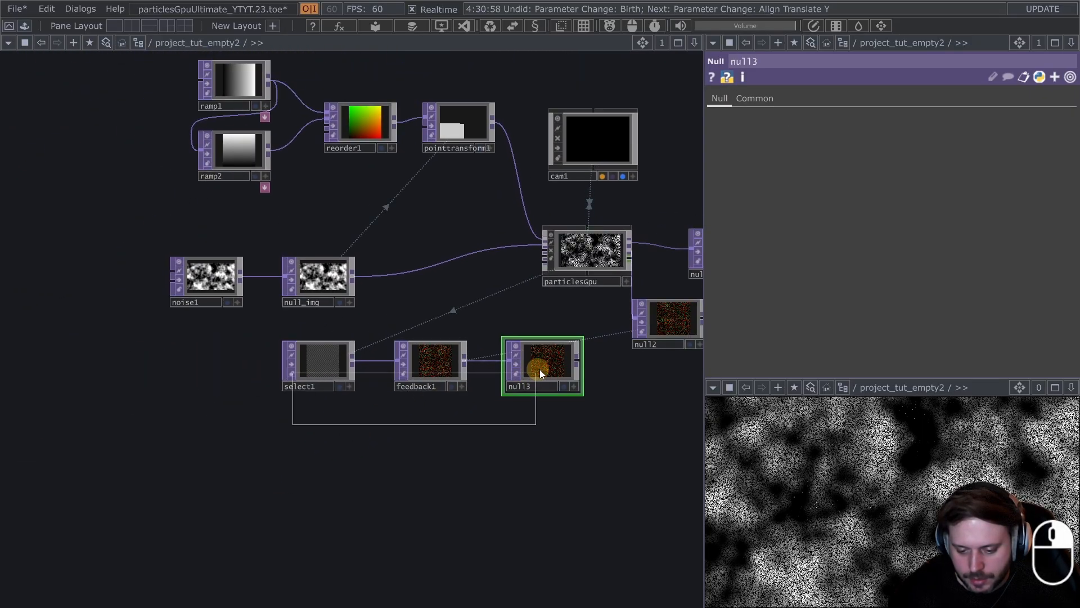
left_click_drag(540, 370, 412, 367)
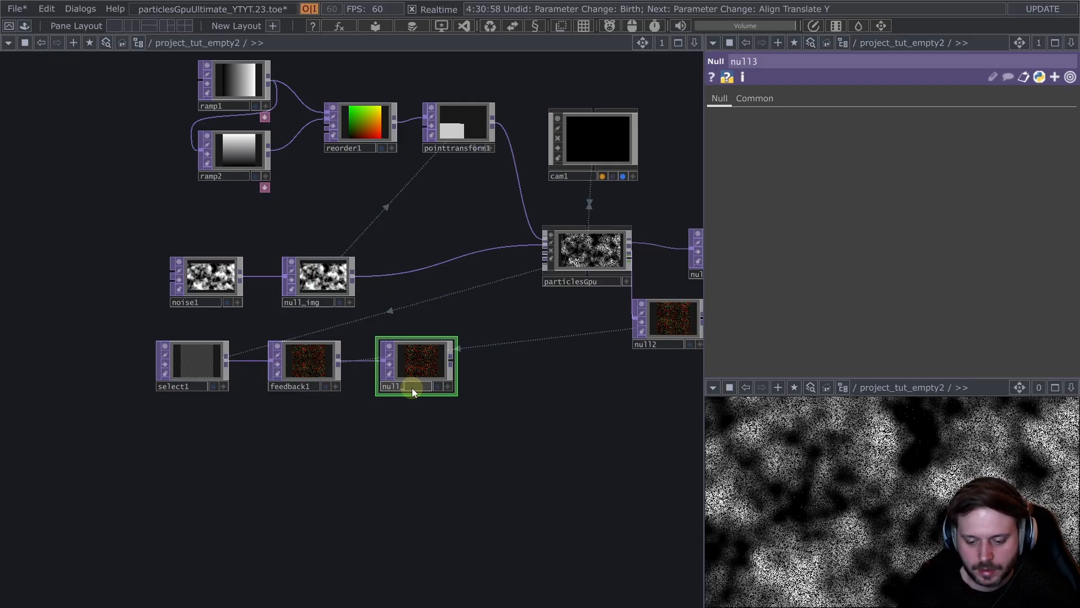
type("posfb")
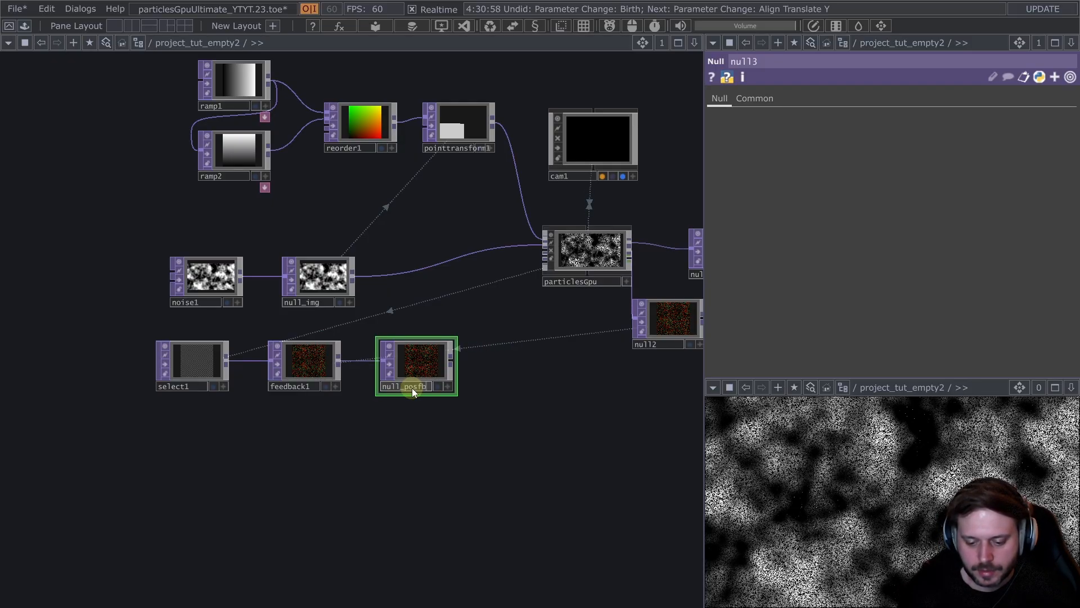
key("Return")
- Create a linked Select TOP from null_posfb and place it below select1
scroll(386, 443, "down", 3)
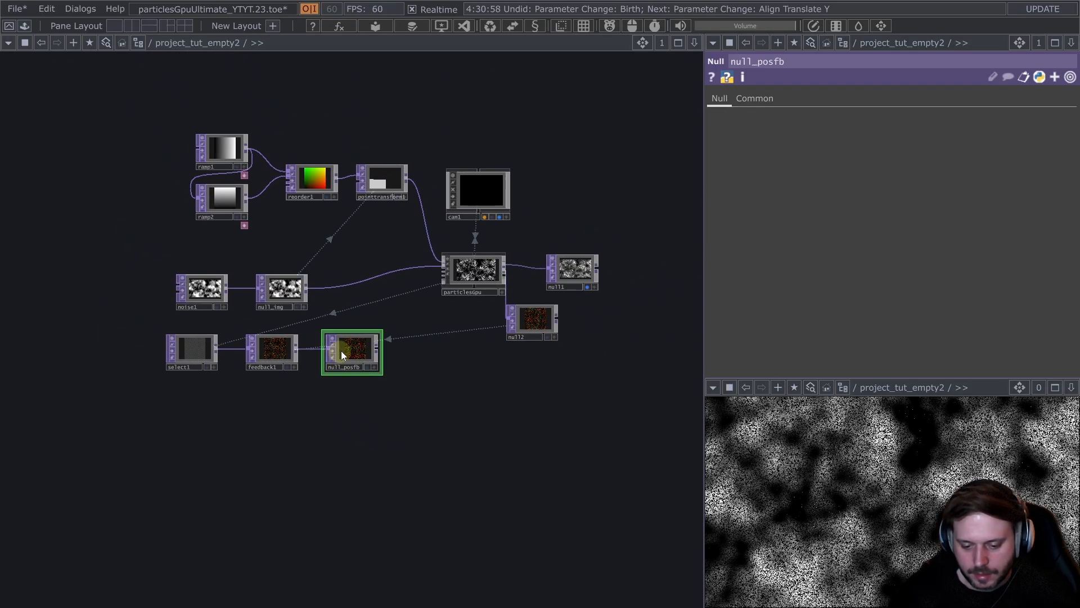
left_click_drag(341, 350, 192, 457, "alt")
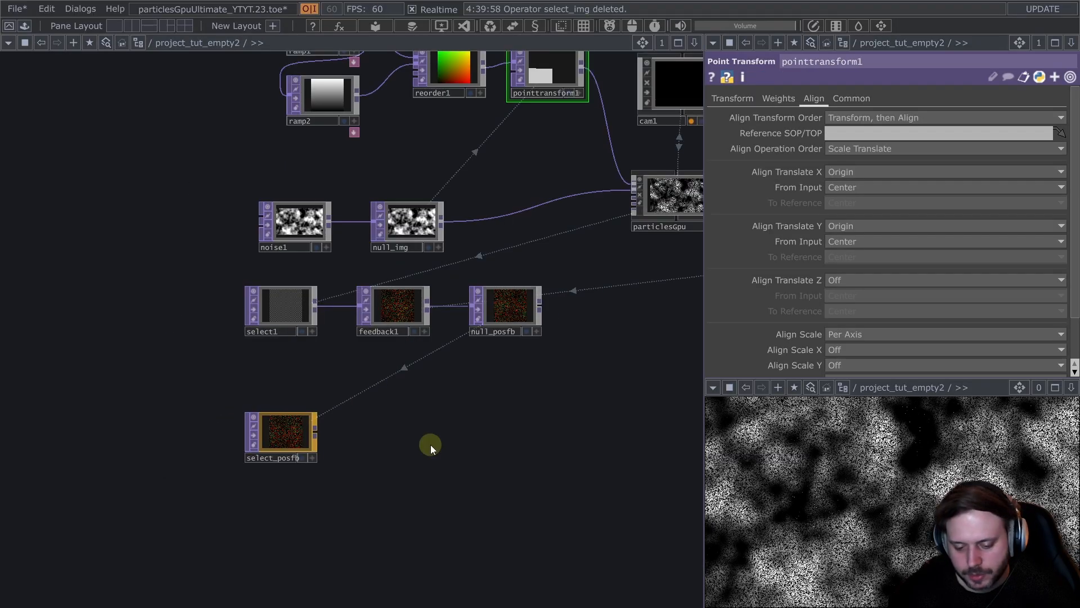
left_click_drag(442, 447, 410, 482)
- Examine the position texture in select_posfb up close and compare it with the null_img picture
scroll(396, 249, "up", 3)
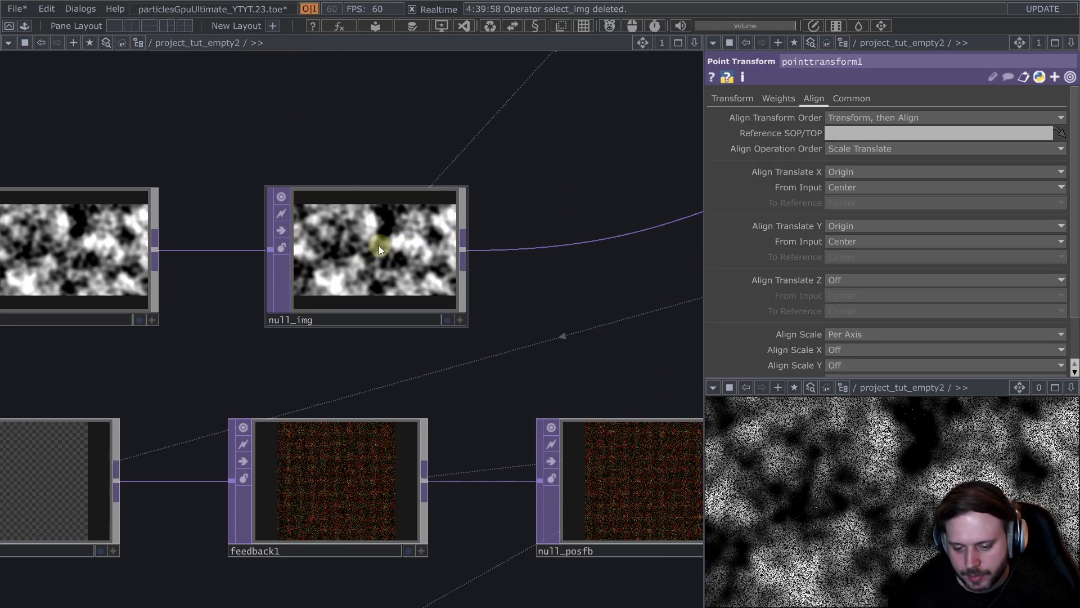
scroll(372, 242, "down", 6)
scroll(290, 422, "up", 5)
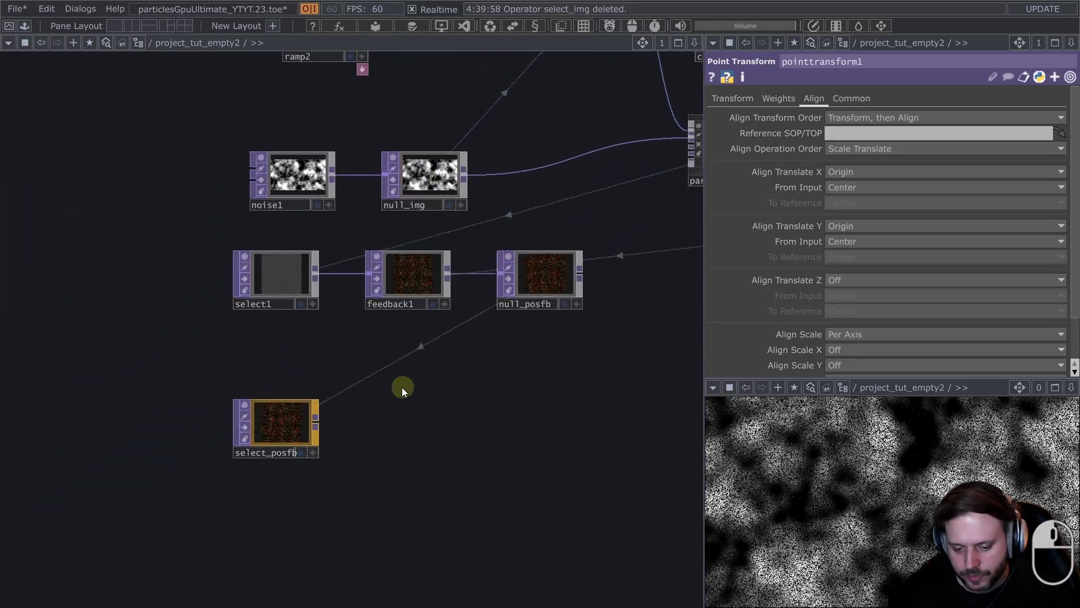
middle_click(292, 392)
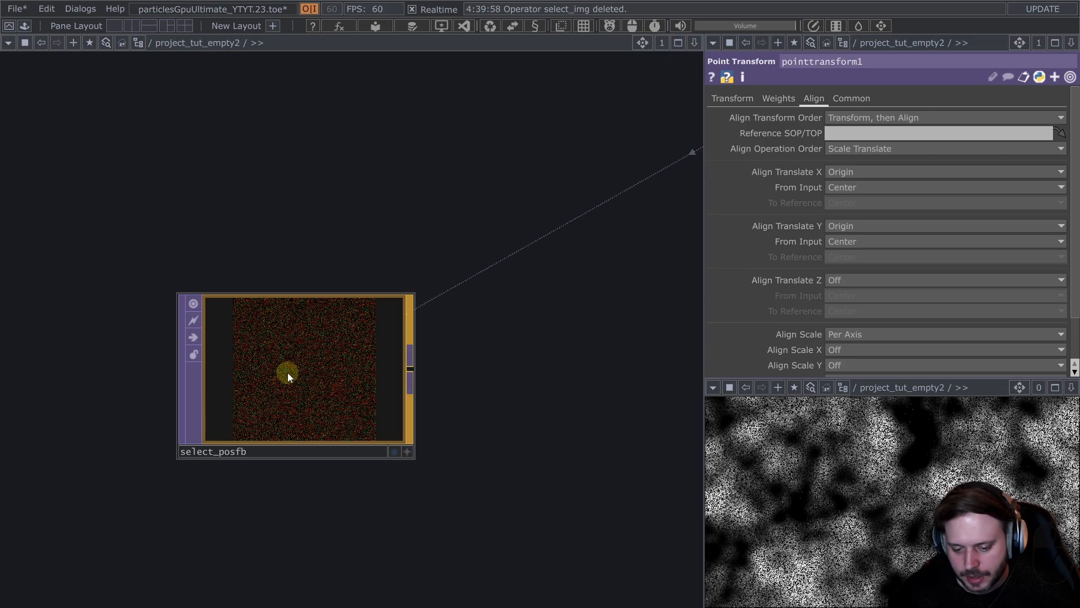
scroll(288, 372, "down", 3)
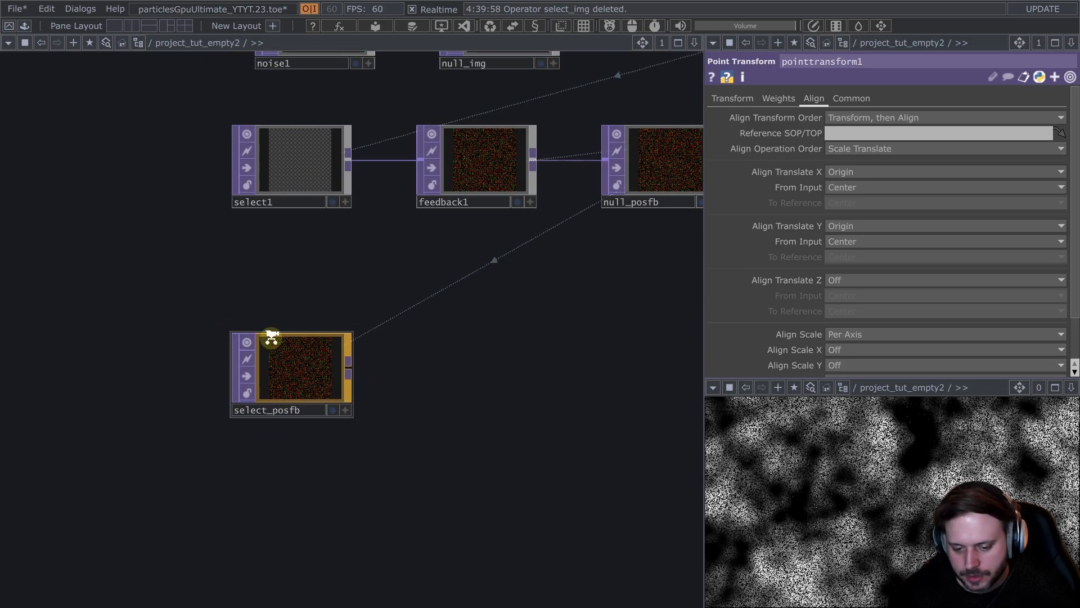
scroll(272, 337, "up", 5)
scroll(270, 336, "down", 4)
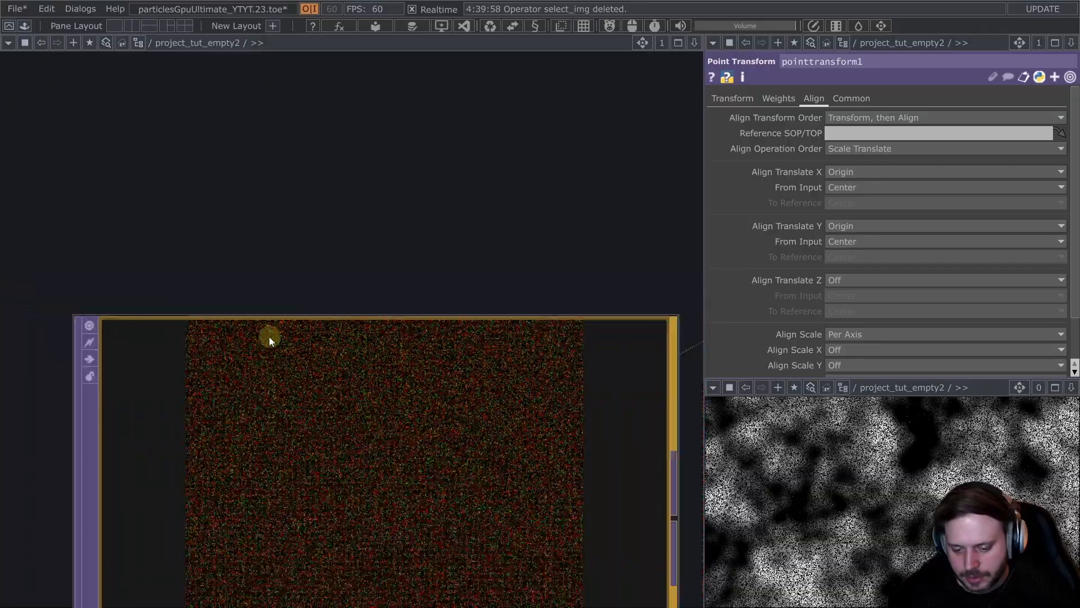
scroll(275, 360, "up", 2)
- Display select_posfb as a 3D point cloud in its viewer, frame it, and orbit it against the axes
key("a")
key("v")
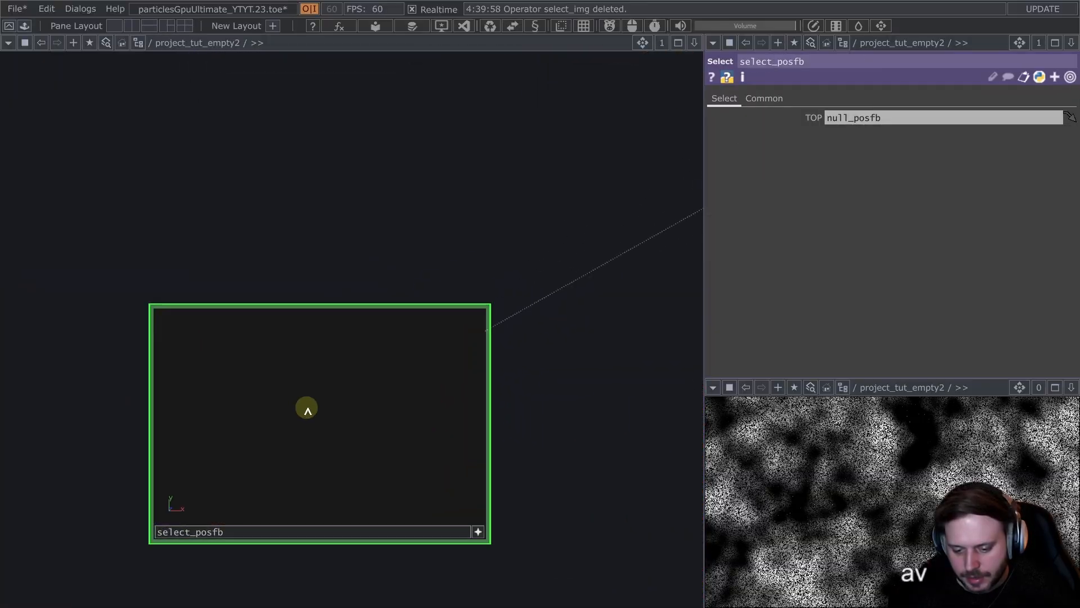
key("h")
left_click_drag(315, 410, 374, 424)
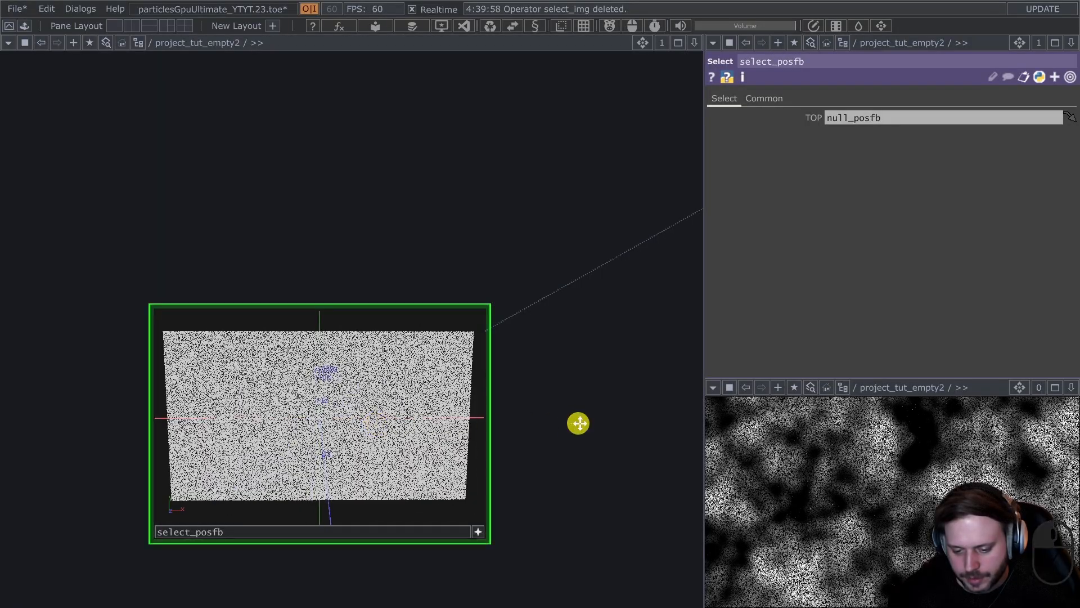
left_click_drag(579, 422, 499, 402)
scroll(495, 422, "down", 3)
scroll(490, 439, "up", 3)
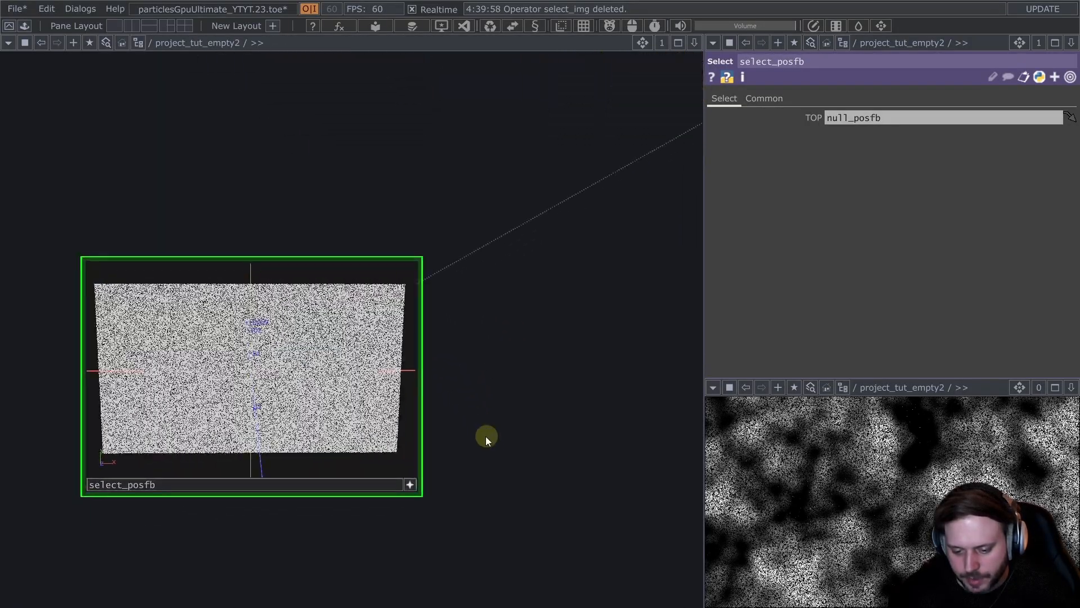
scroll(487, 438, "down", 5)
scroll(550, 424, "right", 2)
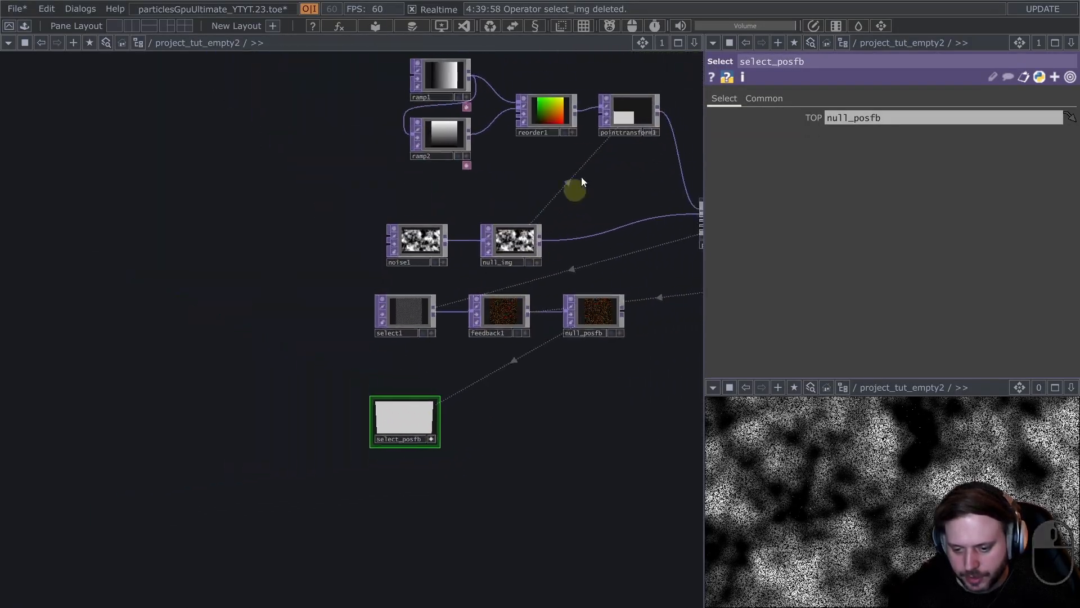
- Create a linked Select TOP from pointtransform1 below select_posfb and show it as a framed point cloud
left_click_drag(616, 118, 434, 472, "alt")
scroll(417, 482, "up", 3)
key("v")
key("v")
key("h")
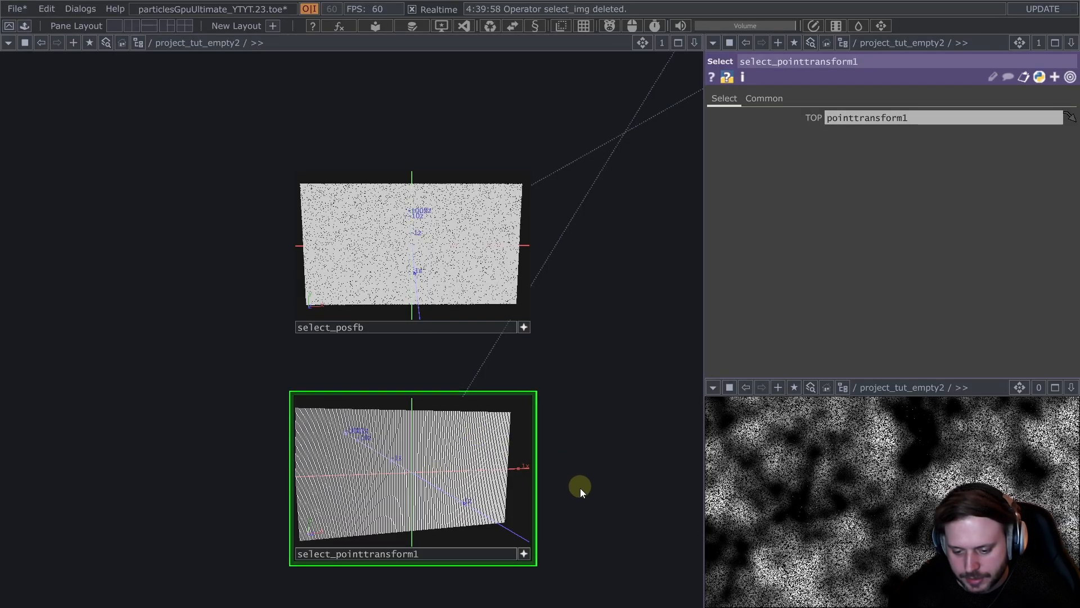
- Compare the texture and point cloud views of select_pointtransform1 with the particle positions in select_posfb
key("v")
key("v")
key("a")
key("a")
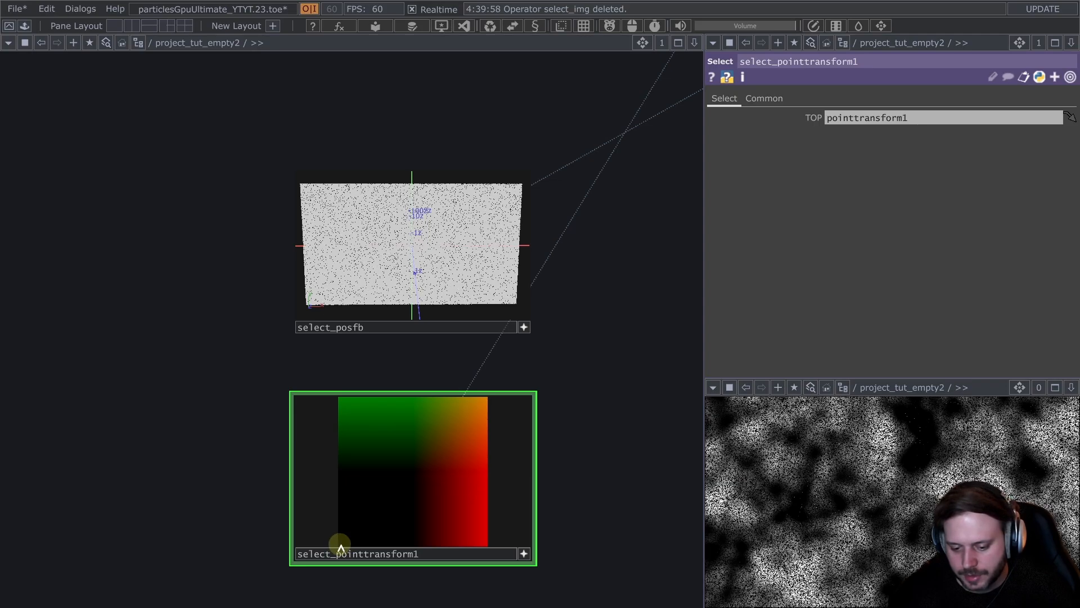
key("a")
key("v")
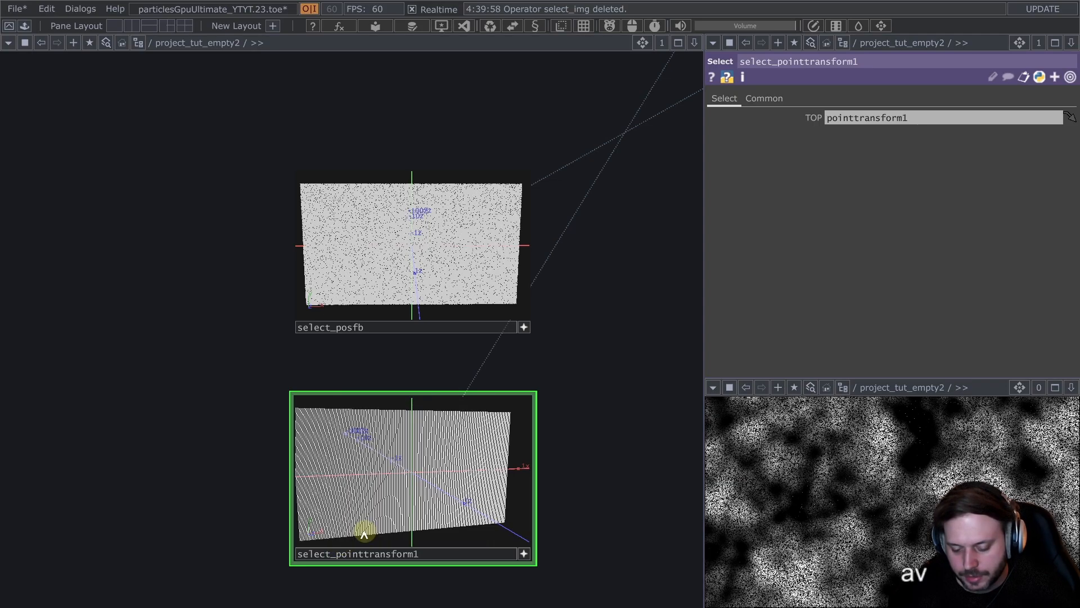
right_click_drag(347, 526, 388, 500)
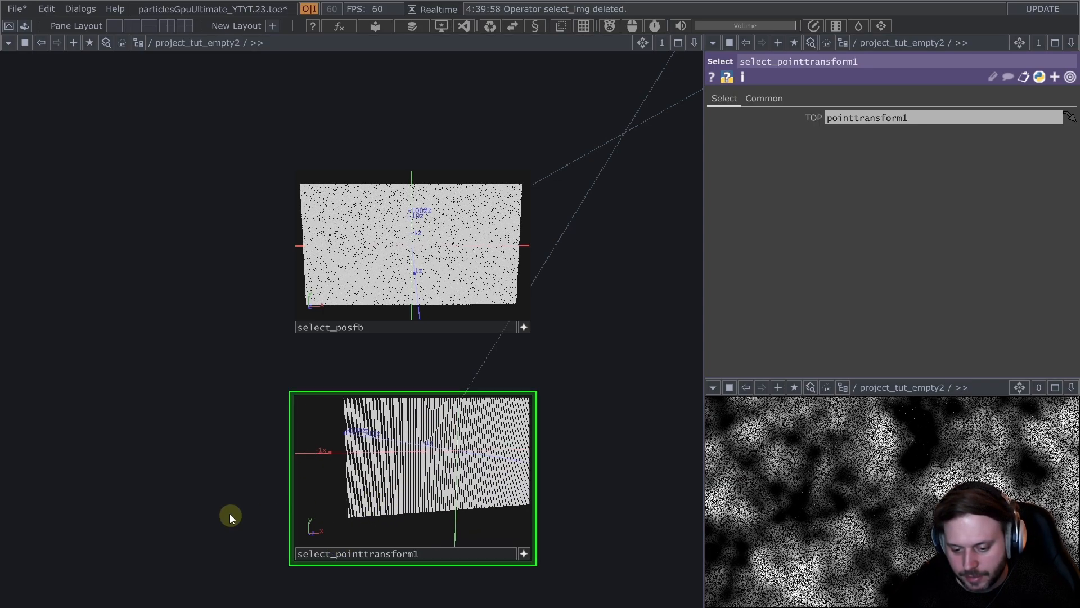
key("a")
key("a")
key("v")
key("a")
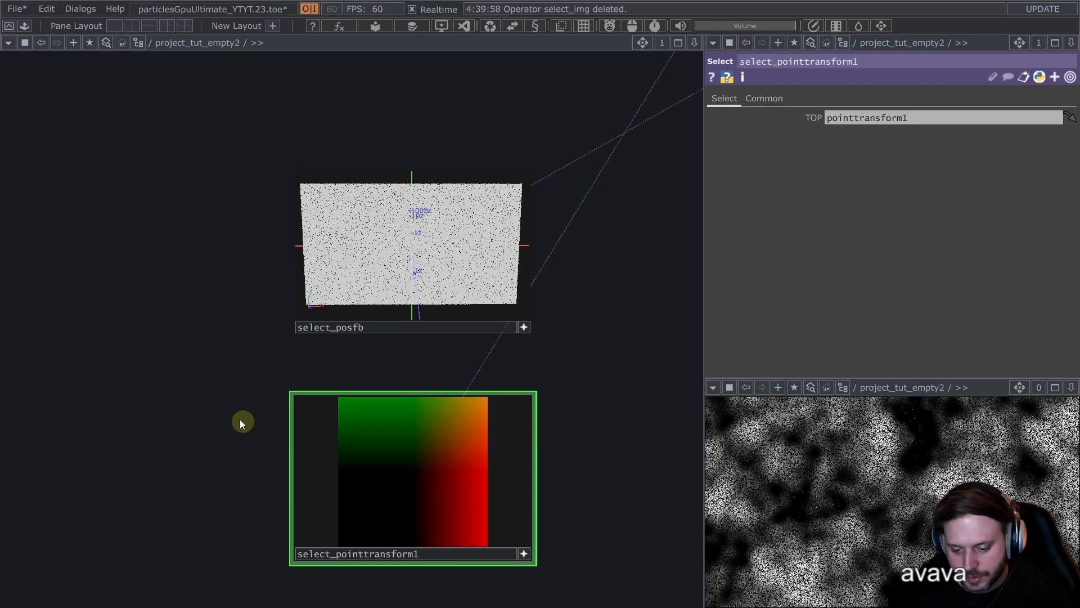
left_click_drag(241, 422, 227, 487)
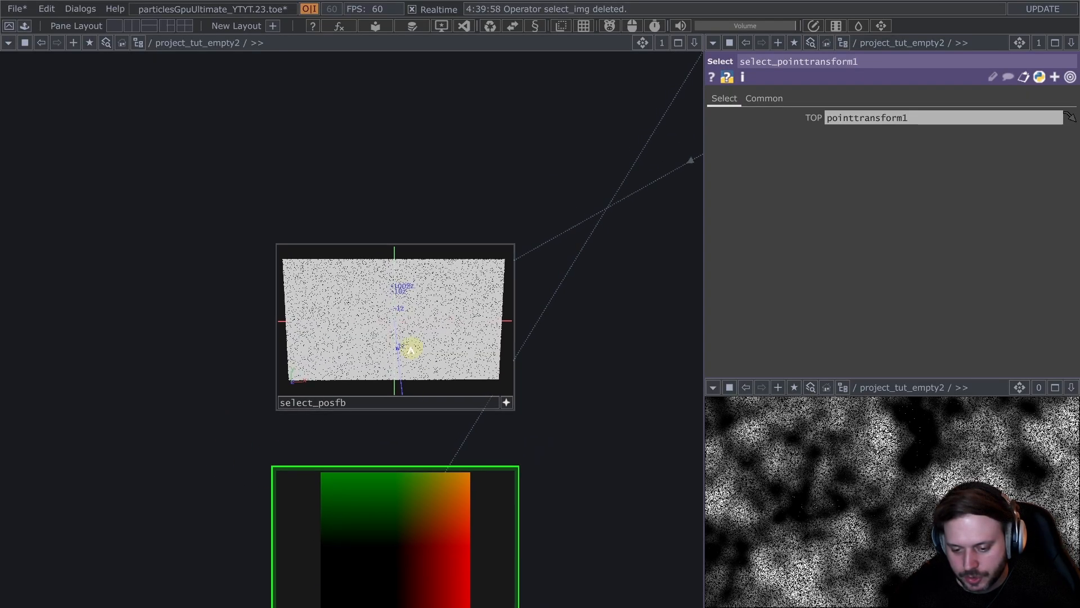
middle_click_drag(394, 328, 414, 241)
- Turn off Interpolate Source Point Position in the Particle Source settings of particlesGpu
left_click_drag(579, 240, 278, 393)
scroll(506, 374, "down", 6)
left_click(555, 259)
scroll(885, 192, "up", 5)
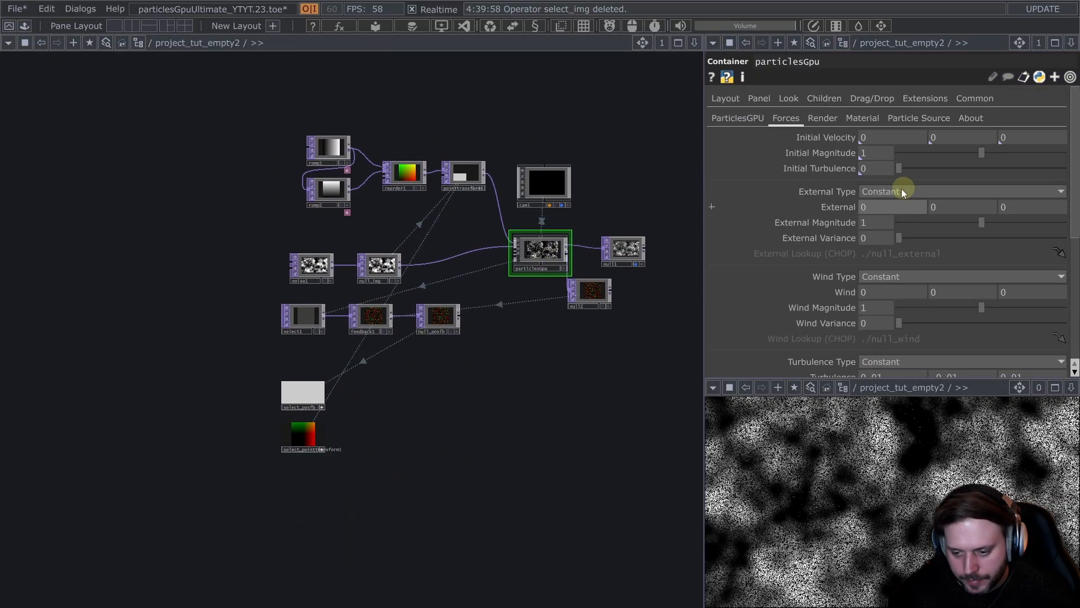
left_click(895, 120)
left_click(879, 138)
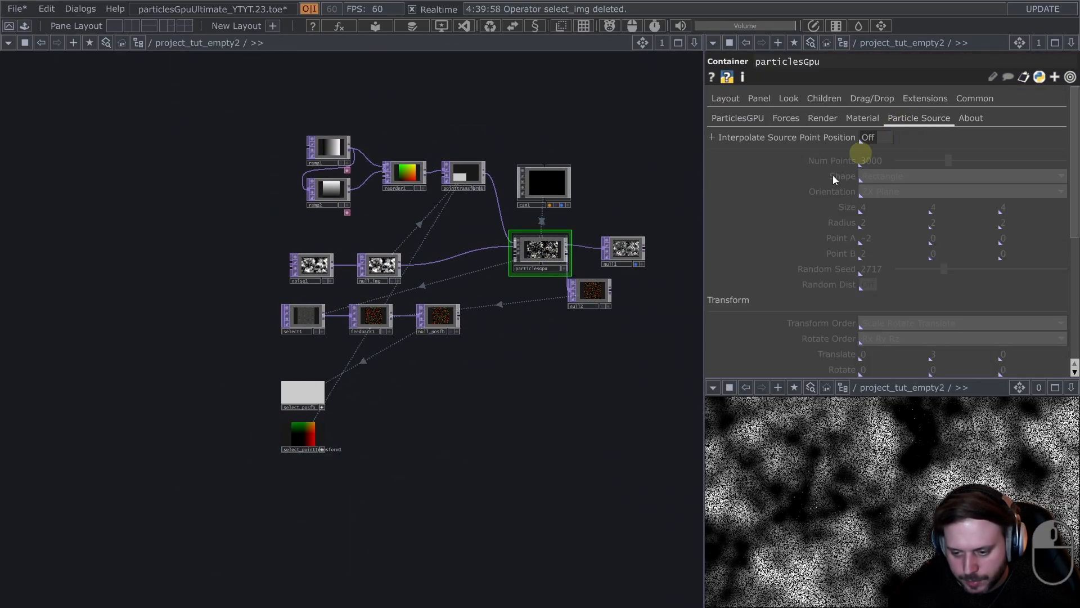
- Examine select_posfb as a point cloud and as a texture, comparing it with select_pointtransform1
scroll(272, 397, "up", 6)
scroll(270, 384, "down", 3)
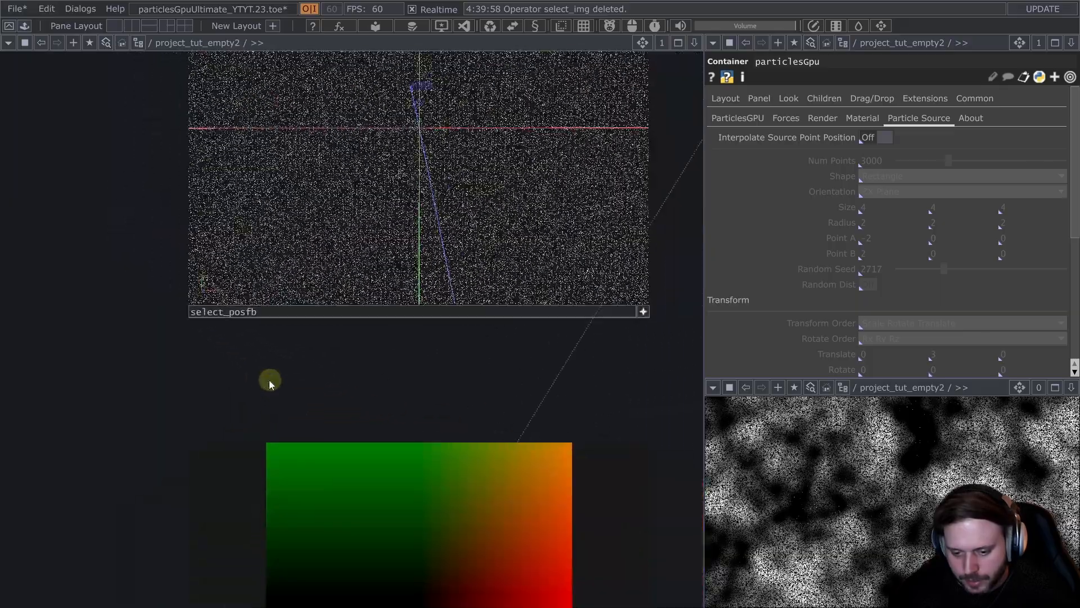
scroll(134, 352, "down", 2)
left_click_drag(278, 284, 337, 290)
left_click_drag(534, 323, 512, 175)
scroll(564, 201, "down", 2)
left_click_drag(564, 200, 553, 289)
key("a")
key("v")
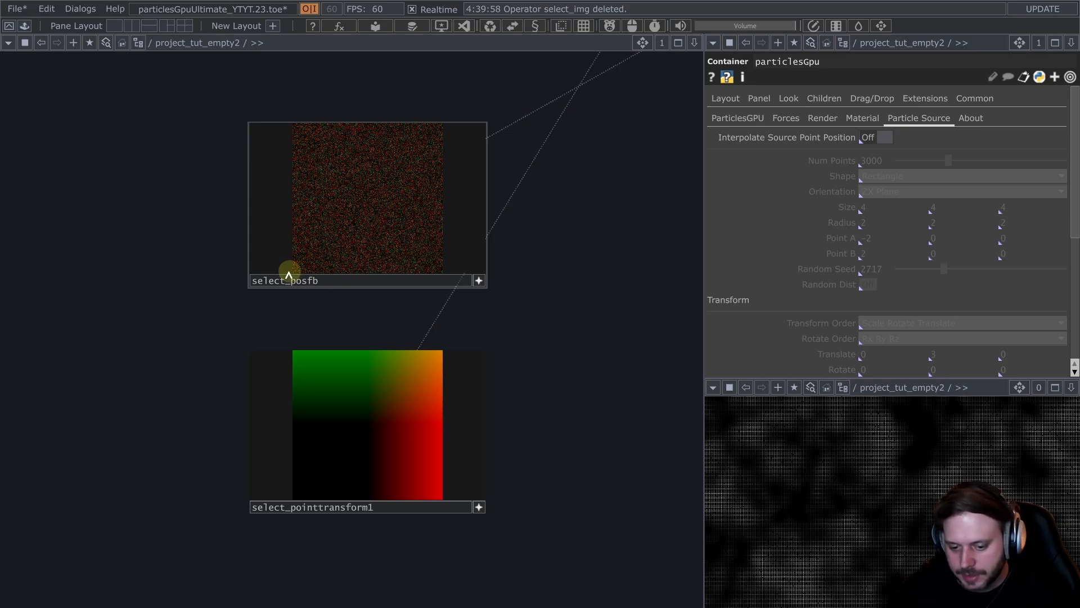
scroll(313, 320, "up", 5)
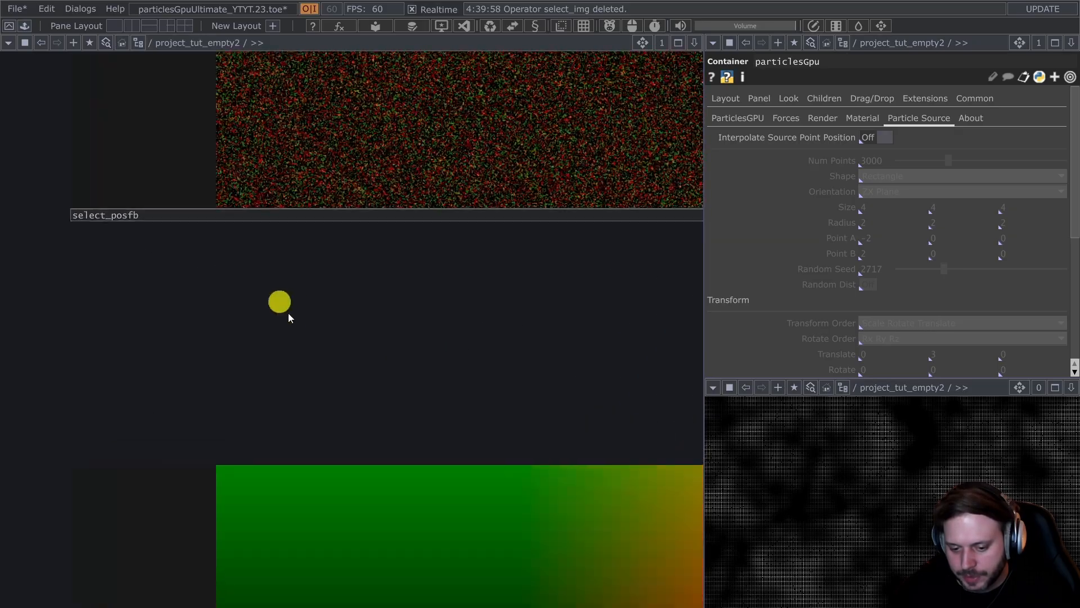
scroll(318, 324, "down", 6)
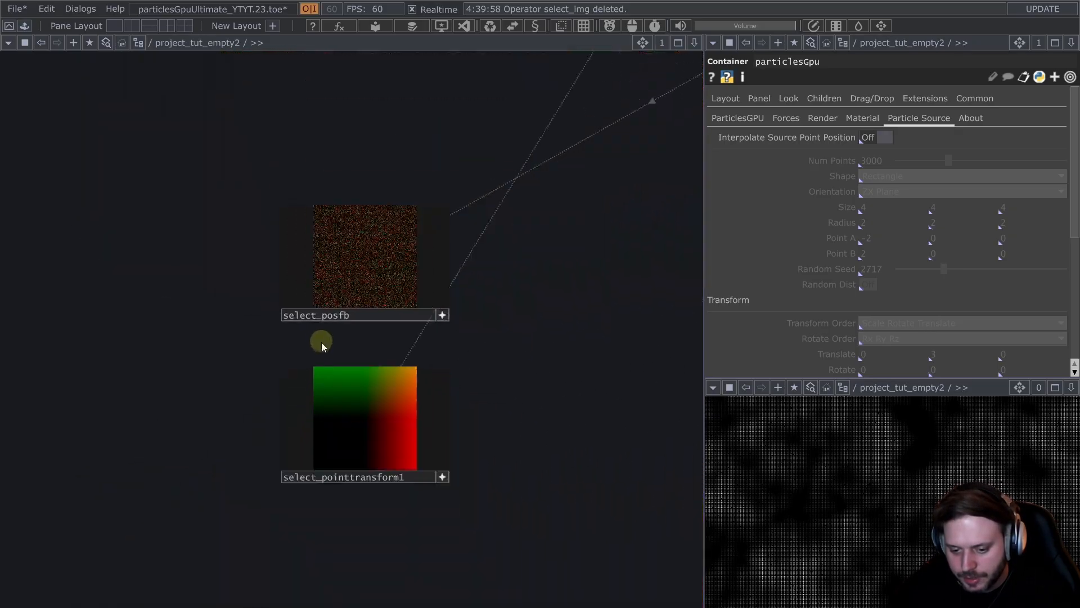
- Orbit select_posfb as a 3D point cloud to inspect the grid of particle positions, and return its viewer to the texture display
scroll(325, 354, "up", 2)
key("a")
key("v")
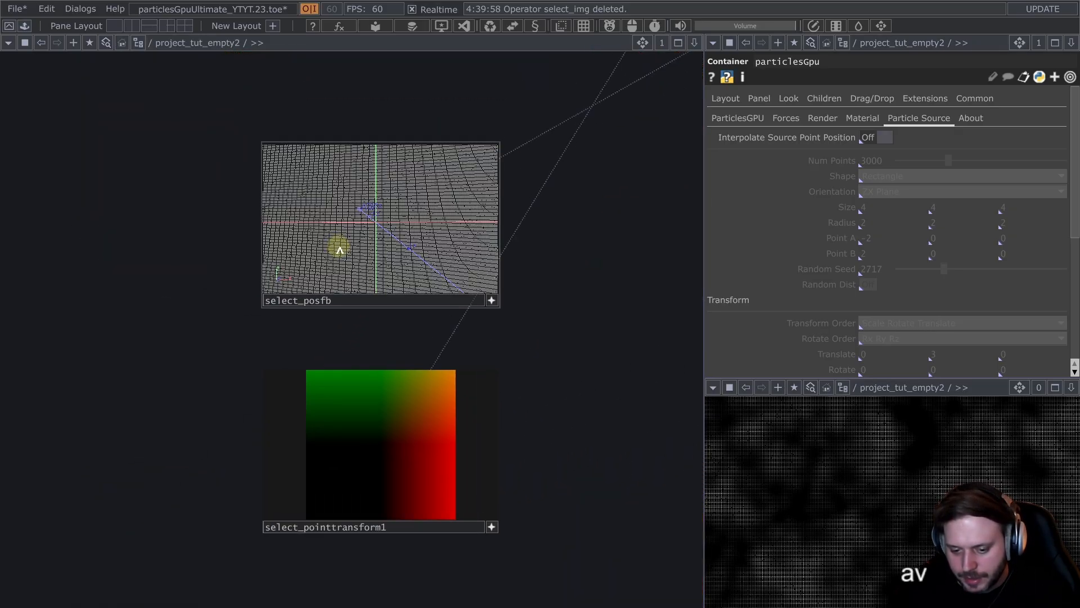
middle_click_drag(340, 249, 353, 322)
left_click_drag(357, 236, 387, 231)
middle_click_drag(332, 273, 297, 256)
left_click_drag(318, 232, 393, 284)
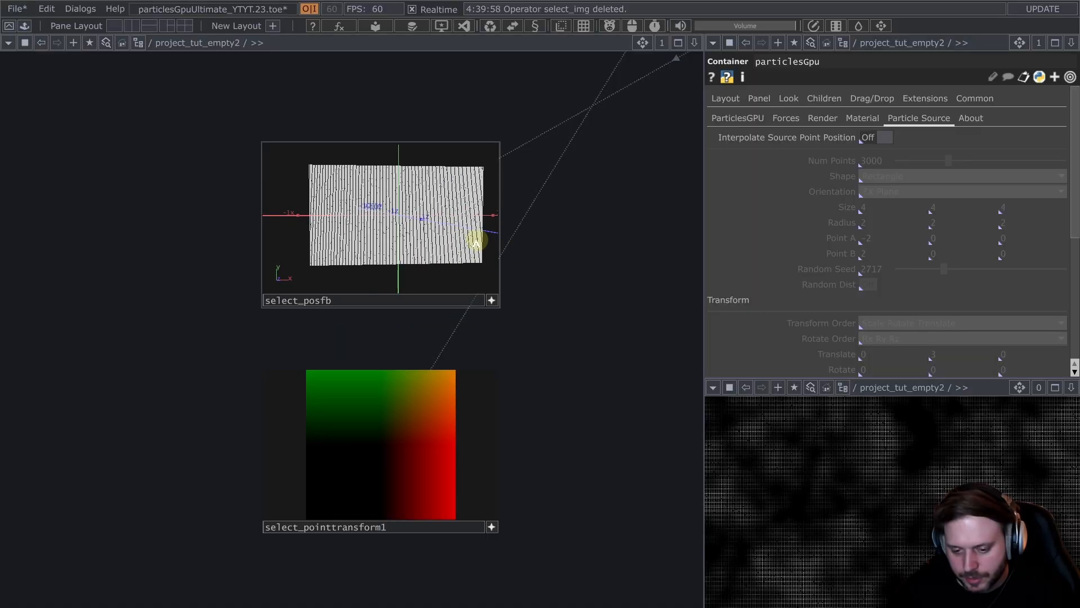
key("v")
key("a")
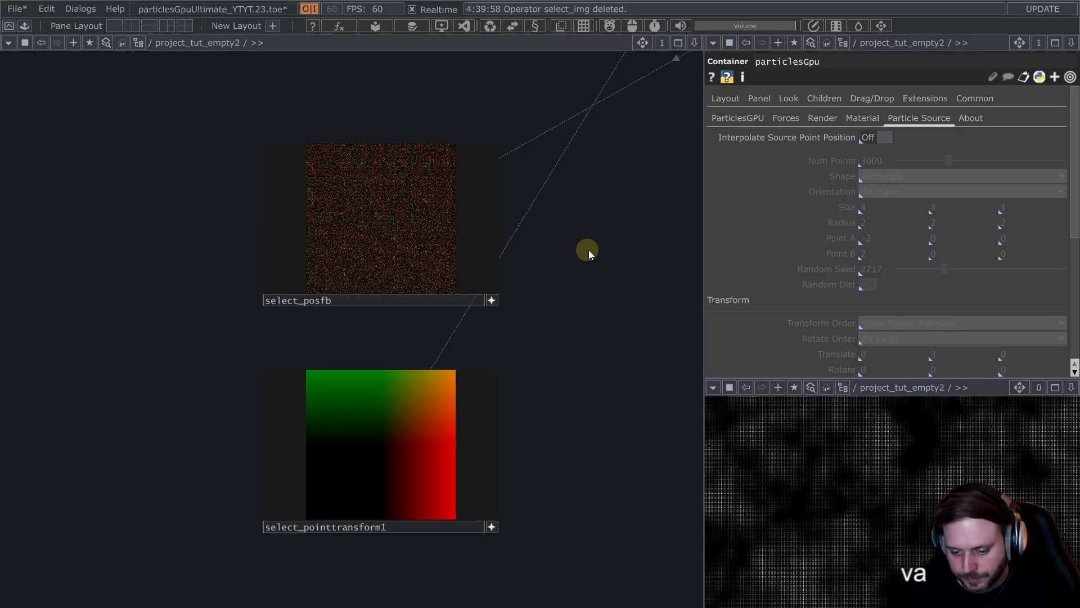
- Make the height resolution of ramp1 reference its own width resolution
scroll(475, 304, "down", 8)
left_click_drag(462, 382, 378, 584)
left_click_drag(152, 352, 130, 493)
scroll(351, 400, "up", 6)
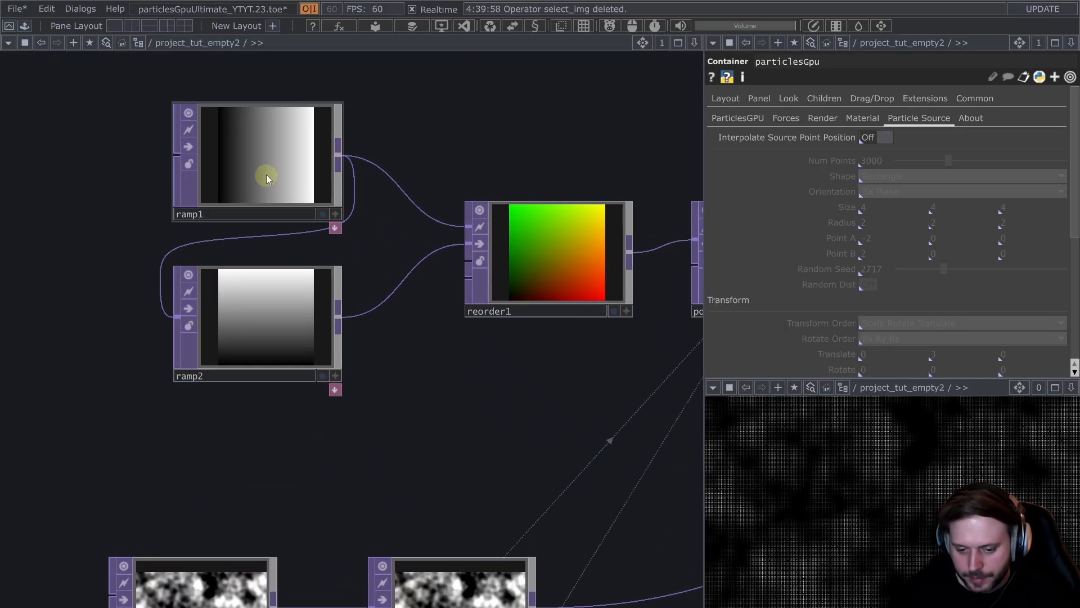
left_click(265, 173)
left_click(640, 89)
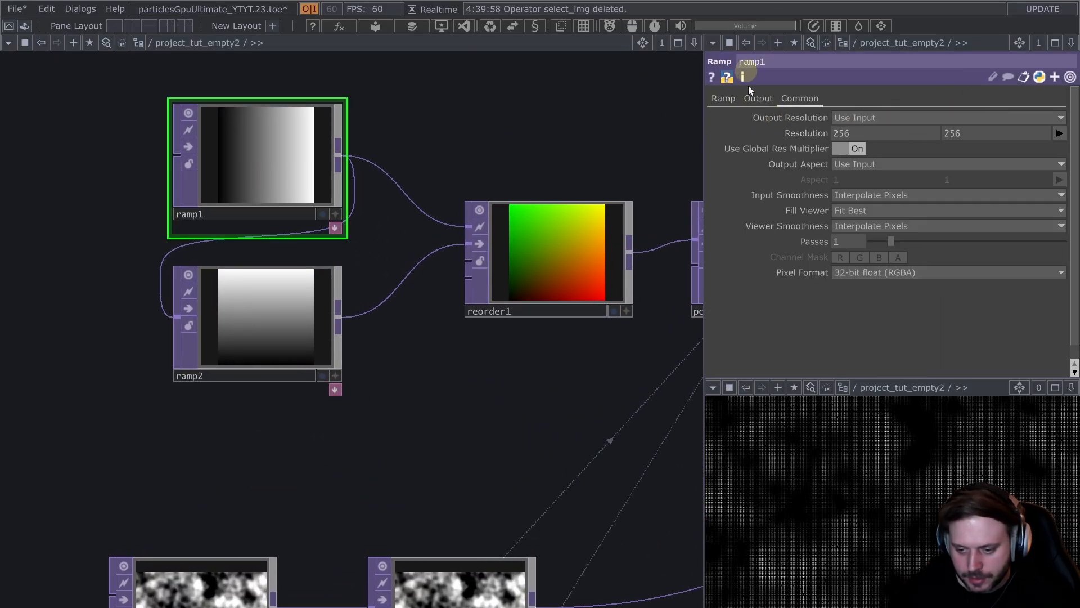
left_click(806, 133)
left_click_drag(744, 161, 747, 162)
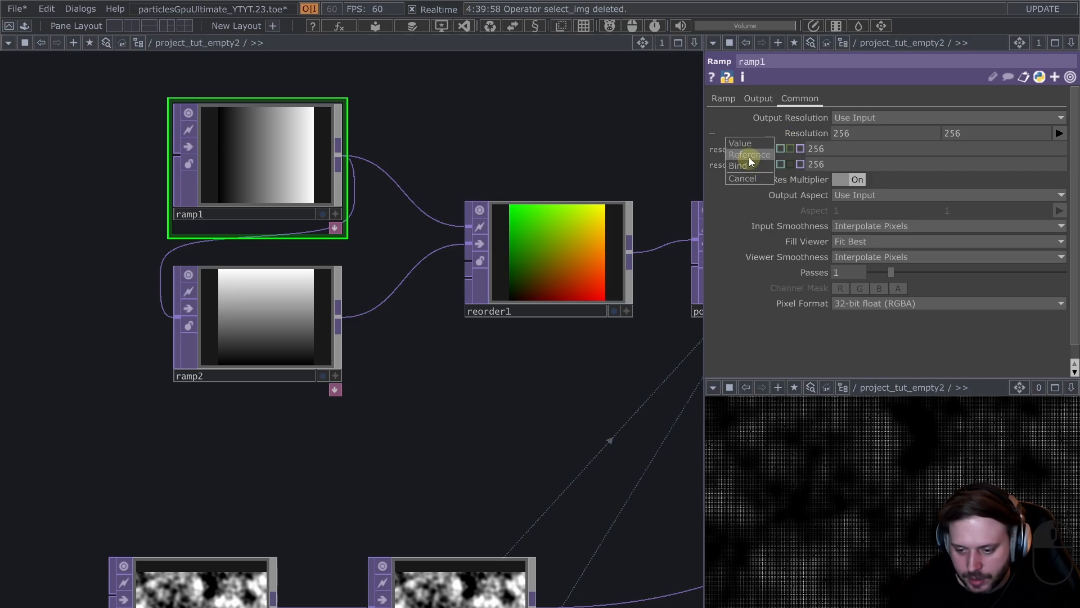
left_click(749, 158)
- Correct ramp1's height resolution for the image aspect with the expression me.par.resolutionw/op('null_img').aspect
left_click_drag(431, 432, 419, 319)
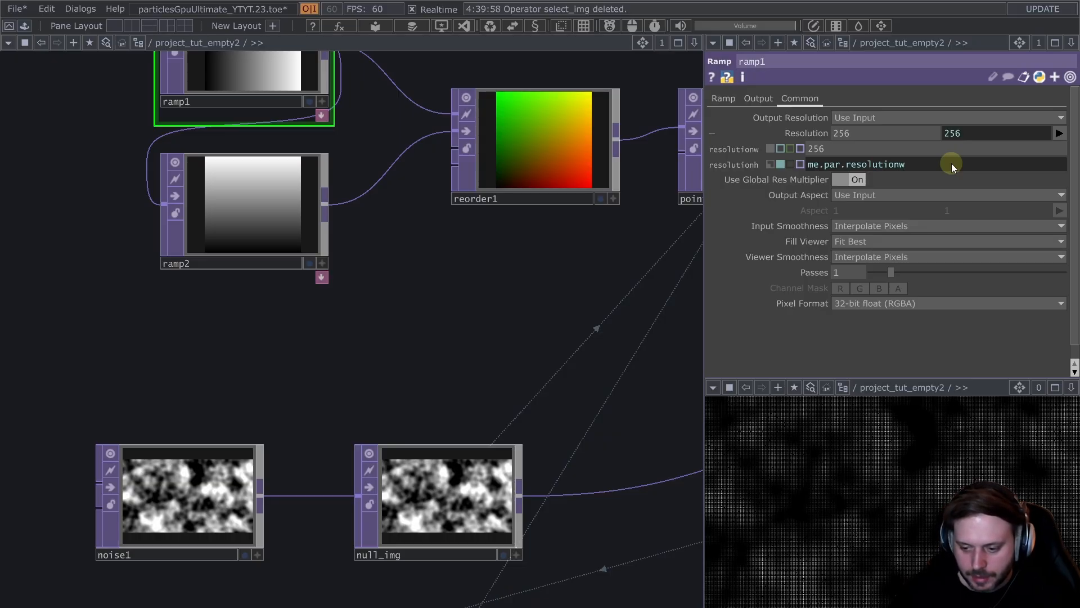
type("*op('null")
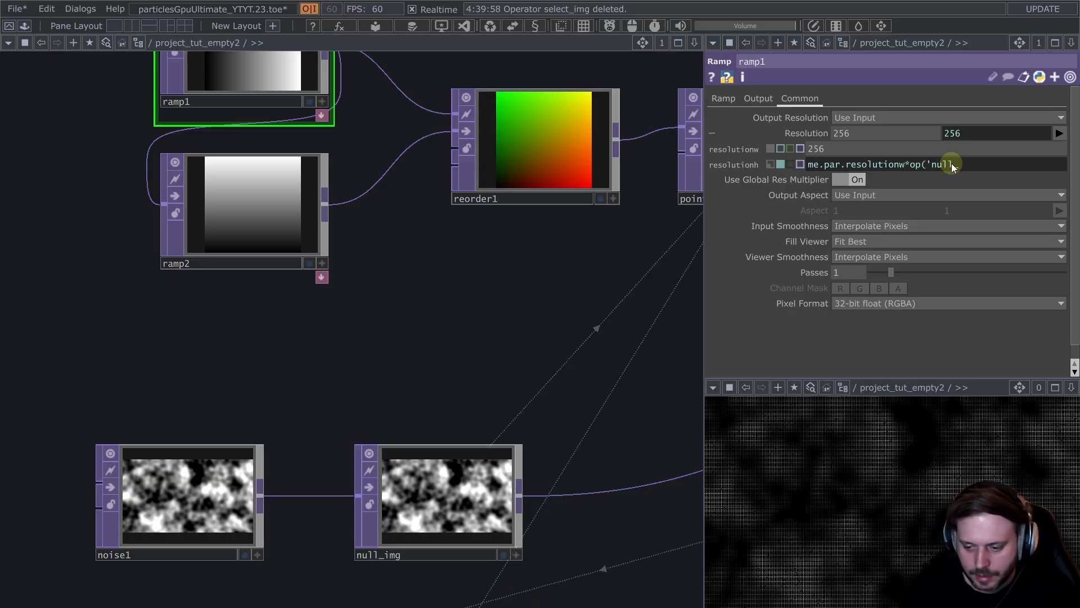
type("_img').aspect")
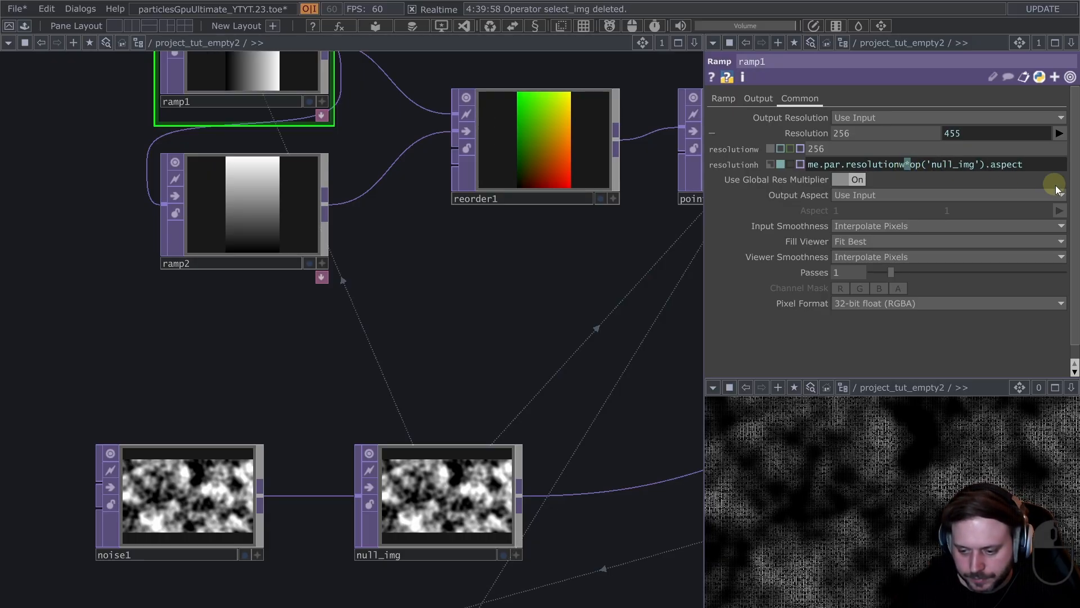
type("/")
- Inspect the reshaped reorder1 output and compare select_pointtransform1 with select_posfb
scroll(416, 272, "down", 5)
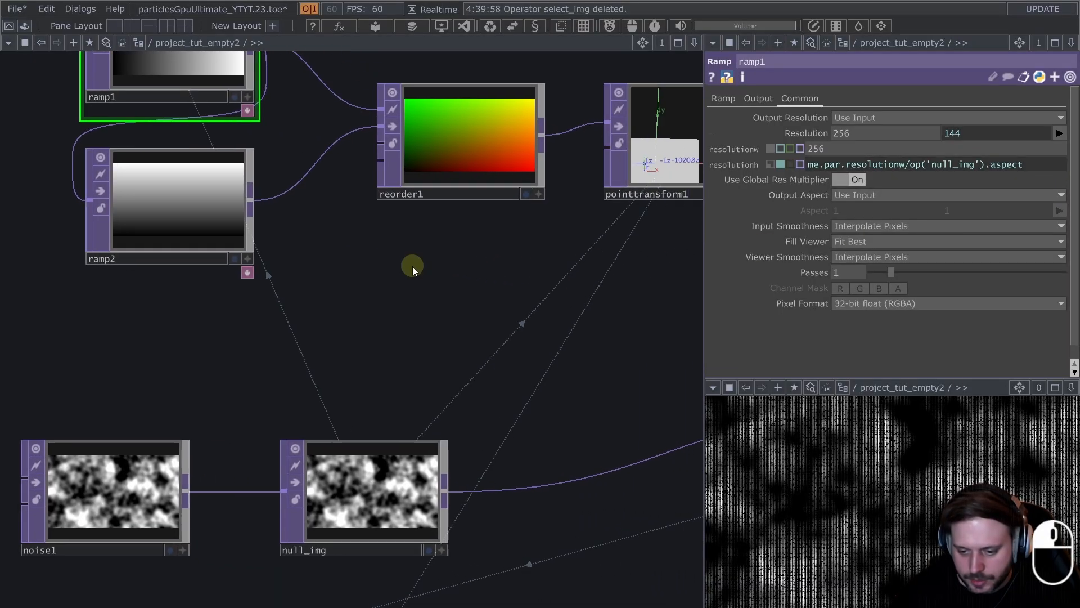
left_click_drag(465, 234, 482, 77)
middle_click_drag(482, 77, 337, 325)
scroll(338, 325, "up", 3)
scroll(483, 275, "down", 3)
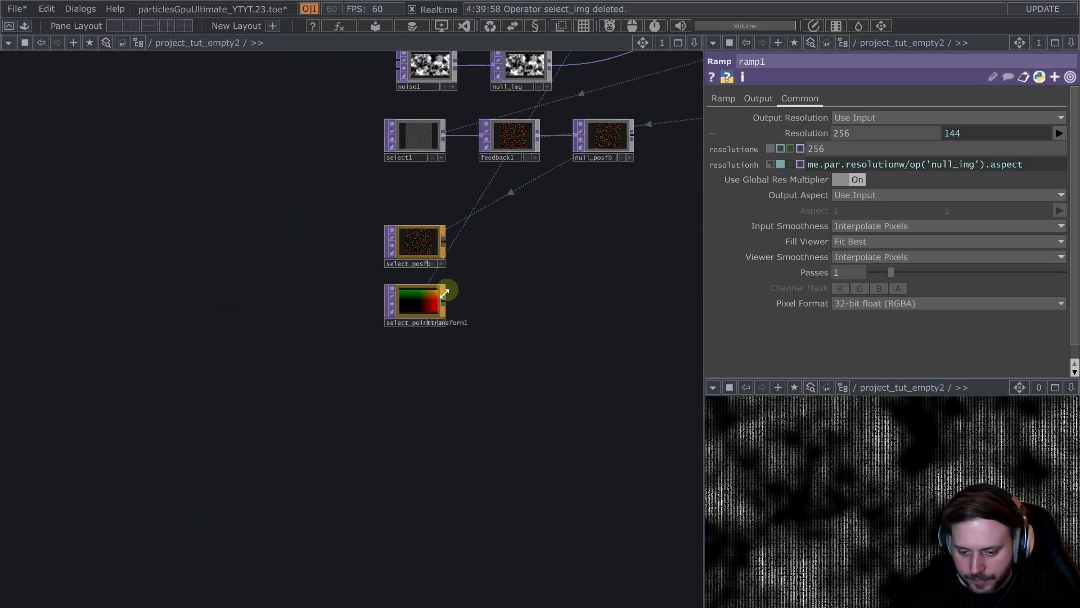
scroll(445, 294, "up", 3)
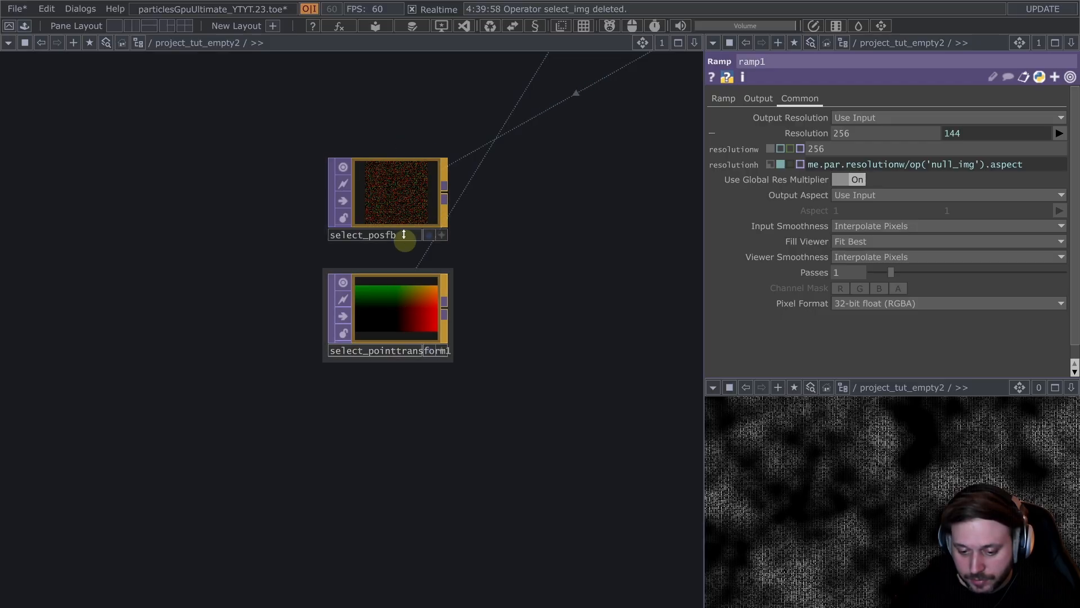
scroll(415, 277, "up", 2)
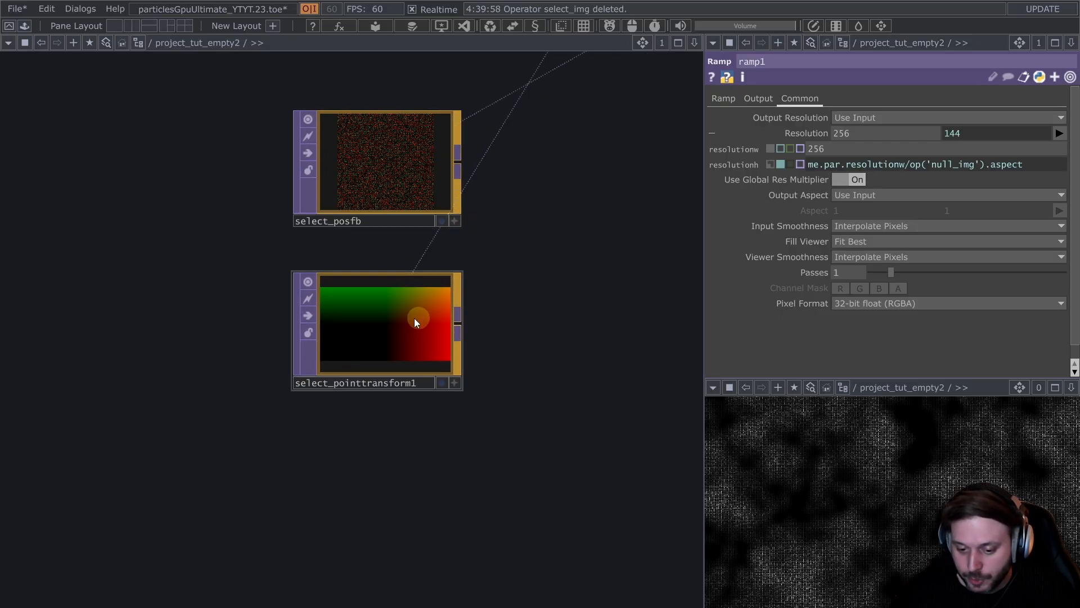
scroll(394, 320, "up", 3)
scroll(389, 323, "down", 5)
- Compare the lower-left corner of select_pointtransform1 with the same corner of the noise image in null_img
left_click_drag(532, 219, 323, 606)
scroll(439, 254, "up", 4)
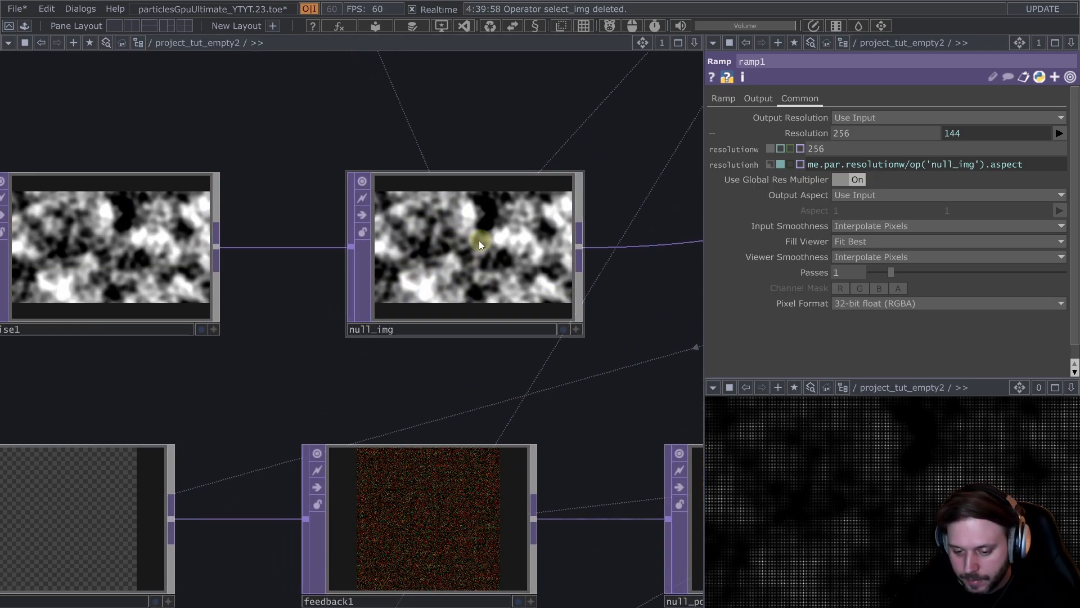
scroll(478, 241, "down", 5)
scroll(437, 441, "up", 4)
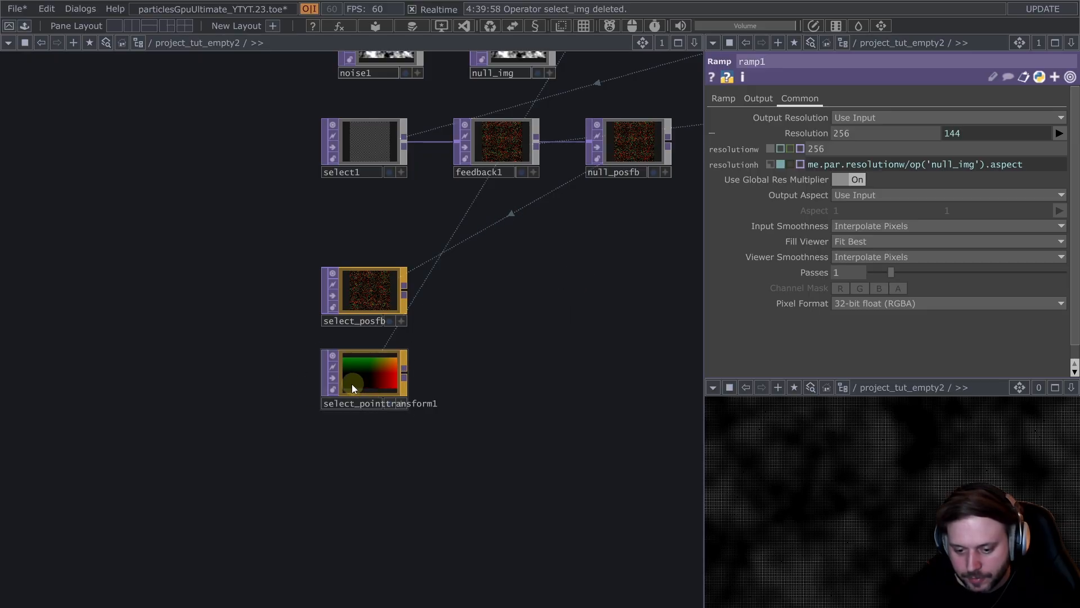
scroll(347, 385, "up", 4)
scroll(346, 388, "up", 4)
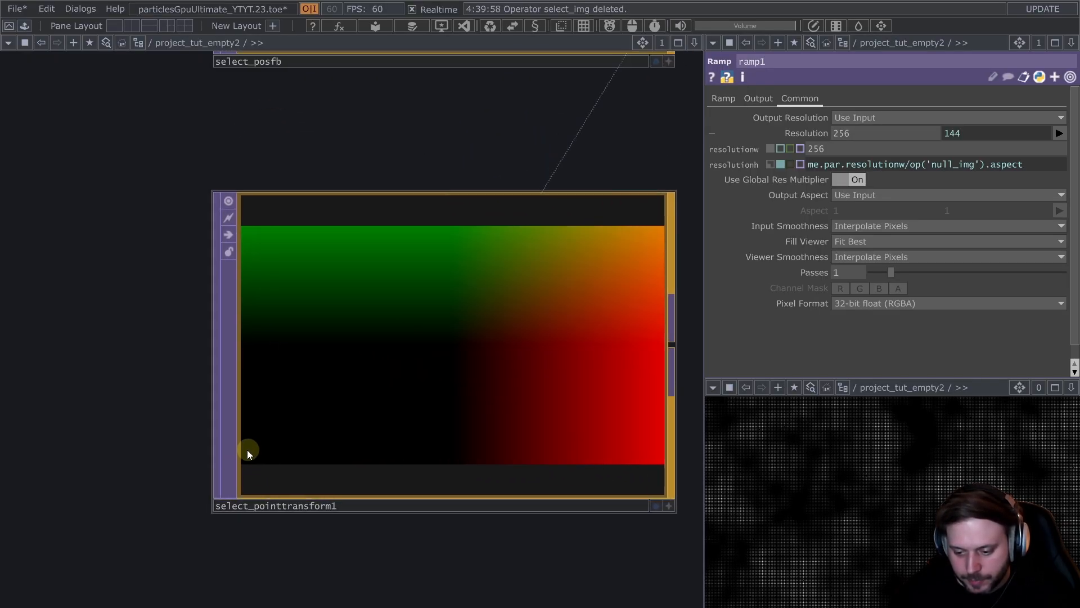
scroll(140, 331, "down", 10)
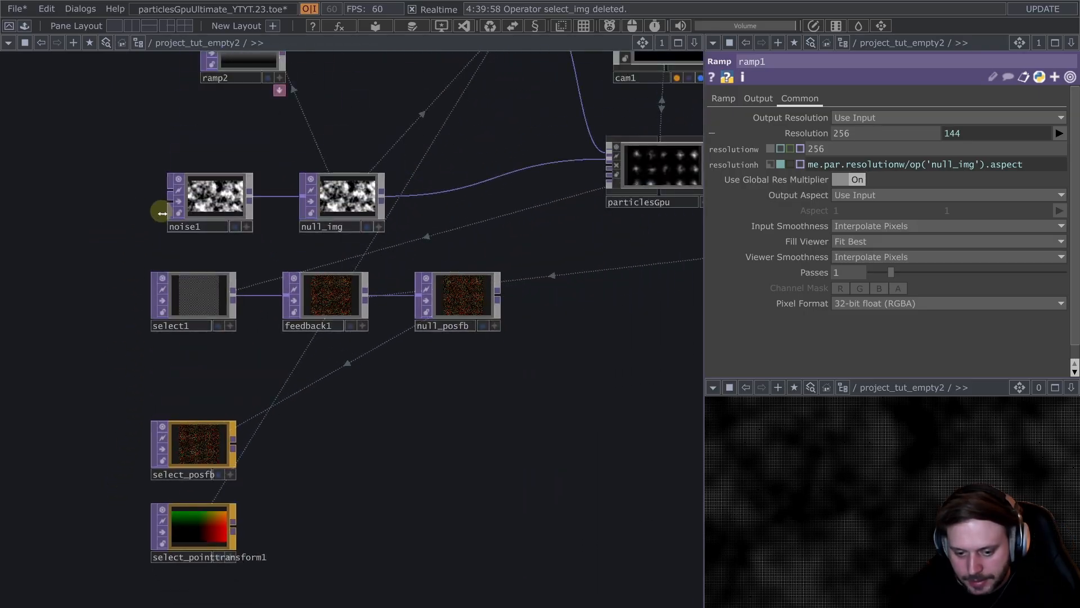
scroll(162, 212, "up", 10)
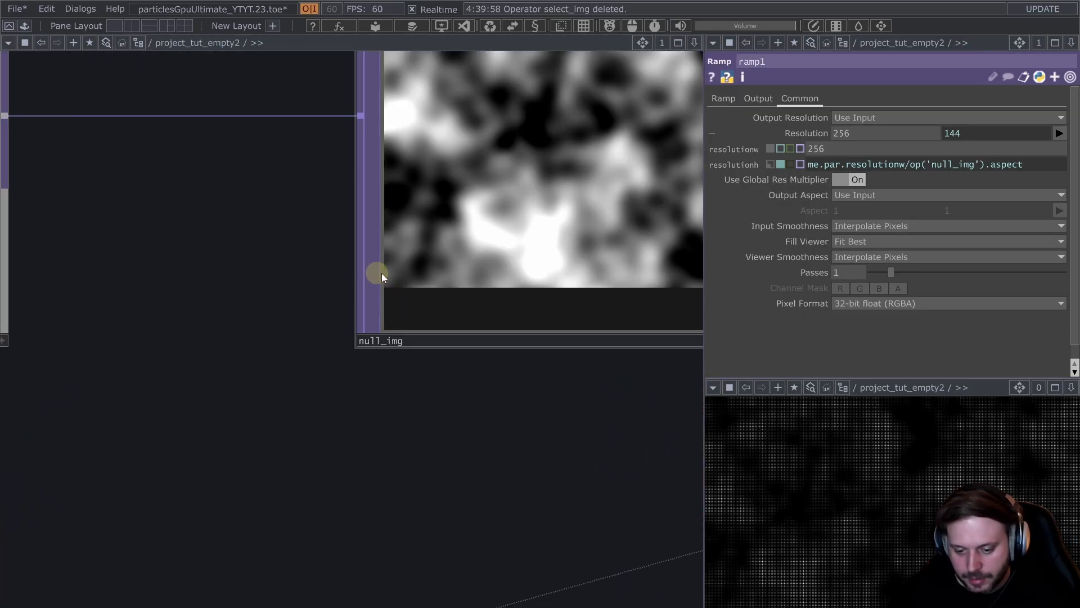
scroll(382, 277, "down", 10)
scroll(382, 454, "up", 3)
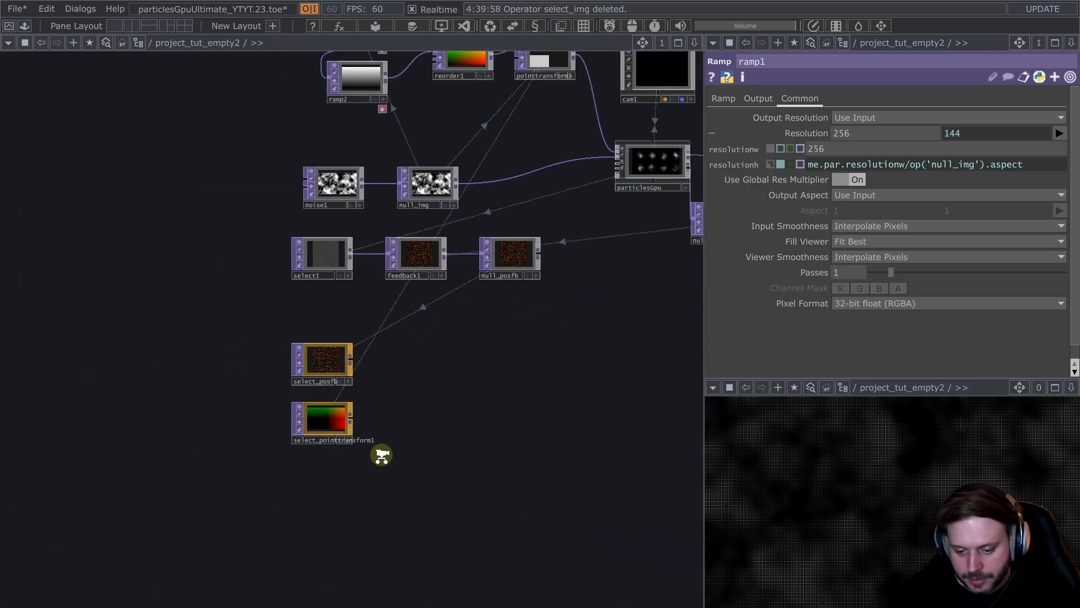
- Move select_pointtransform1 out to the left of select_posfb and look closely at the select_posfb texture
scroll(382, 454, "up", 2)
left_click_drag(283, 408, 134, 308)
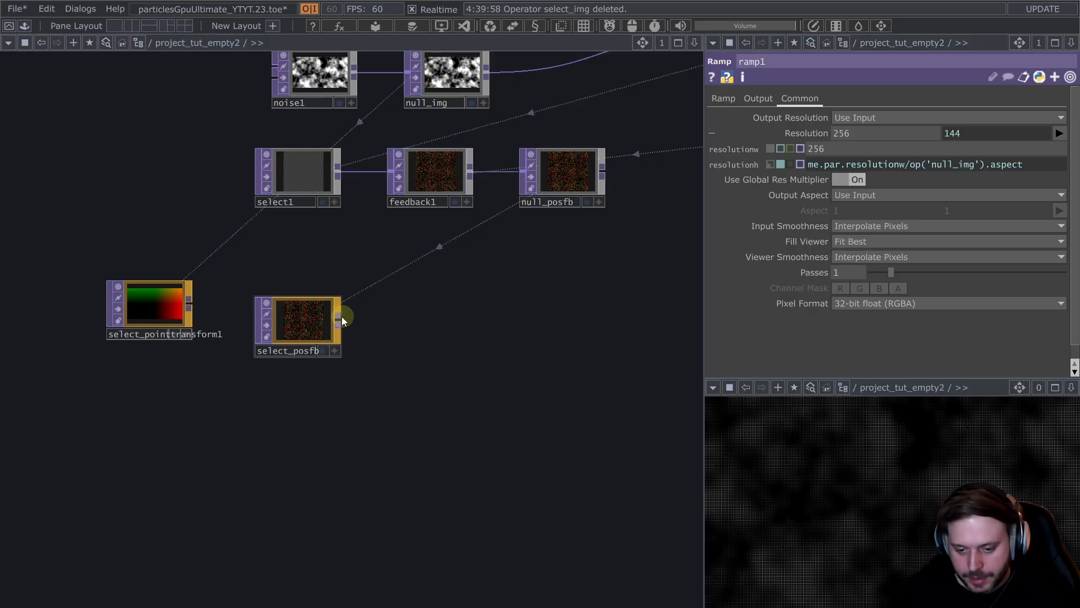
scroll(299, 317, "up", 5)
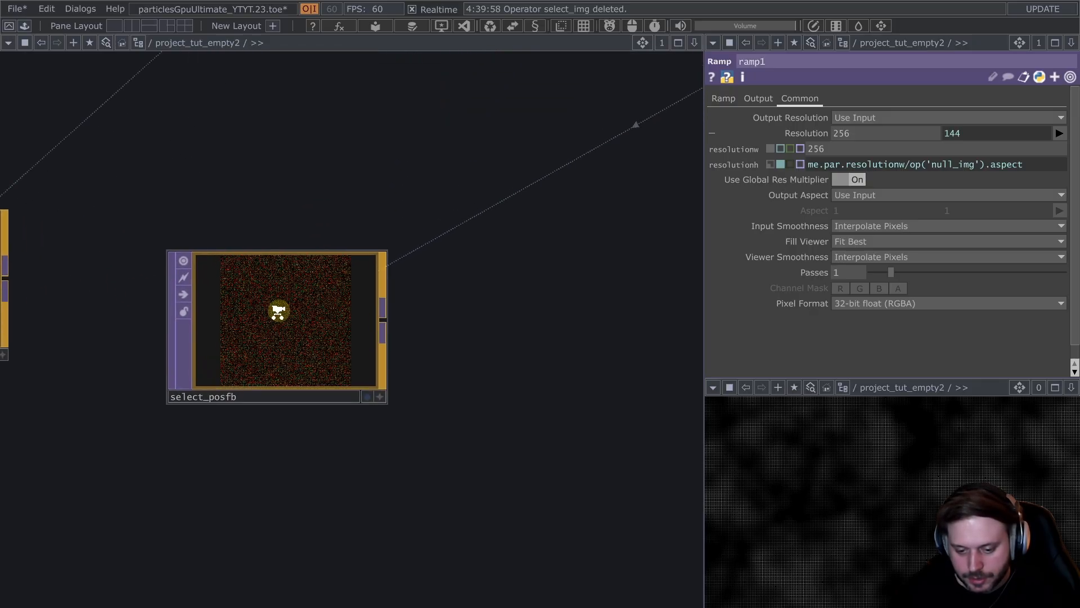
scroll(278, 311, "up", 3)
scroll(275, 292, "down", 6)
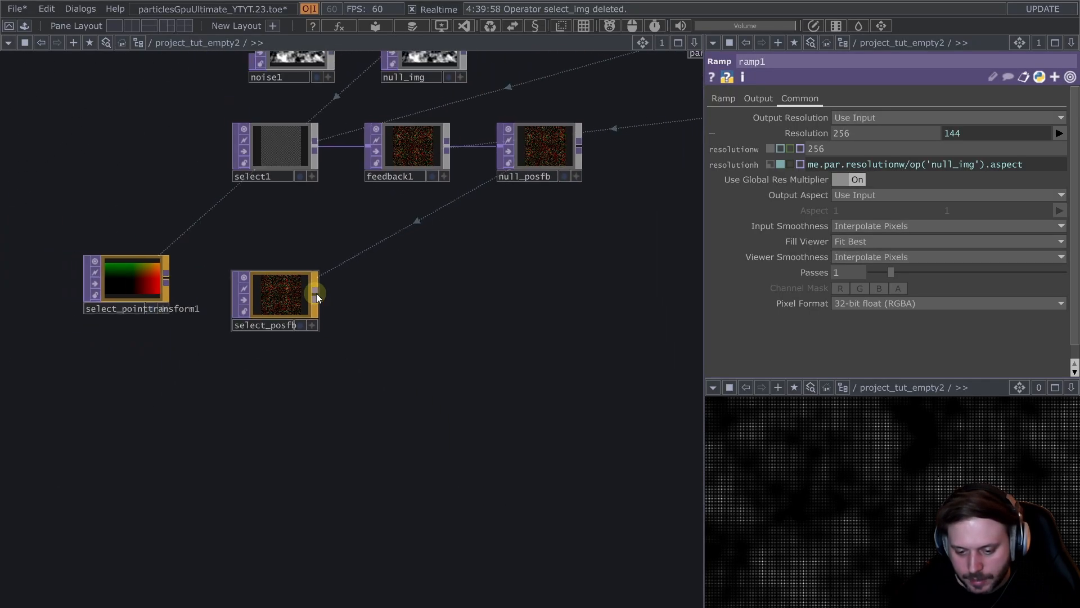
- Add a Remap TOP fed by select_posfb and align it to the right of that node
right_click(316, 292)
type("re")
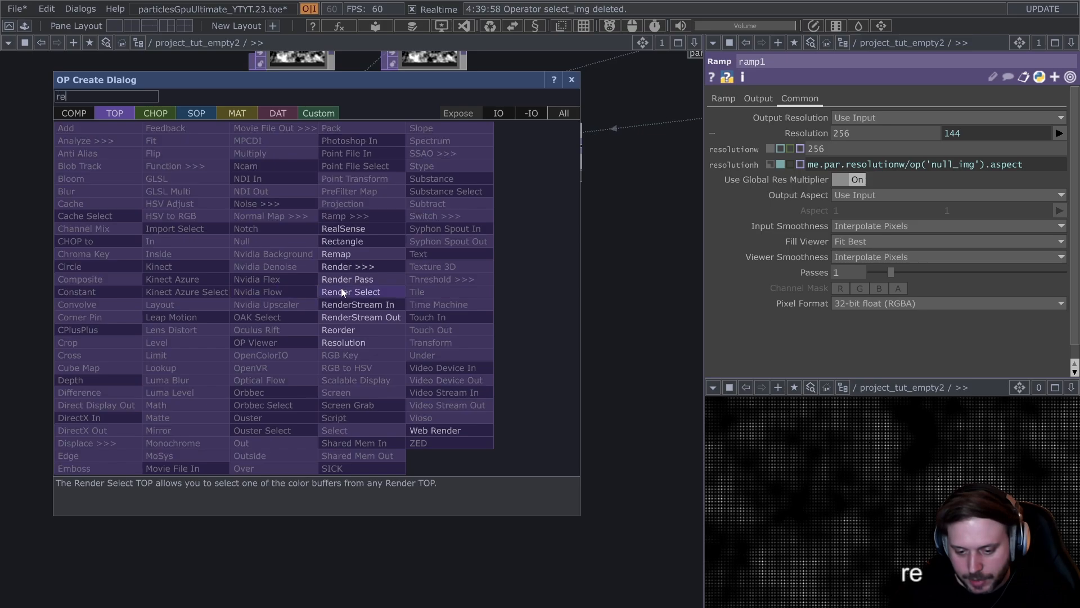
left_click(356, 249)
left_click(458, 289)
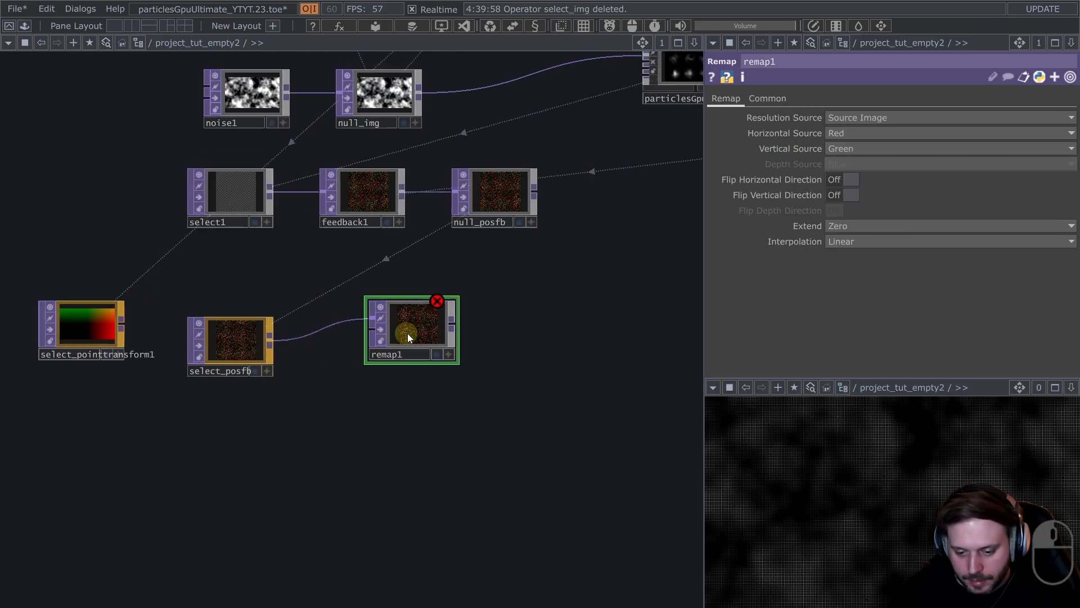
left_click_drag(408, 333, 410, 350)
- Create a linked Select TOP from null_img below select_posfb and wire it into remap1 as the source image, with select_posfb as the UV input
left_click(387, 99)
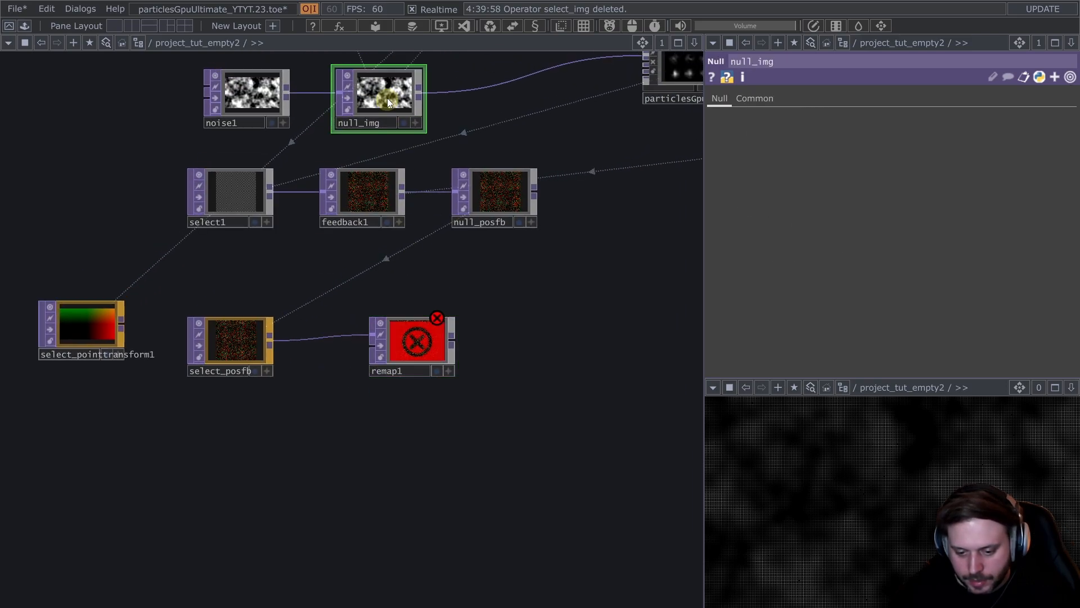
left_click_drag(387, 102, 403, 344, "alt")
left_click(403, 344)
- Check the sizes of remap1 and select_posfb, and set remap1's Resolution Source to UV Image
middle_click(407, 344)
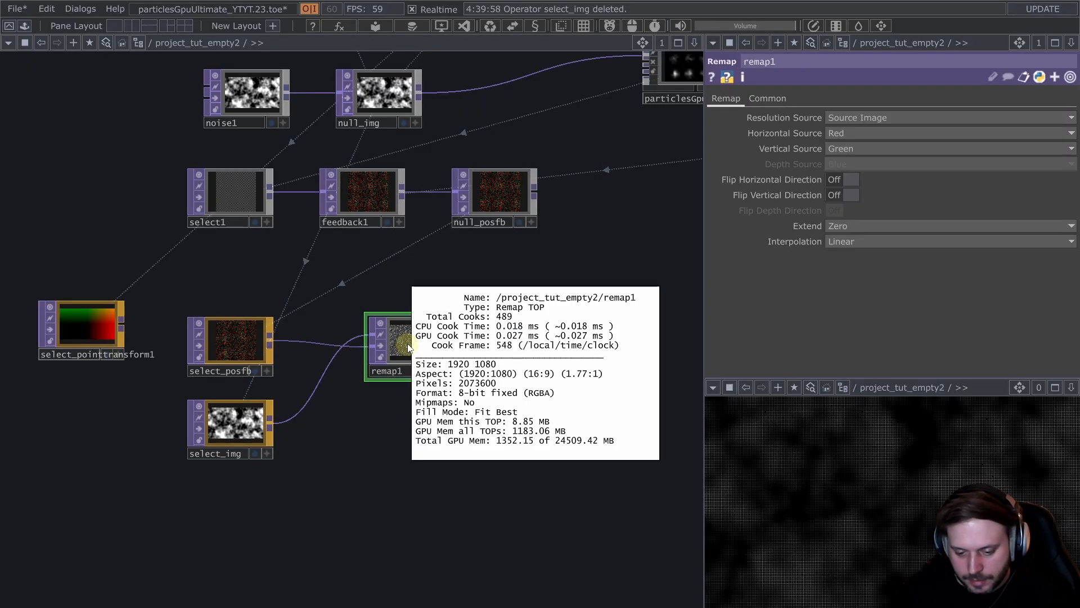
middle_click(409, 341)
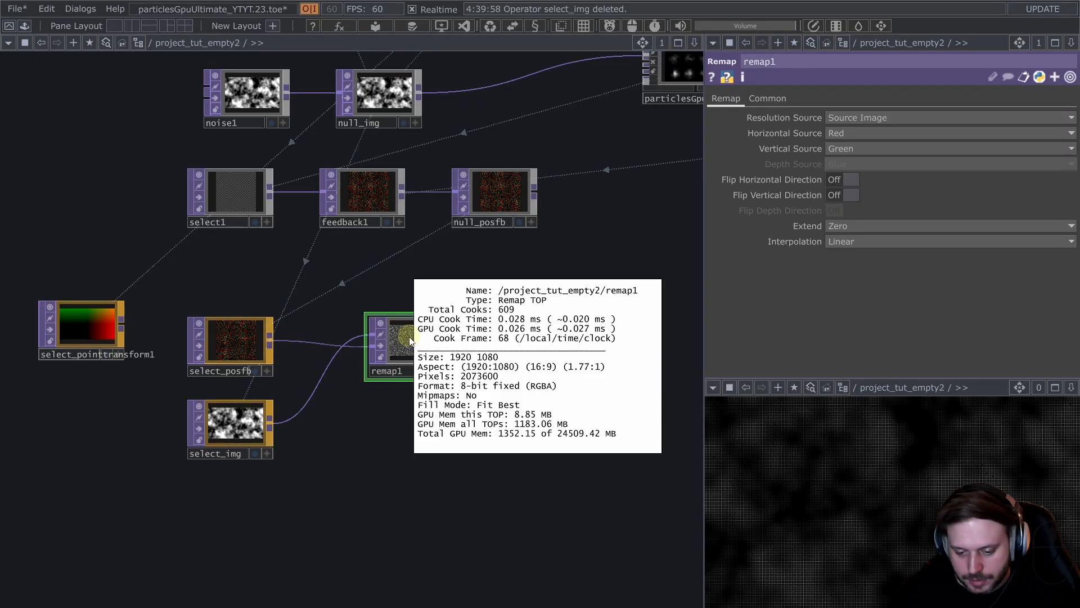
middle_click(241, 344)
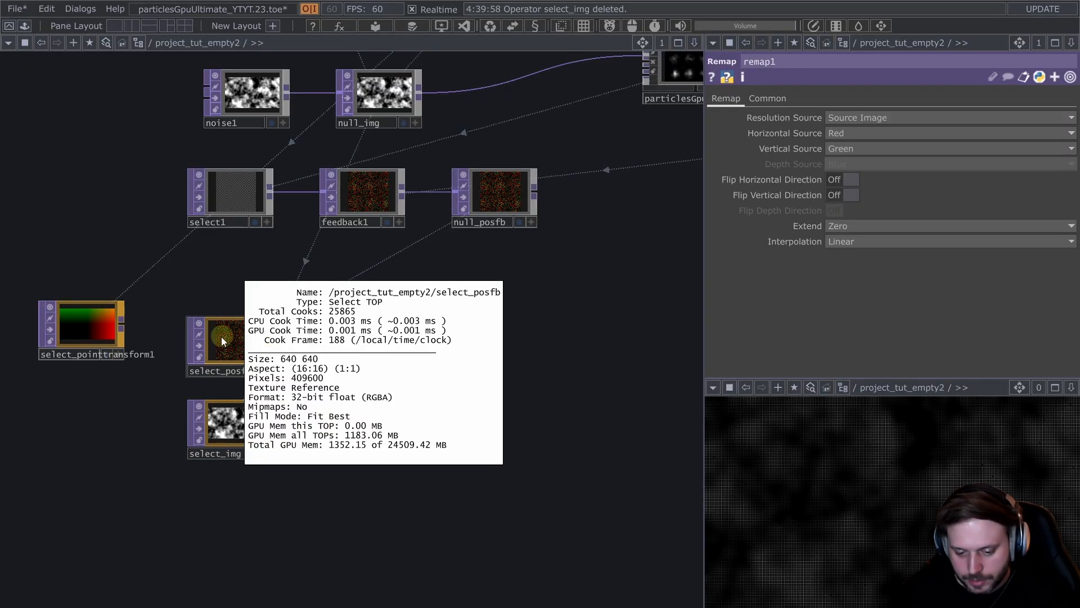
left_click(896, 116)
left_click(876, 144)
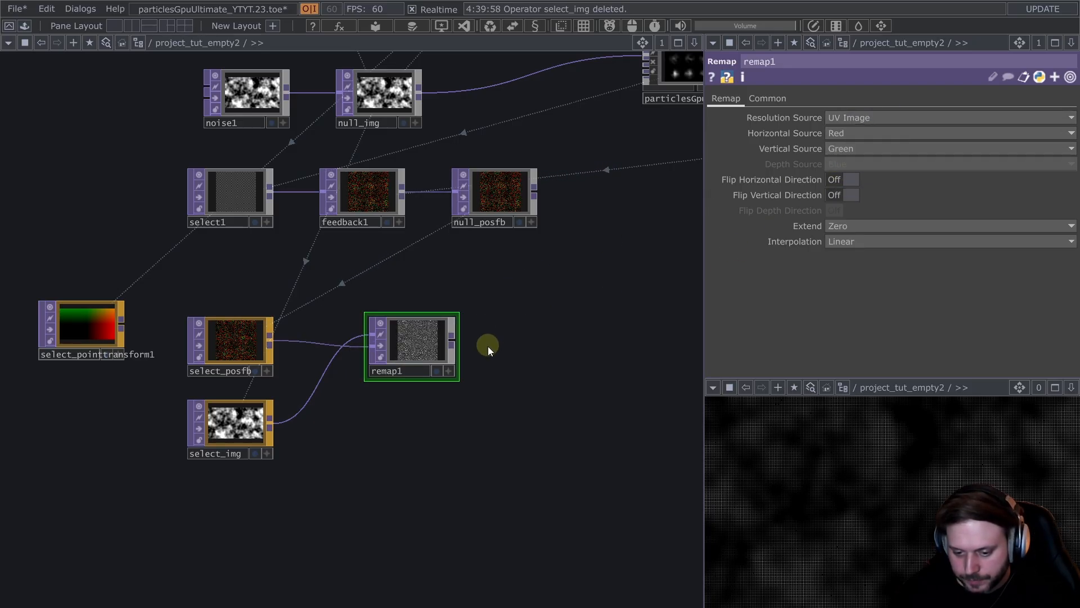
- Add a Null TOP after remap1, placed to its right
left_click(458, 338)
key("n")
left_click(613, 355)
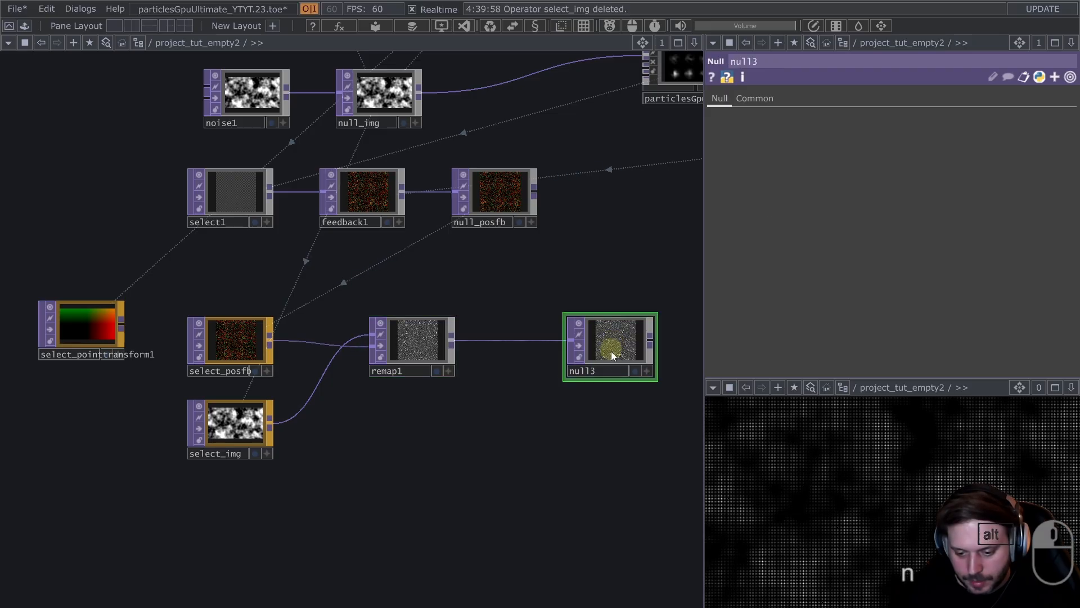
left_click_drag(412, 444, 202, 490)
scroll(358, 465, "down", 3)
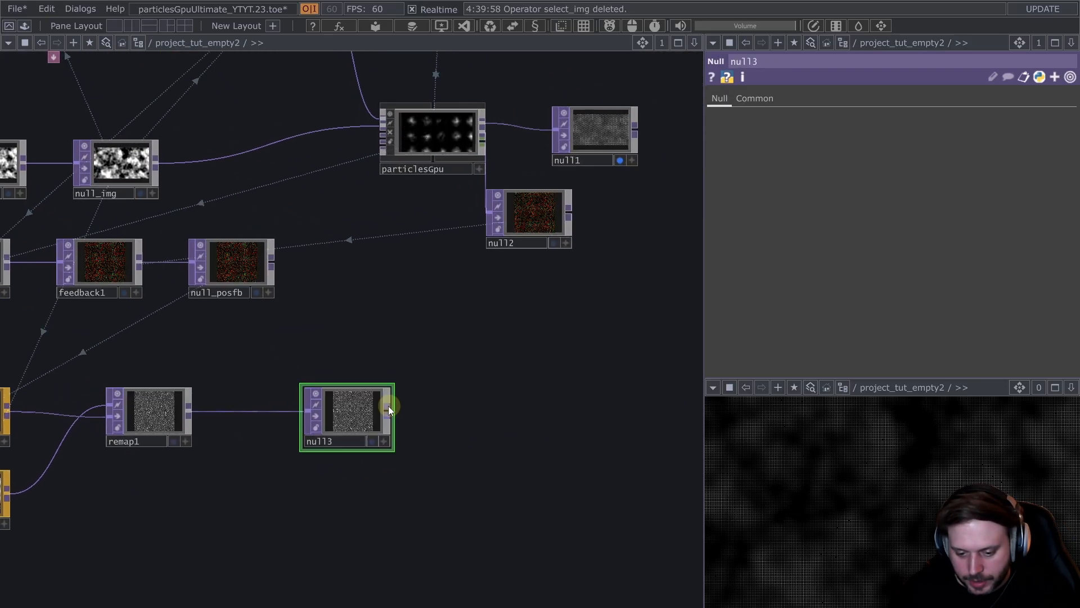
- Create a Select TOP linked to null3 beside particlesGpu and wire it into the input below the null_img connection
scroll(407, 414, "up", 2)
left_click(388, 406)
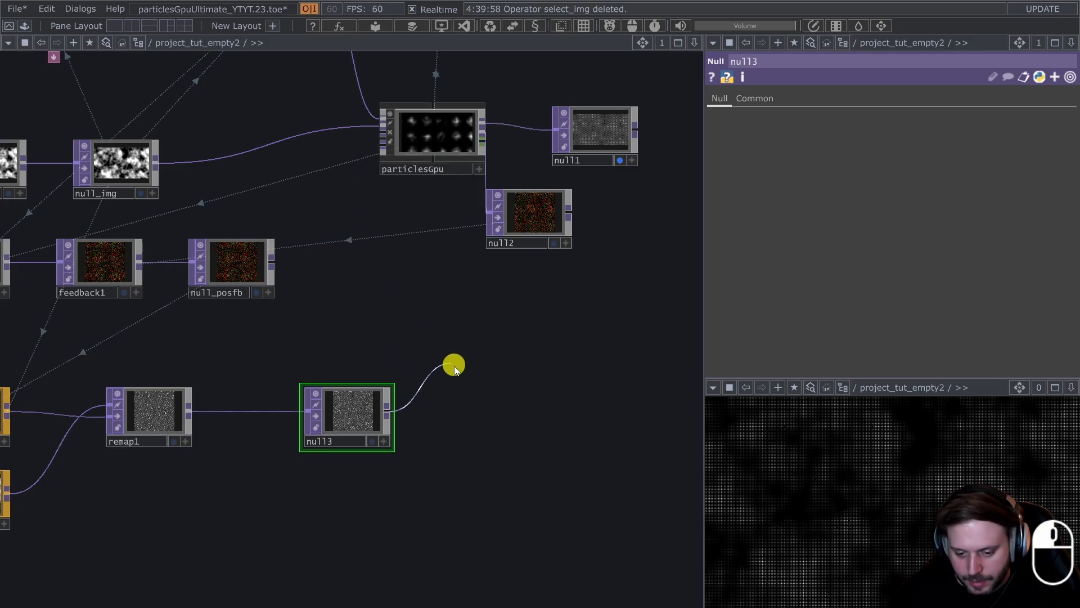
left_click(386, 407)
scroll(383, 403, "down", 3)
left_click_drag(366, 404, 332, 286)
scroll(355, 293, "up", 2)
left_click(357, 312)
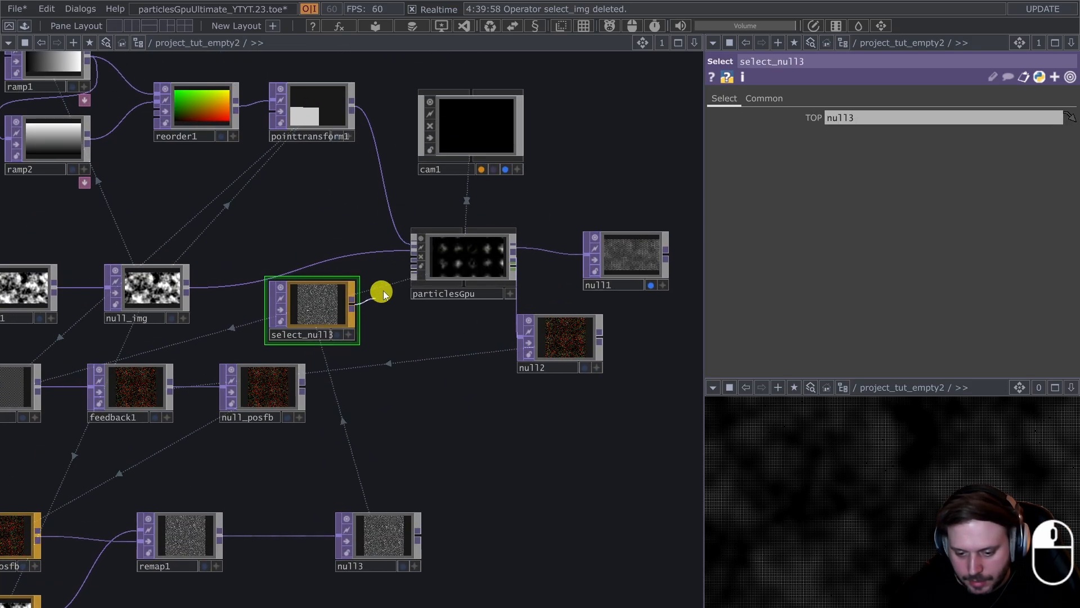
left_click(414, 266)
- Move the select1, feedback1 and null_posfb chain to just before select_pointtransform1, in line with the remap branch
scroll(406, 369, "down", 2)
scroll(406, 369, "down", 2)
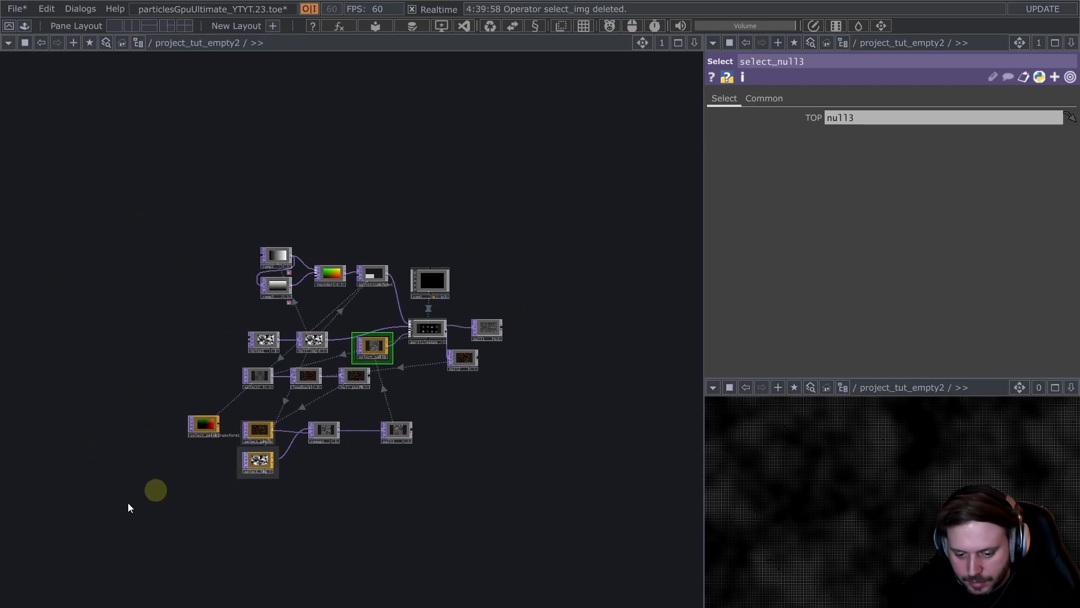
right_click_drag(101, 522, 465, 372)
left_click_drag(367, 377, 187, 407)
right_click_drag(282, 420, 282, 420)
left_click_drag(282, 420, 89, 471)
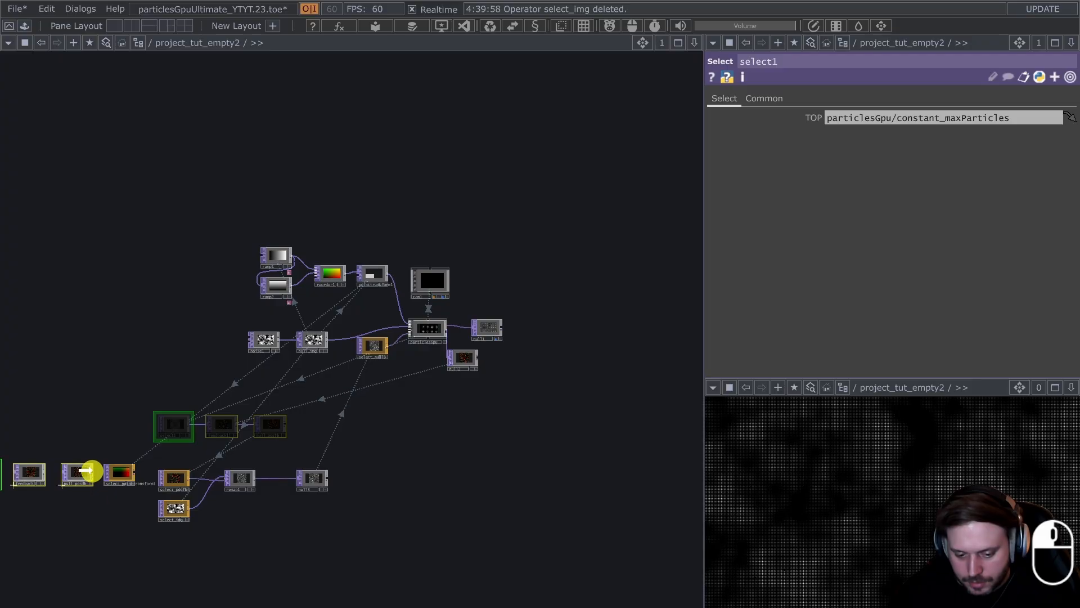
- Set particlesGpu's Turbulence Type to Effector R in its force settings
left_click(433, 328)
scroll(433, 329, "up", 3)
left_click(821, 124)
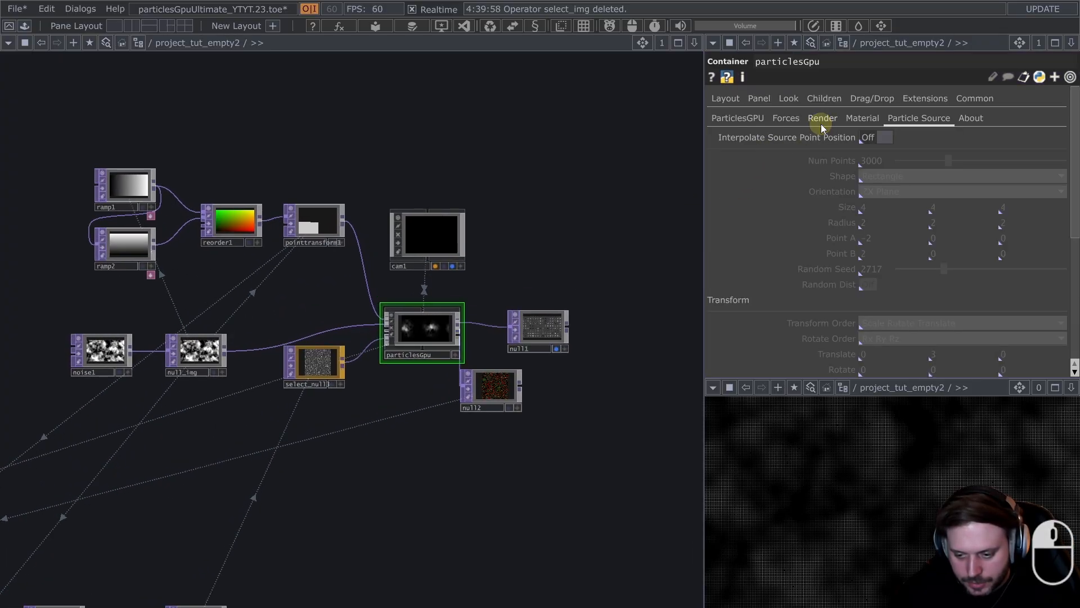
left_click(785, 119)
scroll(900, 237, "down", 3)
scroll(945, 257, "down", 1)
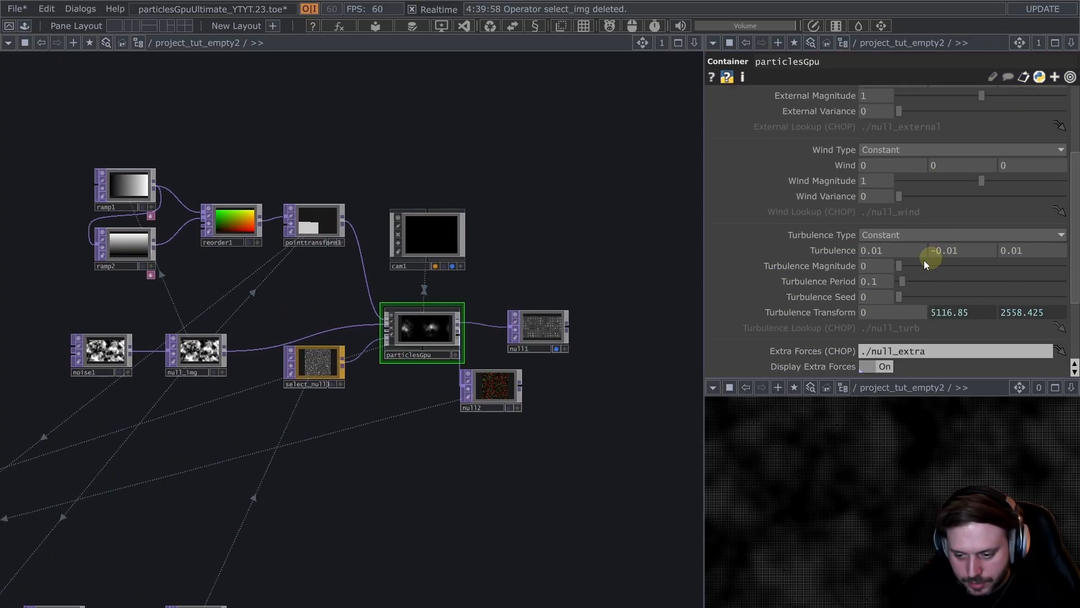
left_click(924, 235)
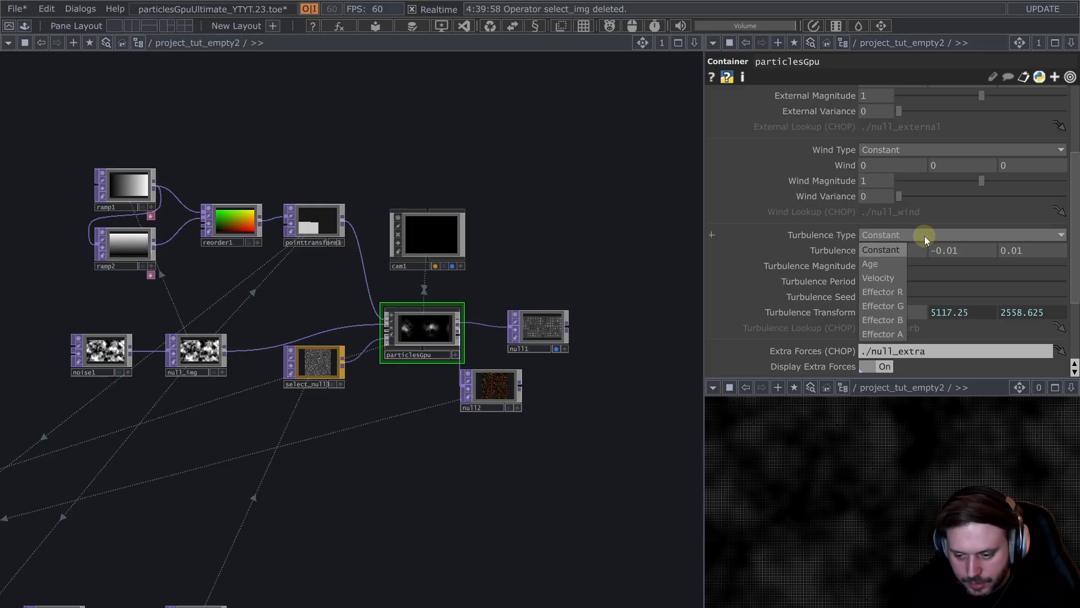
left_click(895, 293)
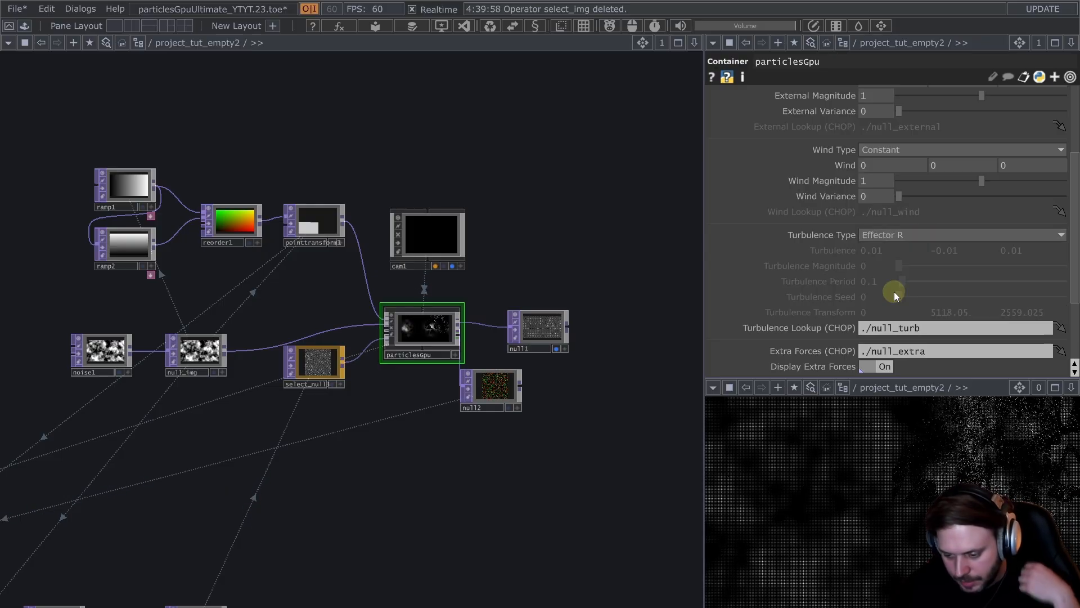
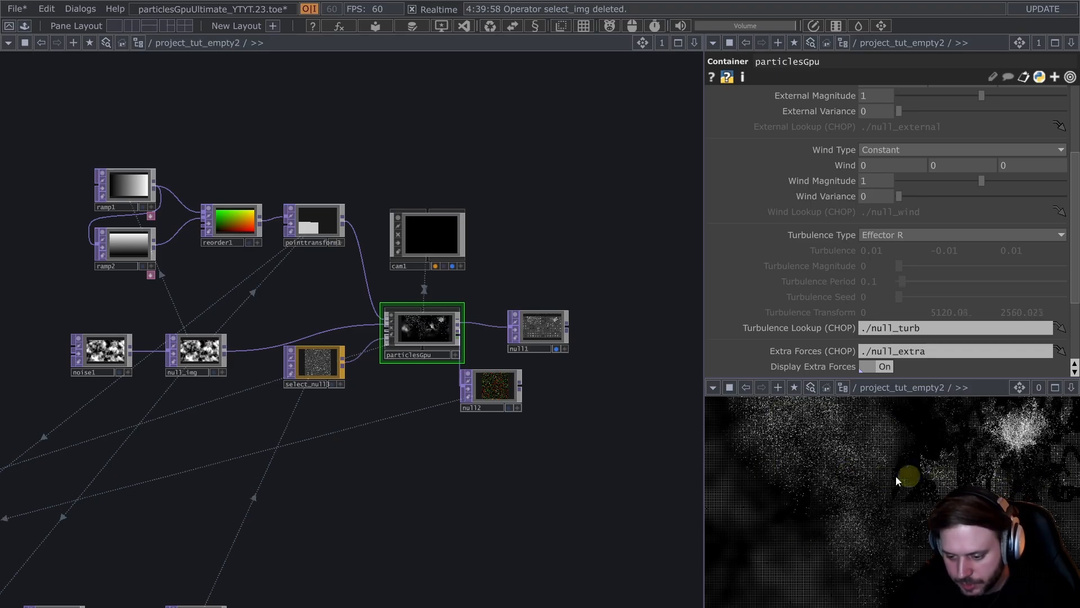
- Insert a Point Transform TOP between select_posfb and remap1 and try translating the points along X
left_click_drag(388, 438, 413, 277)
scroll(413, 277, "down", 3)
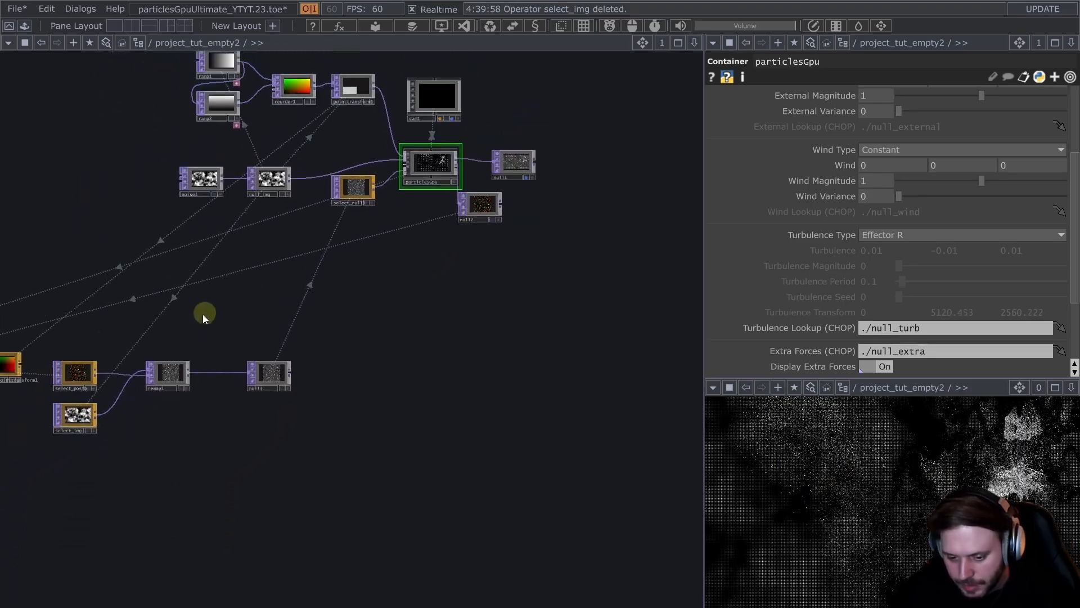
left_click_drag(304, 278, 467, 296)
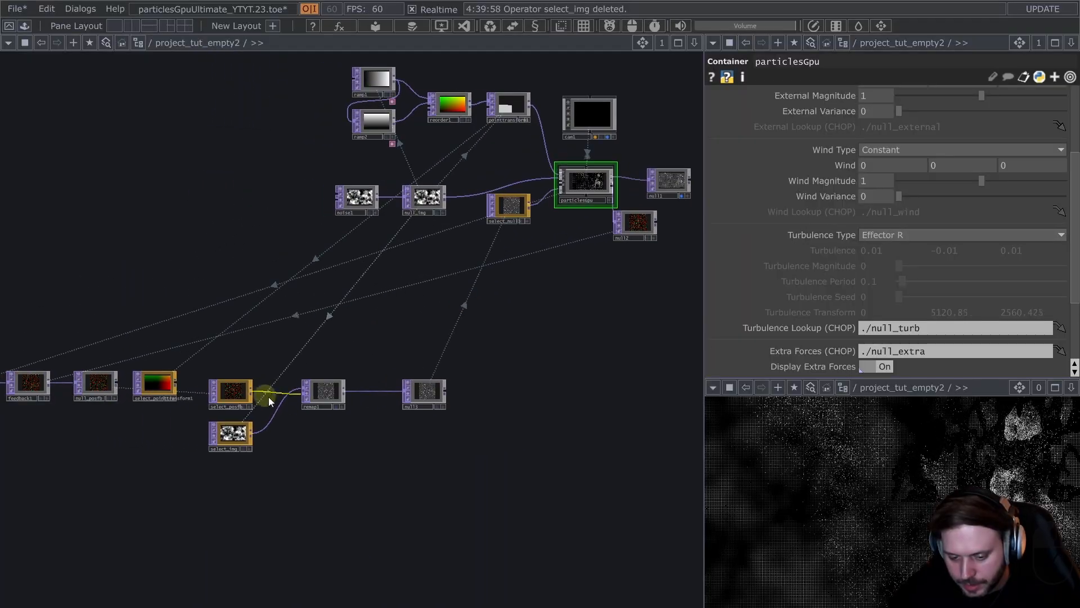
scroll(321, 410, "up", 3)
left_click(144, 386)
right_click(208, 372)
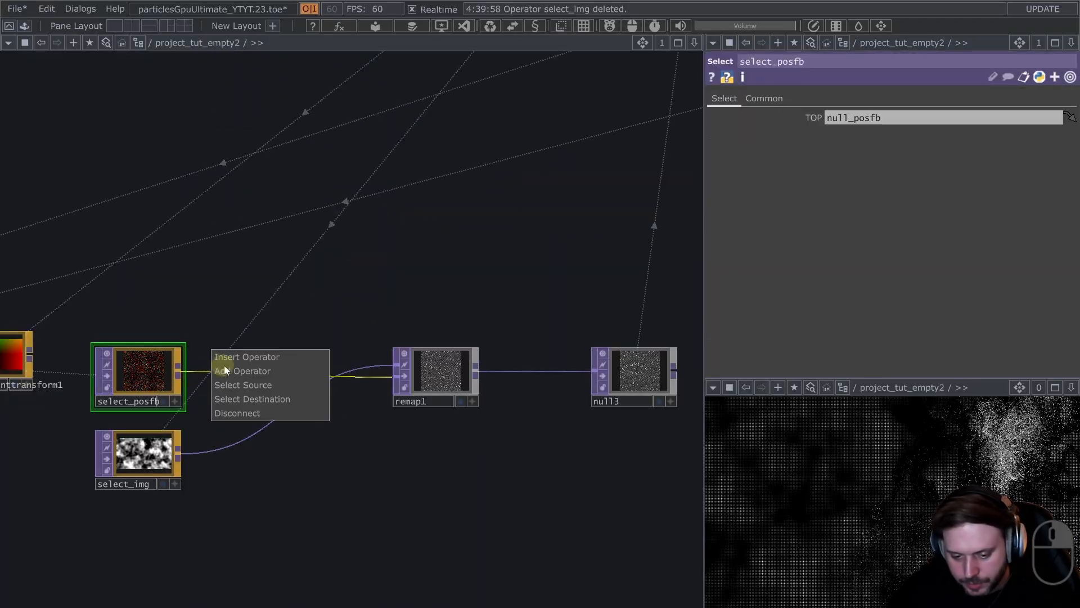
left_click(241, 357)
type("poi")
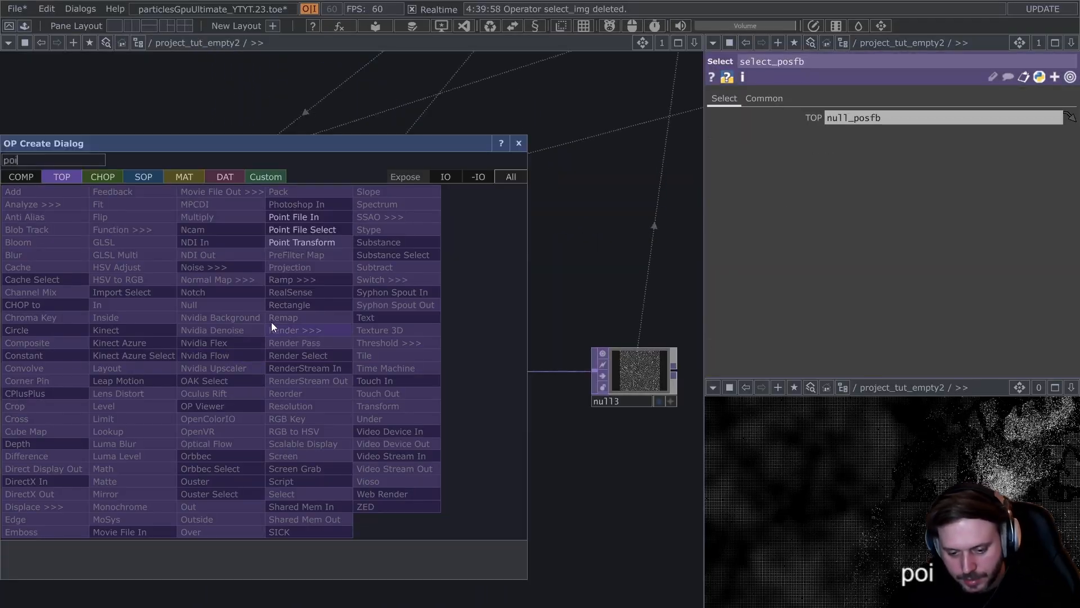
left_click(301, 242)
left_click(268, 383)
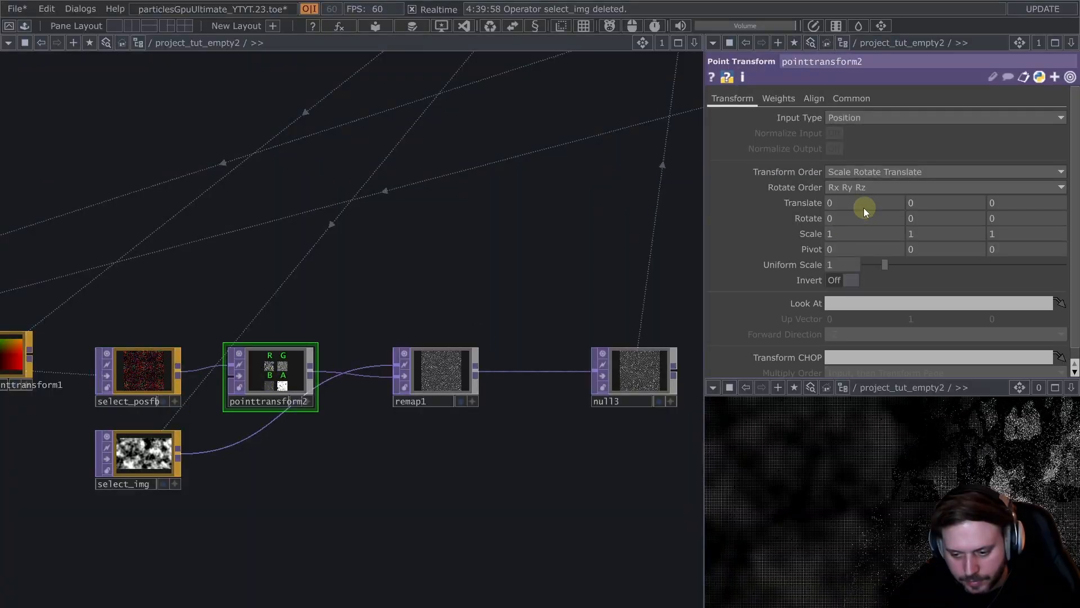
middle_click_drag(863, 208, 678, 206)
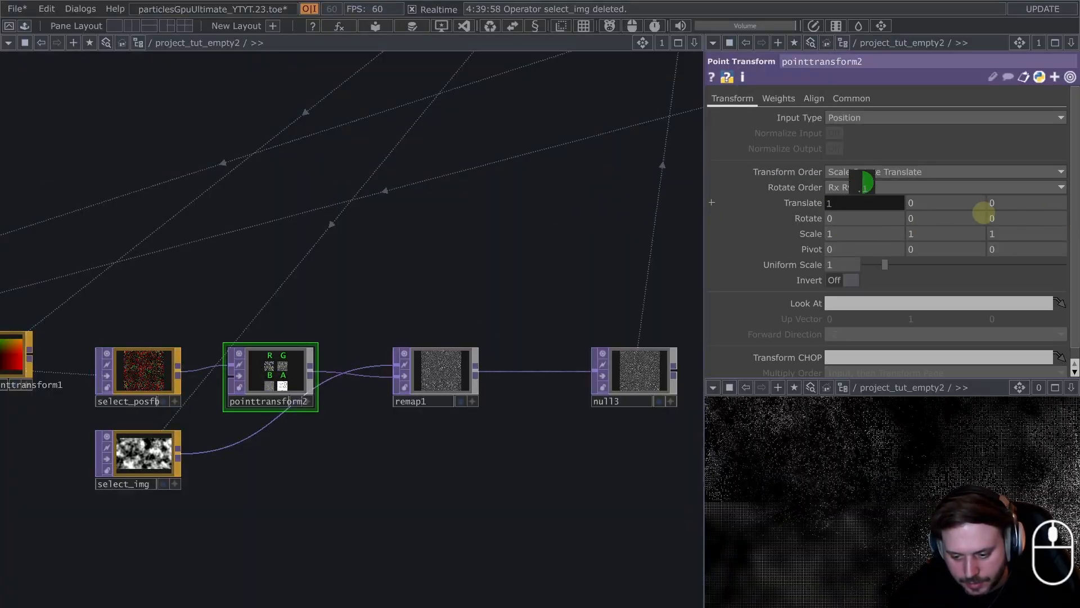
- Display select_posfb as a 3D point cloud and examine the particles' extent around the origin
left_click(169, 379)
scroll(278, 388, "up", 3)
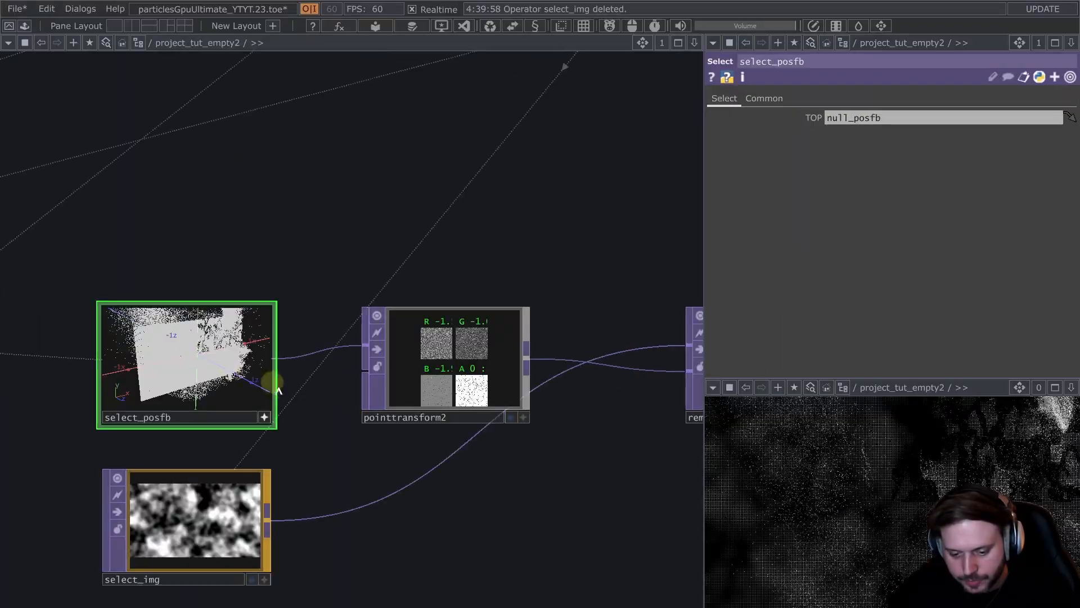
scroll(462, 450, "down", 3)
scroll(568, 365, "up", 1)
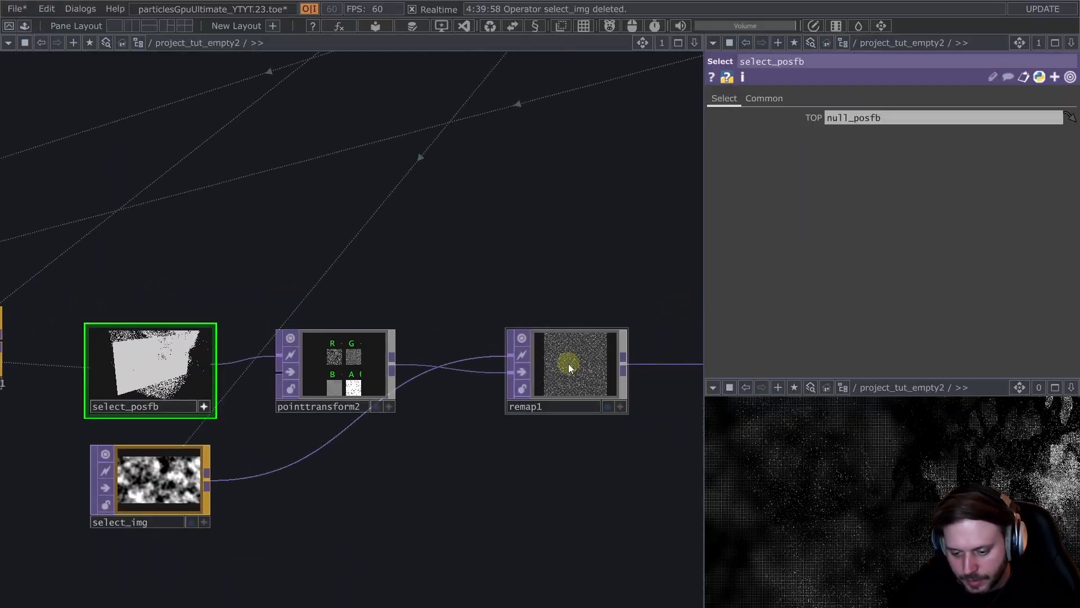
left_click(336, 381)
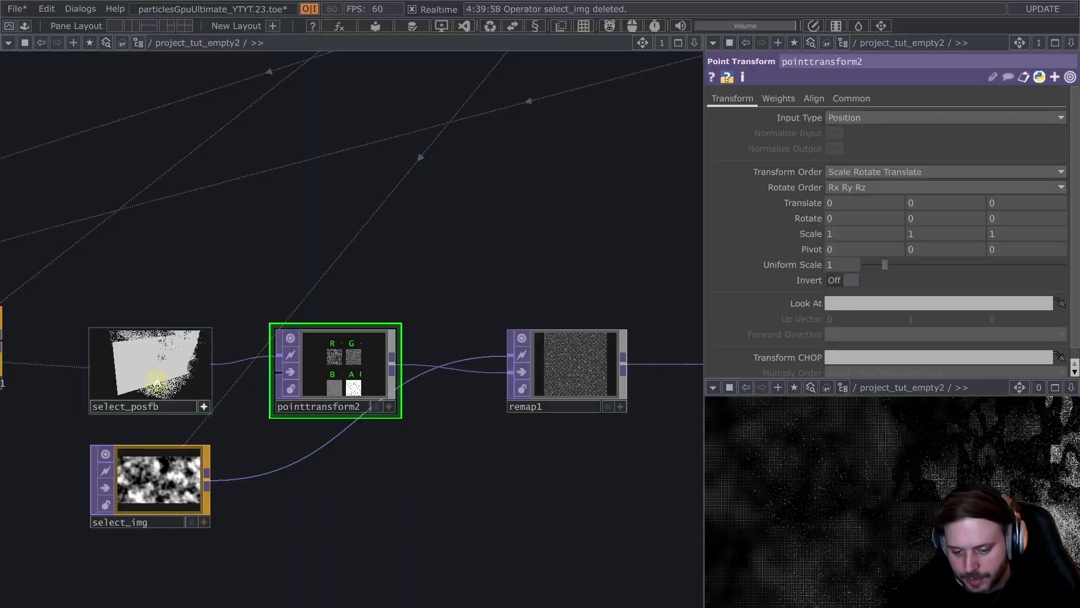
scroll(157, 381, "up", 3)
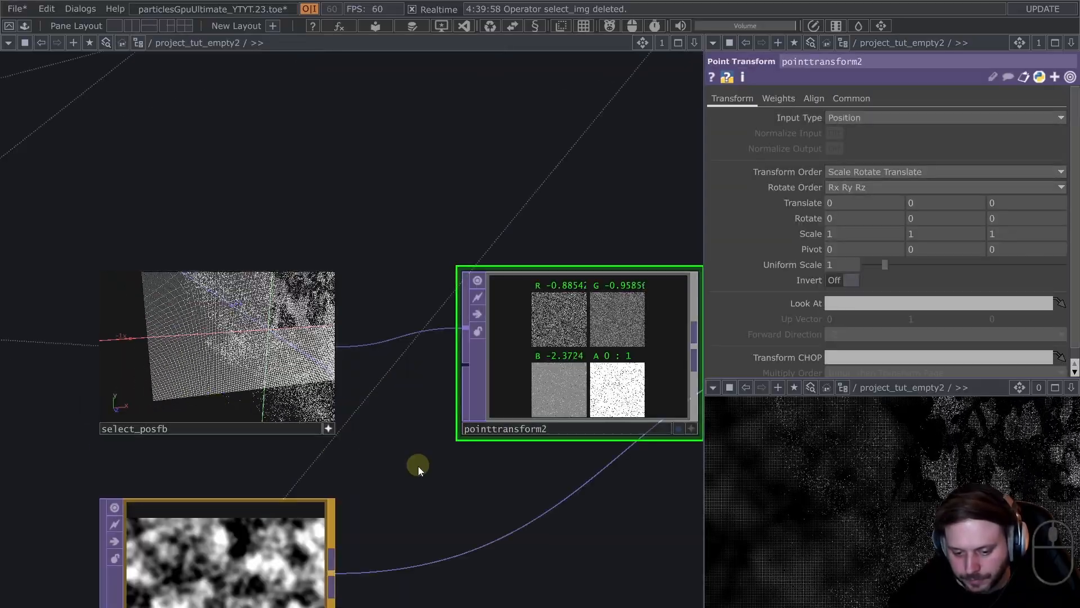
scroll(374, 434, "down", 4)
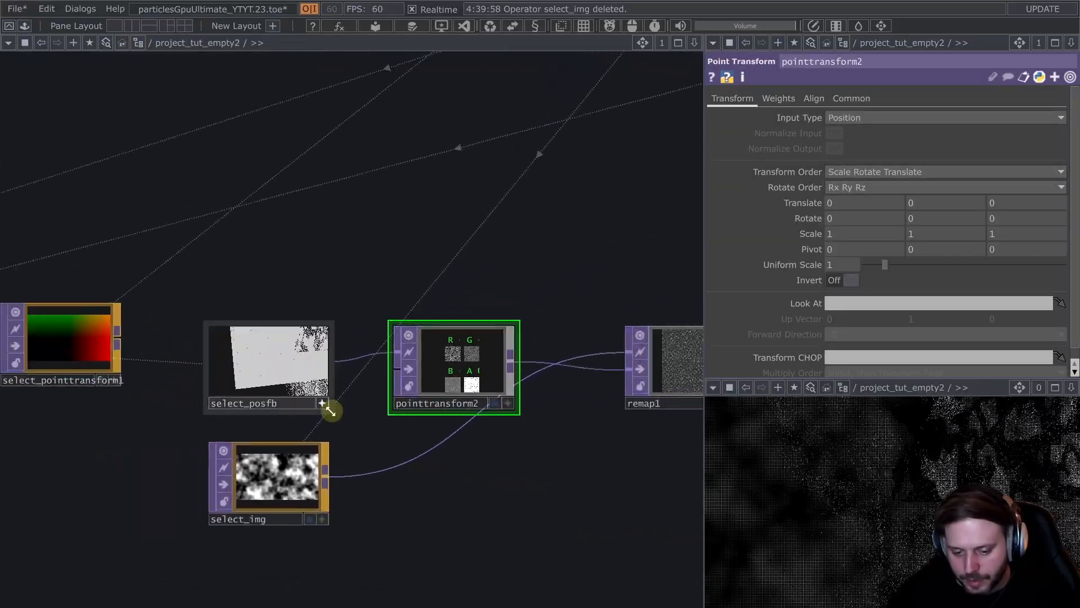
- Check the aspect scale expression in pointtransform1's transform settings
scroll(347, 252, "down", 3)
left_click_drag(419, 193, 383, 400)
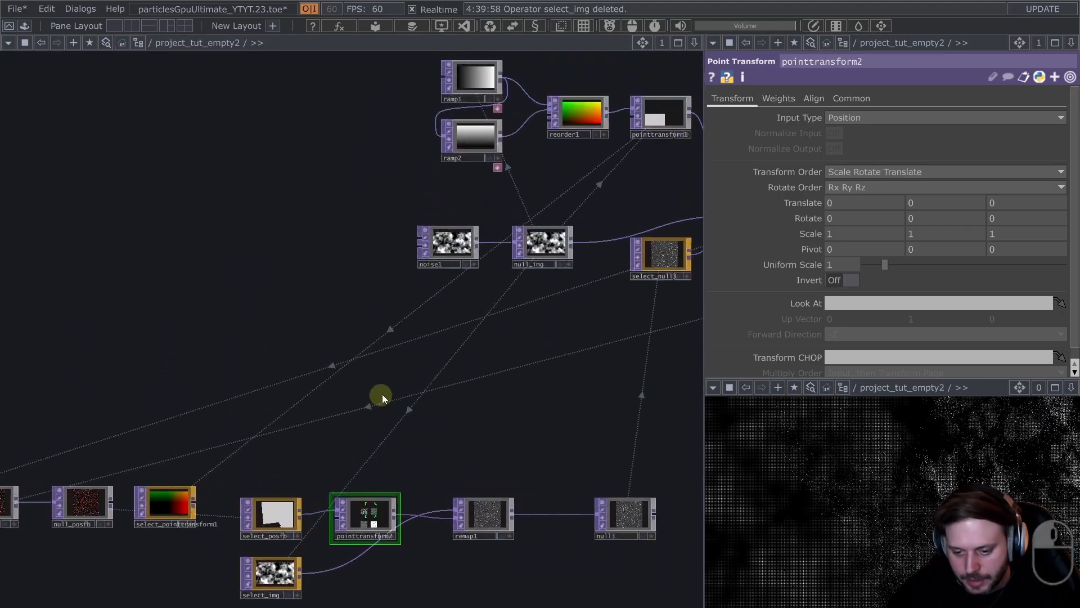
left_click_drag(477, 335, 282, 444)
scroll(509, 230, "up", 3)
left_click(492, 227)
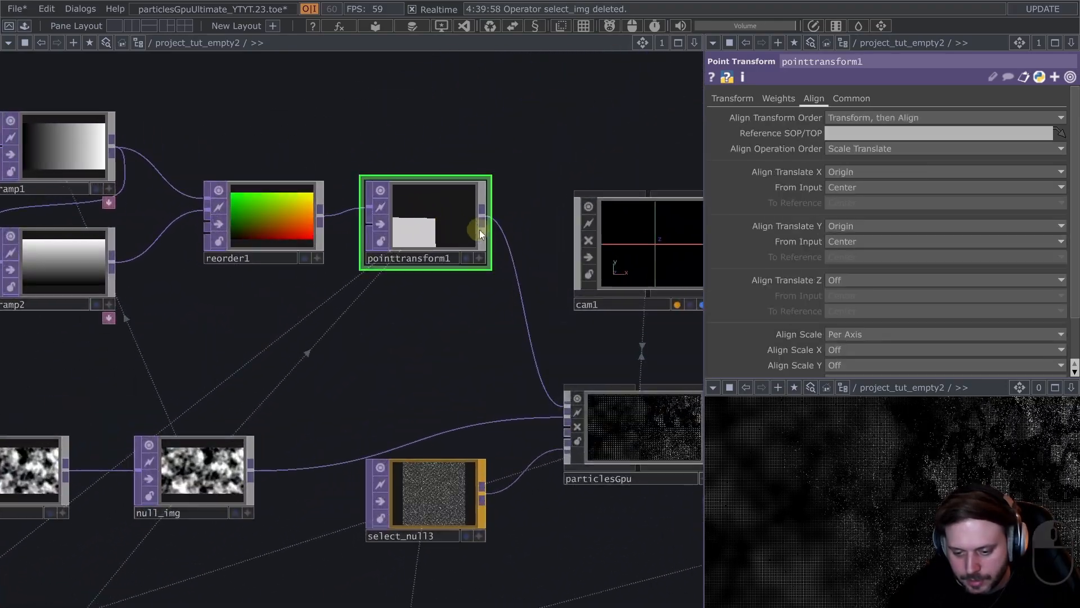
left_click(735, 99)
scroll(366, 316, "down", 4)
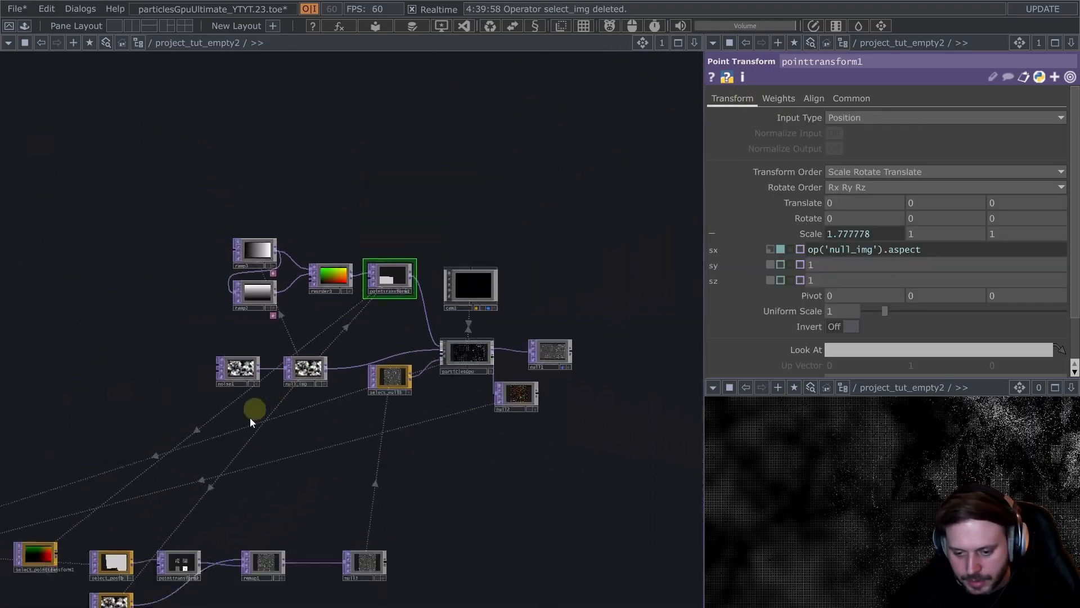
- Delete pointtransform2 from the remap branch
left_click_drag(277, 443, 451, 259)
scroll(343, 386, "up", 3)
left_click(381, 379)
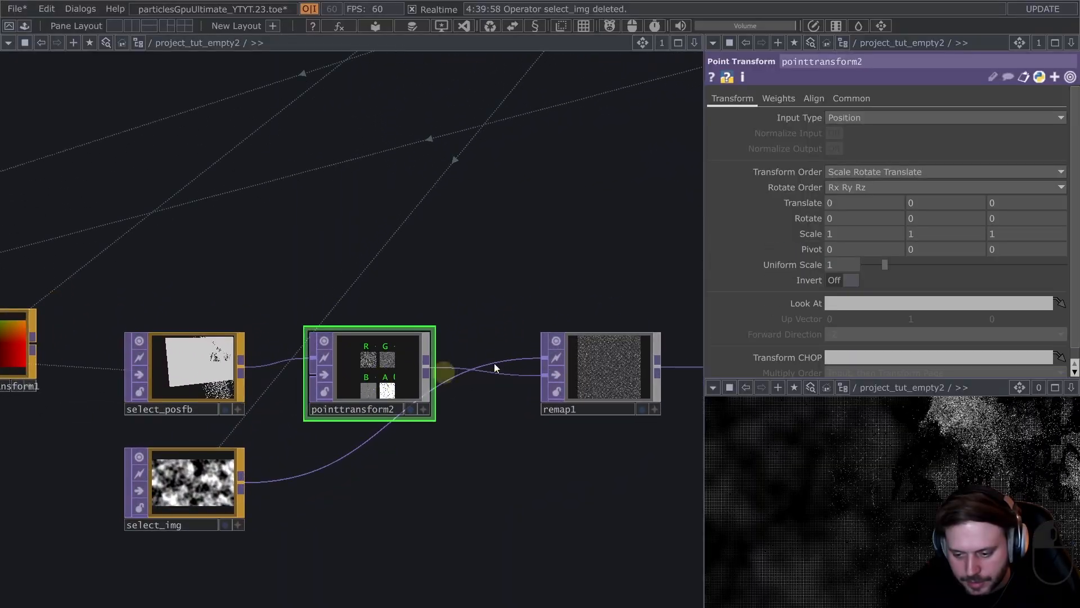
key("ctrl+x")
- Insert a Math TOP between select_posfb and remap1 and align it with select_posfb
right_click(359, 395)
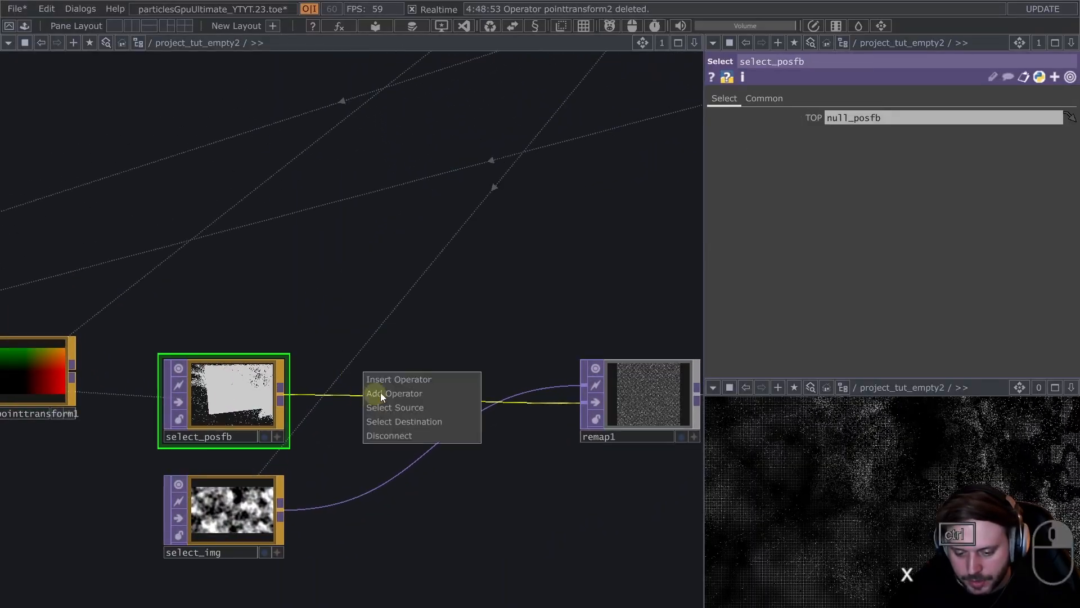
left_click(413, 385)
type("mat")
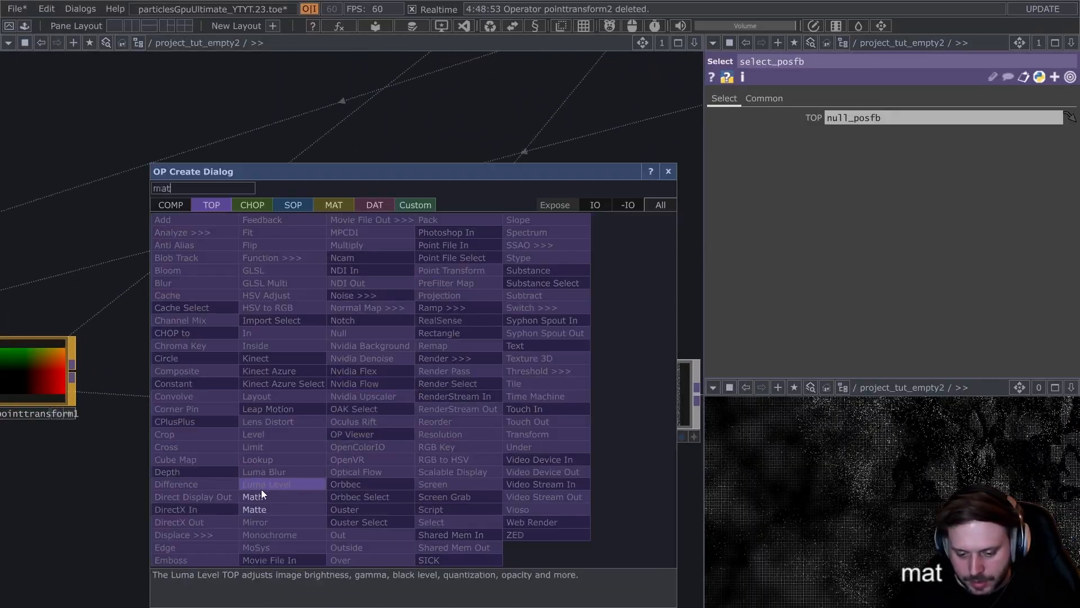
left_click(260, 497)
left_click(419, 385)
left_click_drag(423, 394, 400, 397)
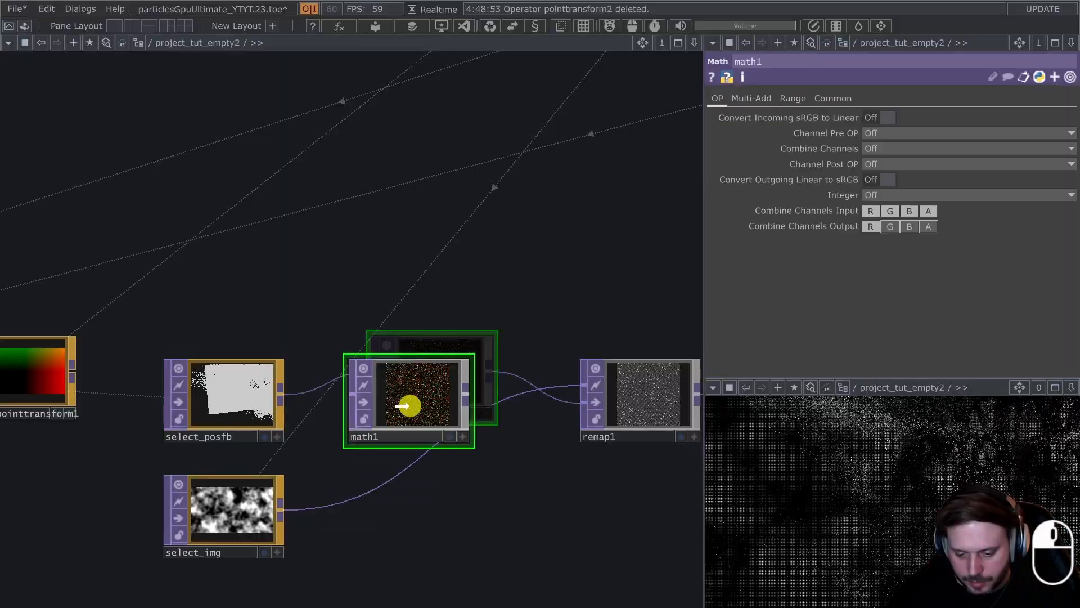
- Set the minimum of math1's From Range R to the expression -op('null_img').aspect/2
left_click(794, 98)
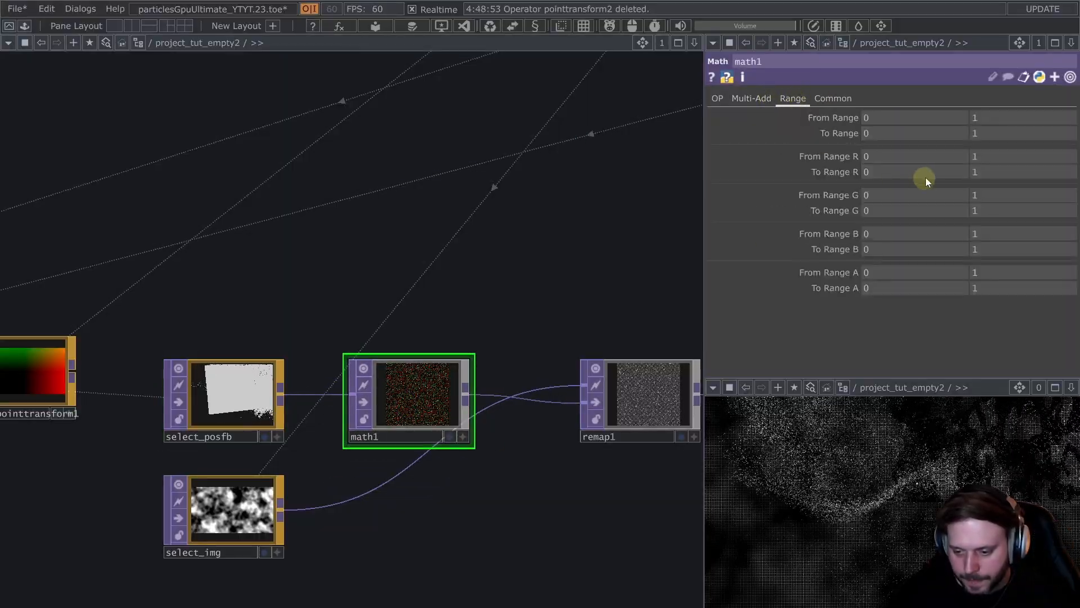
left_click(900, 157)
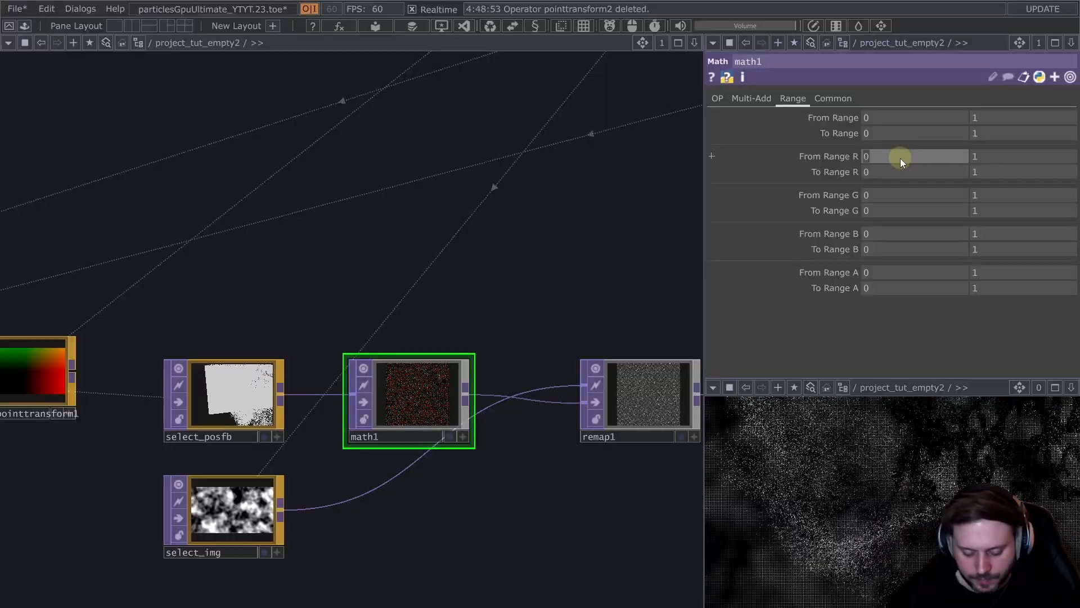
type("-op('null_")
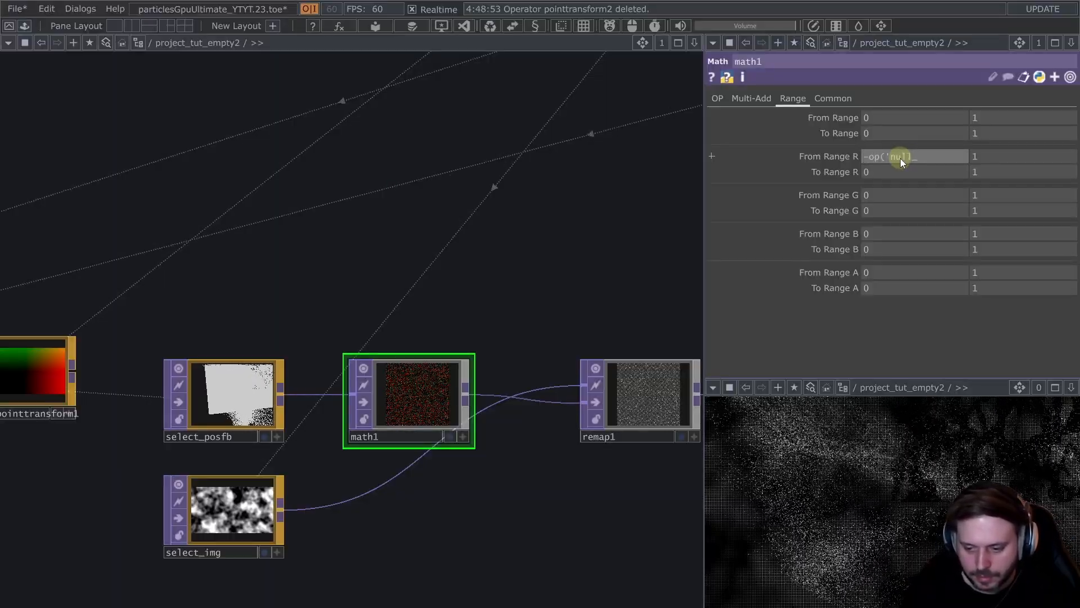
type("img")
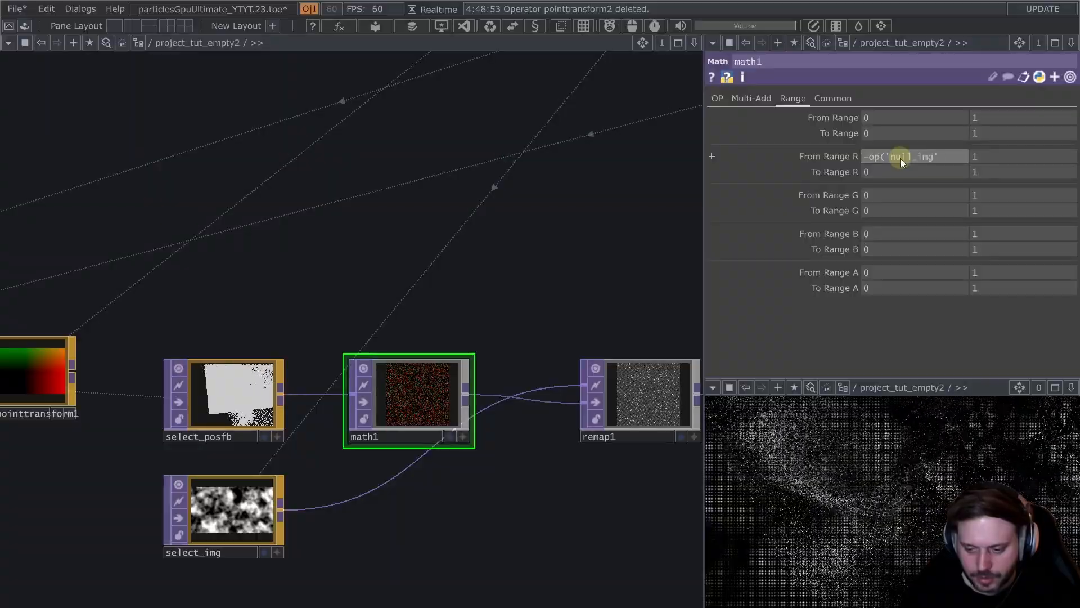
type("').aspect")
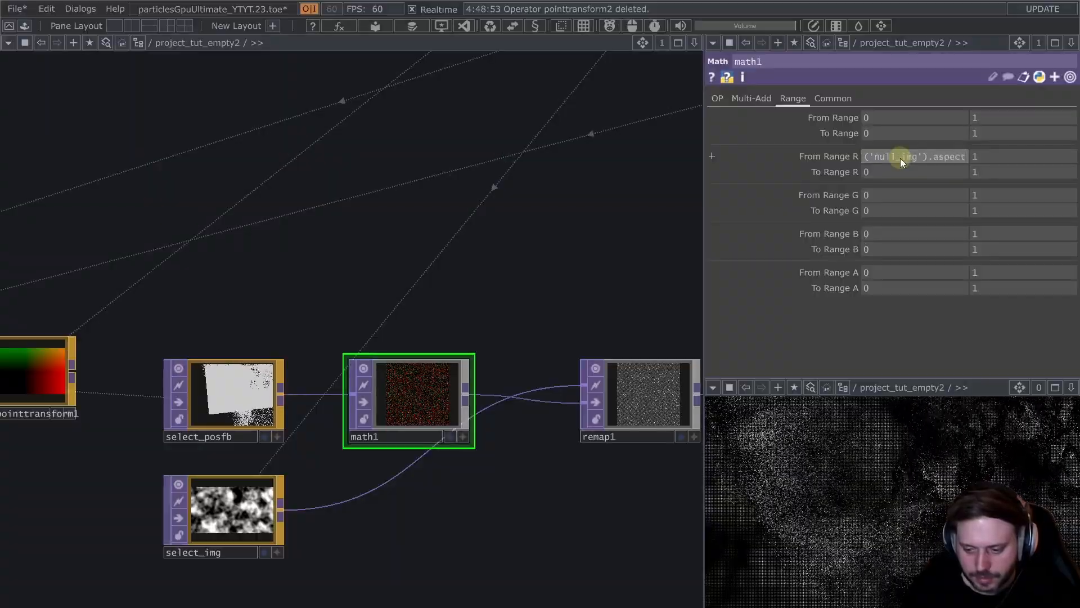
key("Return")
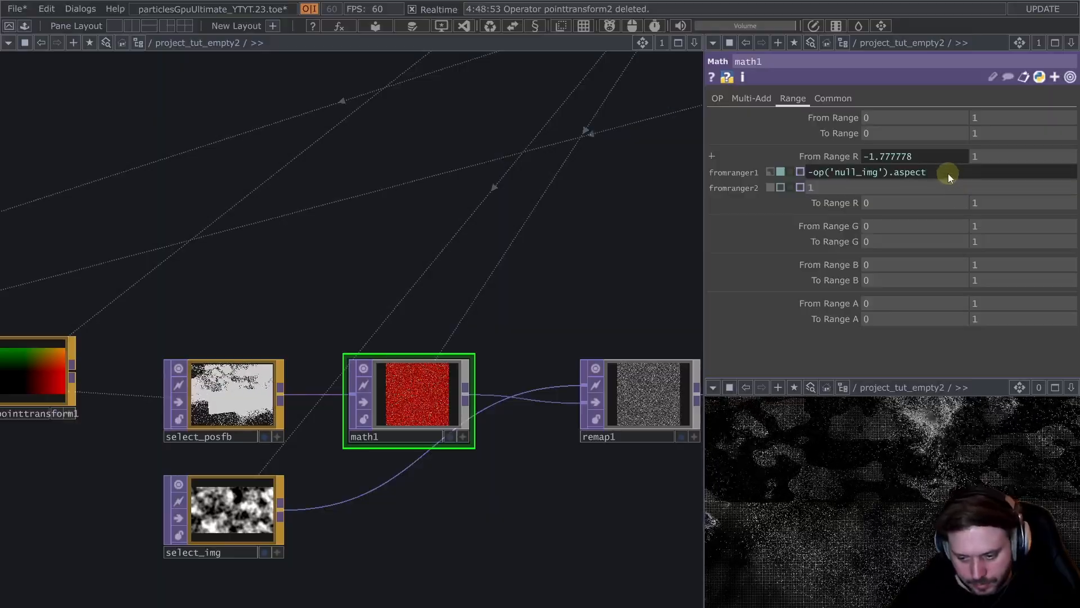
type("/2")
key("Return")
- Copy the aspect expression without its minus sign and set the maximum of math1's From Range R to op('null_img').aspect/2
left_click_drag(948, 174, 811, 195)
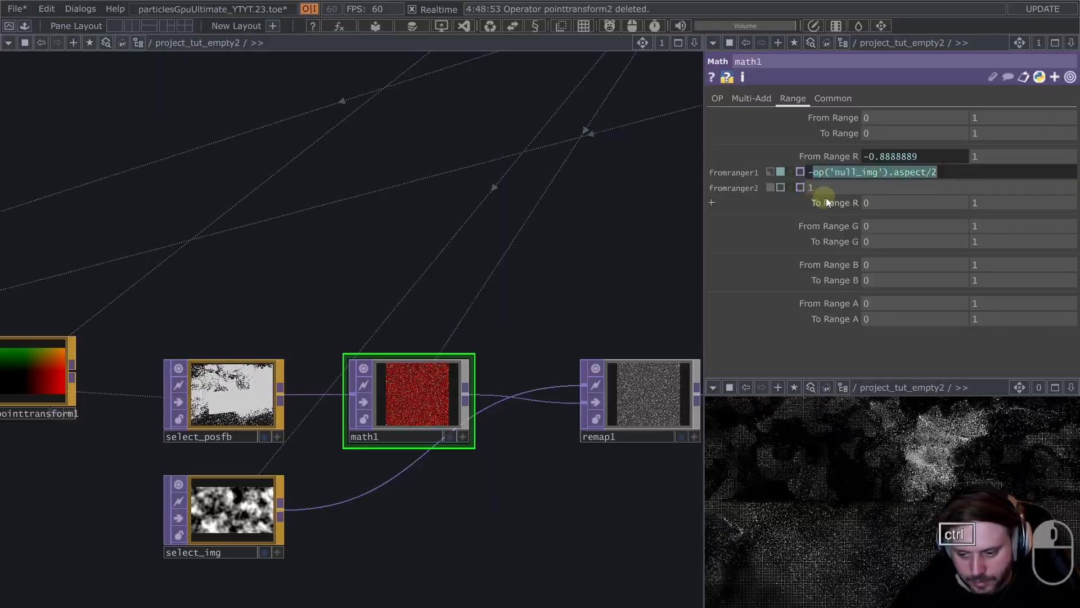
key("ctrl+c")
left_click(829, 190)
key("ctrl+v")
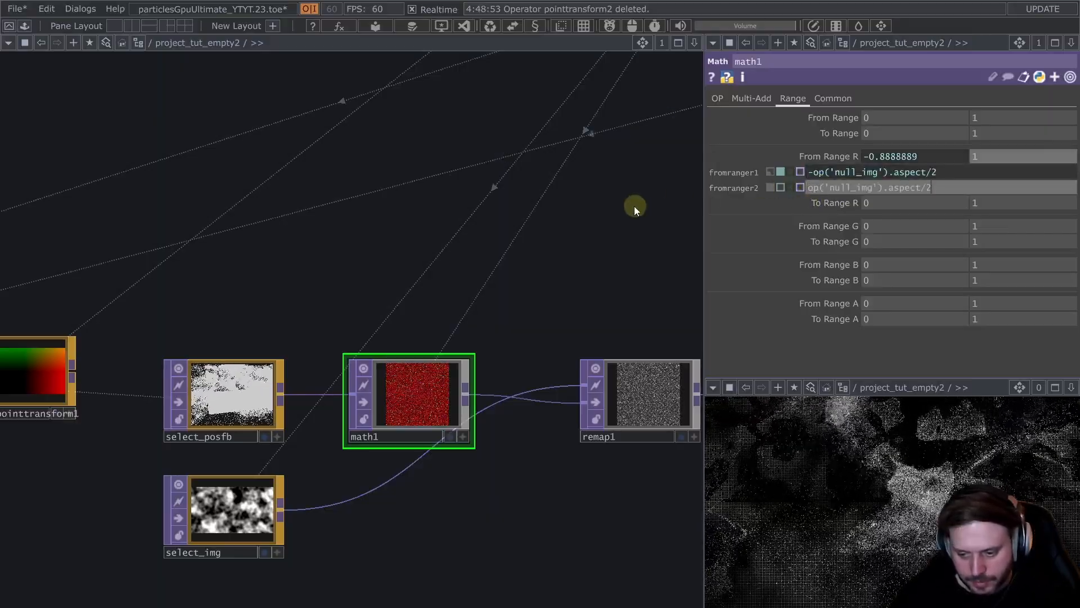
key("Return")
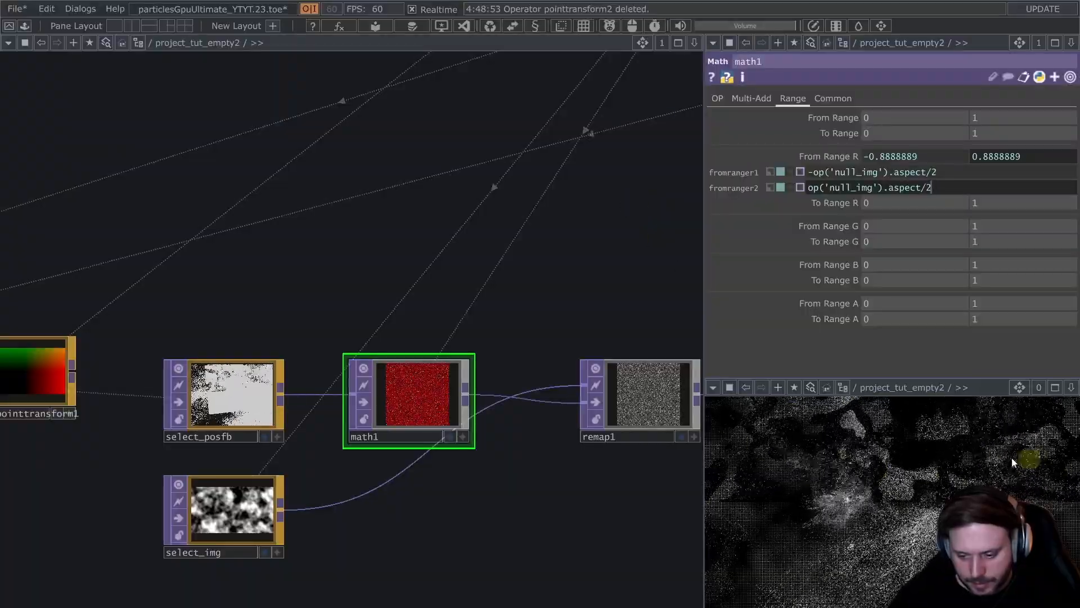
- Set the minimum of math1's From Range G to -0.5 and adjust that range's maximum
middle_click(936, 228)
middle_click_drag(936, 227, 625, 185)
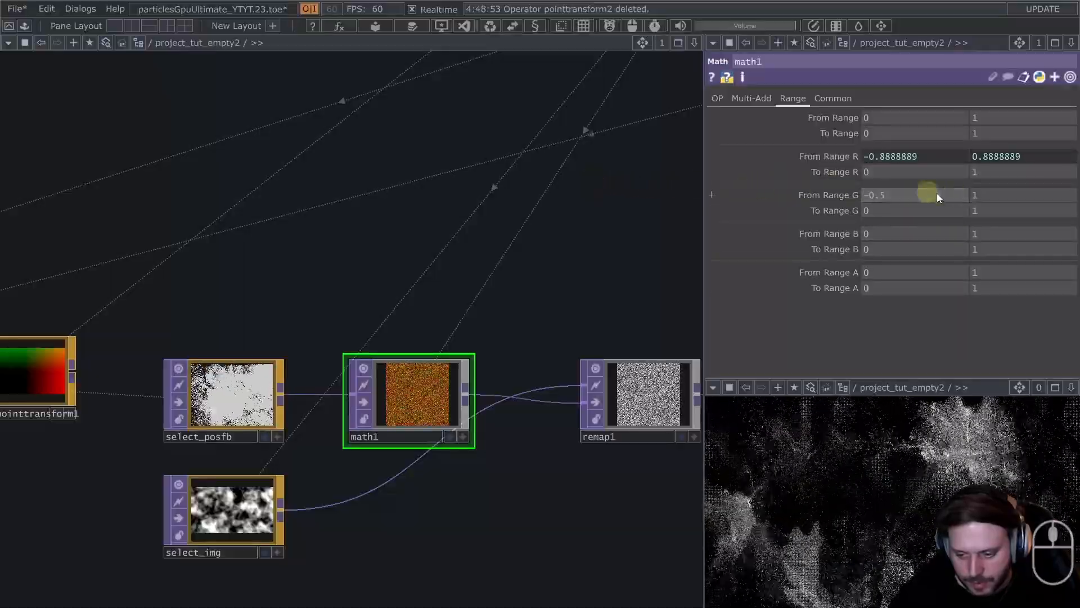
middle_click_drag(1004, 199, 923, 239)
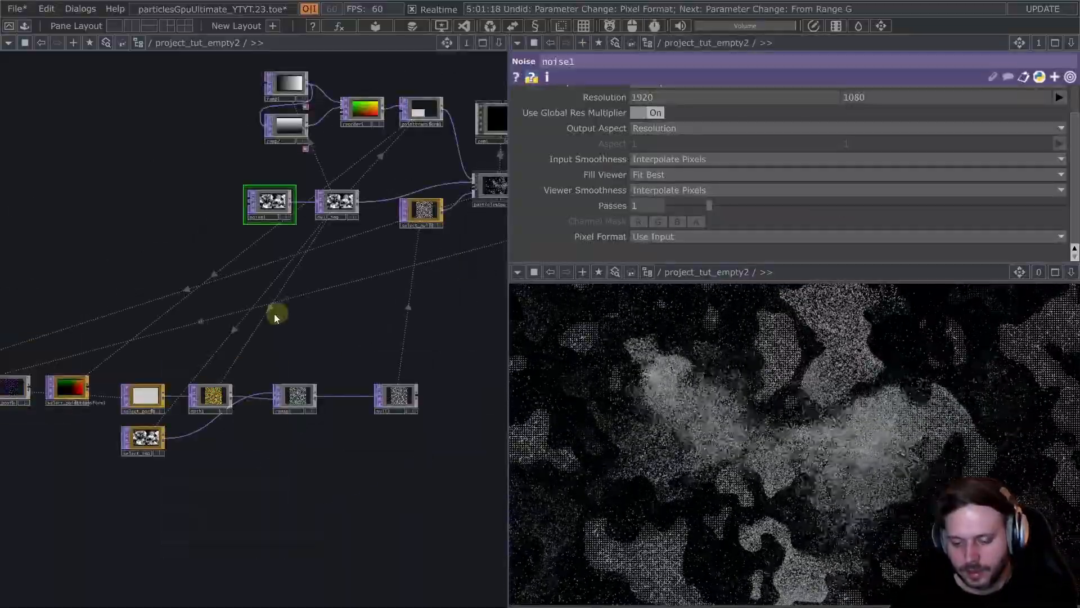
- Set the pixel format of noise1 to 32-bit float (RGBA)
scroll(187, 471, "up", 2)
scroll(188, 472, "down", 2)
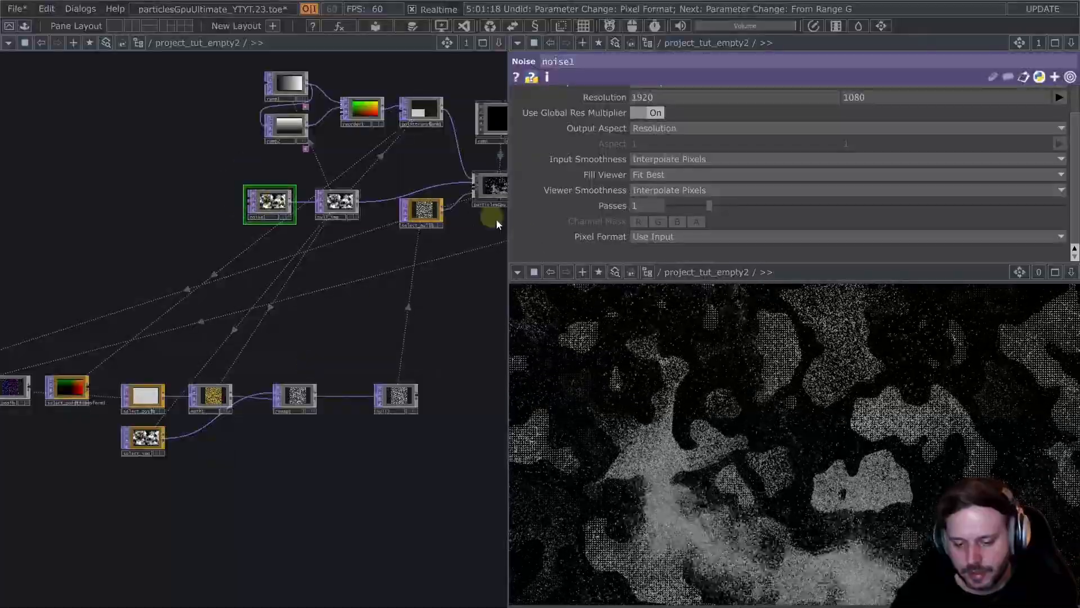
left_click(680, 242)
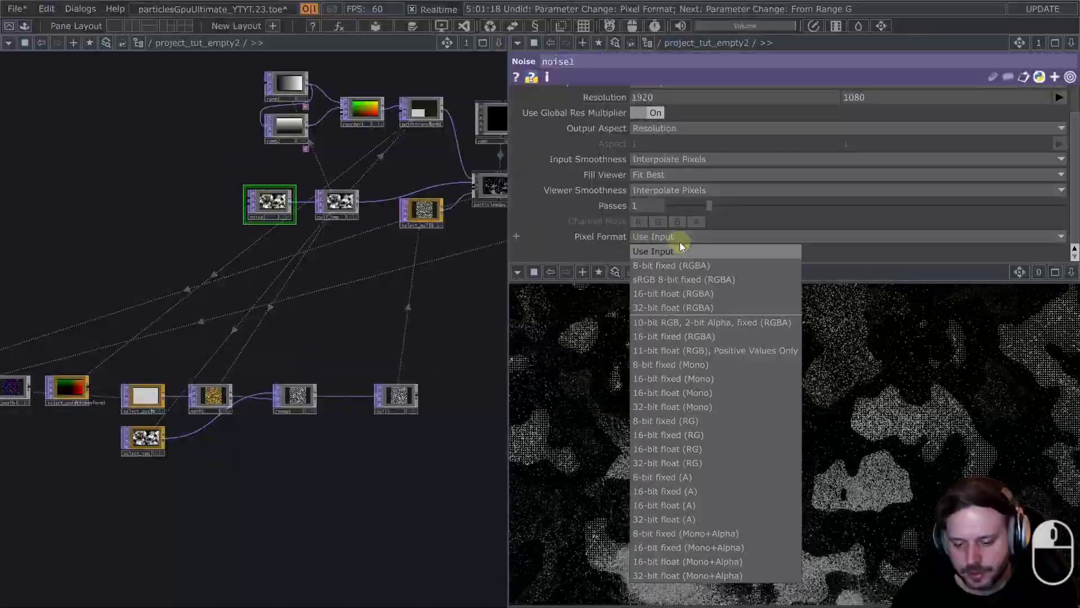
left_click(690, 308)
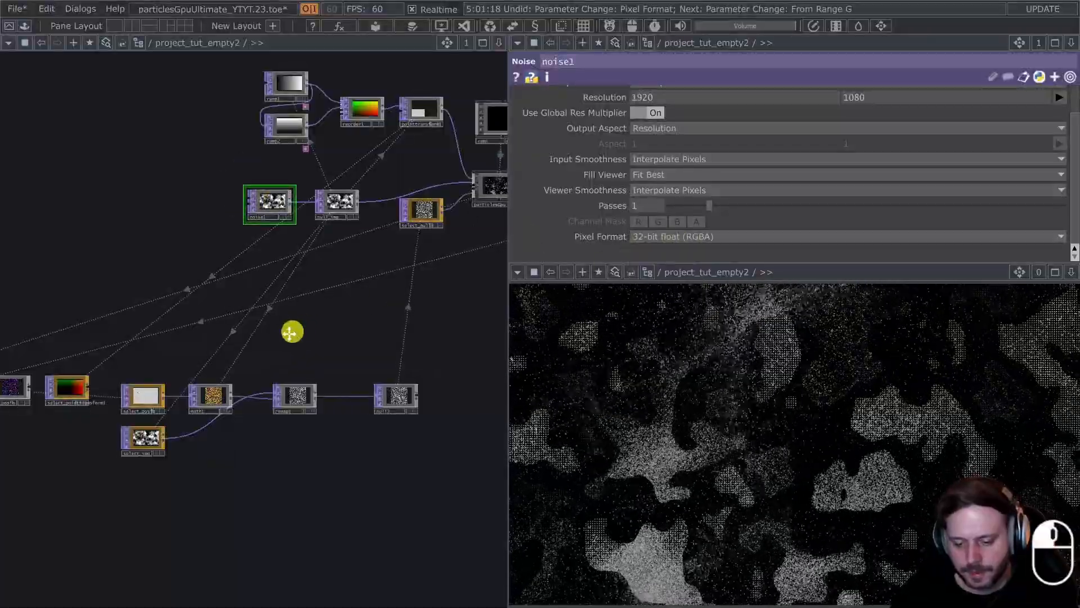
- Open particlesGpu's default turbulence lookup network and copy the six-node chain ending in null_turb
left_click_drag(289, 332, 163, 383)
left_click(367, 246)
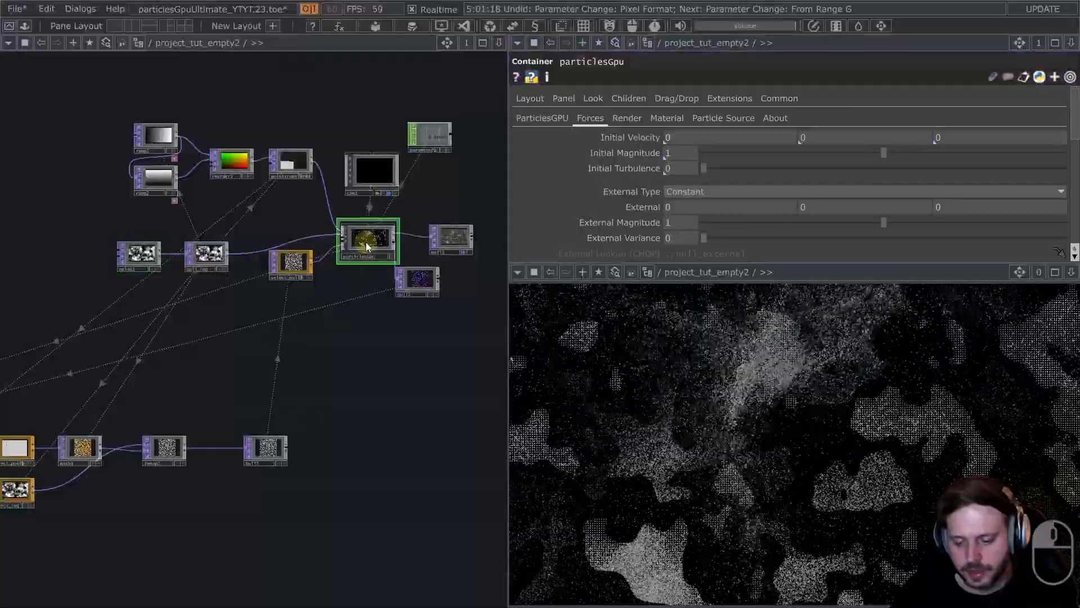
scroll(805, 201, "down", 5)
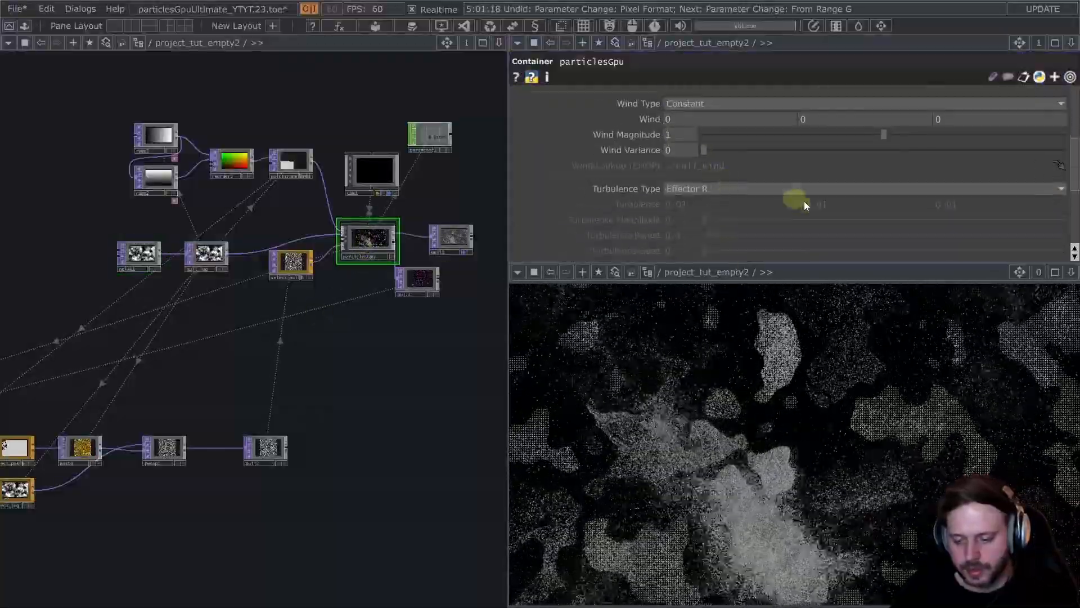
scroll(805, 202, "down", 3)
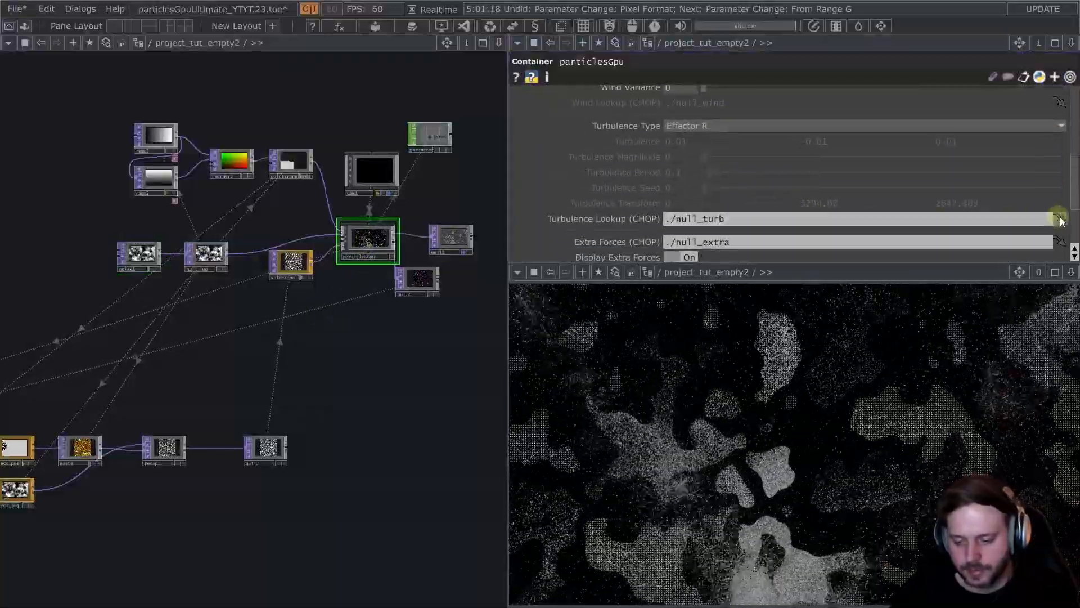
left_click(1061, 219)
scroll(361, 393, "down", 5)
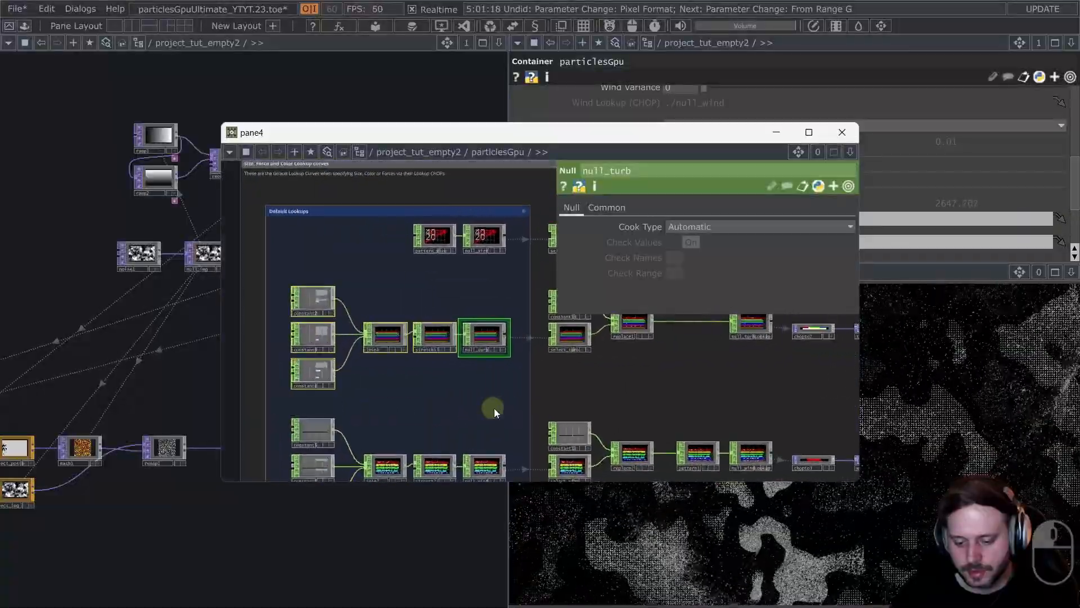
left_click(842, 133)
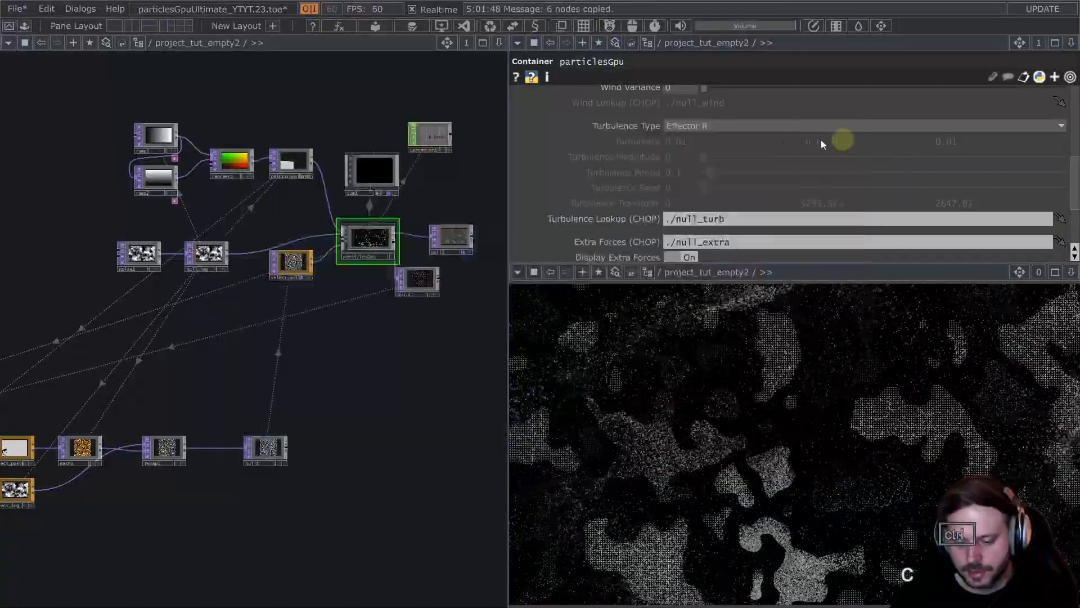
- Paste the copied turbulence lookup chain into the empty area above the ramps in project_tut_empty2
scroll(265, 106, "down", 3)
left_click_drag(146, 174, 152, 296)
key("ctrl+v")
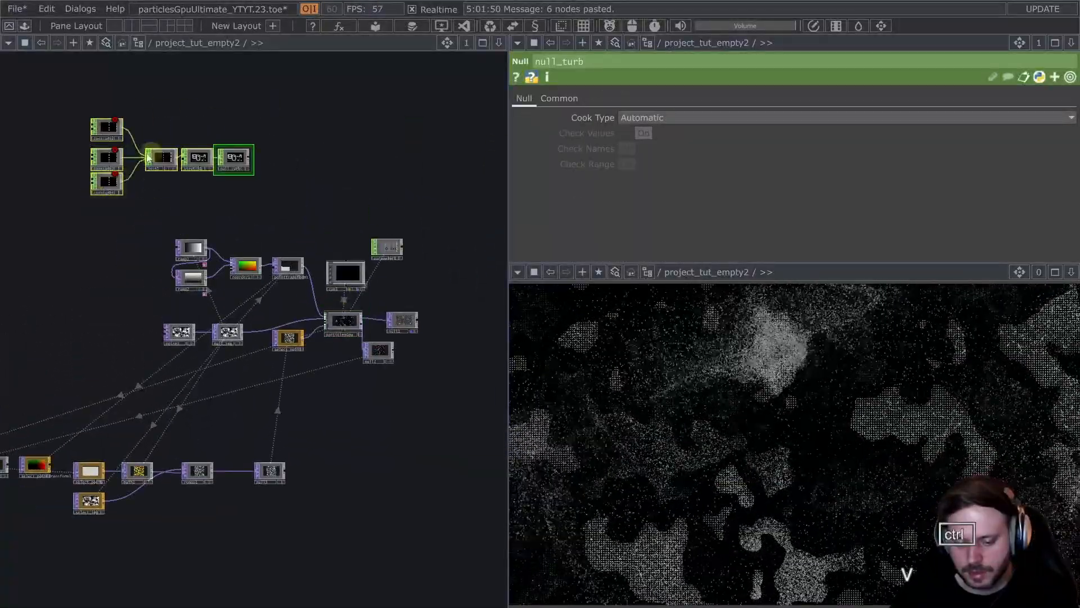
- Delete constant3 from the pasted chain and align join1, stretch1 and null_turb between the remaining constants
left_click(101, 163)
scroll(101, 165, "up", 3)
key("ctrl+x")
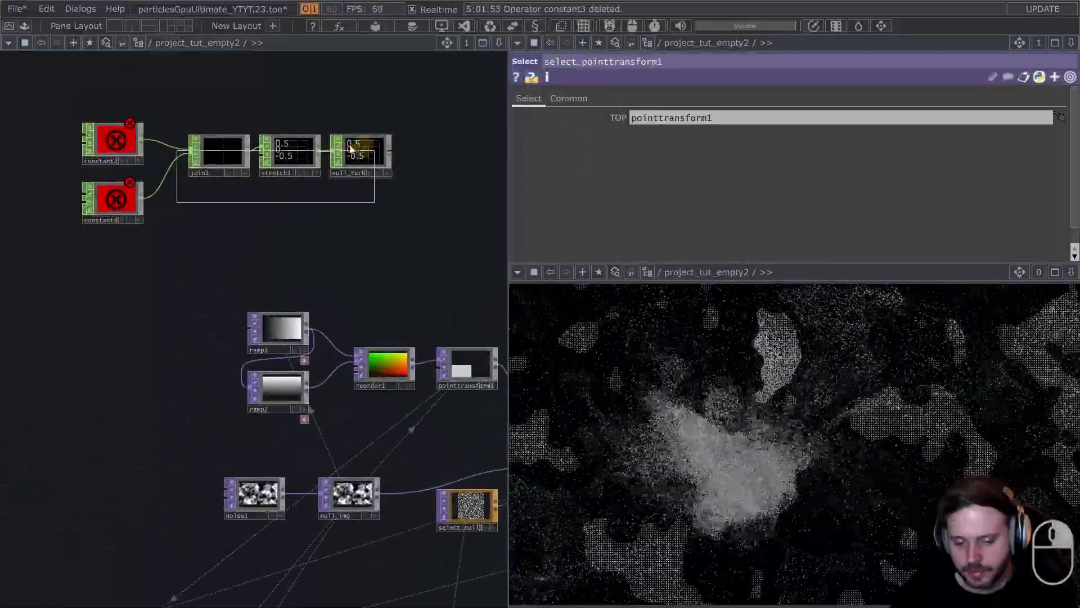
right_click_drag(350, 148, 349, 148)
left_click_drag(212, 158, 211, 181)
- Review constant2 and constant4, and assign the pasted null_turb as particlesGpu's Turbulence Lookup
left_click(141, 156)
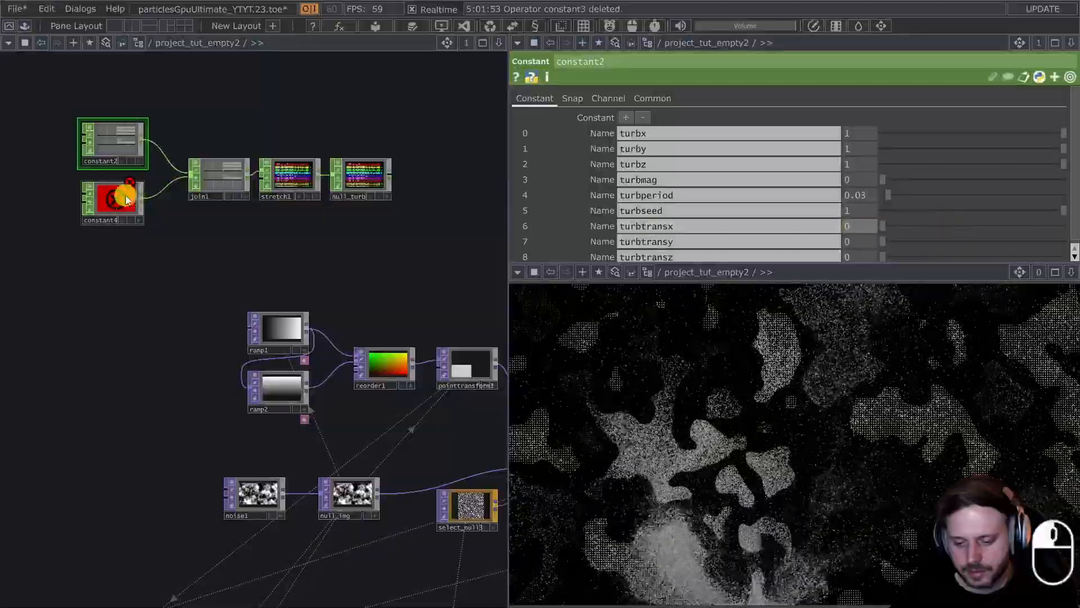
scroll(238, 273, "down", 3)
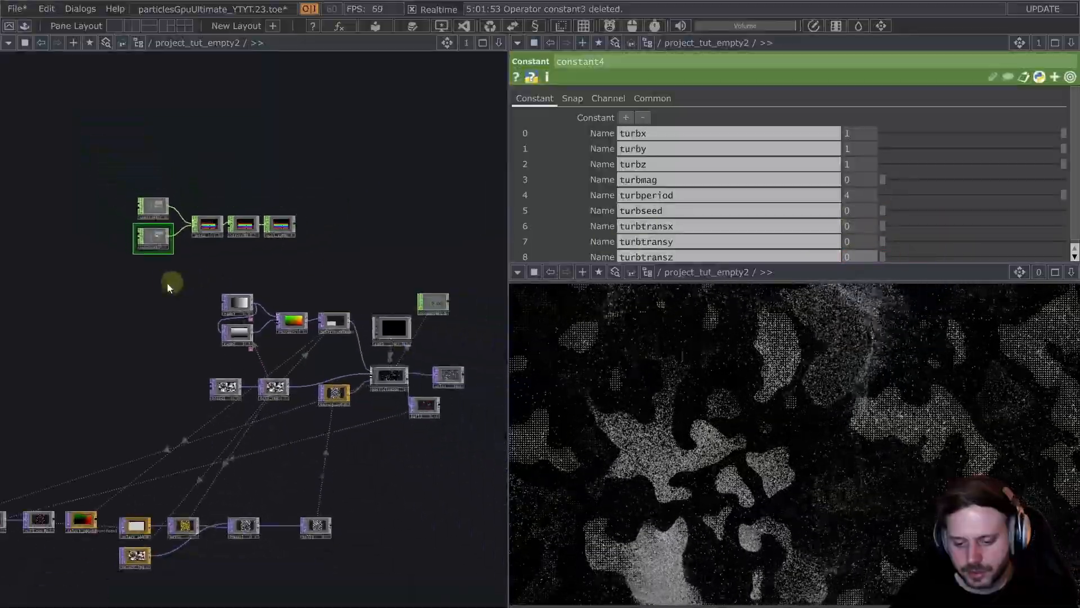
left_click(393, 338)
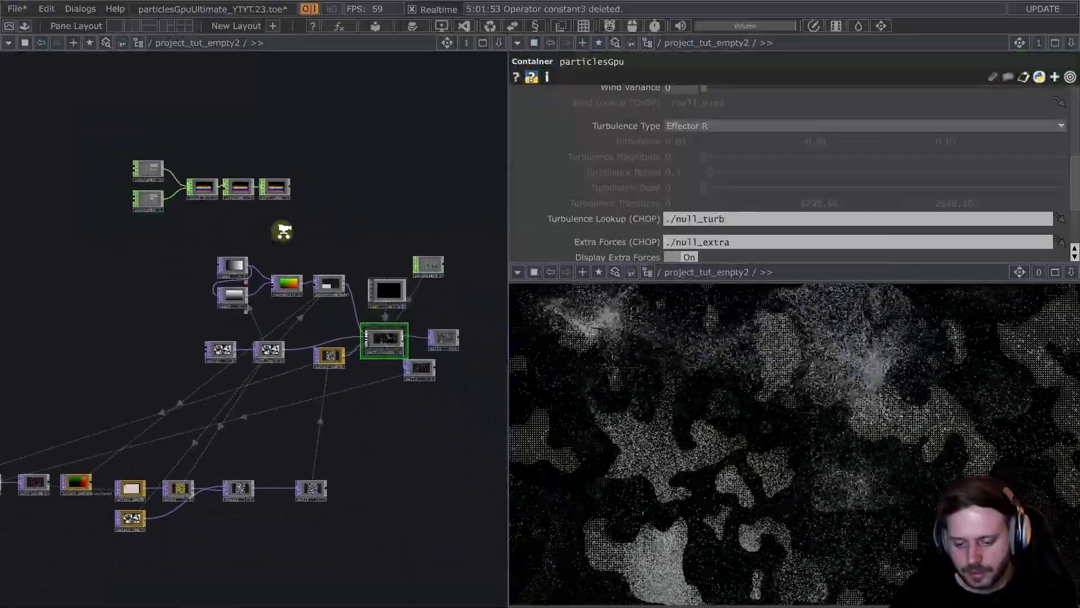
scroll(282, 231, "up", 3)
left_click_drag(425, 165, 731, 222)
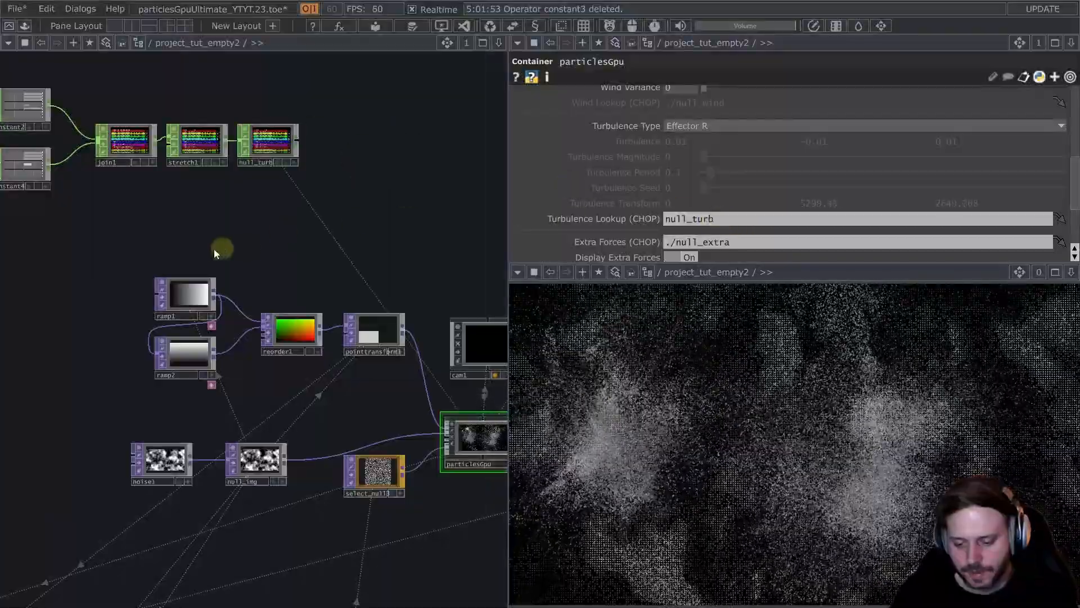
- Set constant4's turbmag to 0.137 and its turbperiod to 0.311
left_click_drag(109, 235, 251, 269)
left_click(161, 210)
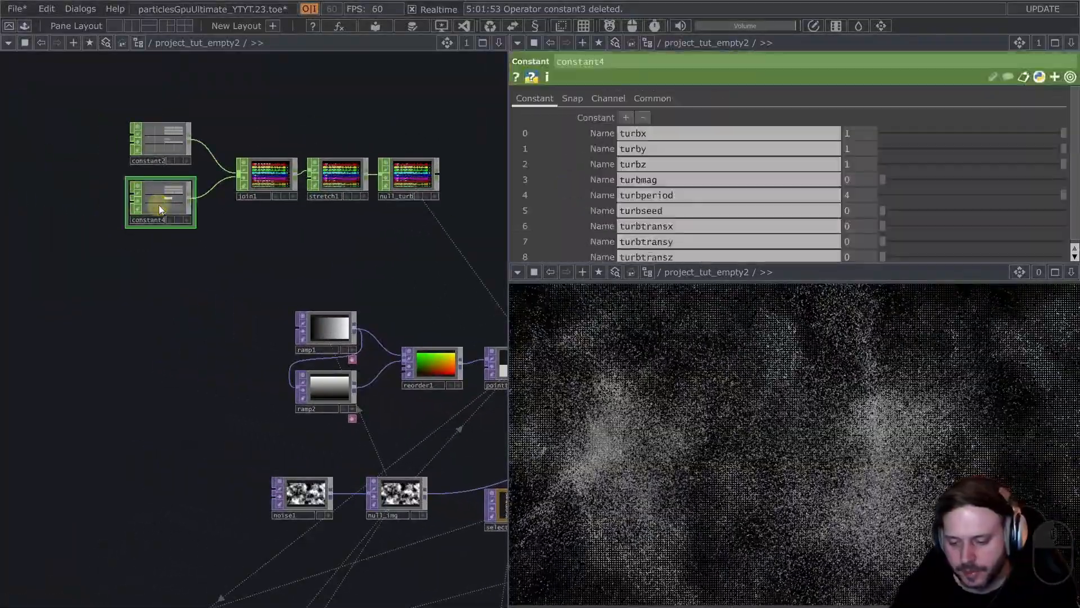
left_click_drag(890, 179, 941, 198)
left_click(953, 194)
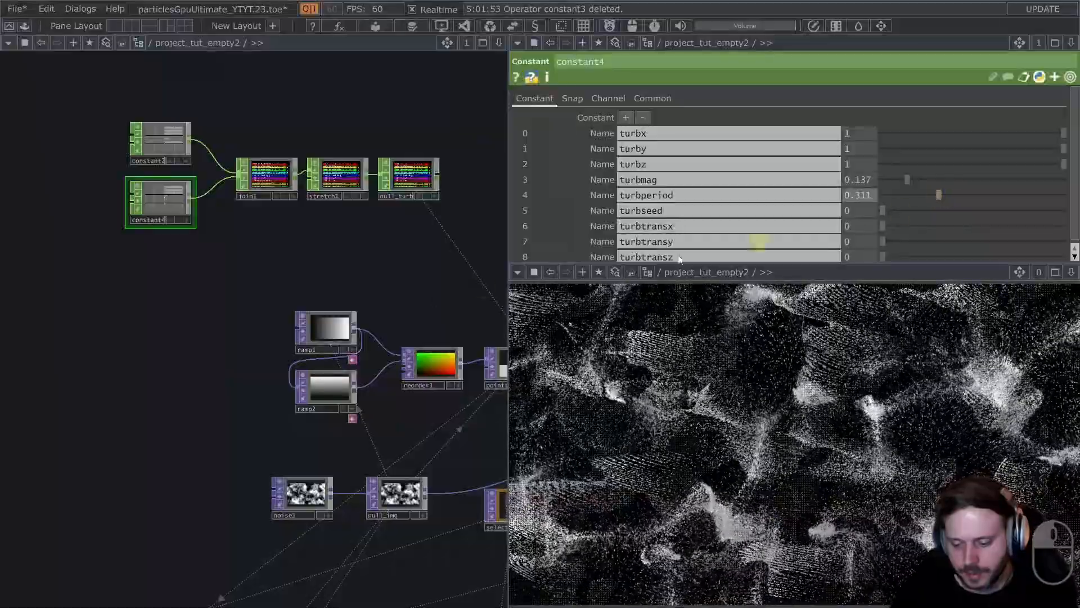
- Lower the Life Min and Lifevariance of particlesGpu
left_click_drag(236, 427, 162, 302)
scroll(162, 302, "down", 2)
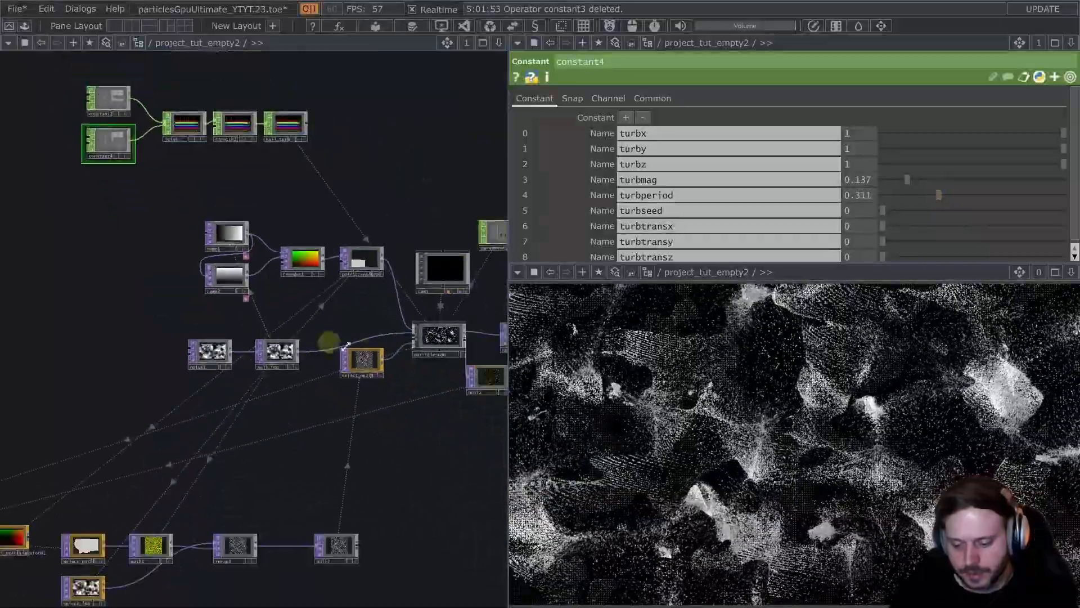
left_click(445, 336)
scroll(737, 152, "up", 10)
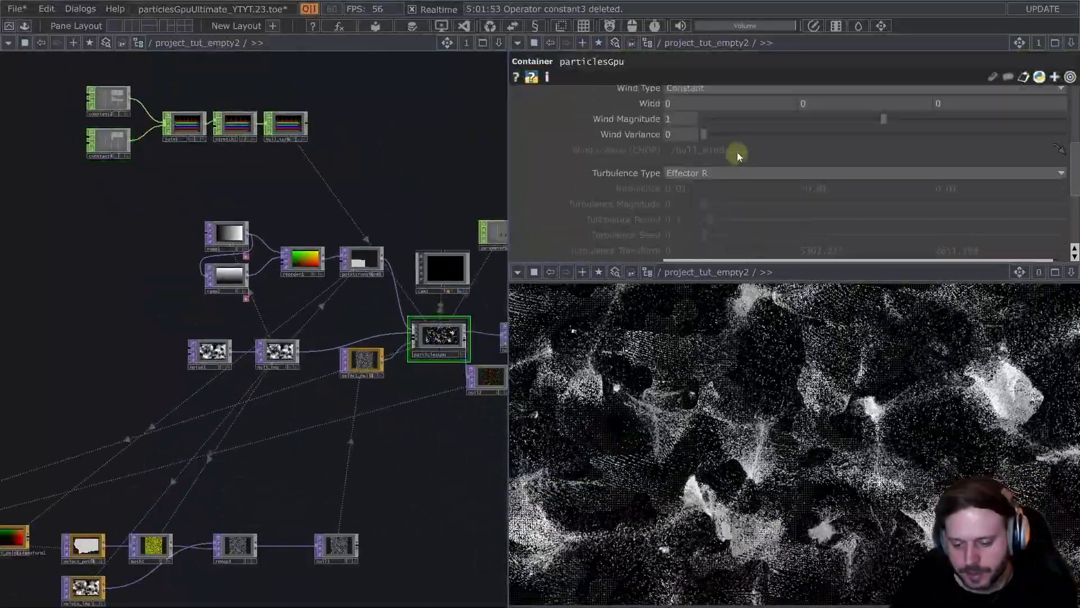
left_click(557, 118)
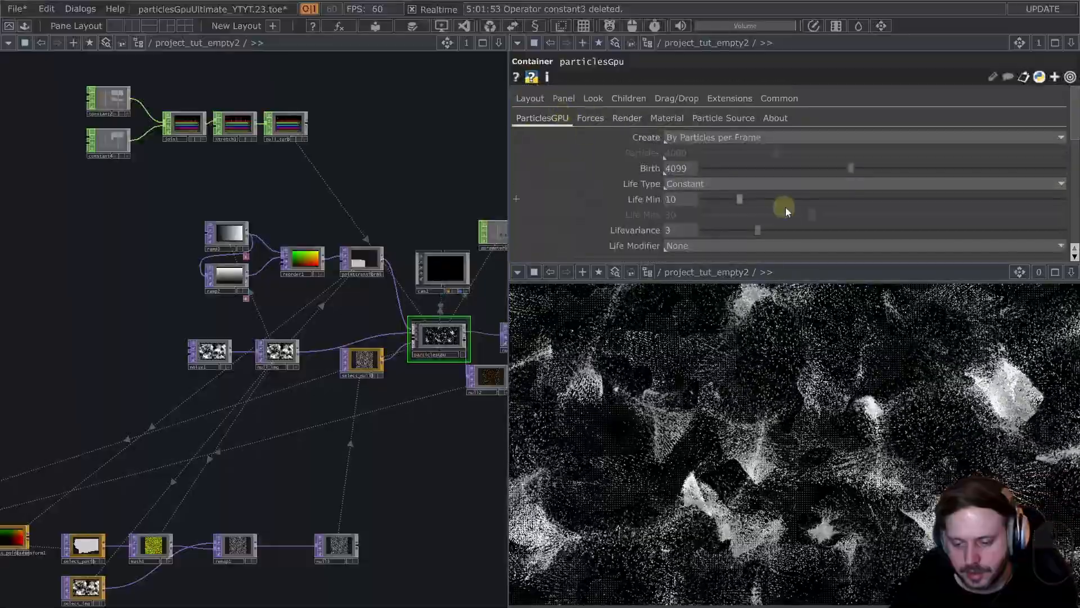
scroll(786, 207, "down", 1)
left_click_drag(745, 166, 694, 169)
left_click_drag(752, 200, 683, 193)
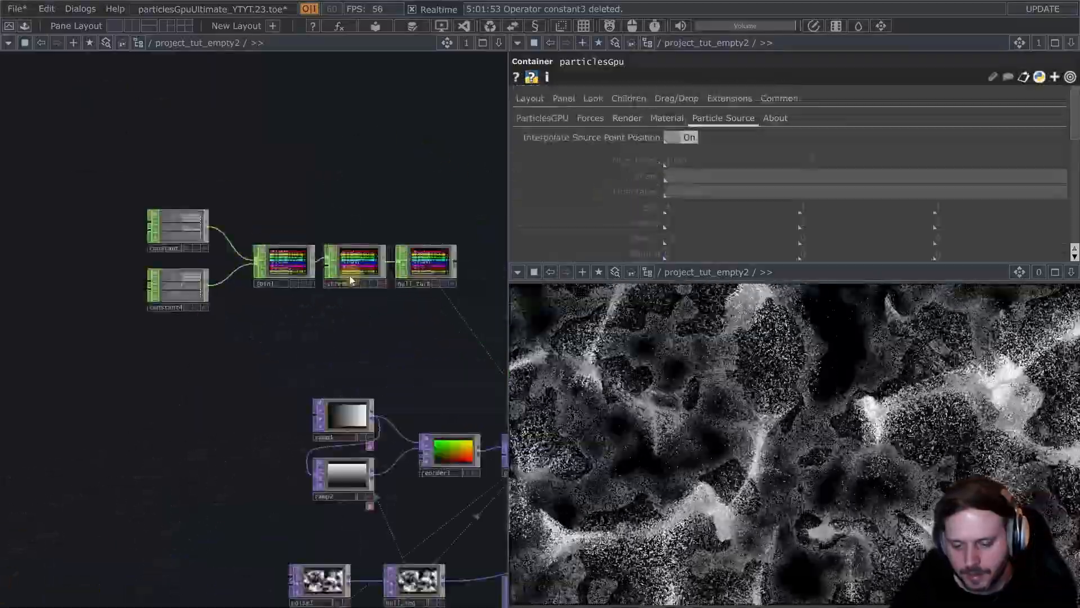
- Set the interpolation of stretch1 to Linear
left_click(351, 275)
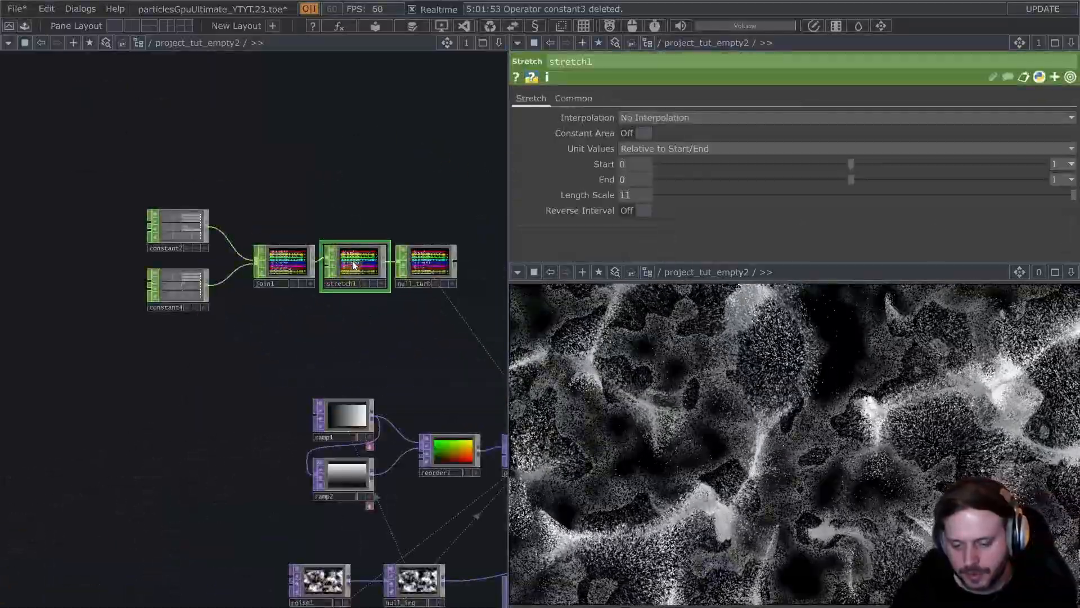
scroll(354, 267, "up", 5)
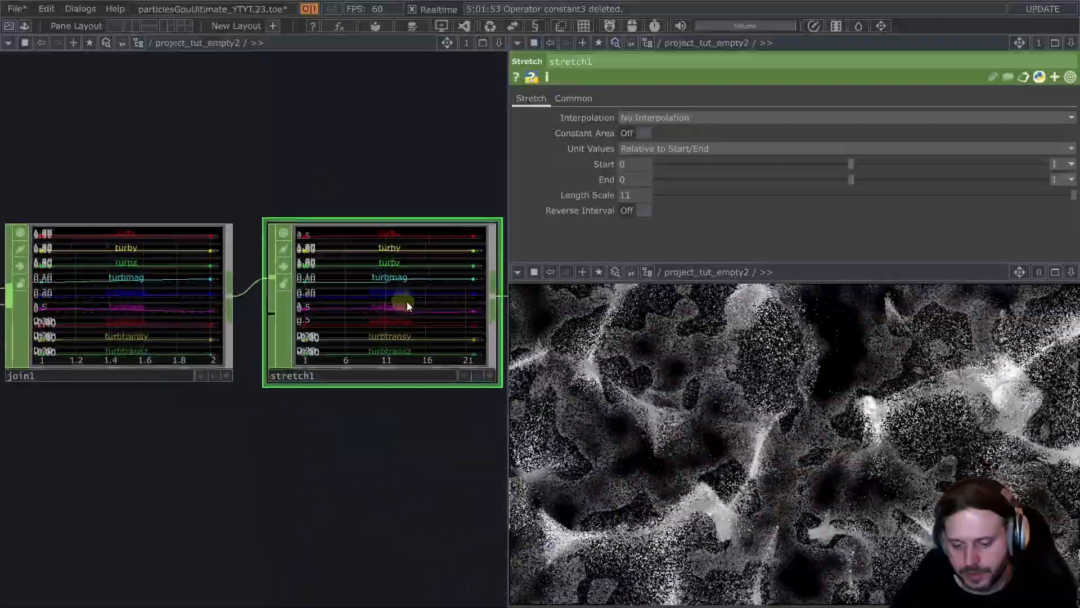
scroll(408, 305, "up", 3)
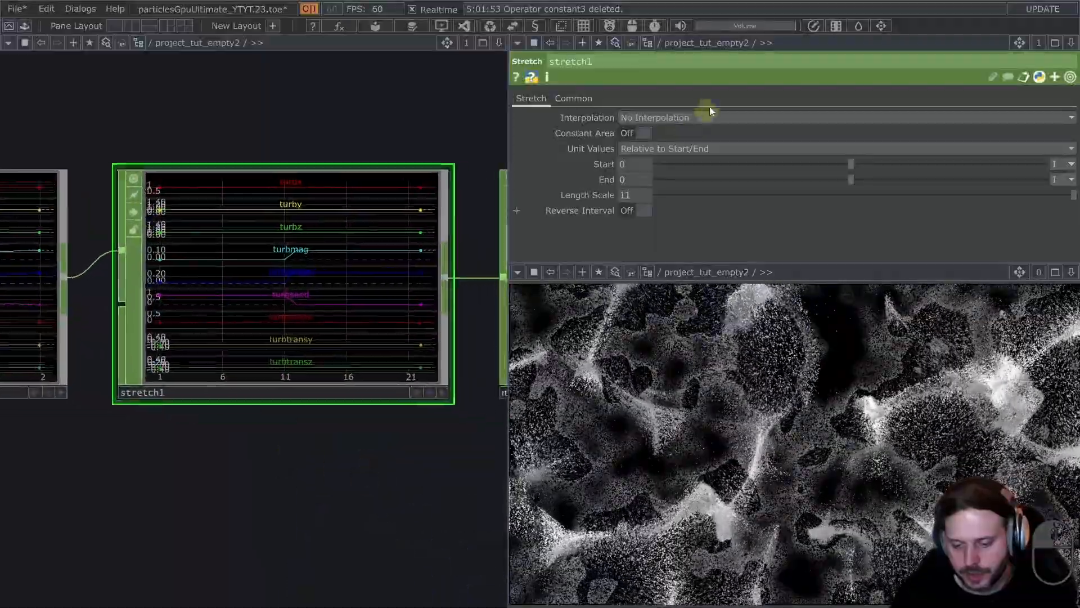
left_click(666, 117)
left_click(656, 149)
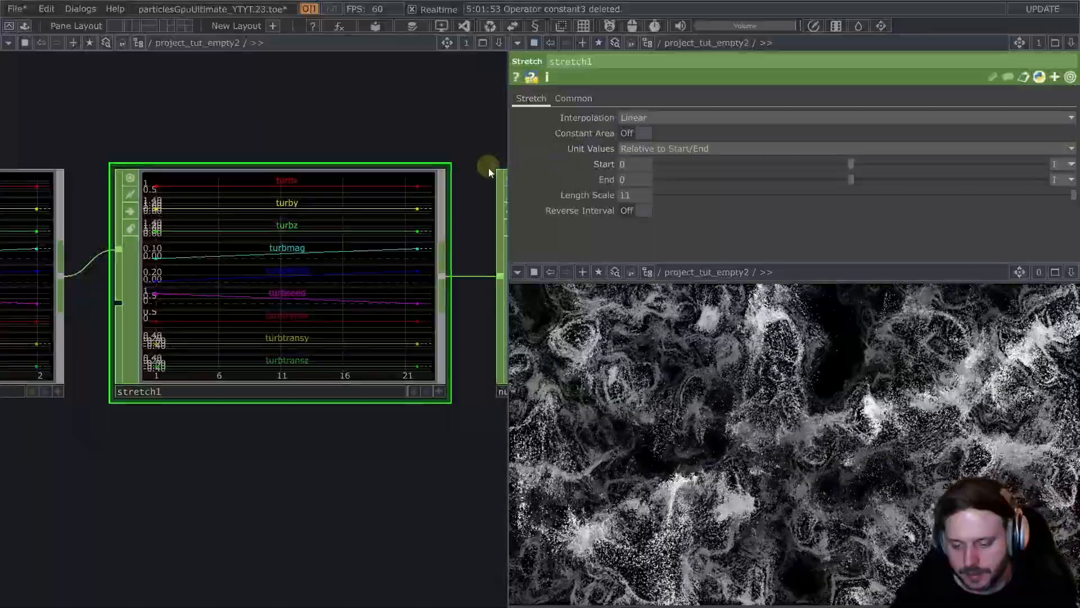
- Inspect stretch1's channels and set its Length Scale to 100
scroll(280, 369, "down", 5)
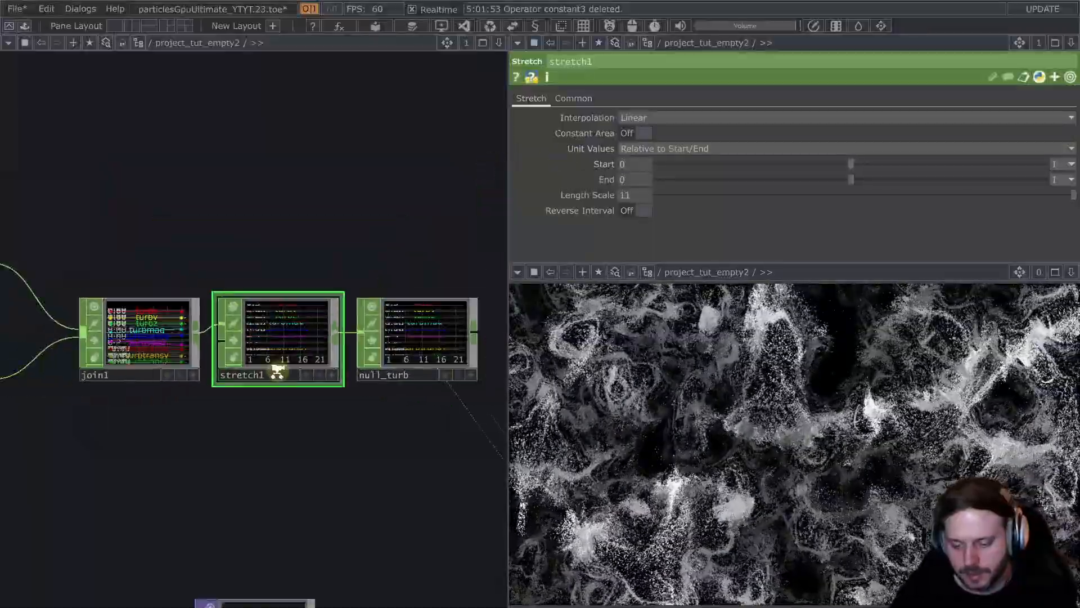
scroll(277, 371, "up", 5)
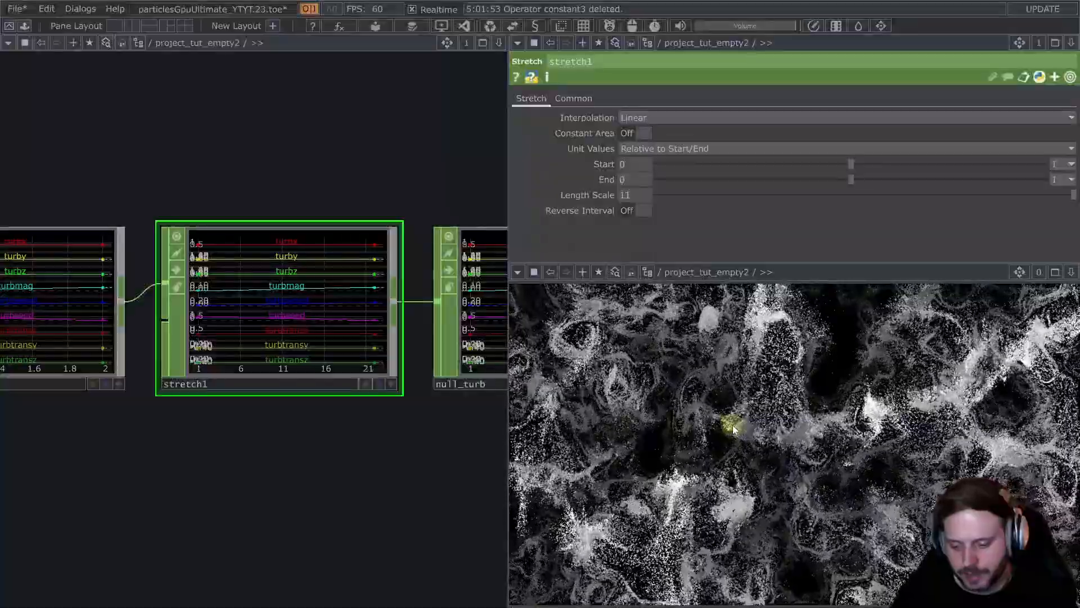
middle_click(322, 315)
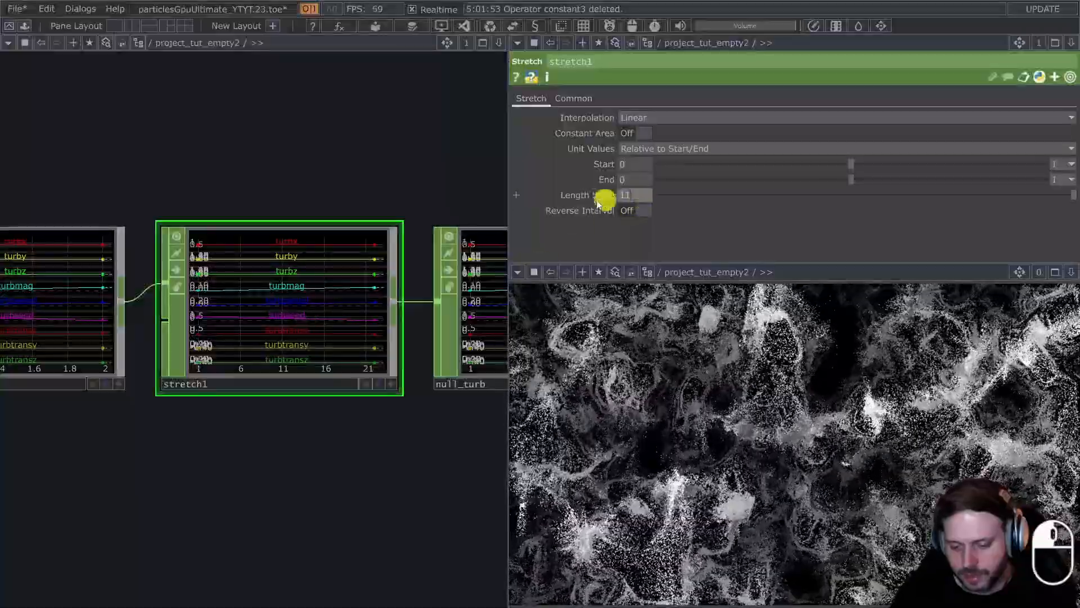
type("100")
key("Return")
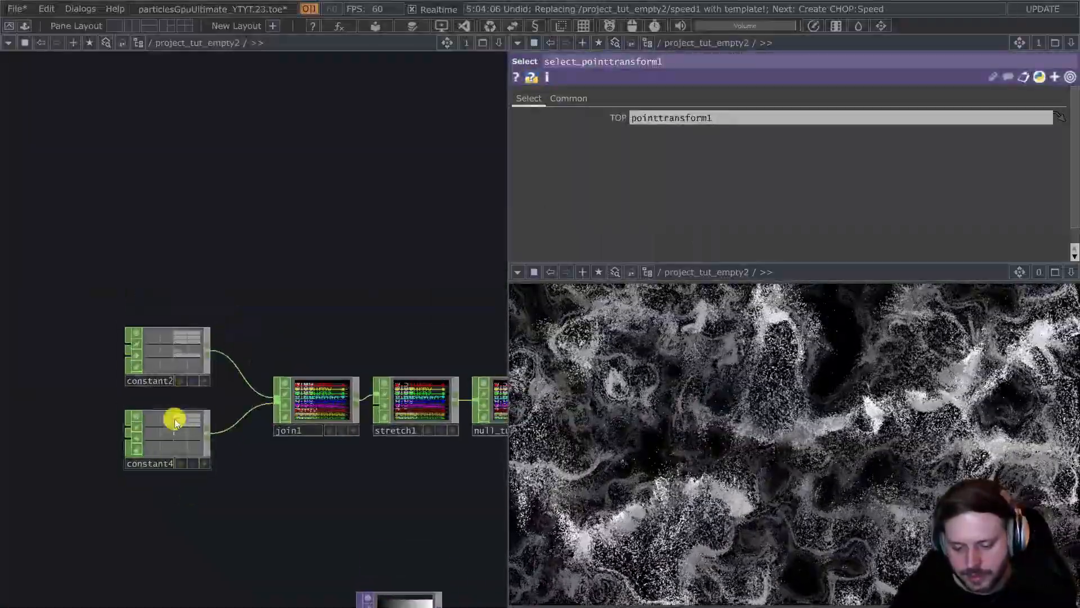
- Animate constant2's turbtransz with the expression absTime.seconds * 0.1
left_click(174, 422)
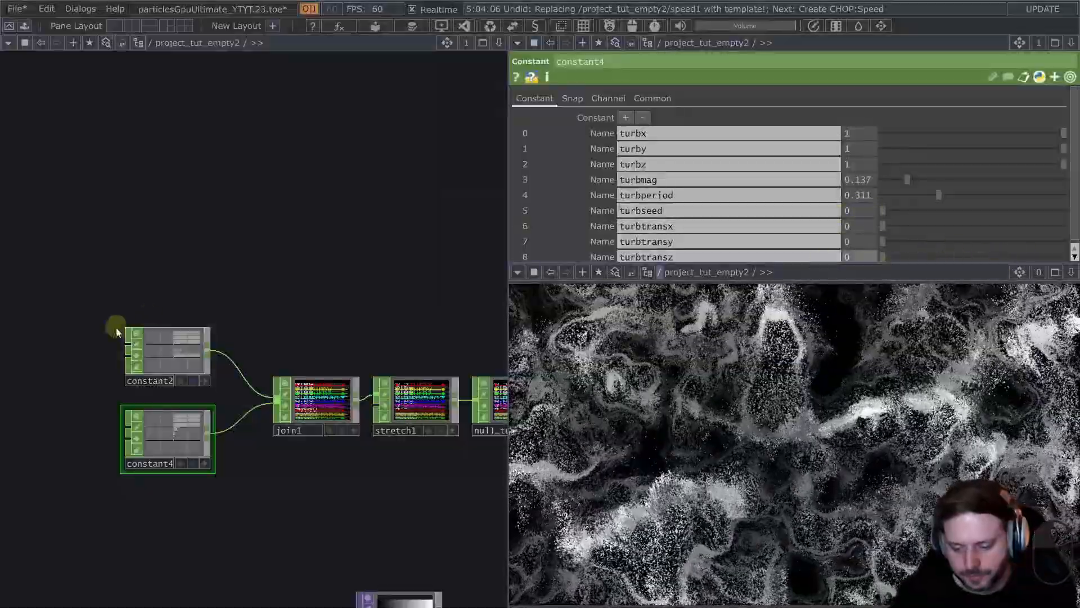
left_click(165, 363)
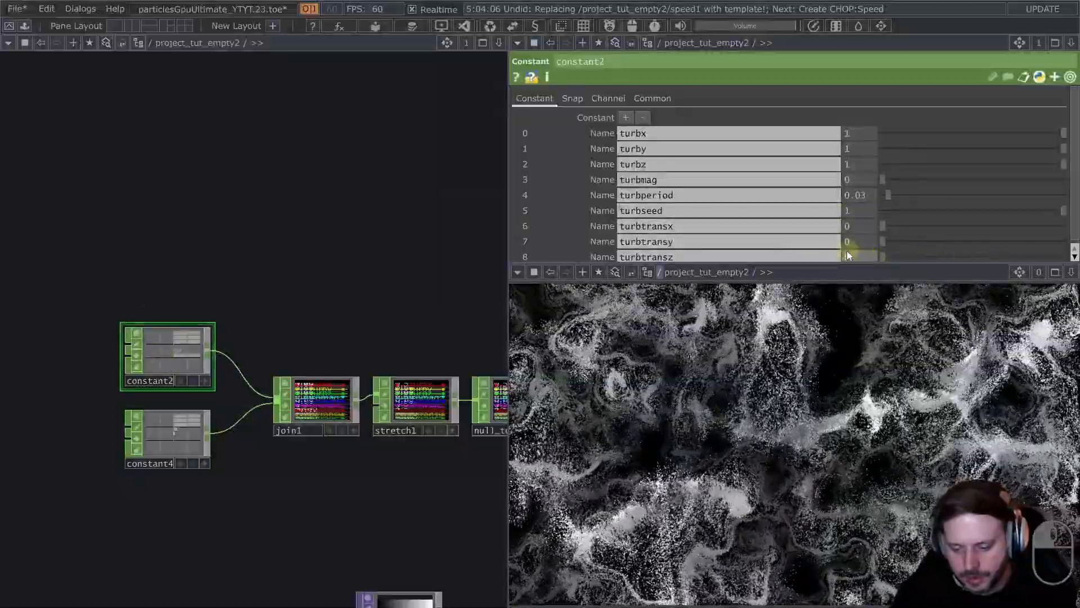
scroll(977, 234, "down", 3)
left_click(742, 252)
type("abs")
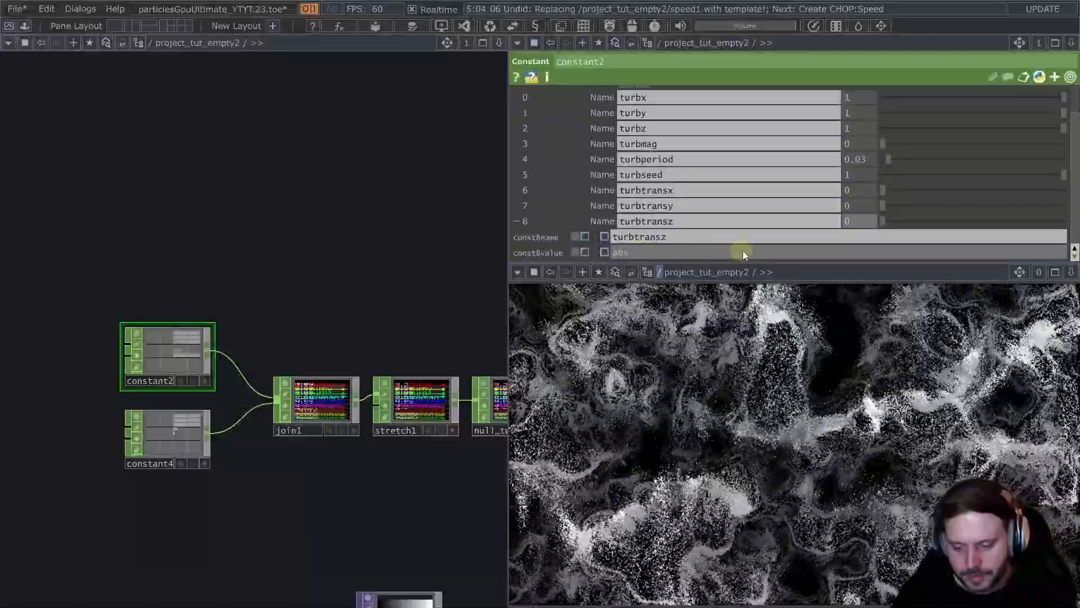
type("Time.seconds *")
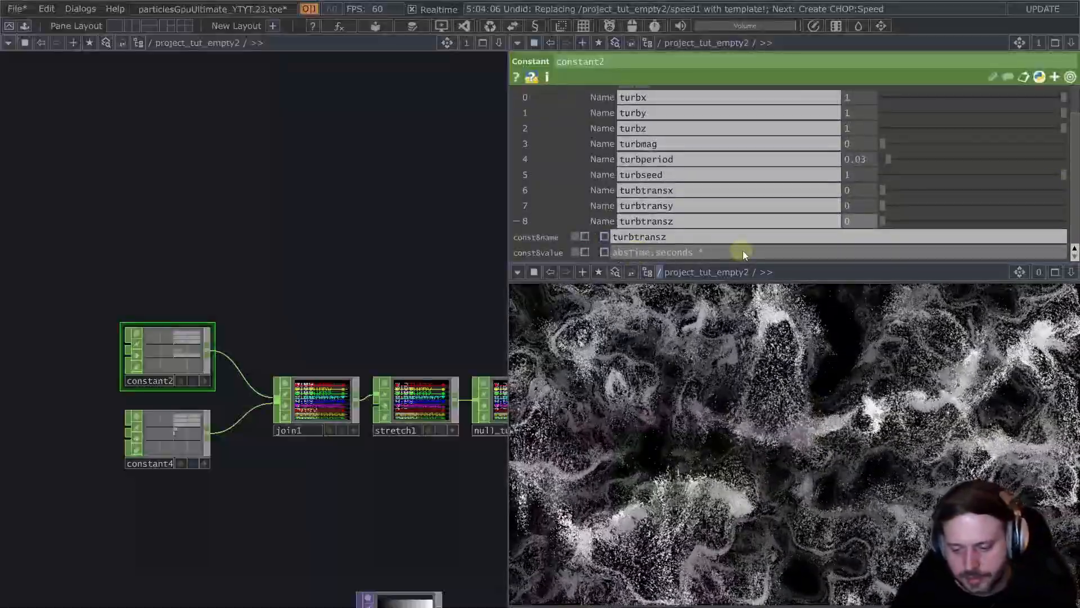
type(" 0.1")
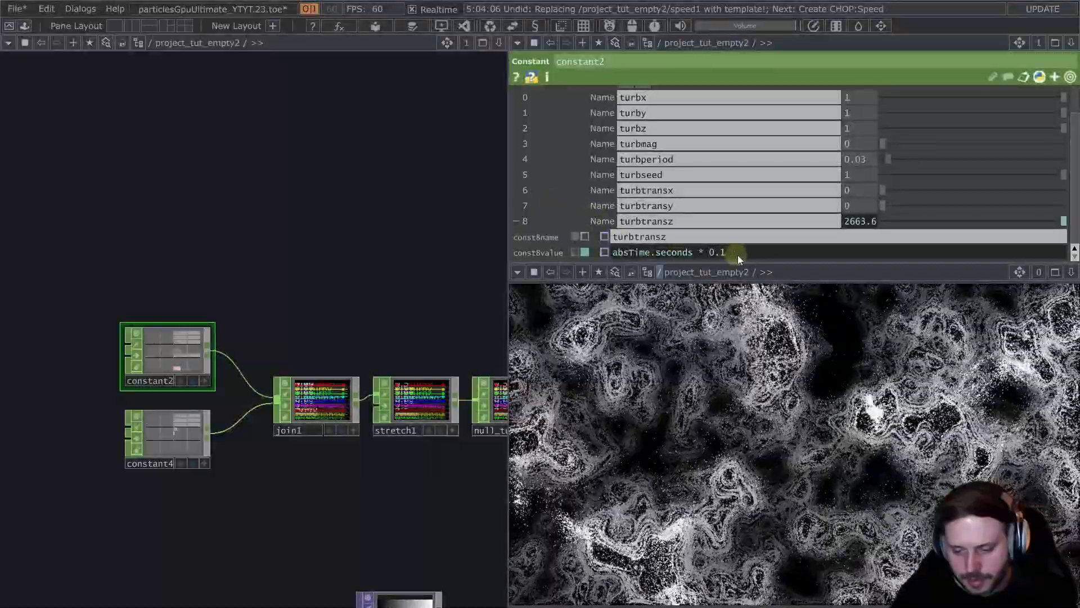
- Reference constant2's turbtransz value in constant4's turbtransz so both constants share the same animation
left_click_drag(738, 255, 543, 238)
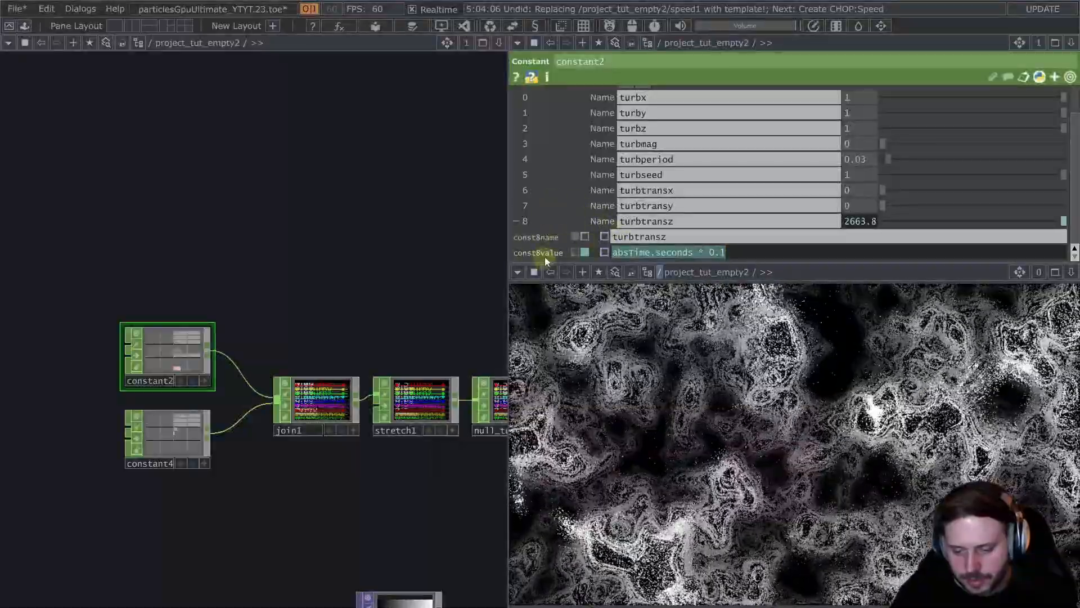
left_click(161, 424)
key("p")
left_click_drag(626, 245, 426, 253)
left_click(439, 258)
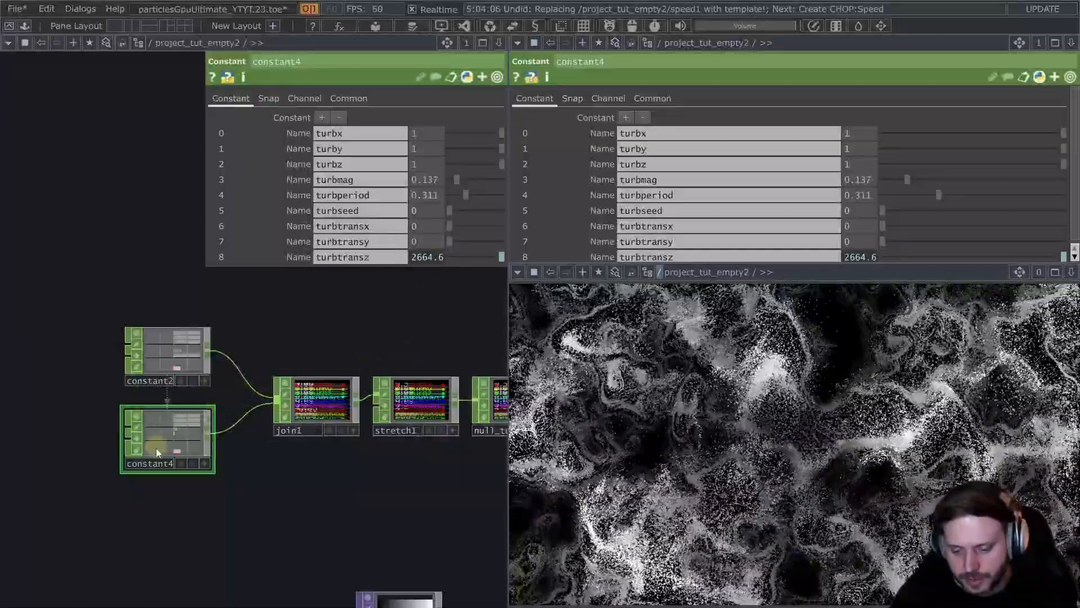
- Compare the turbtransz expressions of constant2 and constant4, try constant mode on constant4's turbtransz, and undo it
scroll(157, 447, "up", 3)
left_click(298, 256)
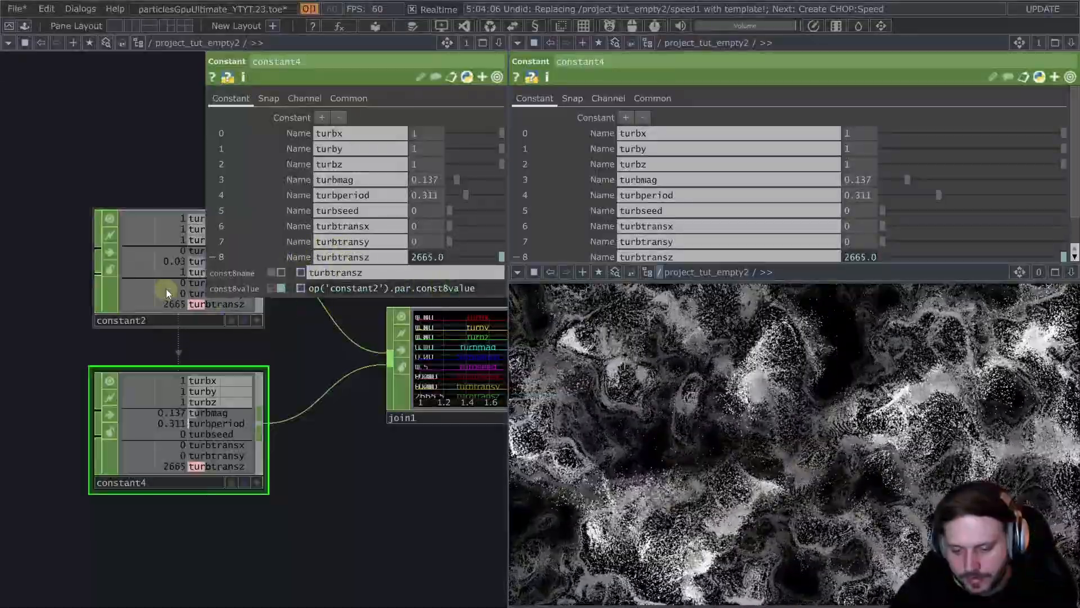
left_click(153, 268)
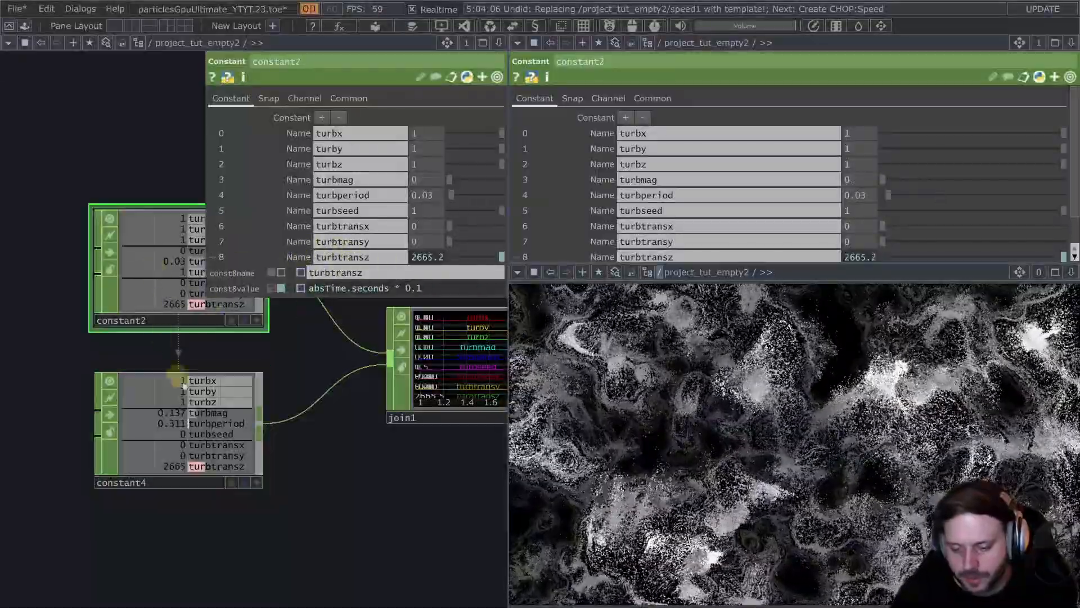
left_click(204, 431)
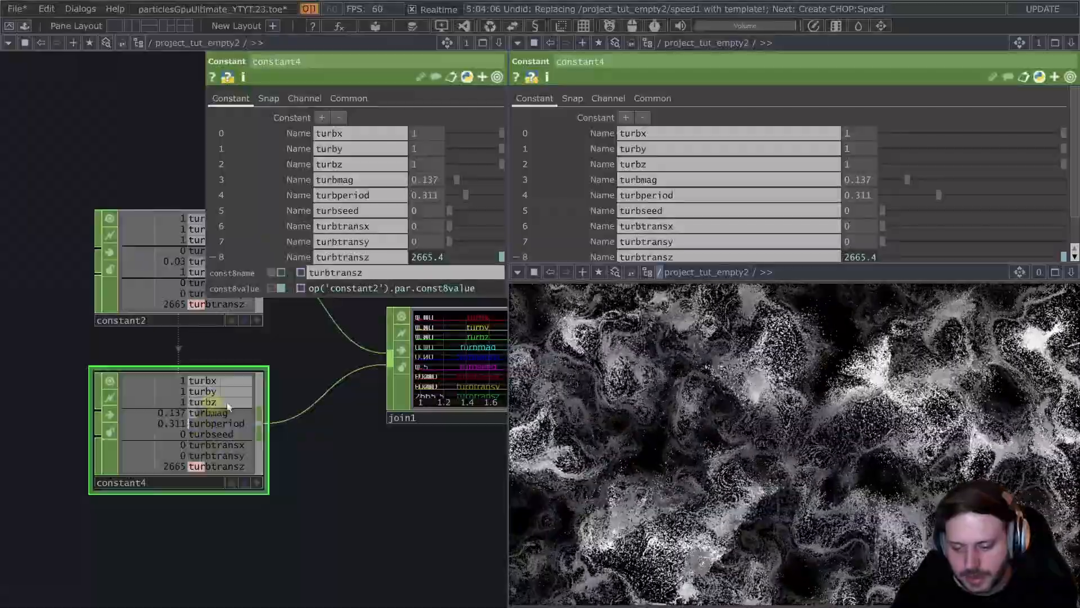
left_click(172, 280)
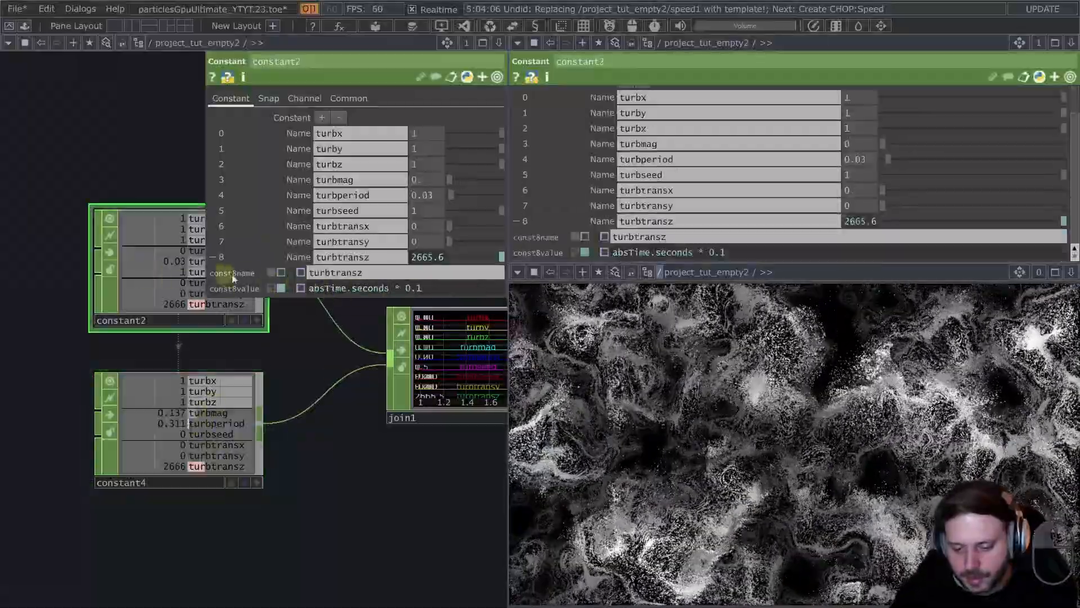
left_click(271, 287)
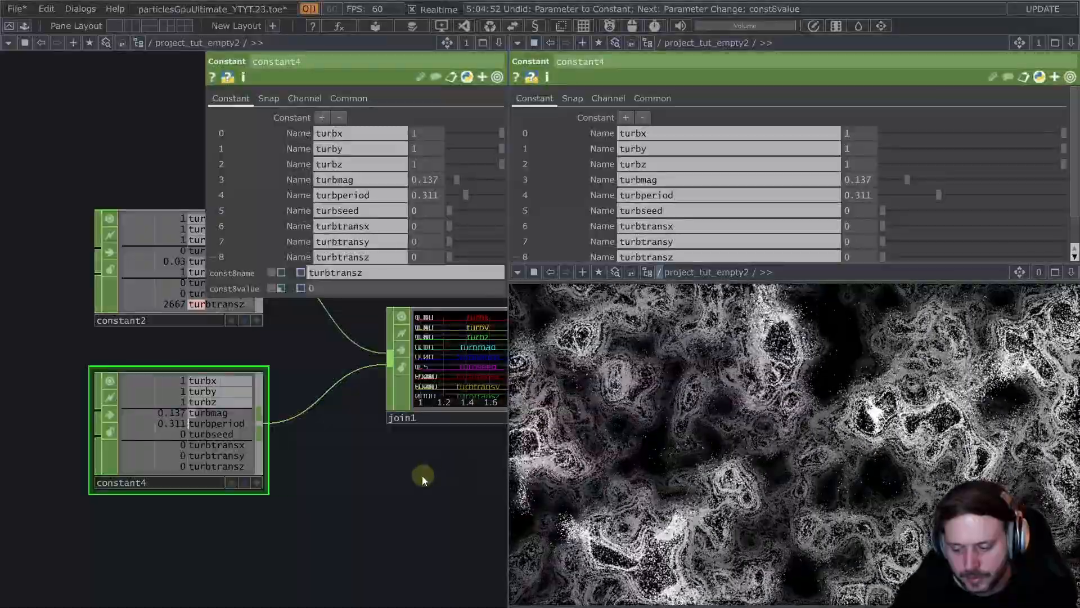
key("ctrl+z")
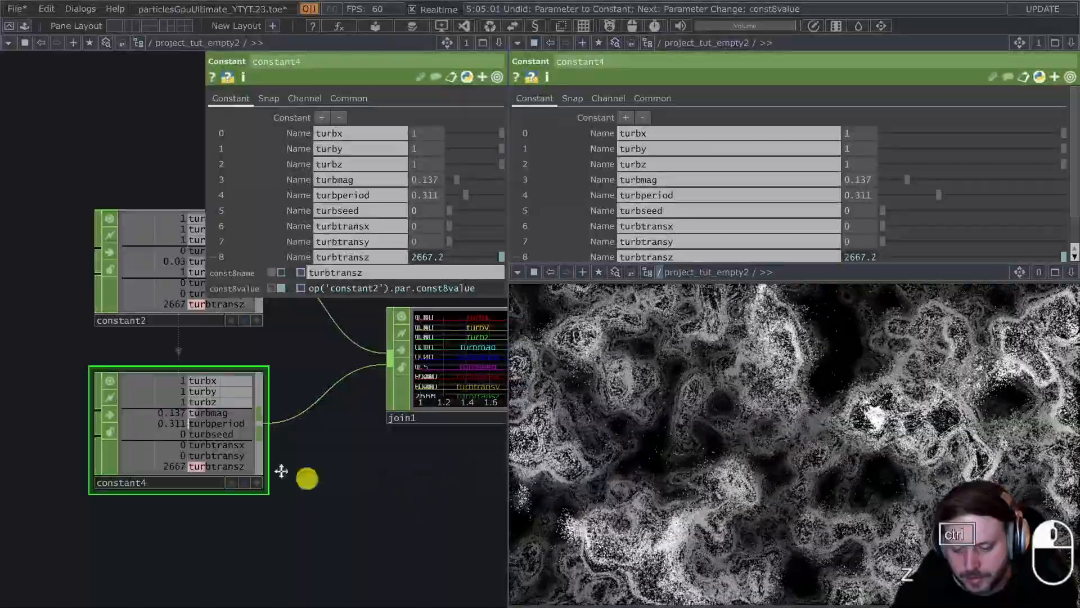
- Make room between remap1 and null3 and insert a Function TOP on the wire between them
scroll(200, 431, "down", 8)
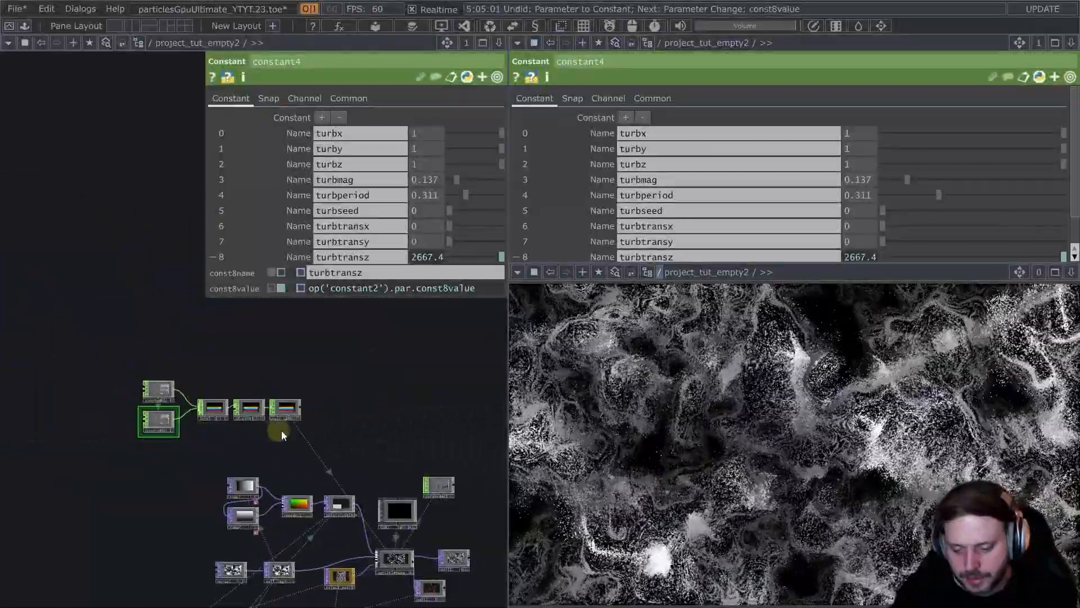
left_click_drag(342, 412, 241, 354)
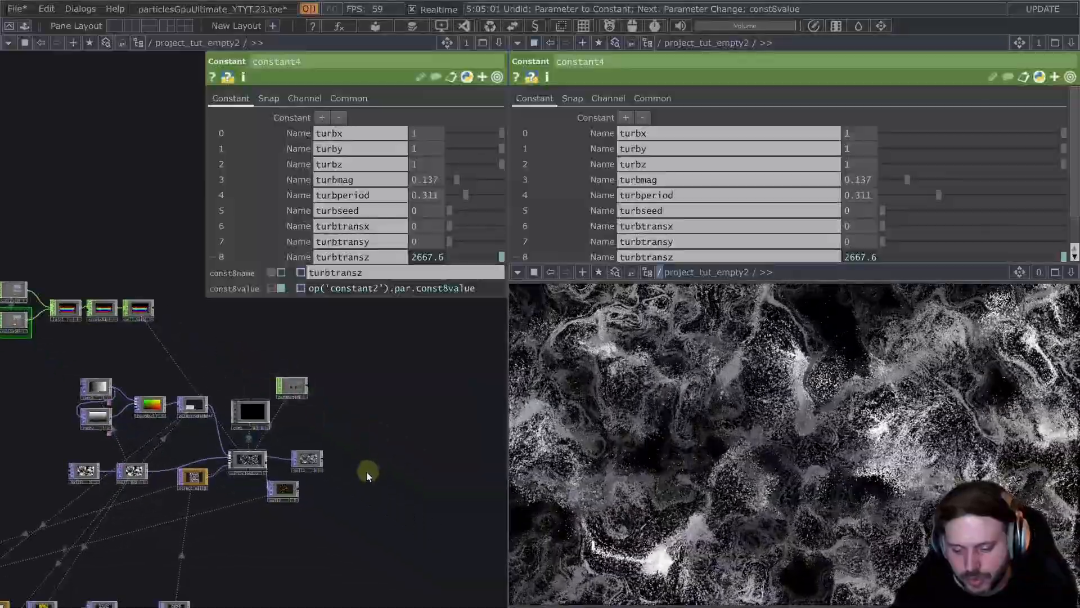
scroll(363, 471, "up", 3)
scroll(360, 468, "down", 3)
left_click_drag(331, 486, 347, 254)
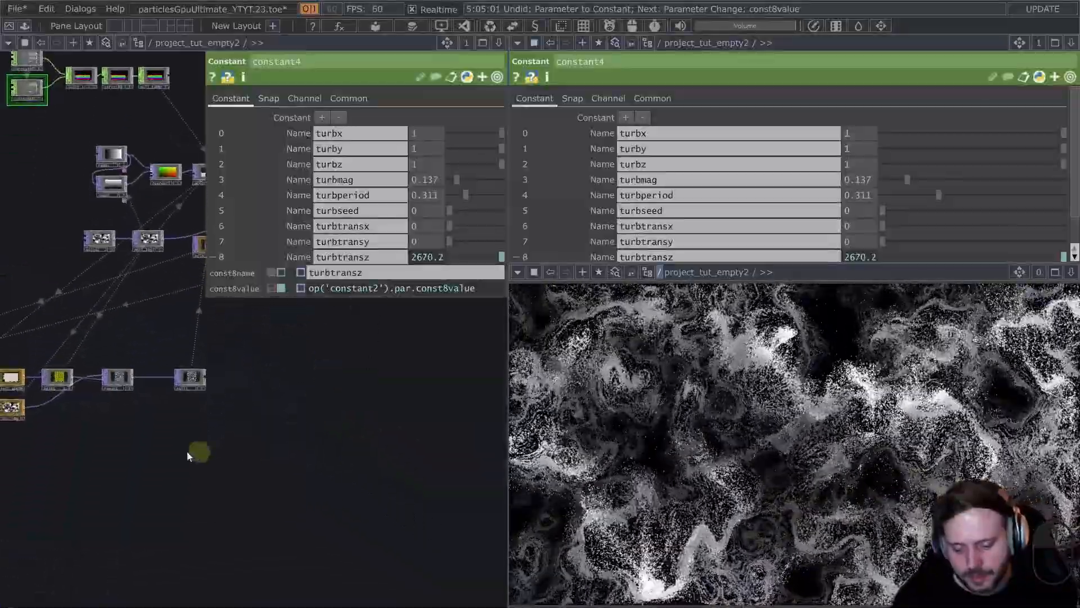
scroll(133, 402, "up", 5)
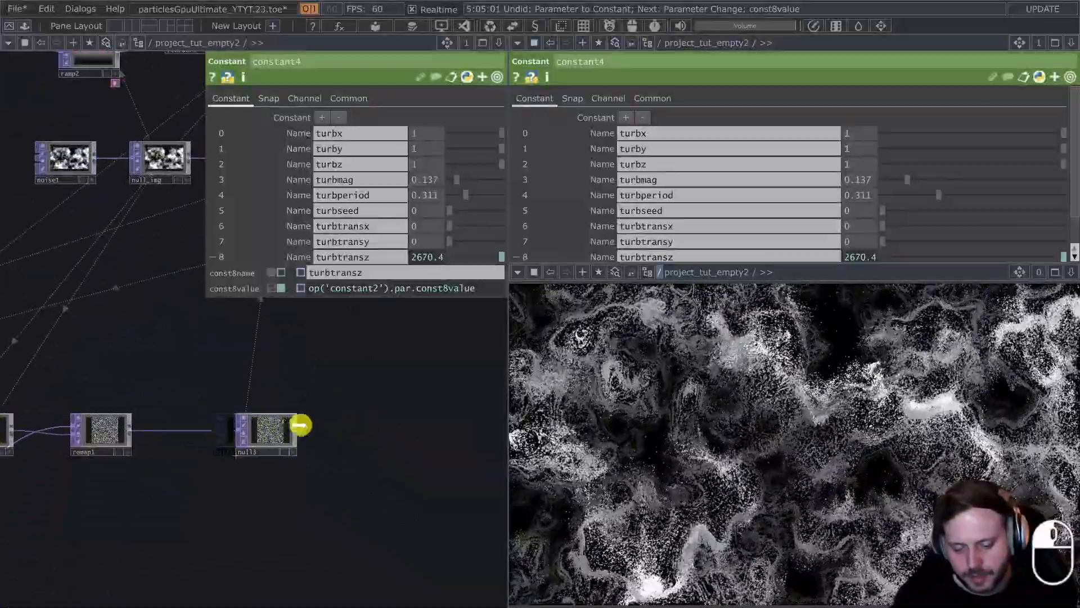
left_click_drag(301, 425, 358, 427)
right_click(130, 430)
type("f")
left_click(125, 256)
left_click(211, 439)
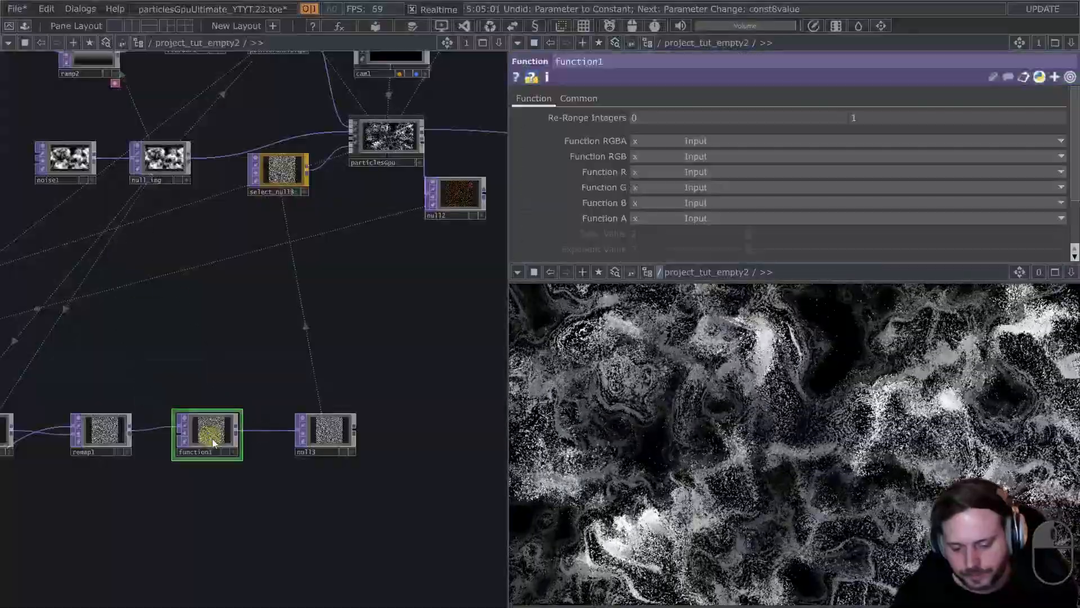
- Set function1's Function RGB to pow(x) Input1 ^ Exponent with an exponent value of 1.68
left_click(687, 157)
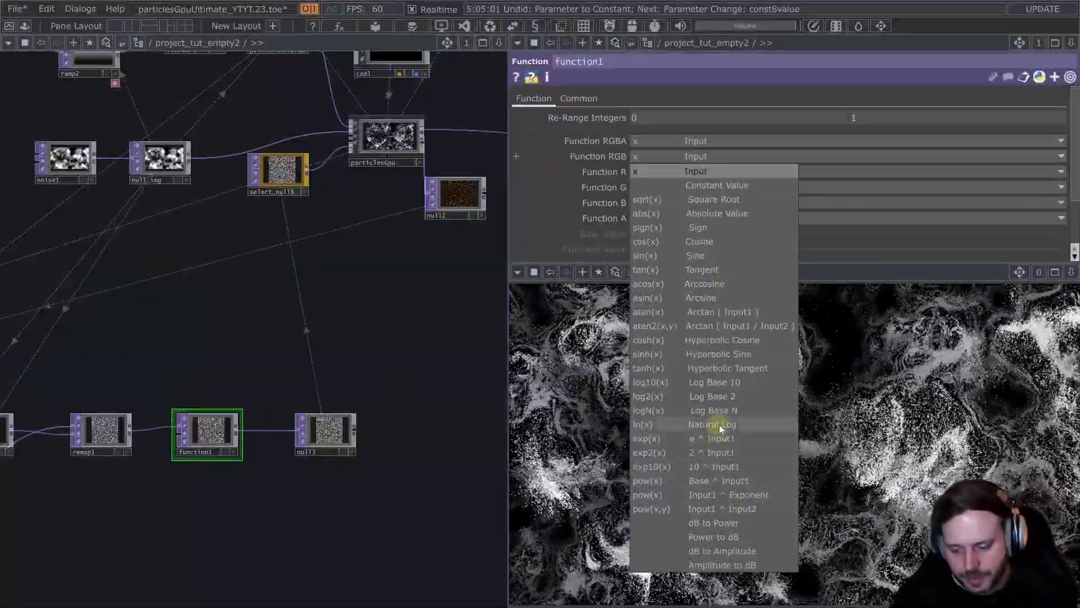
left_click(749, 495)
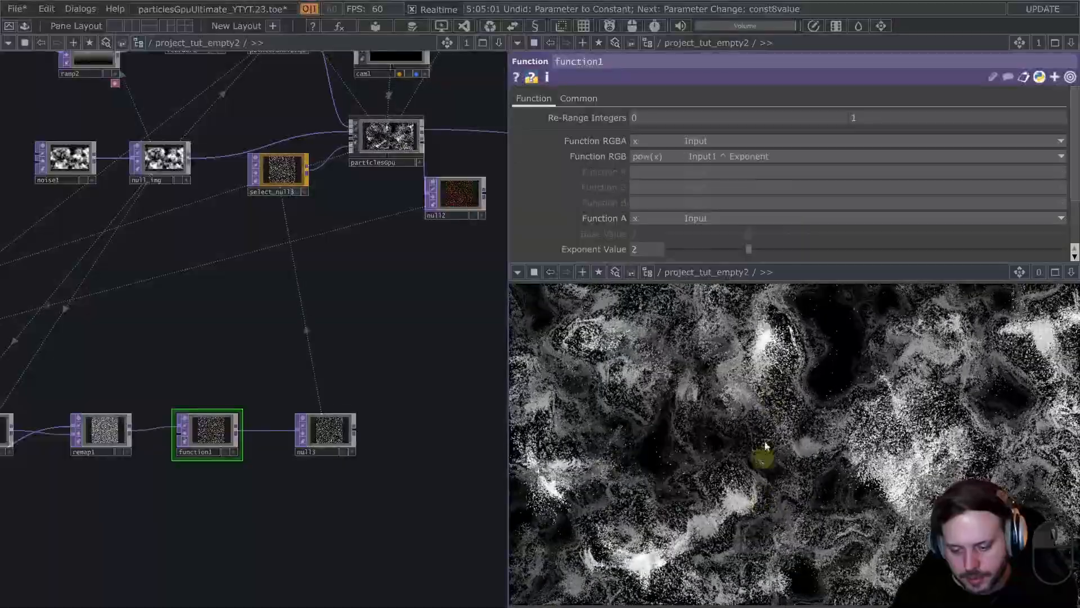
left_click_drag(760, 248, 986, 253)
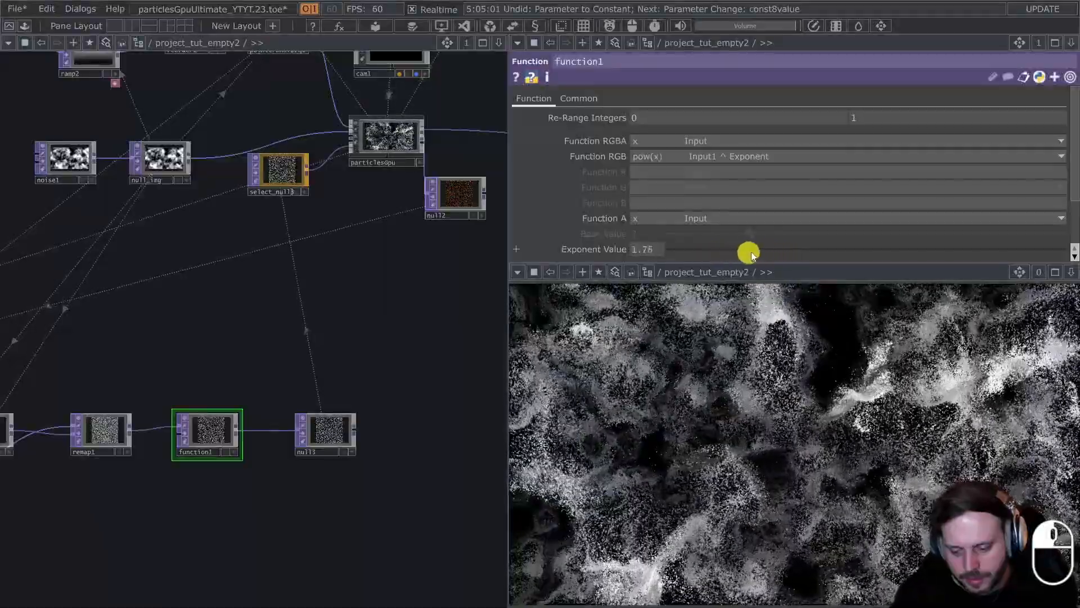
left_click_drag(752, 251, 737, 252)
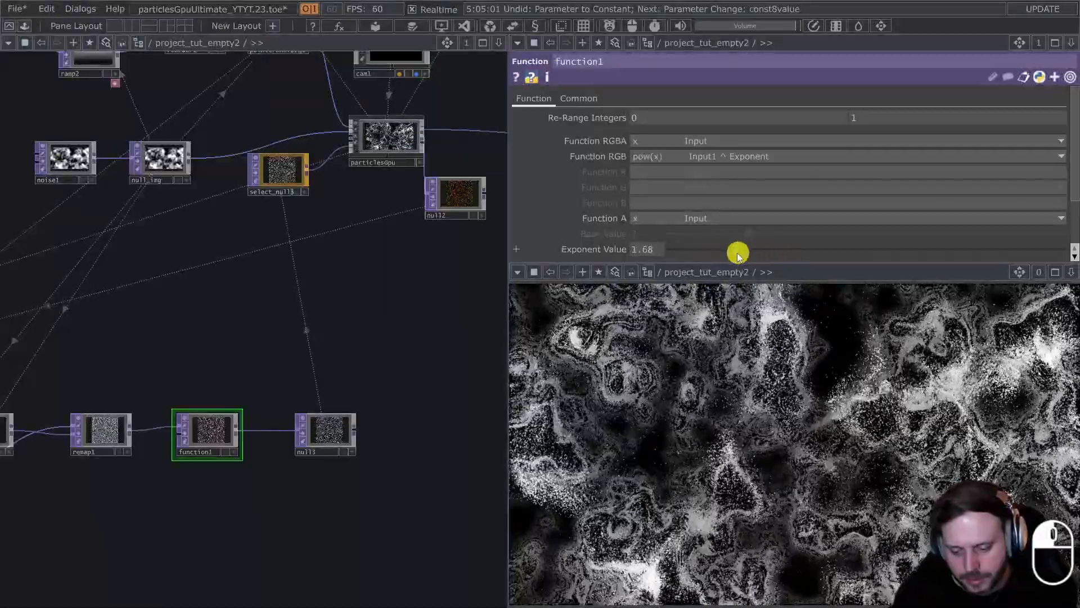
- Animate noise1's Z translate with the expression absTime.seconds *0.1
left_click_drag(257, 319, 278, 511)
scroll(278, 511, "down", 3)
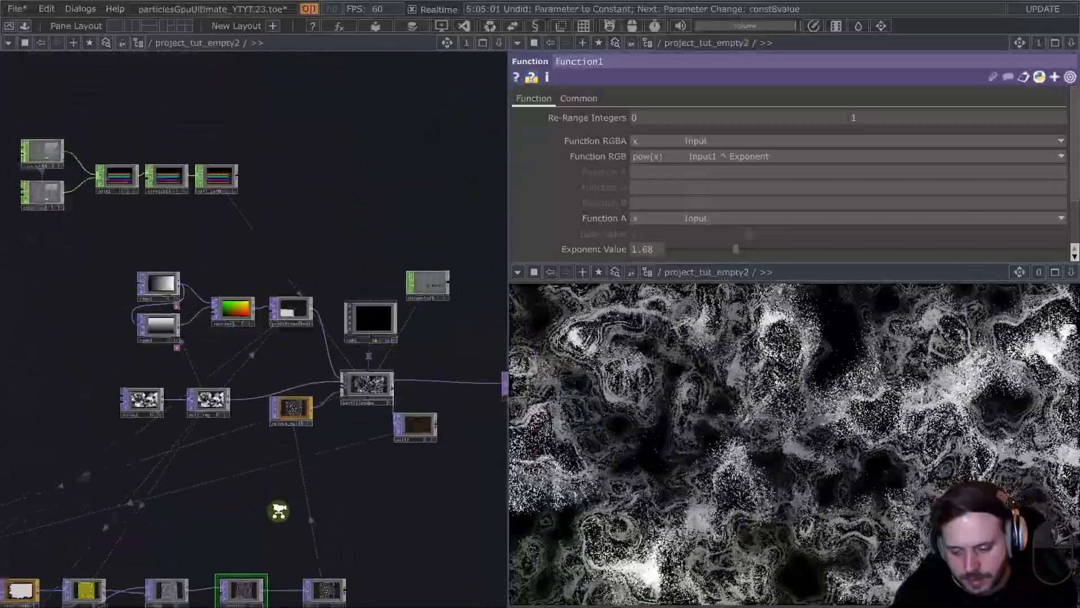
middle_click_drag(278, 511, 279, 463)
left_click_drag(279, 463, 284, 309)
middle_click_drag(144, 147, 230, 416)
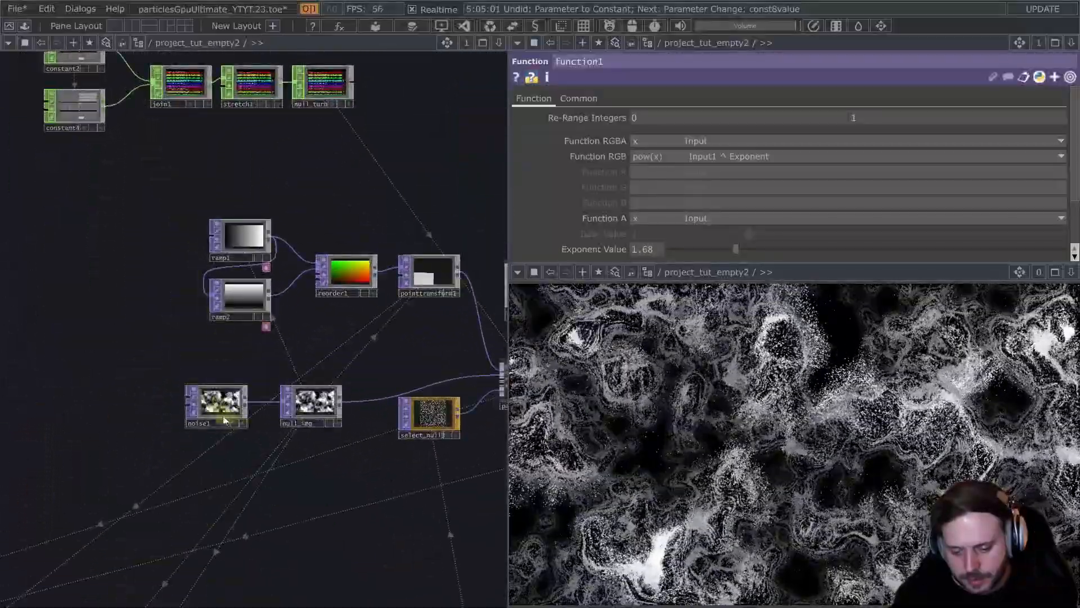
left_click(225, 419)
scroll(647, 125, "up", 2)
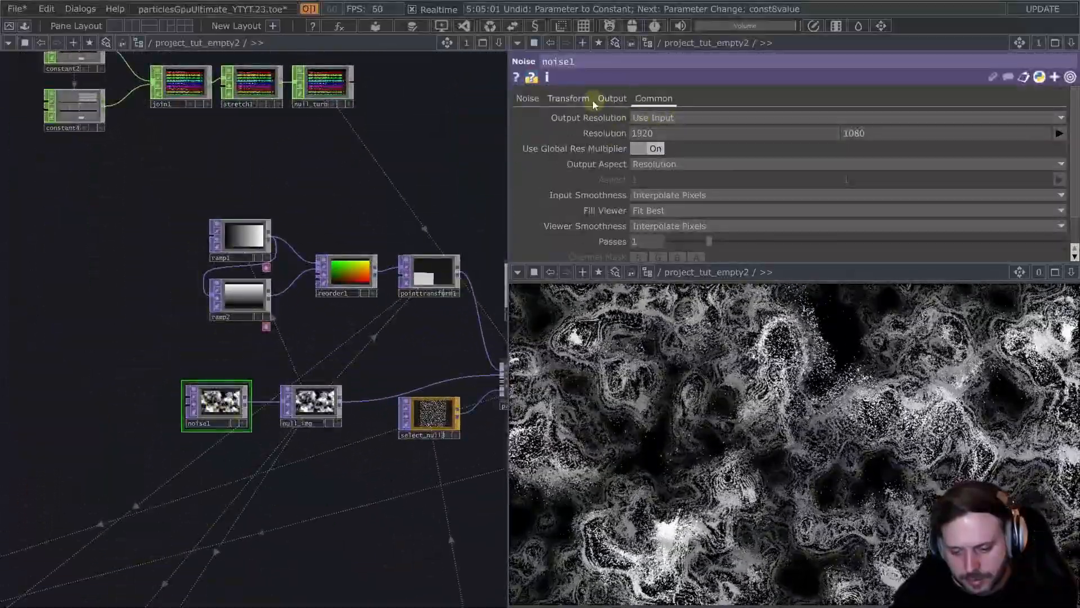
left_click(590, 99)
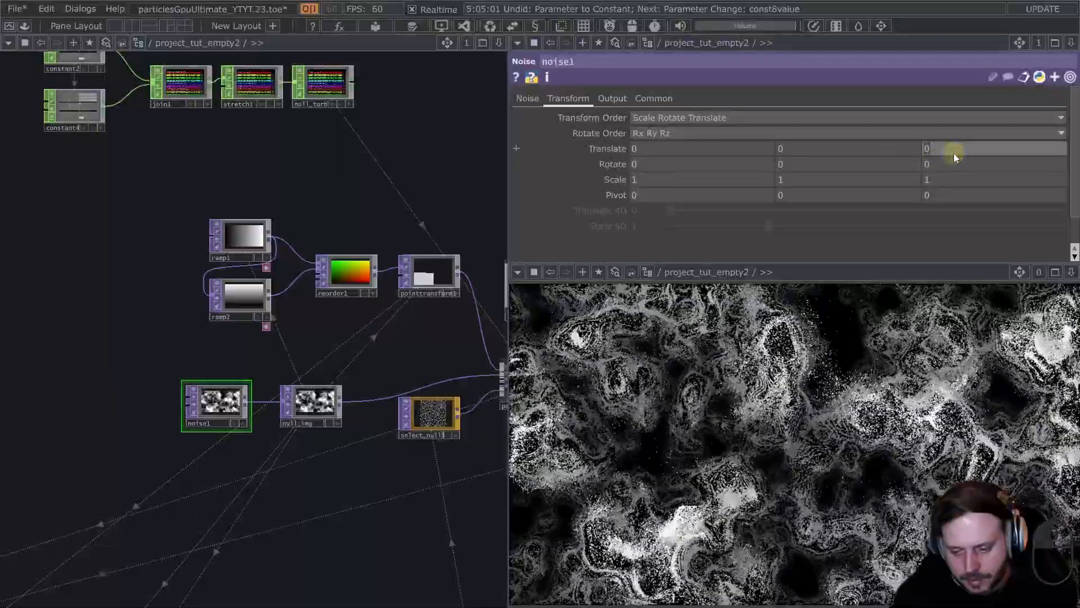
type("#AT *0.1")
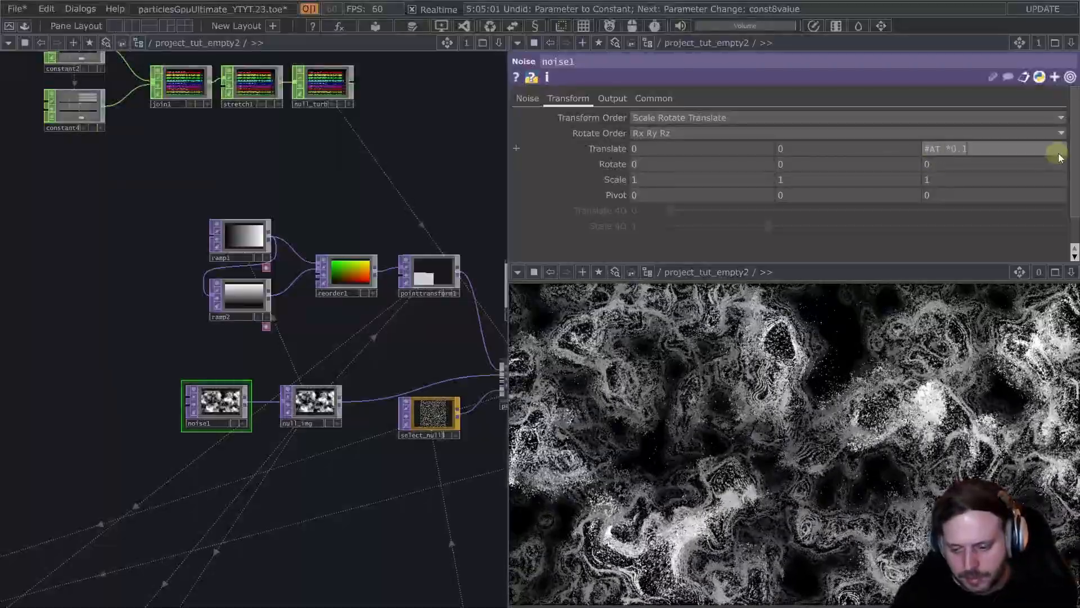
key("Return")
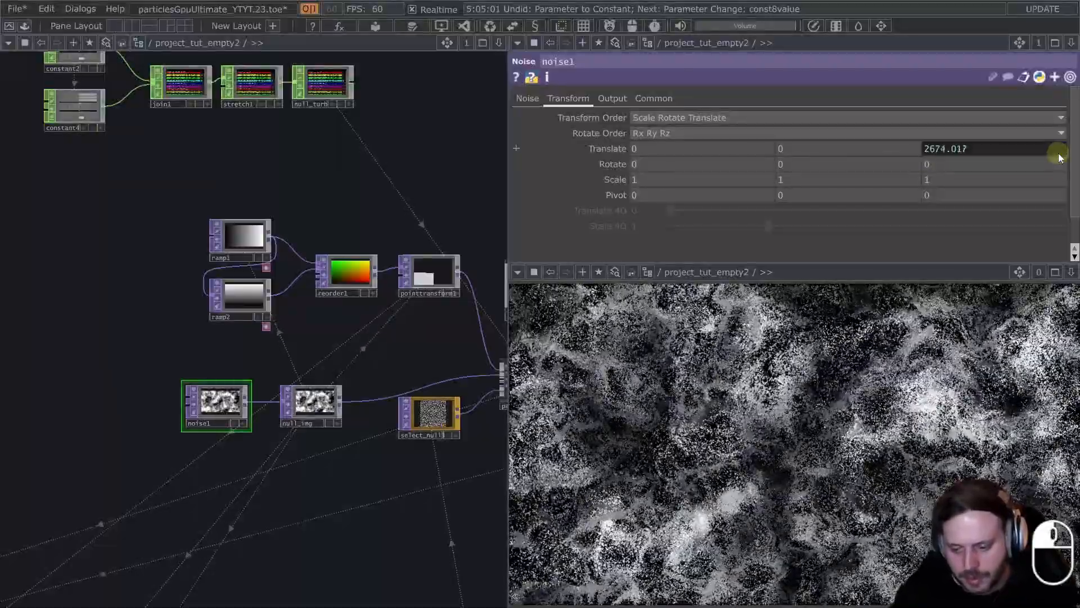
- Slow noise1's Z translate animation by changing its time multiplier to 0.05
left_click(1058, 153)
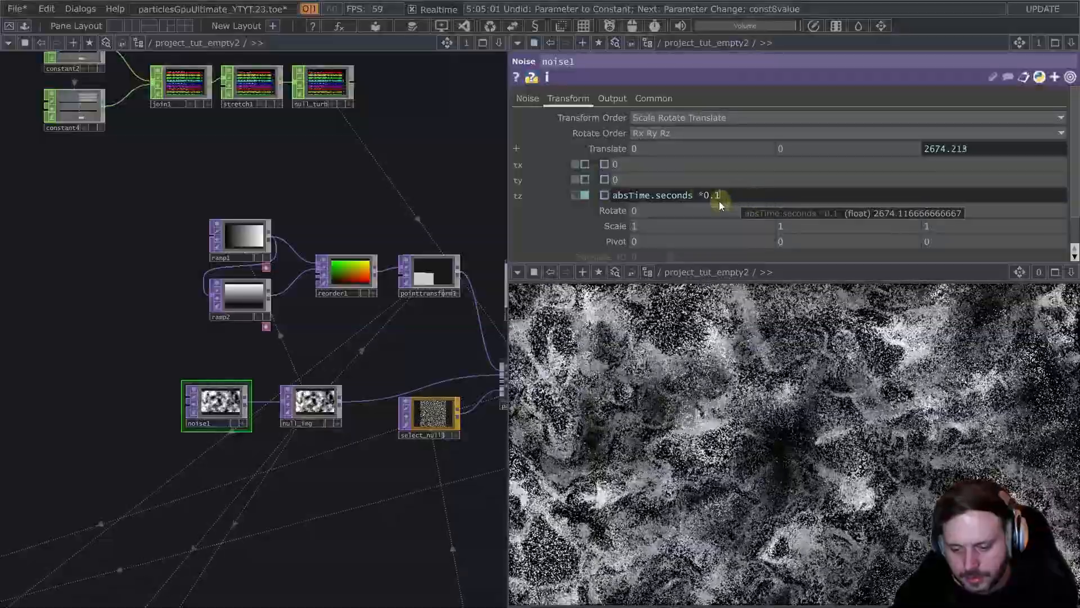
key("BackSpace")
type("05")
key("Return")
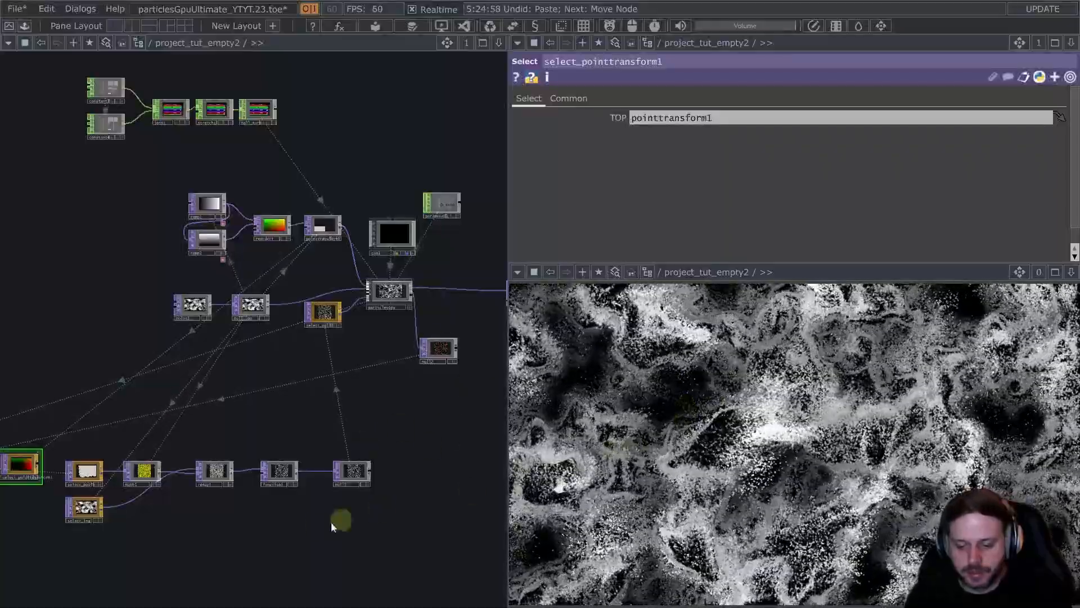
- Duplicate function1 and null3 as a second branch from remap1, placed just below the originals
scroll(329, 519, "up", 4)
scroll(313, 501, "down", 1)
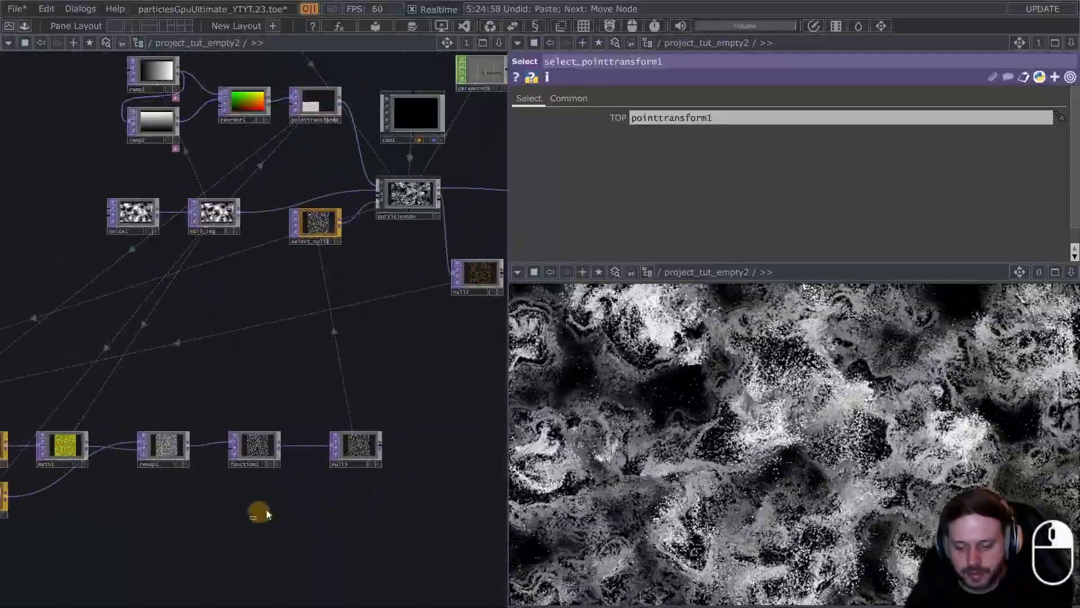
left_click_drag(266, 509, 396, 400)
key("ctrl+c")
key("ctrl+v")
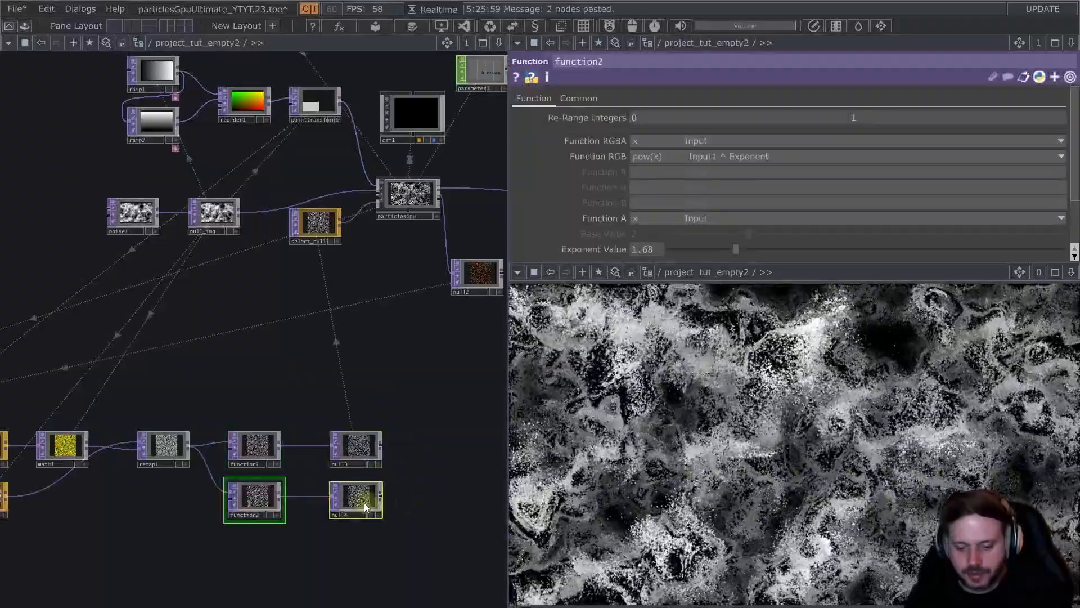
- Rename the null after function1 as null_eturb and update all parameters that reference it
left_click(364, 502)
scroll(363, 501, "up", 5)
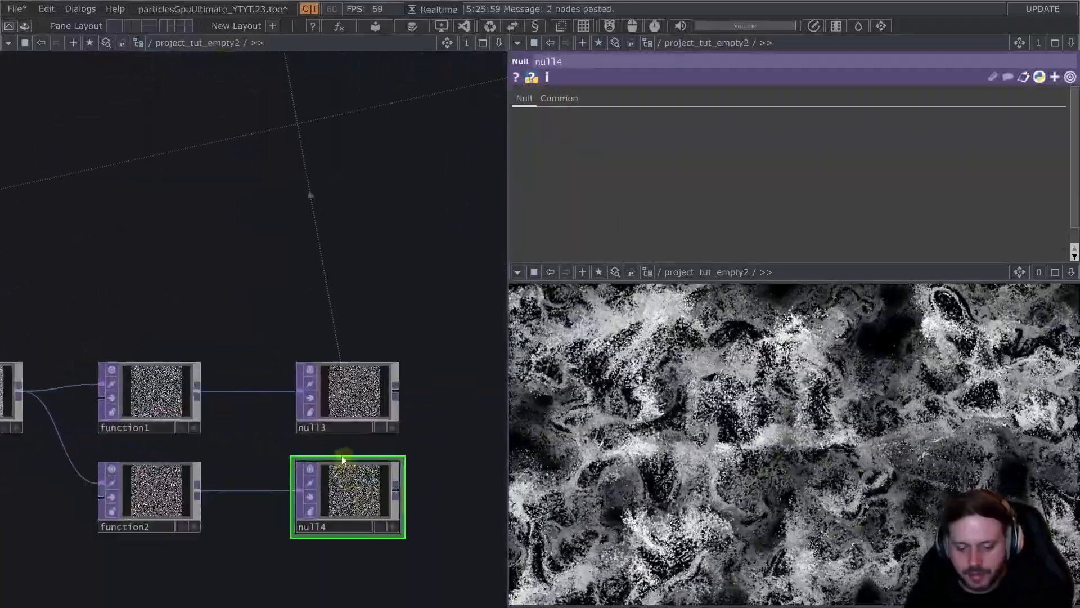
left_click(360, 427)
key("BackSpace")
type("_")
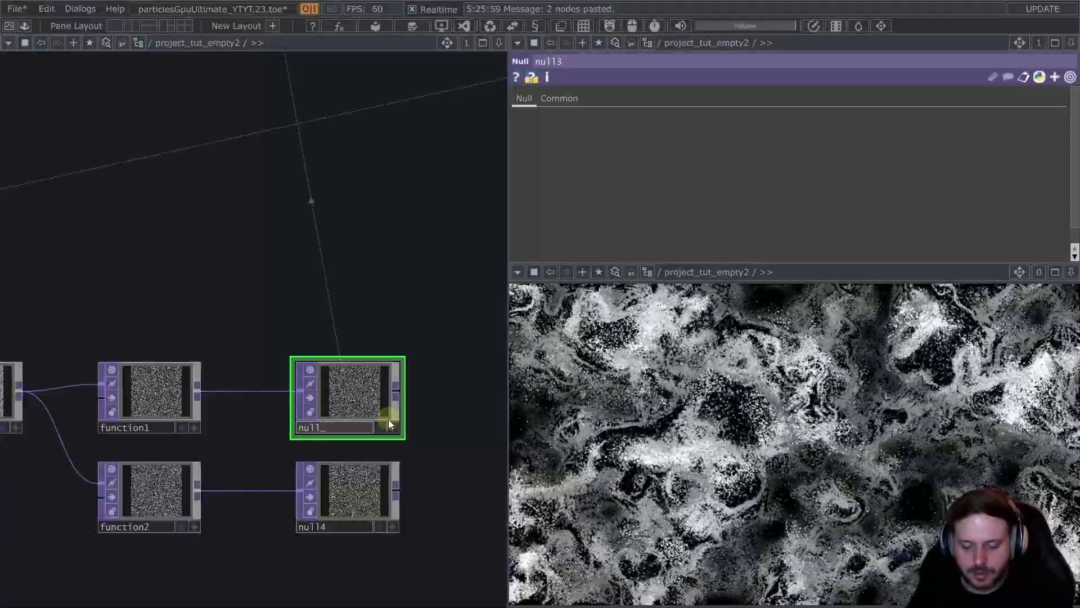
type("eturb")
key("Return")
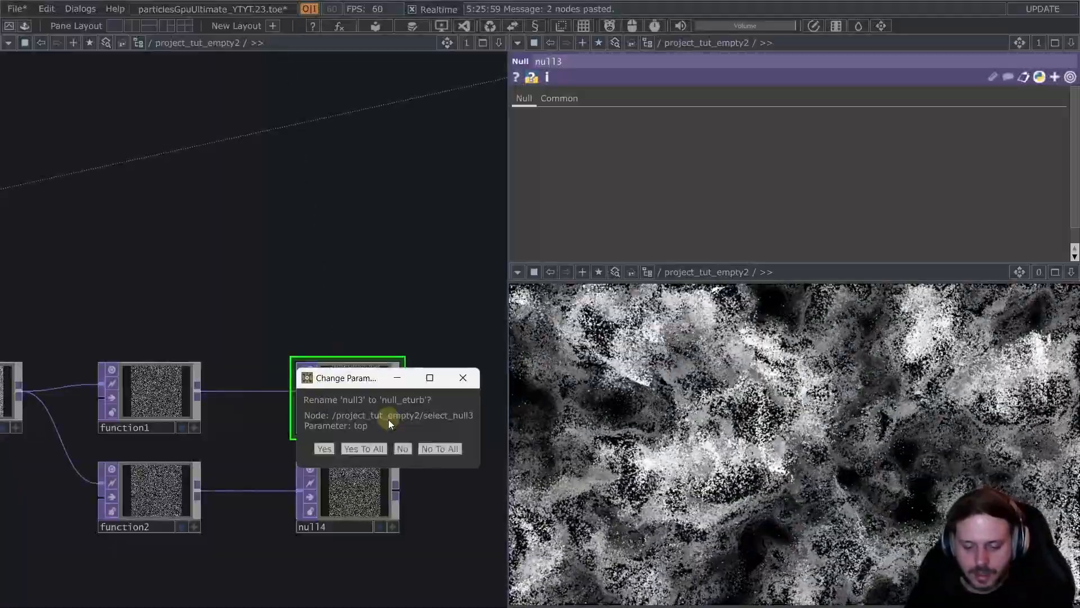
left_click(360, 448)
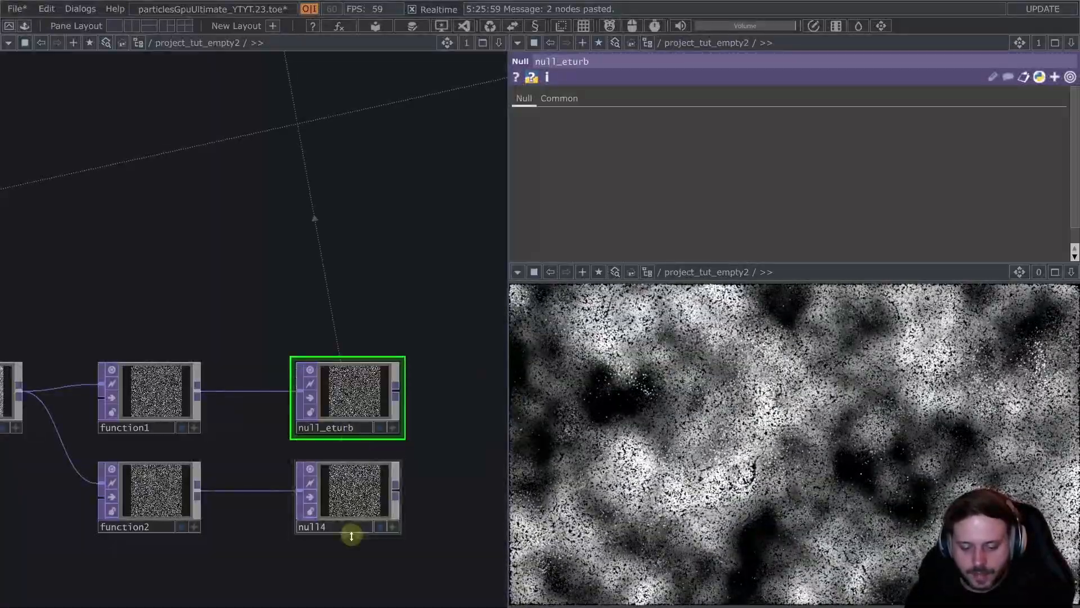
- Rename the null after function2 as null_esize
left_click(335, 525)
key("BackSpace")
type("_esize")
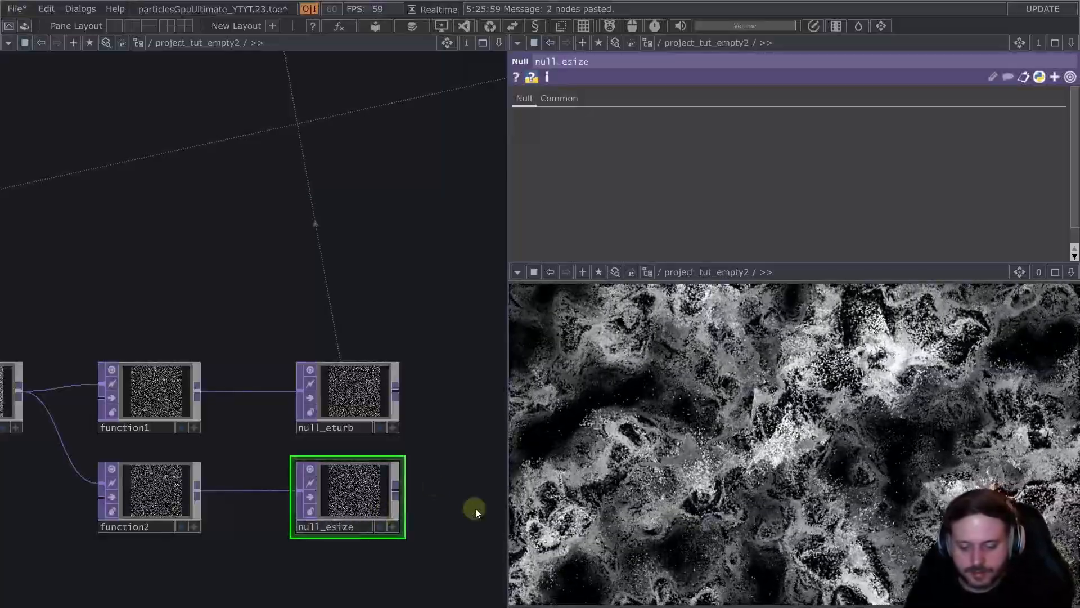
- Create a Select TOP referencing null_esize and place it just below select_null3
scroll(475, 511, "down", 5)
left_click_drag(356, 460, 313, 241, "alt")
scroll(366, 200, "up", 5)
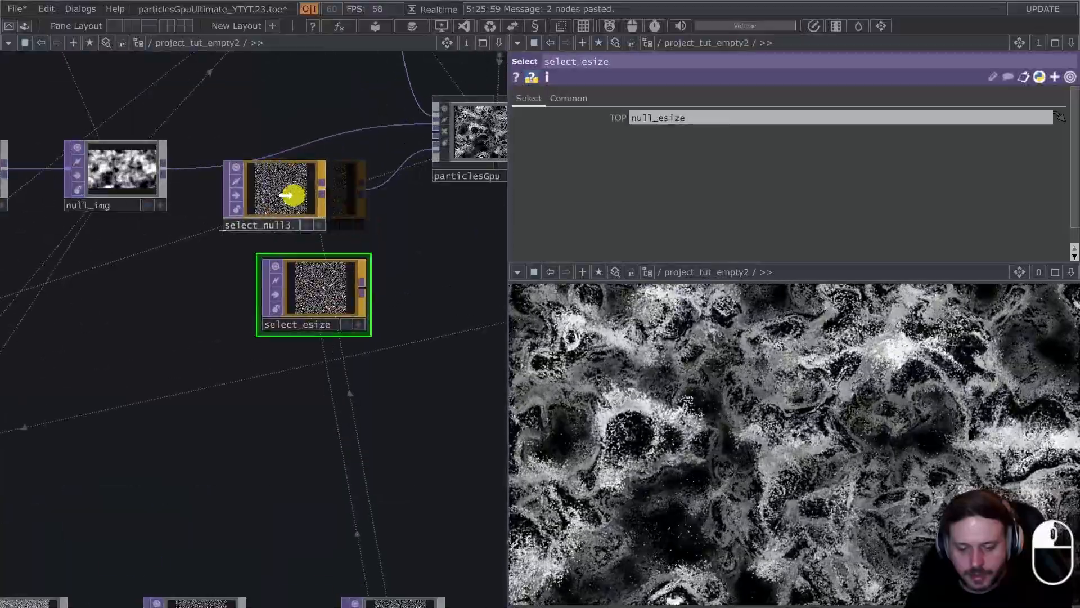
- Insert a Reorder TOP between select_null3 and particlesGpu, with select_esize connected as its second input
right_click(340, 181)
left_click(373, 172)
type("r")
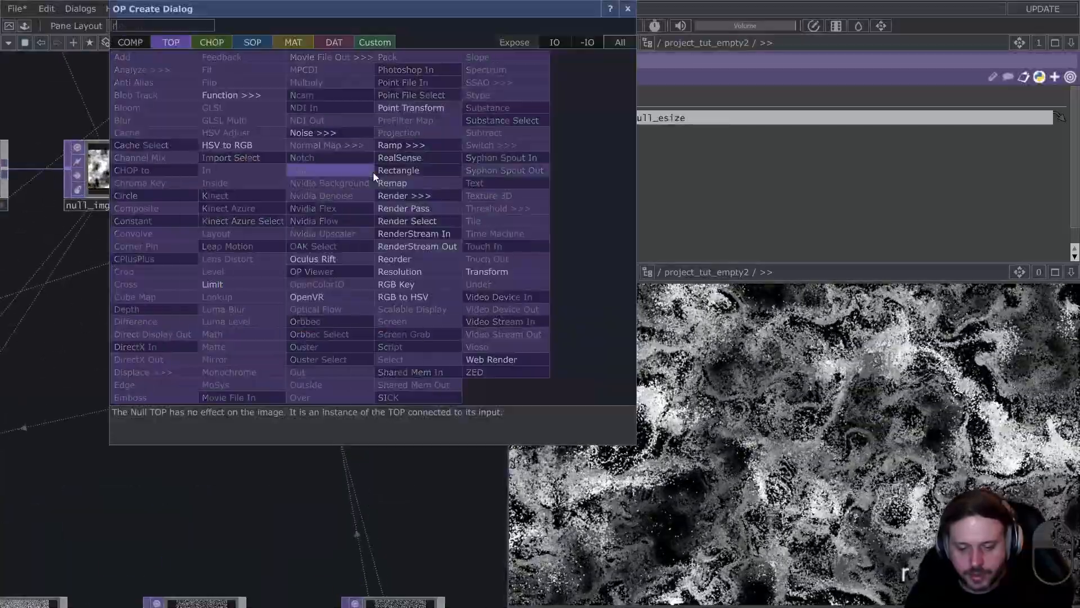
type("e")
left_click(414, 259)
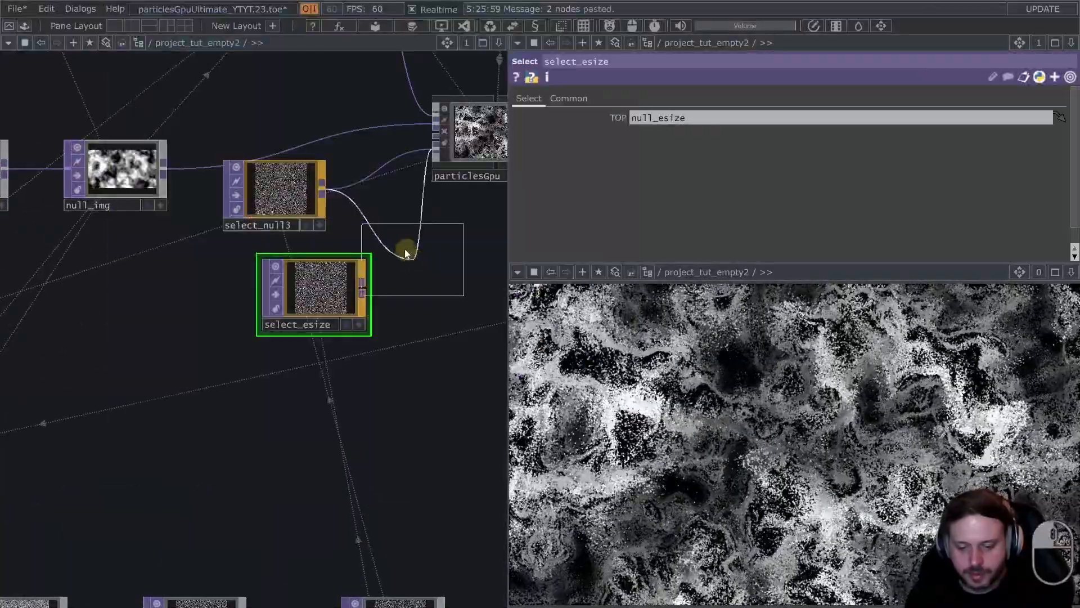
left_click(387, 194)
left_click_drag(327, 286, 371, 179)
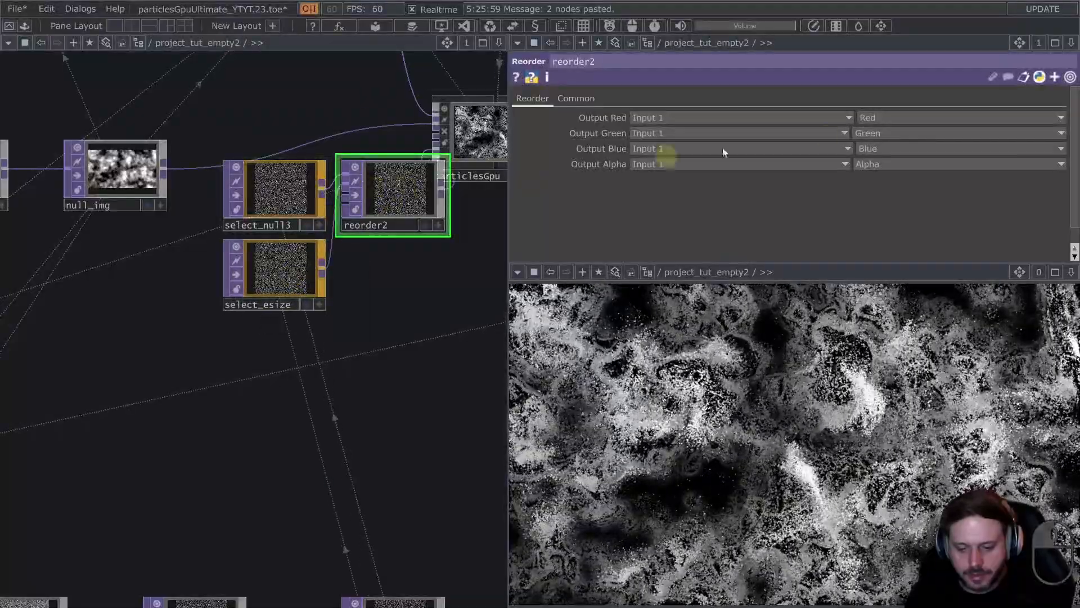
- Set reorder2's Output Green to Input 2 and move it with both Select TOPs away from particlesGpu
left_click(726, 149)
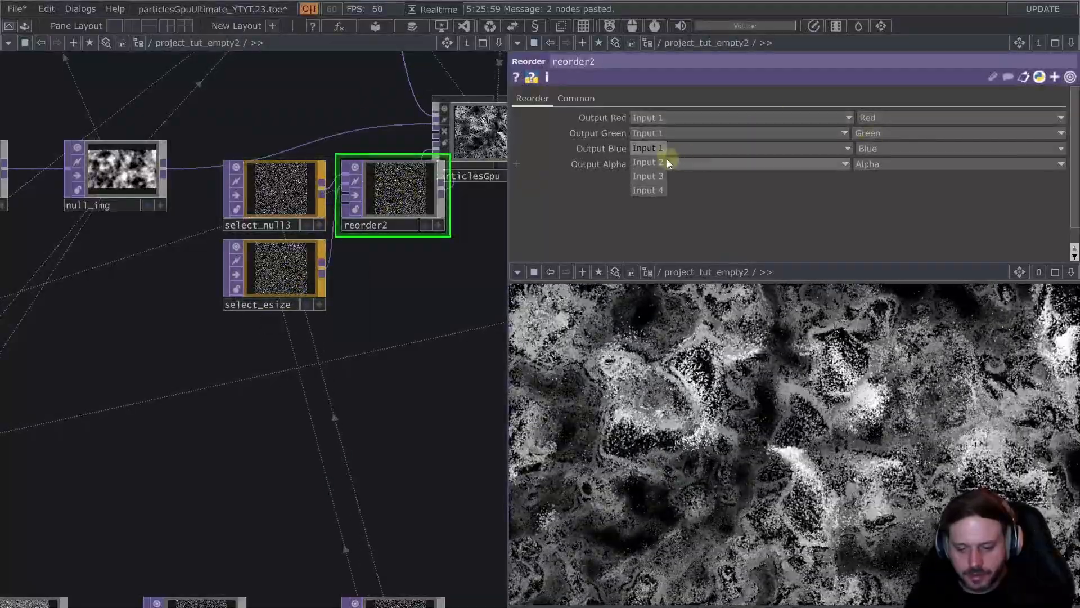
left_click(663, 161)
right_click_drag(205, 362, 376, 158)
left_click_drag(398, 197, 348, 286)
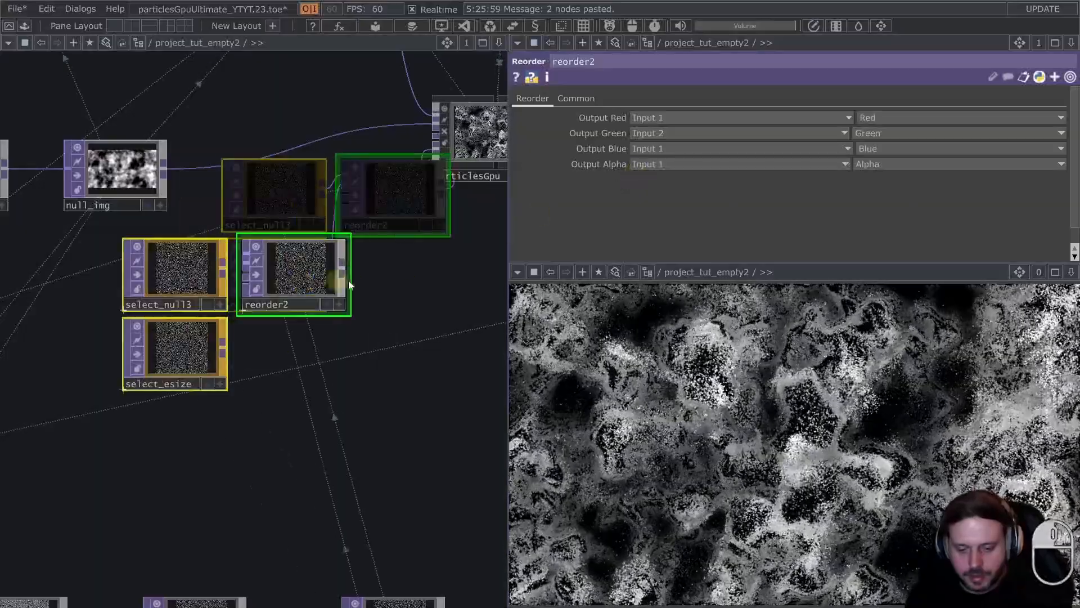
left_click_drag(285, 375, 104, 478)
- Set particlesGpu's Size Type to Effector G
left_click(323, 251)
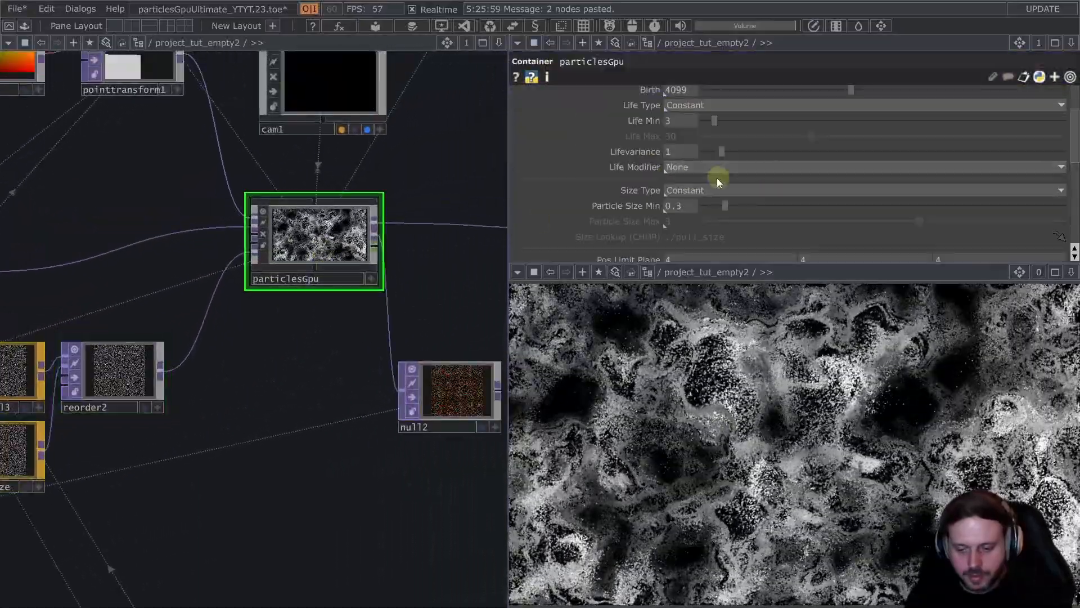
scroll(728, 175, "up", 3)
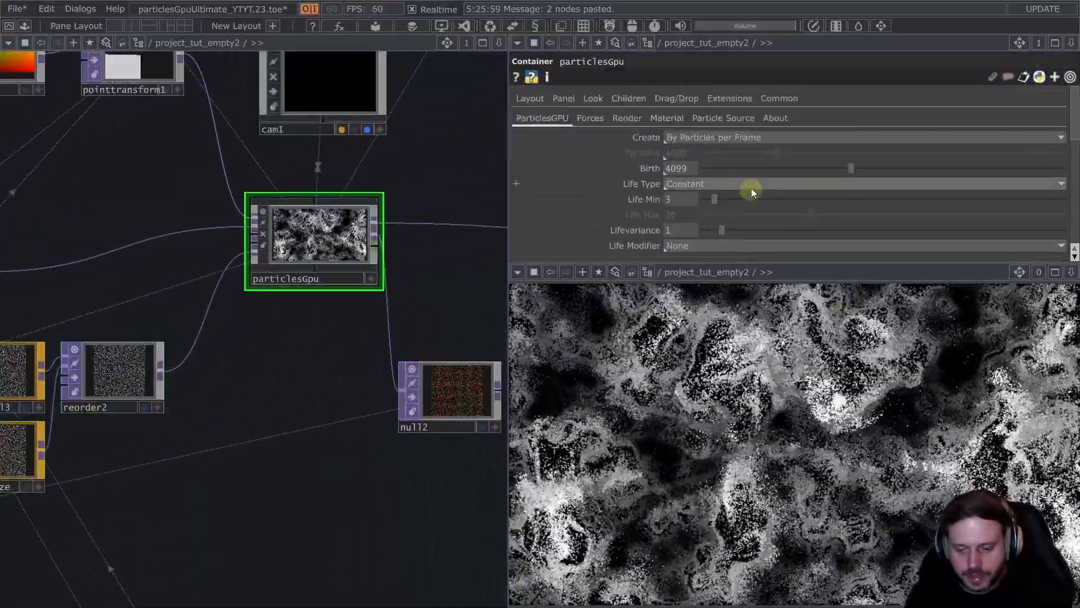
scroll(737, 187, "down", 2)
left_click(707, 206)
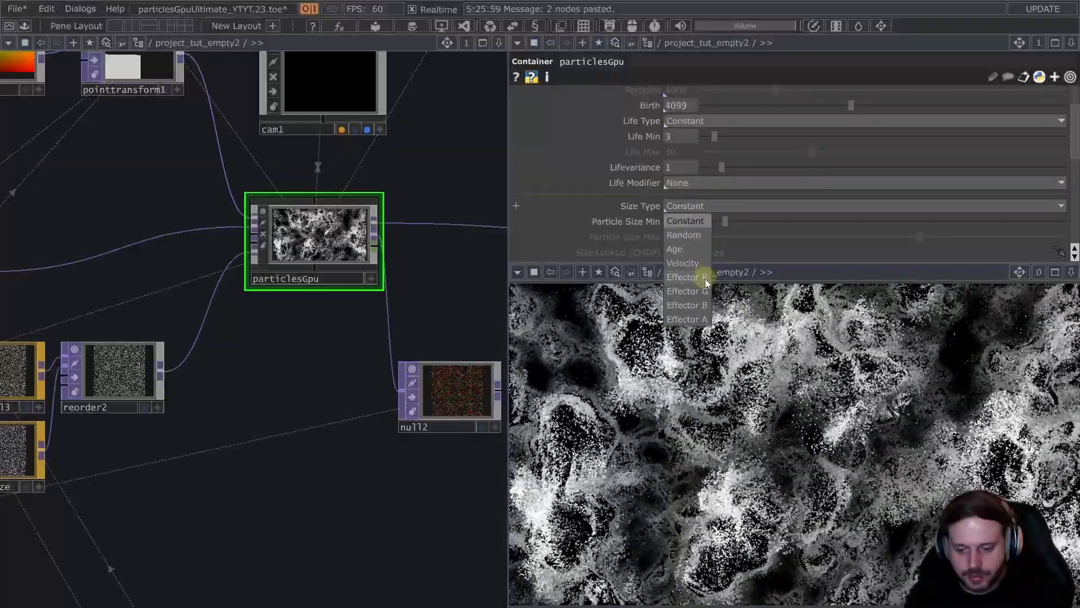
left_click(697, 290)
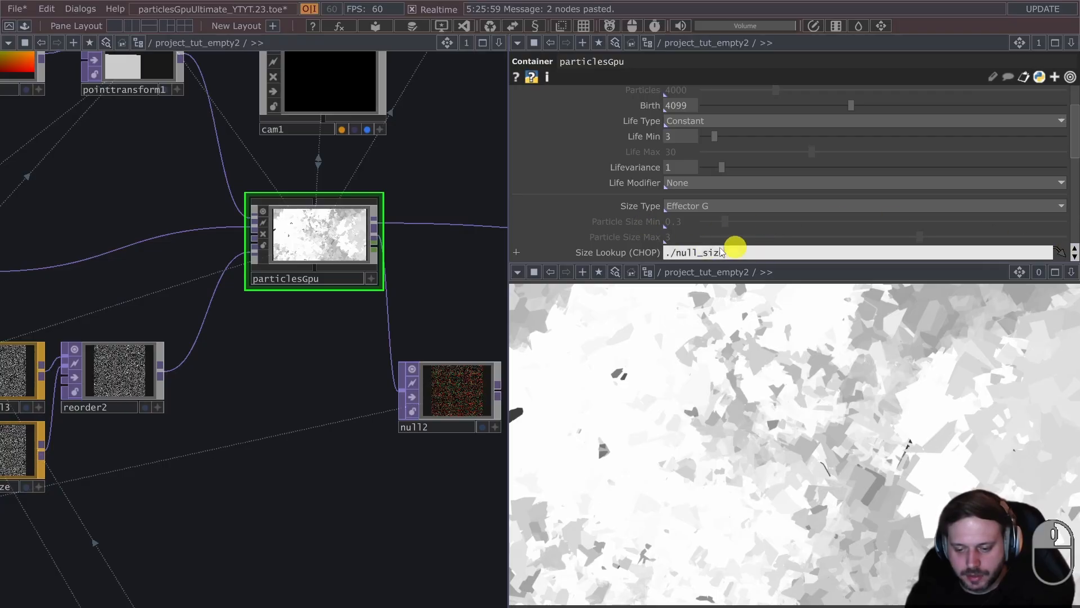
- Examine the default size lookup inside particlesGpu, including the pattern_size ramp feeding null_size
left_click(1058, 252)
scroll(355, 341, "up", 5)
scroll(354, 344, "down", 3)
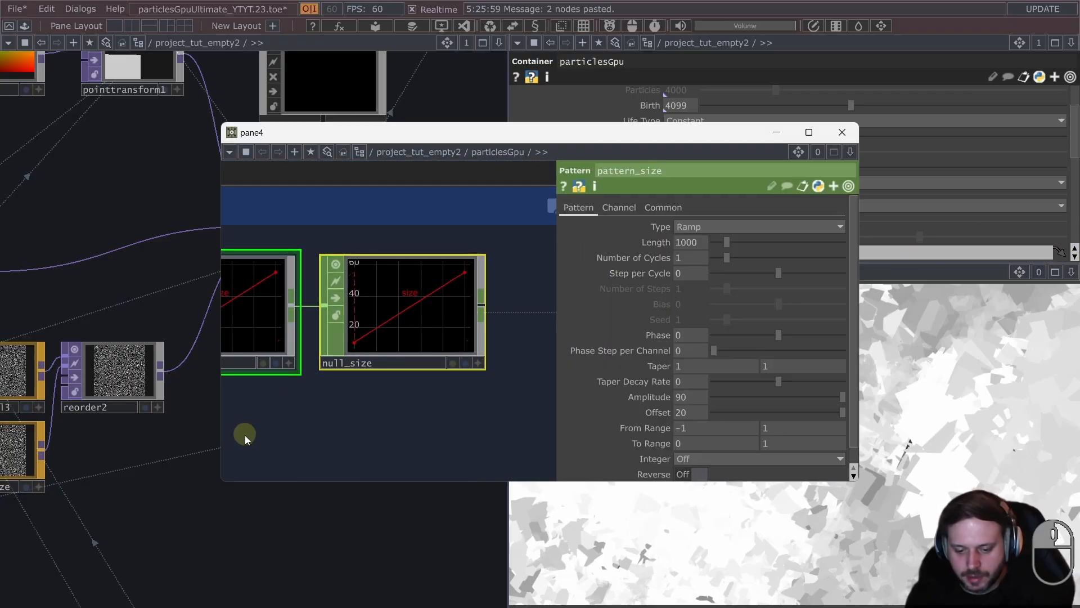
left_click_drag(332, 415, 460, 422)
scroll(294, 354, "up", 1)
scroll(294, 354, "up", 3)
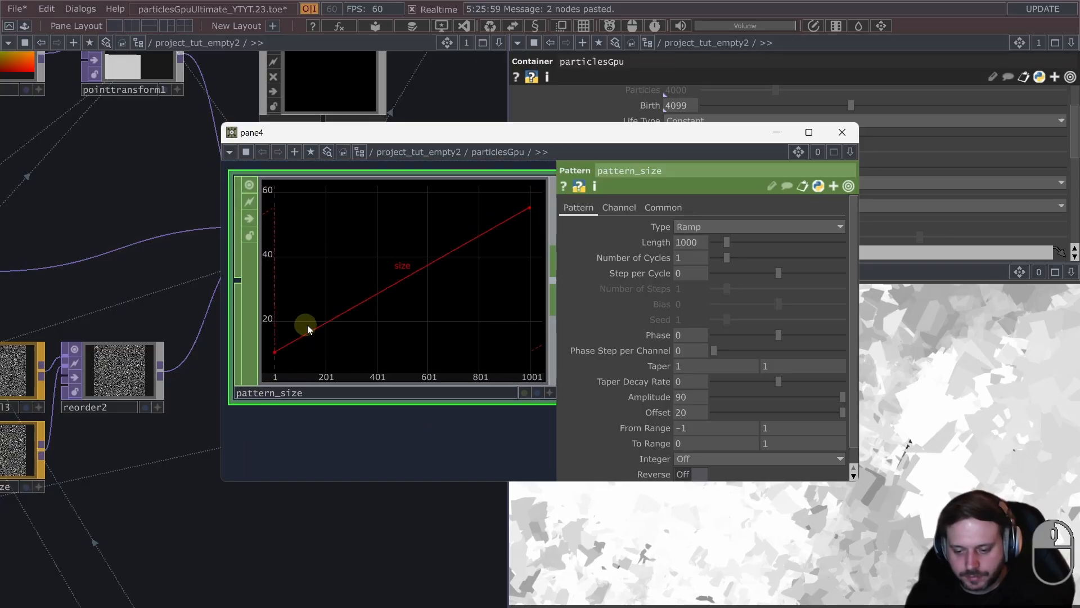
scroll(332, 319, "down", 3)
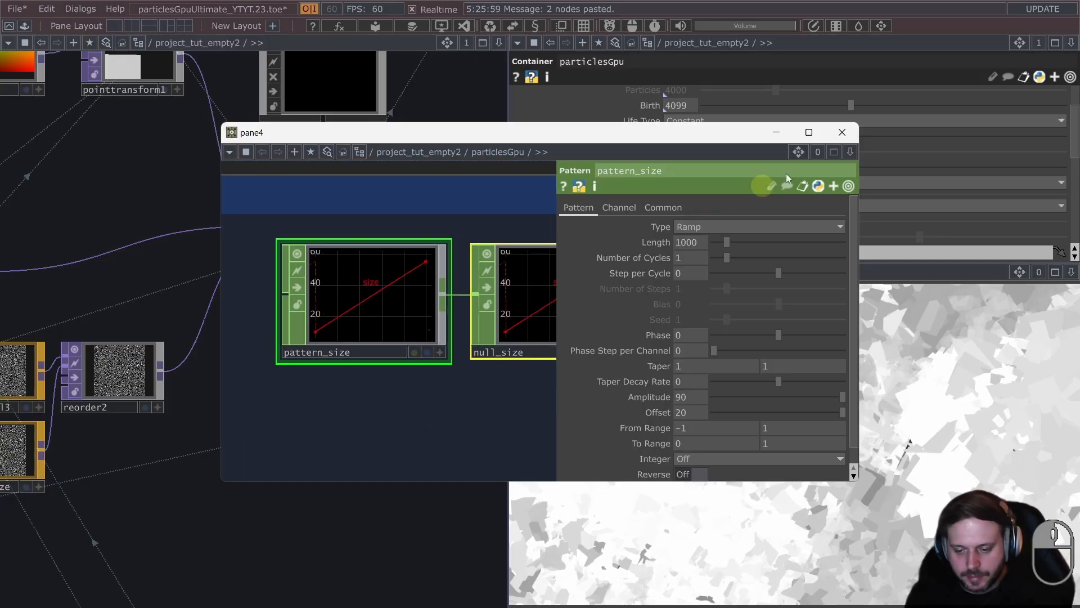
left_click(842, 132)
- Add a Pattern CHOP below particlesGpu and connect a Null CHOP to its output
scroll(331, 381, "down", 5)
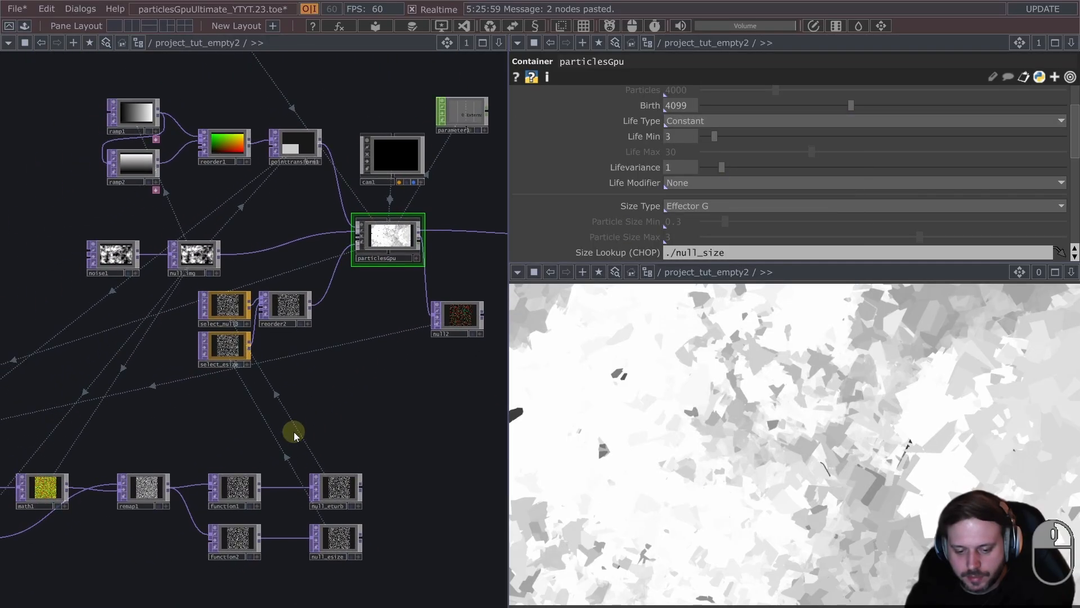
key("Tab")
left_click(128, 206)
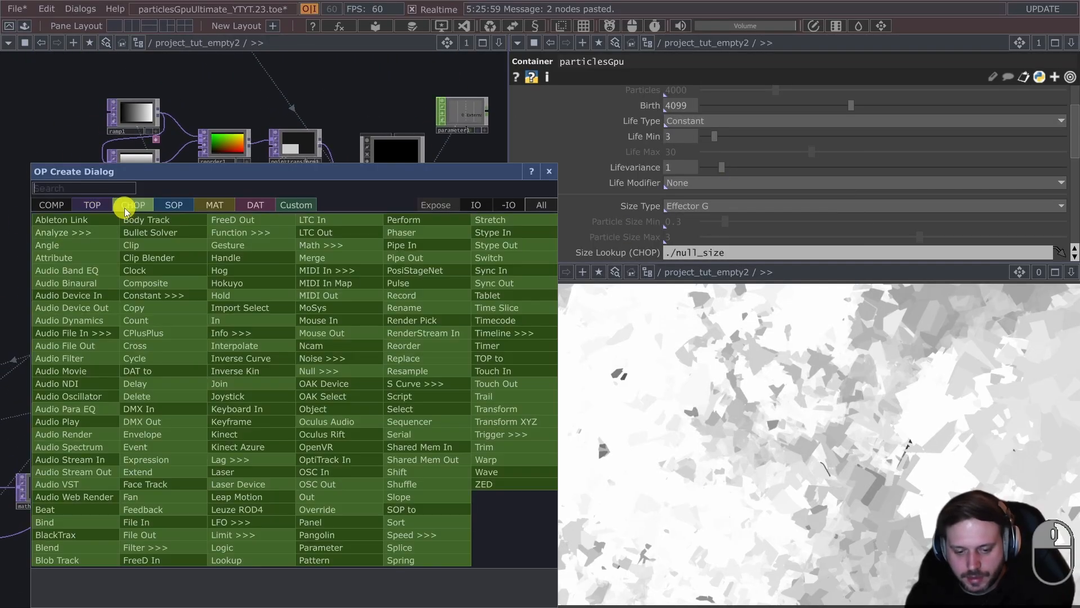
type("pat")
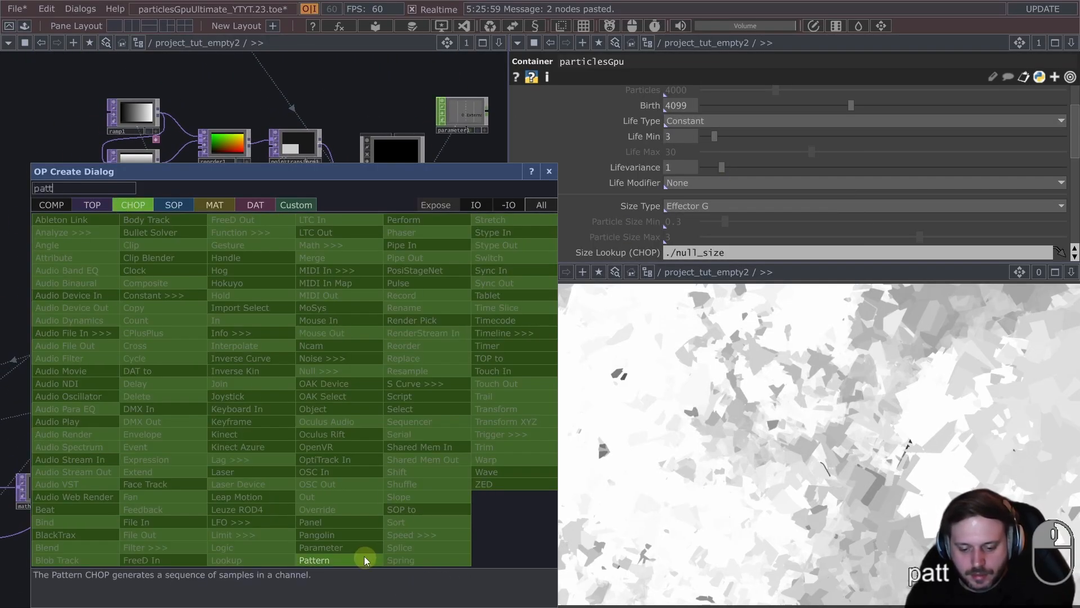
type("t")
left_click(364, 560)
left_click(329, 372)
left_click(353, 366)
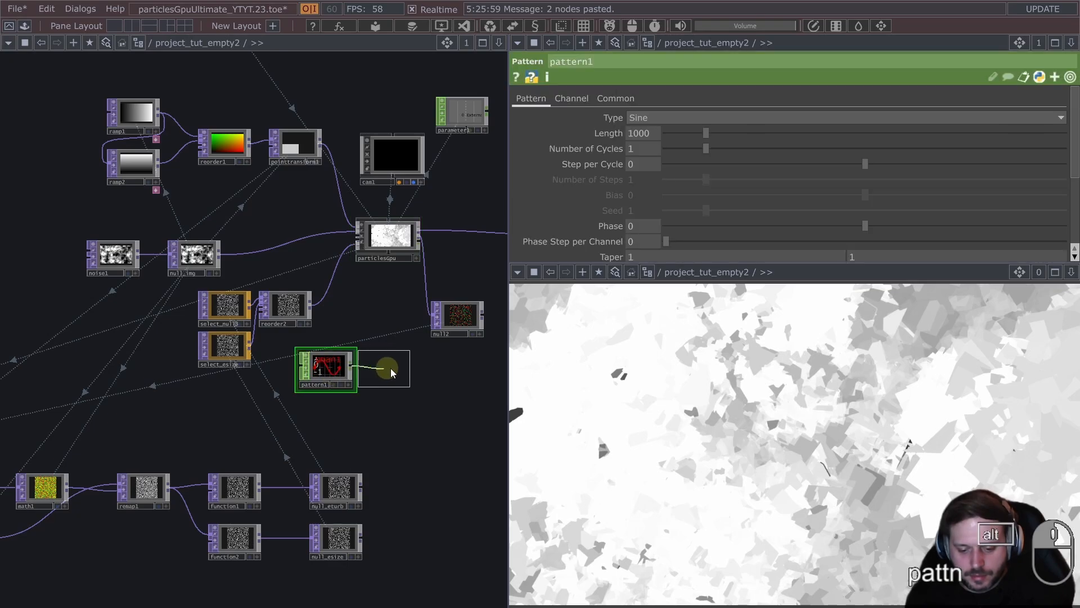
left_click(390, 369)
- Set pattern1's Type to Ramp
scroll(362, 368, "up", 3)
left_click(316, 370)
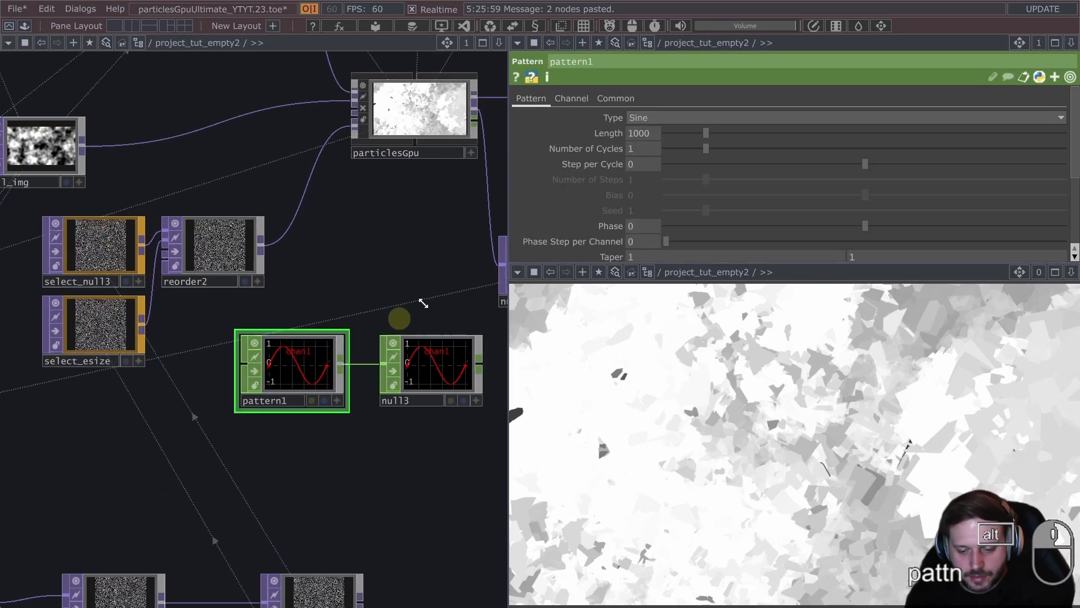
left_click(663, 124)
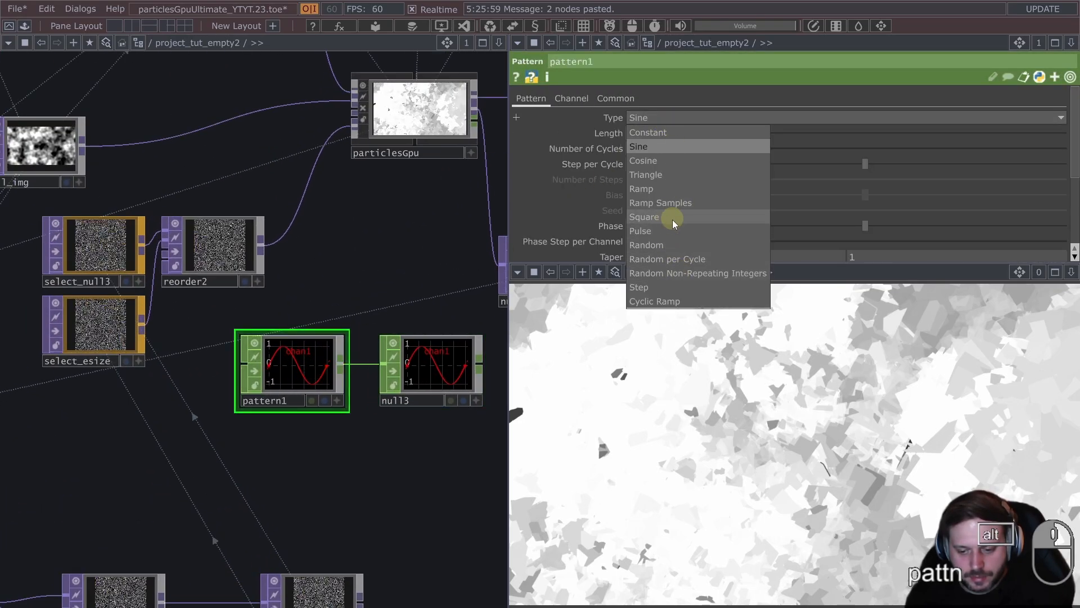
left_click(664, 188)
- Assign the null3 CHOP after pattern1 as particlesGpu's Size Lookup
left_click_drag(456, 299, 337, 363)
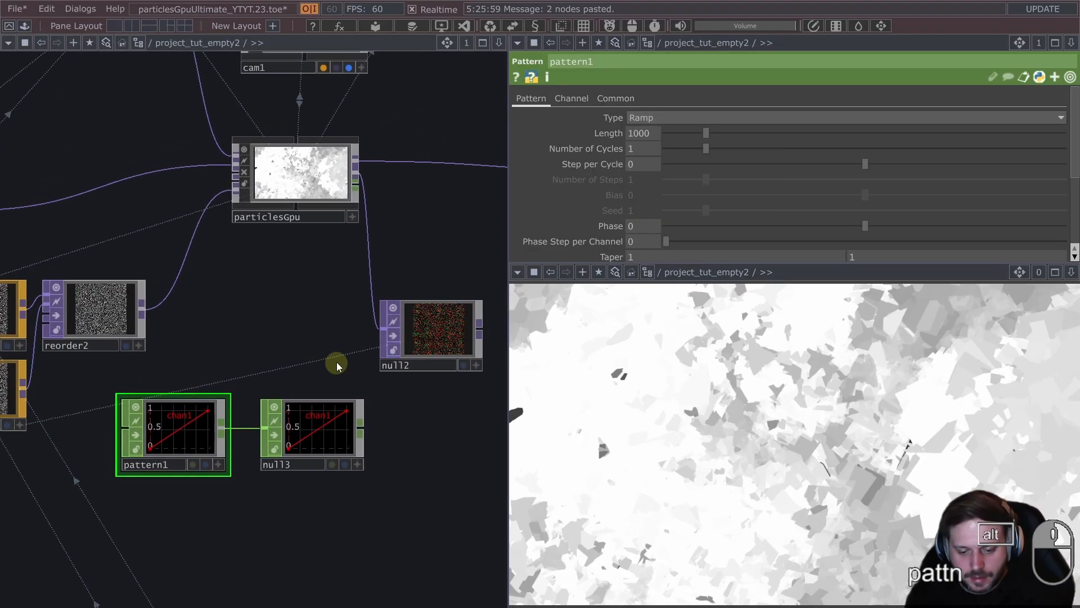
scroll(337, 363, "down", 2)
left_click(330, 404)
left_click(331, 236)
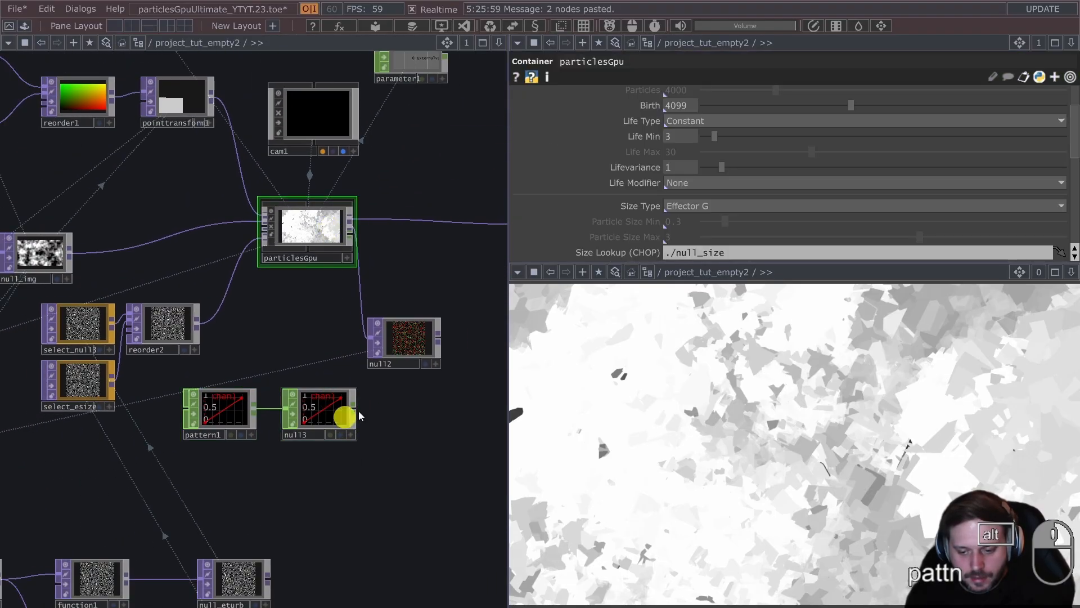
left_click_drag(360, 415, 723, 252)
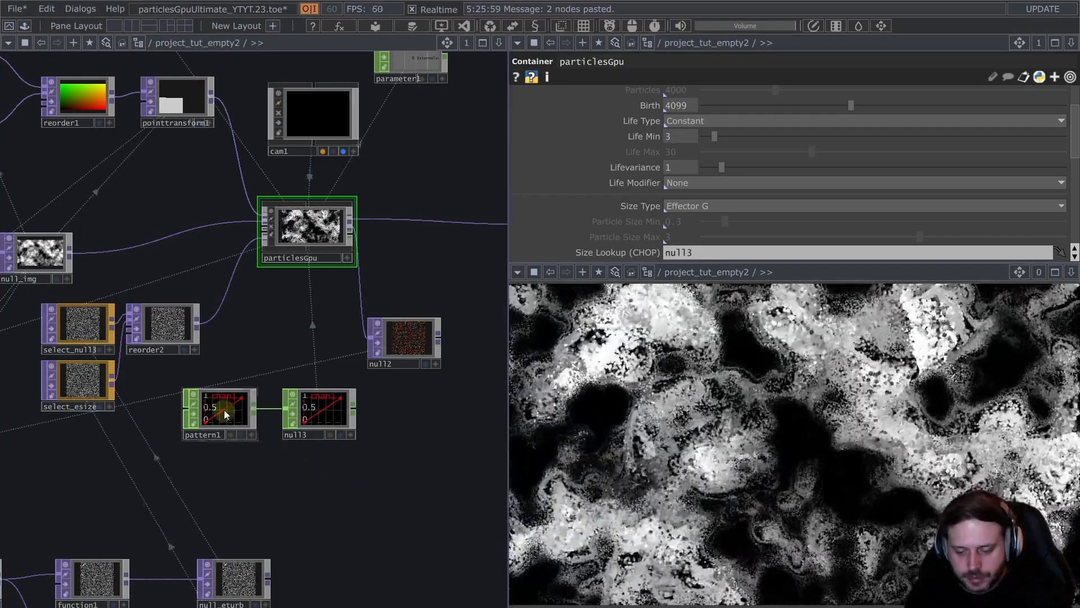
- Set function2's Exponent Value to 0.93 in the particle-size branch
left_click(224, 413)
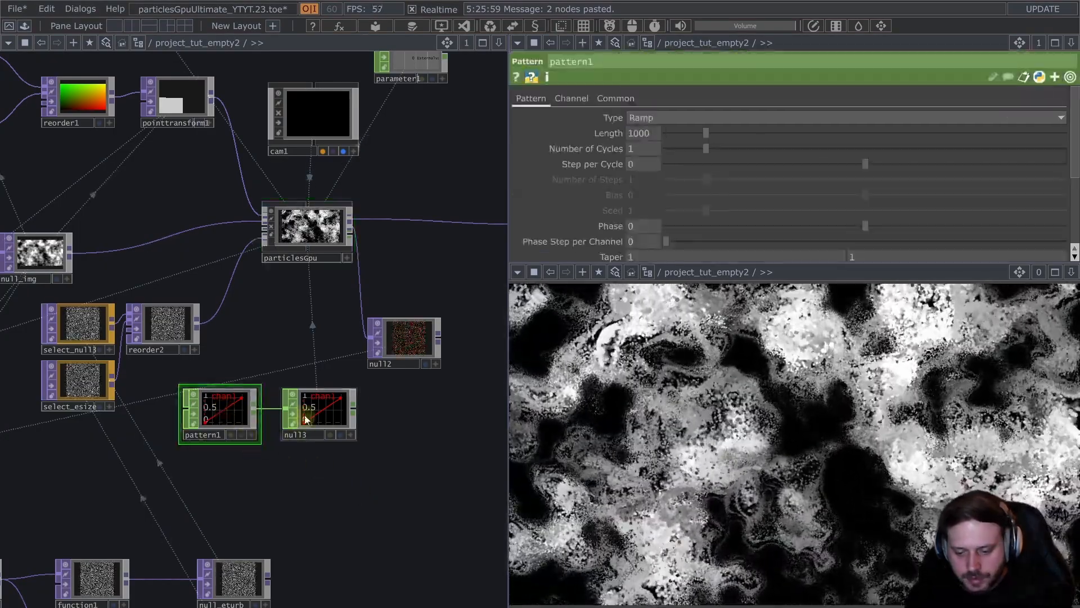
left_click_drag(358, 368, 329, 129)
scroll(343, 270, "down", 2)
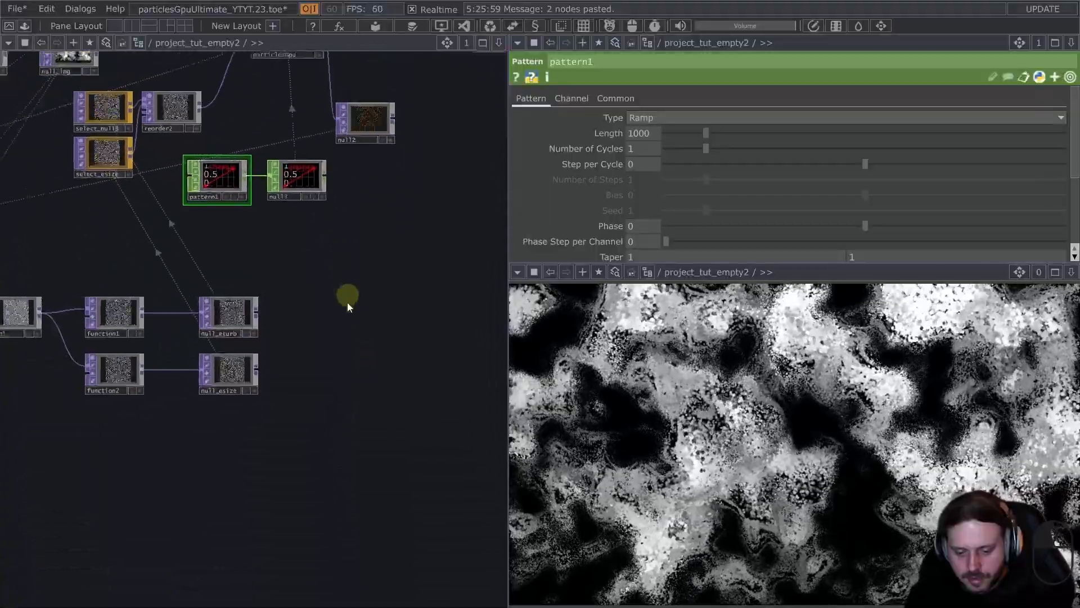
scroll(347, 302, "down", 1)
left_click(142, 360)
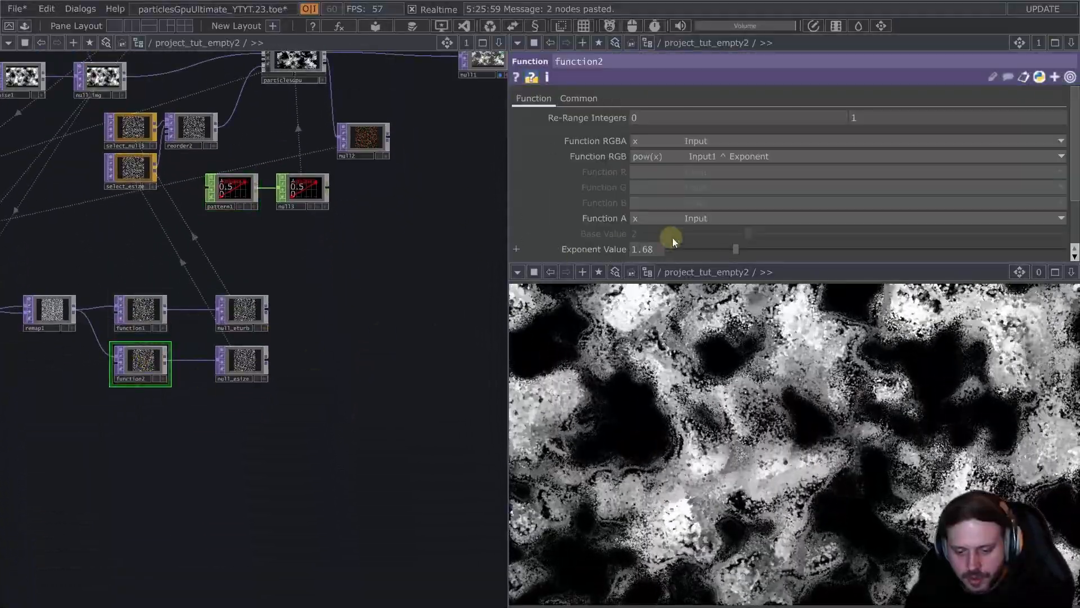
left_click_drag(733, 248, 707, 259)
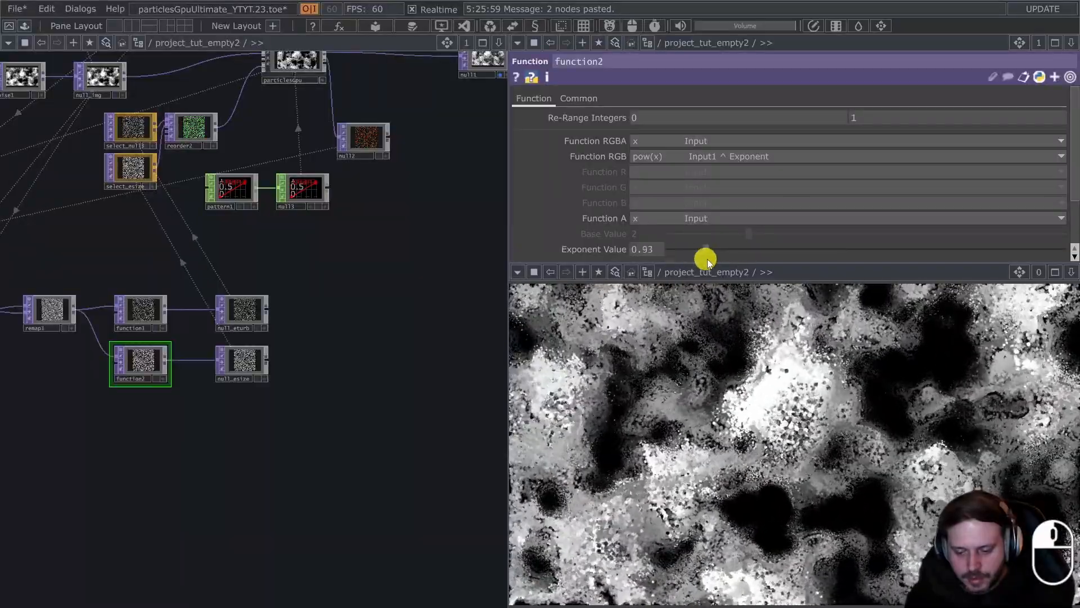
- Set the upper To Range value of pattern1 to 0.18 to reduce the particle sizes
left_click_drag(278, 272, 280, 347)
left_click(295, 133)
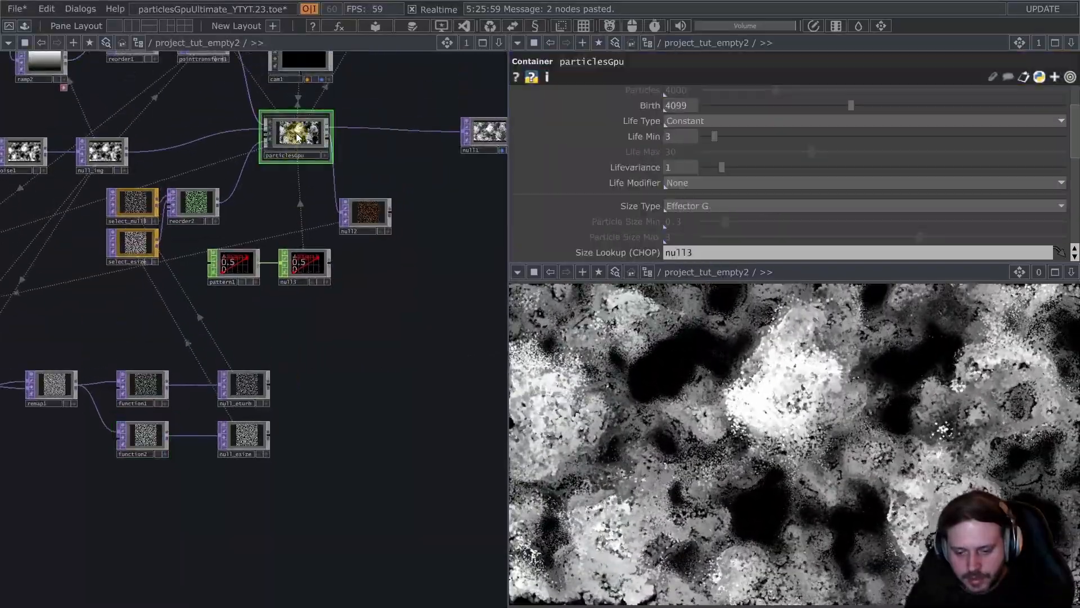
scroll(734, 189, "up", 2)
scroll(735, 189, "down", 3)
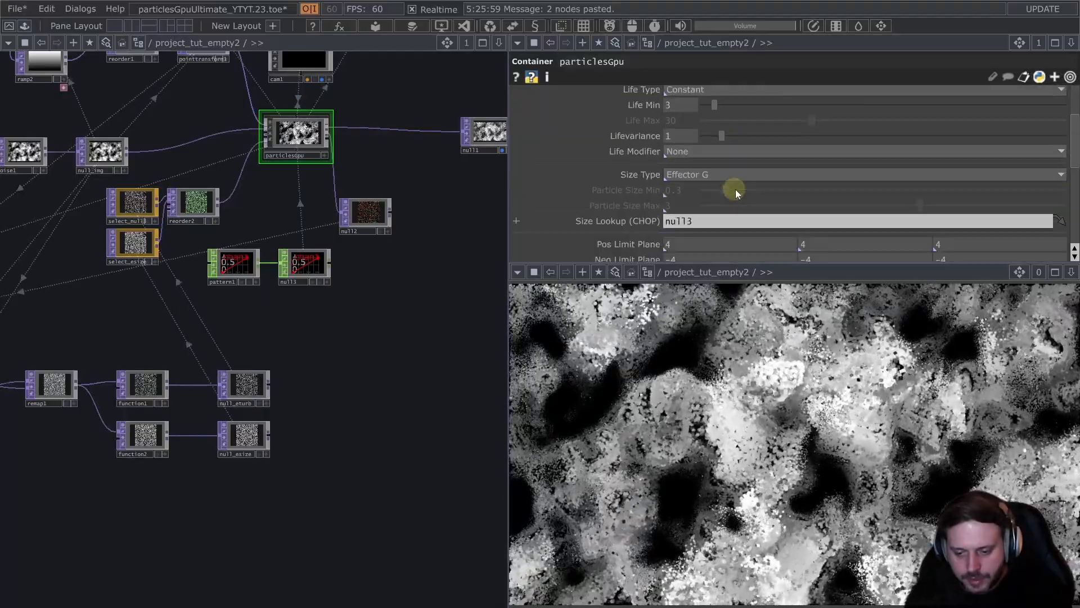
scroll(735, 189, "down", 1)
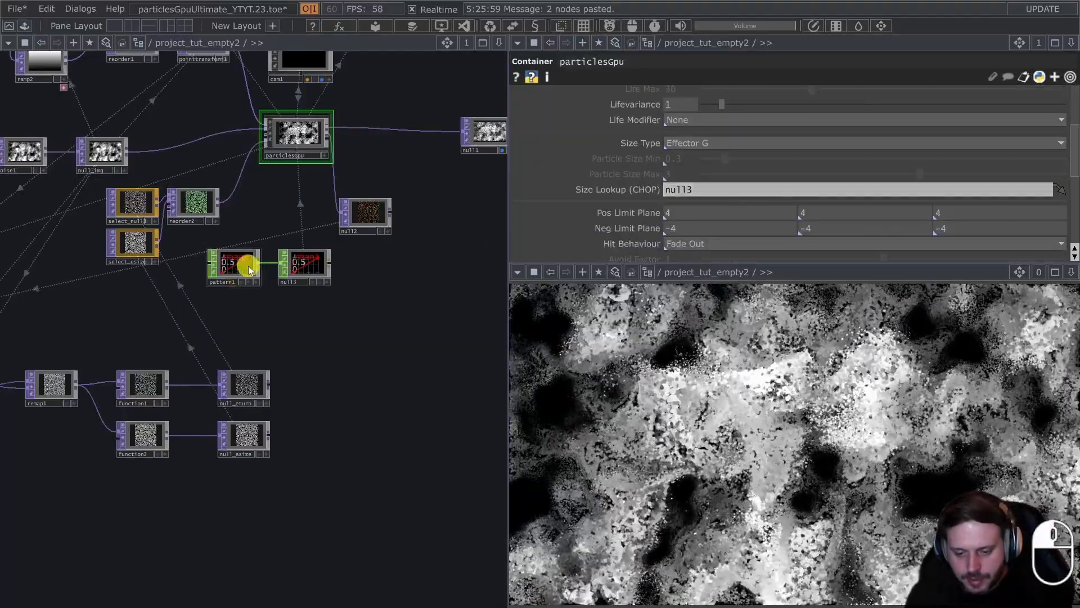
left_click(250, 269)
scroll(889, 229, "down", 4)
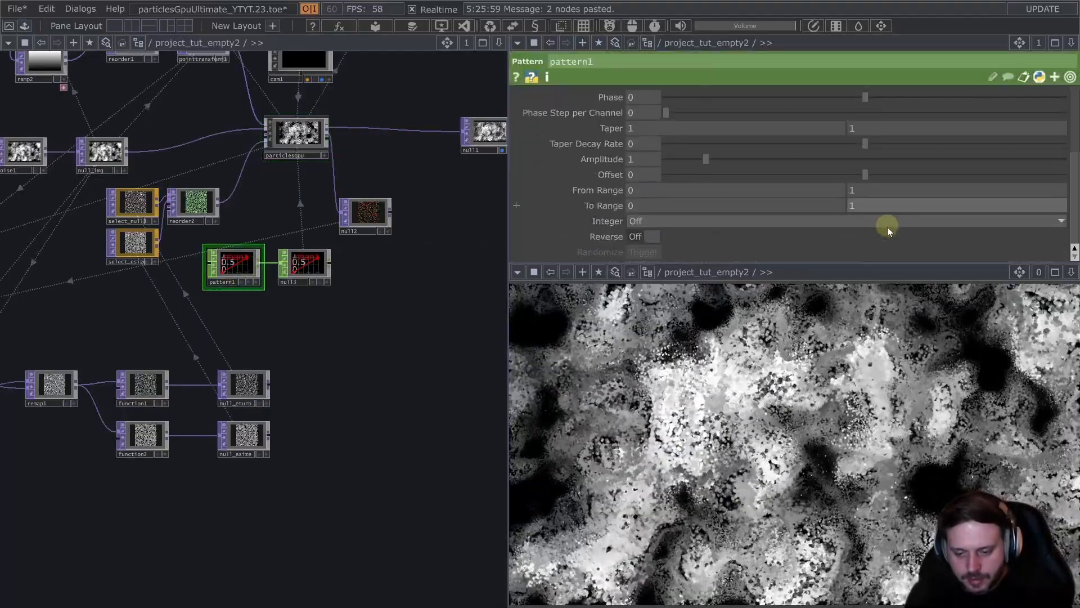
middle_click_drag(910, 204, 1072, 200)
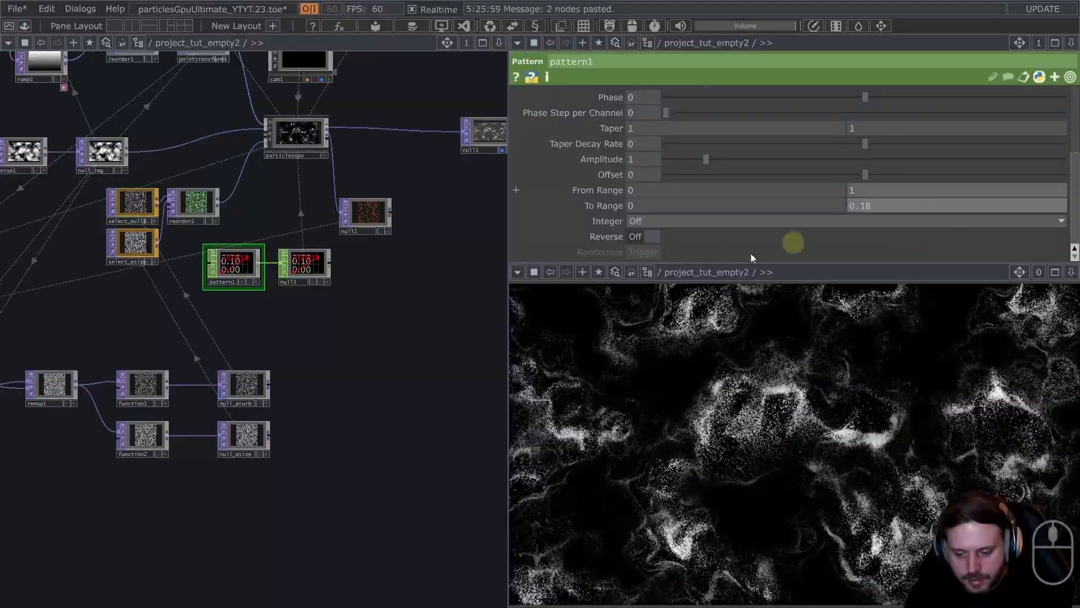
- Find the feedback component in the Palette and add it to the network beside particlesGpu
left_click_drag(328, 386, 311, 397)
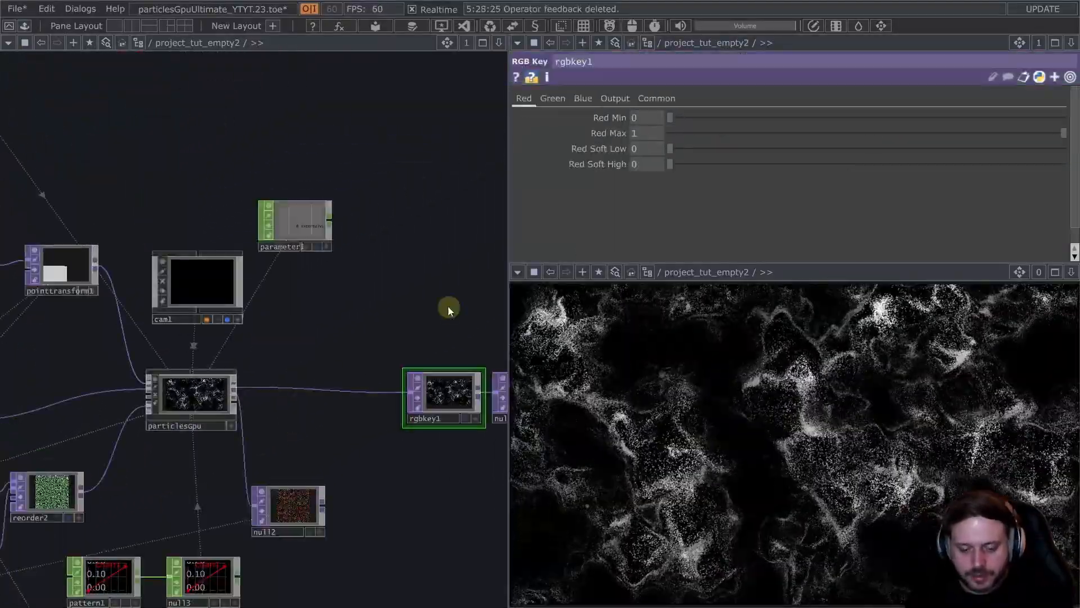
key("ctrl+b")
key("ctrl+shift+f")
type("feedba")
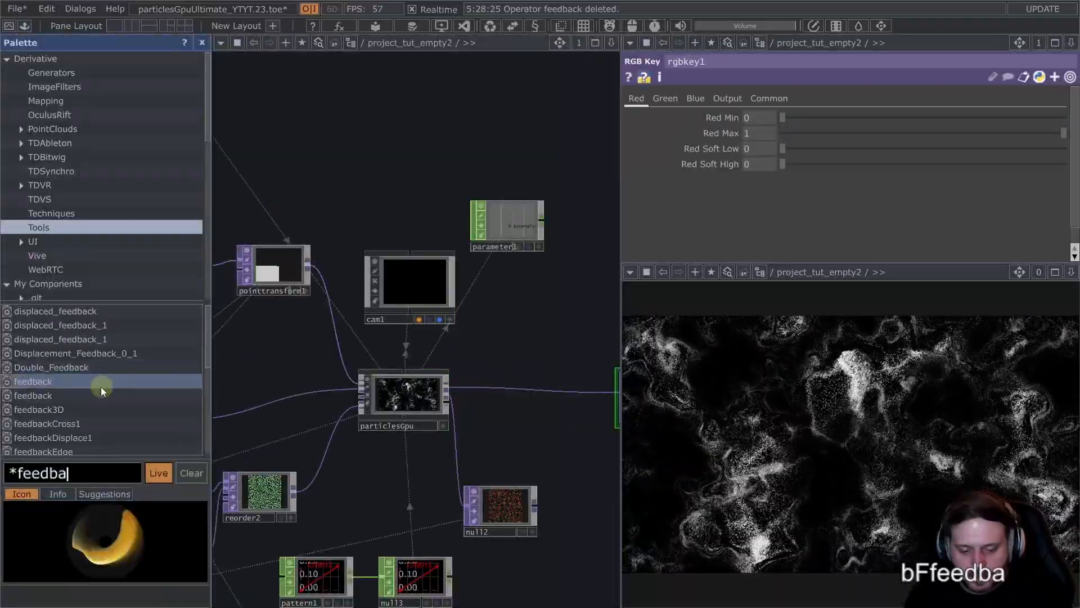
left_click_drag(100, 385, 478, 360)
left_click_drag(510, 413, 457, 406)
key("ctrl+b")
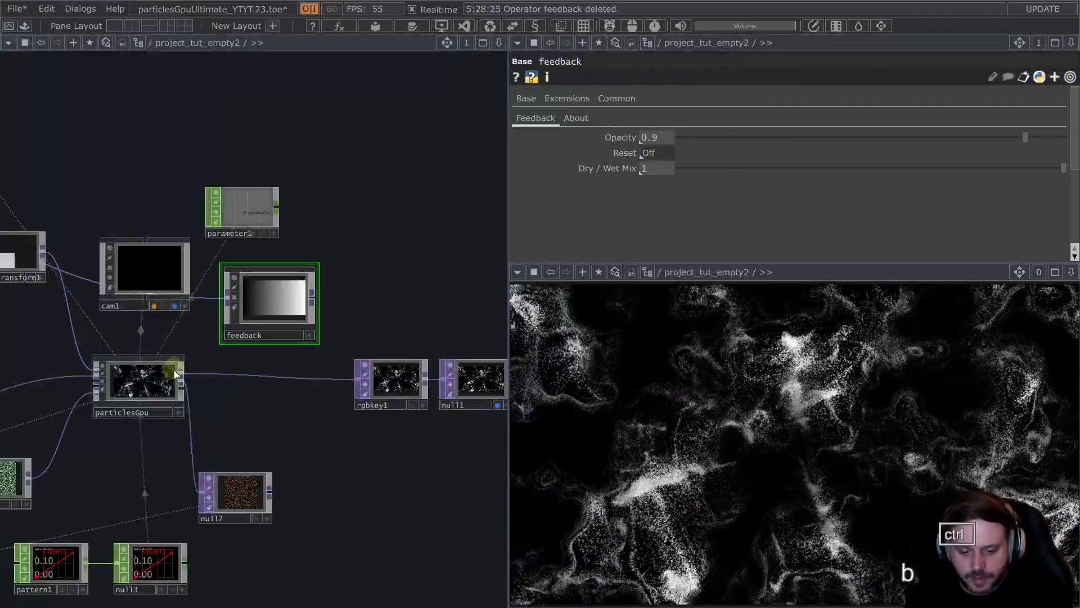
- Wire the feedback component between particlesGpu and rgbkey1, and set its Opacity to 0.933
left_click_drag(219, 324, 238, 299)
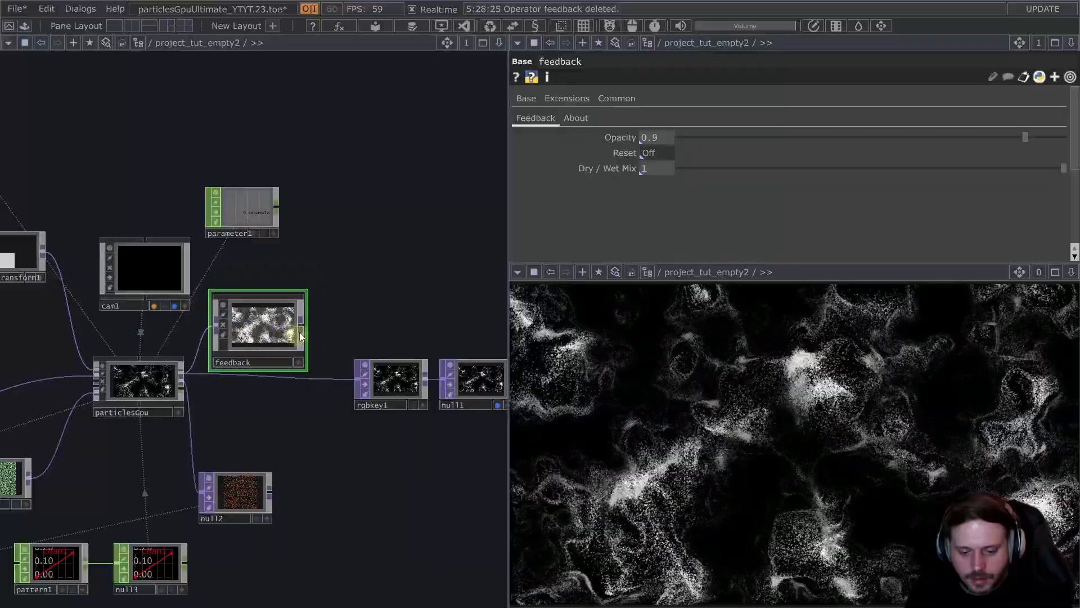
left_click_drag(303, 332, 321, 378)
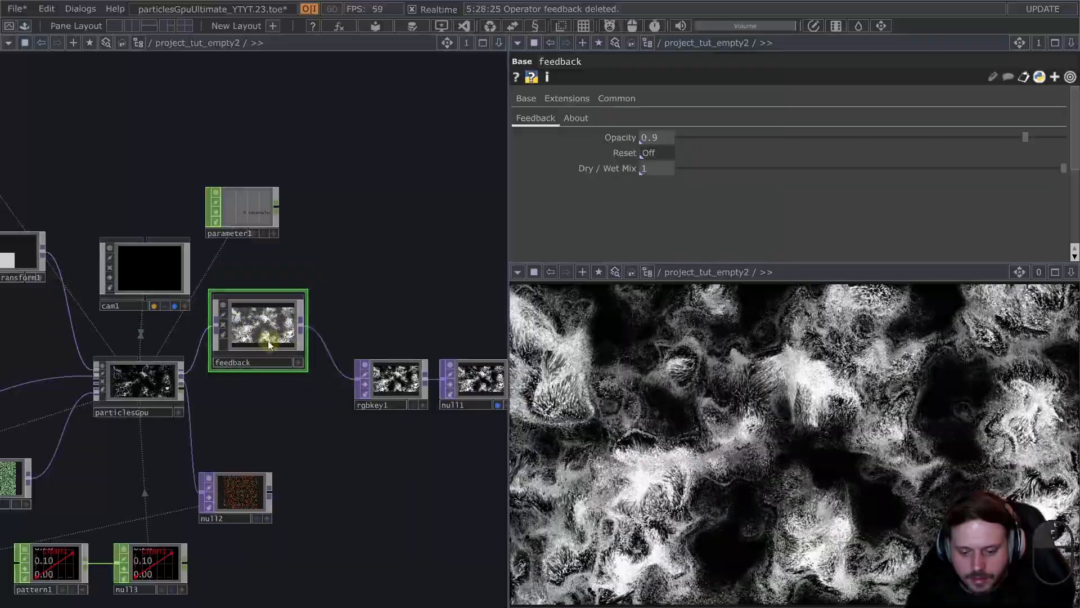
left_click_drag(267, 340, 310, 395)
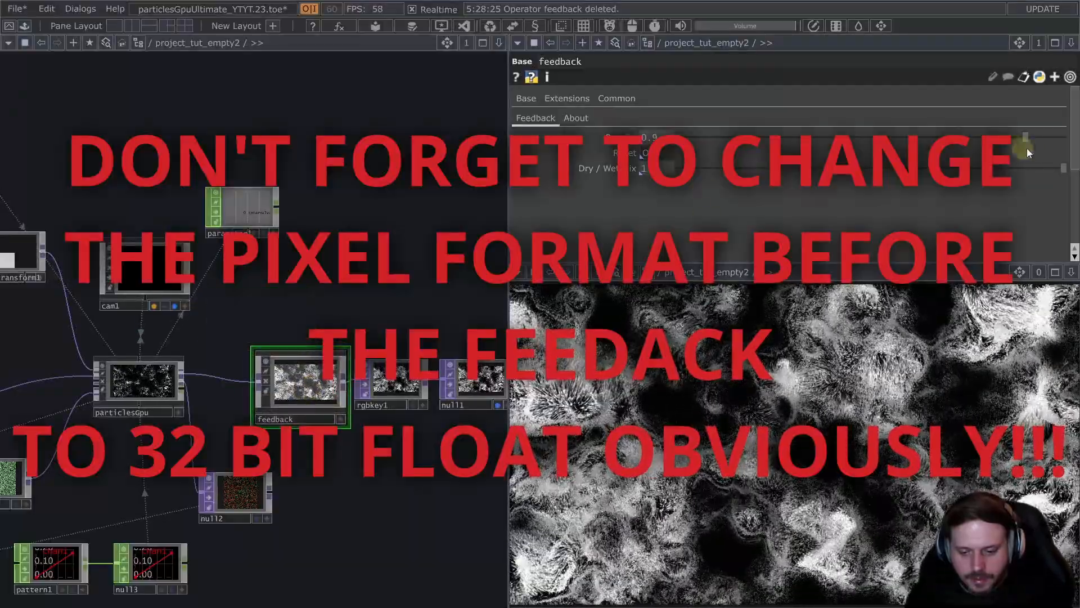
left_click_drag(1026, 137, 1042, 137)
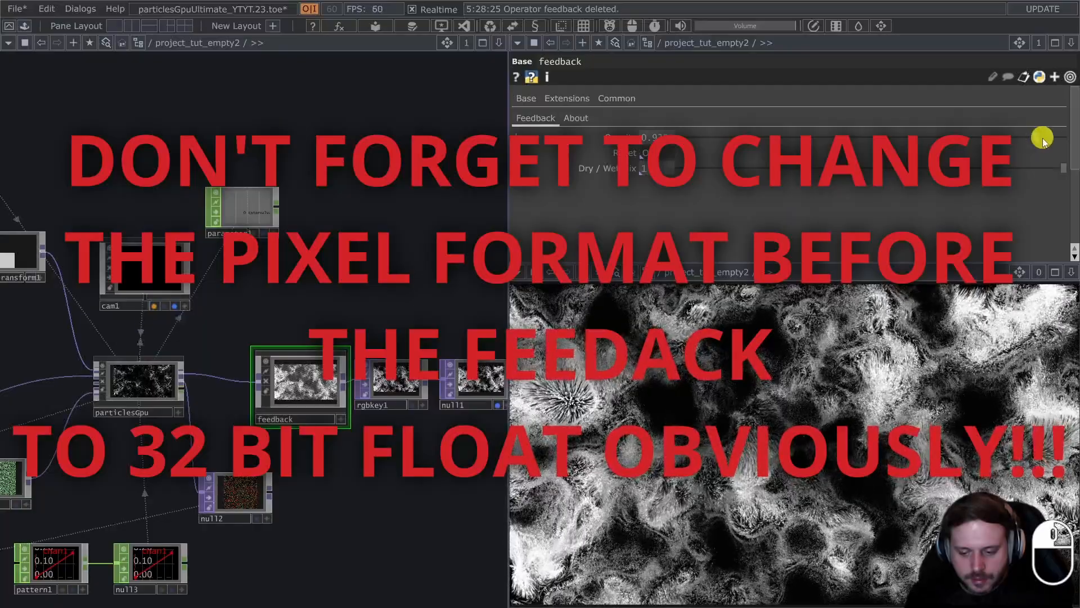
- Set the upper To Range value of pattern1 to 0.15
left_click_drag(367, 509, 389, 449)
left_click_drag(241, 367, 248, 354)
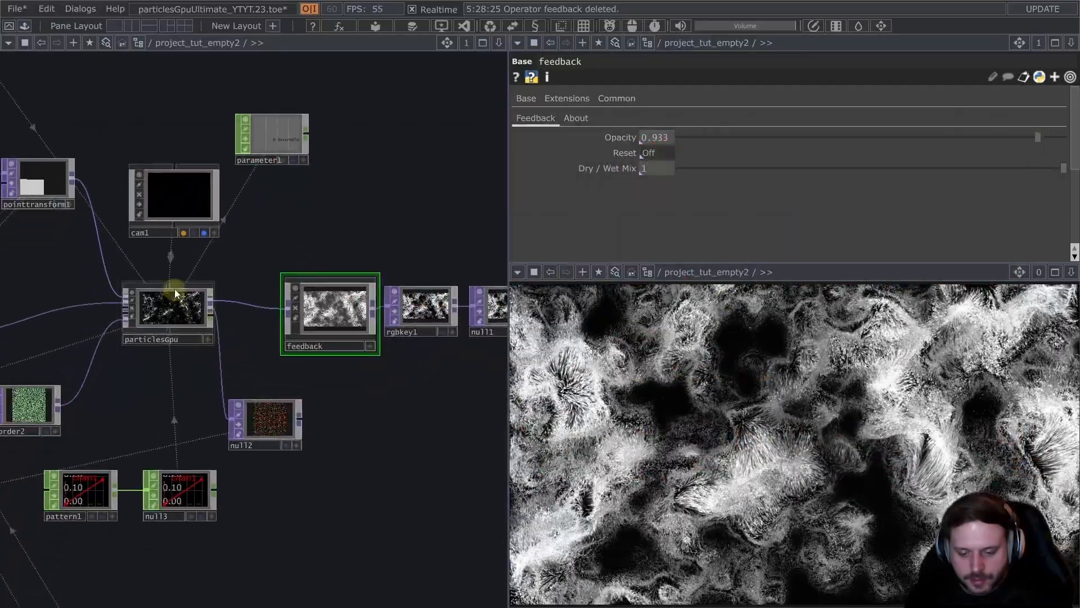
left_click(175, 288)
left_click_drag(374, 434, 390, 390)
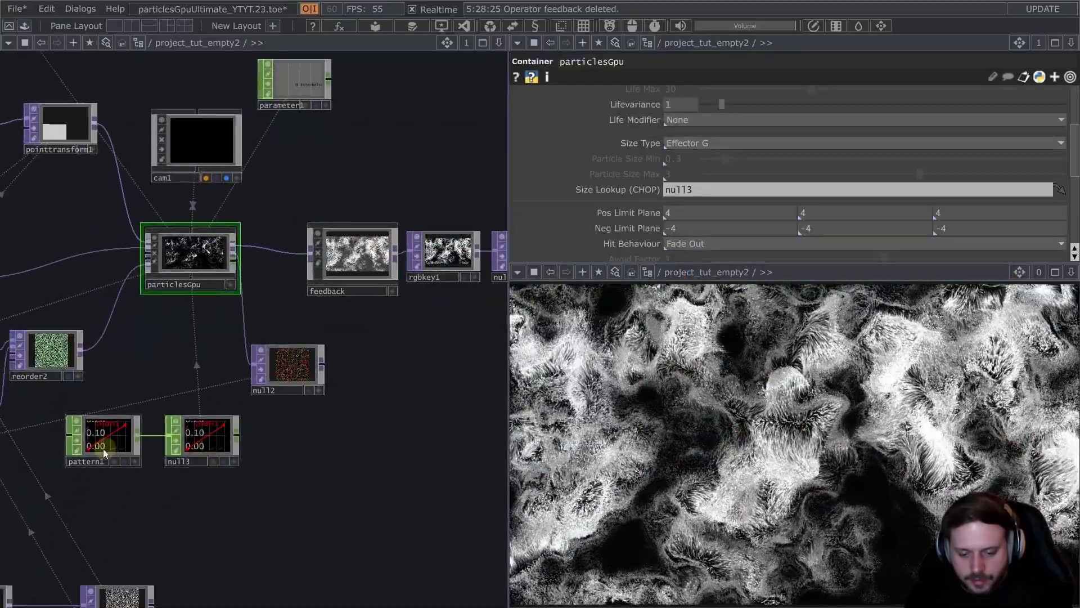
left_click(100, 448)
middle_click_drag(926, 206, 751, 228)
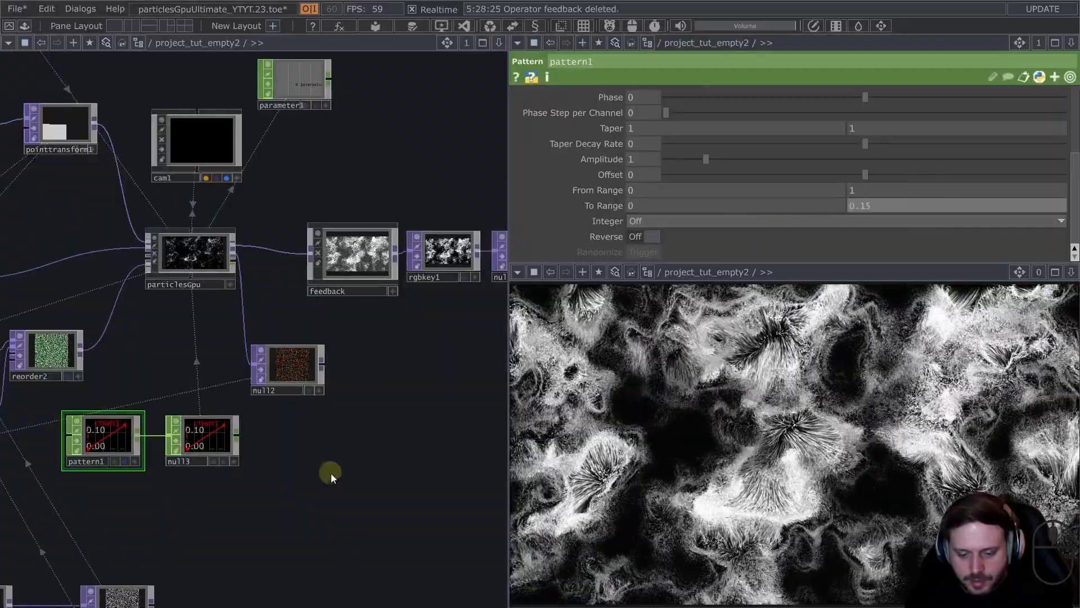
- Raise function2's Exponent Value in the particle-size branch
left_click_drag(330, 473, 385, 302)
scroll(386, 302, "down", 2)
left_click(125, 473)
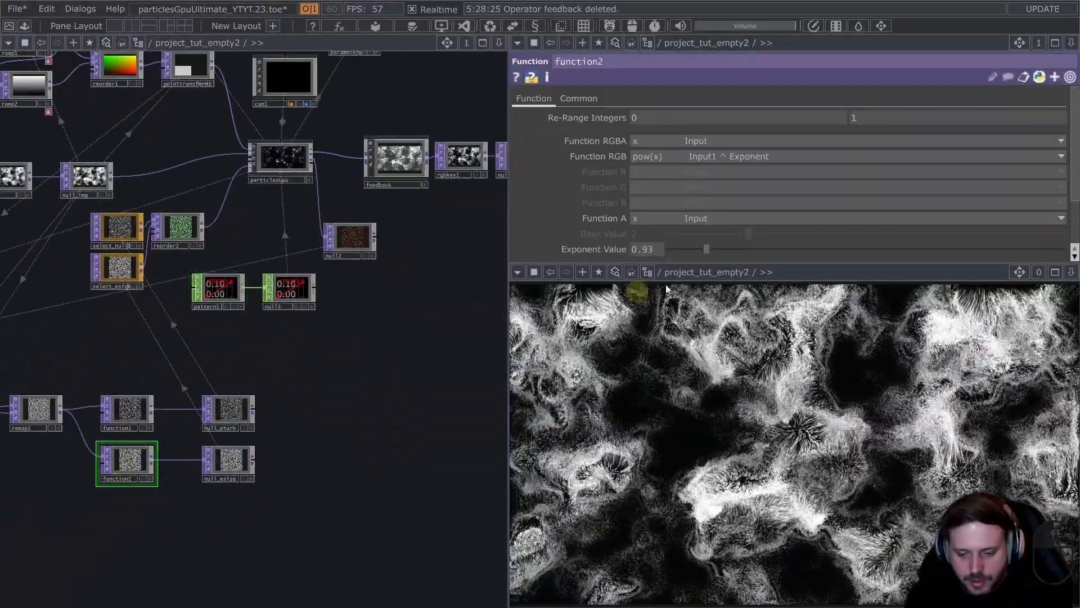
left_click_drag(698, 249, 756, 252)
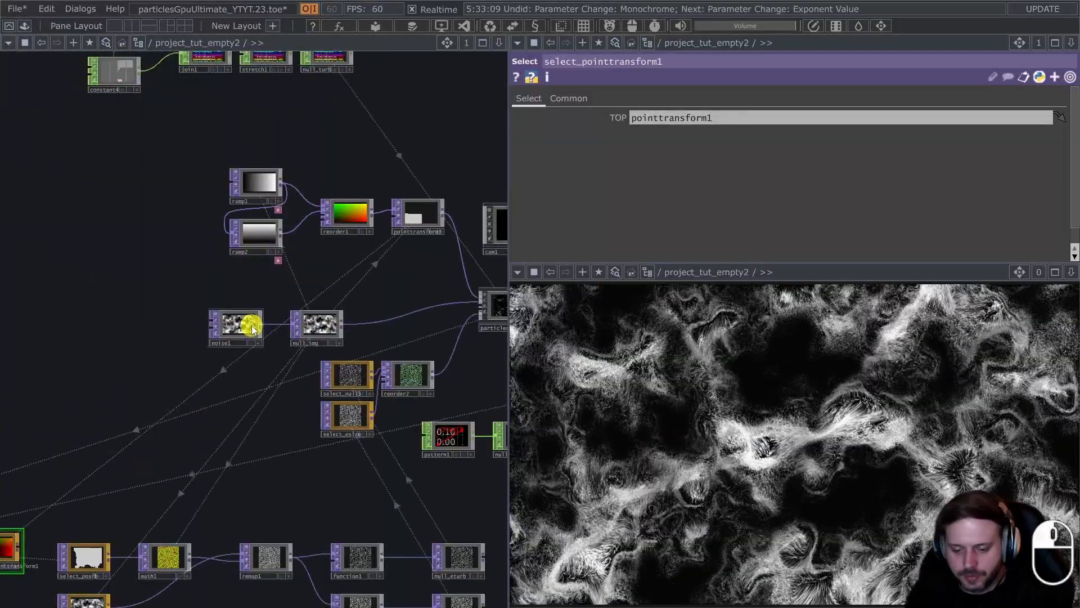
- Turn off Monochrome on noise1 so the source image is in colour
left_click(252, 327)
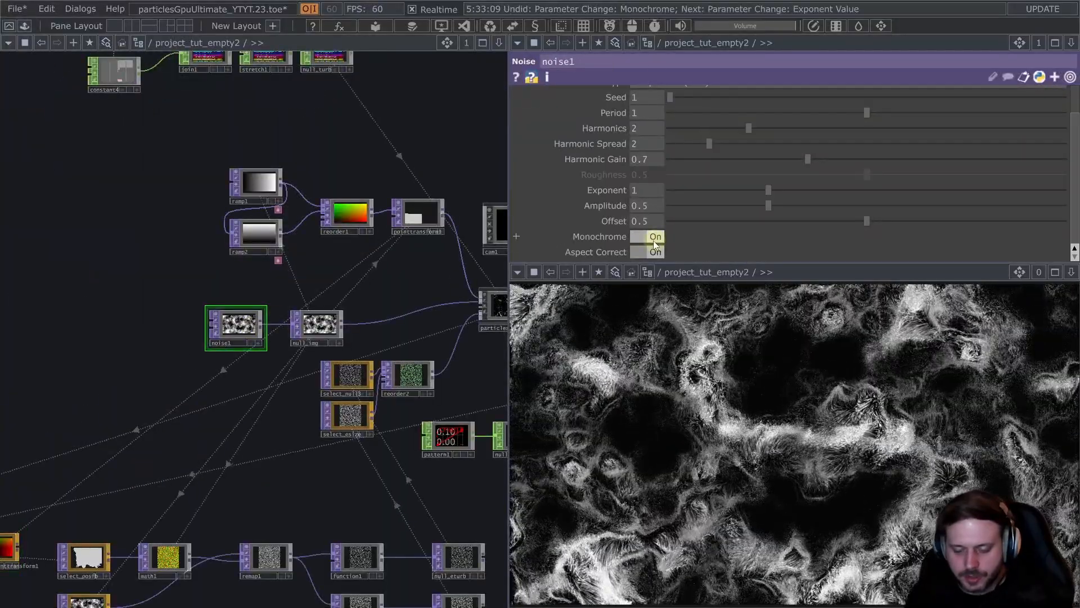
left_click(653, 236)
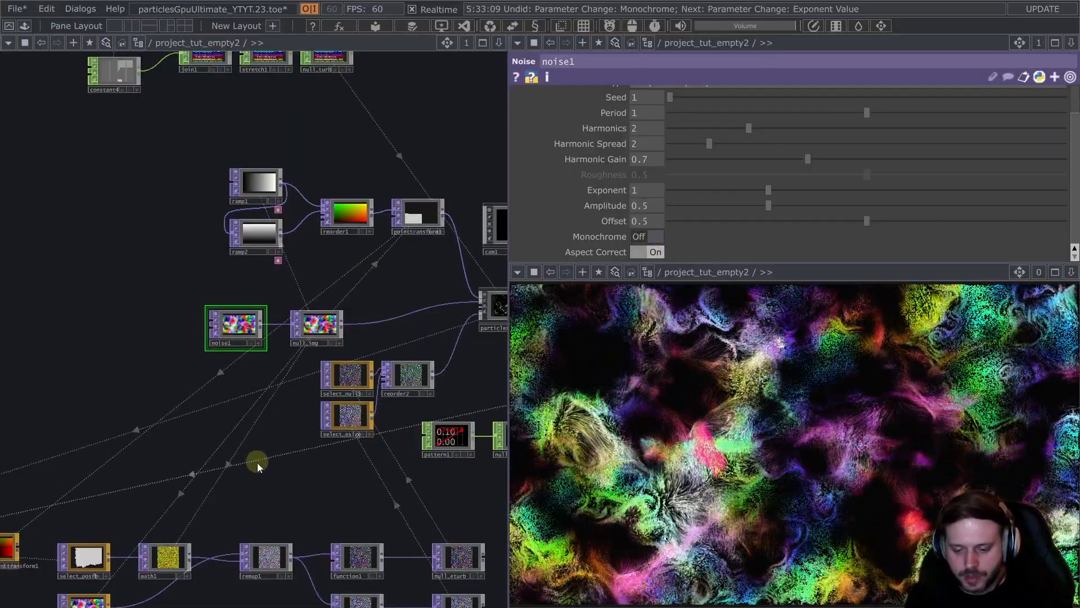
- Insert a Monochrome TOP between select_img and remap1, placing it below math1
left_click_drag(258, 462, 289, 246)
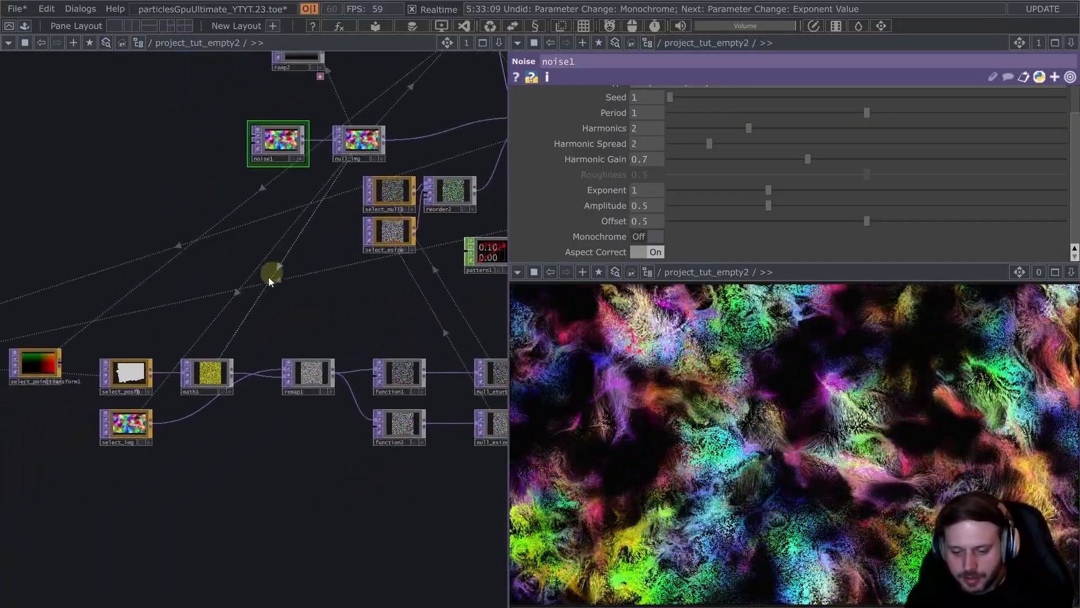
scroll(185, 460, "up", 2)
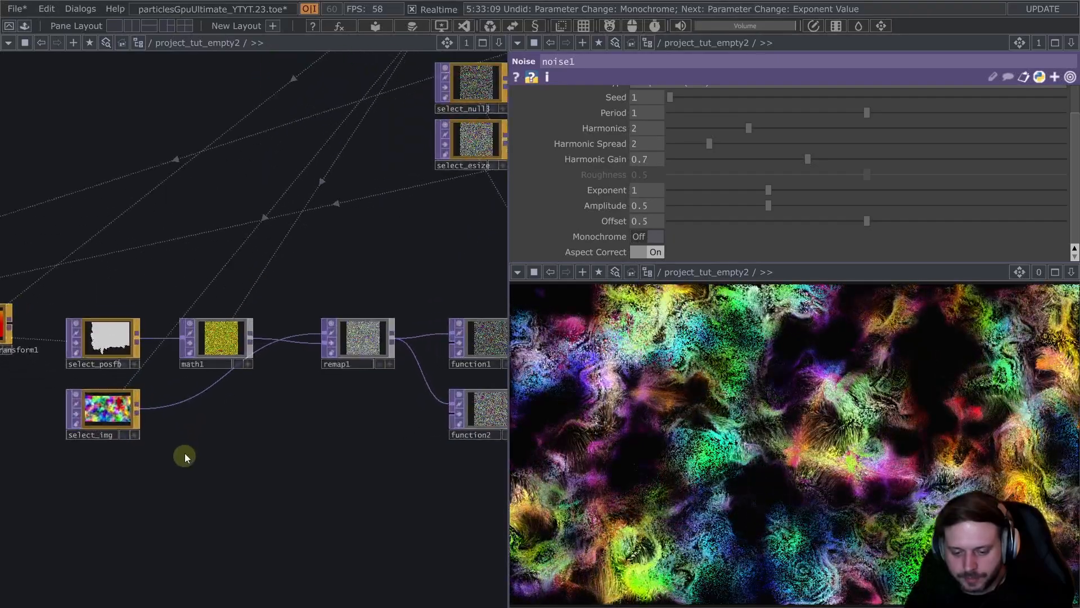
right_click(162, 405)
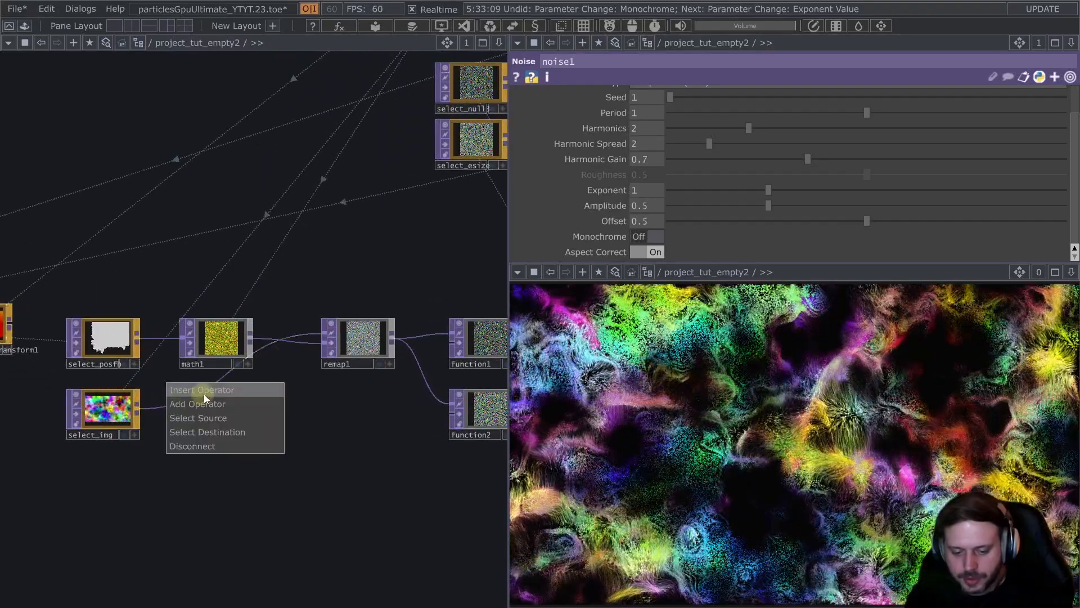
left_click(204, 394)
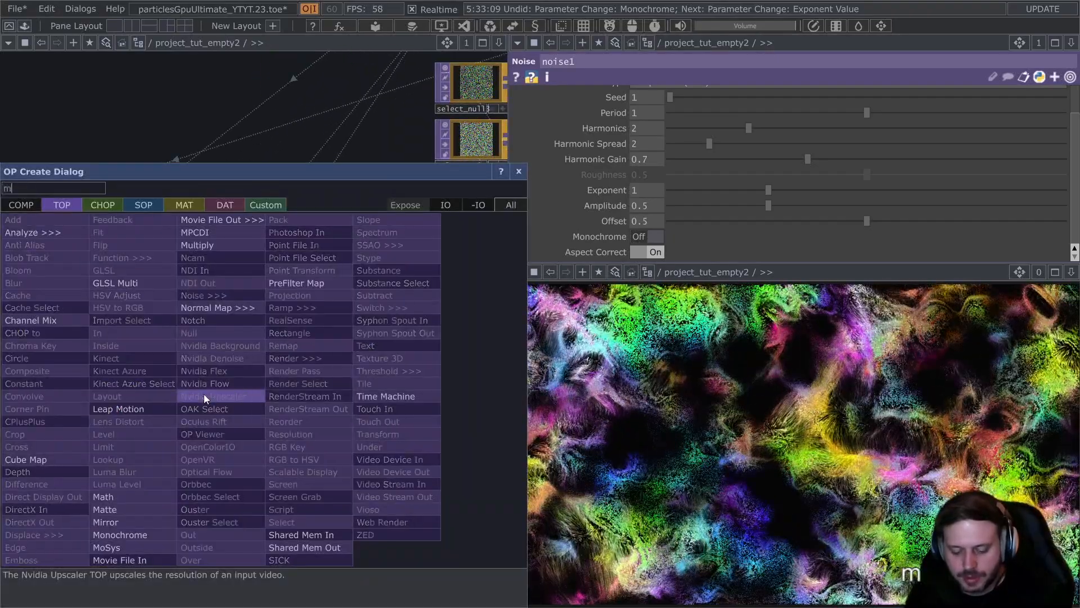
type("mo")
left_click(134, 528)
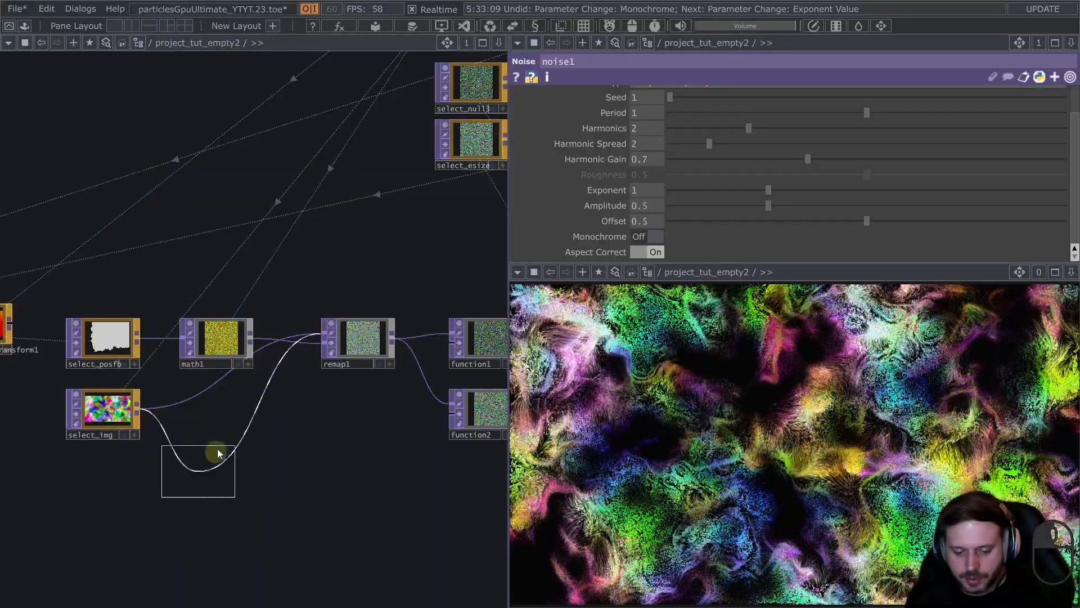
left_click(205, 415)
left_click_drag(207, 415, 221, 416)
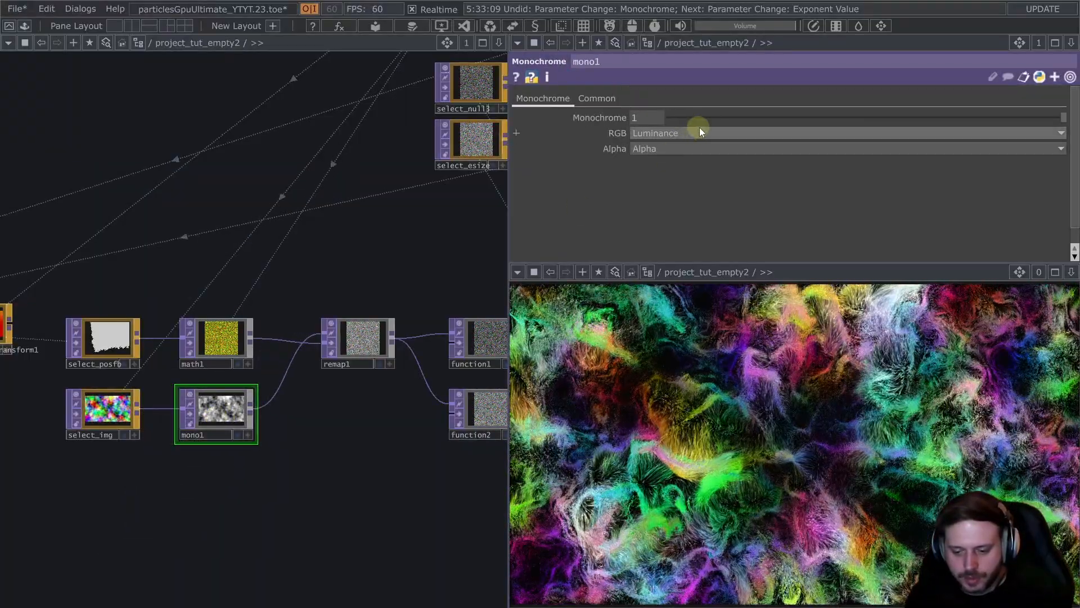
- Set mono1's RGB option to RGB Average
left_click(711, 131)
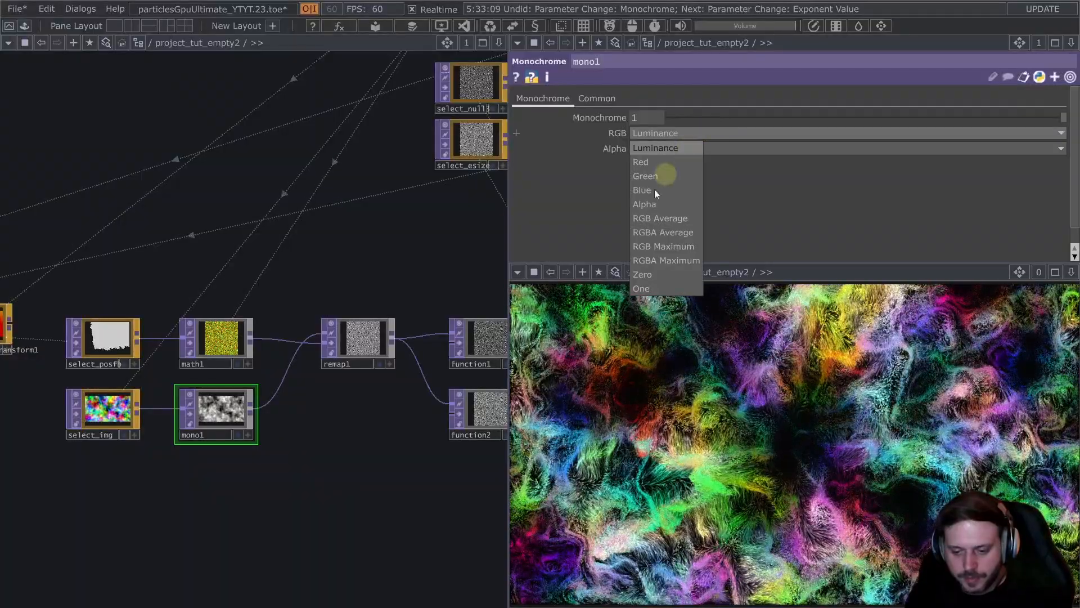
left_click(658, 218)
left_click(656, 148)
left_click(656, 220)
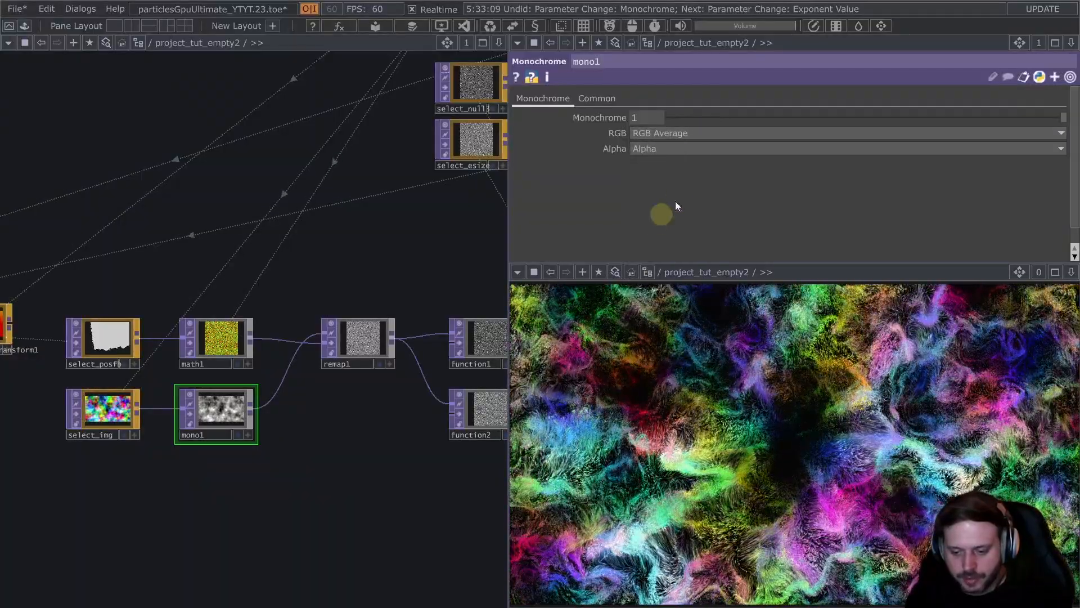
left_click(699, 134)
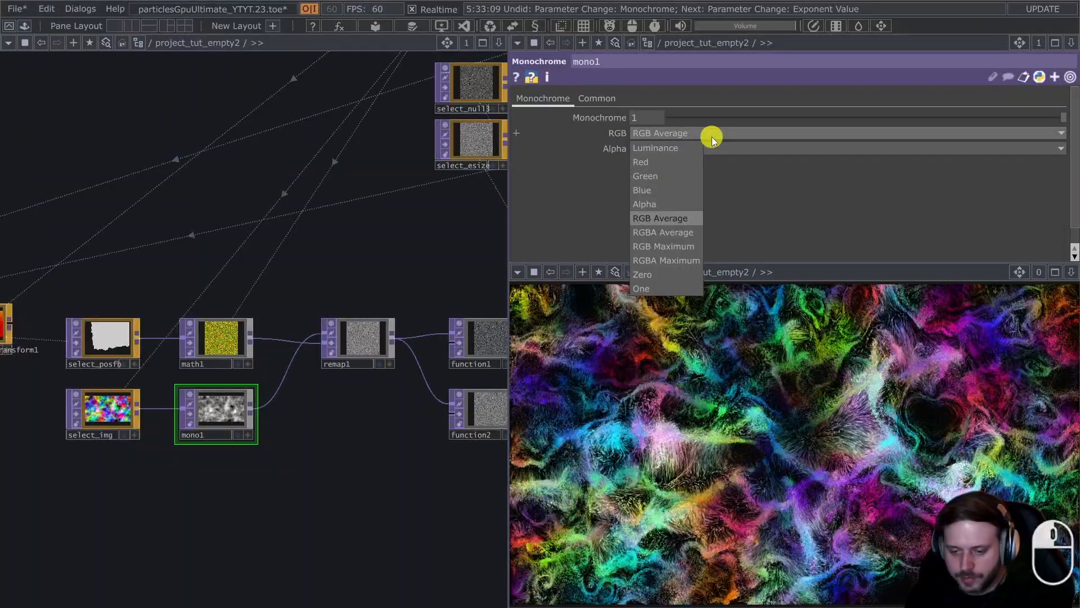
left_click(711, 137)
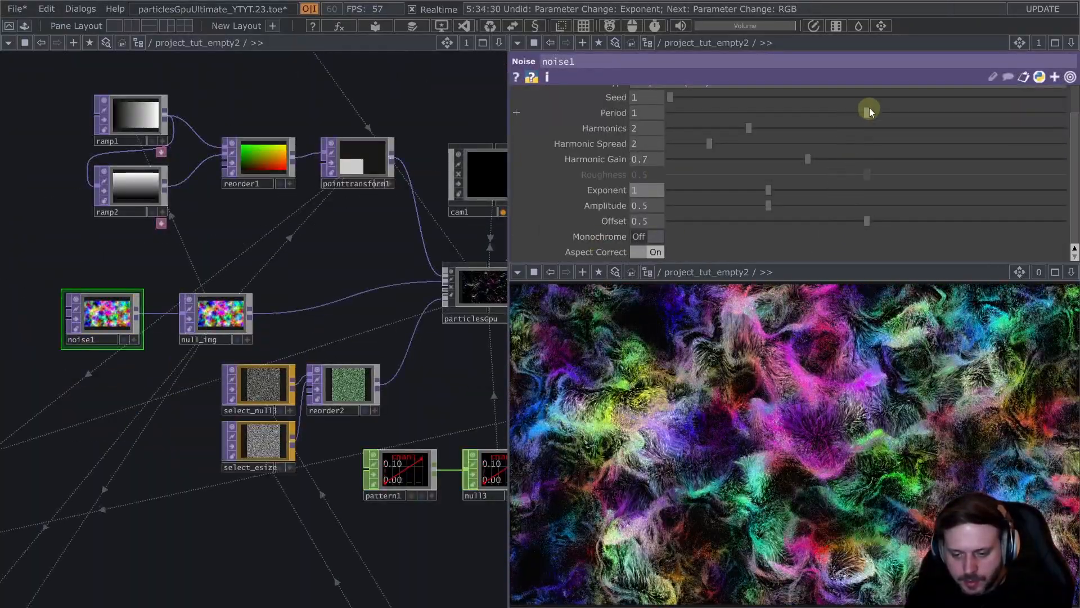
- Try a Period of 0.4 on noise1, and set it to 1.563
left_click_drag(876, 113, 749, 126)
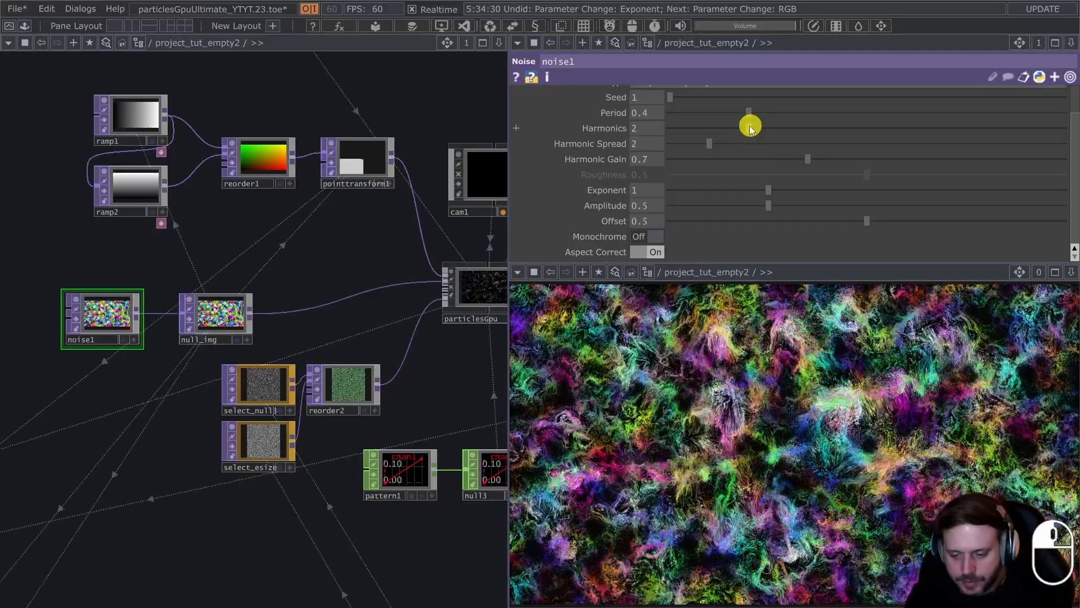
left_click_drag(750, 114, 977, 116)
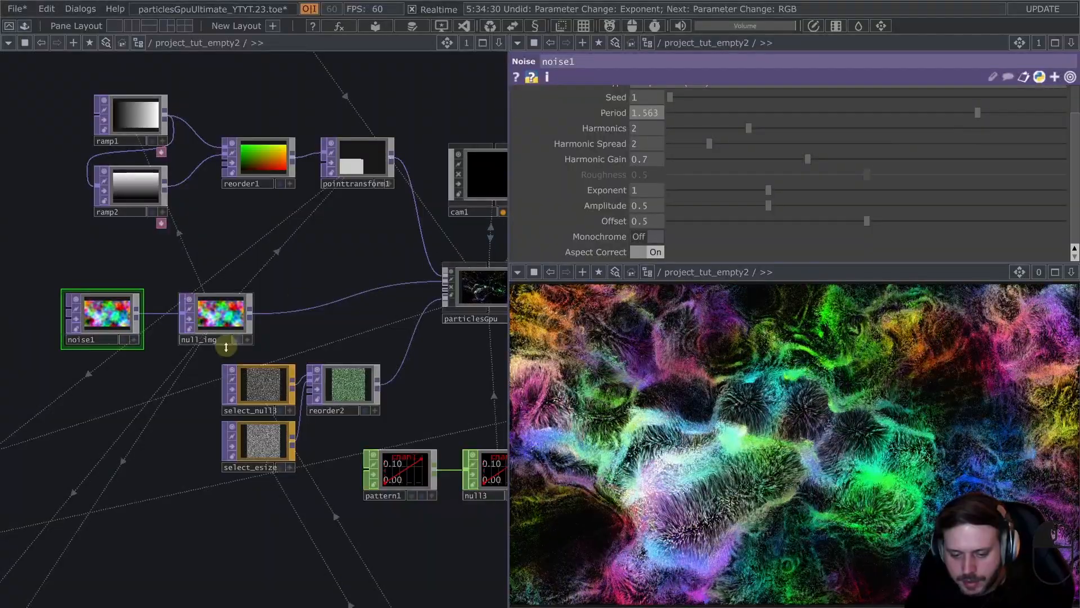
- Paste the locked Null TOP holding the eye iris image below noise1 and wire it into null_img in place of noise1
left_click_drag(102, 417, 195, 478)
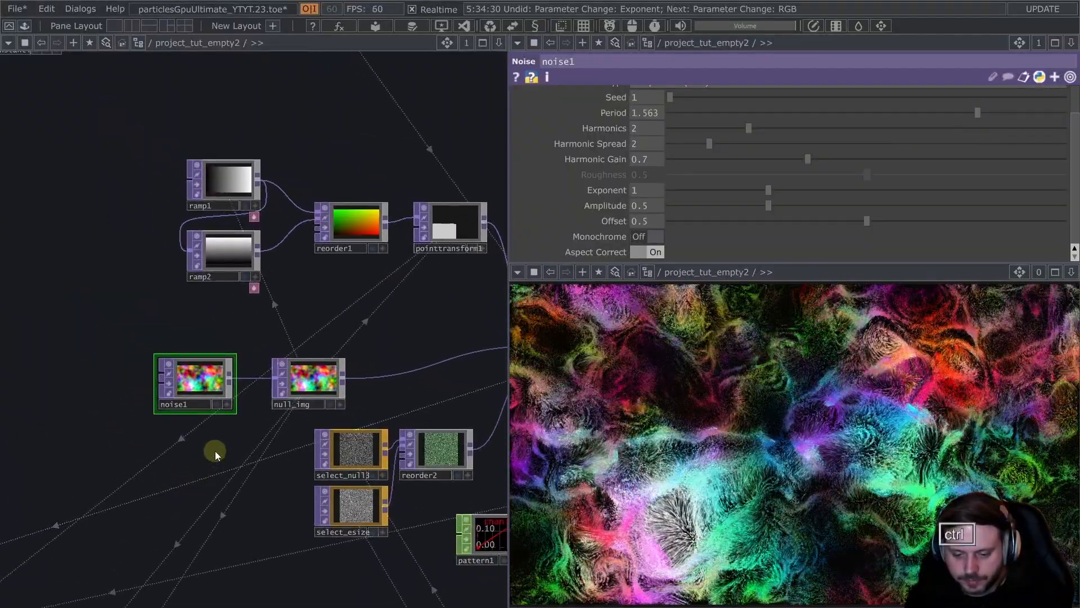
key("ctrl+c")
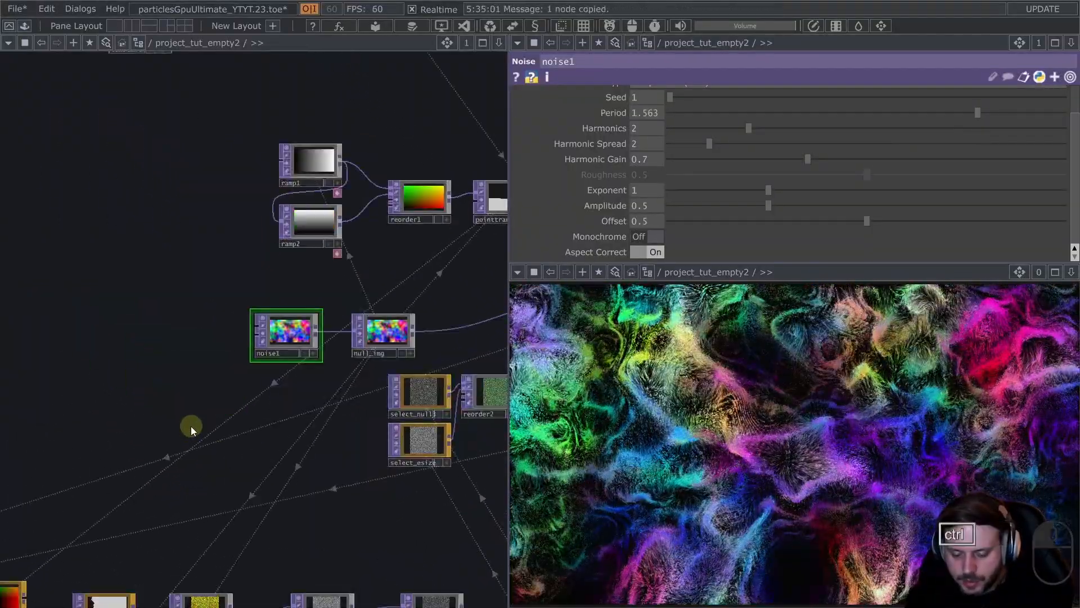
key("ctrl+v")
scroll(281, 412, "up", 3)
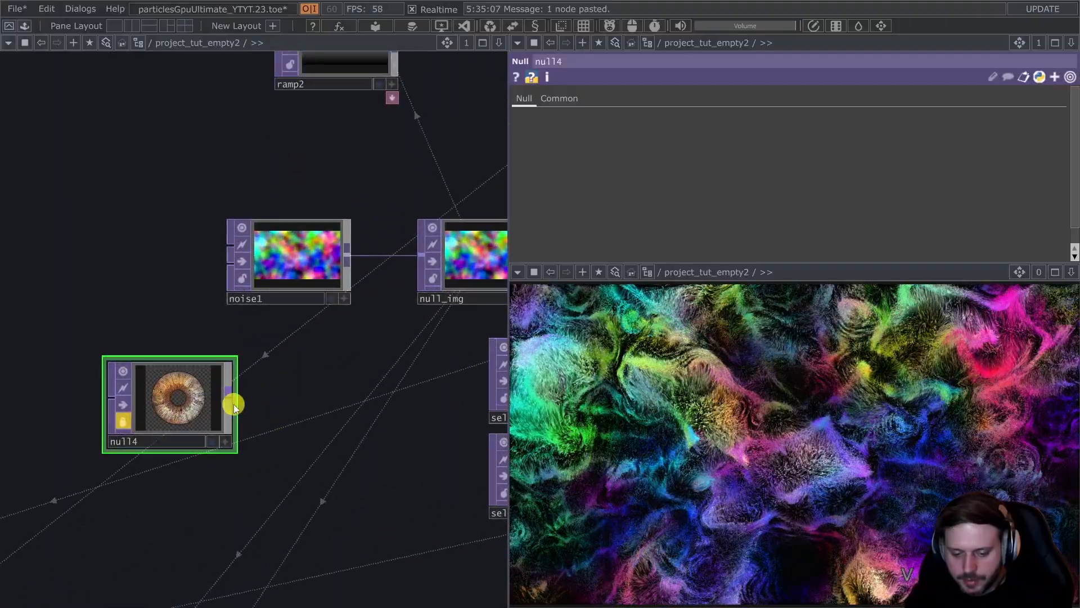
left_click_drag(231, 400, 234, 230)
left_click_drag(338, 396, 280, 373)
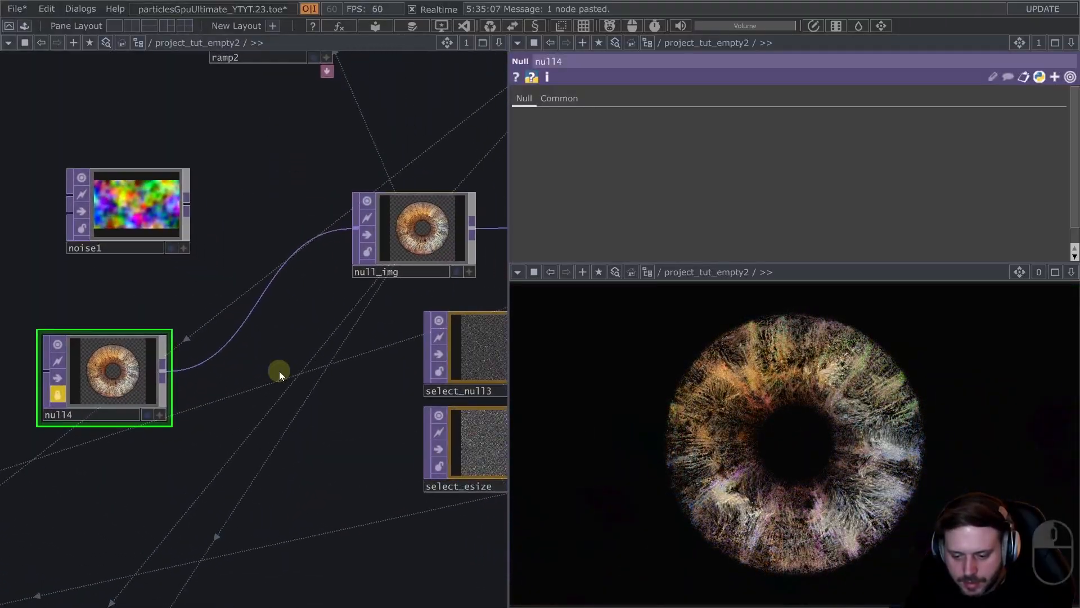
- Set the Exponent Value of function2, the function feeding null_esize, to 2.21
scroll(280, 374, "down", 2)
scroll(284, 367, "down", 1)
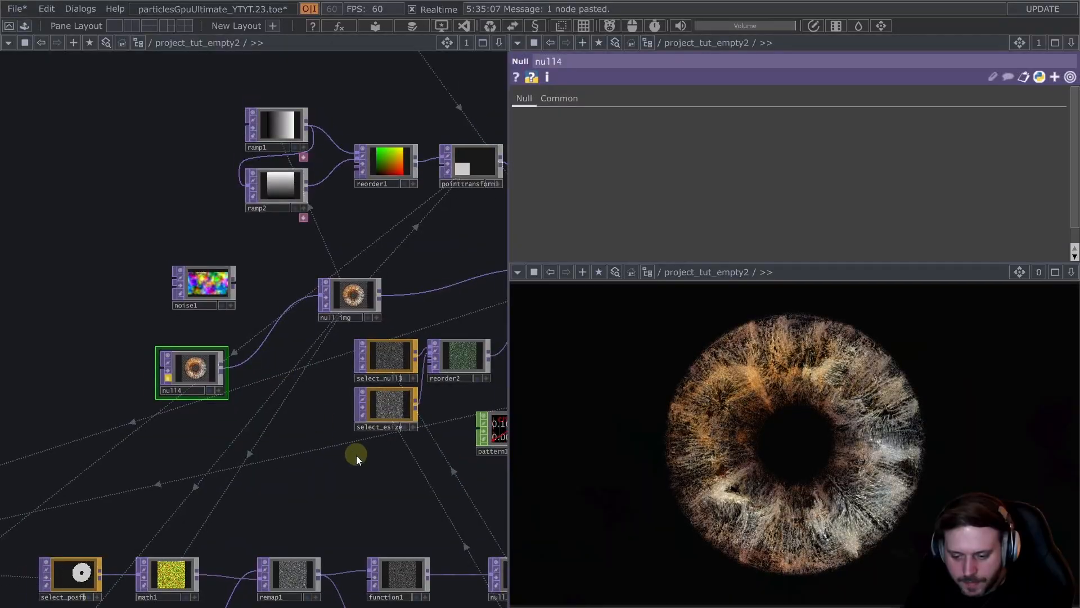
left_click_drag(366, 463, 137, 355)
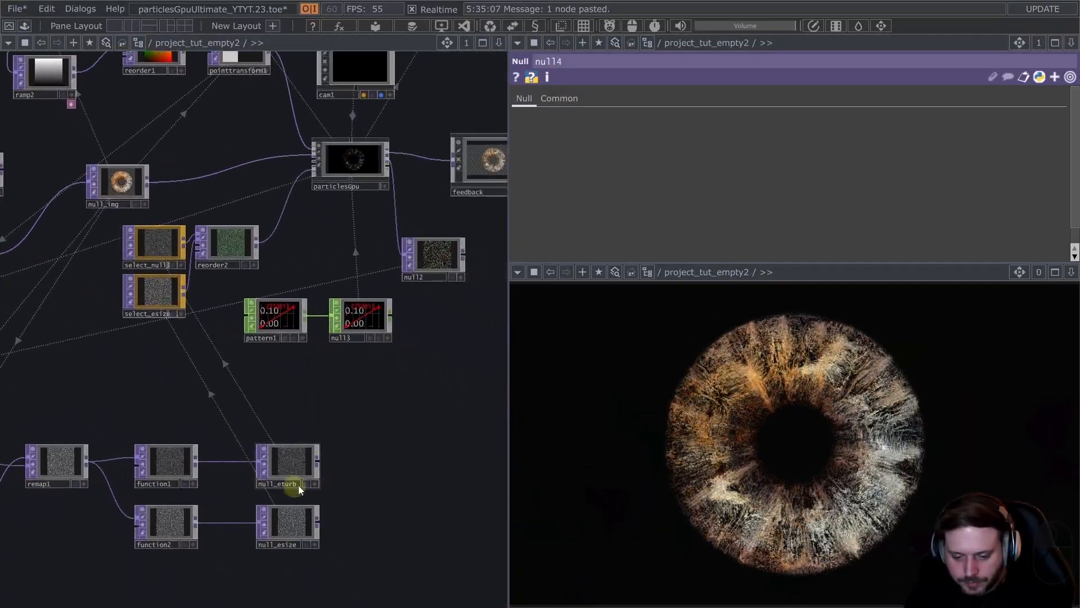
left_click_drag(370, 426, 411, 382)
left_click(207, 488)
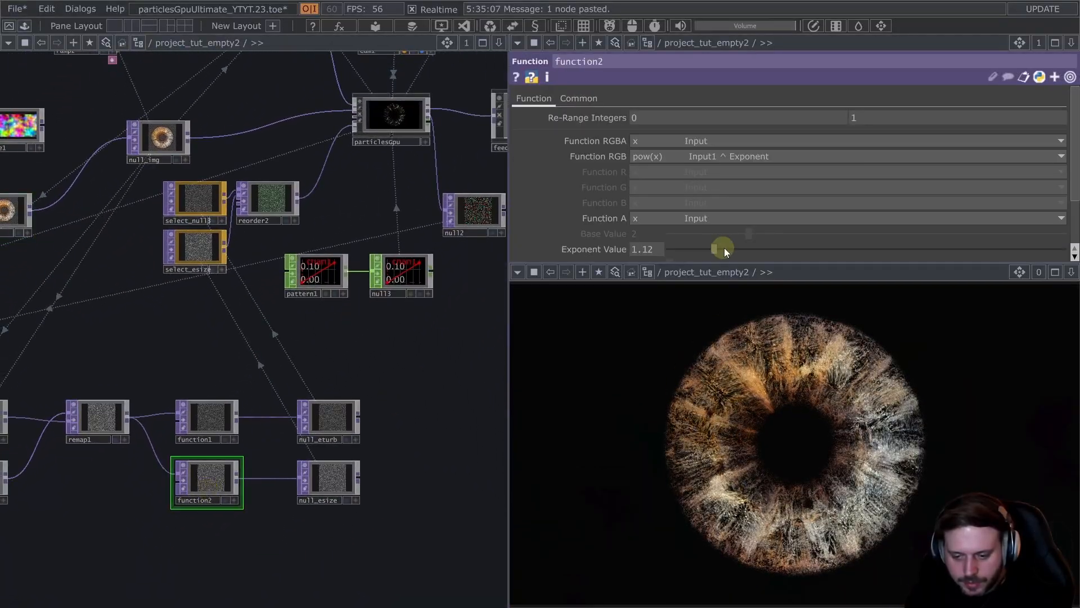
left_click_drag(732, 252, 758, 258)
- Try higher turbulence on constant4, and set turbmag to 0.191 and turbperiod to 0.432
left_click_drag(410, 303, 399, 402)
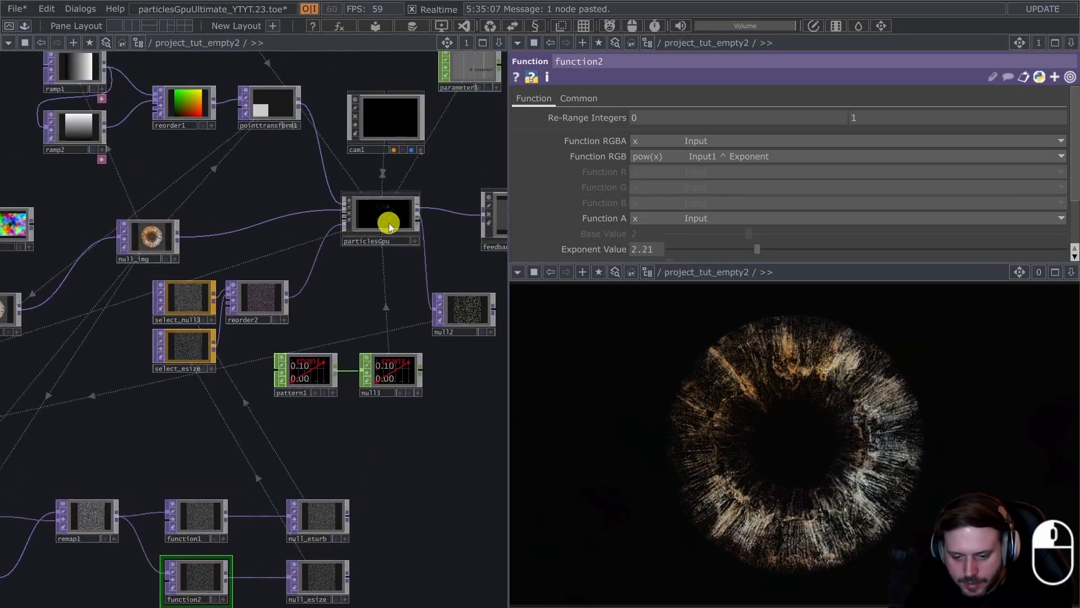
left_click(386, 222)
left_click_drag(238, 208, 196, 386)
left_click_drag(152, 179, 416, 257)
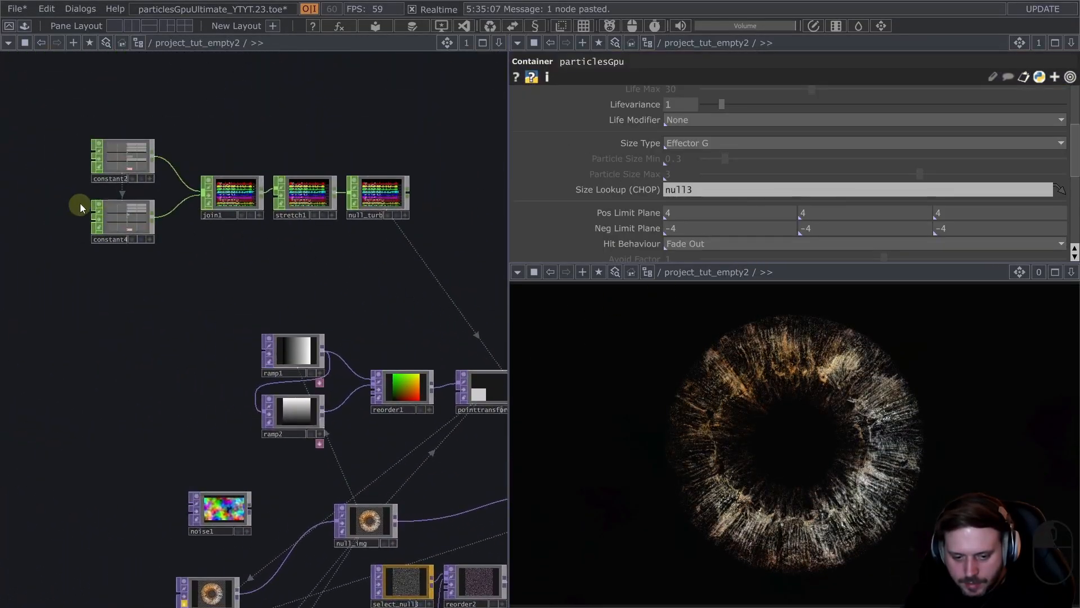
left_click(105, 215)
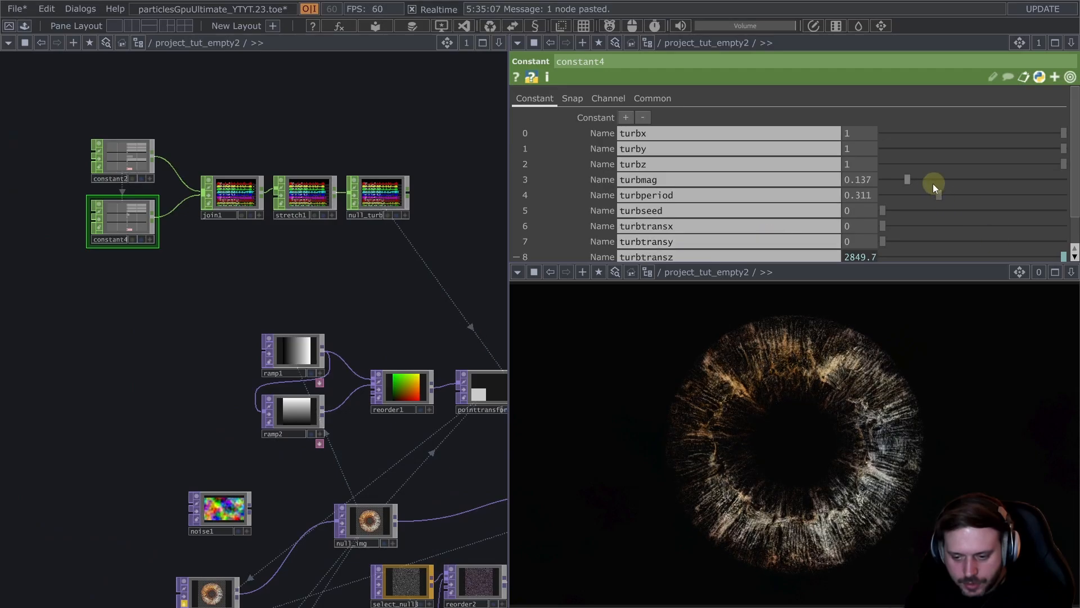
left_click_drag(957, 181, 1024, 193)
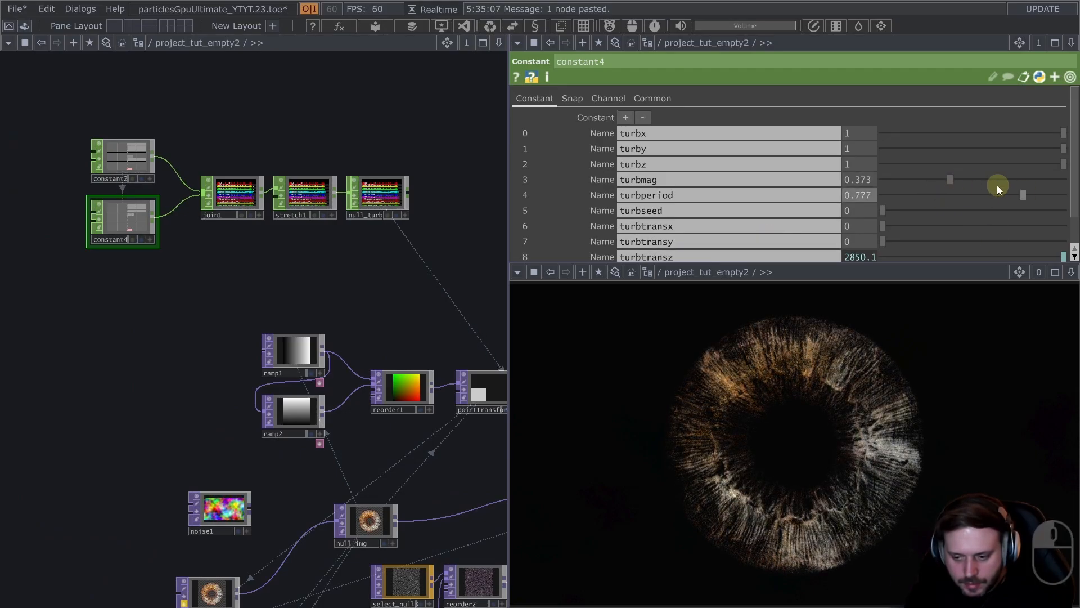
left_click_drag(952, 180, 918, 184)
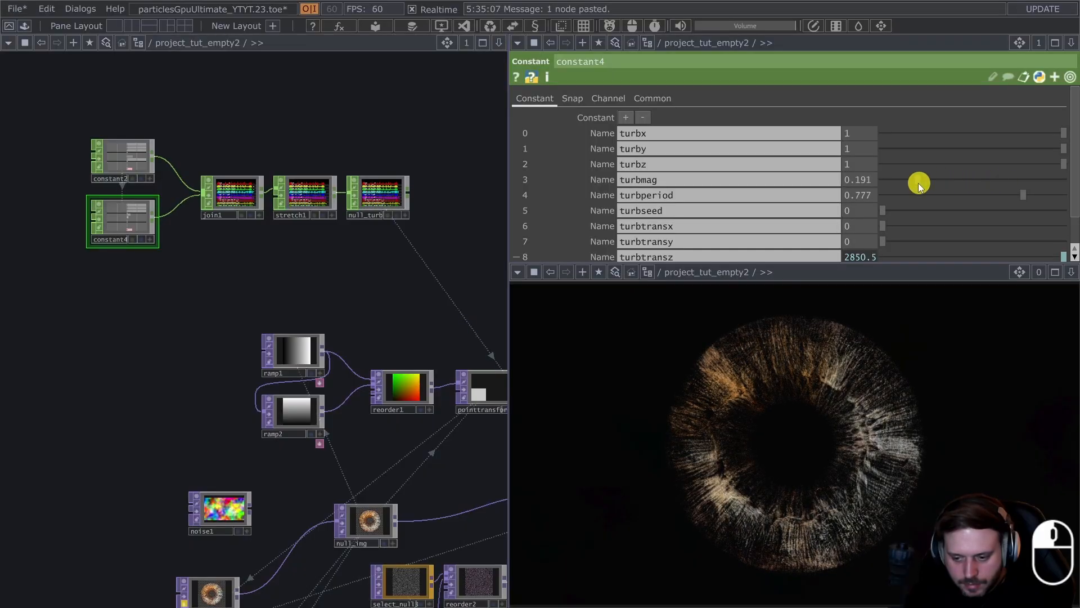
left_click_drag(1018, 195, 963, 194)
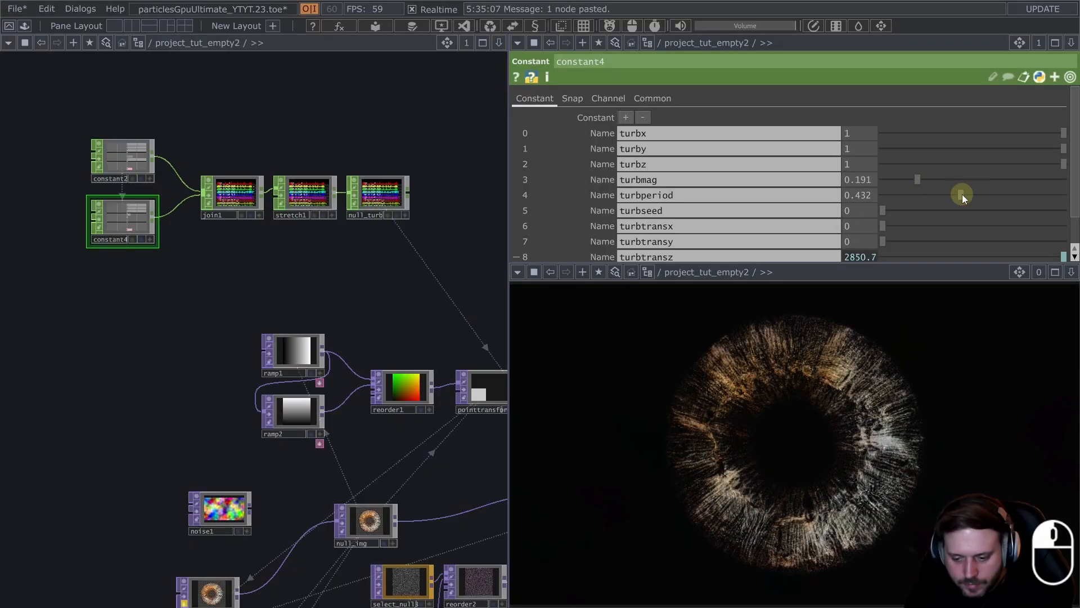
- Add a Syphon Spout In TOP beside noise1, set its Sender Name to OakCam, and wire it into null_img in place of null4
scroll(346, 278, "down", 5)
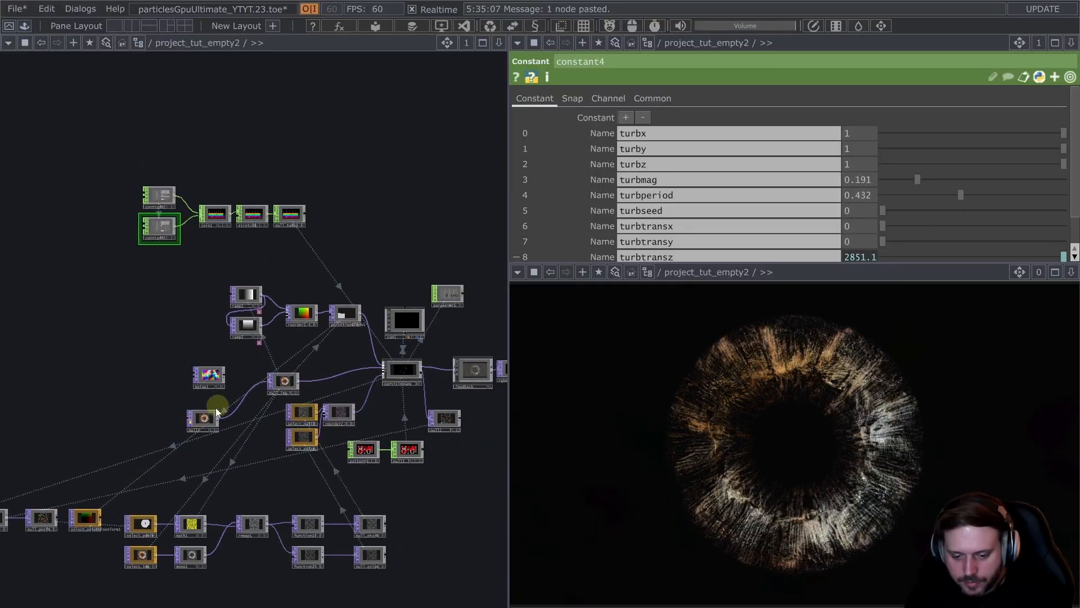
scroll(216, 405, "up", 2)
key("Tab")
type("s")
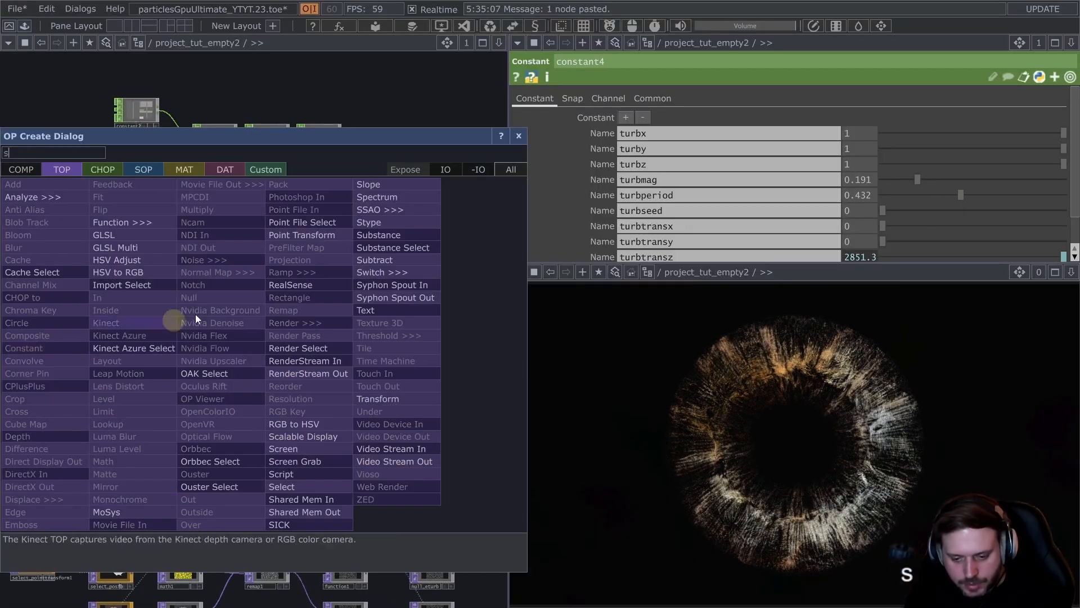
left_click(386, 289)
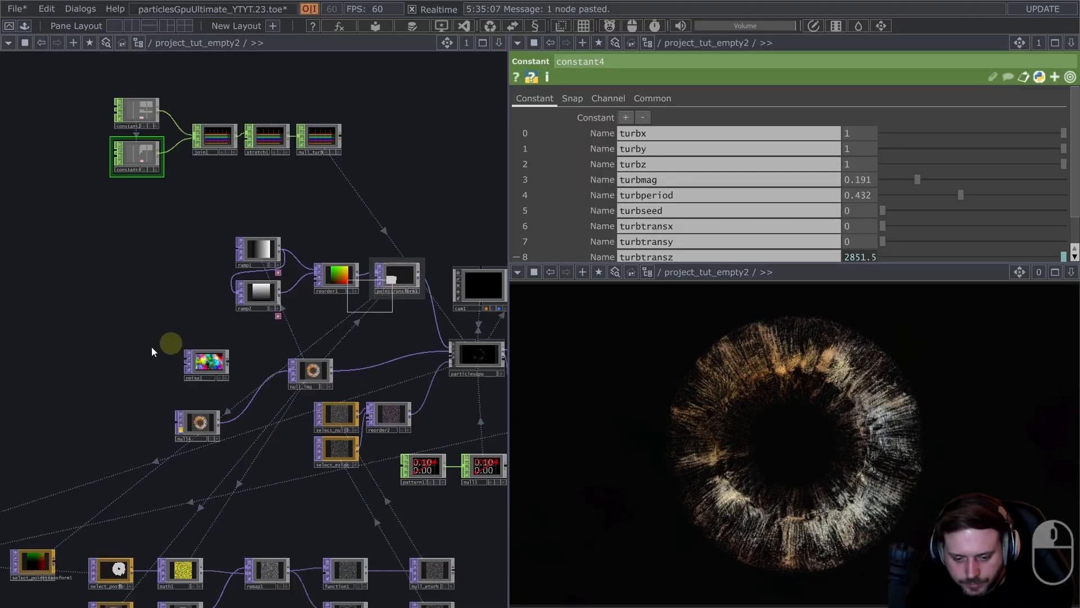
left_click(72, 355)
left_click(1070, 132)
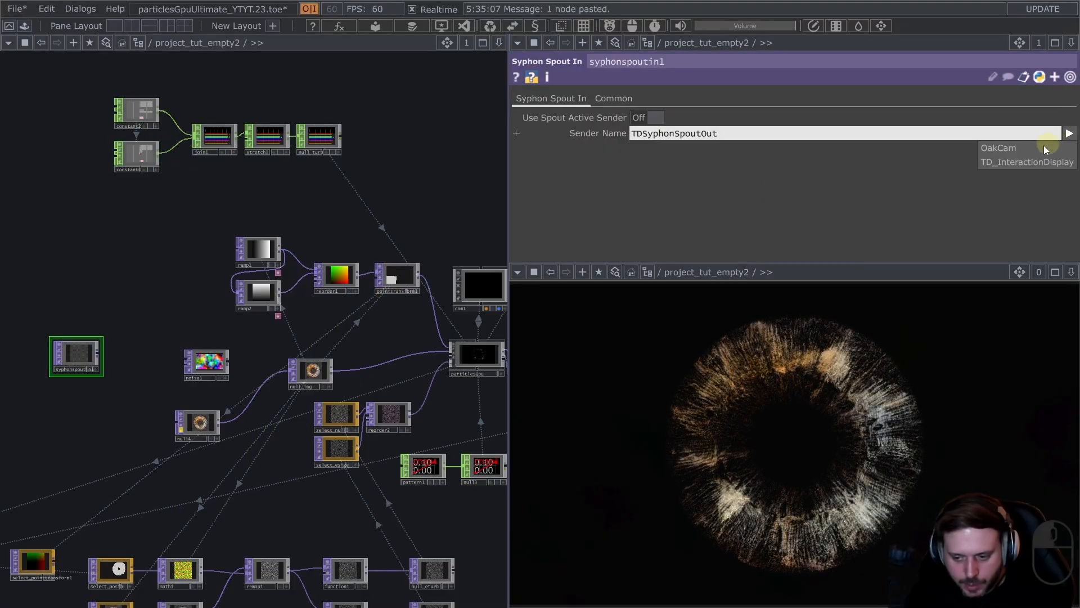
left_click(1007, 150)
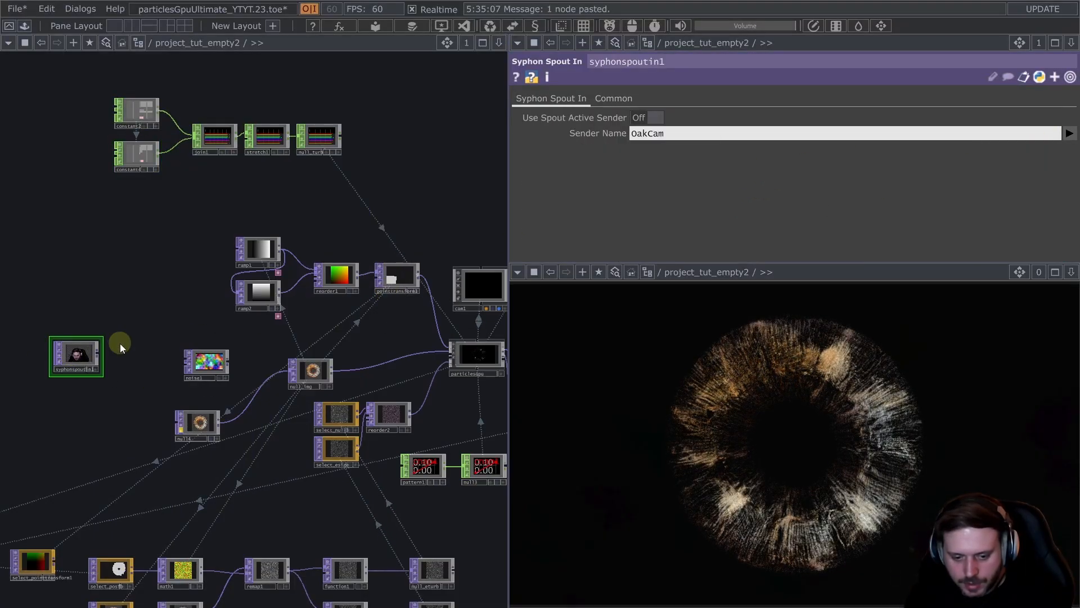
left_click_drag(100, 353, 257, 392)
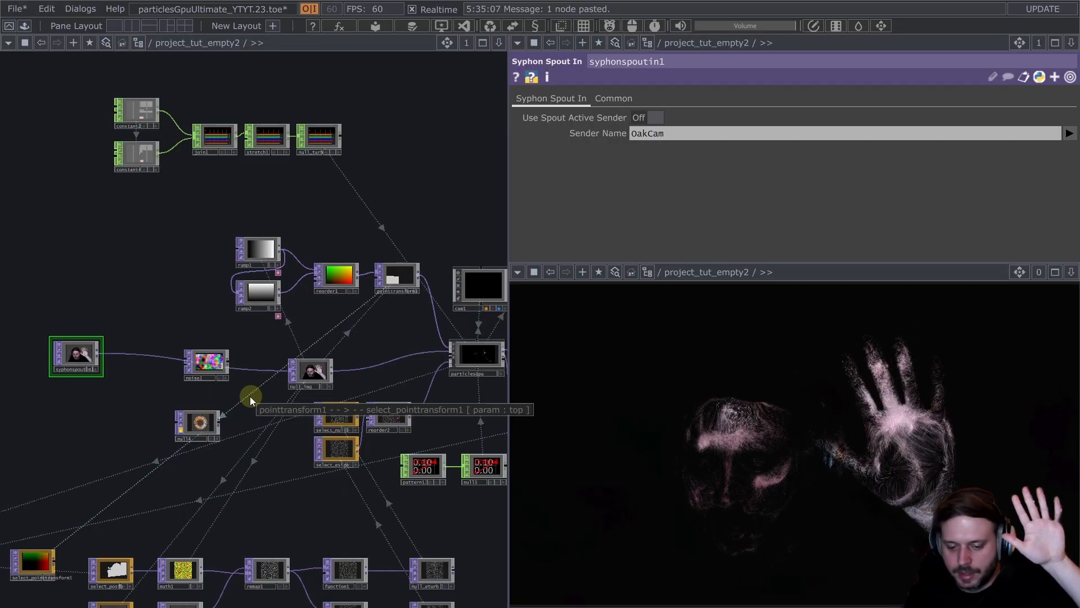
- Return to the root network and turn off cooking for project_tut_empty2 and project_tut_empty
key("u")
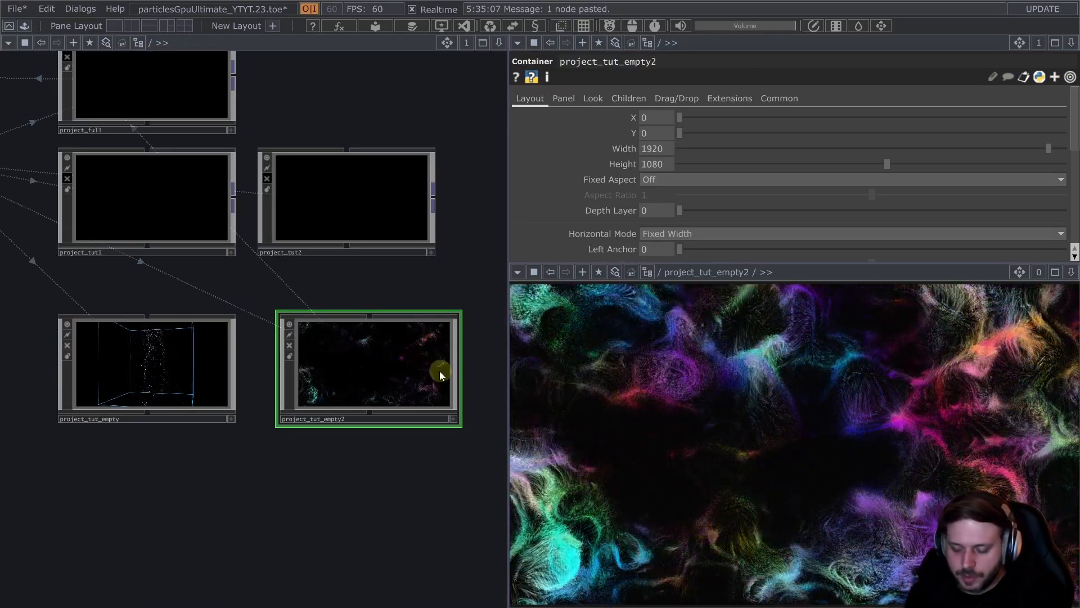
left_click(291, 344)
left_click(70, 344)
- Enter the project_full network and show project_full in the output viewer pane
left_click_drag(34, 265, 120, 483)
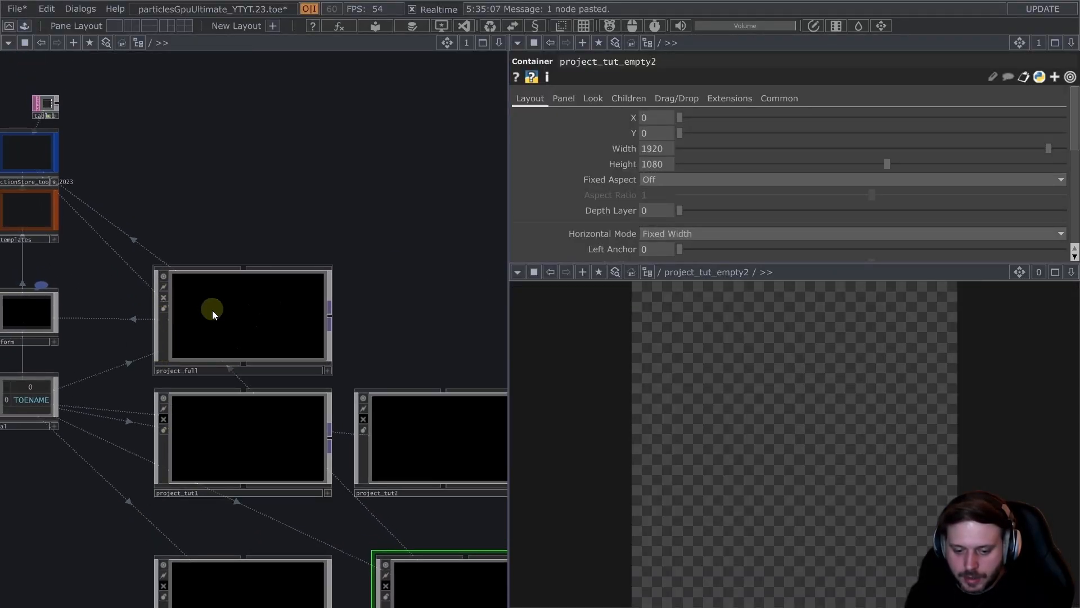
scroll(212, 310, "up", 5)
middle_click_drag(251, 331, 269, 371)
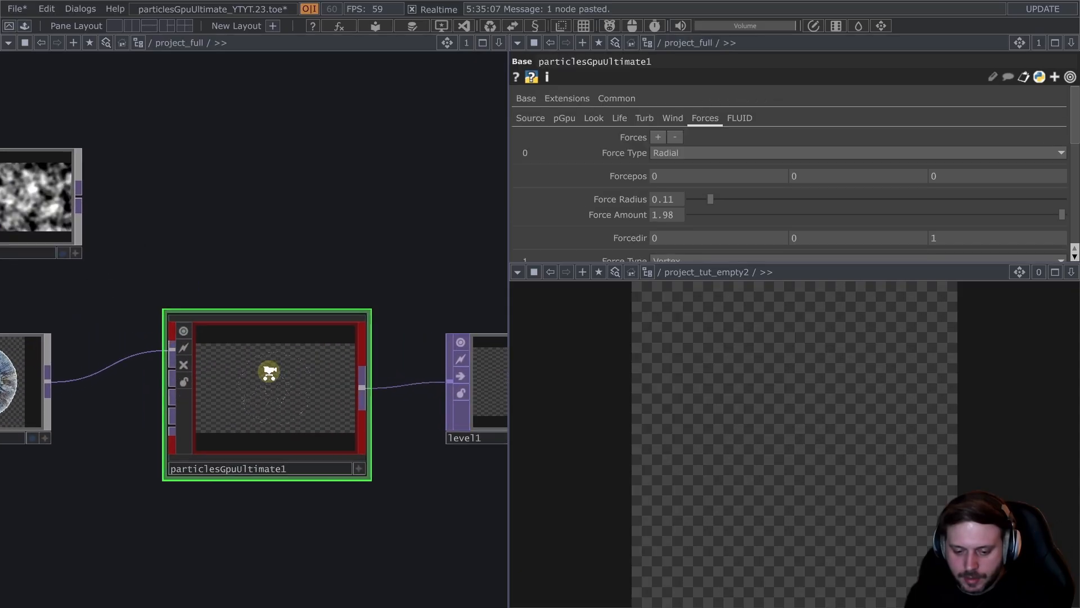
scroll(269, 372, "up", 3)
scroll(289, 415, "down", 5)
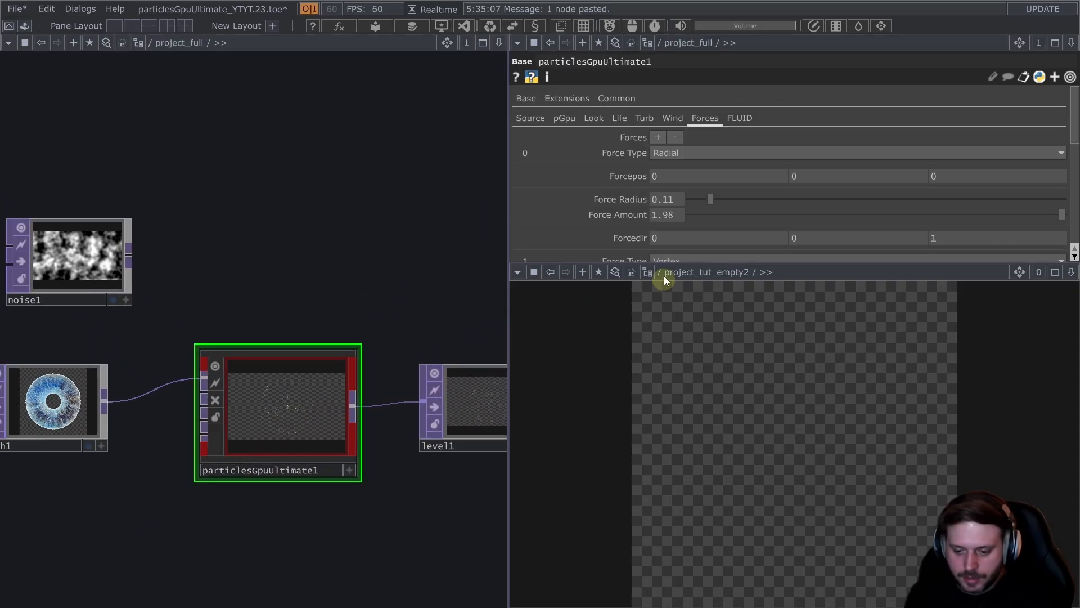
left_click_drag(242, 329, 81, 319)
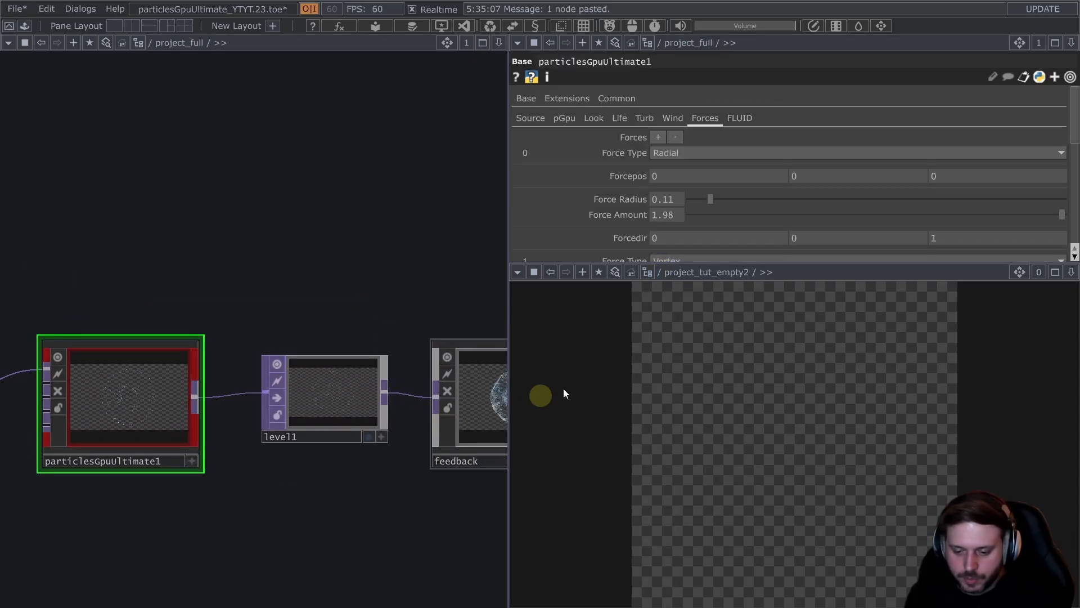
left_click(664, 272)
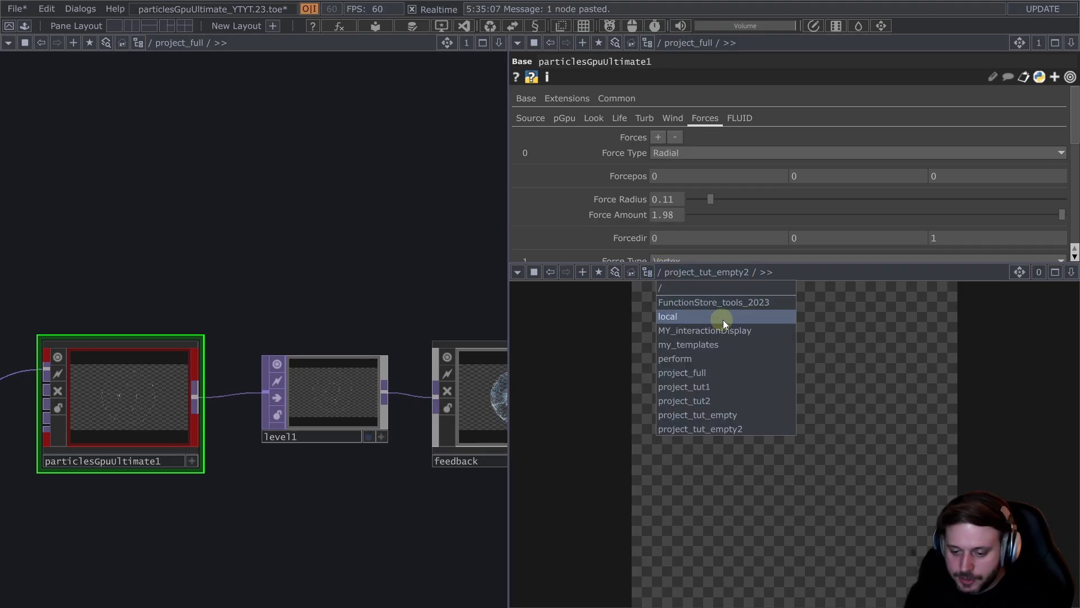
left_click(734, 371)
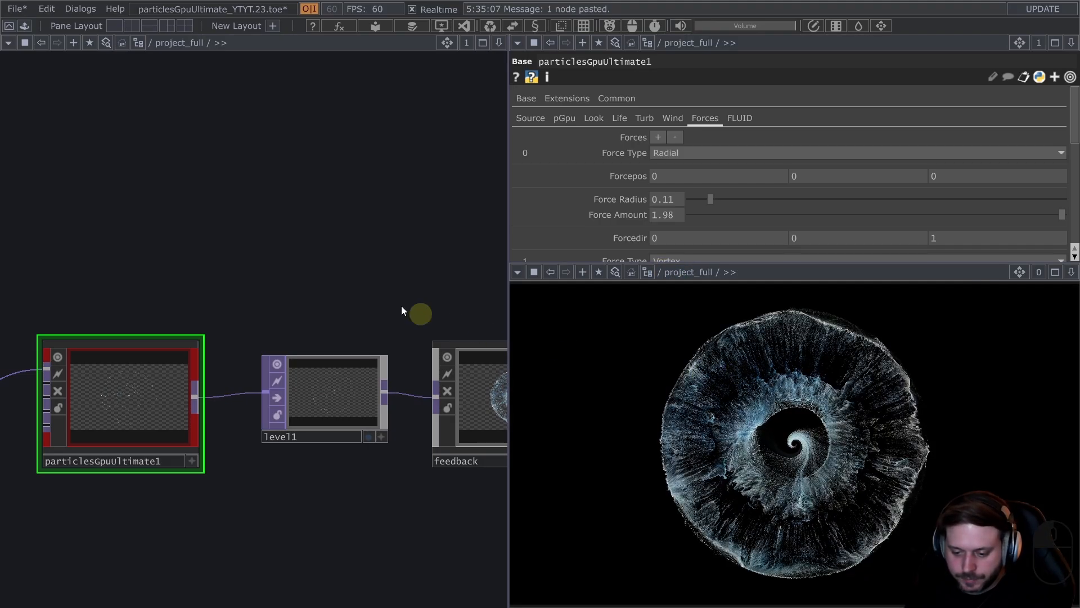
- Try a Fade to Size of 0 in the Look settings of particlesGpuUltimate1
left_click_drag(261, 265, 111, 245)
left_click_drag(343, 476, 532, 472)
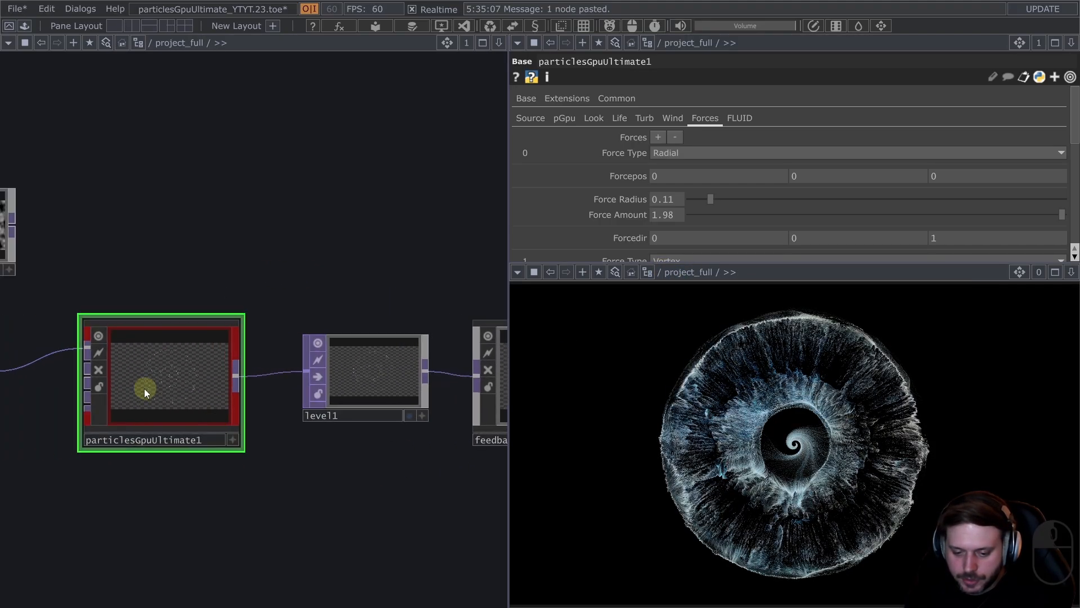
left_click(145, 389)
left_click_drag(757, 262, 751, 391)
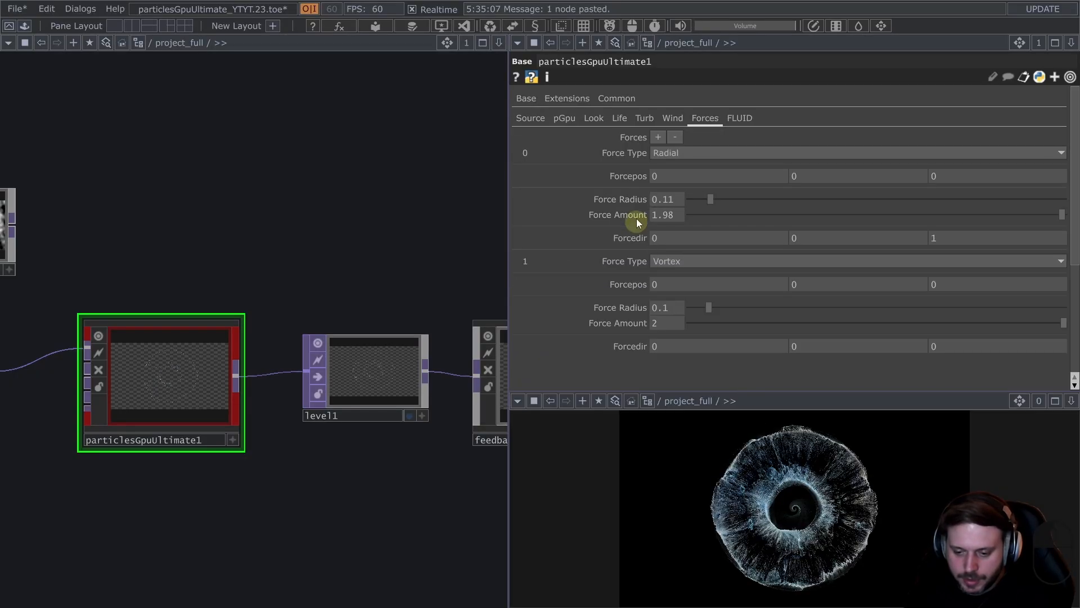
left_click(599, 117)
scroll(706, 253, "down", 1)
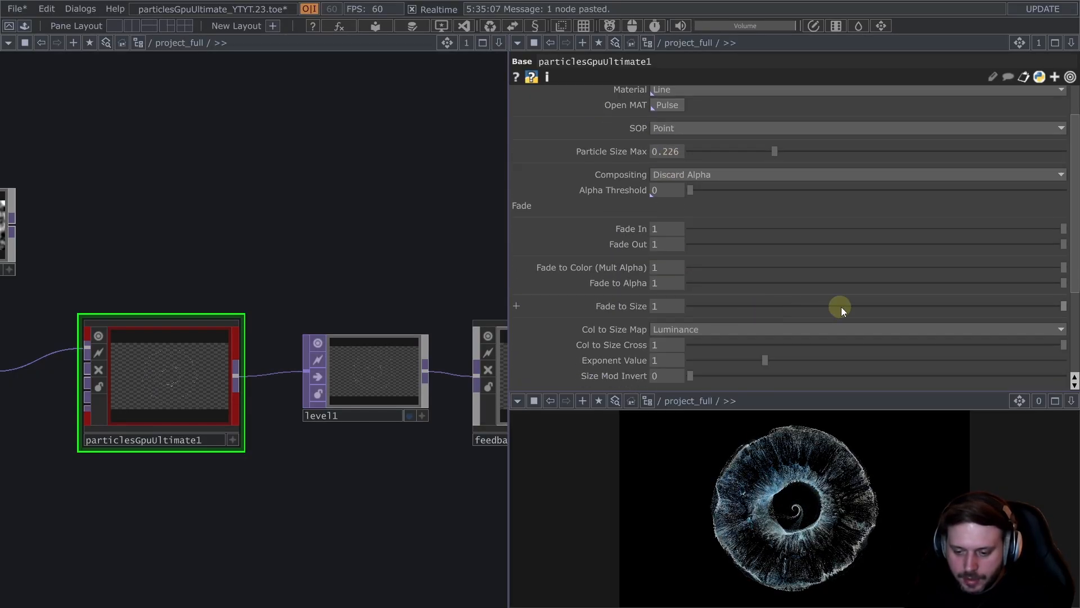
left_click_drag(857, 309, 688, 306)
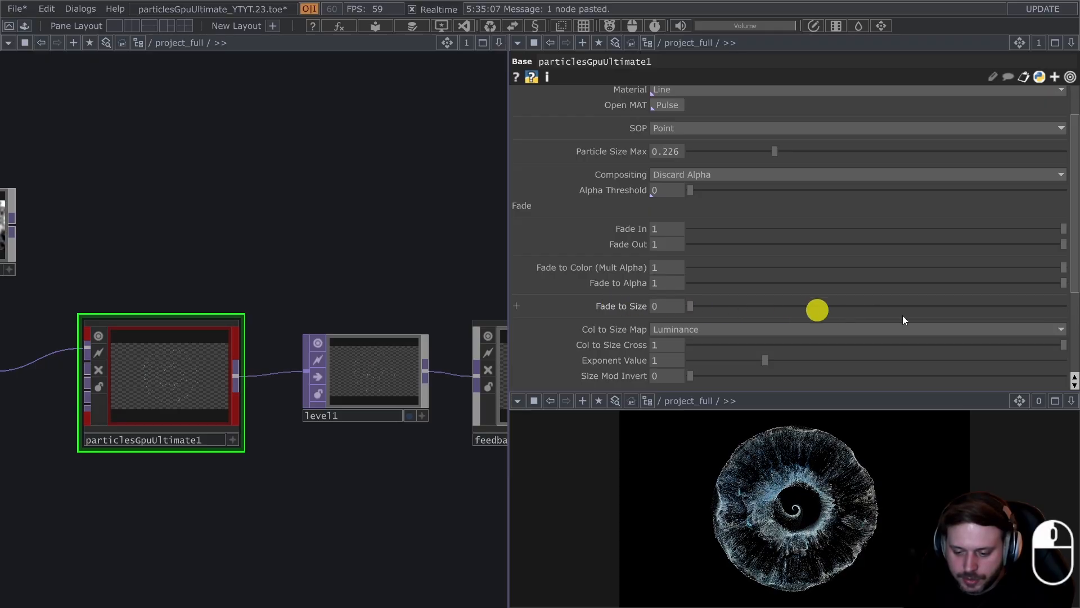
scroll(693, 207, "up", 1)
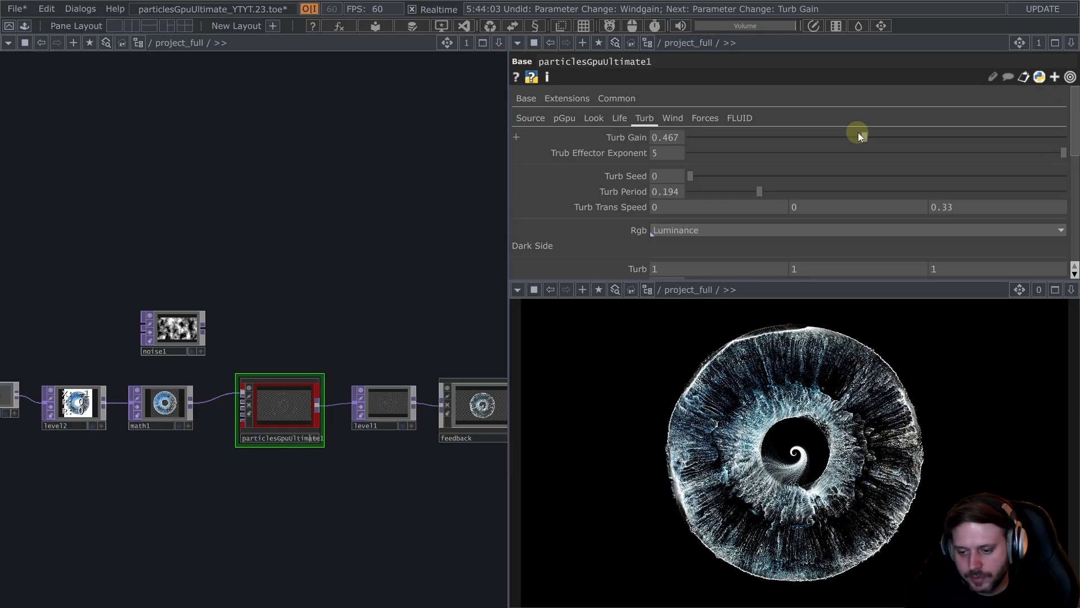
- Set particlesGpuUltimate1's Turb Gain and Windgain to 1, and review the InitPos/CurrPos options for wind and turbulence
left_click_drag(866, 136, 1073, 137)
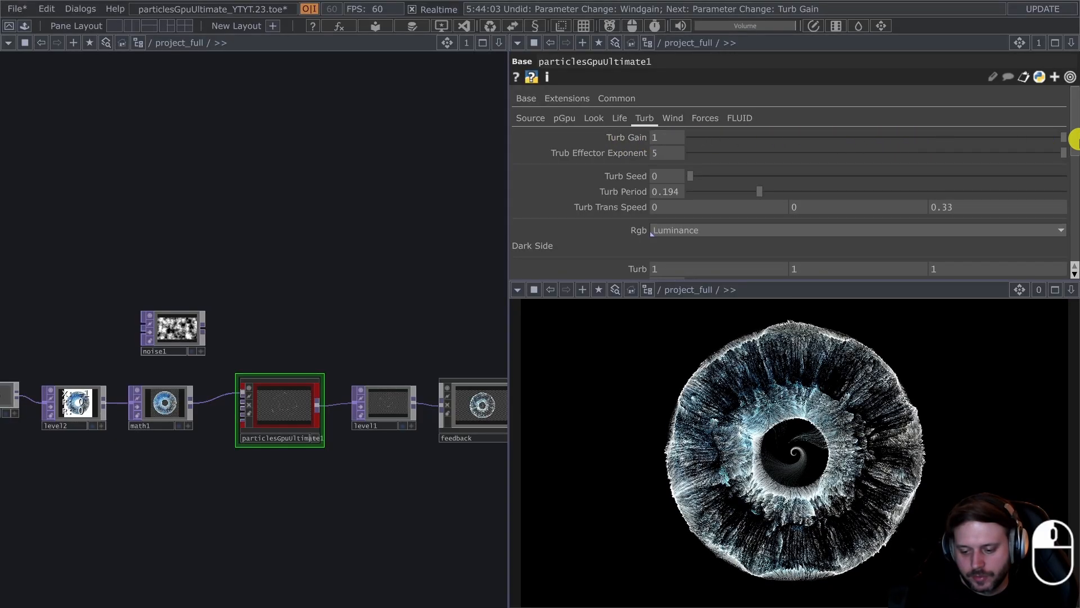
left_click(619, 117)
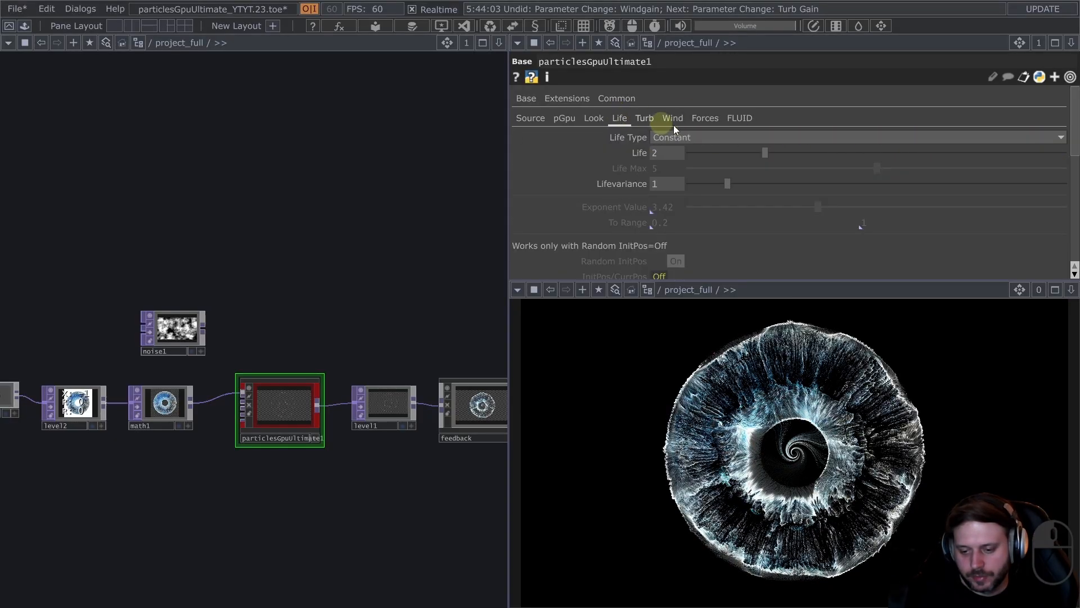
left_click(672, 119)
left_click_drag(716, 139, 1075, 134)
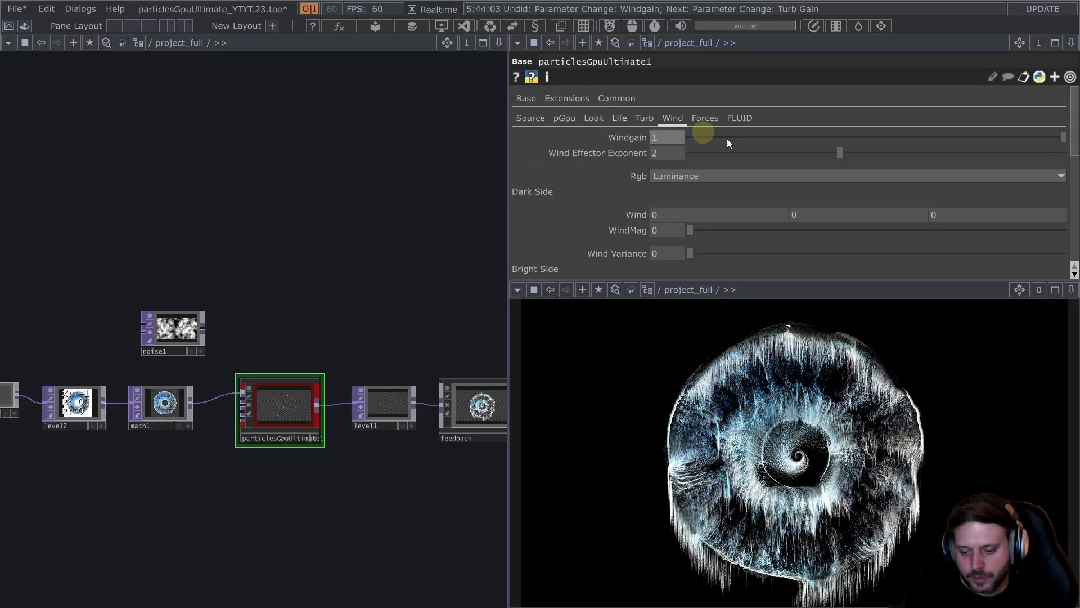
scroll(742, 161, "down", 3)
scroll(748, 167, "down", 6)
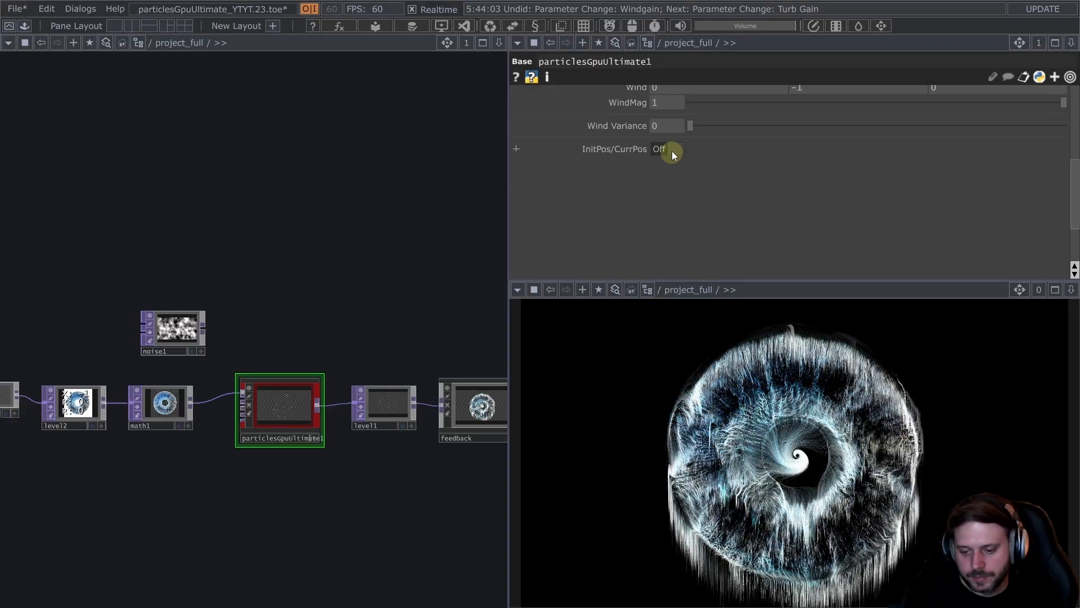
scroll(782, 180, "up", 9)
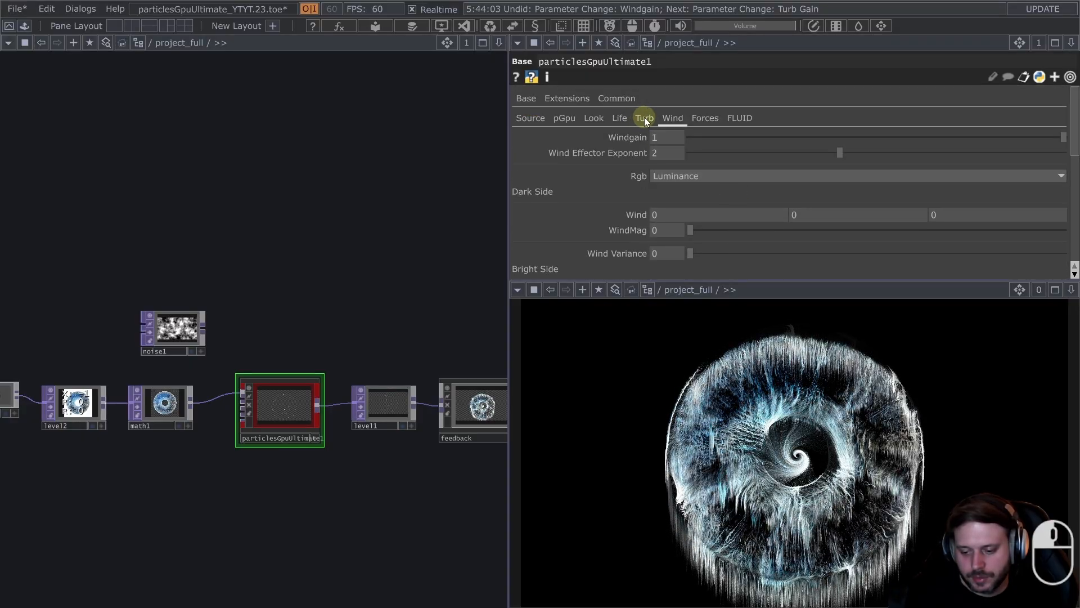
left_click(645, 117)
scroll(751, 203, "down", 8)
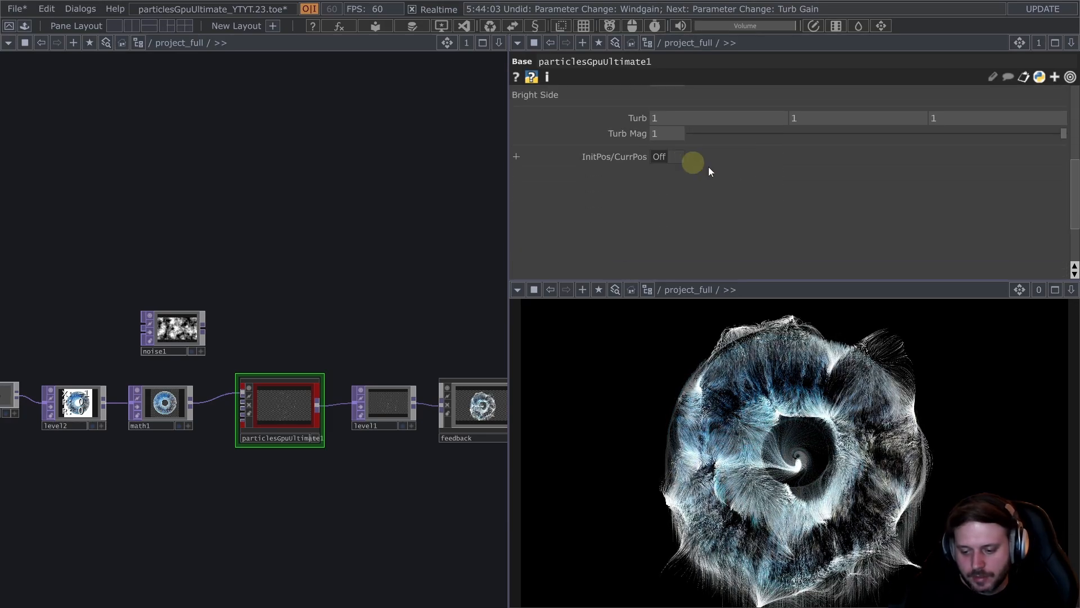
scroll(749, 180, "up", 8)
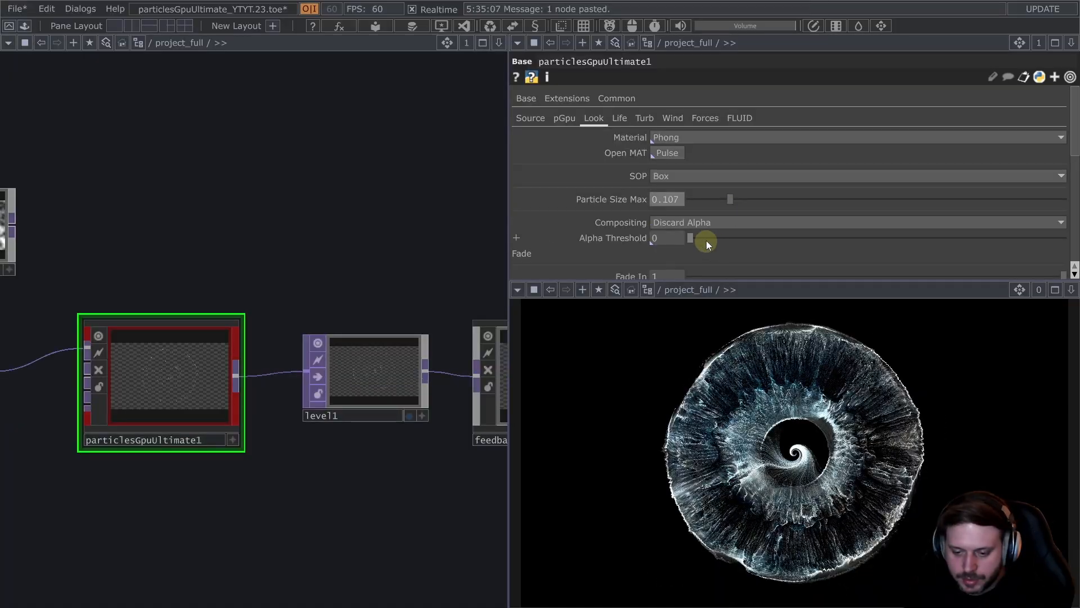
- Set Col to Size Cross to 1 in the Look settings of particlesGpuUltimate1
scroll(578, 180, "down", 4)
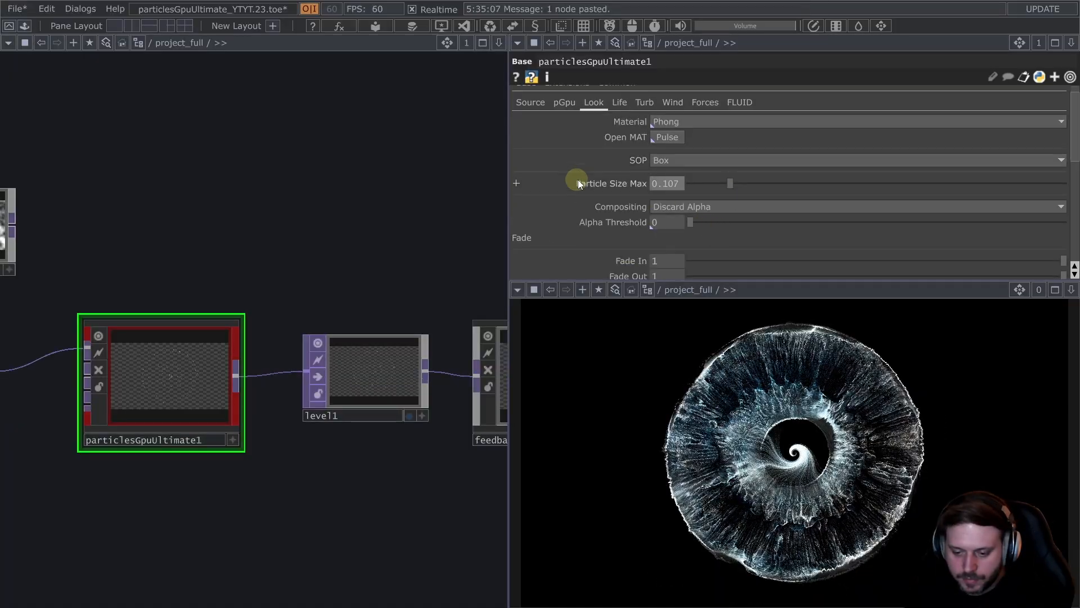
scroll(769, 201, "down", 5)
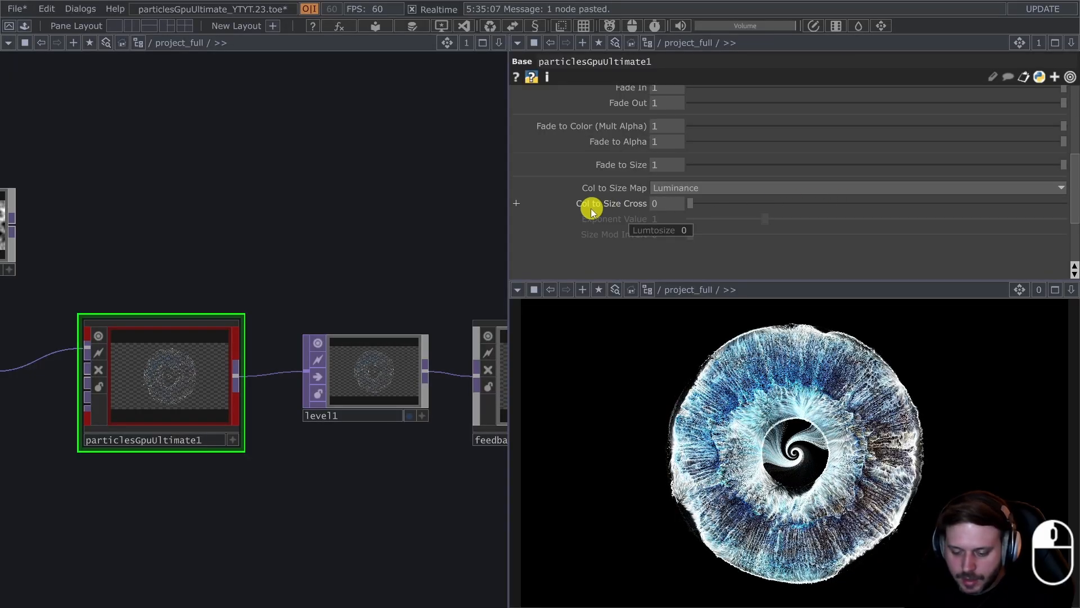
left_click_drag(689, 204, 1075, 200)
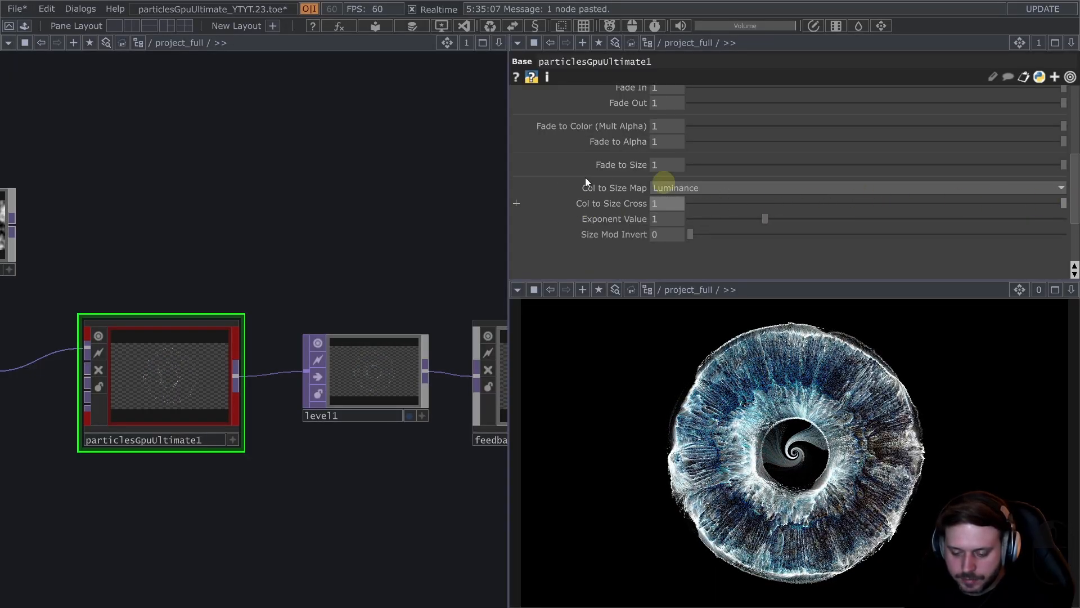
left_click_drag(161, 181, 198, 215)
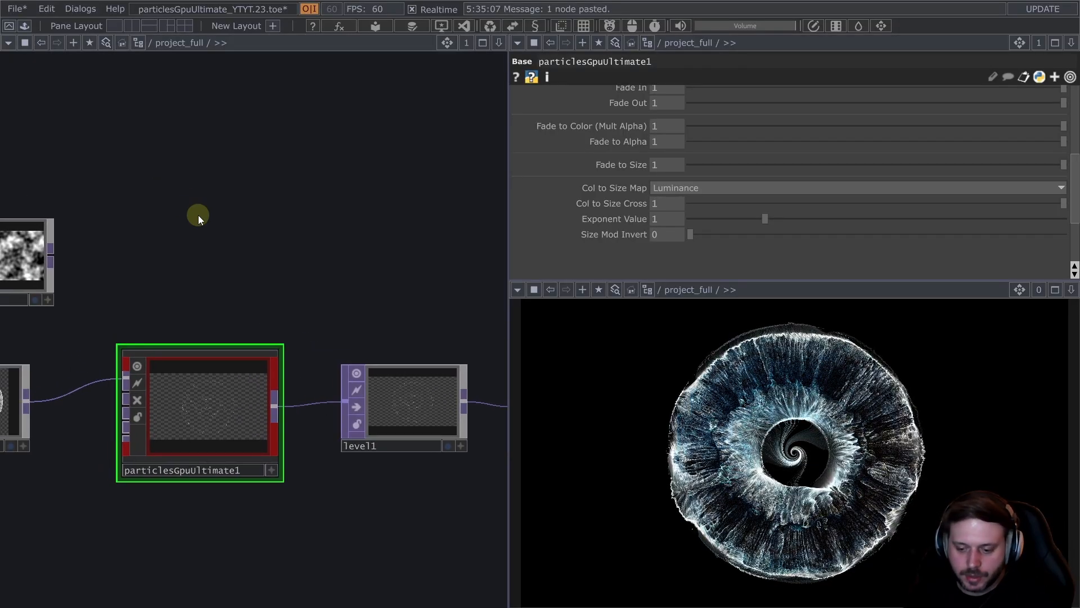
scroll(198, 215, "down", 2)
scroll(152, 374, "up", 3)
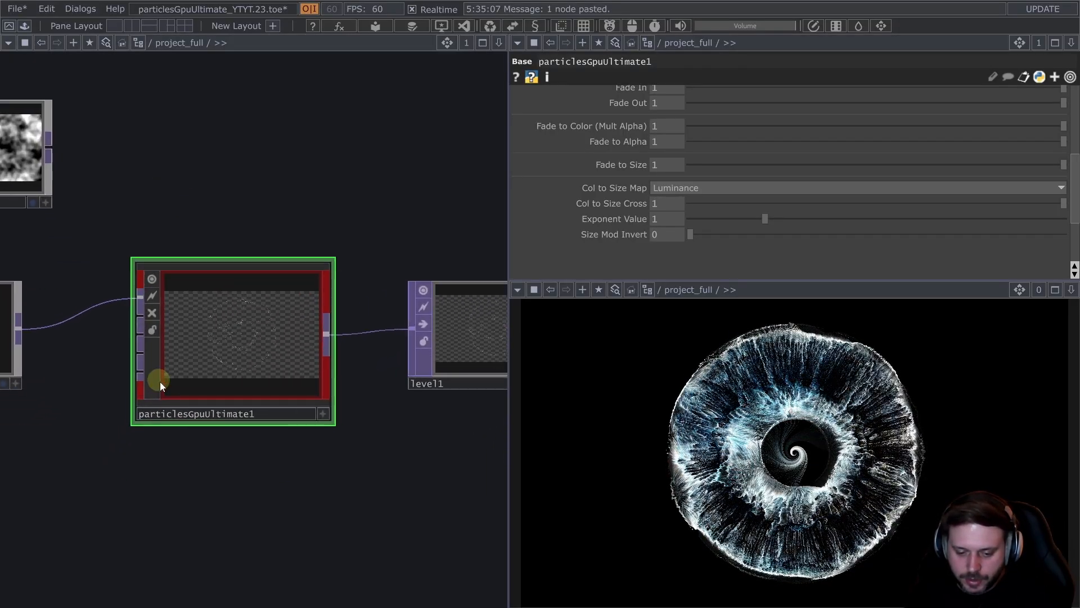